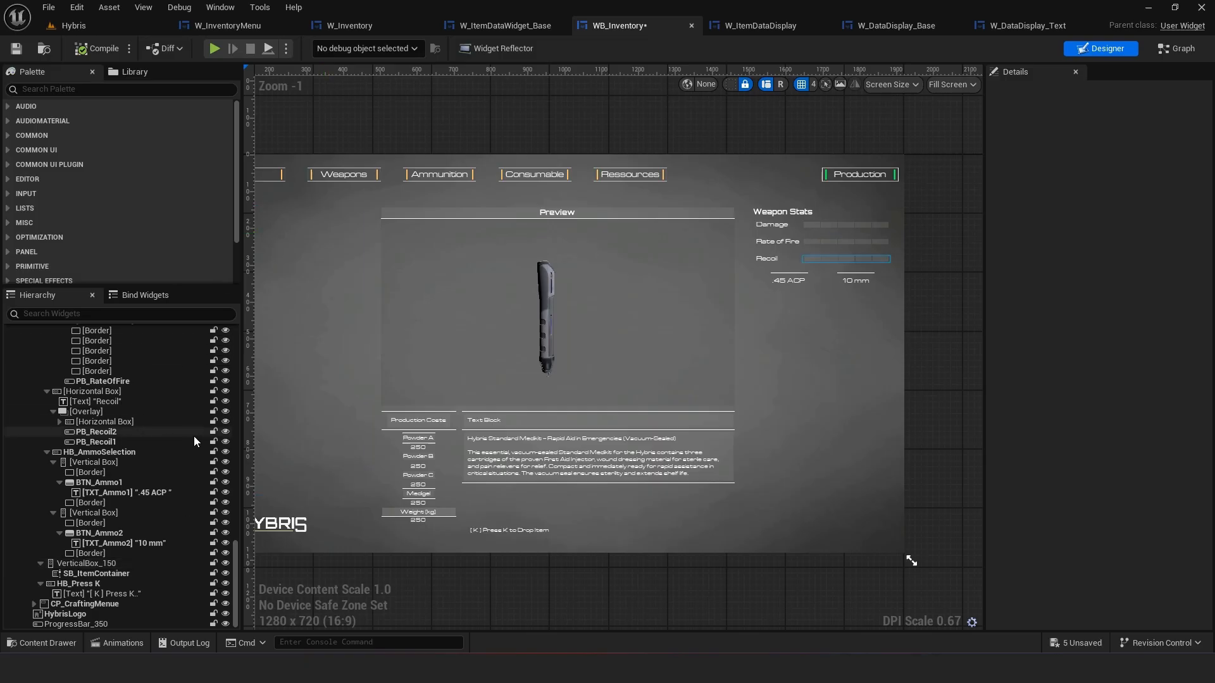
# Examine the Weapon Stats panel's widgets and the Recoil progress bar's nested structure in the hierarchy
pyautogui.click(782, 216)
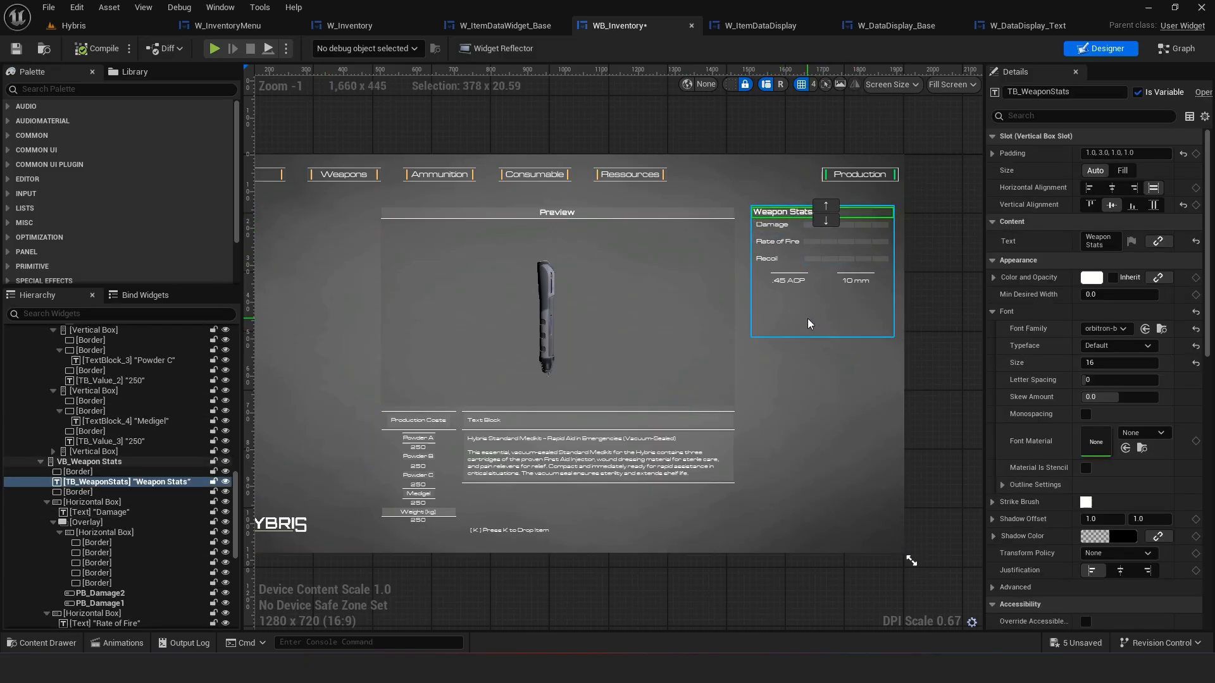
pyautogui.click(808, 317)
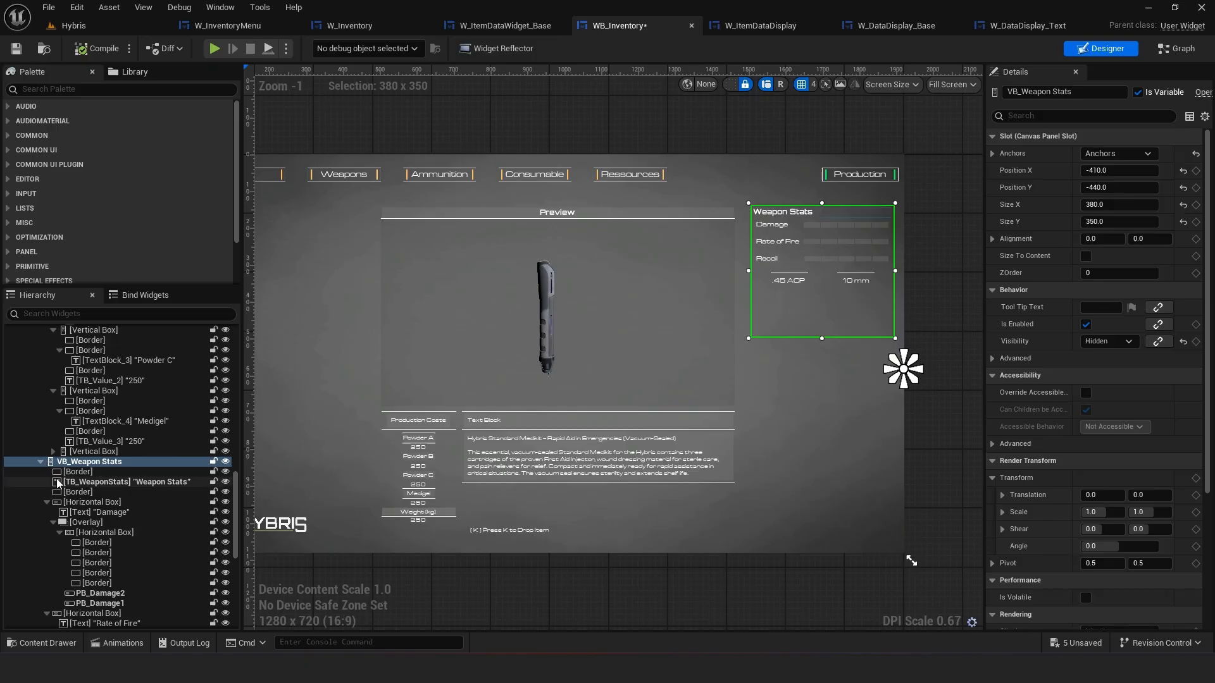
pyautogui.scroll(3, 772, 210)
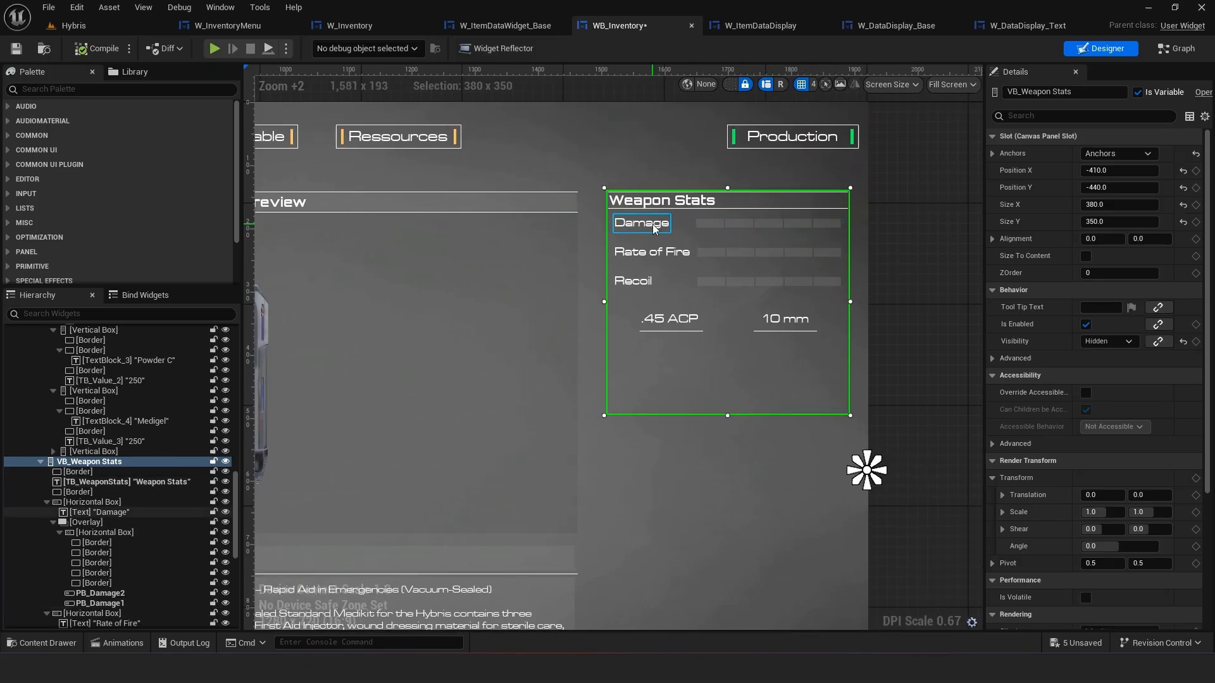
pyautogui.click(658, 203)
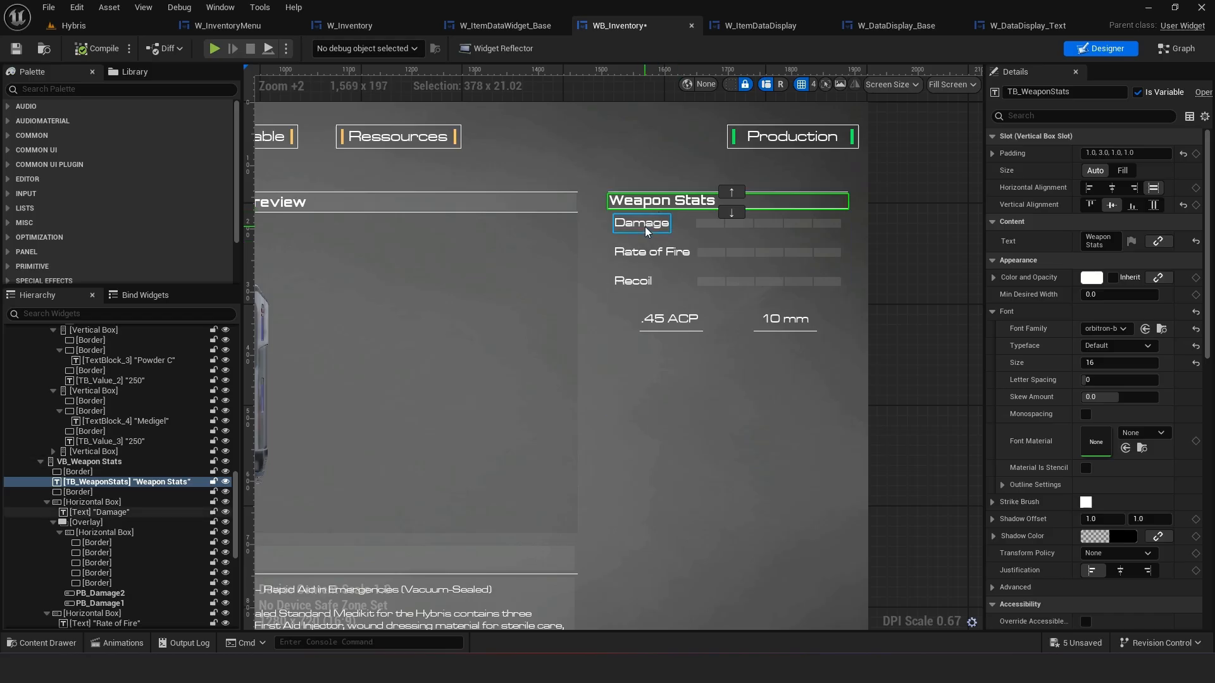
pyautogui.click(636, 285)
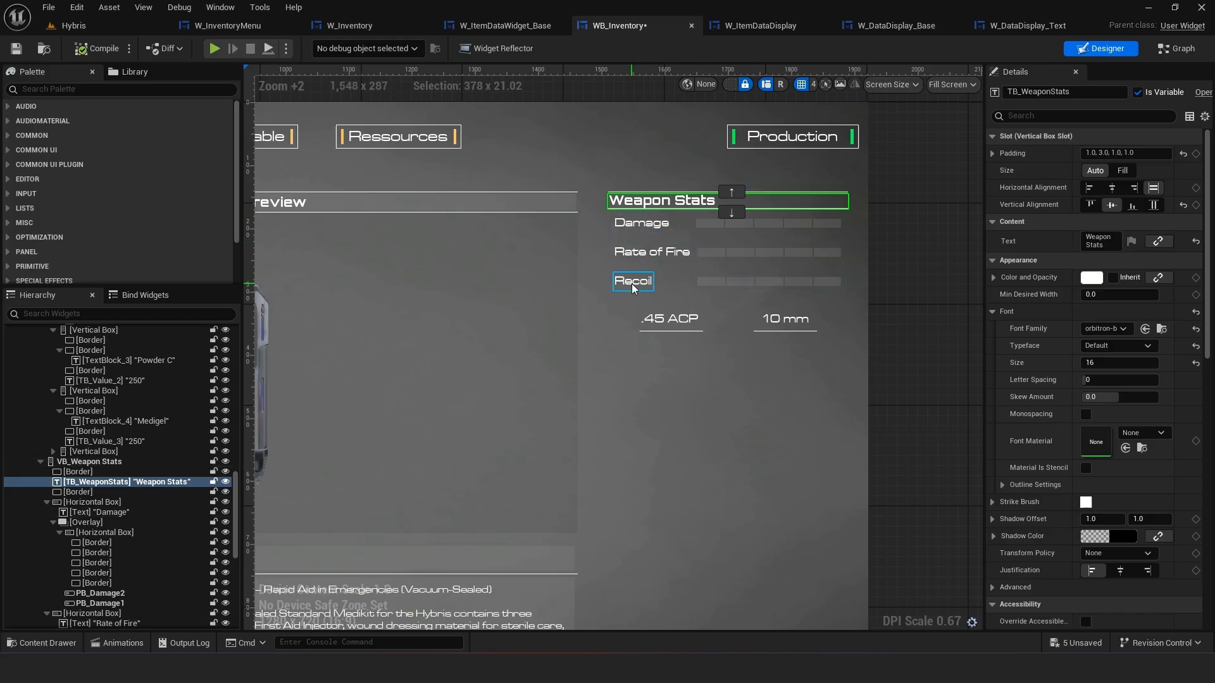
pyautogui.click(709, 286)
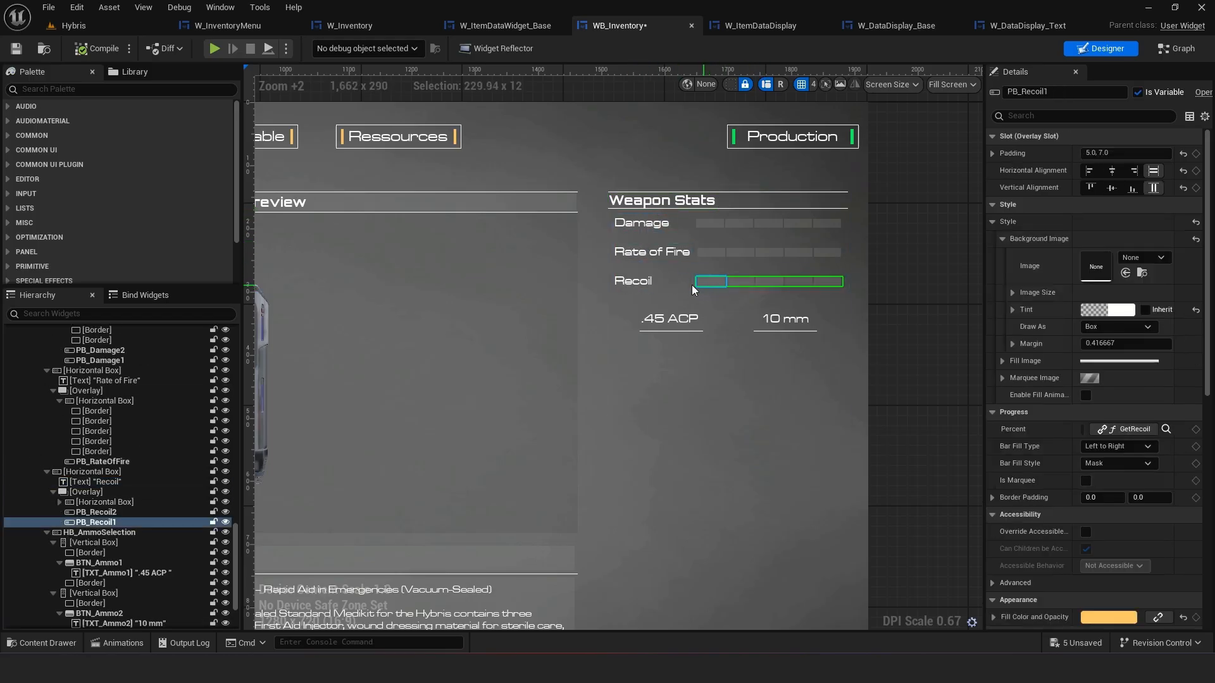
pyautogui.click(103, 522)
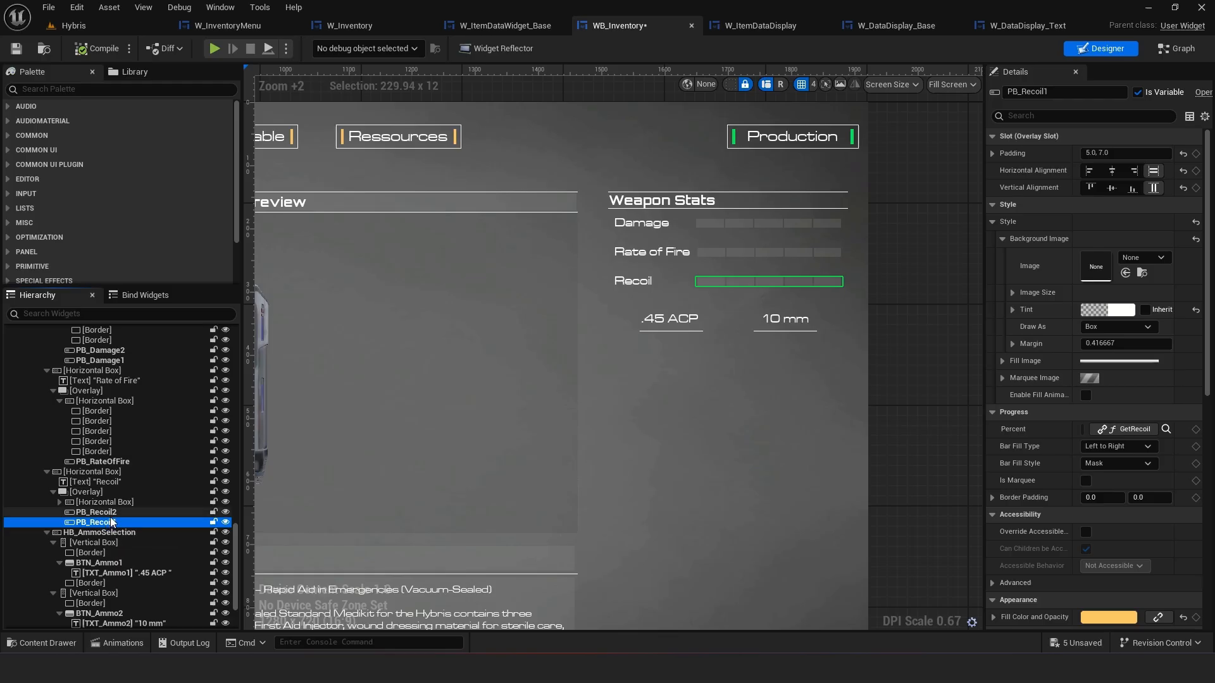
pyautogui.click(105, 502)
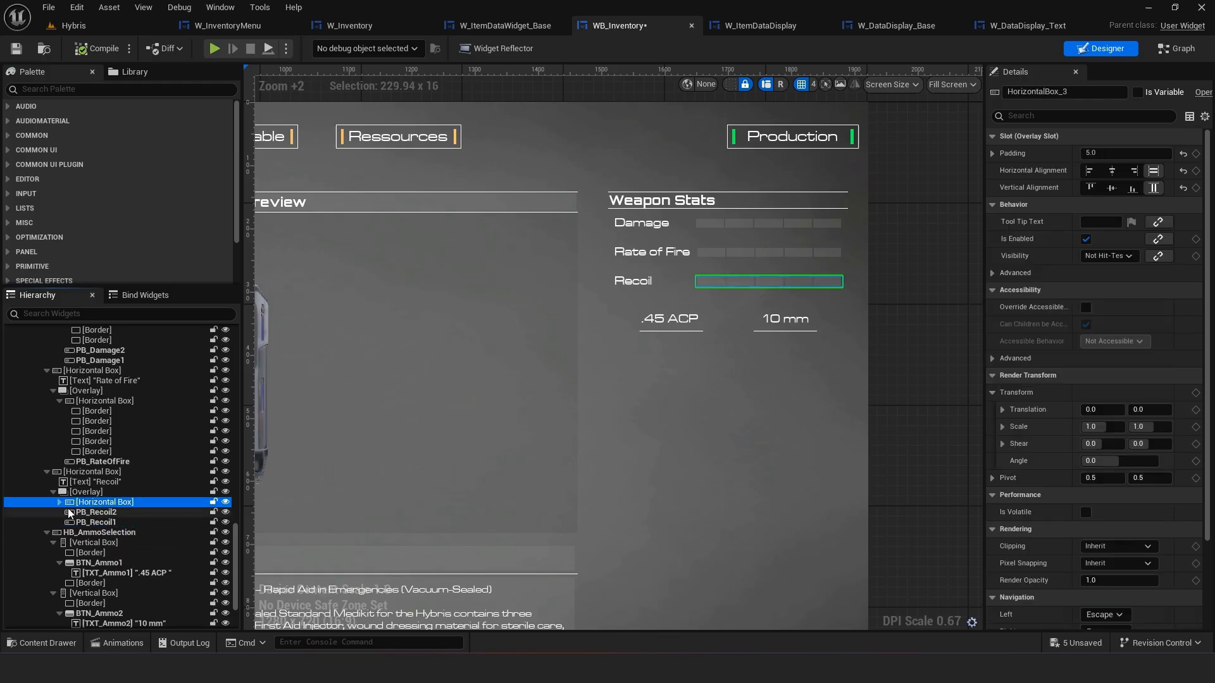
pyautogui.click(59, 502)
pyautogui.click(101, 513)
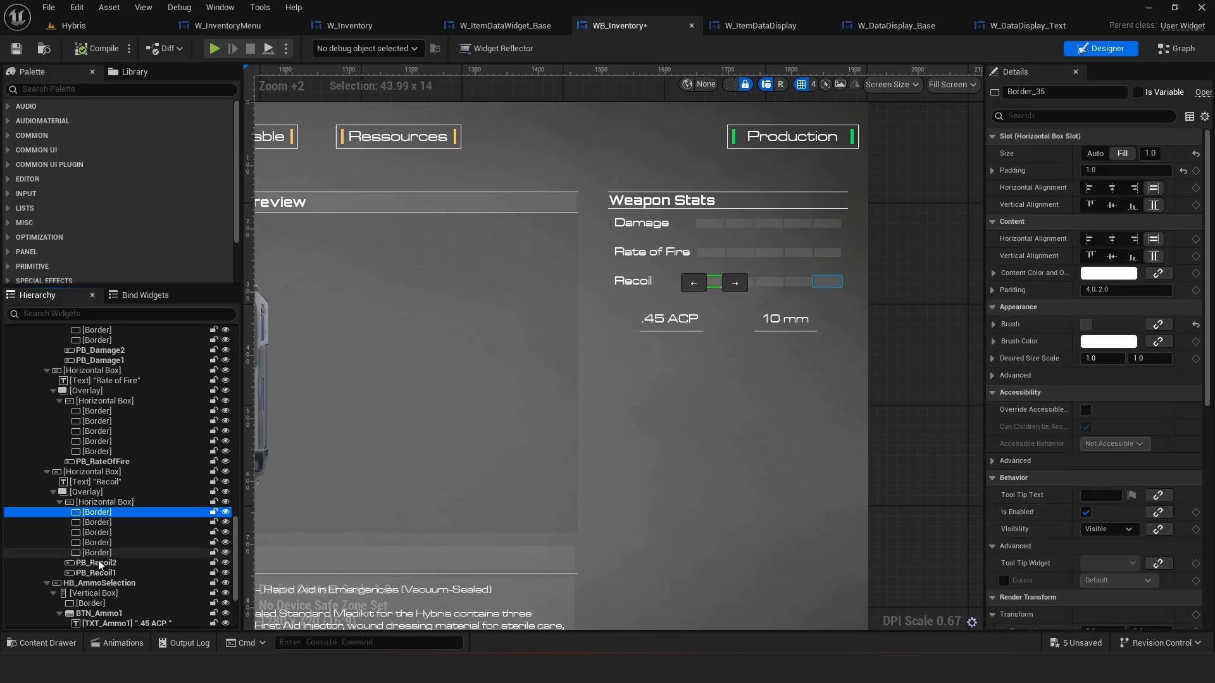
pyautogui.click(96, 562)
pyautogui.click(99, 573)
pyautogui.click(103, 563)
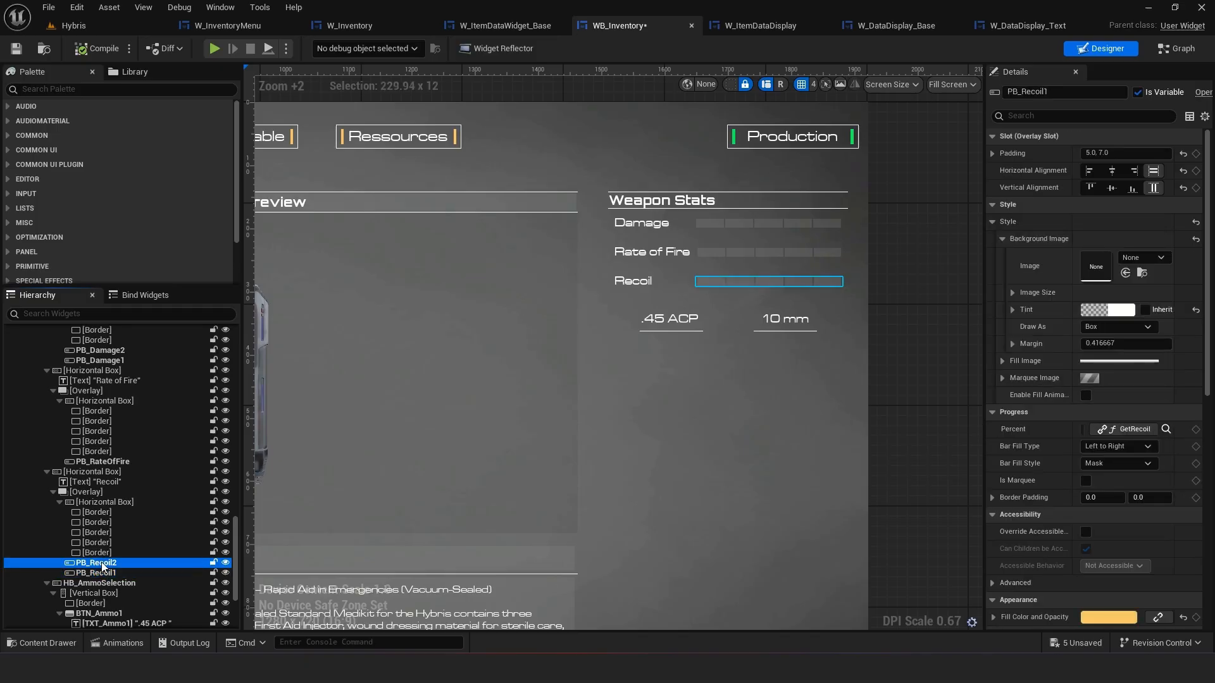
pyautogui.click(103, 573)
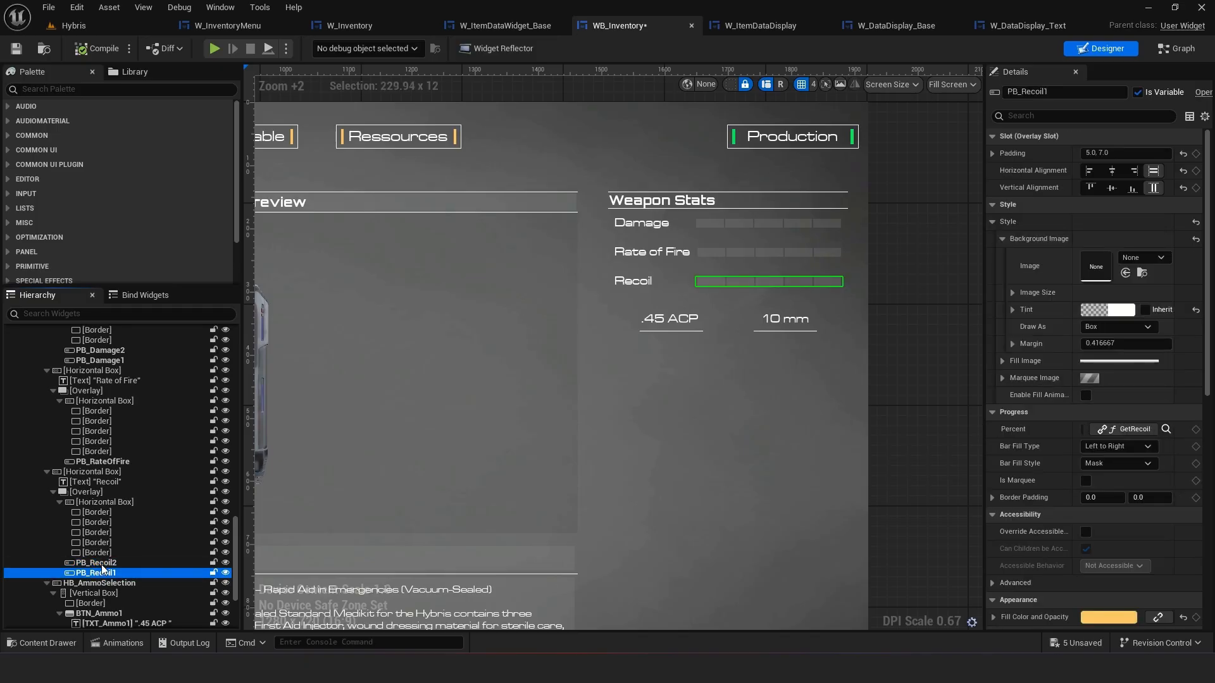
pyautogui.click(108, 503)
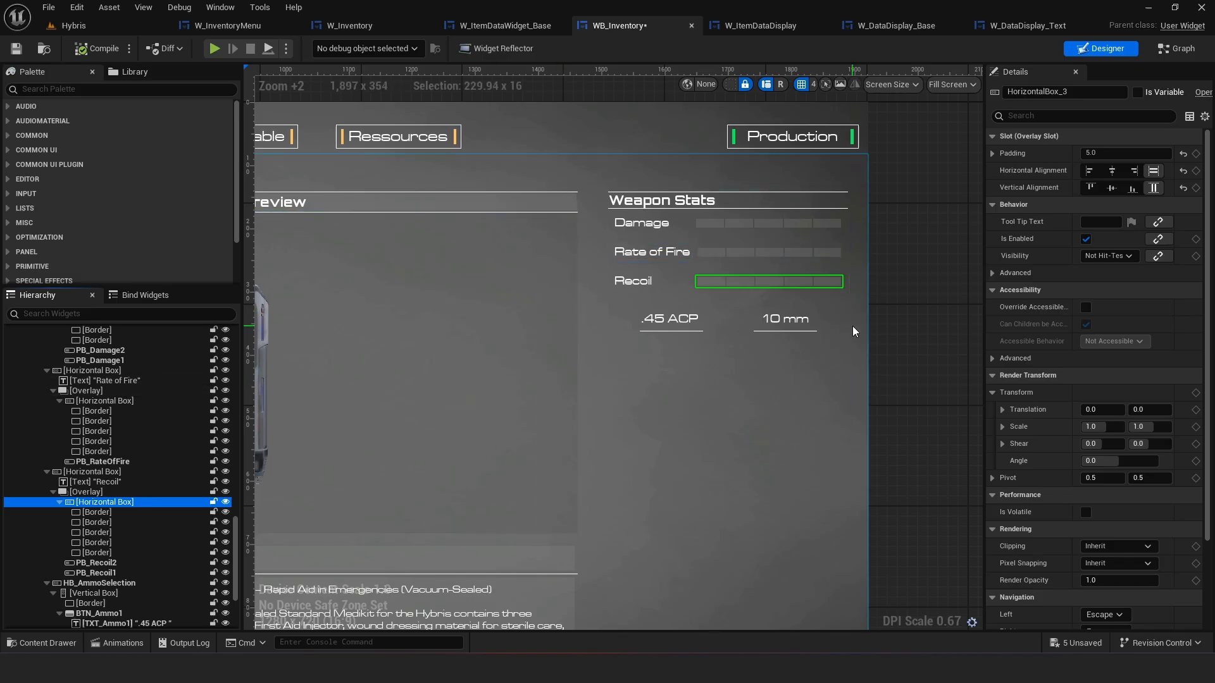
# Inspect the ammo caliber text and the Rate of Fire and Recoil progress bars in the Weapon Stats panel
pyautogui.click(659, 325)
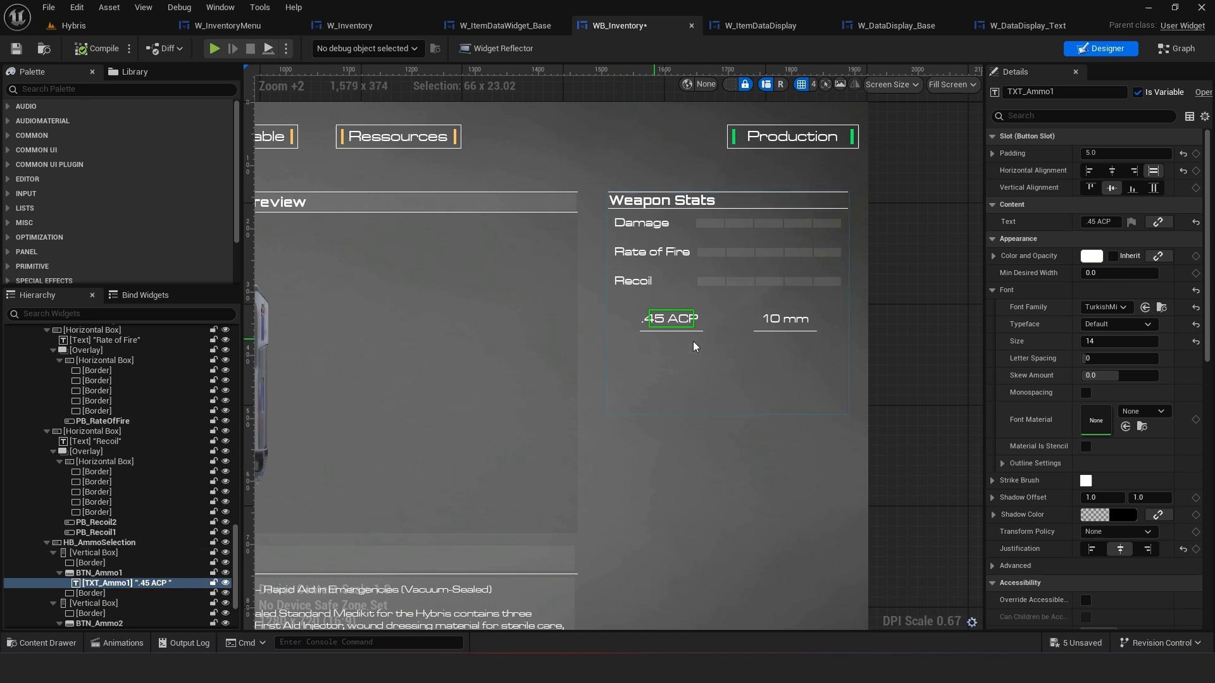
pyautogui.click(940, 337)
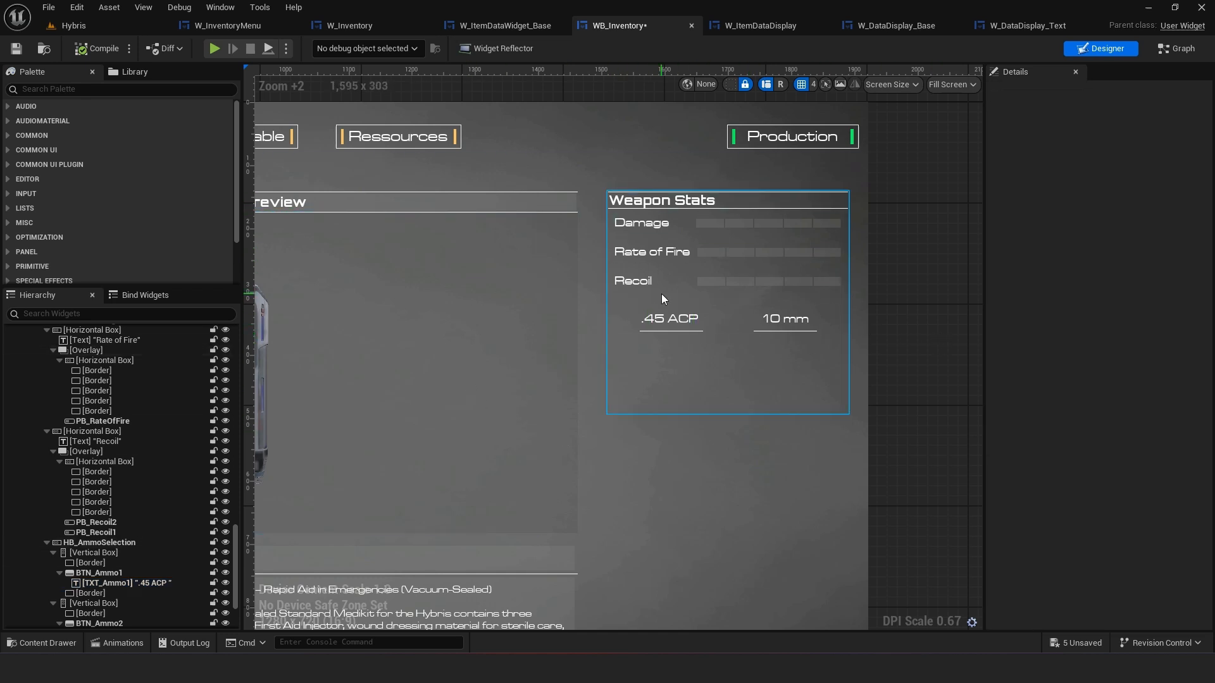
pyautogui.click(710, 282)
pyautogui.click(740, 285)
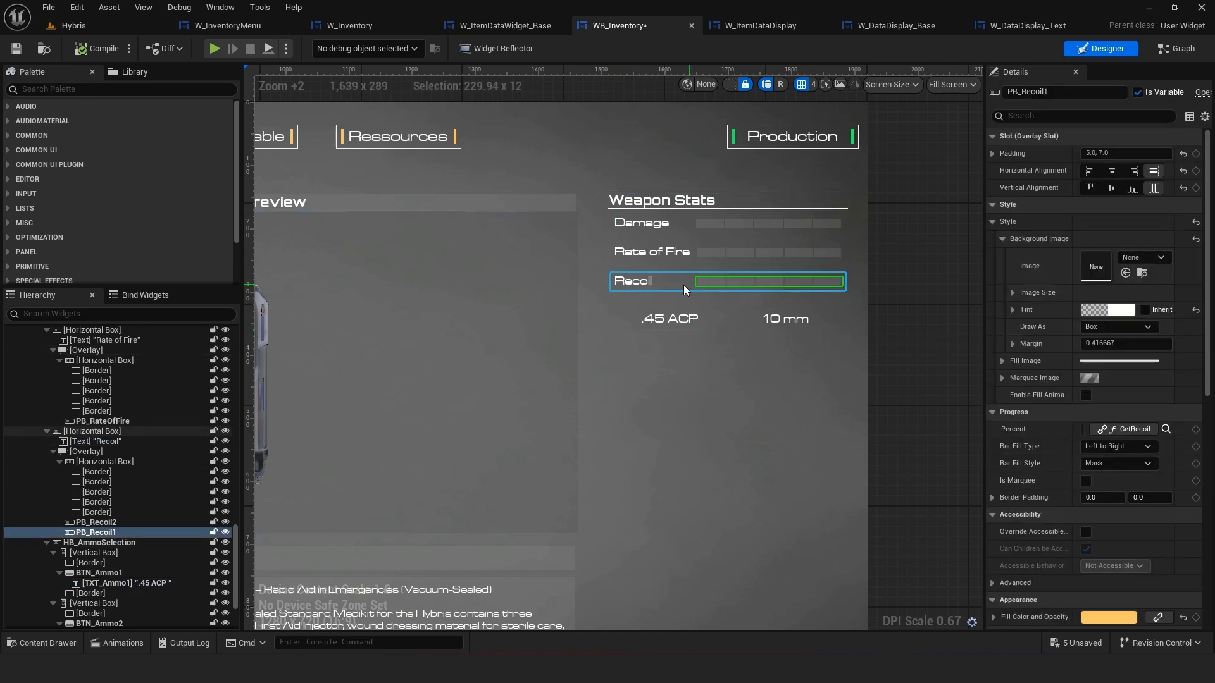
pyautogui.click(639, 282)
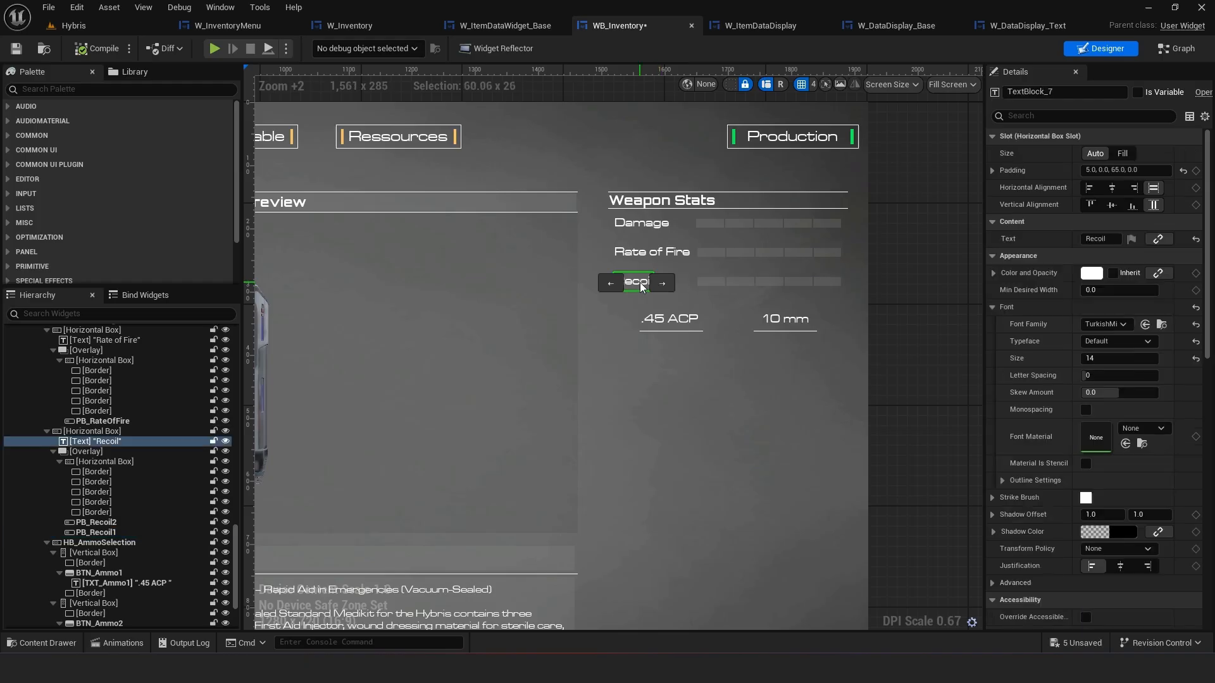
pyautogui.click(710, 282)
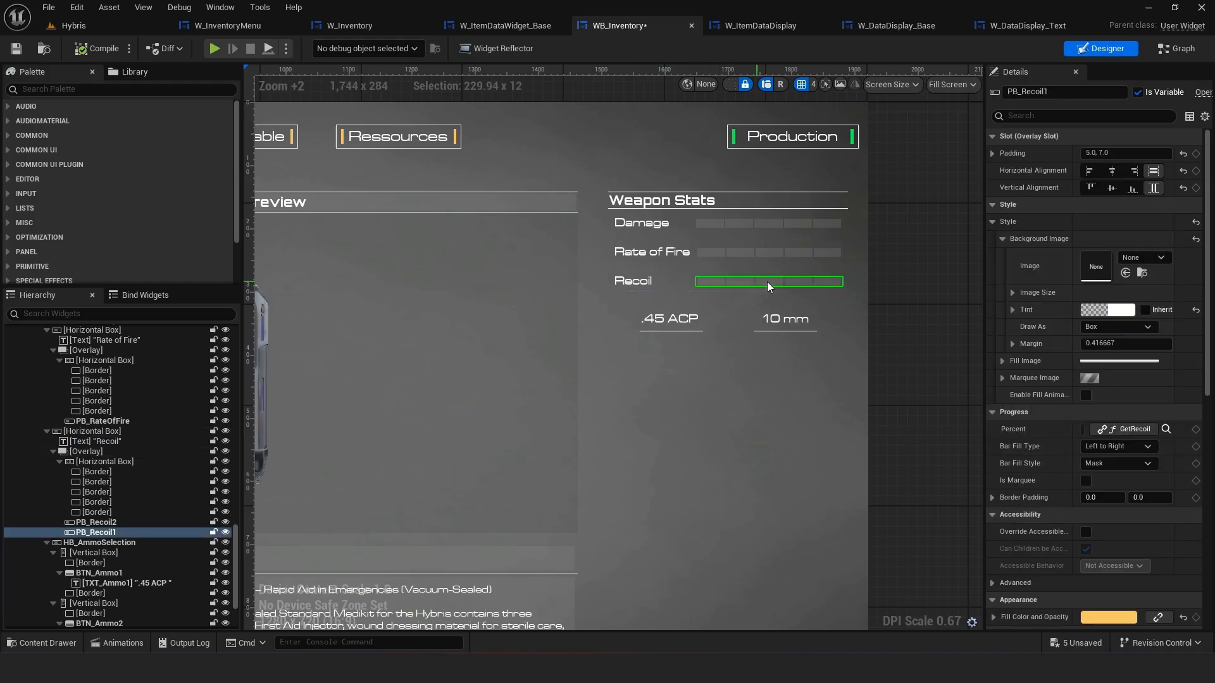
pyautogui.click(647, 255)
pyautogui.click(746, 254)
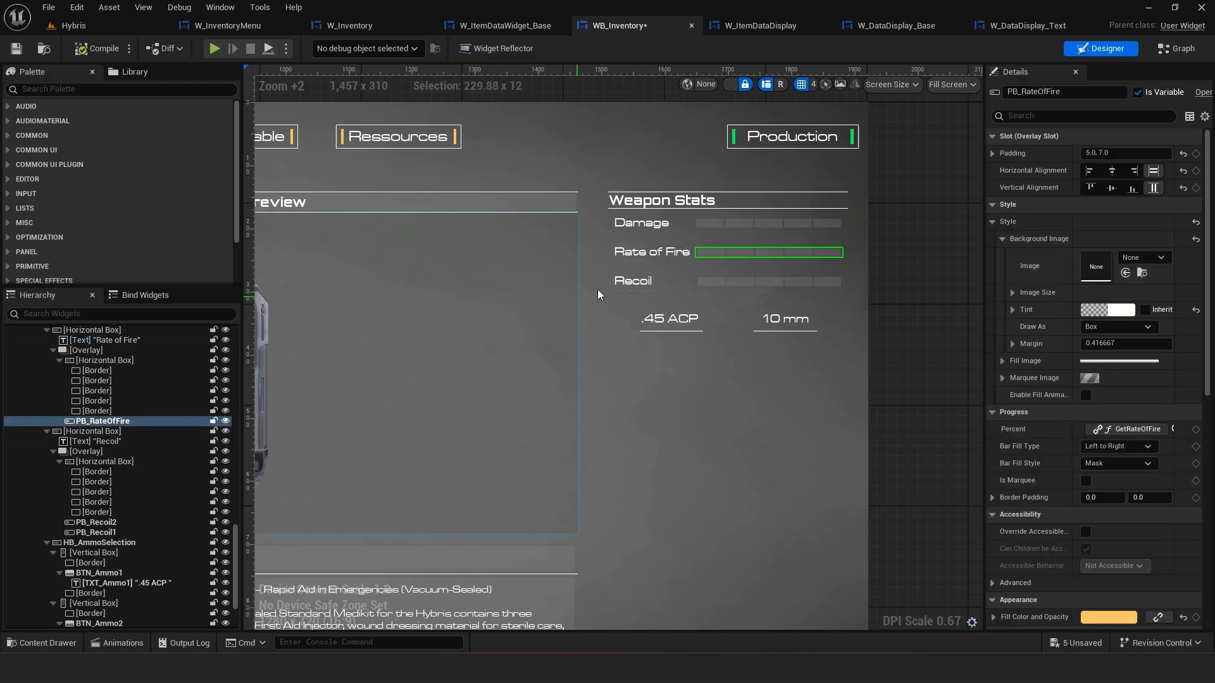
pyautogui.click(738, 286)
pyautogui.click(710, 283)
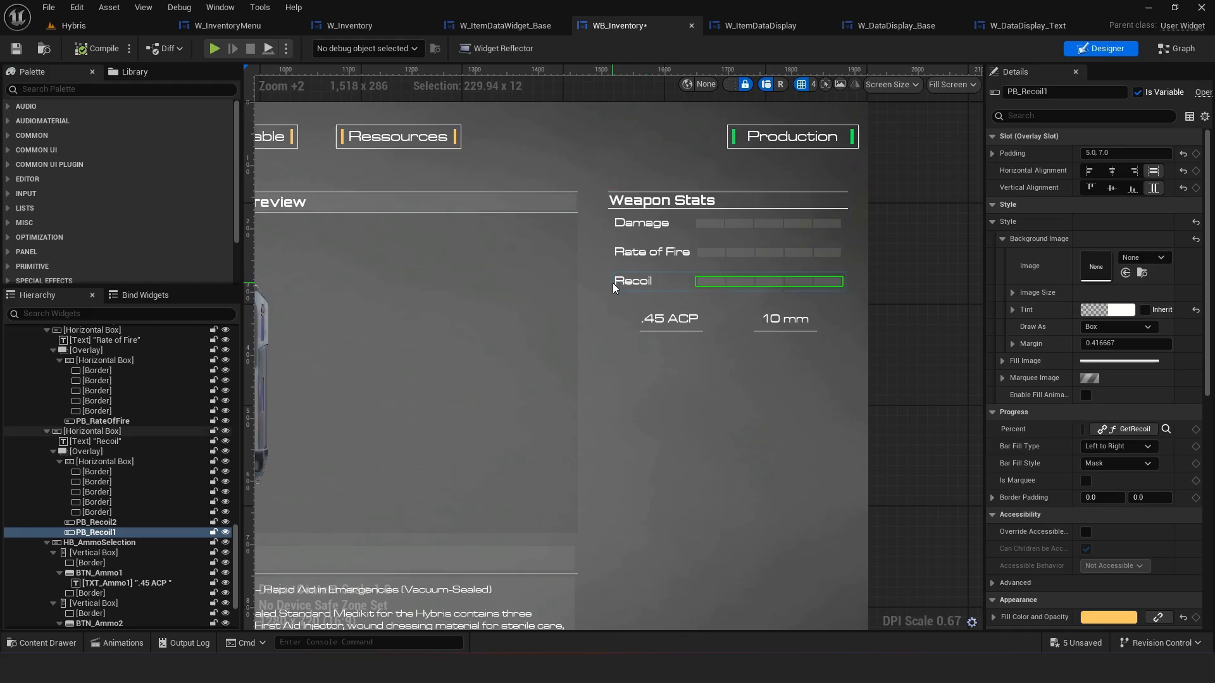
# Expand and collapse the Damage, Rate of Fire and Recoil rows in the hierarchy to review their structure
pyautogui.click(70, 433)
pyautogui.click(51, 432)
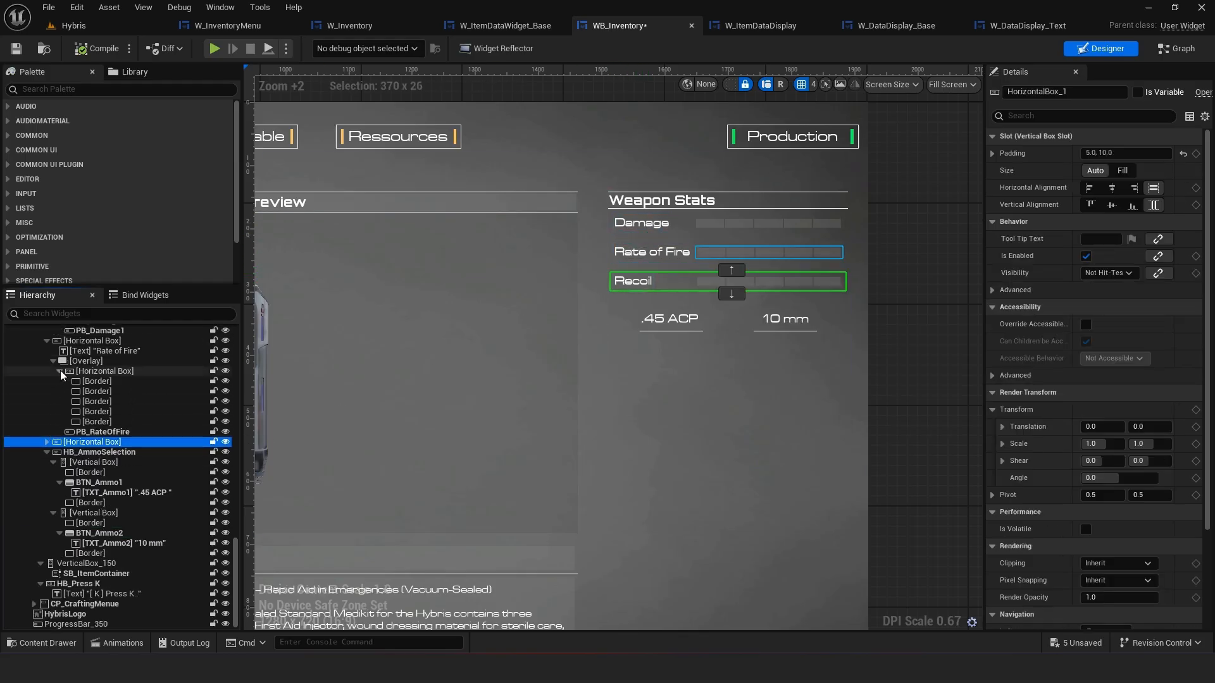
pyautogui.click(54, 361)
pyautogui.click(46, 442)
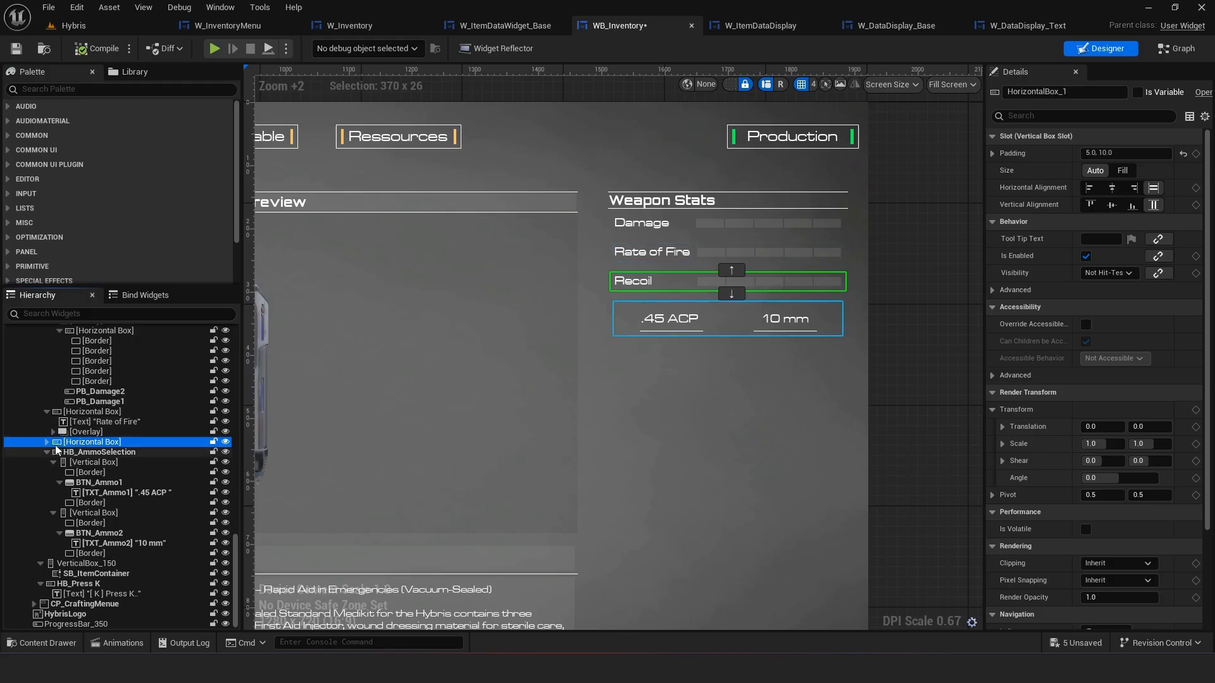
pyautogui.click(53, 462)
pyautogui.click(53, 464)
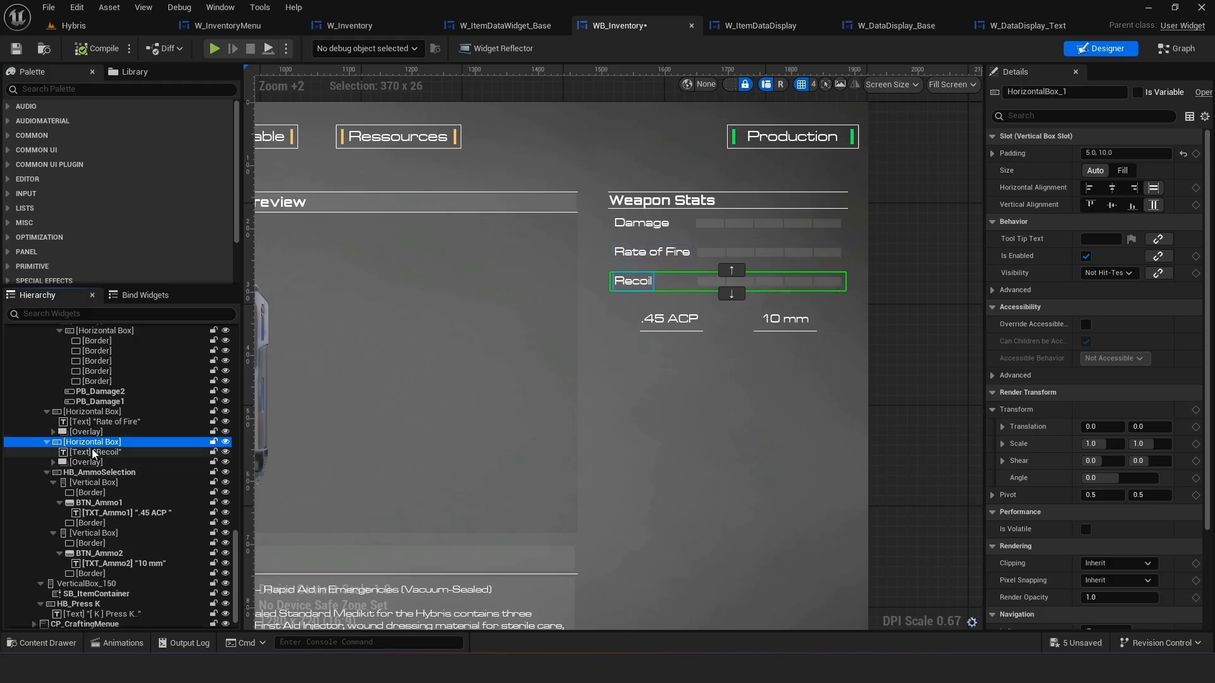
pyautogui.click(51, 423)
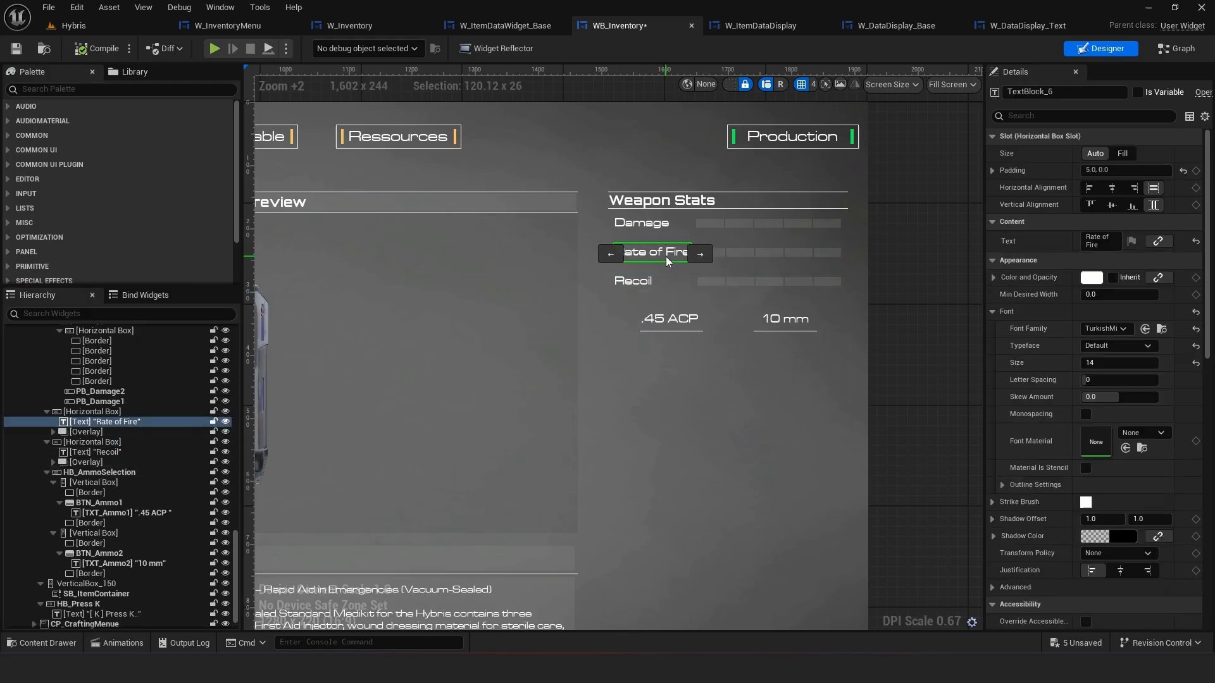
pyautogui.click(46, 412)
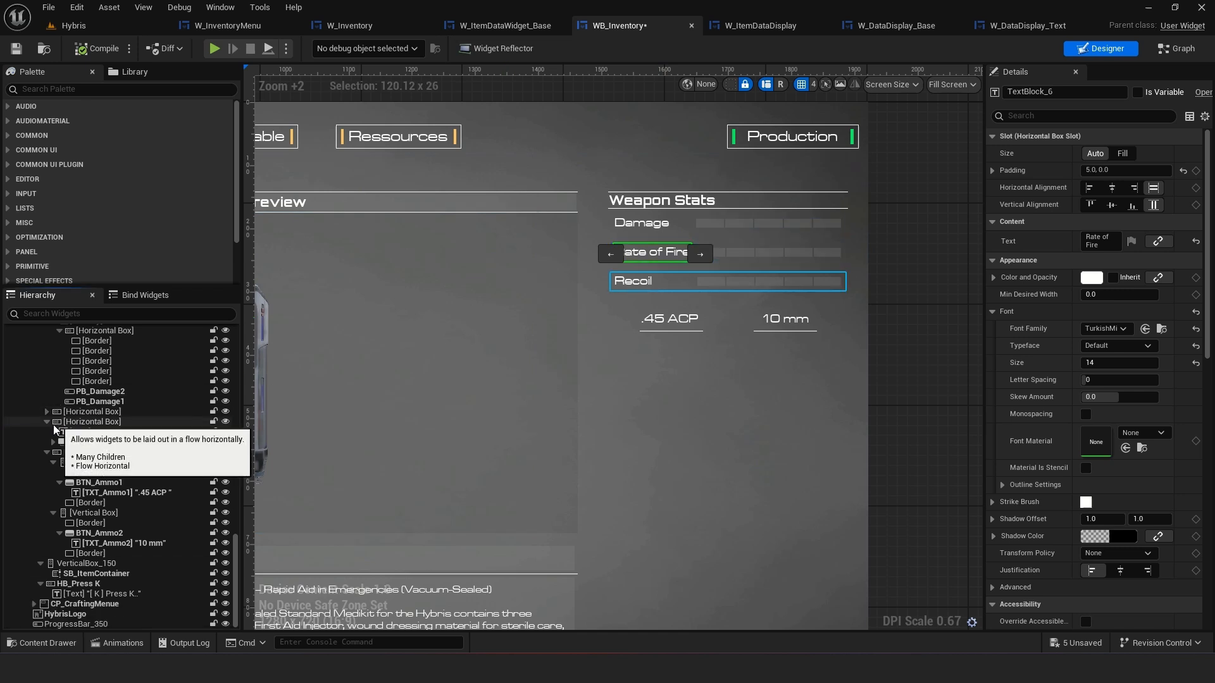
pyautogui.click(46, 442)
pyautogui.click(53, 340)
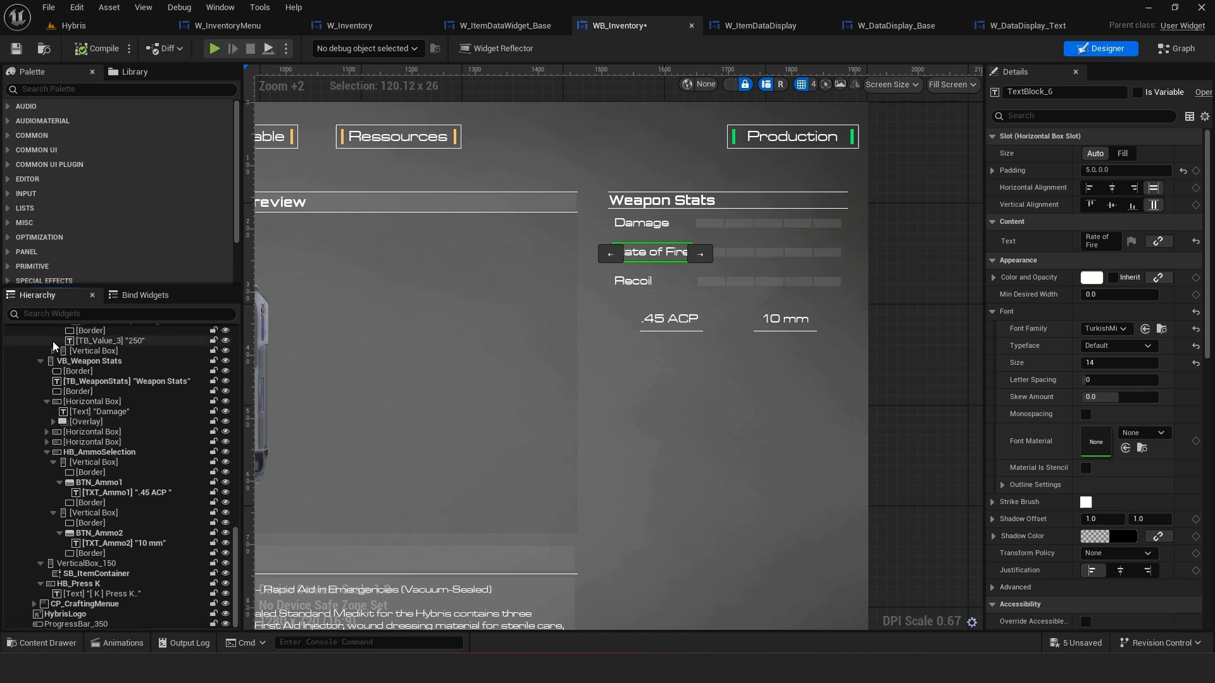
pyautogui.click(640, 223)
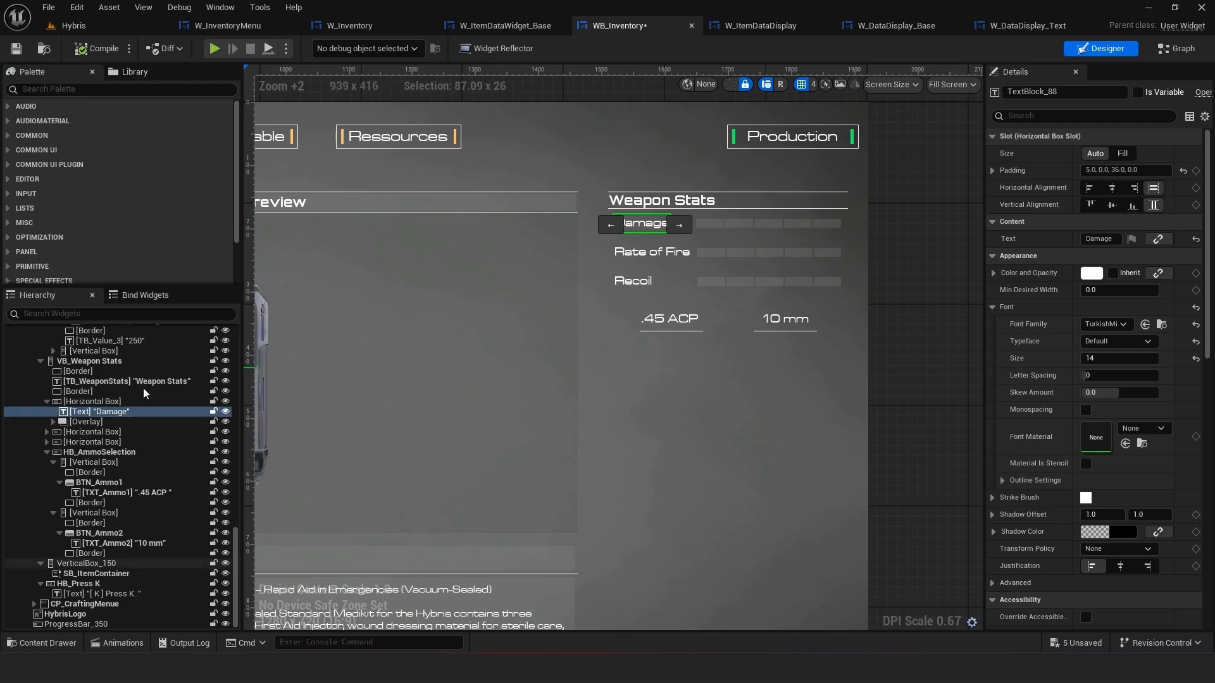
pyautogui.click(47, 402)
pyautogui.click(74, 423)
pyautogui.click(77, 432)
pyautogui.click(72, 441)
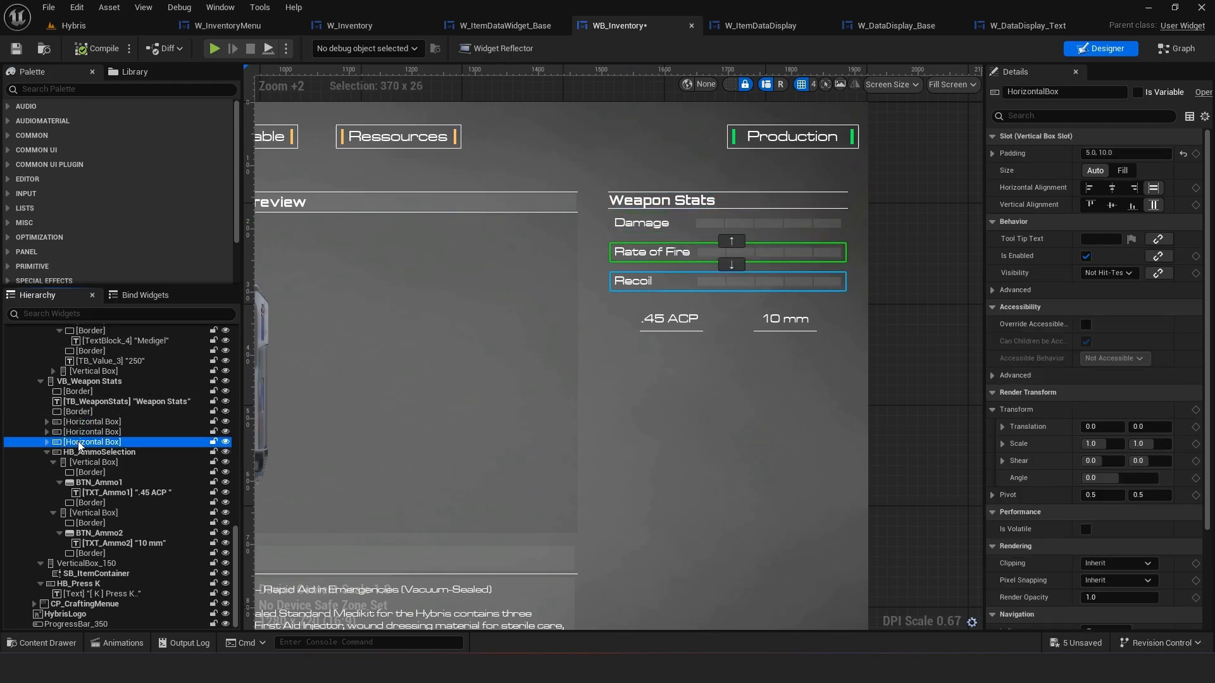
pyautogui.click(46, 442)
pyautogui.click(53, 462)
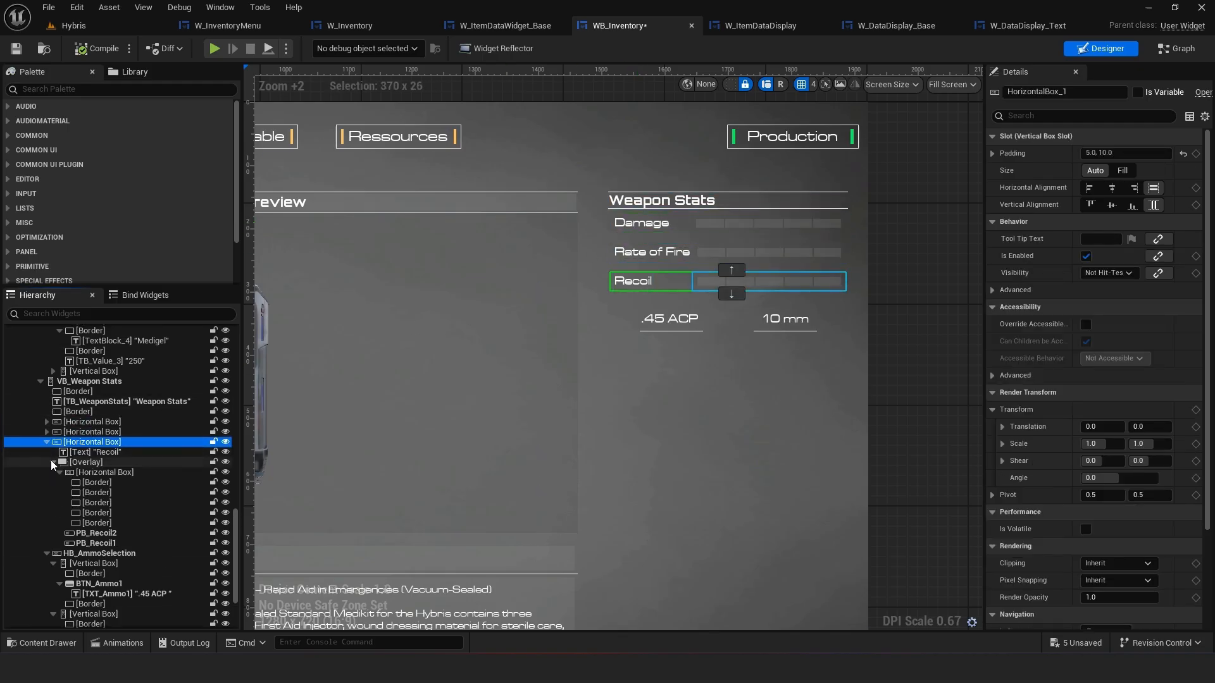
pyautogui.click(47, 431)
pyautogui.click(53, 452)
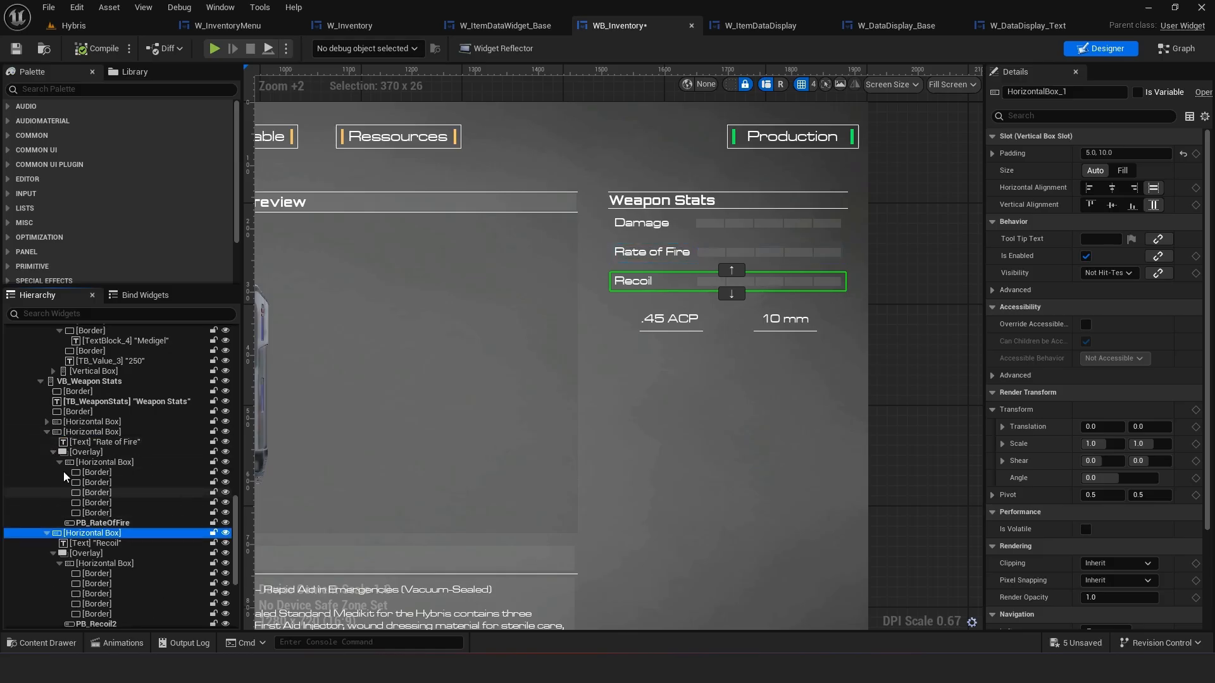
pyautogui.click(48, 422)
pyautogui.click(54, 442)
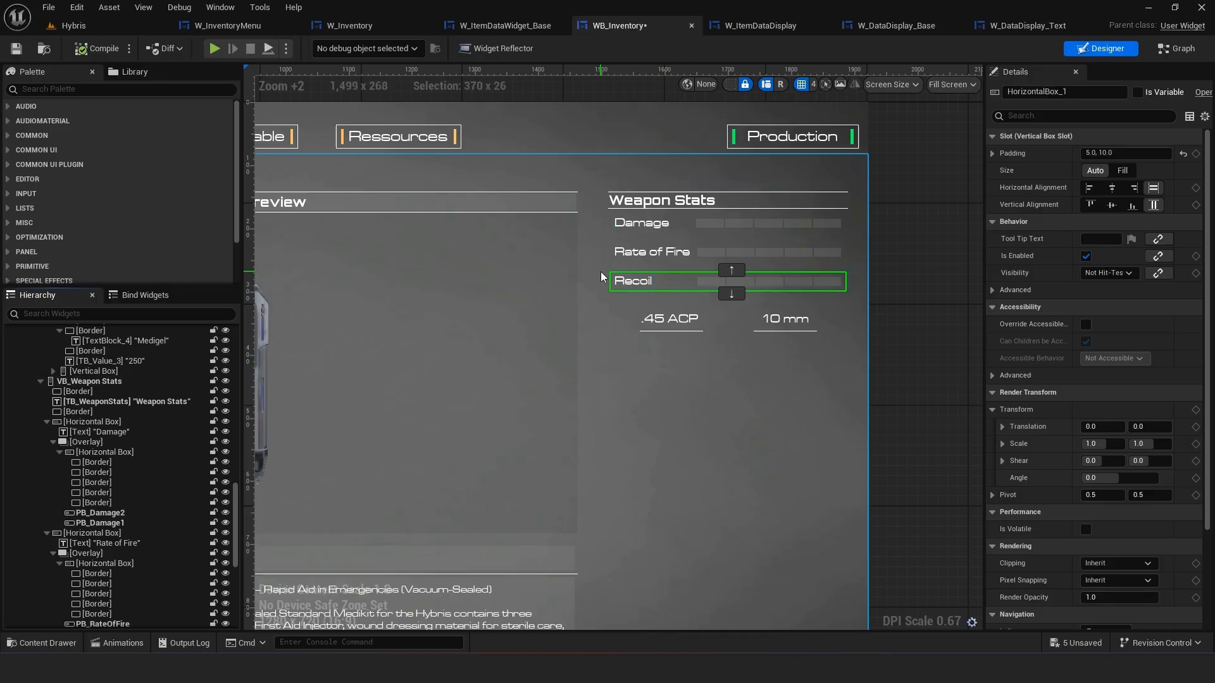
pyautogui.click(884, 369)
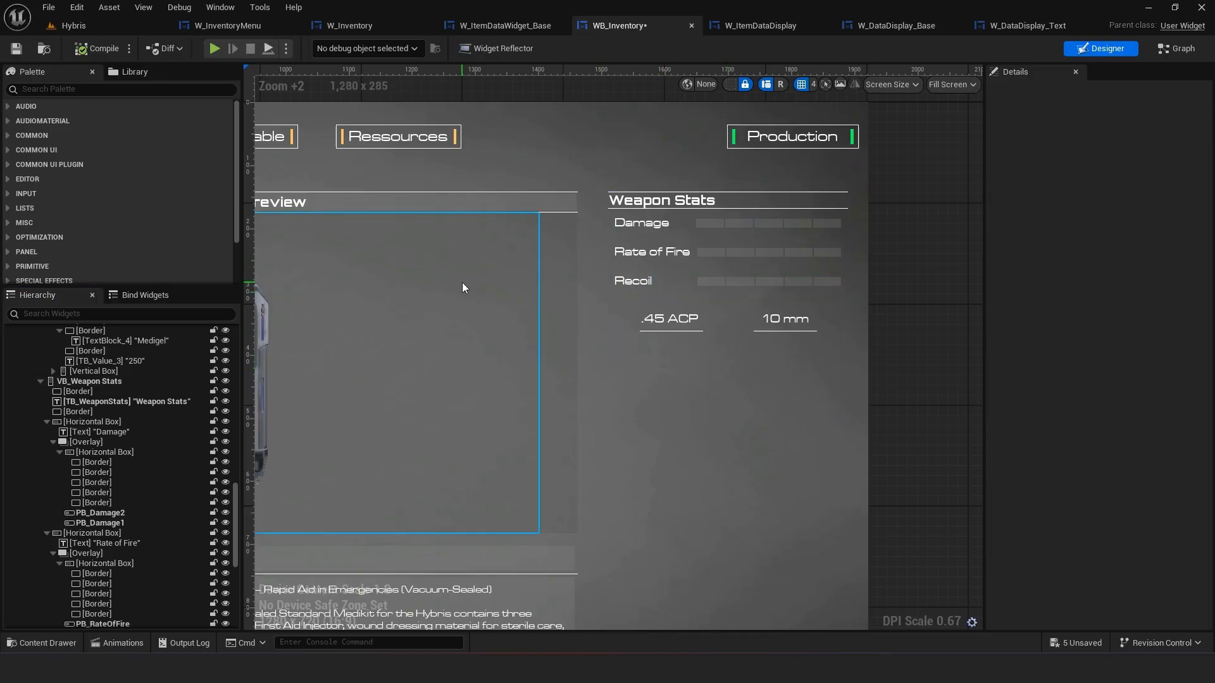
# Create a new Widget Blueprint with CommonUserWidget as parent class in the InventorySystem UI folder
pyautogui.click(43, 643)
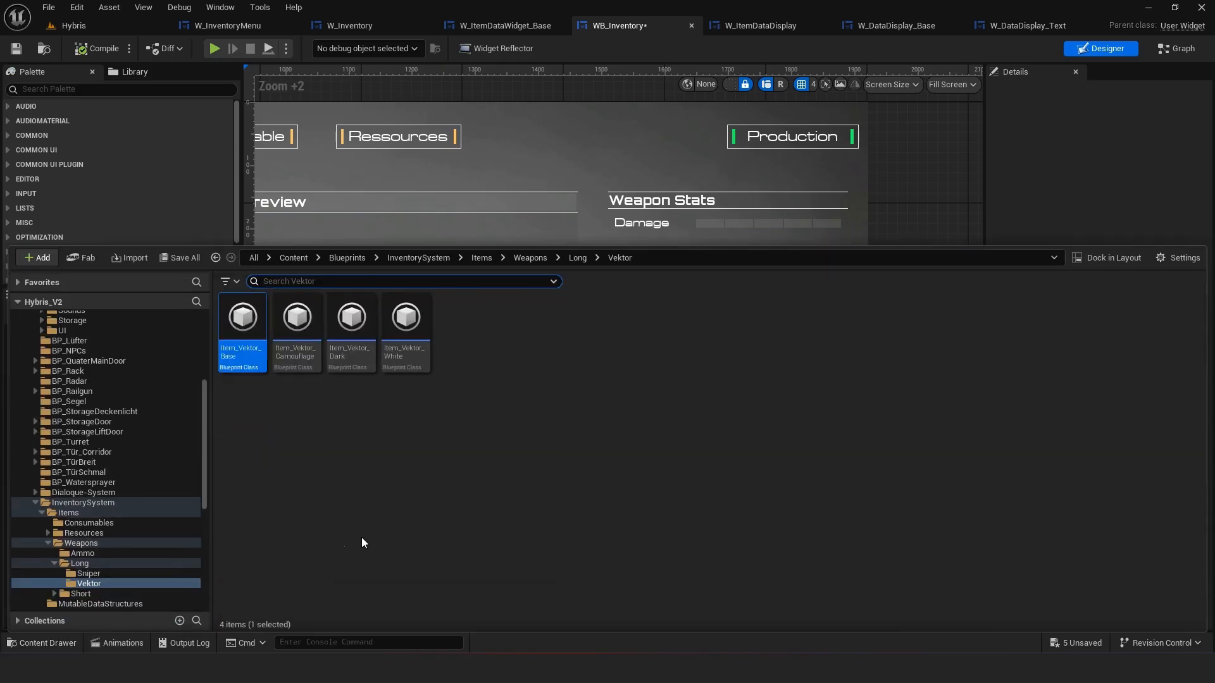
pyautogui.scroll(-3, 105, 567)
pyautogui.click(62, 533)
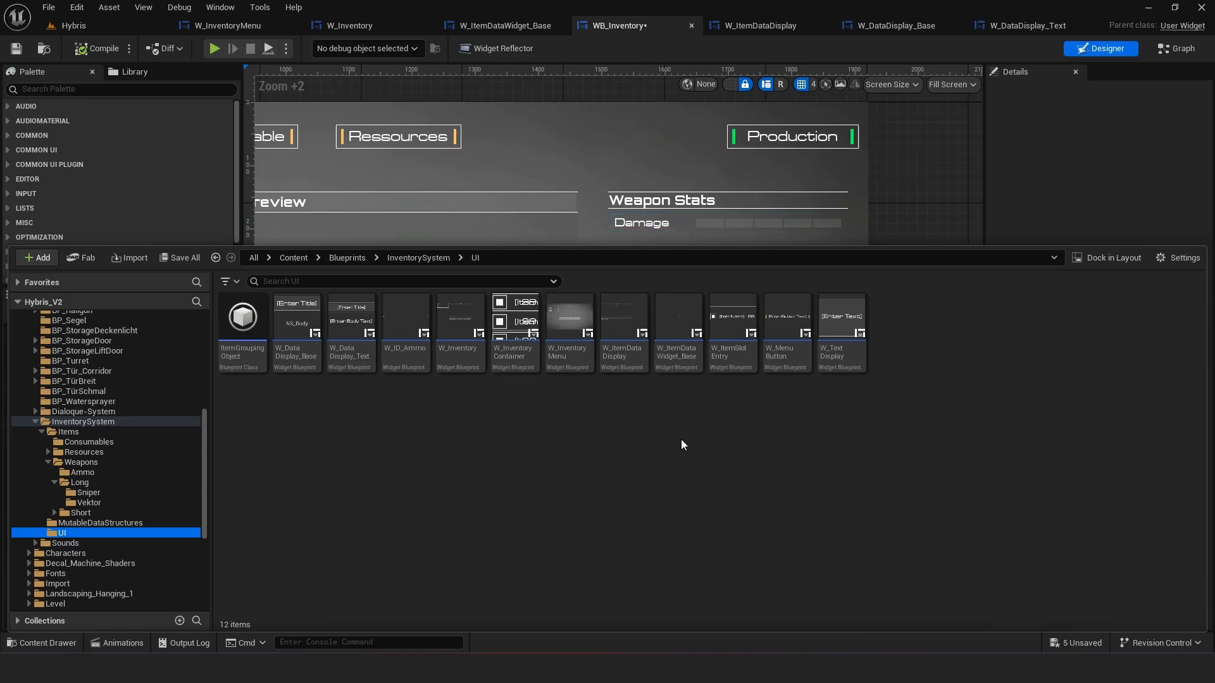
pyautogui.rightClick(791, 462)
pyautogui.scroll(-1, 879, 523)
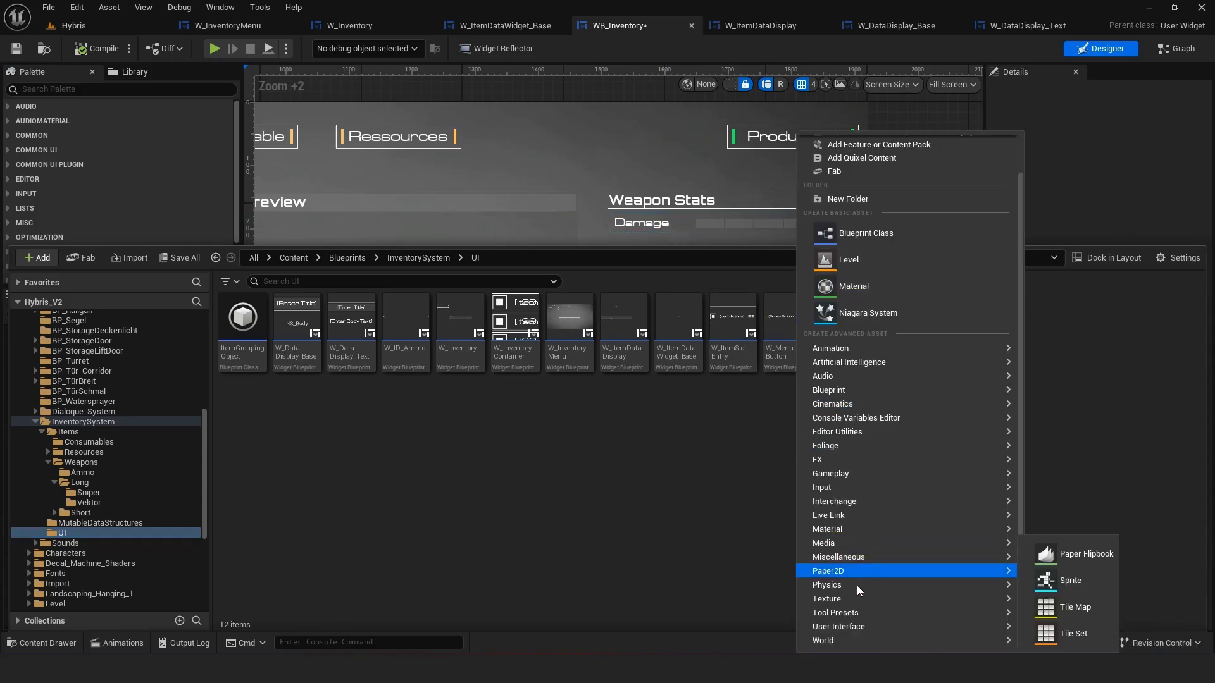
pyautogui.moveTo(846, 628)
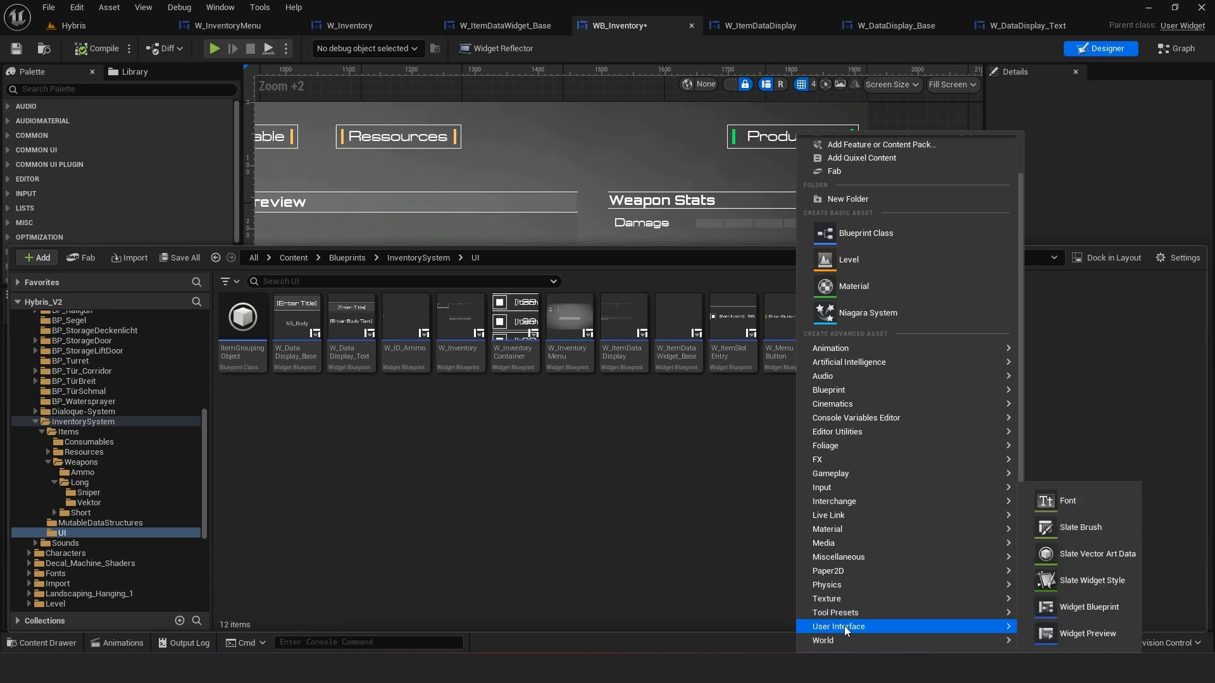
pyautogui.click(1054, 617)
pyautogui.scroll(-4, 743, 404)
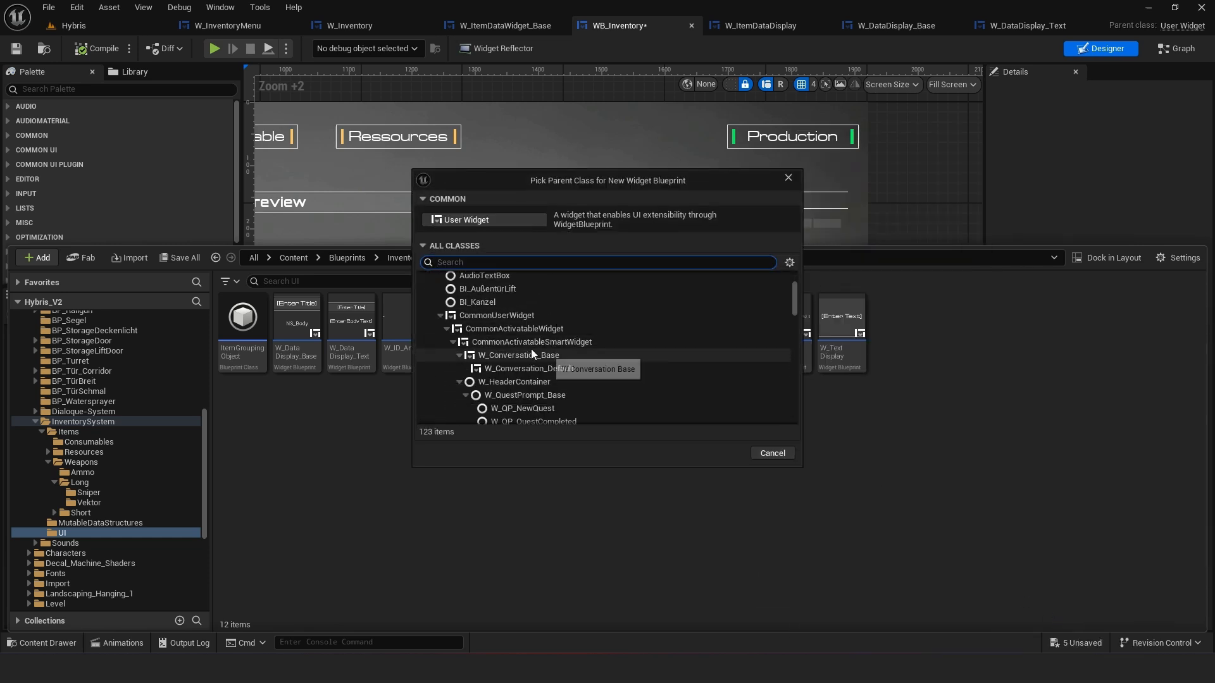
pyautogui.click(498, 315)
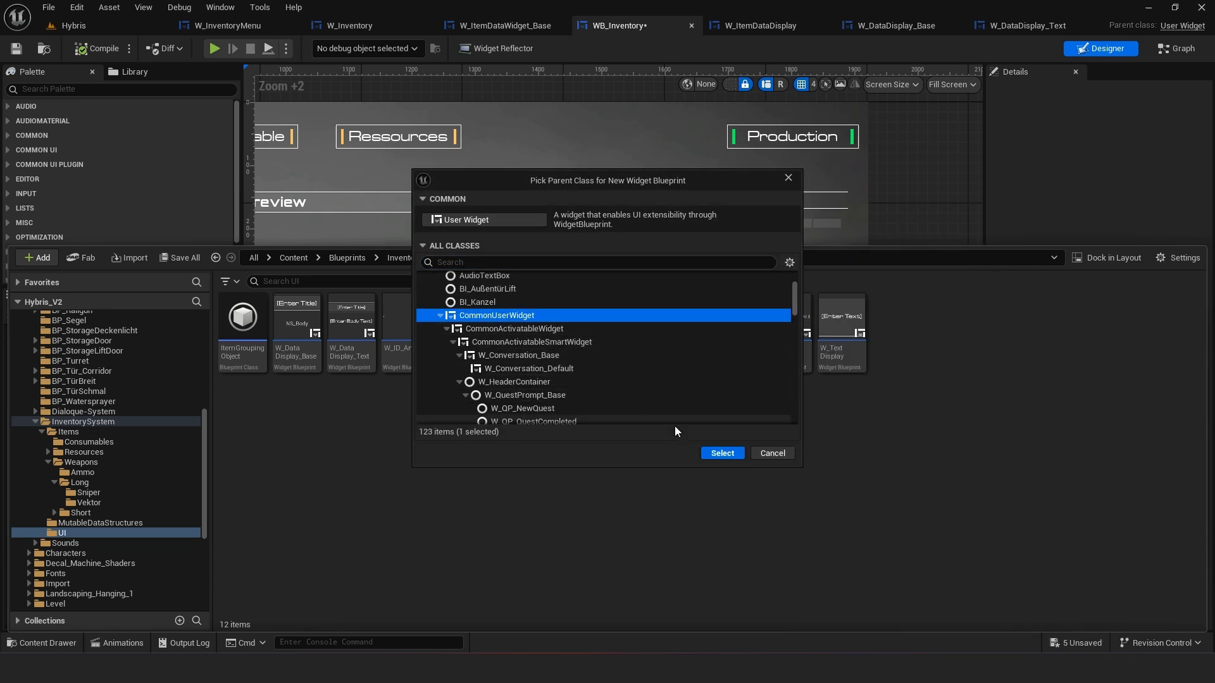
pyautogui.click(711, 453)
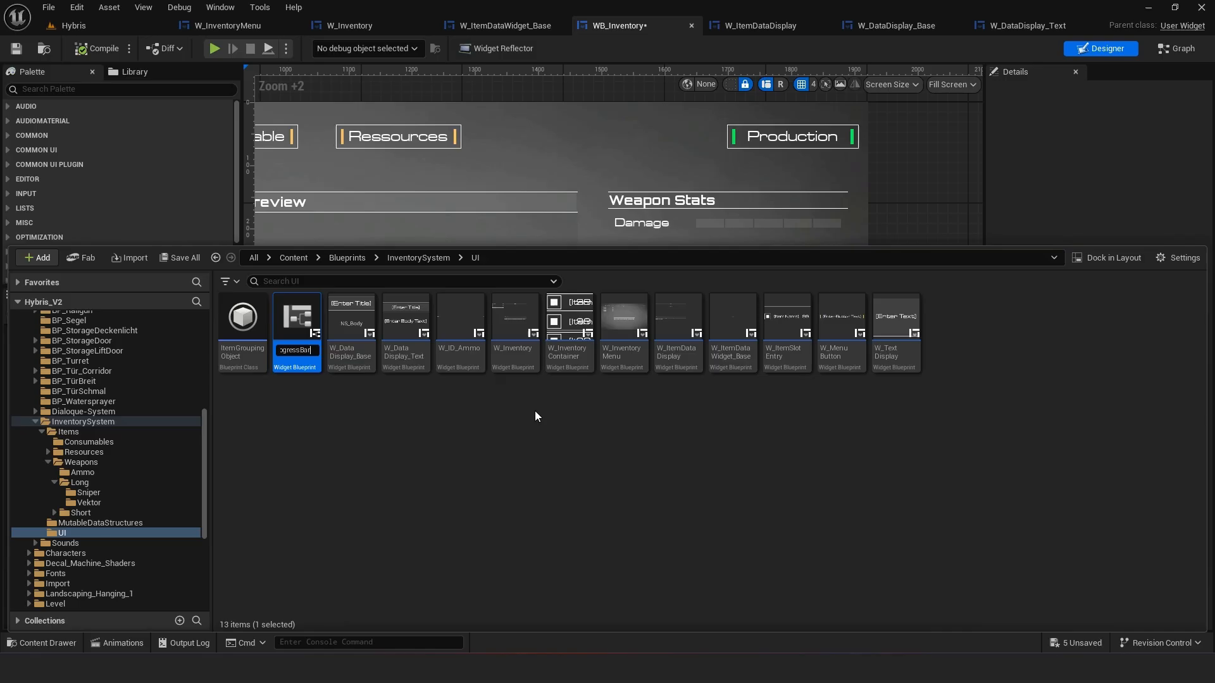
pyautogui.press('Return')
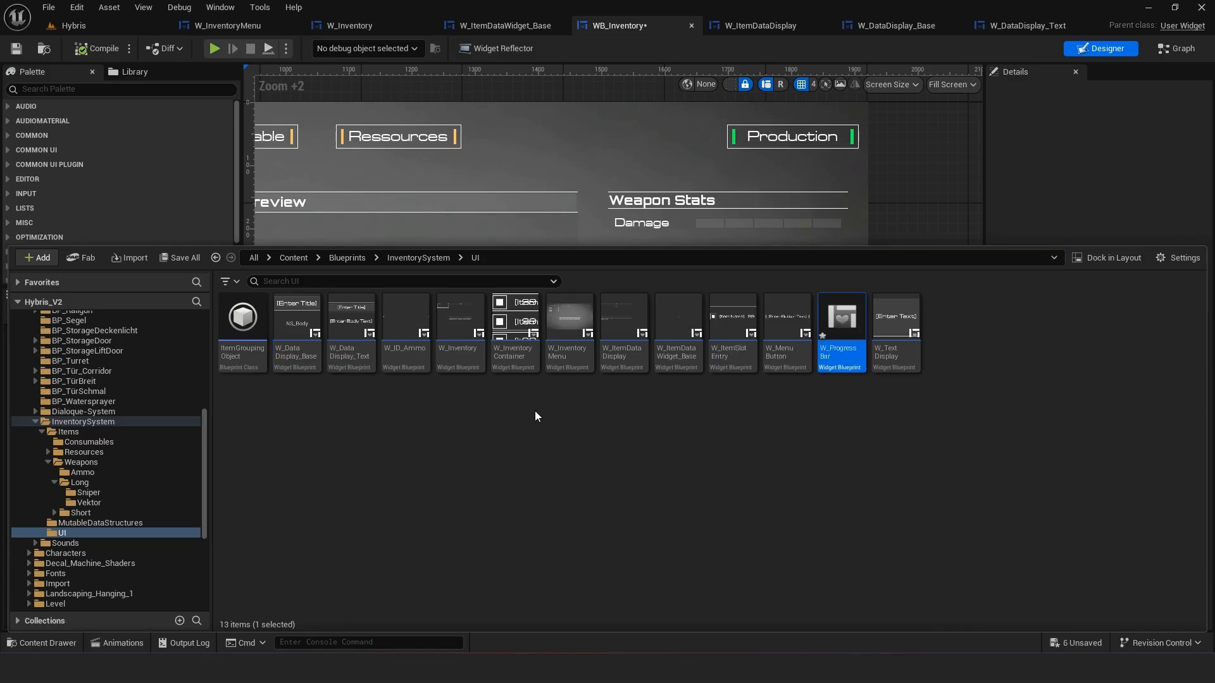
# Rename the new widget blueprint to W_NamedProgressBar and open it
pyautogui.rightClick(830, 351)
pyautogui.click(845, 389)
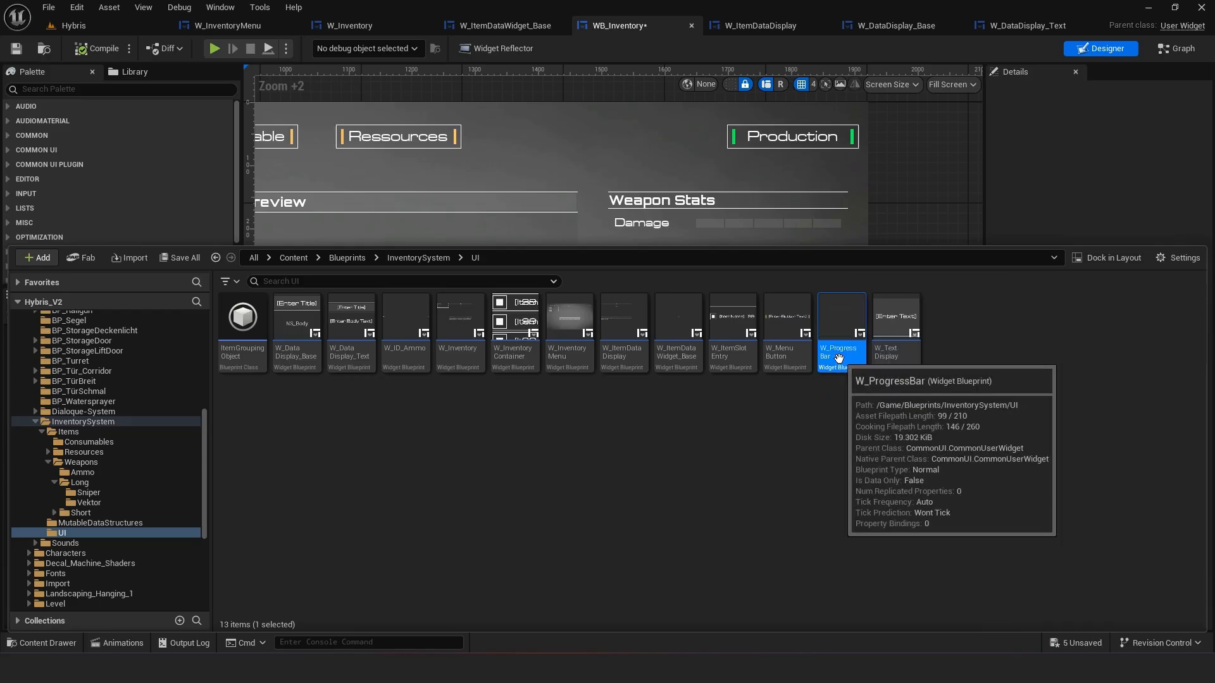
pyautogui.click(839, 354)
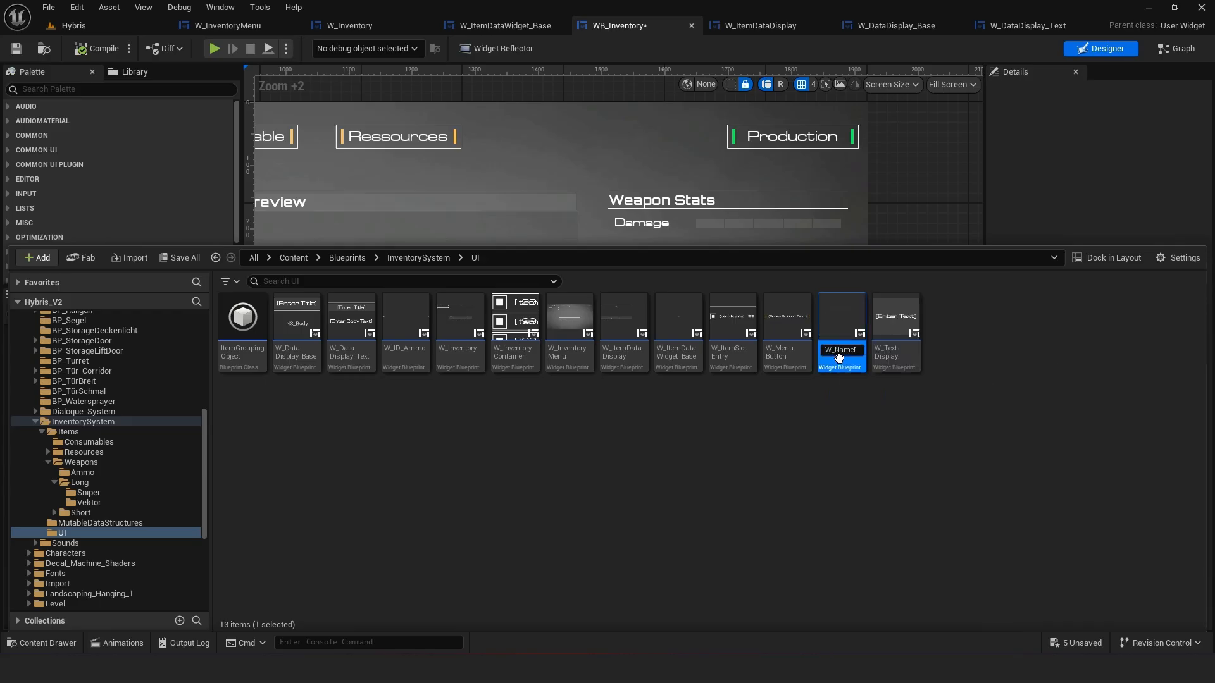
pyautogui.write('W_NamedProgressBar')
pyautogui.press('Return')
pyautogui.doubleClick(832, 360)
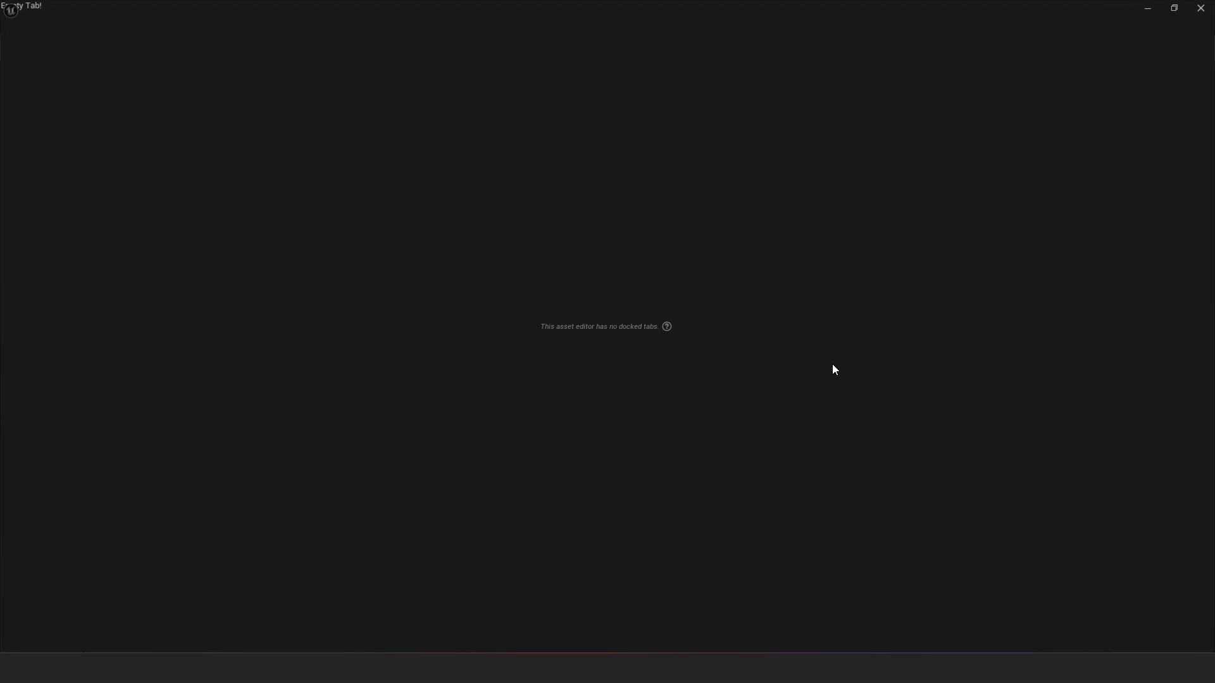
# Dock the W_NamedProgressBar editor with the other tabs and close the W_ItemDataDisplay and data display tabs
pyautogui.moveTo(104, 26); pyautogui.dragTo(1076, 32)
pyautogui.click(941, 25)
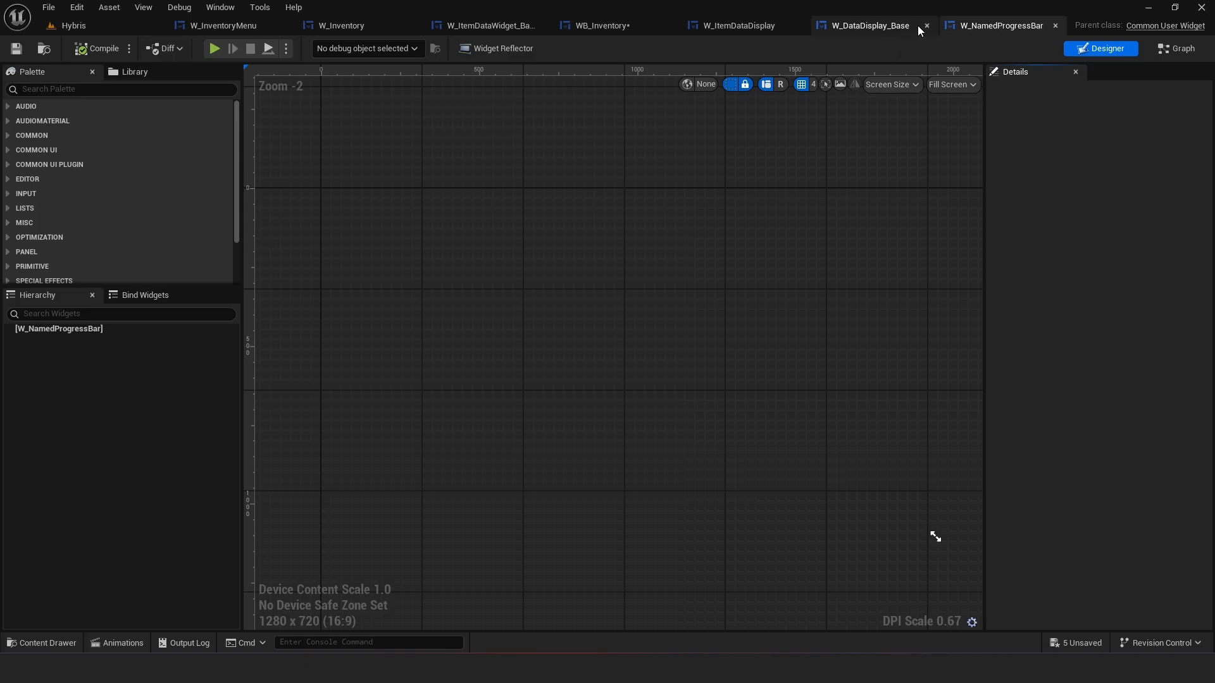
pyautogui.click(918, 25)
pyautogui.middleClick(803, 29)
pyautogui.click(650, 24)
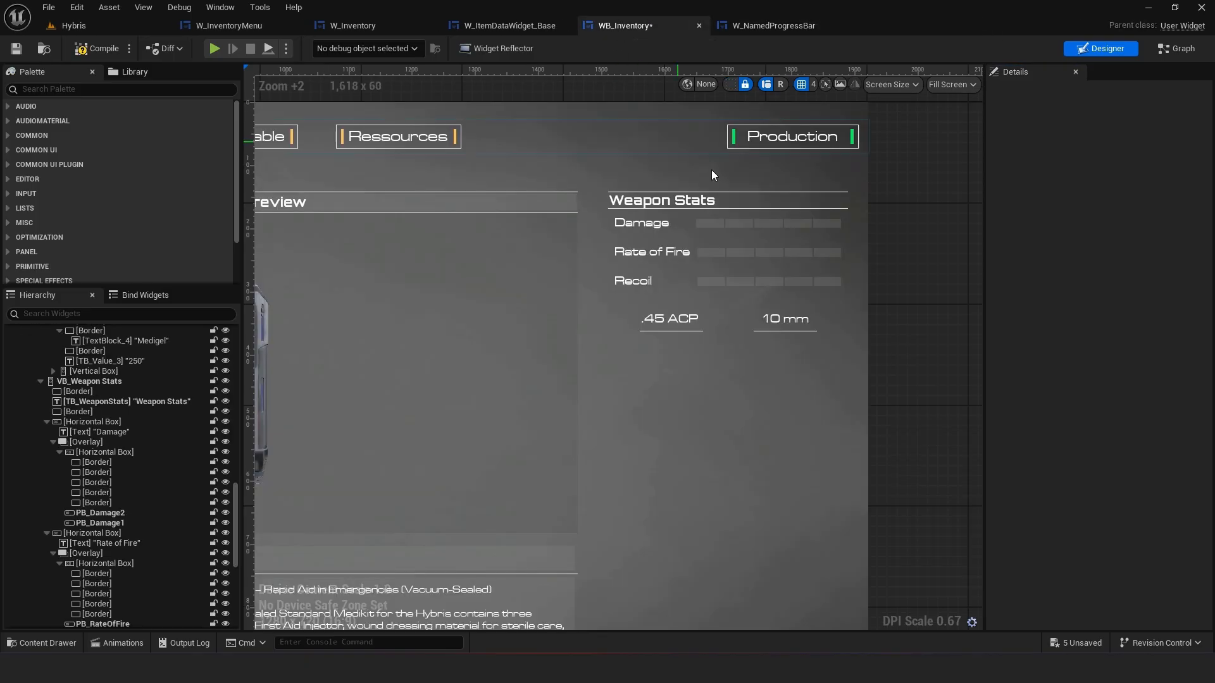
# Add a Horizontal Box as the root of W_NamedProgressBar, using the Damage label as reference
pyautogui.click(645, 226)
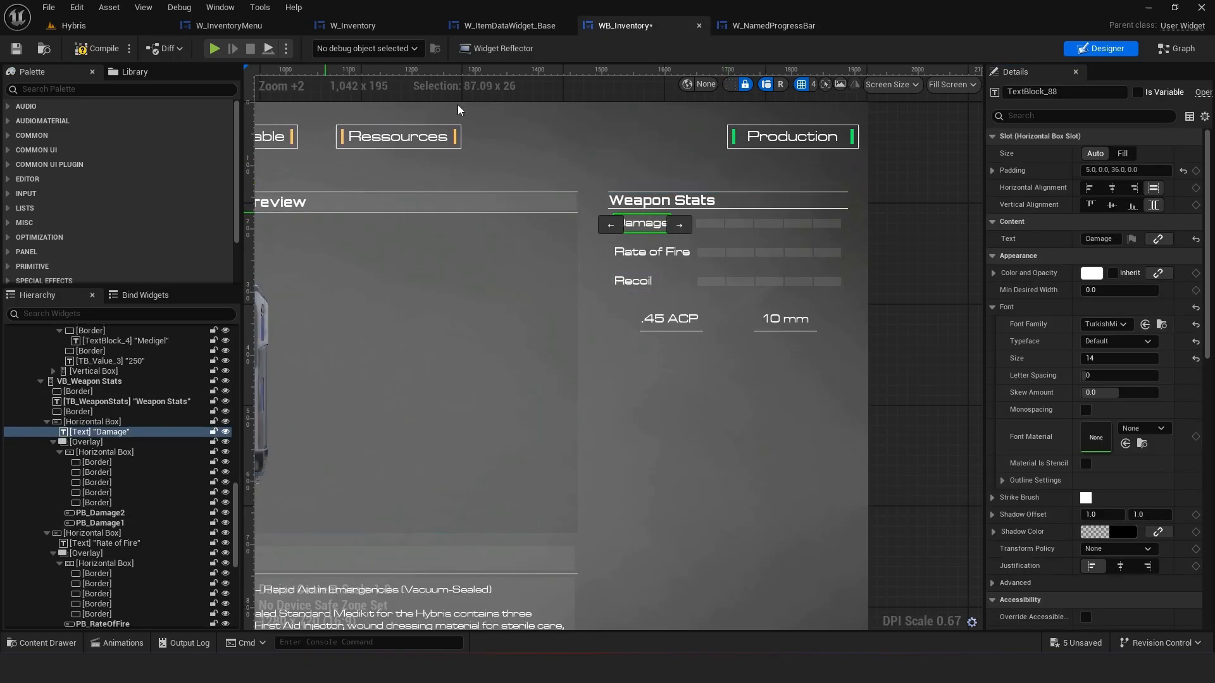
pyautogui.click(766, 28)
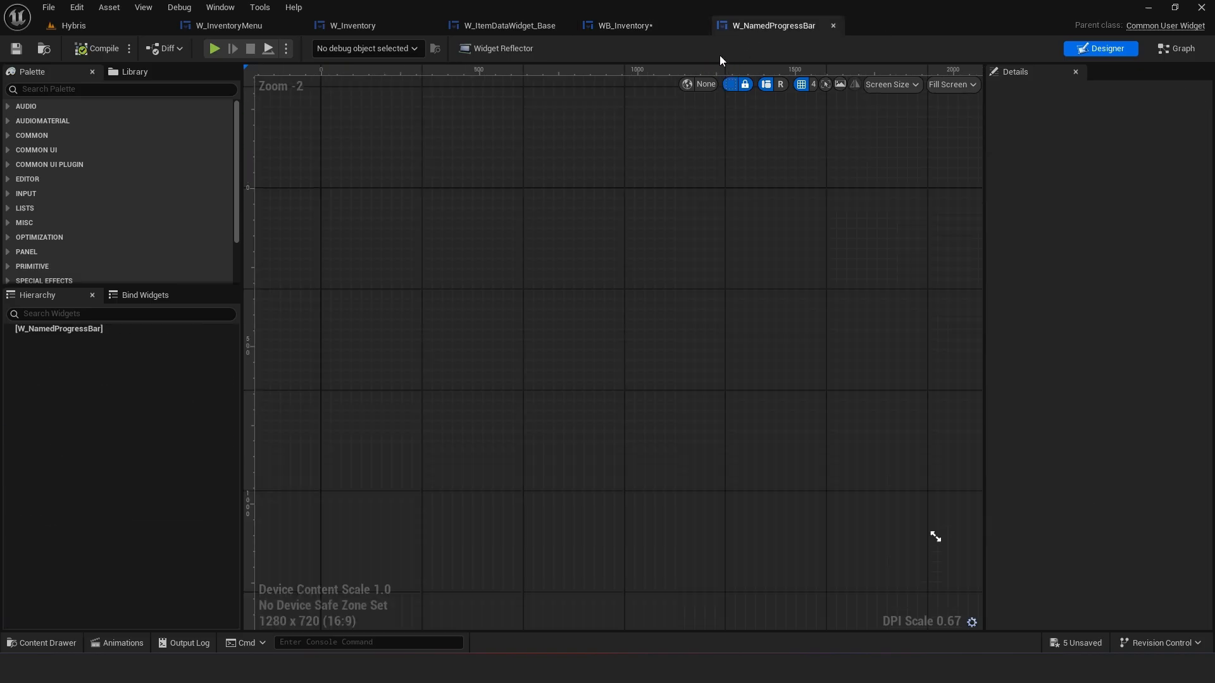
pyautogui.click(105, 94)
pyautogui.write('hori')
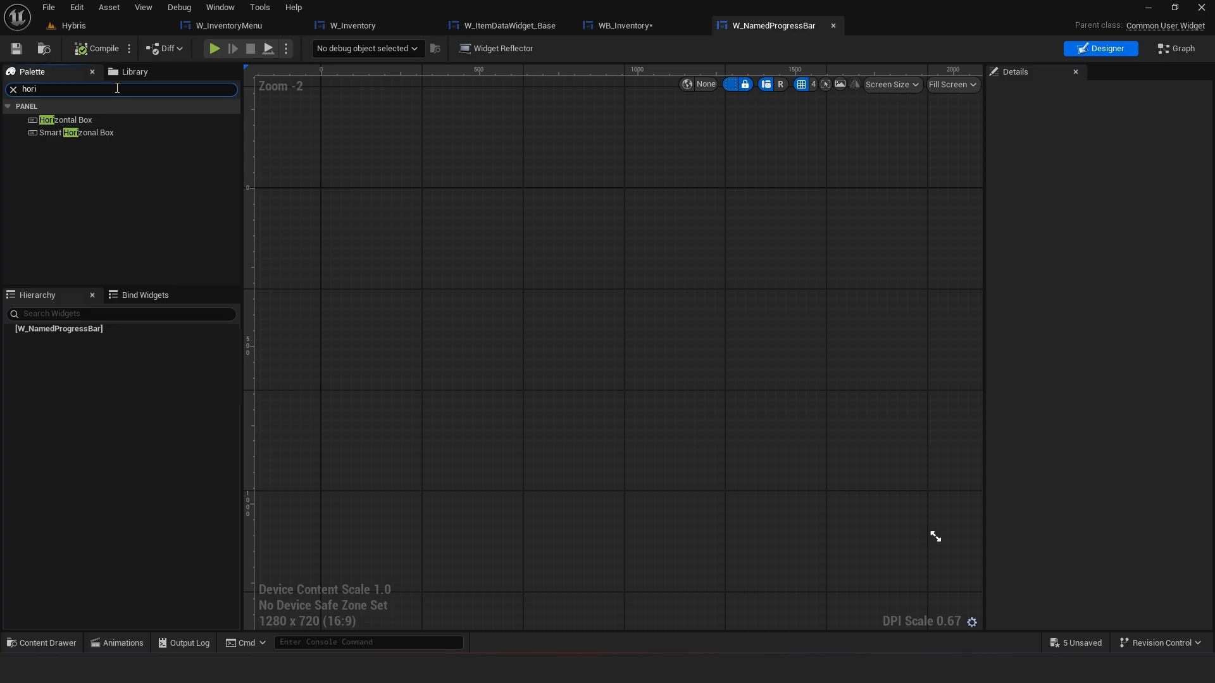
pyautogui.click(108, 120)
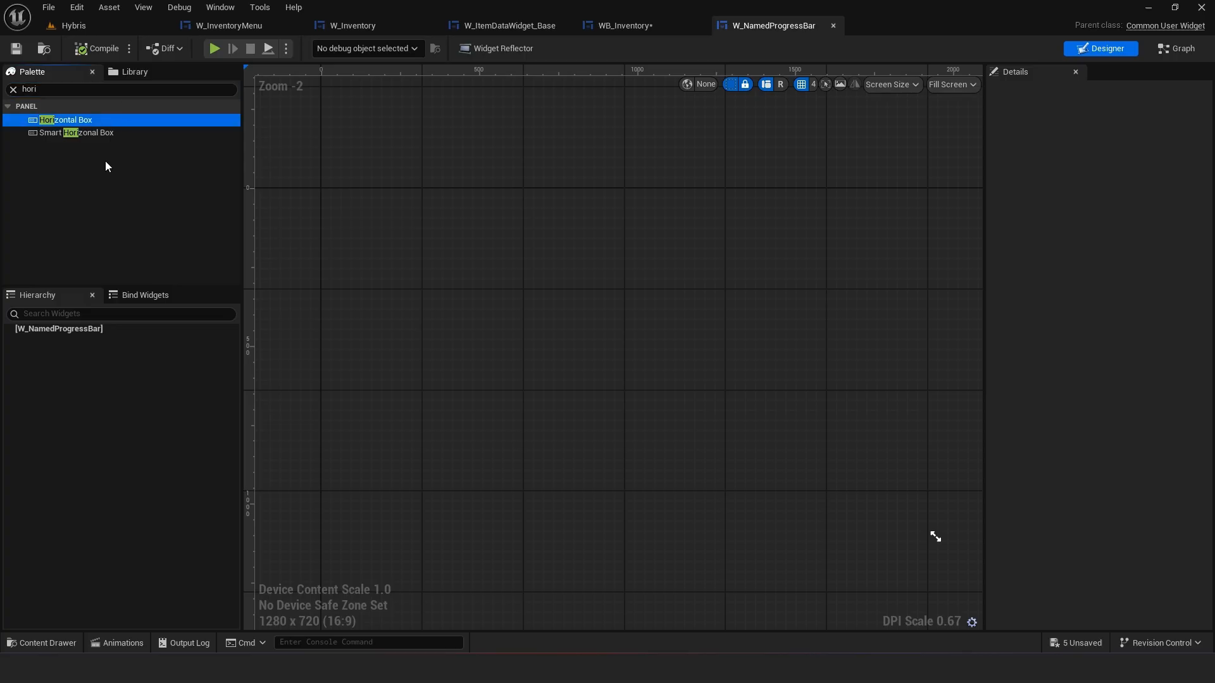
pyautogui.moveTo(62, 331)
pyautogui.mouseDown()
pyautogui.moveTo(67, 348)
pyautogui.moveTo(69, 335)
pyautogui.mouseUp()
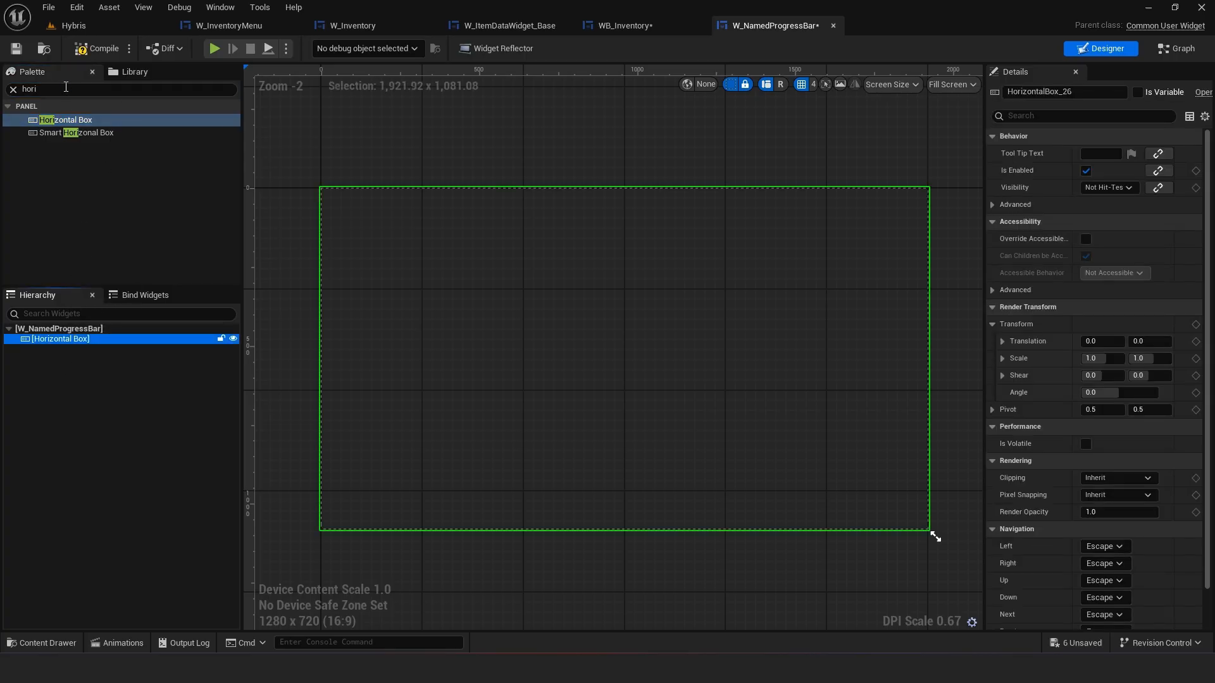
# Add a Text widget inside the Horizontal Box and center it vertically
pyautogui.click(6, 91)
pyautogui.write('n')
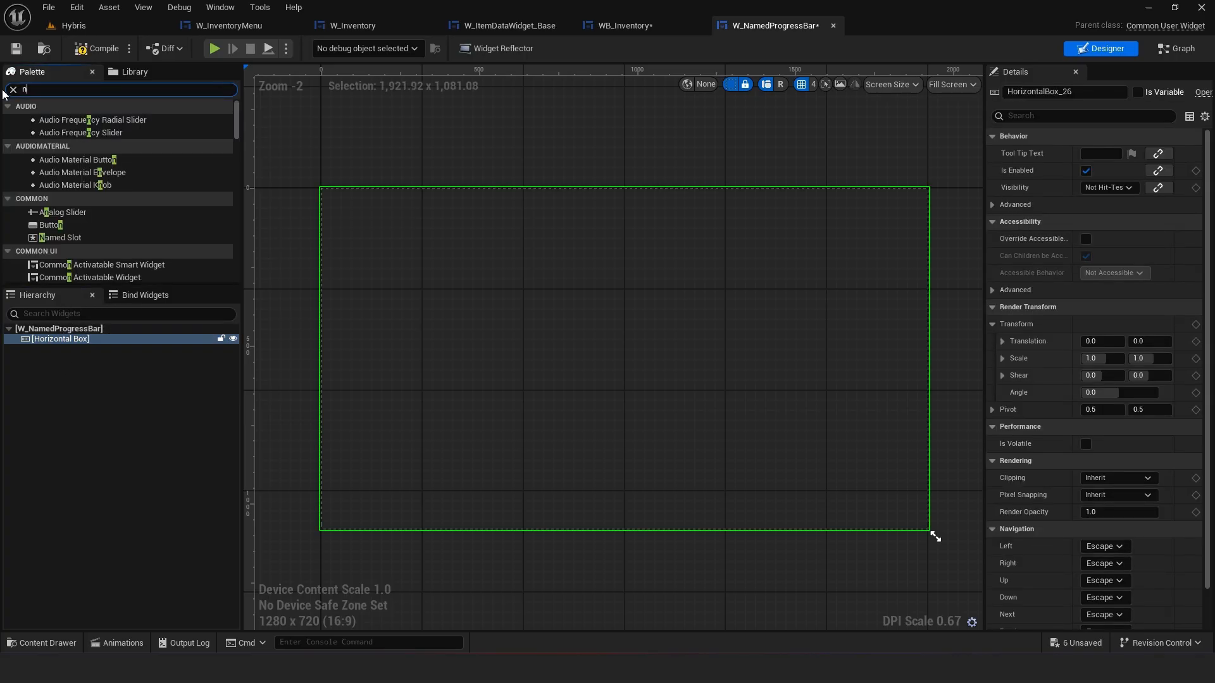
pyautogui.write('text')
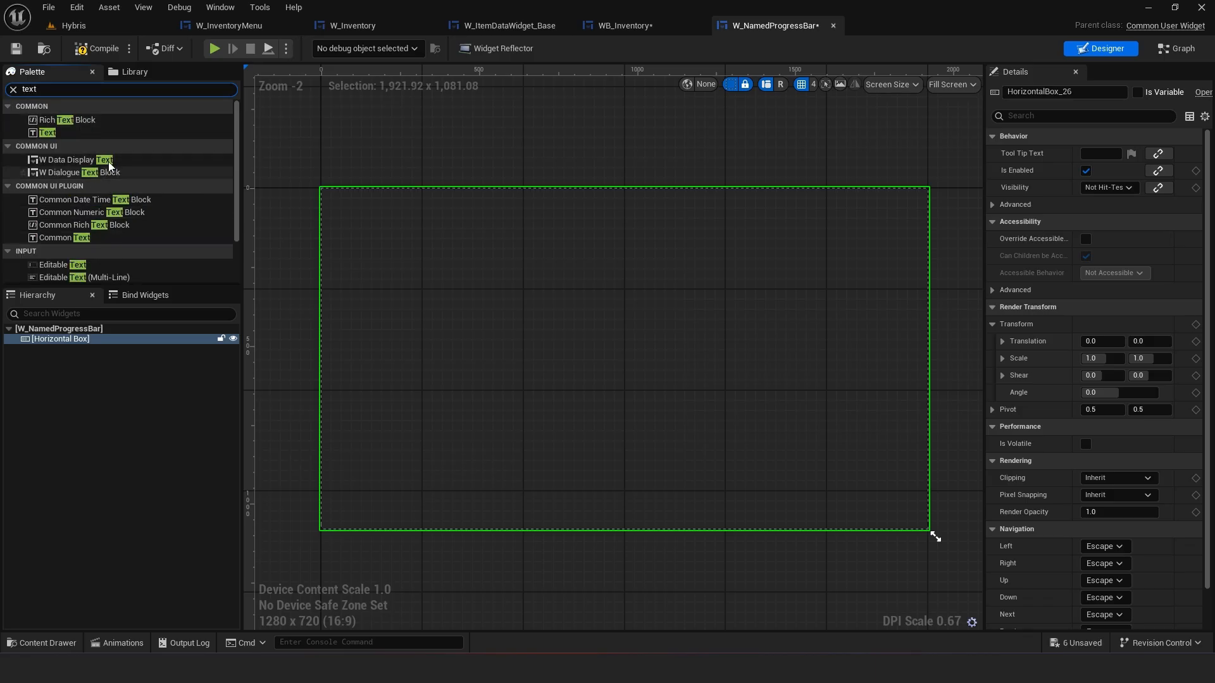
pyautogui.moveTo(47, 132); pyautogui.dragTo(66, 358)
pyautogui.click(66, 352)
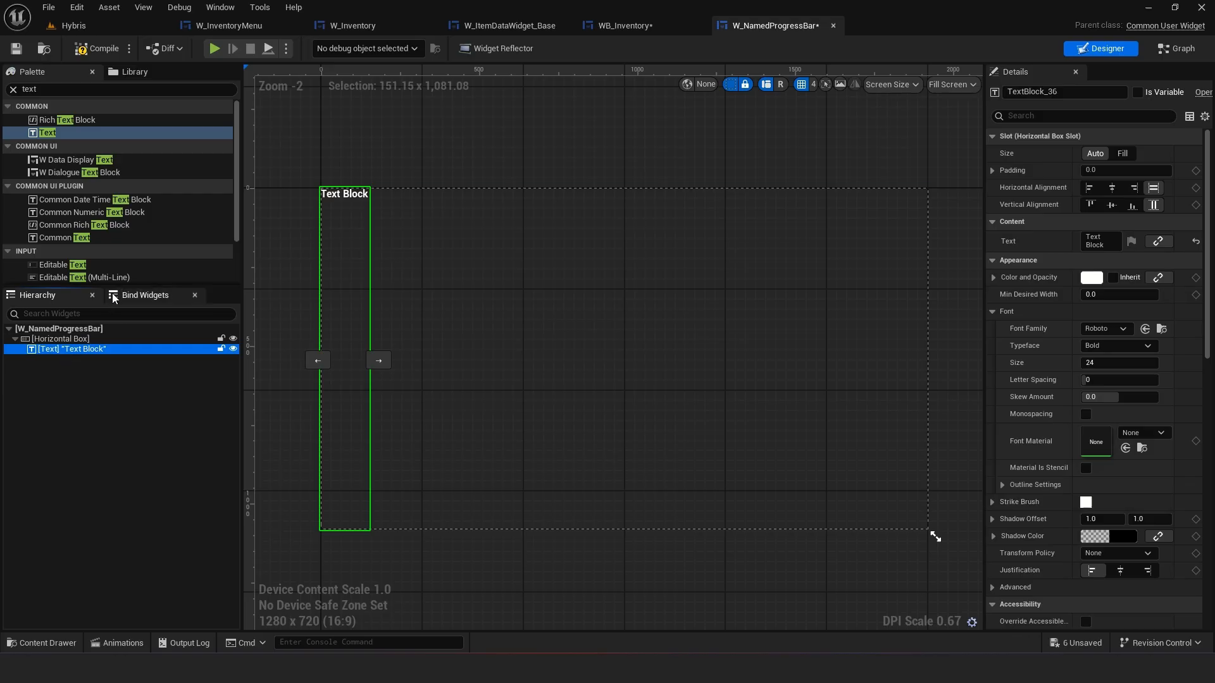
pyautogui.click(1112, 205)
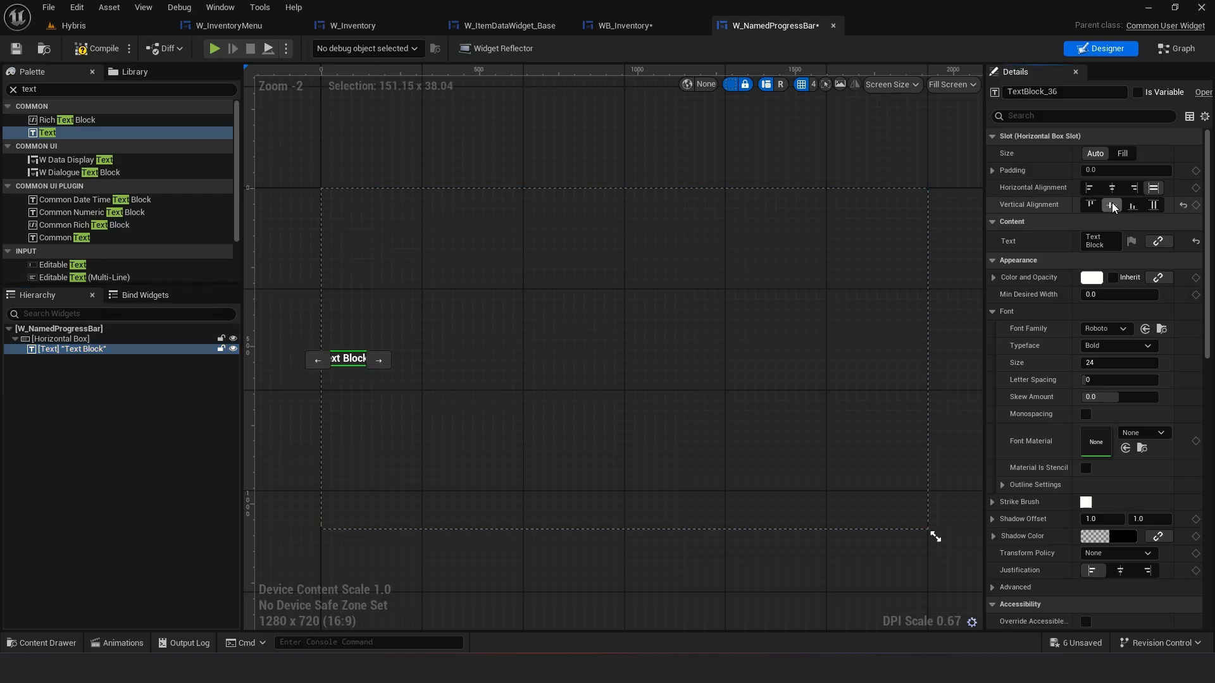
pyautogui.click(118, 446)
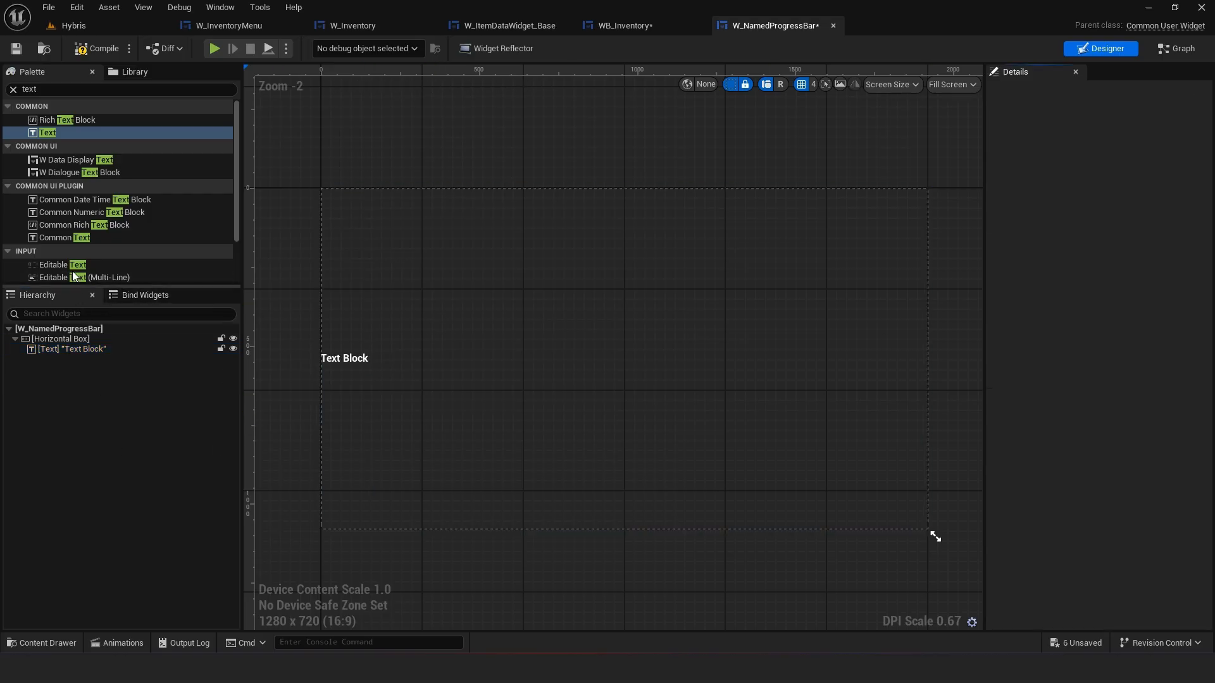
pyautogui.click(62, 238)
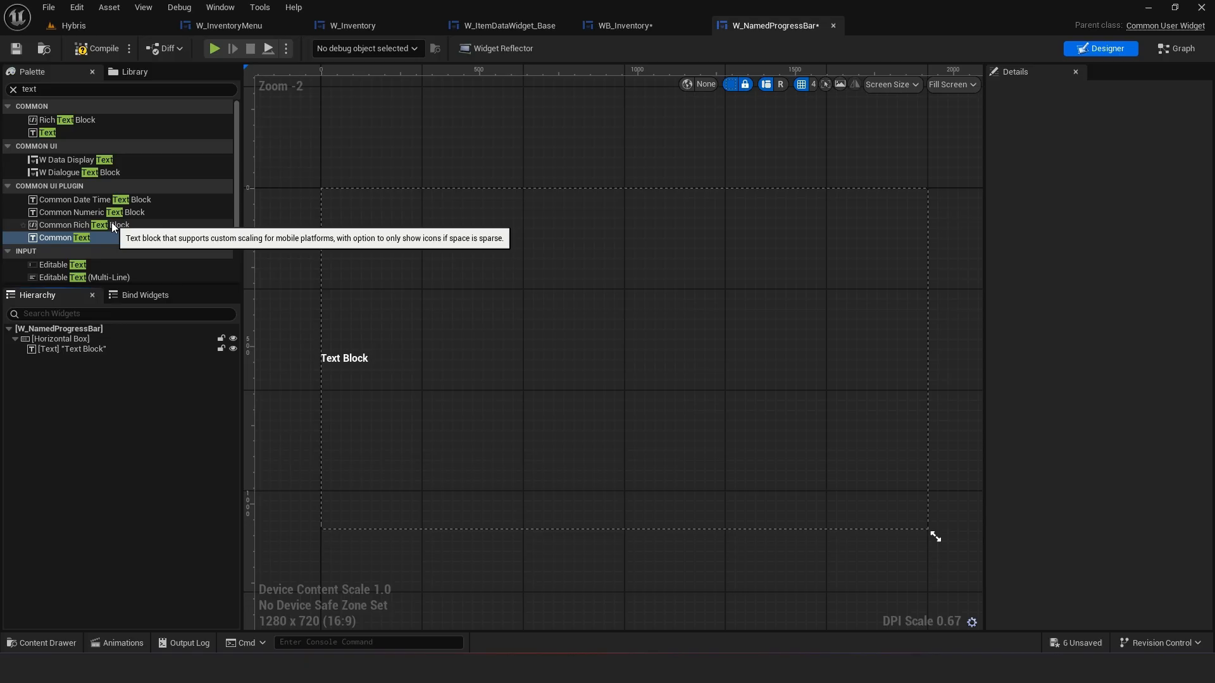
pyautogui.click(100, 350)
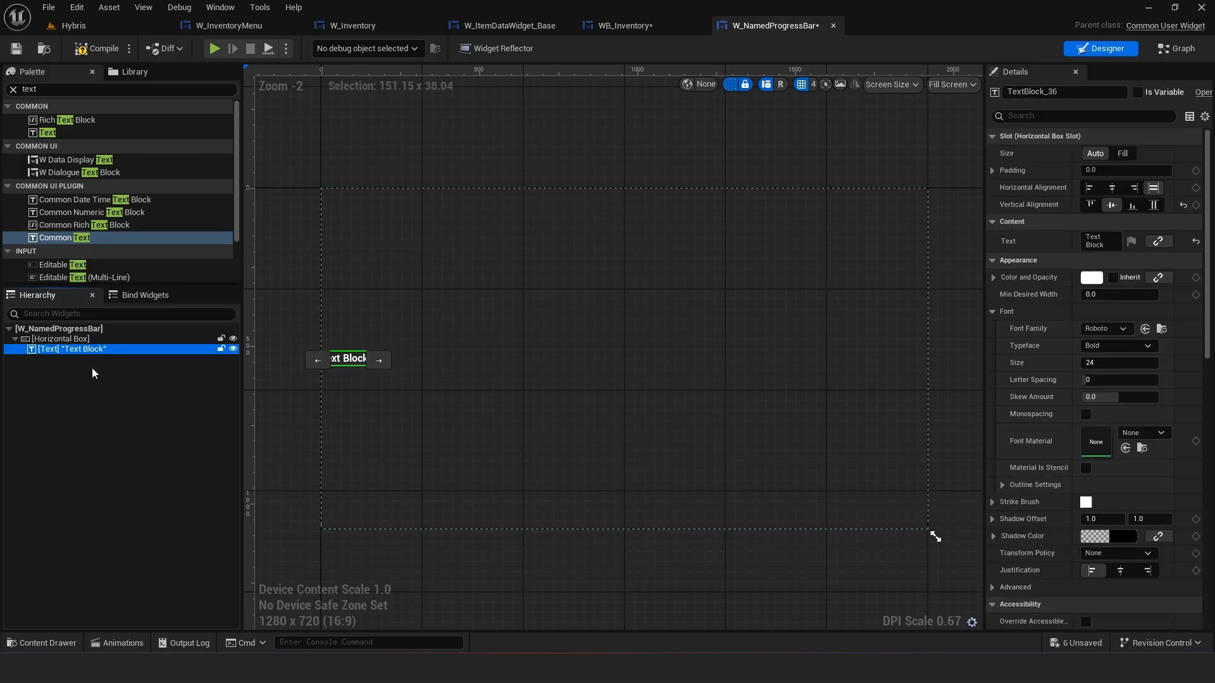
pyautogui.scroll(-1, 98, 252)
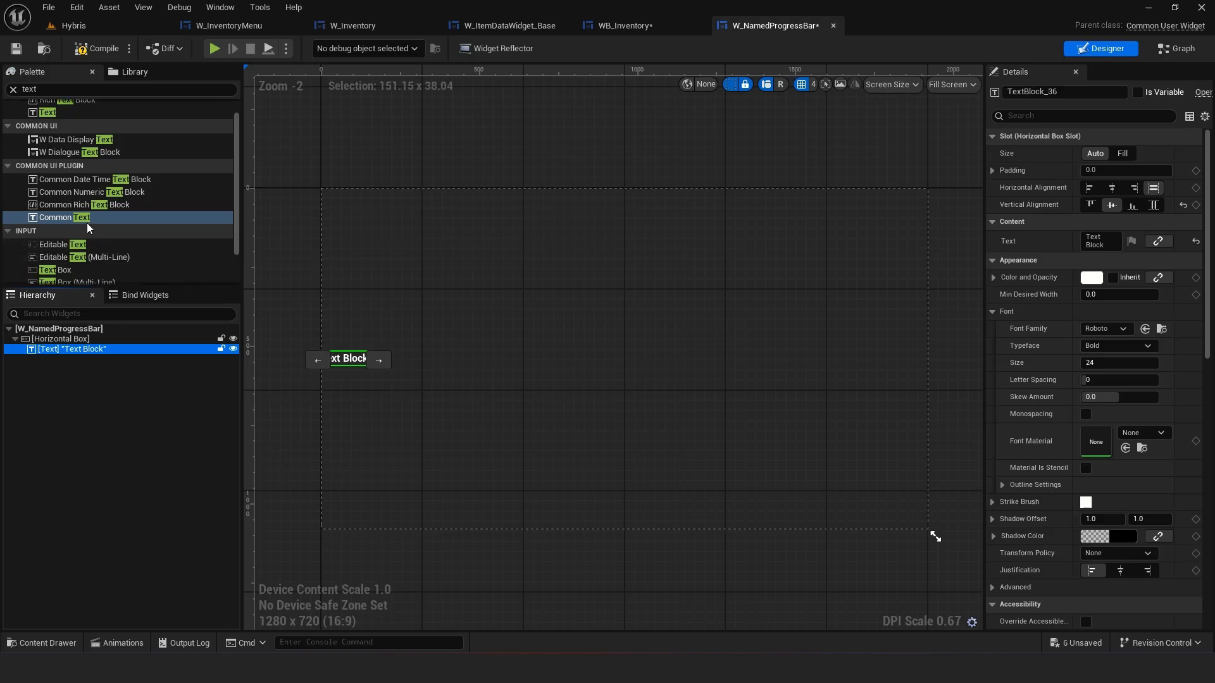
pyautogui.moveTo(79, 221); pyautogui.dragTo(64, 359)
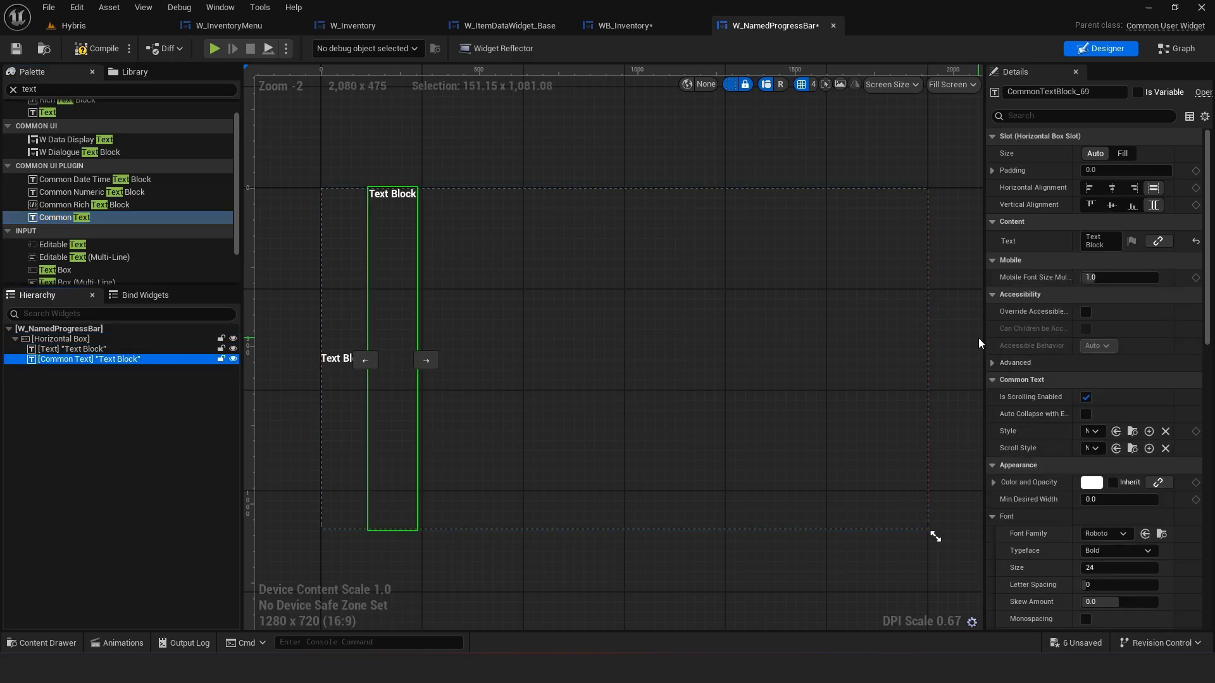
pyautogui.moveTo(982, 337); pyautogui.dragTo(861, 351)
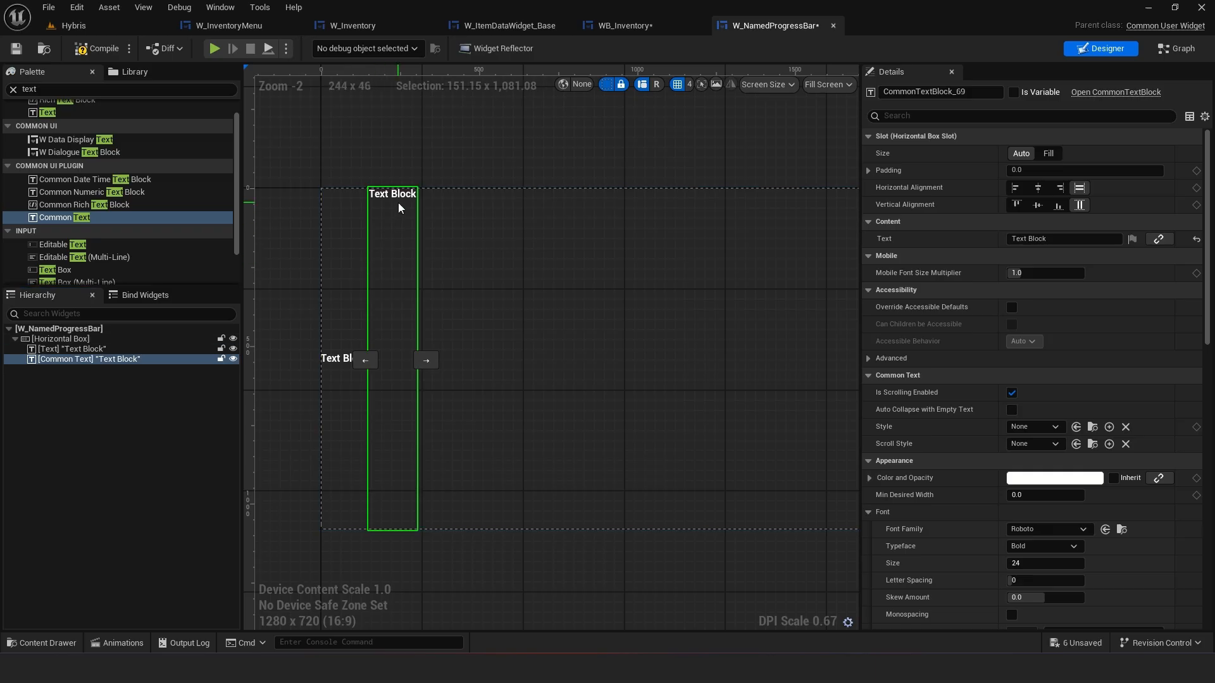
pyautogui.press('Delete')
pyautogui.click(354, 355)
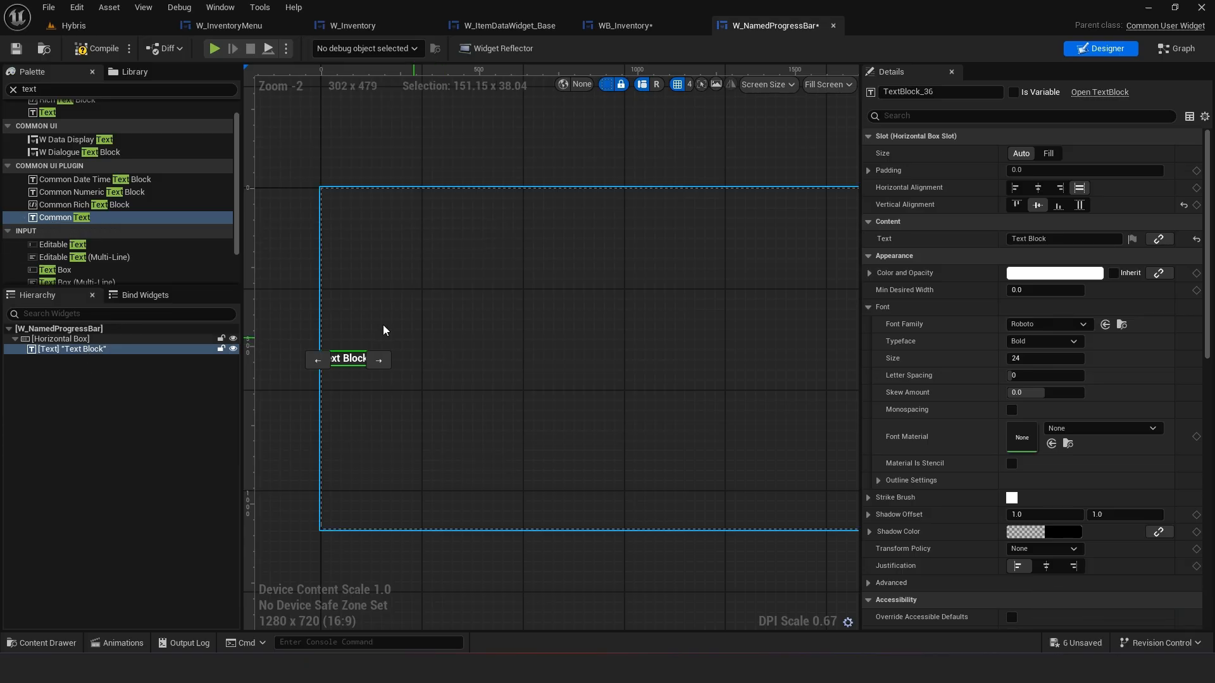
# Clear the palette search and switch back to the WB_Inventory widget editor
pyautogui.click(297, 287)
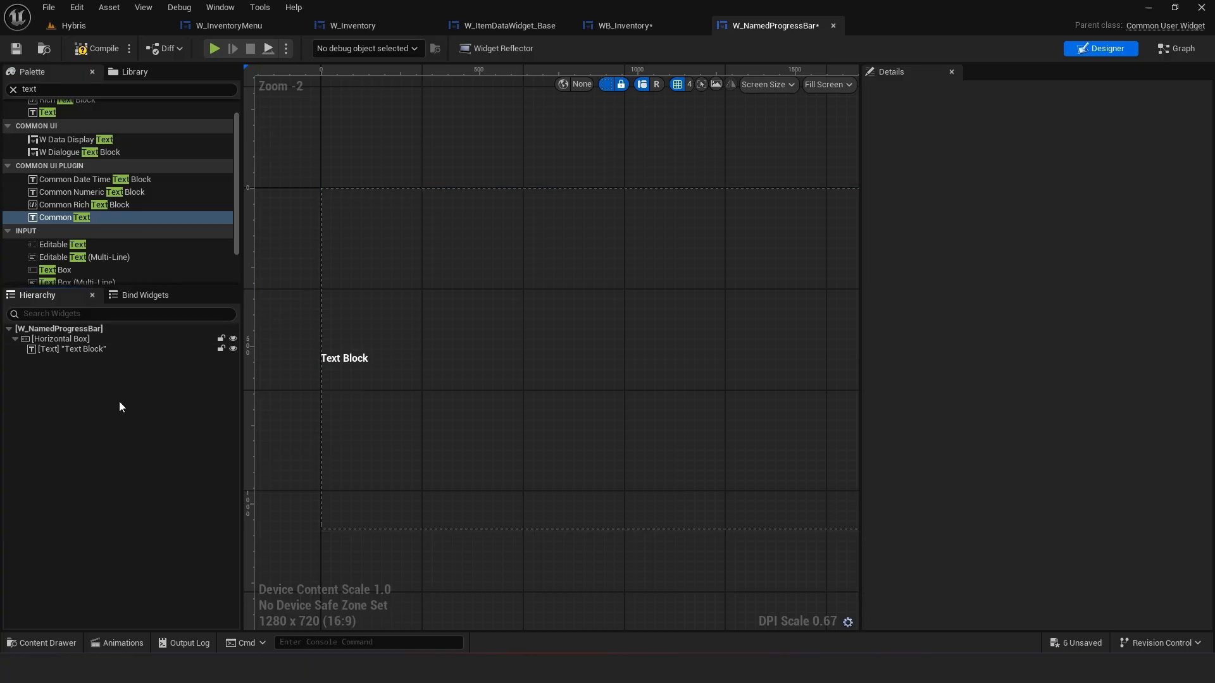
pyautogui.click(126, 353)
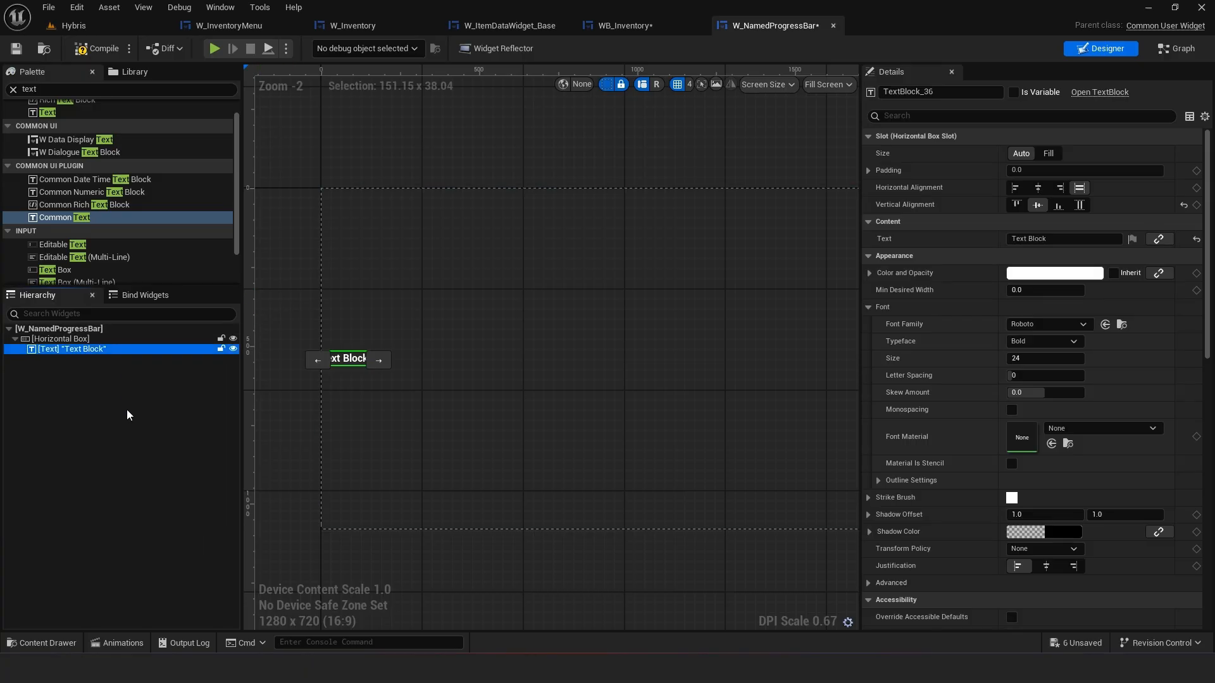
pyautogui.click(126, 410)
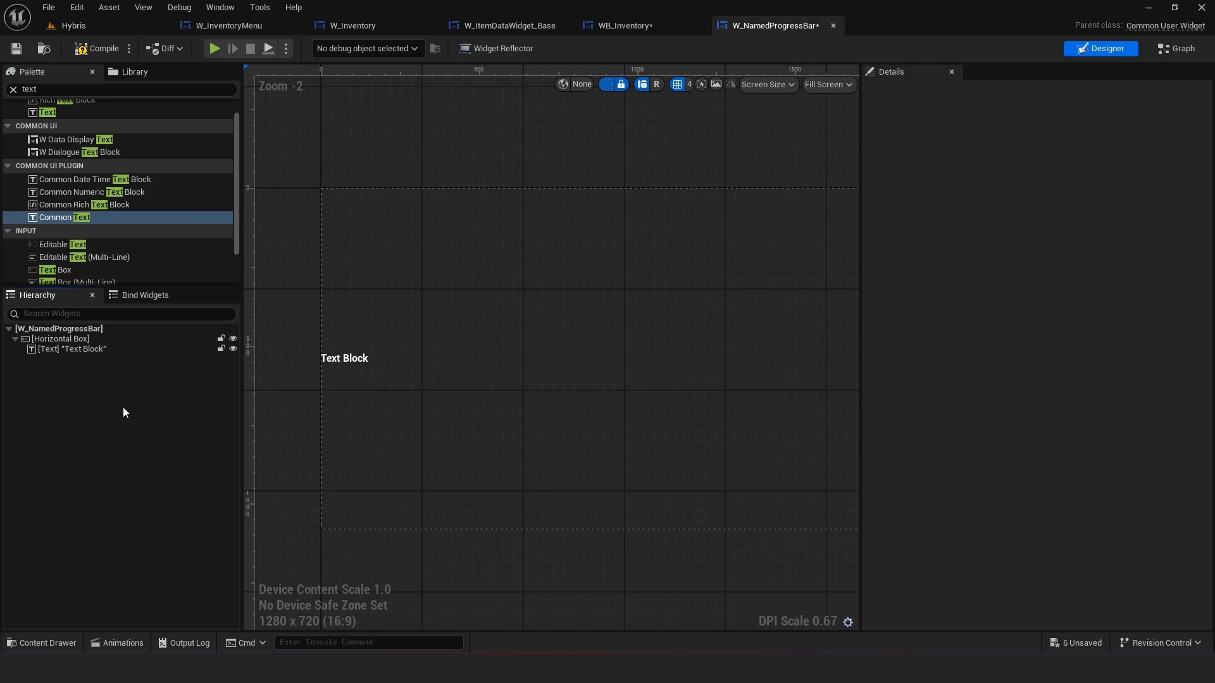
pyautogui.click(127, 351)
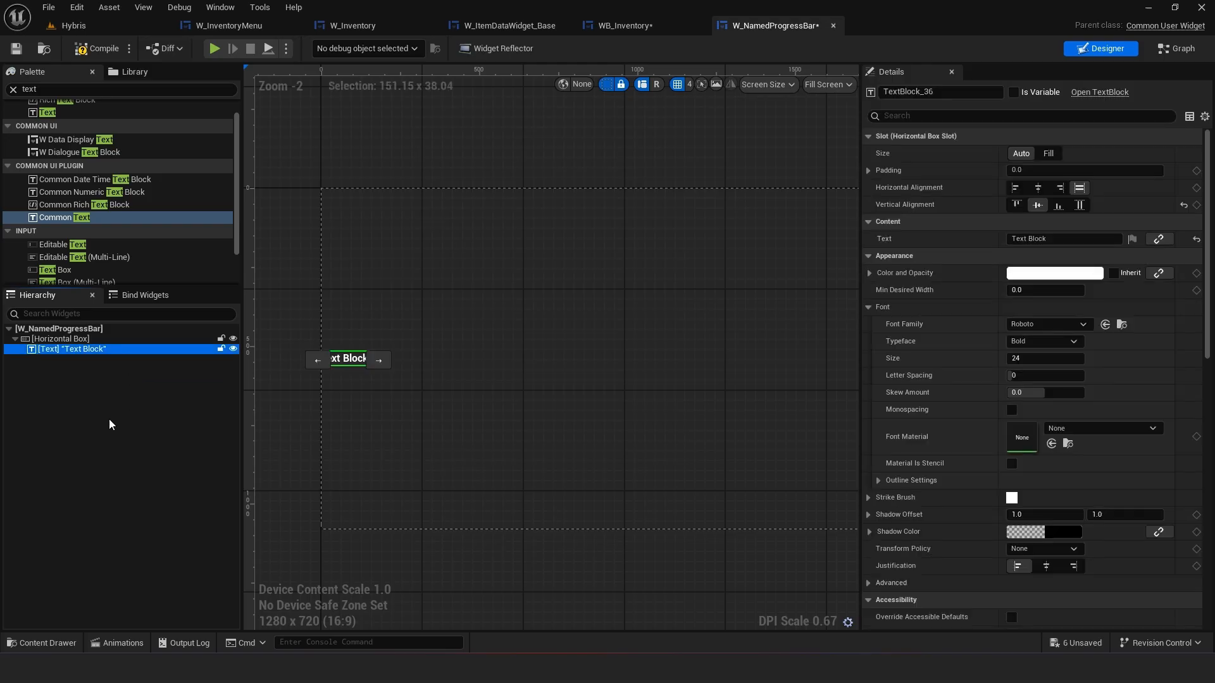
pyautogui.click(109, 419)
pyautogui.click(124, 350)
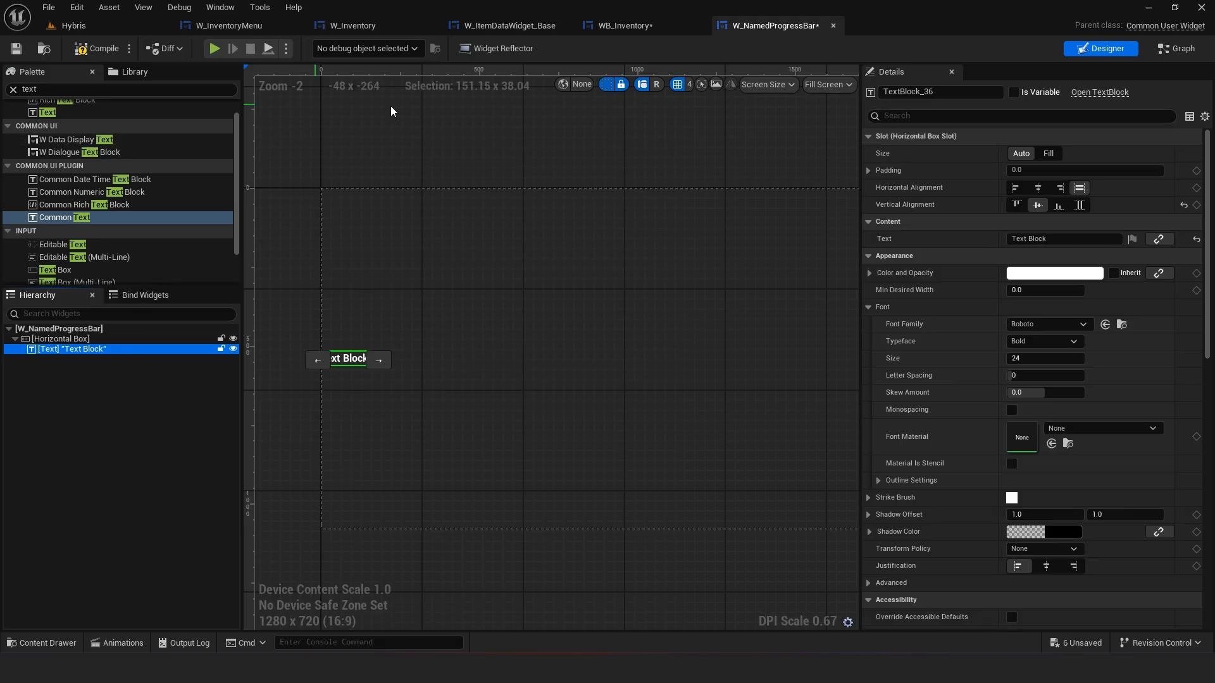
pyautogui.click(12, 90)
pyautogui.click(626, 25)
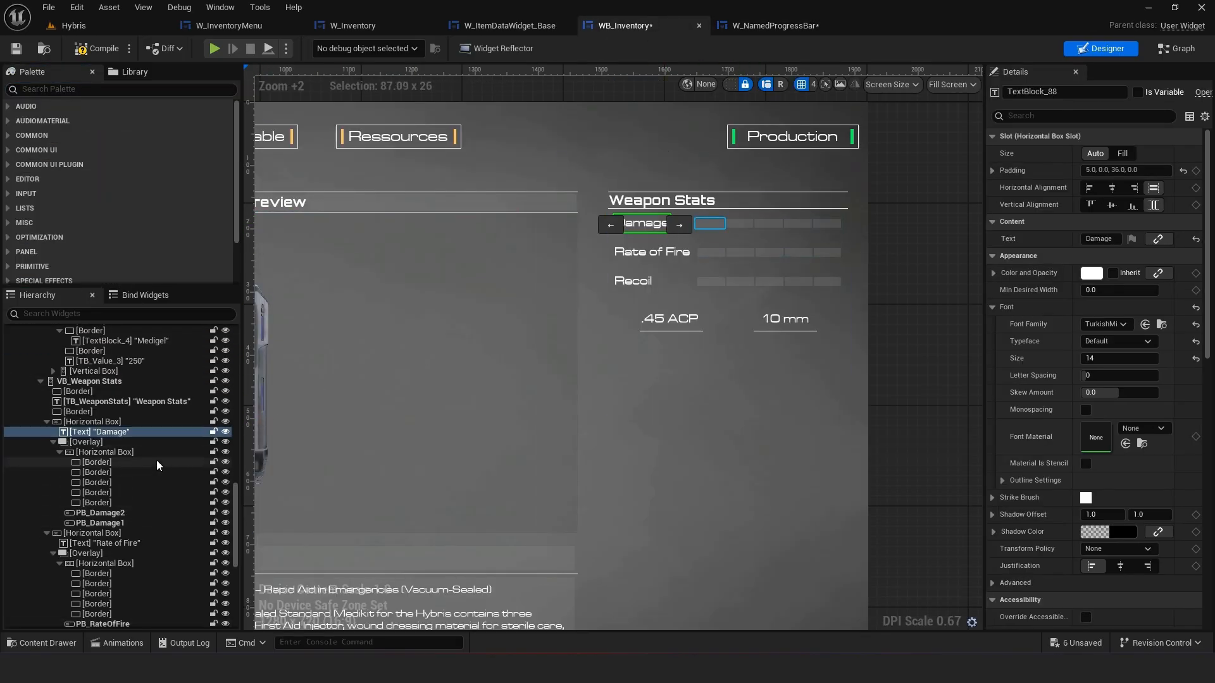
# Return to W_NamedProgressBar and add an Overlay to the Horizontal Box after the text
pyautogui.click(773, 25)
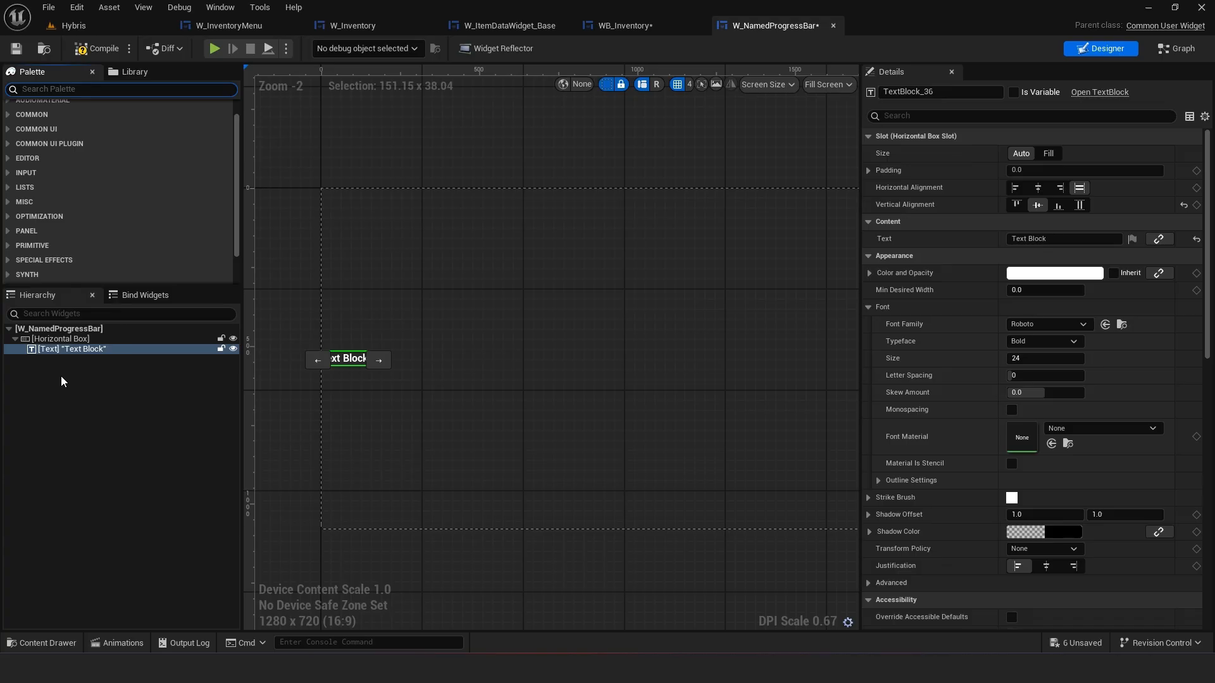
pyautogui.write('erl')
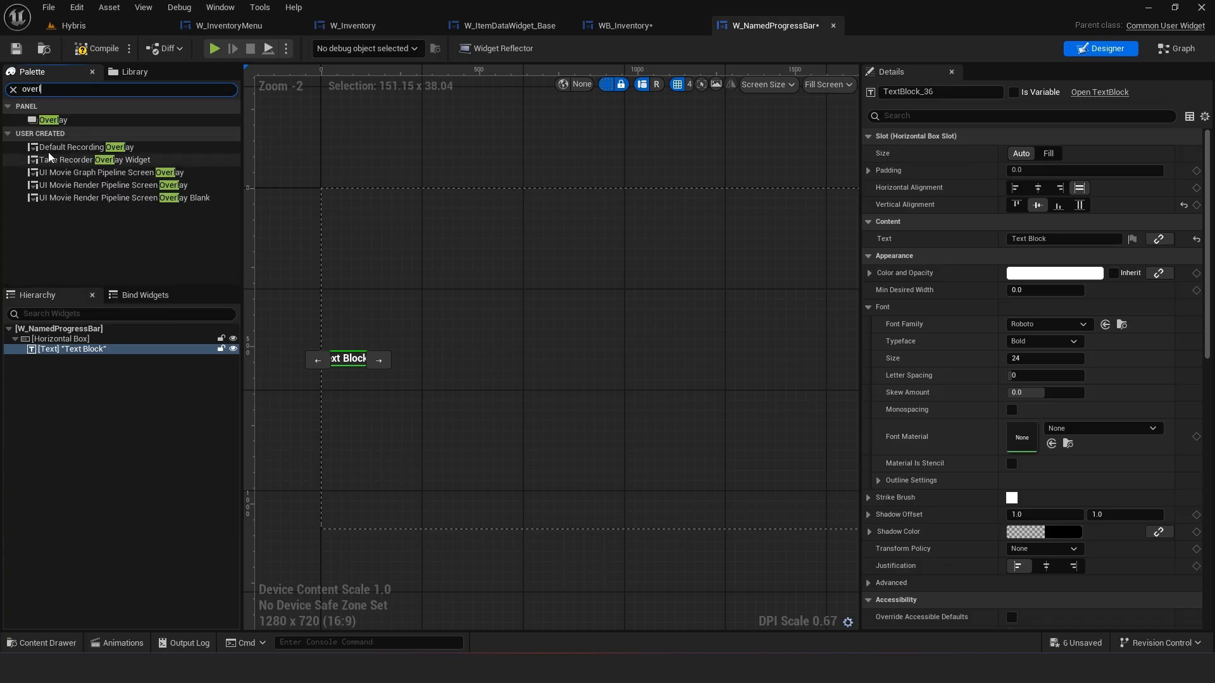
pyautogui.moveTo(53, 120); pyautogui.dragTo(54, 361)
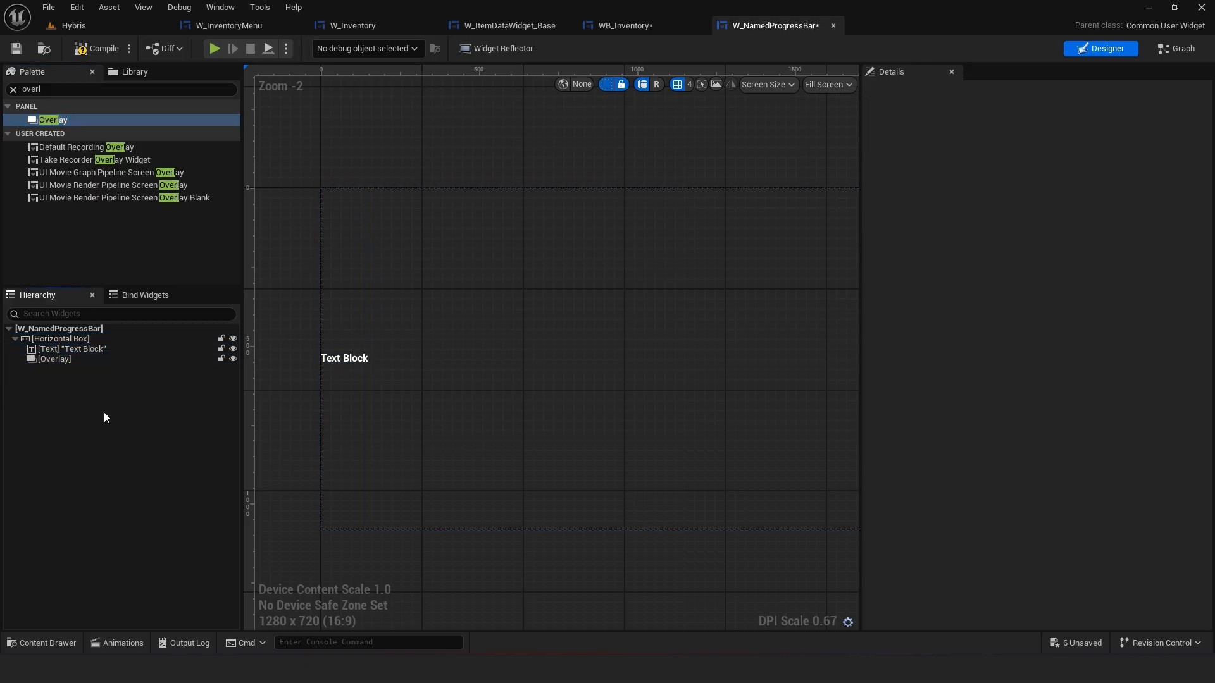
# Search the palette for a Progress Bar and add it inside the Overlay
pyautogui.click(13, 89)
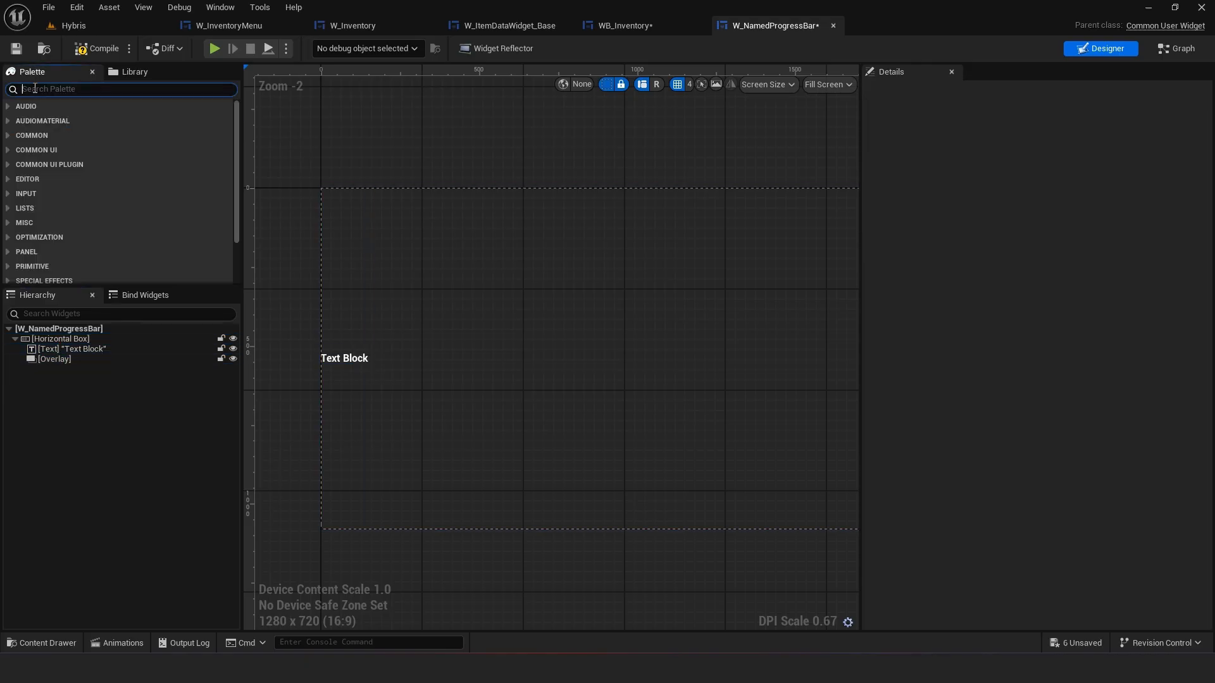
pyautogui.write('pro')
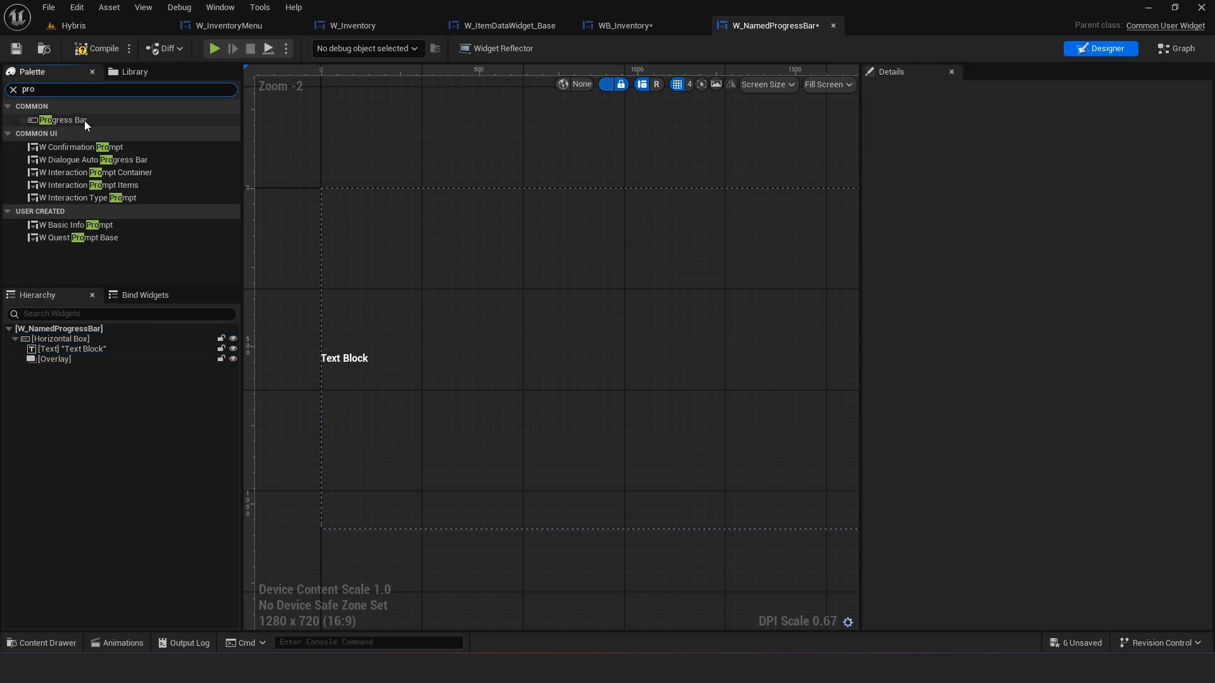
pyautogui.moveTo(85, 120); pyautogui.dragTo(52, 360)
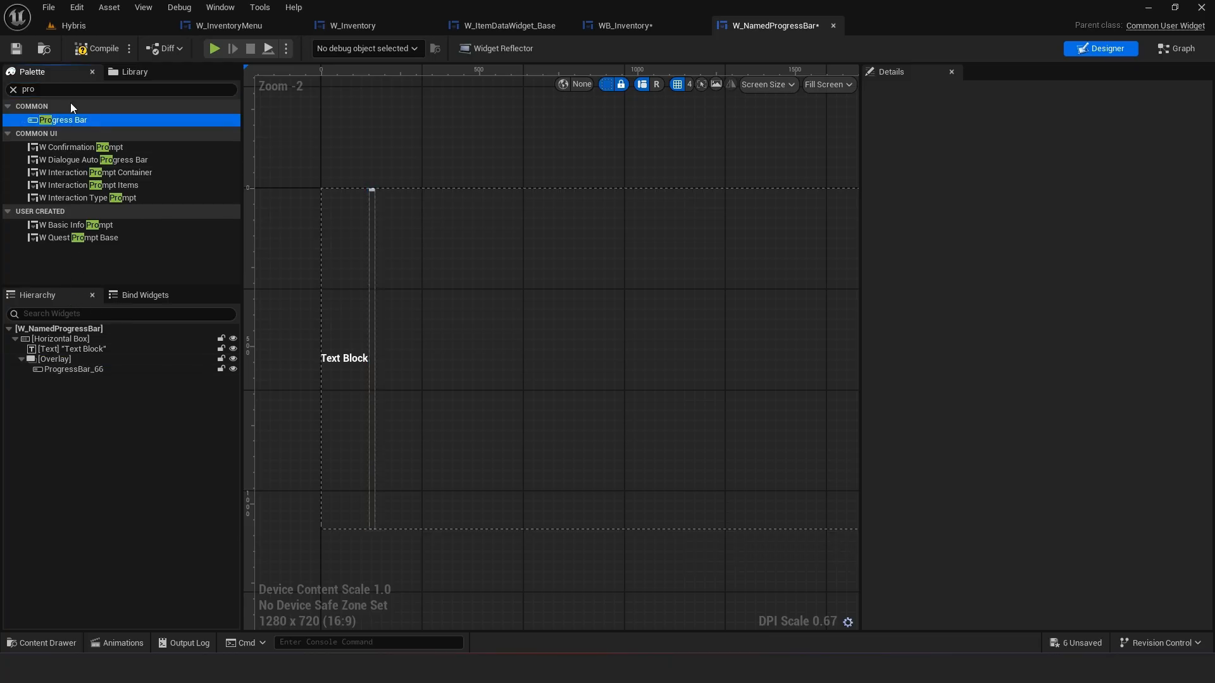
# Add a Smart Horizontal Box inside the Overlay and center it horizontally and vertically
pyautogui.click(9, 93)
pyautogui.write('hori')
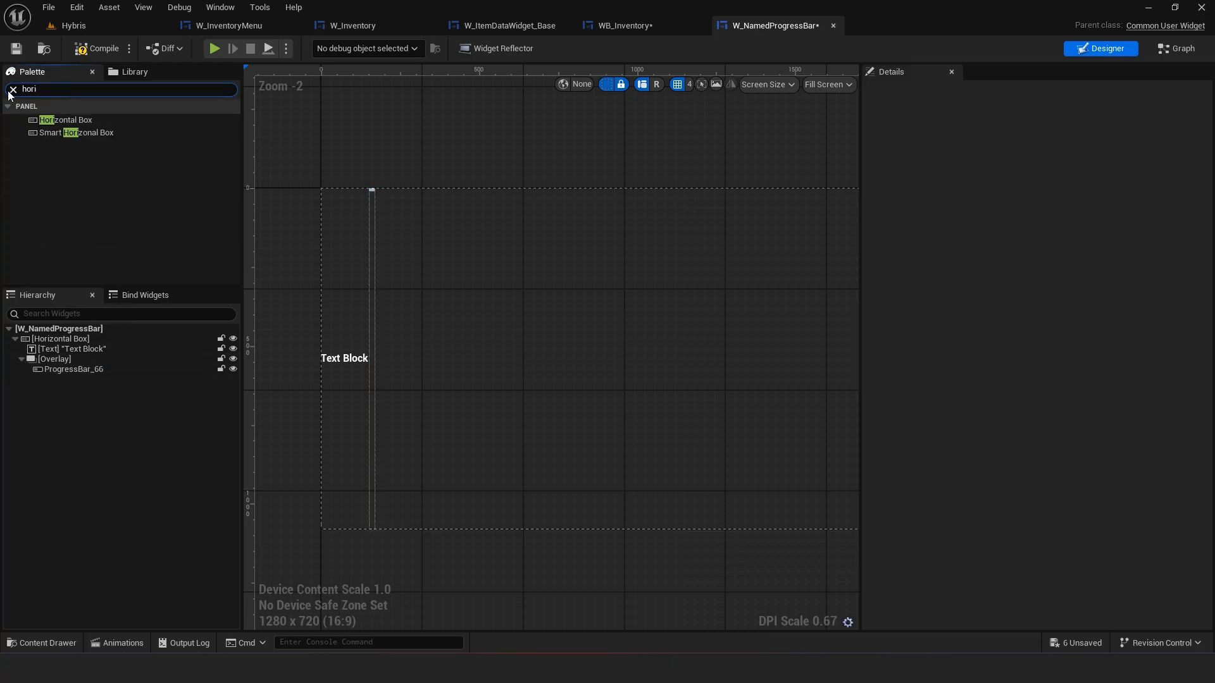
pyautogui.click(99, 118)
pyautogui.moveTo(83, 131); pyautogui.dragTo(53, 367)
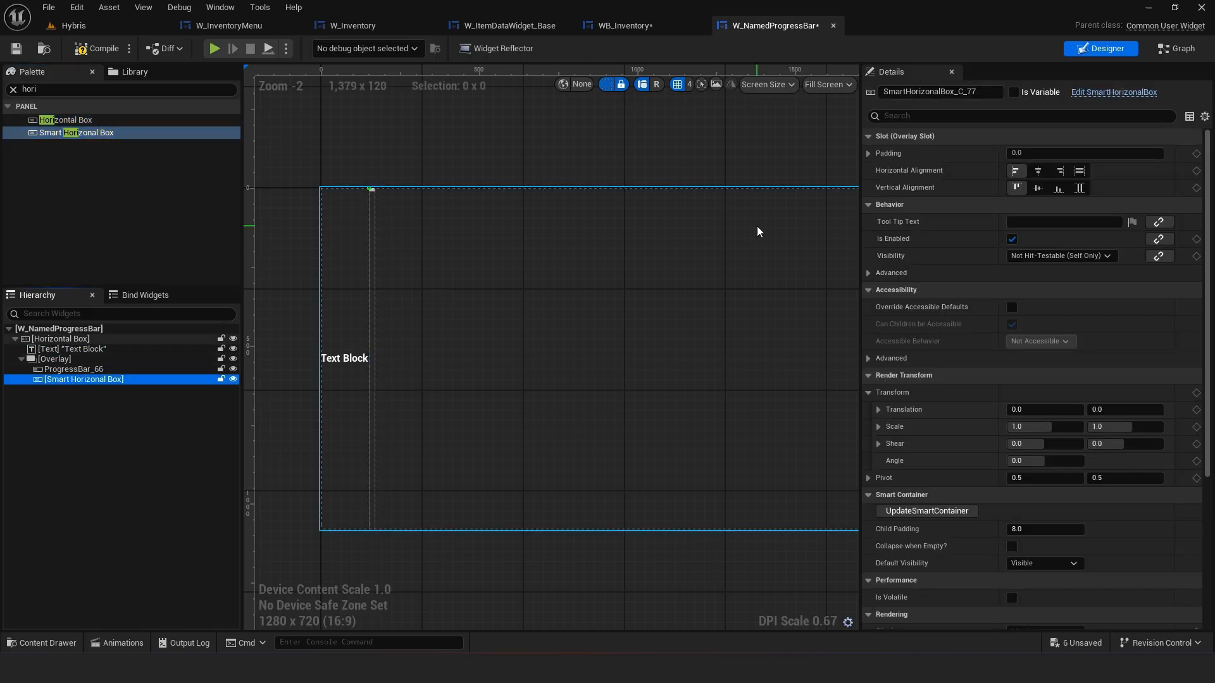
pyautogui.click(1038, 188)
pyautogui.click(1038, 170)
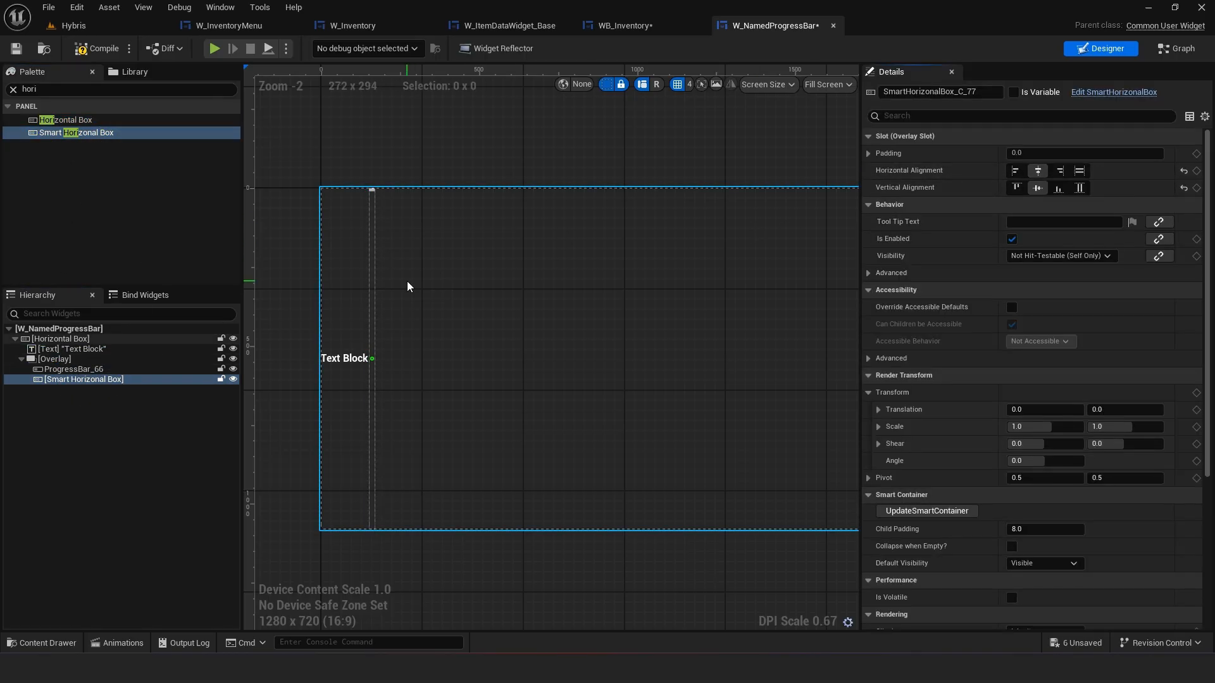
# Set the Overlay's slot to Fill size, fill horizontally and center vertically
pyautogui.click(108, 370)
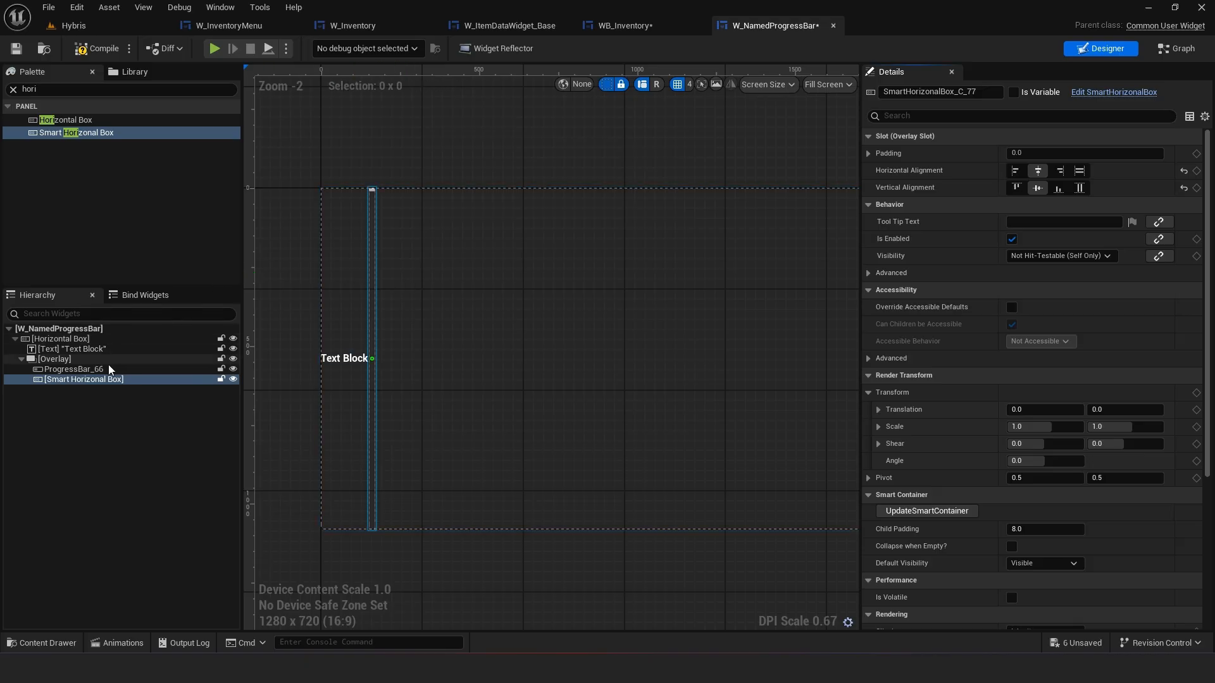
pyautogui.click(63, 359)
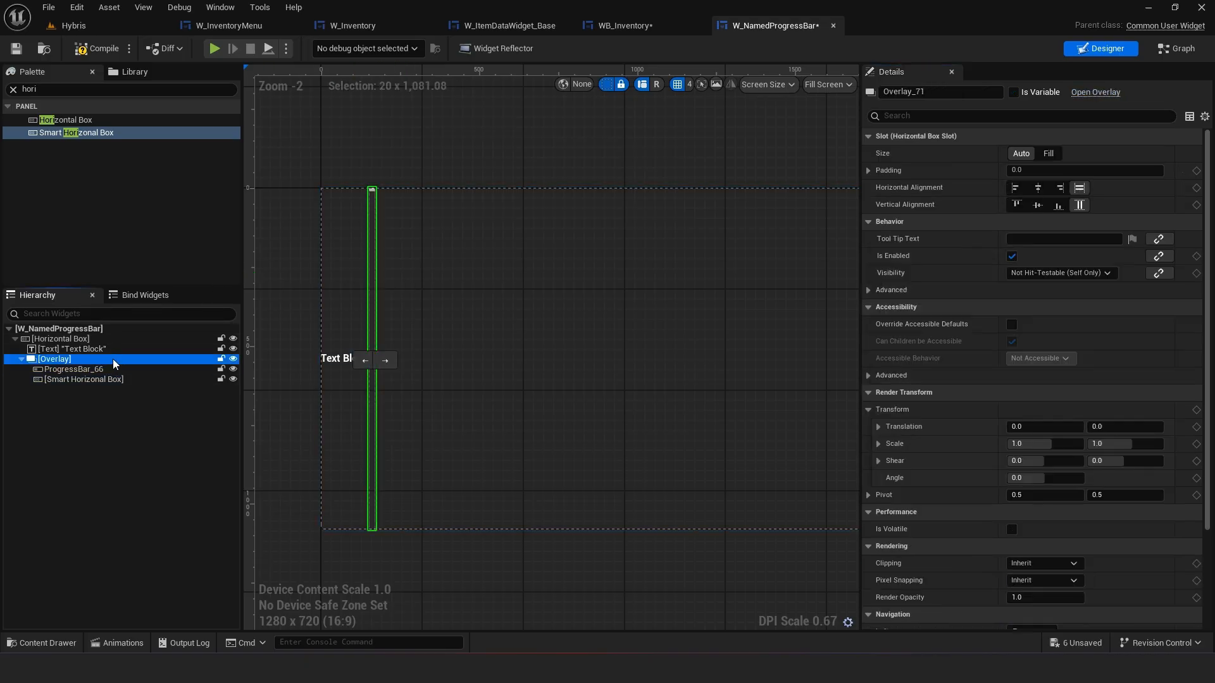
pyautogui.click(1038, 206)
pyautogui.click(1079, 187)
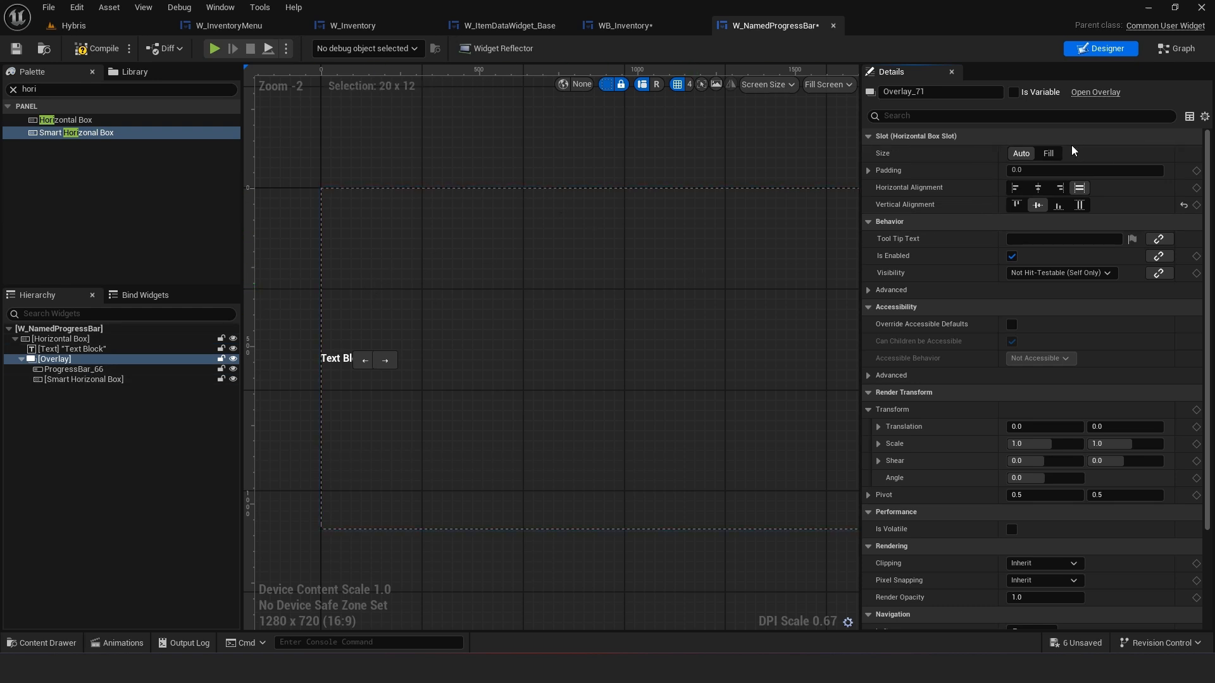
pyautogui.click(1048, 154)
pyautogui.click(144, 439)
# Set the progress bar to fill the Overlay horizontally
pyautogui.click(73, 369)
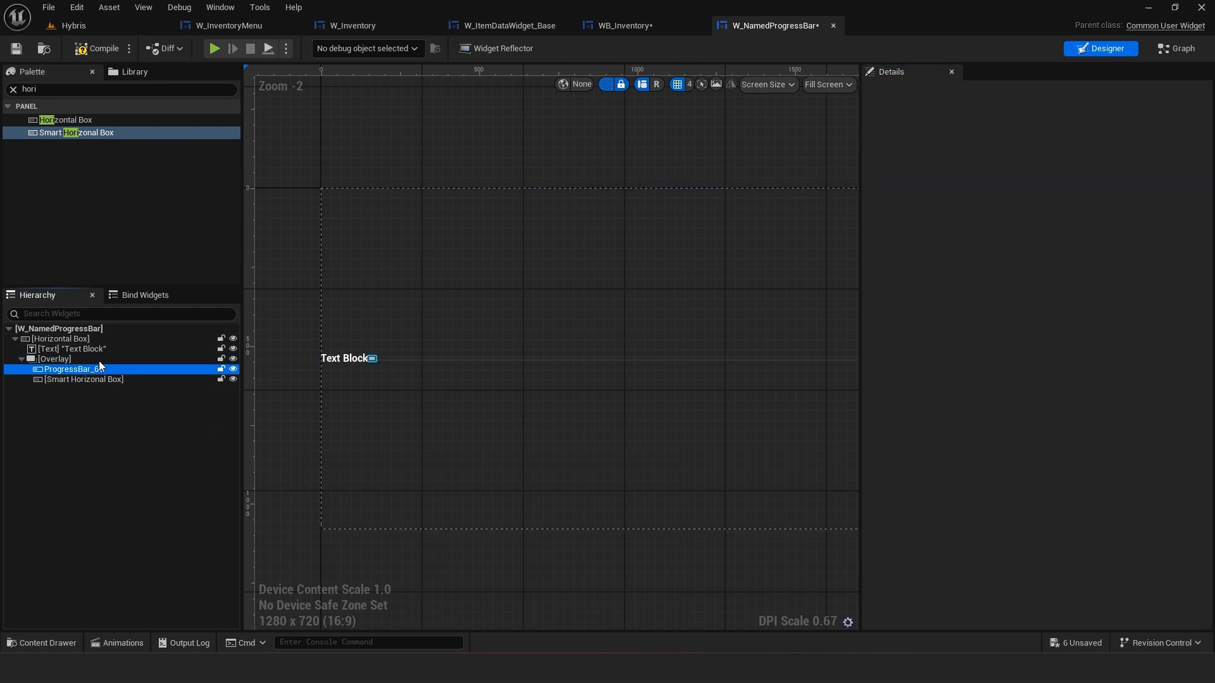
pyautogui.click(1080, 171)
pyautogui.scroll(5, 689, 407)
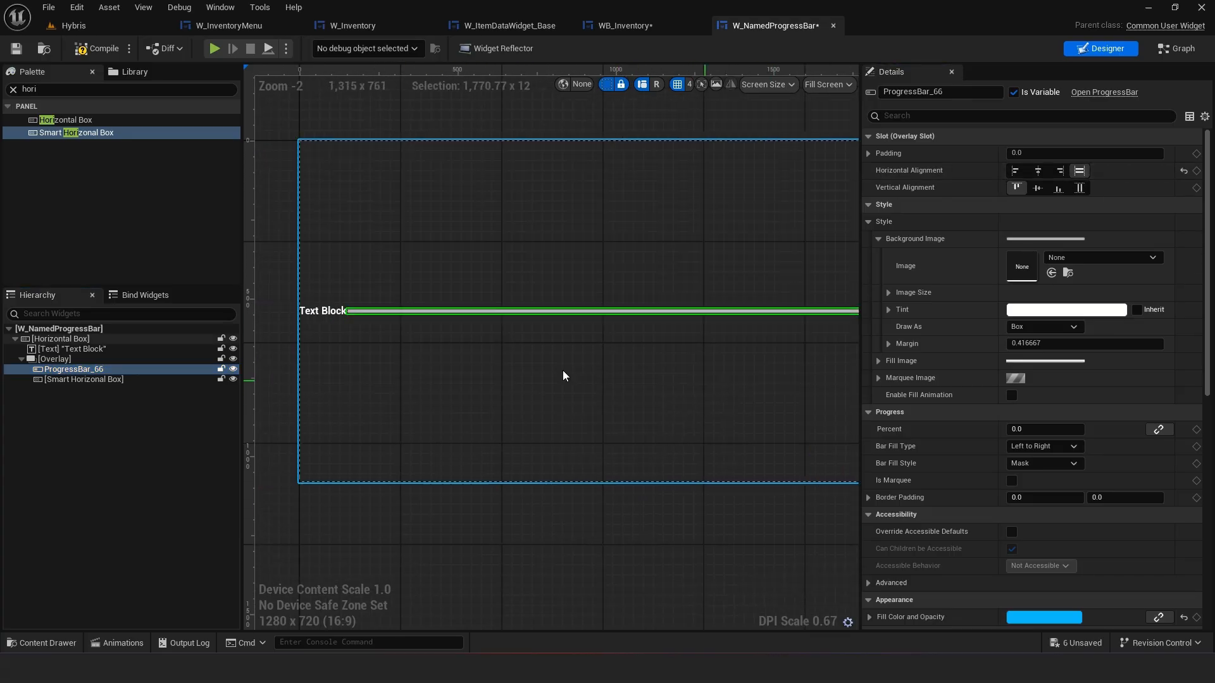
# Set the designer preview to a Custom size with a width of 512
pyautogui.click(107, 380)
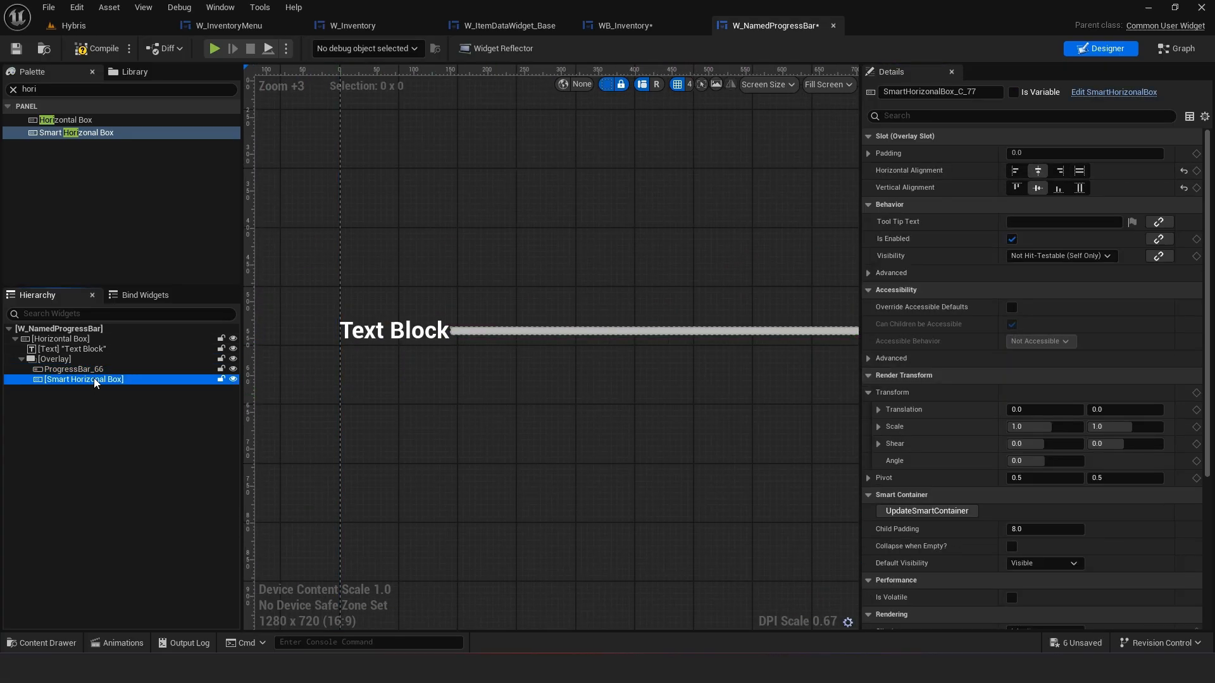
pyautogui.click(829, 84)
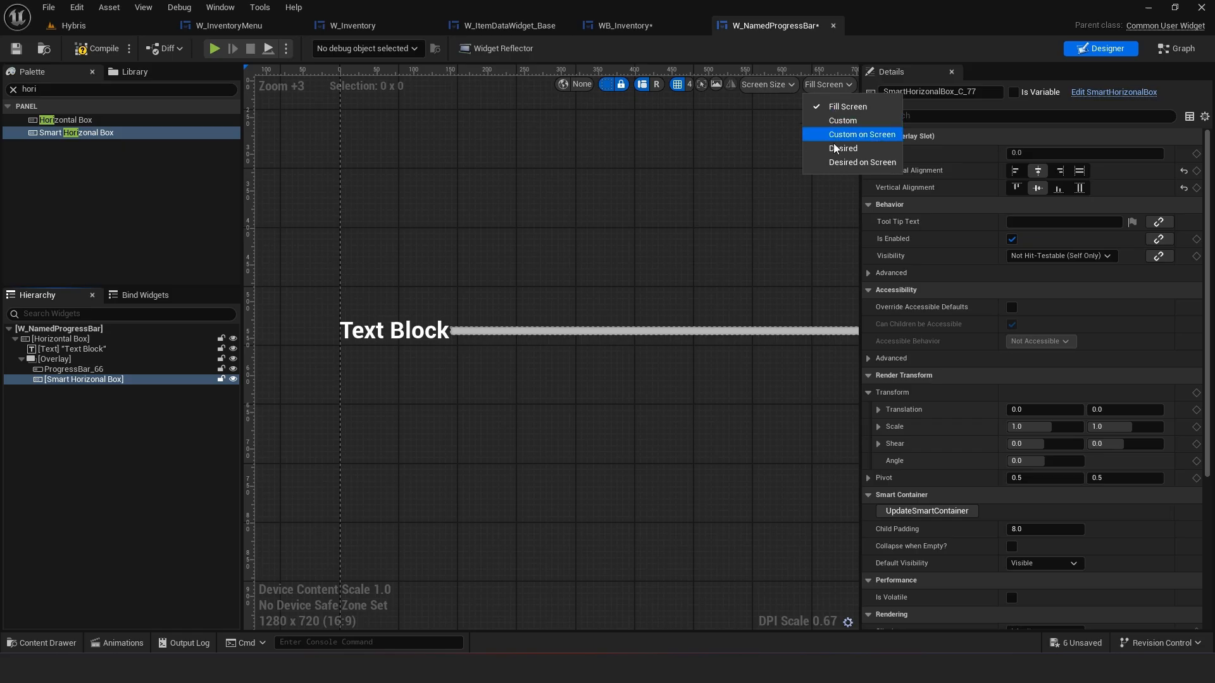
pyautogui.click(833, 154)
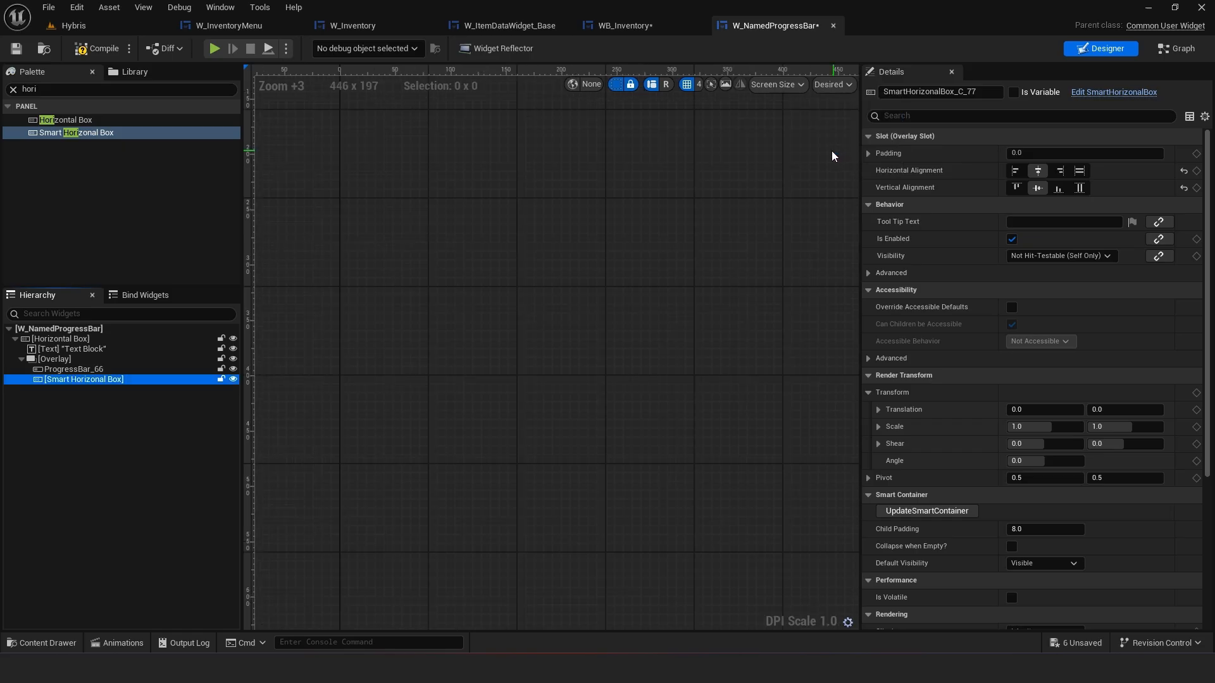
pyautogui.click(832, 84)
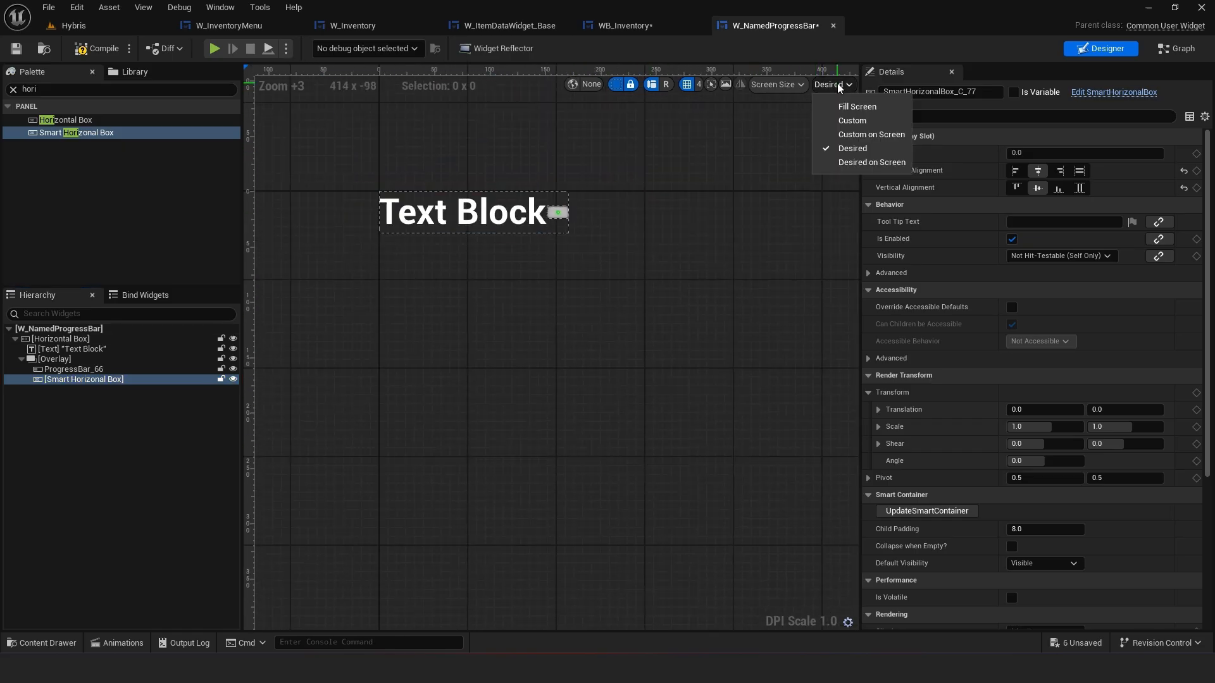
pyautogui.click(838, 120)
pyautogui.scroll(-1, 715, 180)
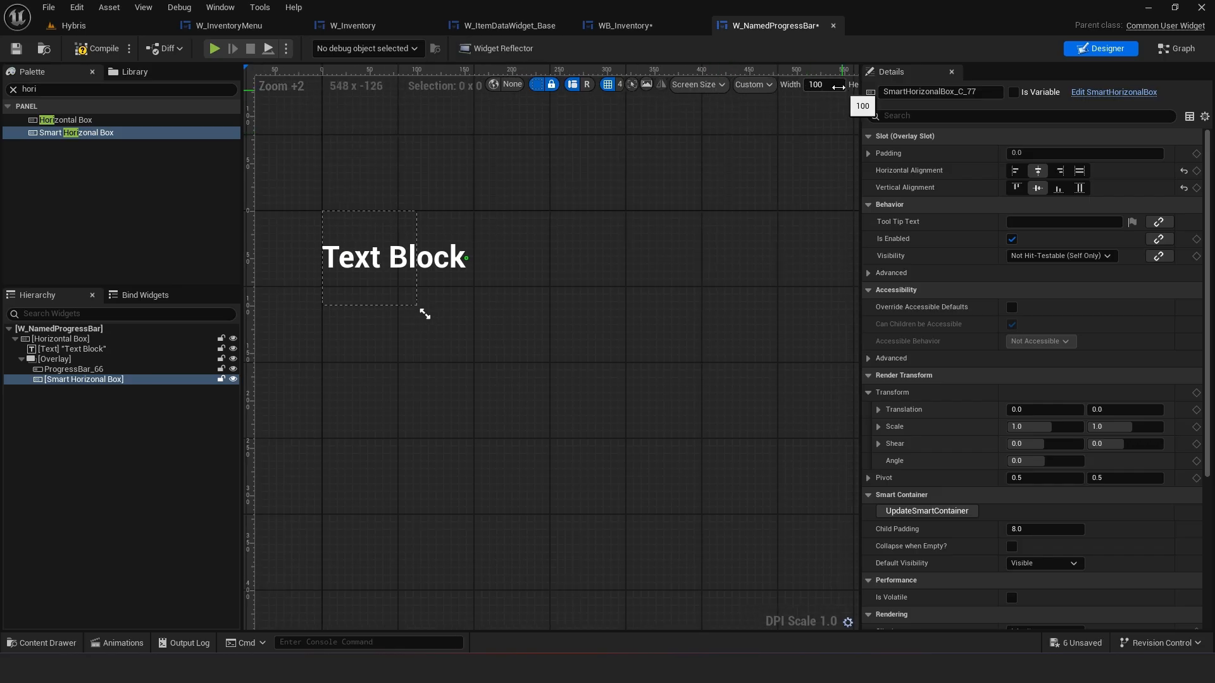
pyautogui.click(792, 84)
pyautogui.click(752, 86)
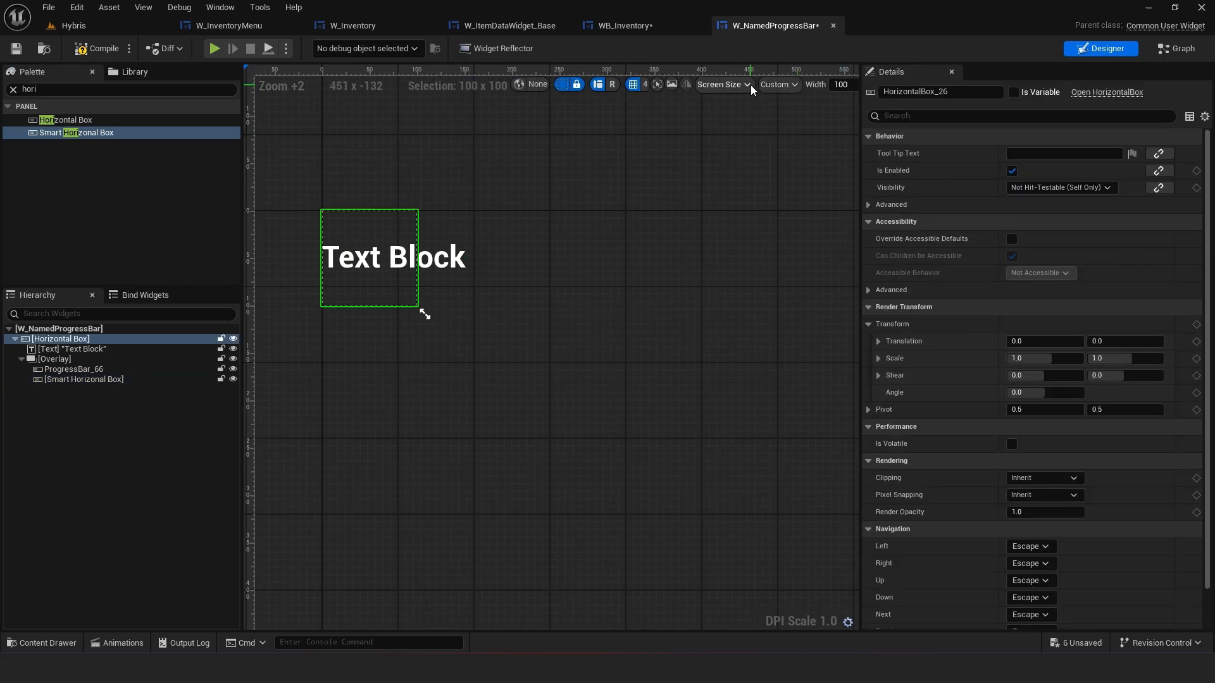
pyautogui.click(751, 86)
pyautogui.click(841, 85)
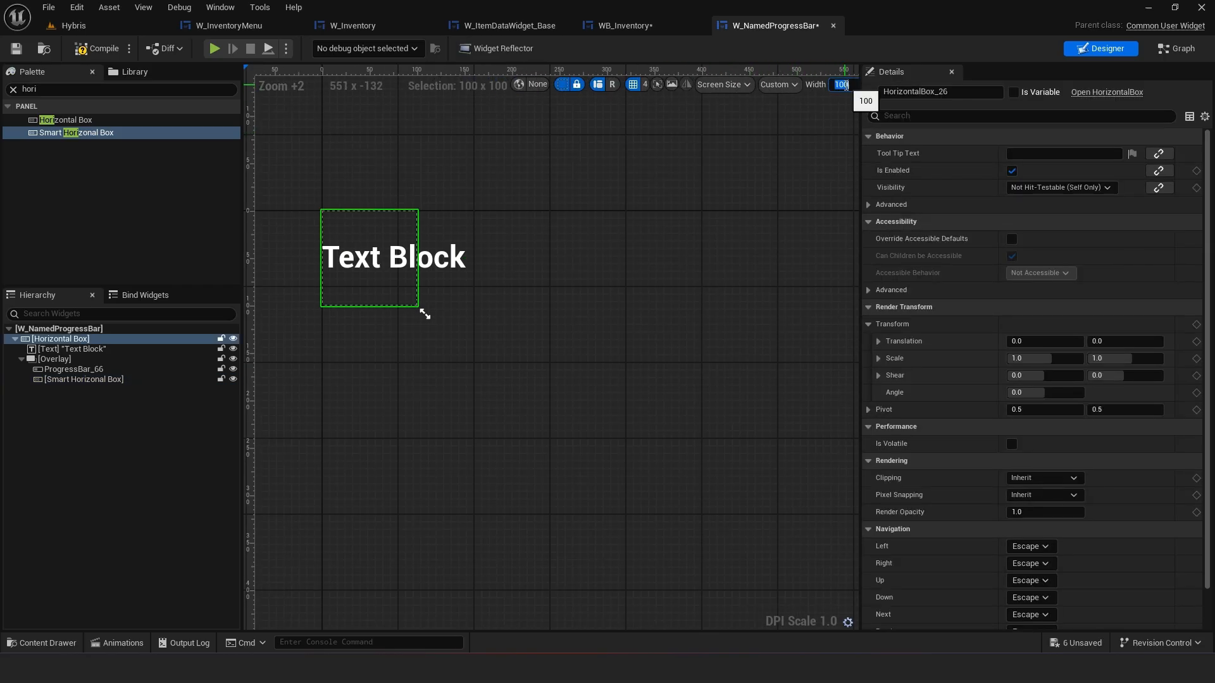
pyautogui.write('512')
pyautogui.press('Return')
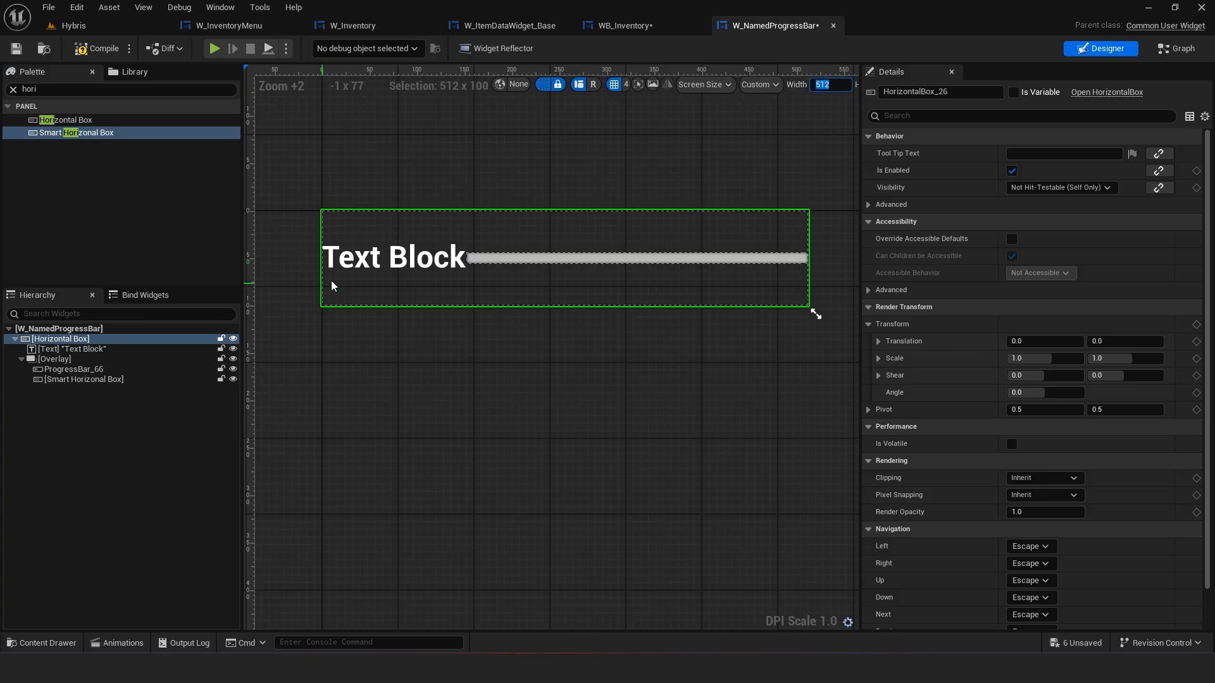
# Set the Overlay to fill the Horizontal Box vertically
pyautogui.click(111, 401)
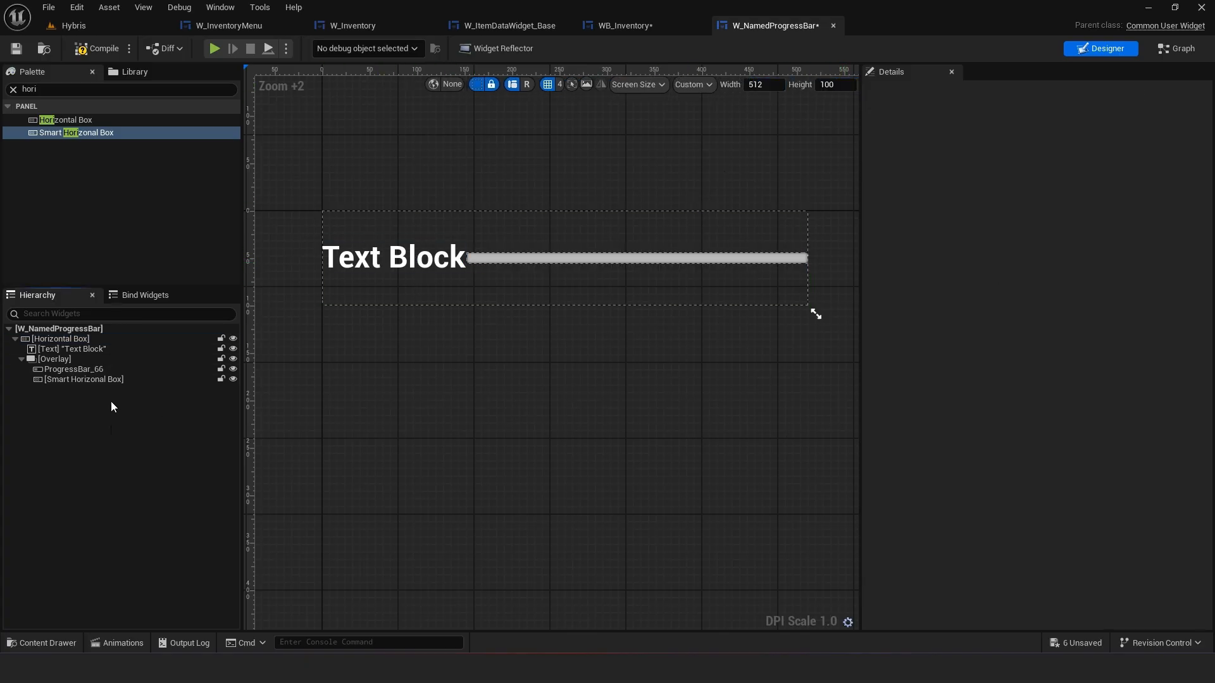
pyautogui.click(519, 256)
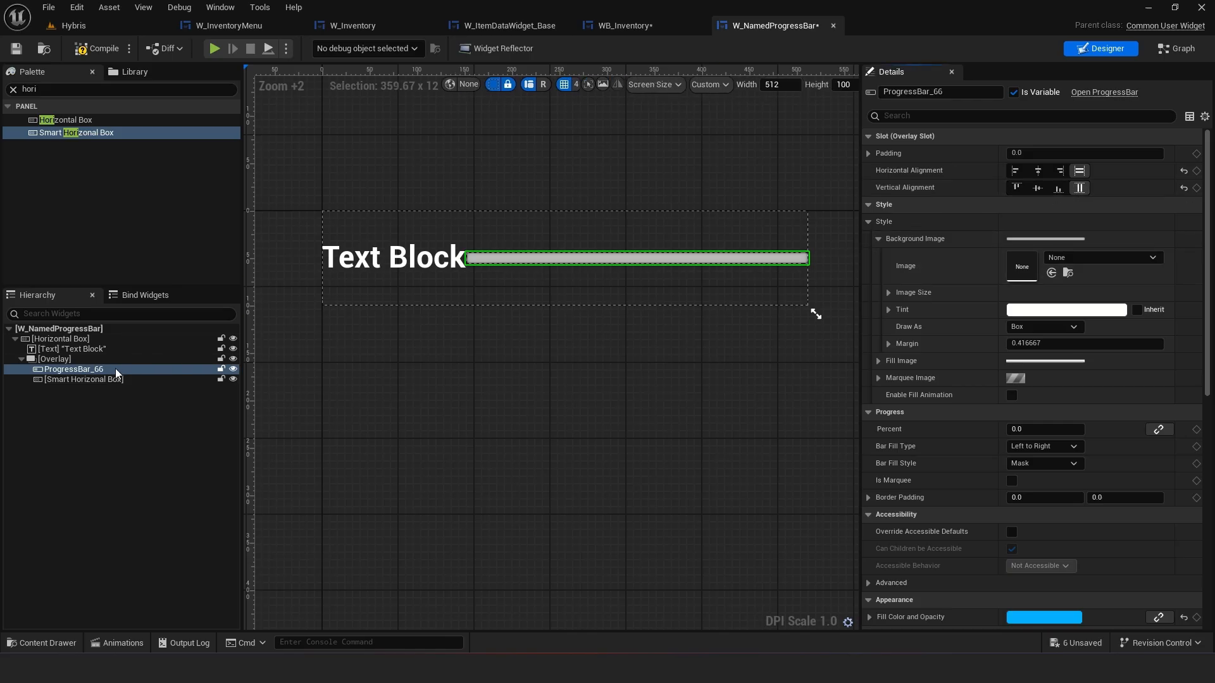
pyautogui.click(54, 359)
pyautogui.click(1079, 204)
pyautogui.click(198, 388)
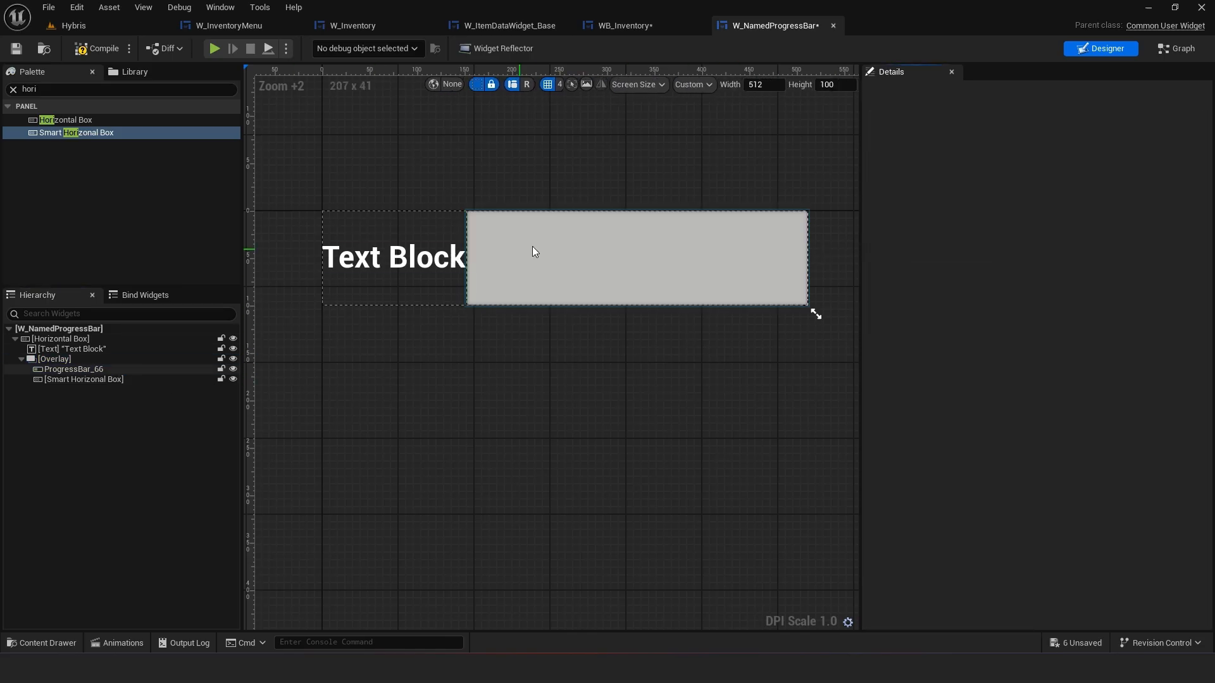
# Switch the designer preview size to Desired on Screen
pyautogui.click(696, 89)
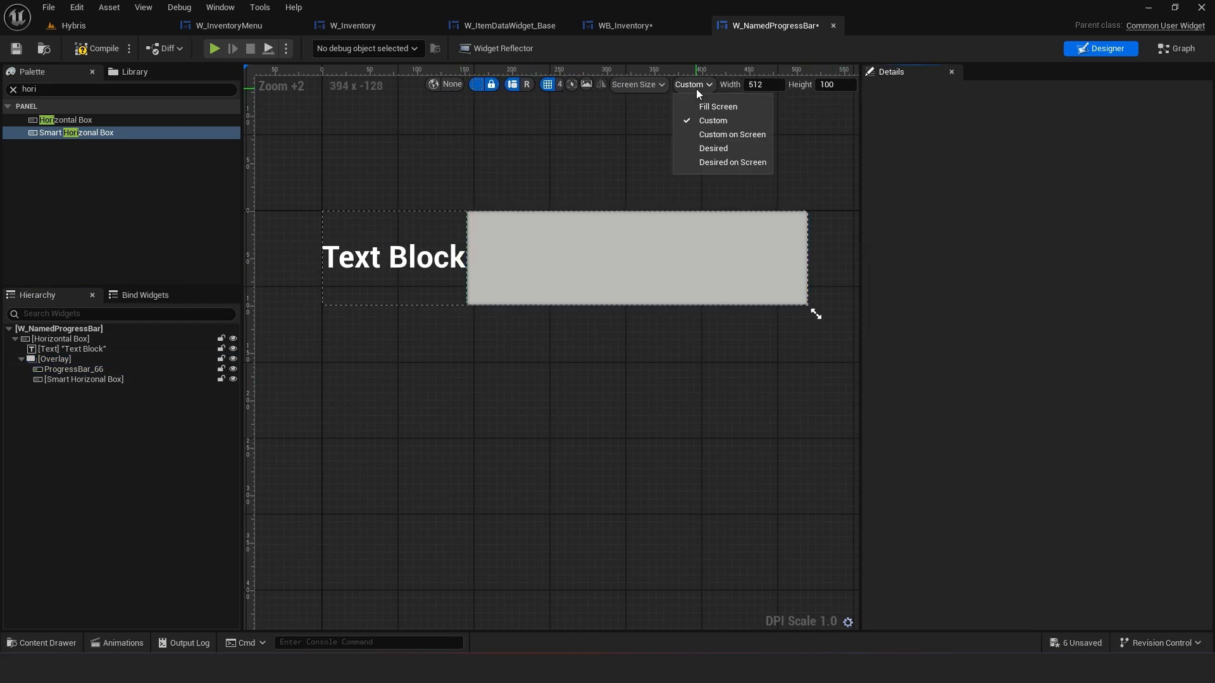
pyautogui.click(708, 165)
pyautogui.scroll(2, 430, 229)
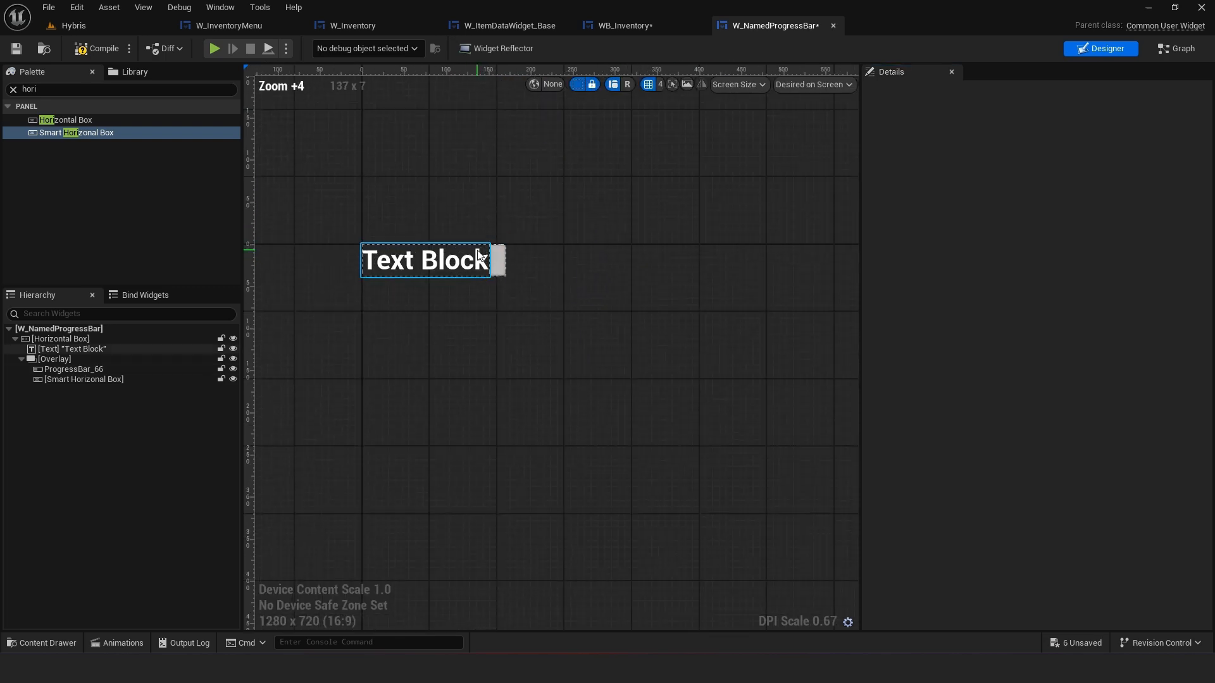
# Compare with WB_Inventory and set the text block's right padding to 16
pyautogui.click(626, 25)
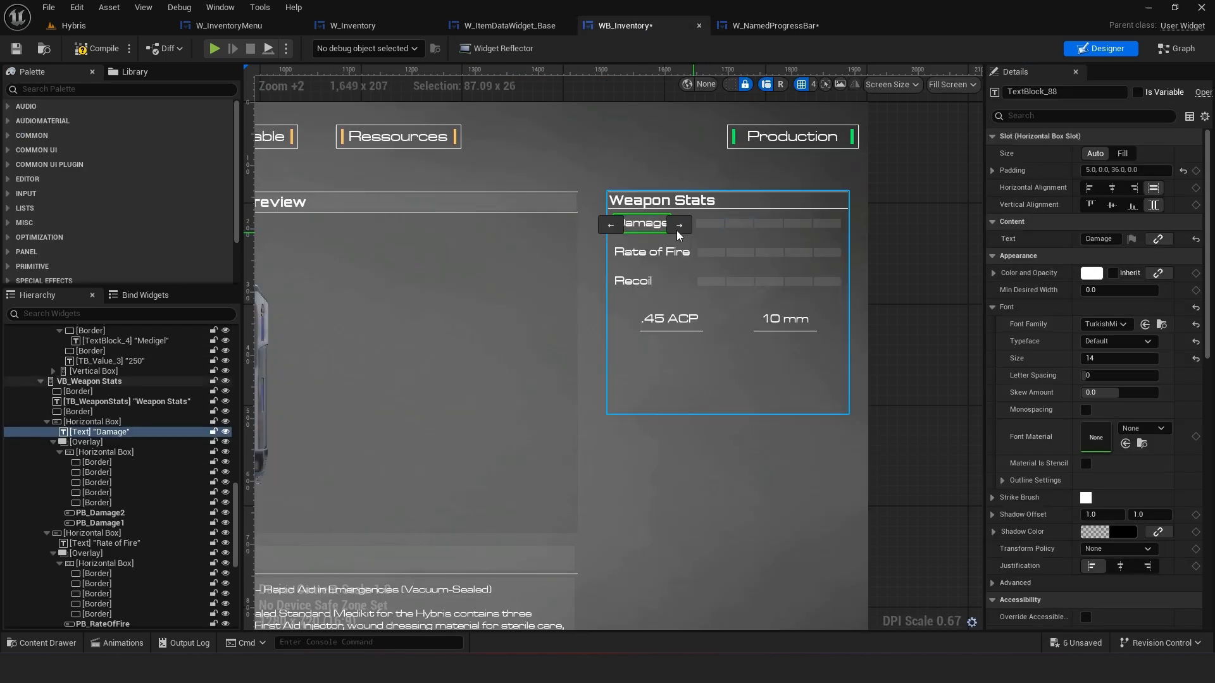
pyautogui.click(768, 25)
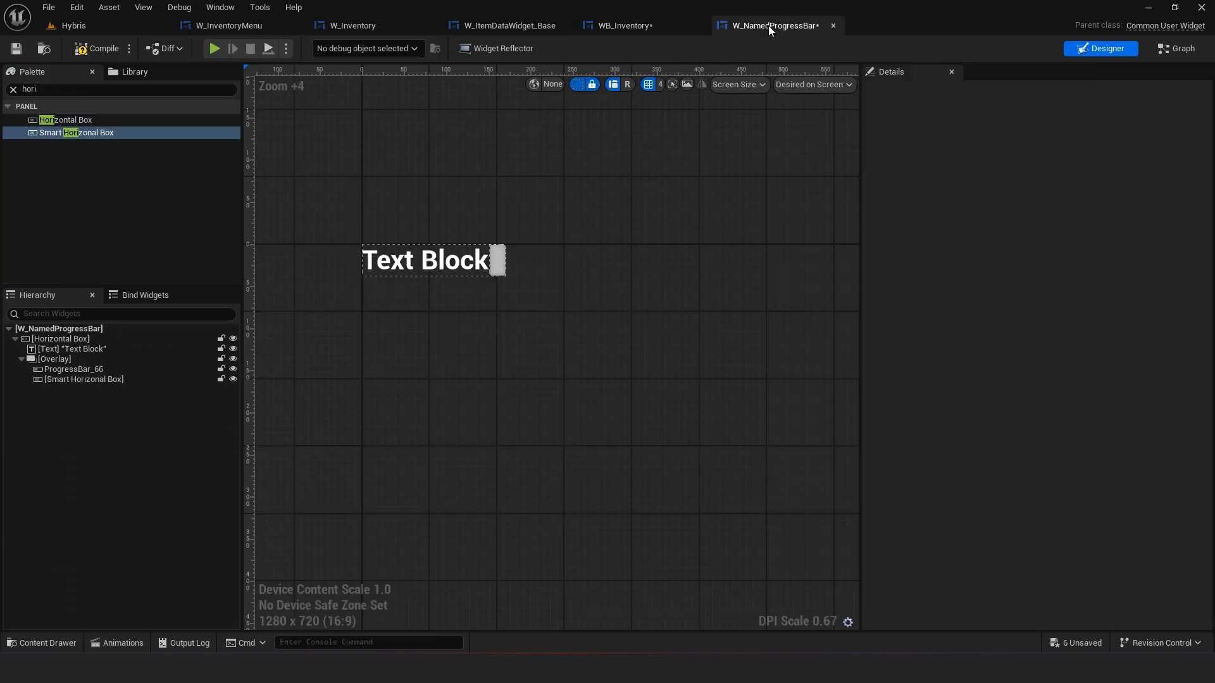
pyautogui.click(71, 379)
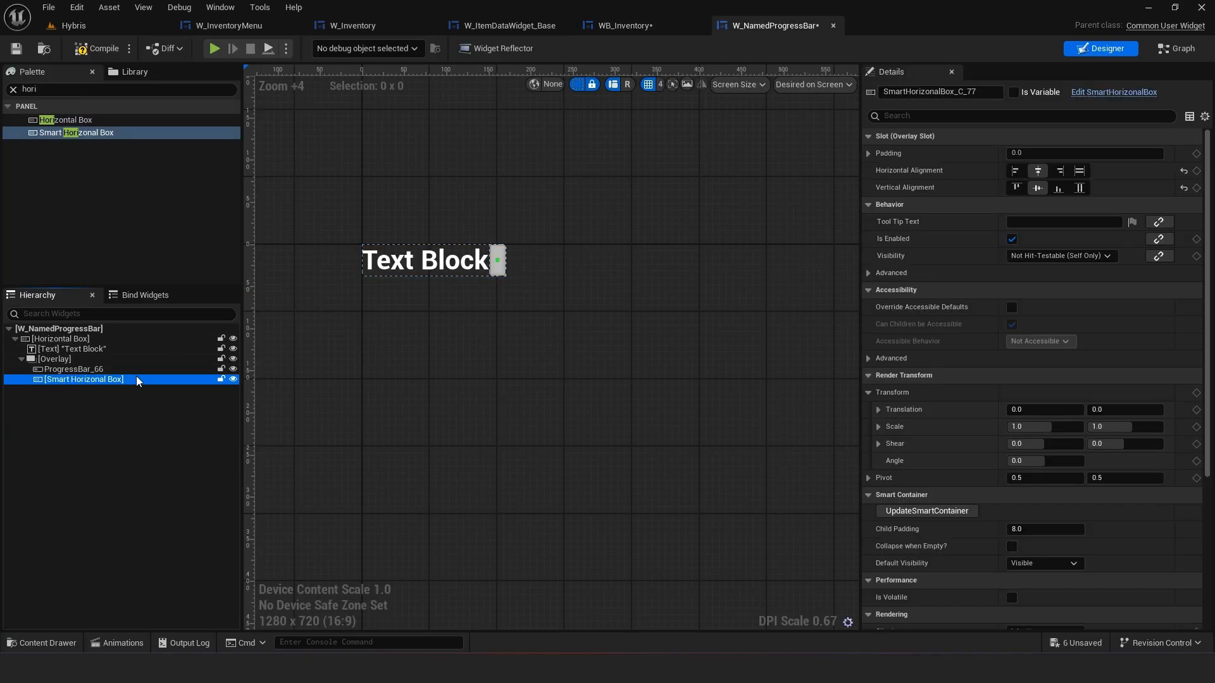
pyautogui.click(120, 352)
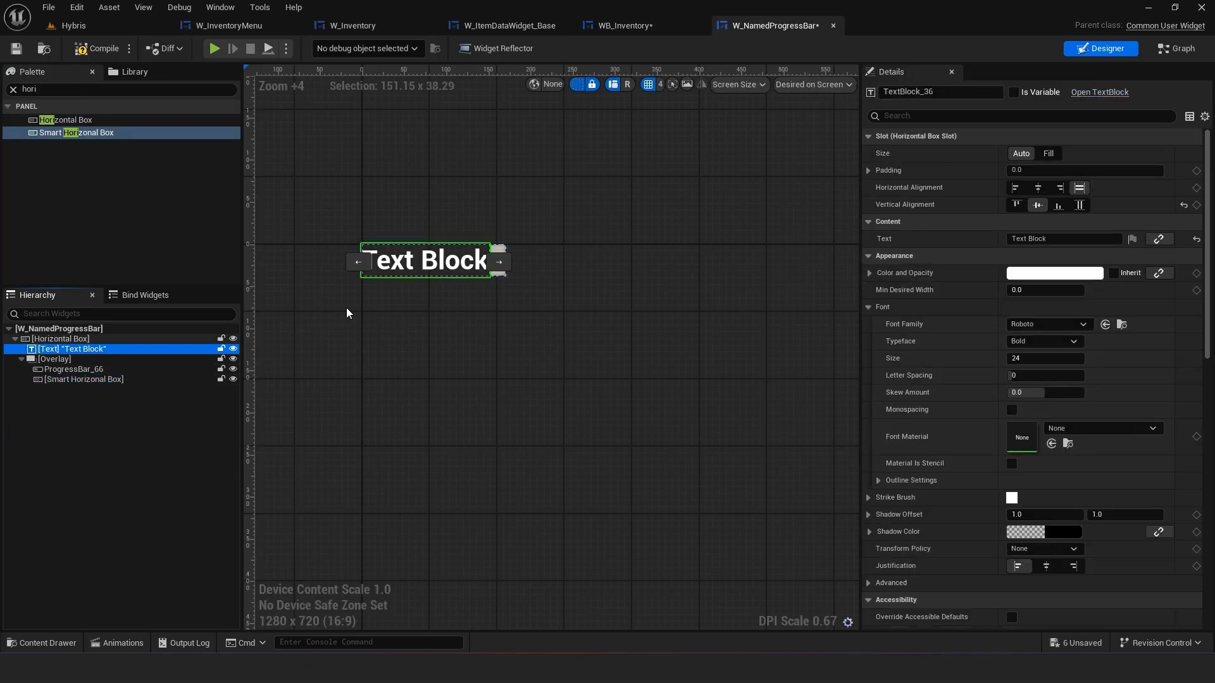
pyautogui.click(868, 170)
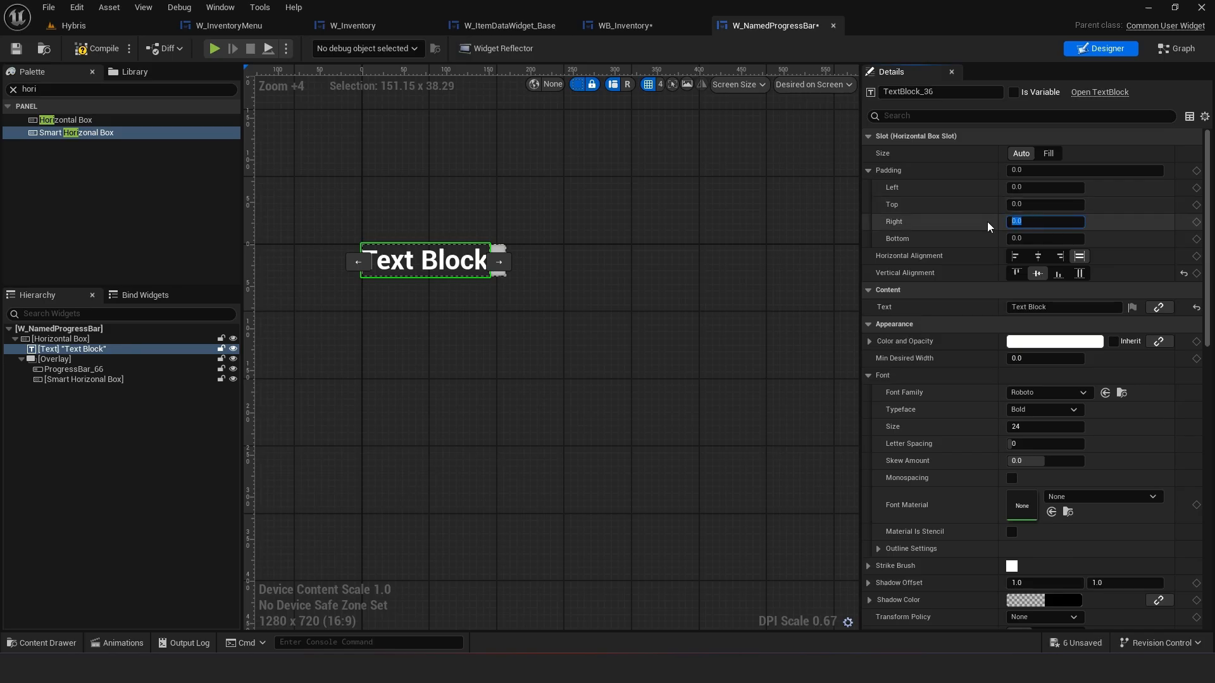
pyautogui.click(109, 447)
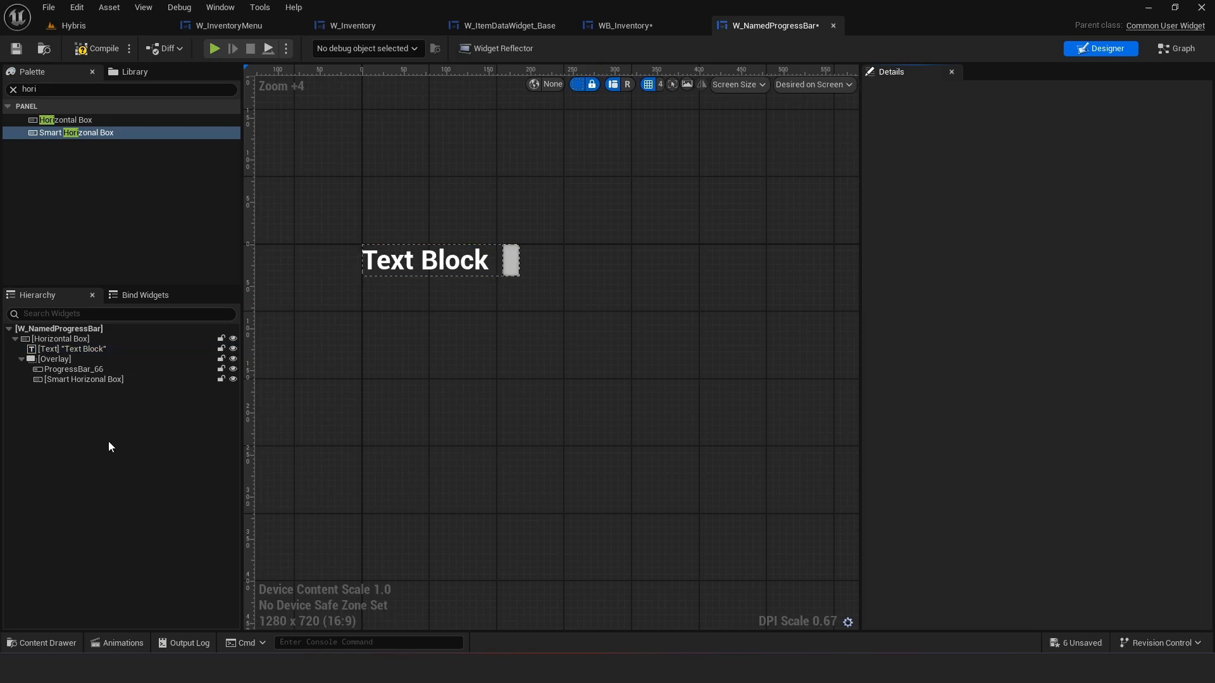
pyautogui.click(108, 350)
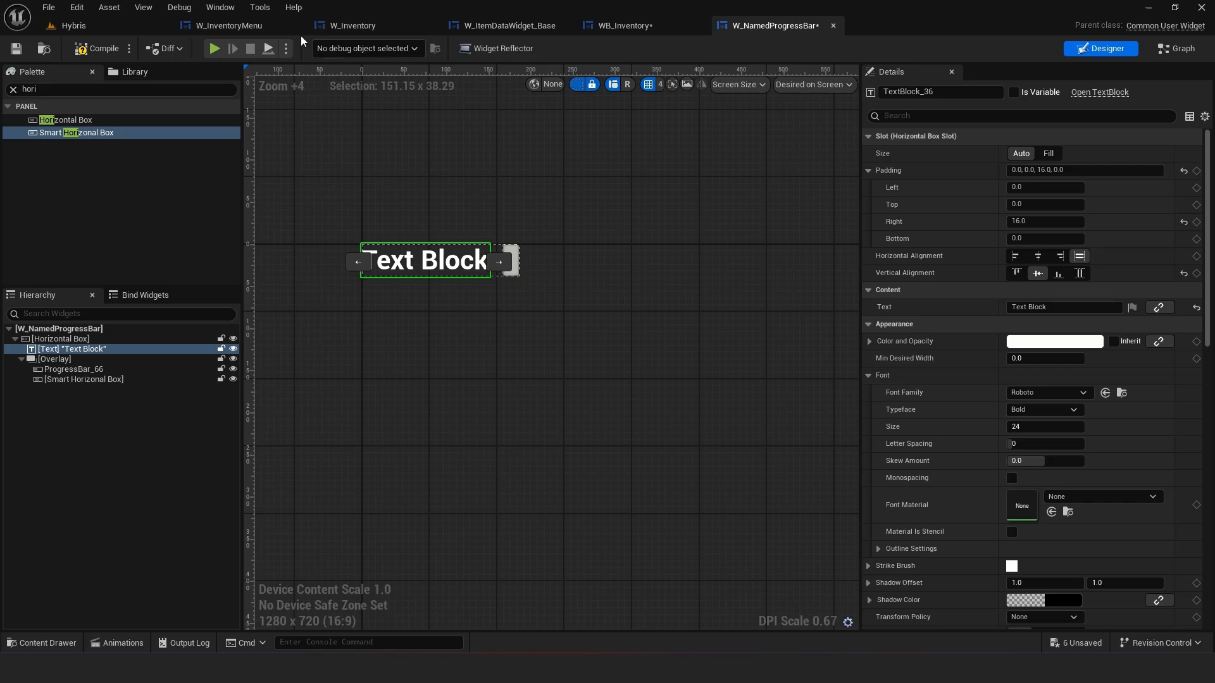
# Open W_TextDisplay from the UI folder and copy the Font settings of its Title text block
pyautogui.click(47, 644)
pyautogui.click(594, 451)
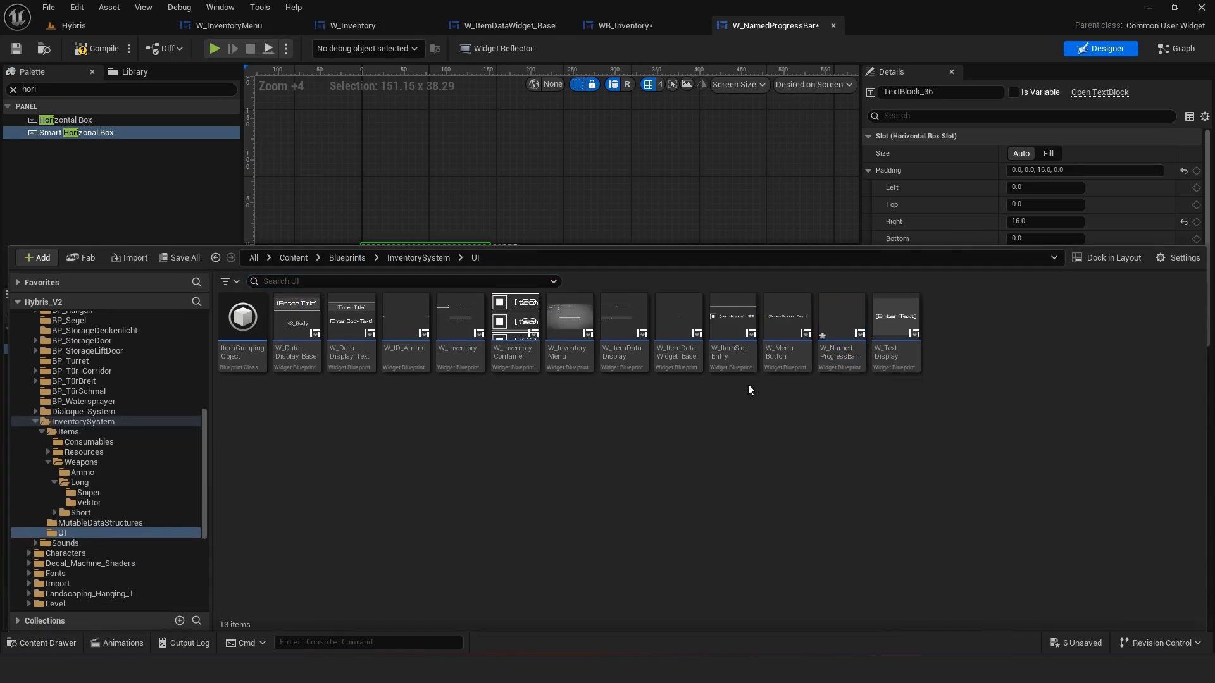
pyautogui.doubleClick(896, 329)
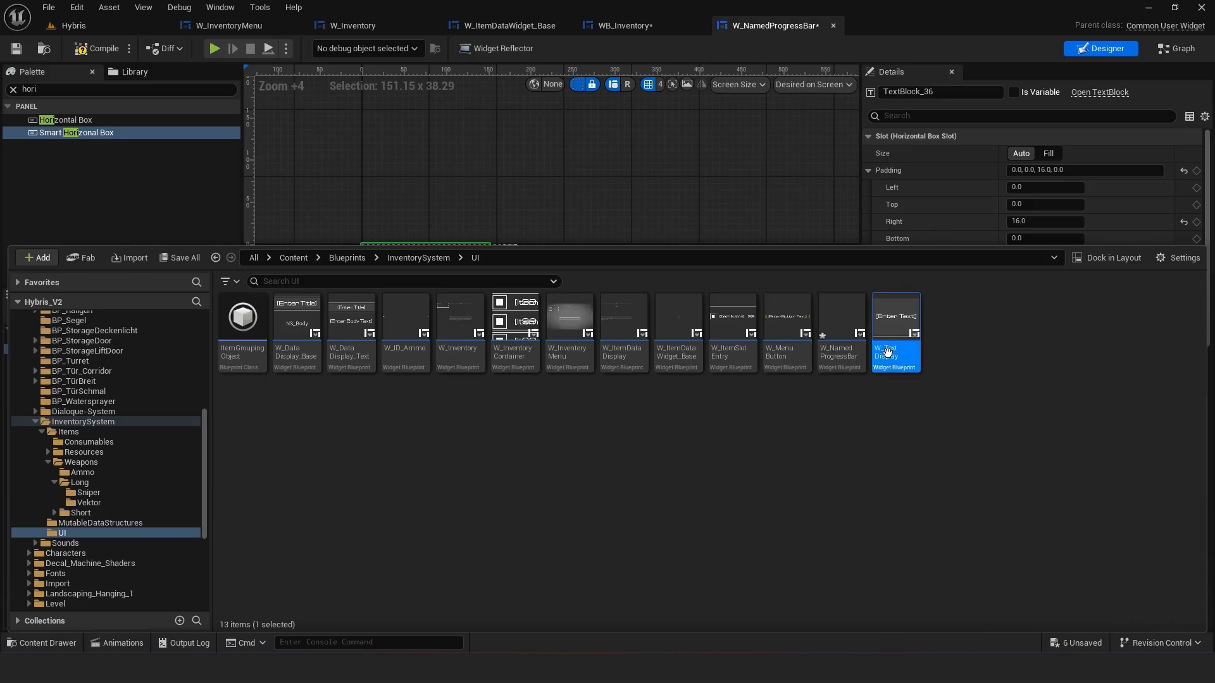
pyautogui.click(600, 370)
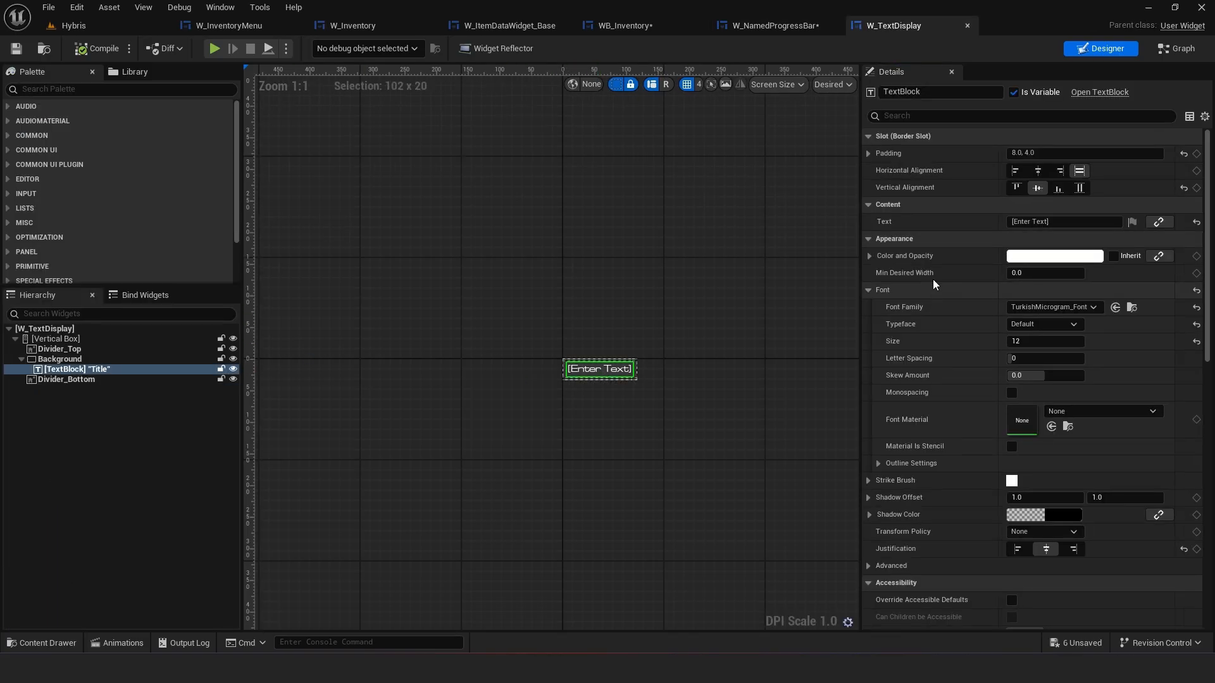
pyautogui.rightClick(890, 291)
pyautogui.click(930, 358)
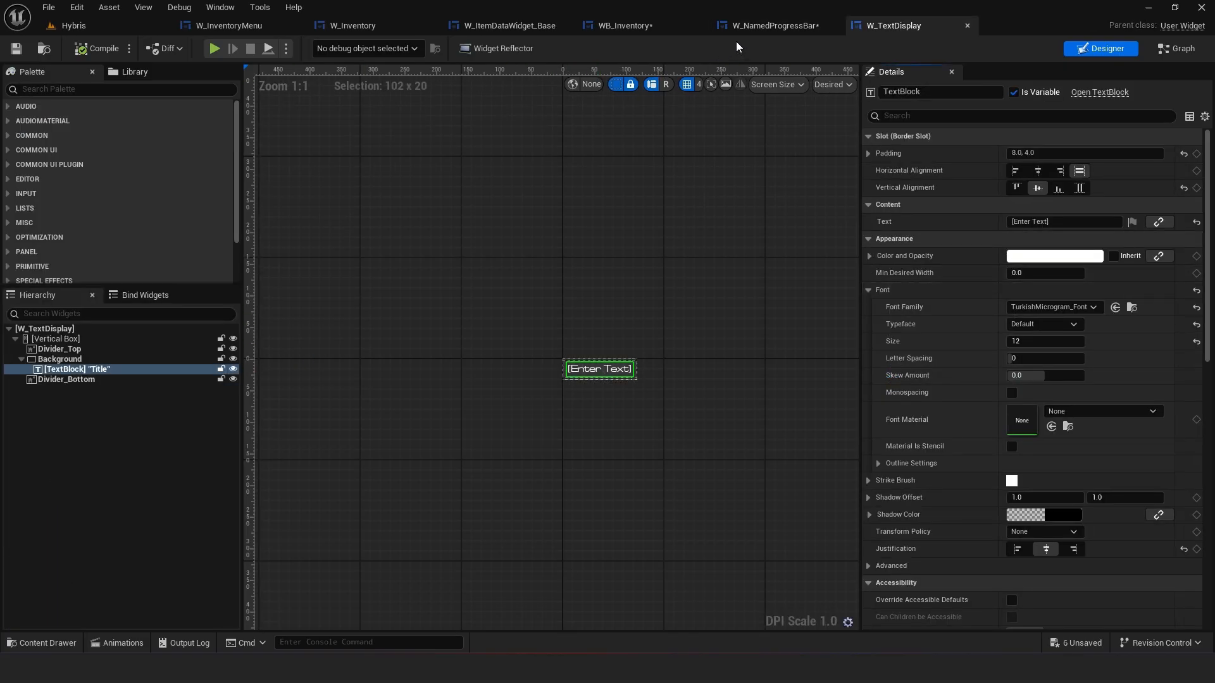
# Paste the copied Font settings onto the label Text Block in W_NamedProgressBar and compile
pyautogui.click(775, 25)
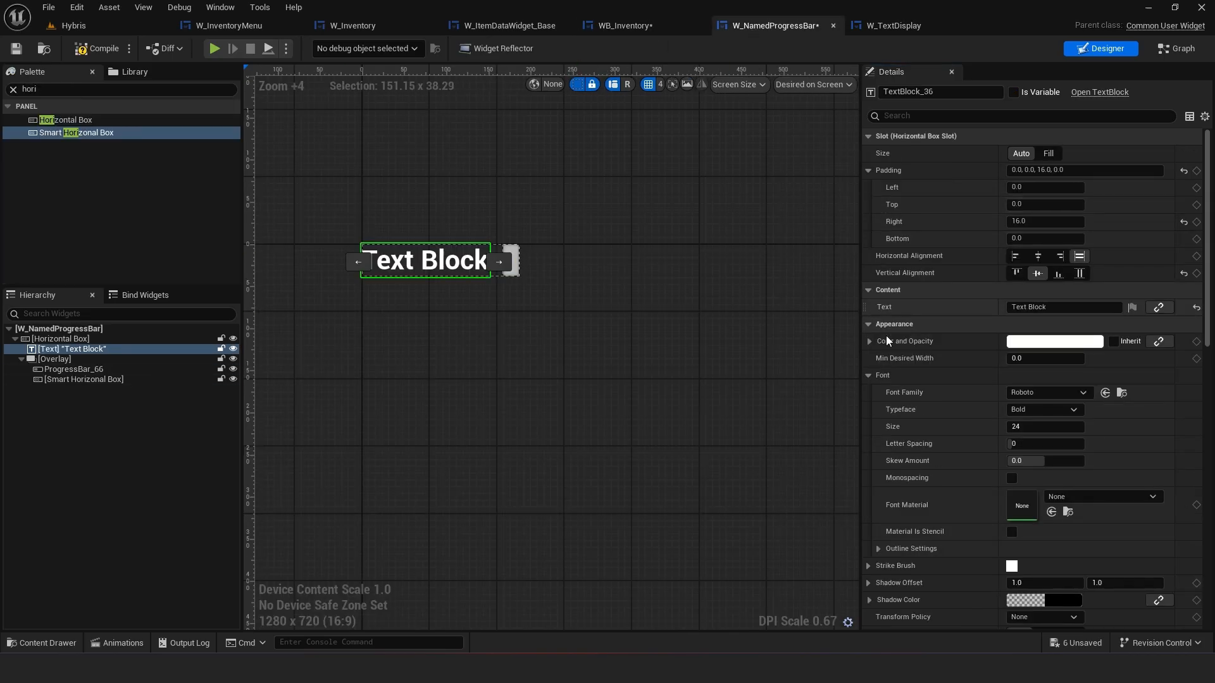
pyautogui.rightClick(925, 376)
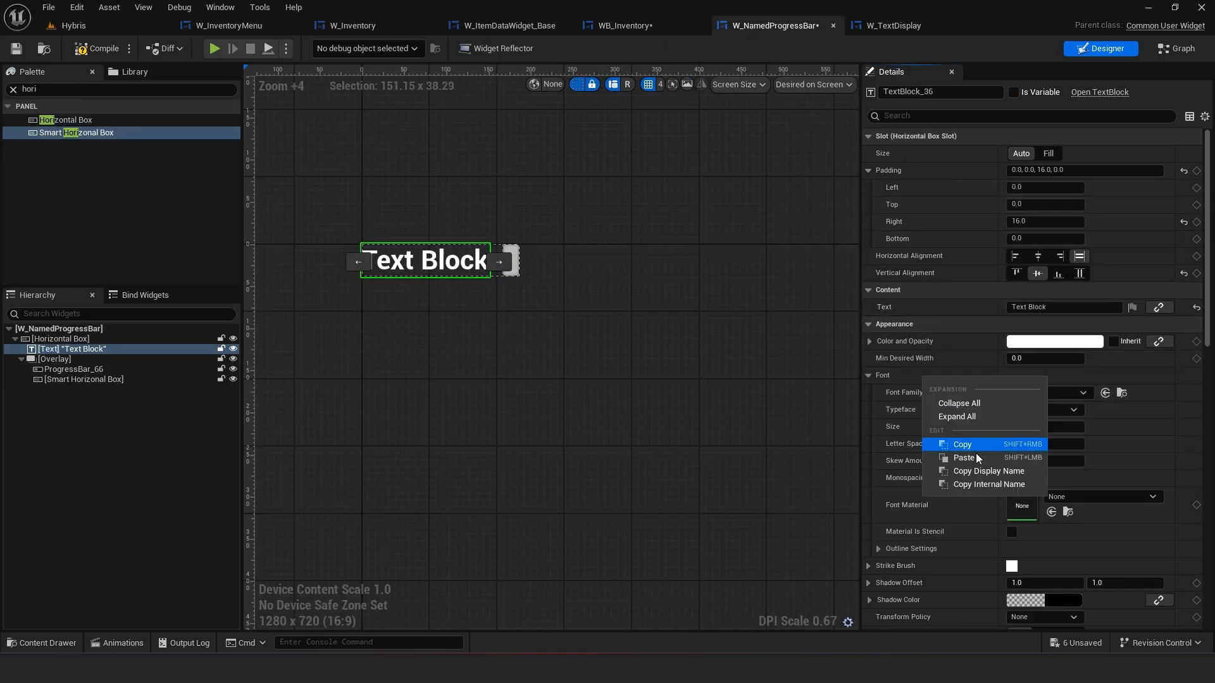
pyautogui.click(973, 459)
pyautogui.click(155, 357)
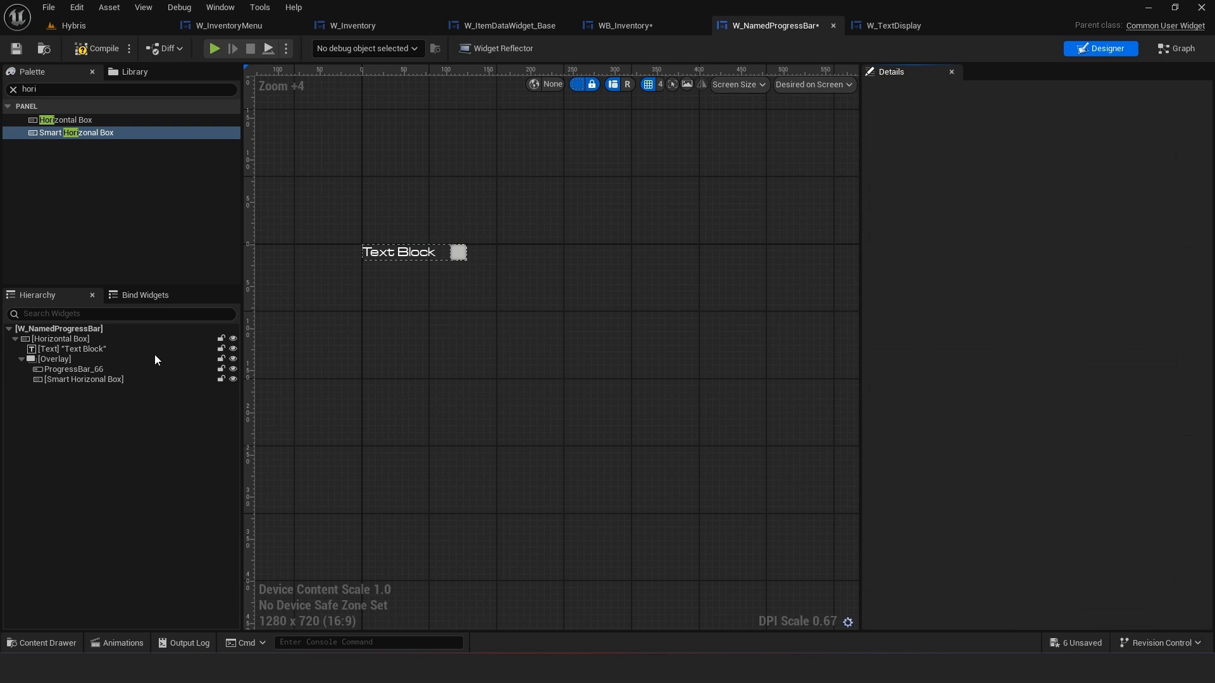
pyautogui.click(112, 47)
pyautogui.scroll(3, 446, 214)
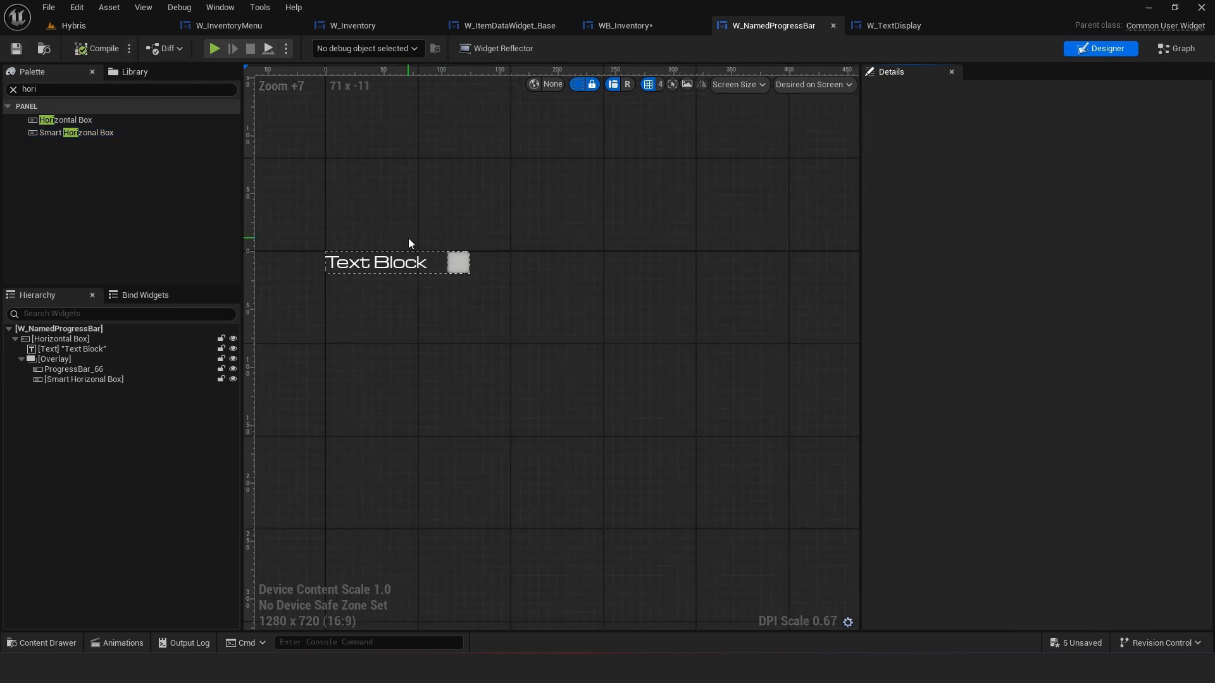
# Compare the Damage label's font settings in WB_Inventory
pyautogui.click(630, 29)
pyautogui.click(893, 25)
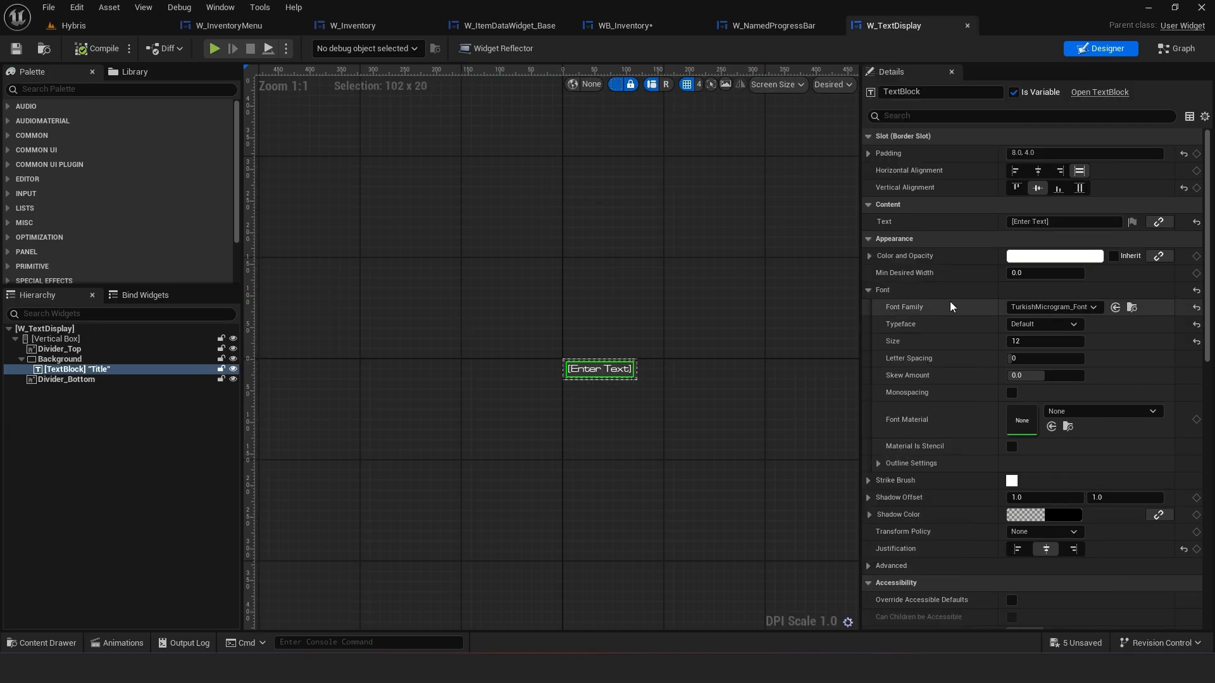
pyautogui.click(722, 24)
pyautogui.click(637, 27)
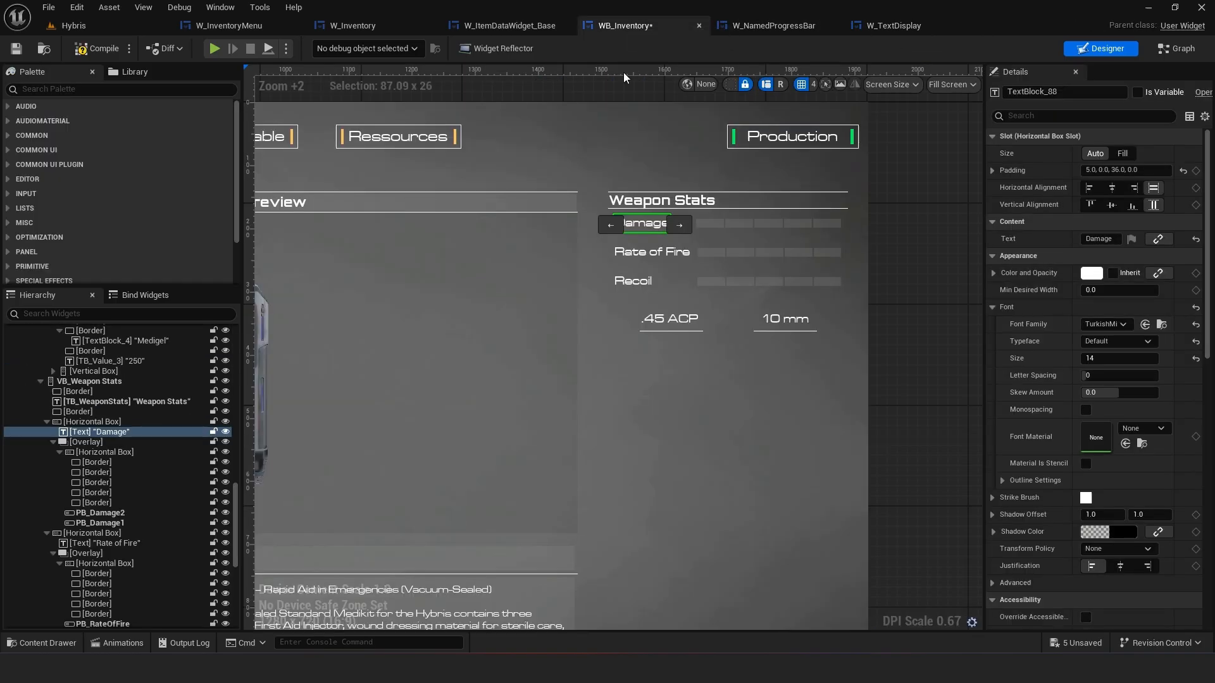
# Set the W_TextDisplay title's font size to 14, then undo that size edit
pyautogui.click(891, 27)
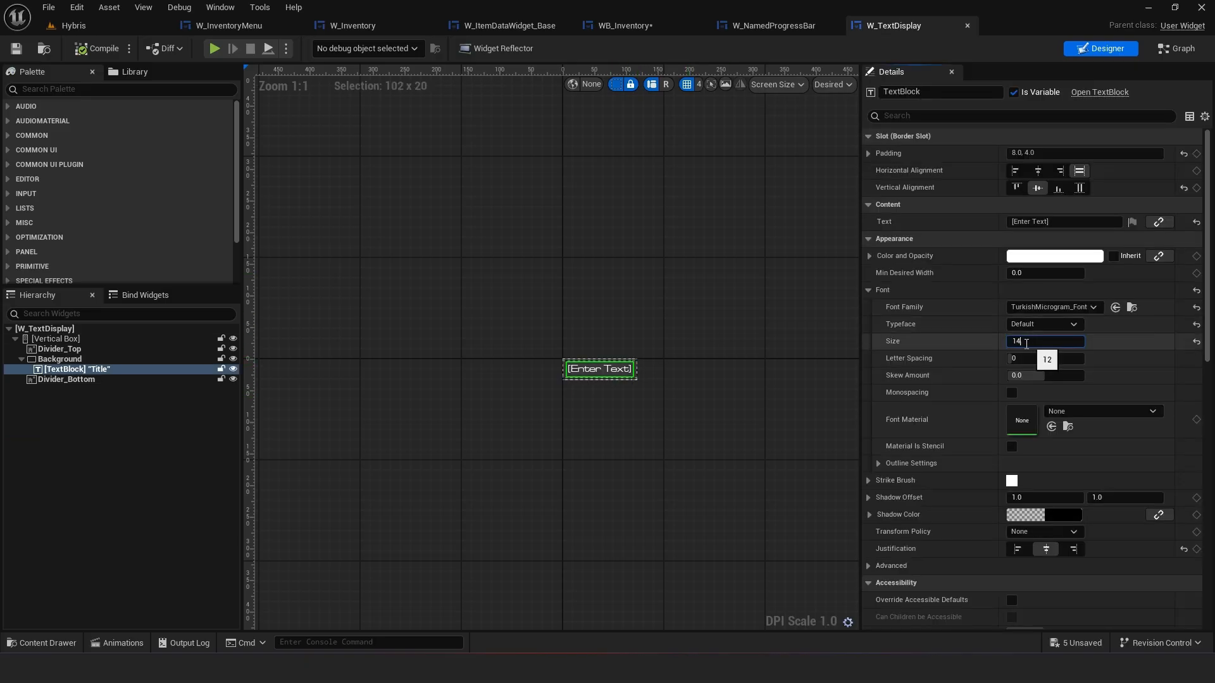
pyautogui.press('Return')
pyautogui.scroll(2, 559, 380)
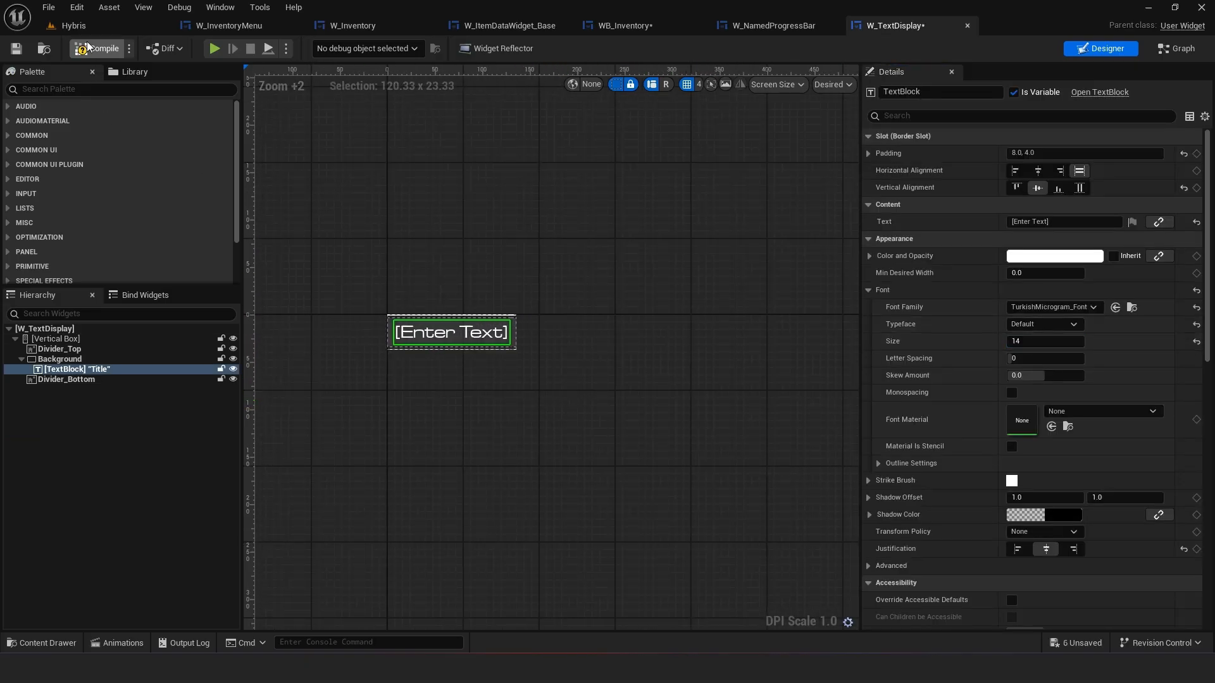
pyautogui.click(337, 331)
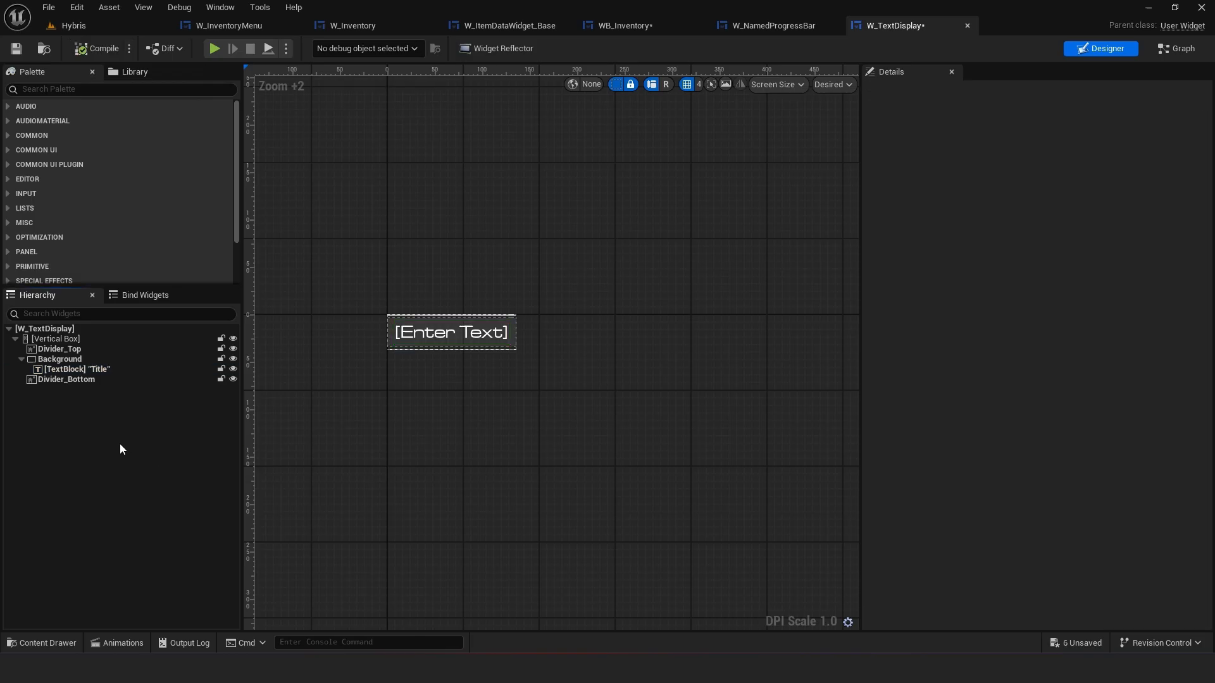
pyautogui.click(449, 338)
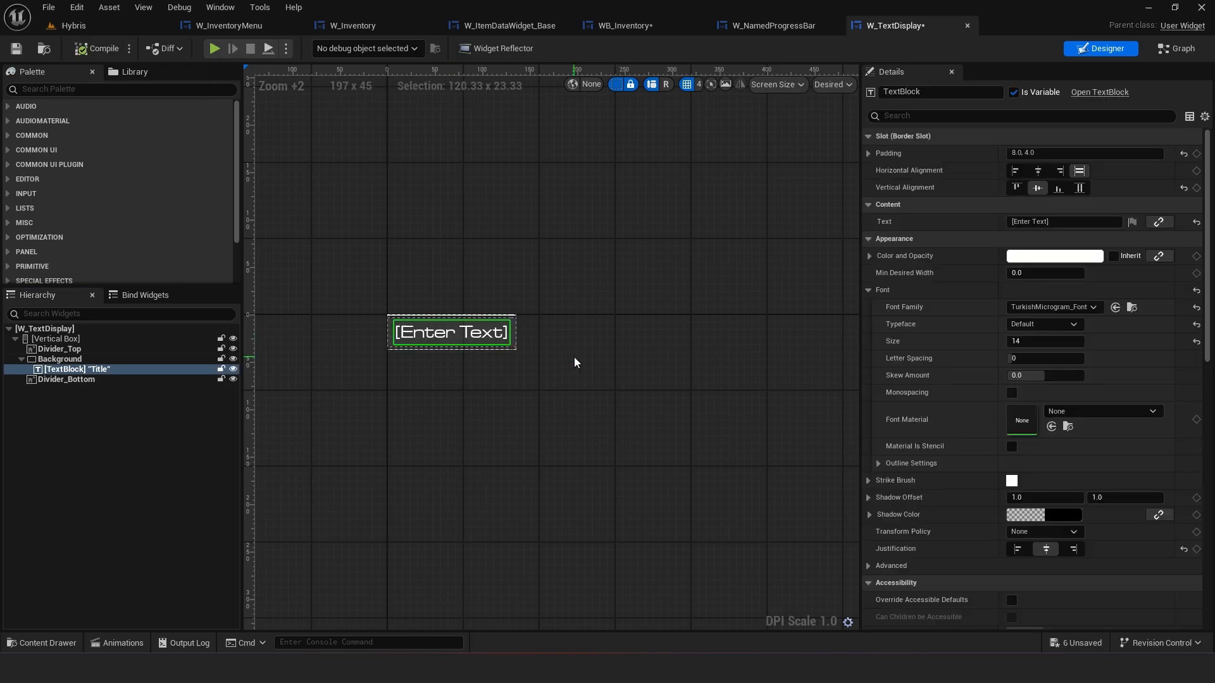
pyautogui.hotkey('ctrl', 'z')
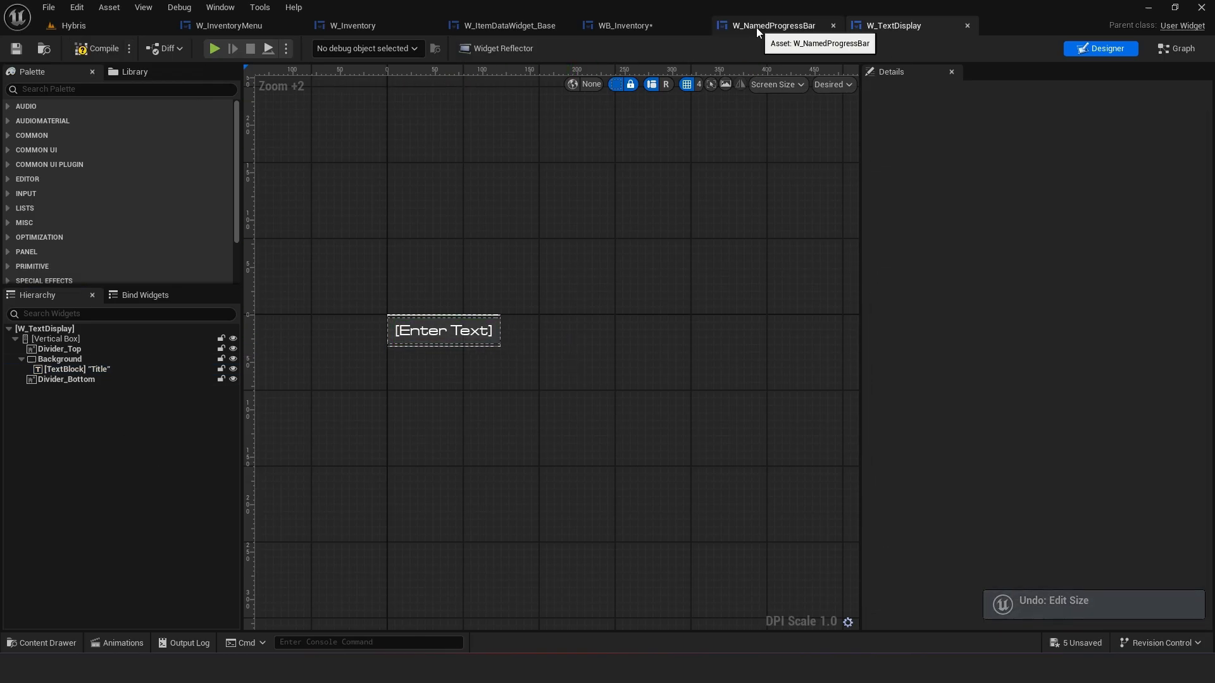
# Compare the label text across the open widget tabs and close the W_TextDisplay editor
pyautogui.click(757, 28)
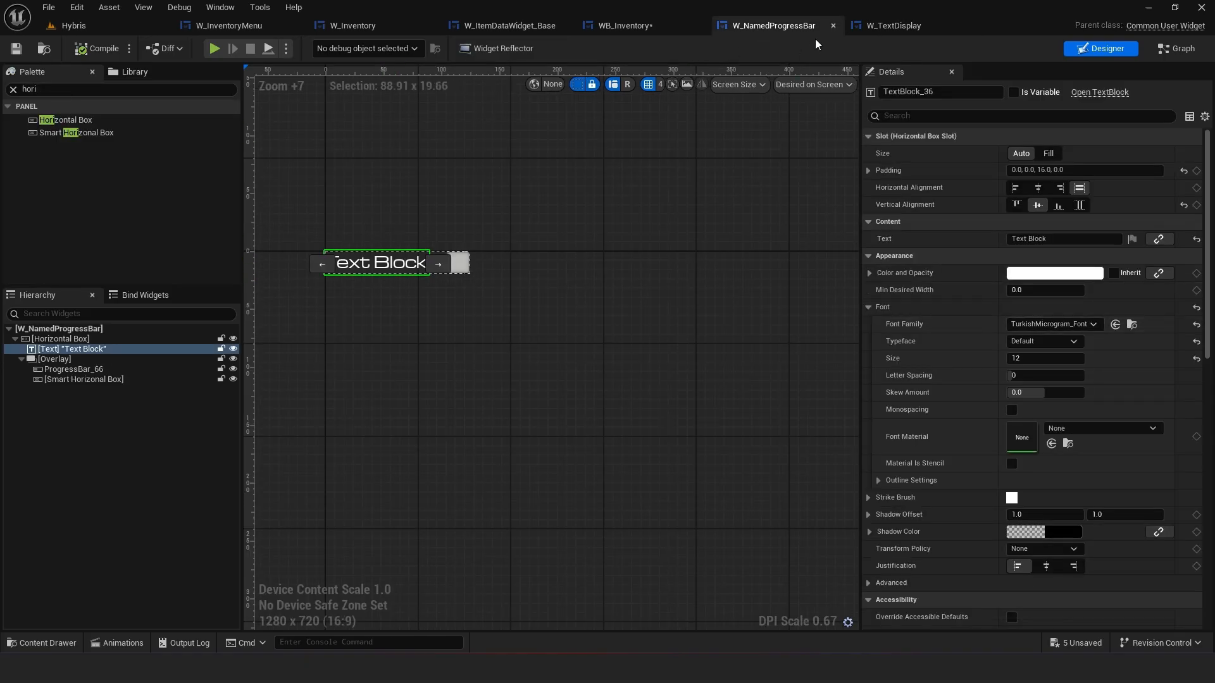
pyautogui.click(893, 26)
pyautogui.click(454, 333)
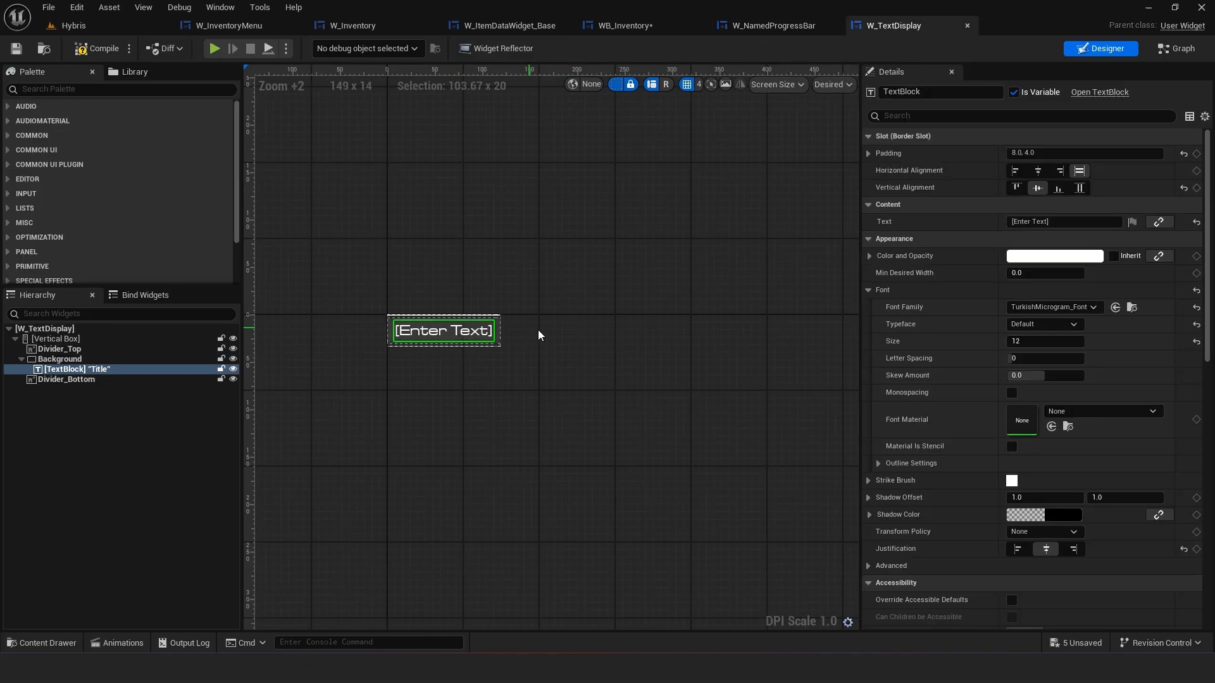
pyautogui.click(611, 349)
pyautogui.click(644, 27)
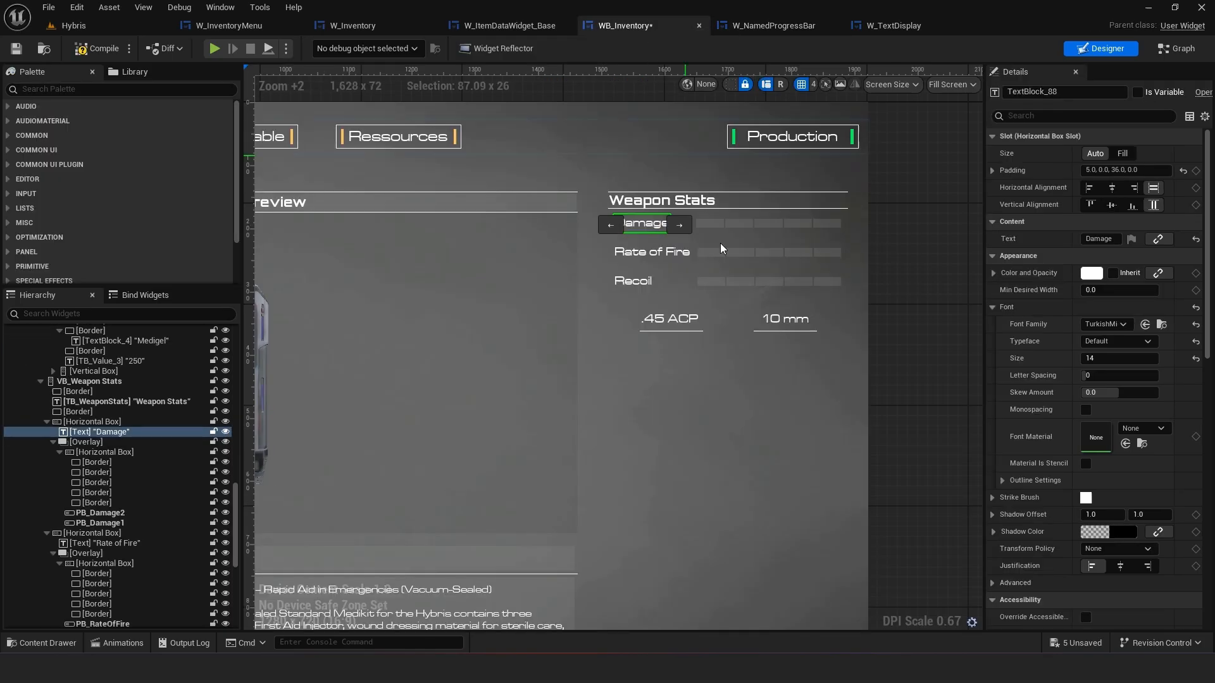
pyautogui.click(784, 27)
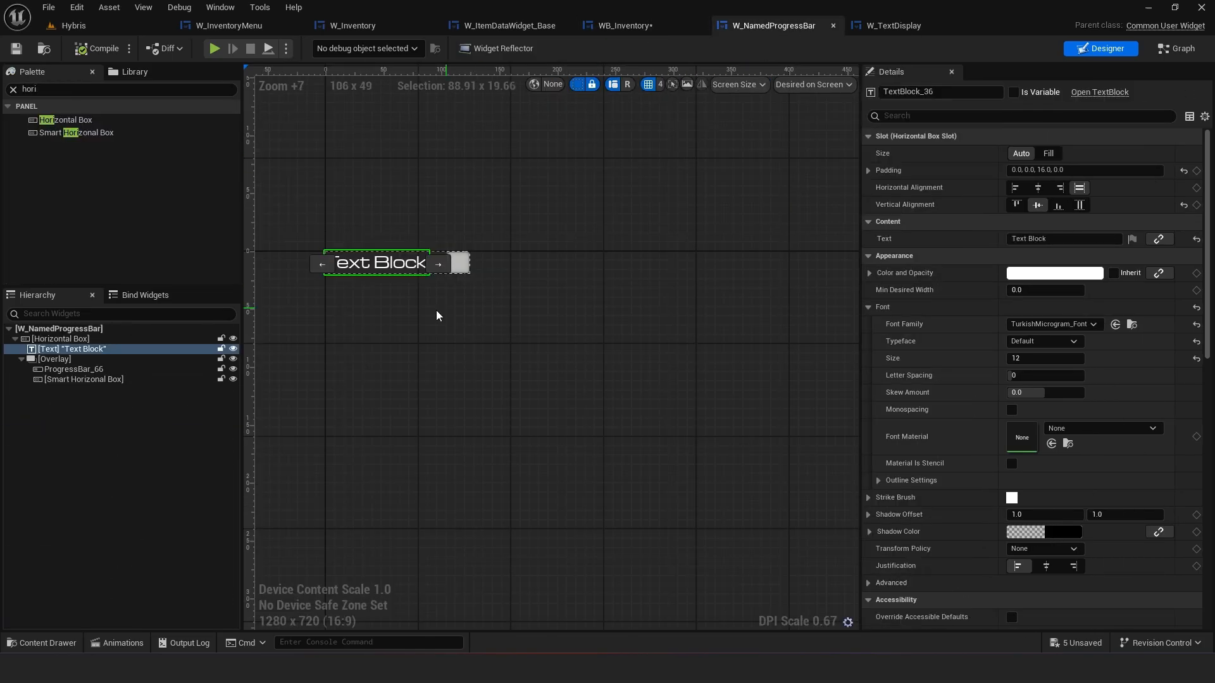
pyautogui.click(754, 290)
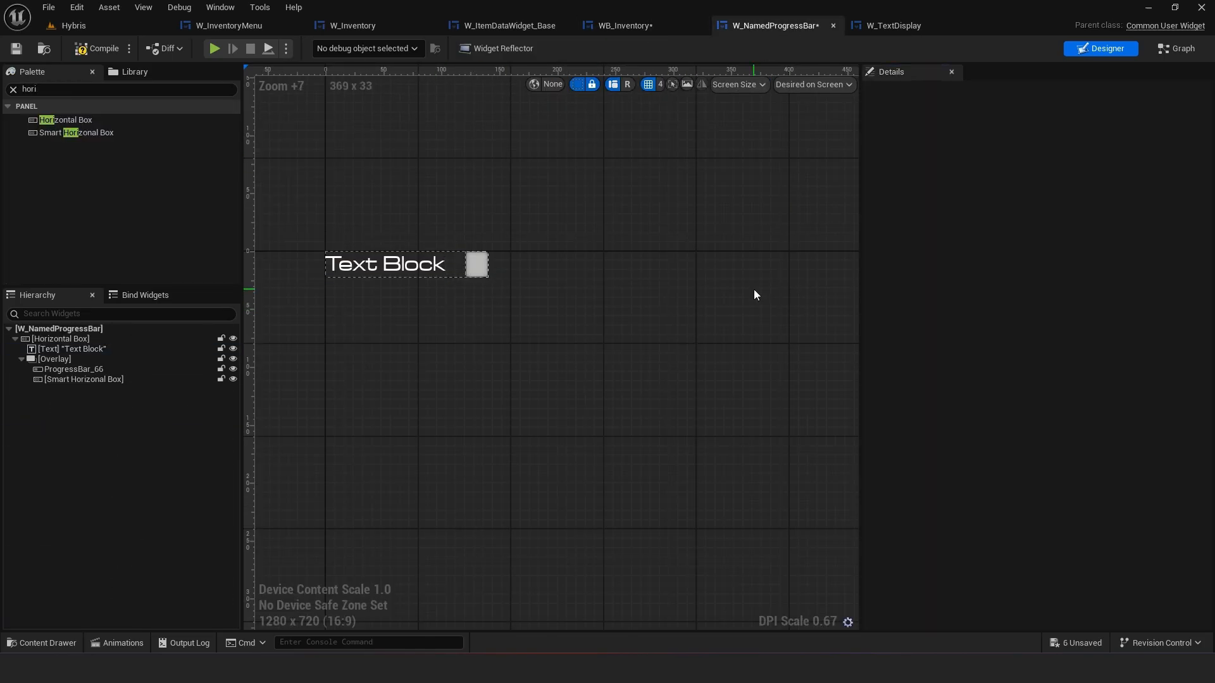
pyautogui.click(879, 29)
pyautogui.click(969, 26)
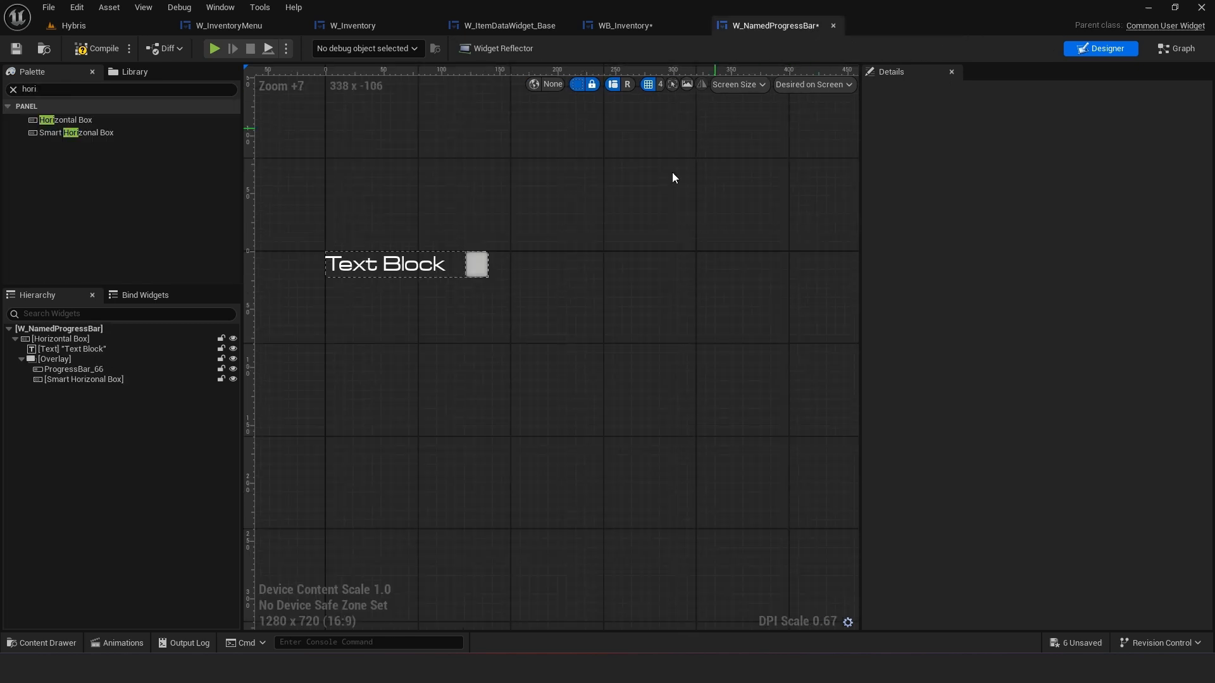
# Compile the widget and add an Image inside the Smart Horizontal Box
pyautogui.click(85, 50)
pyautogui.scroll(1, 563, 367)
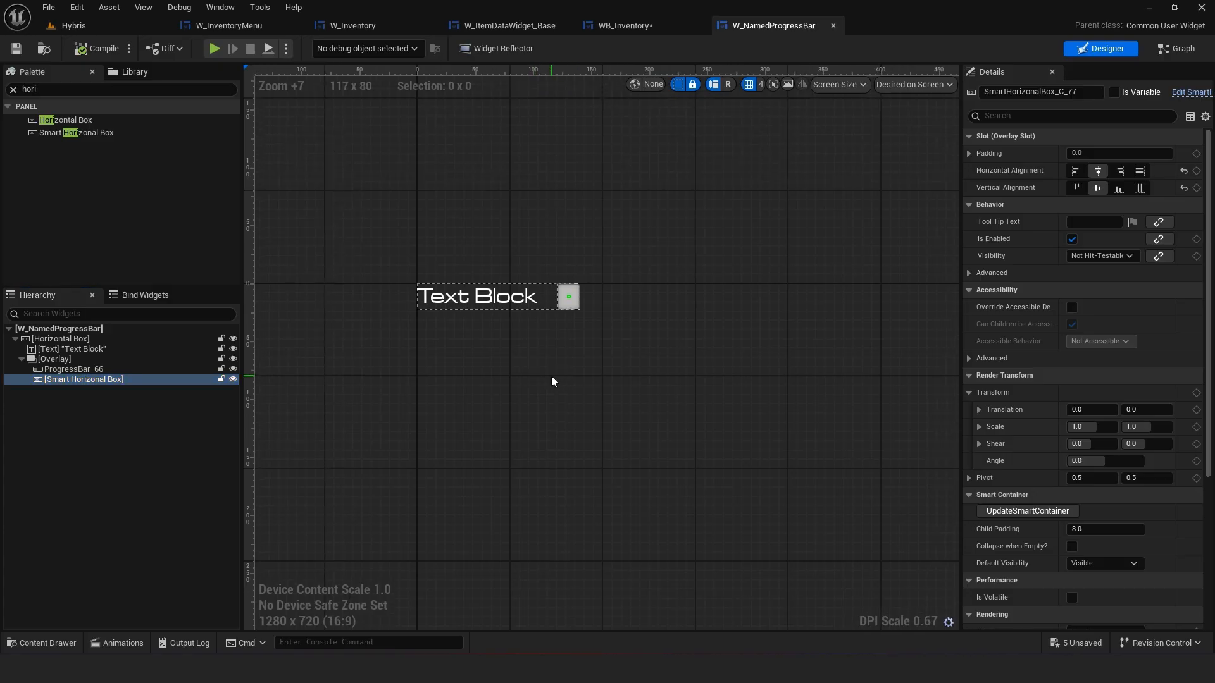
pyautogui.click(12, 89)
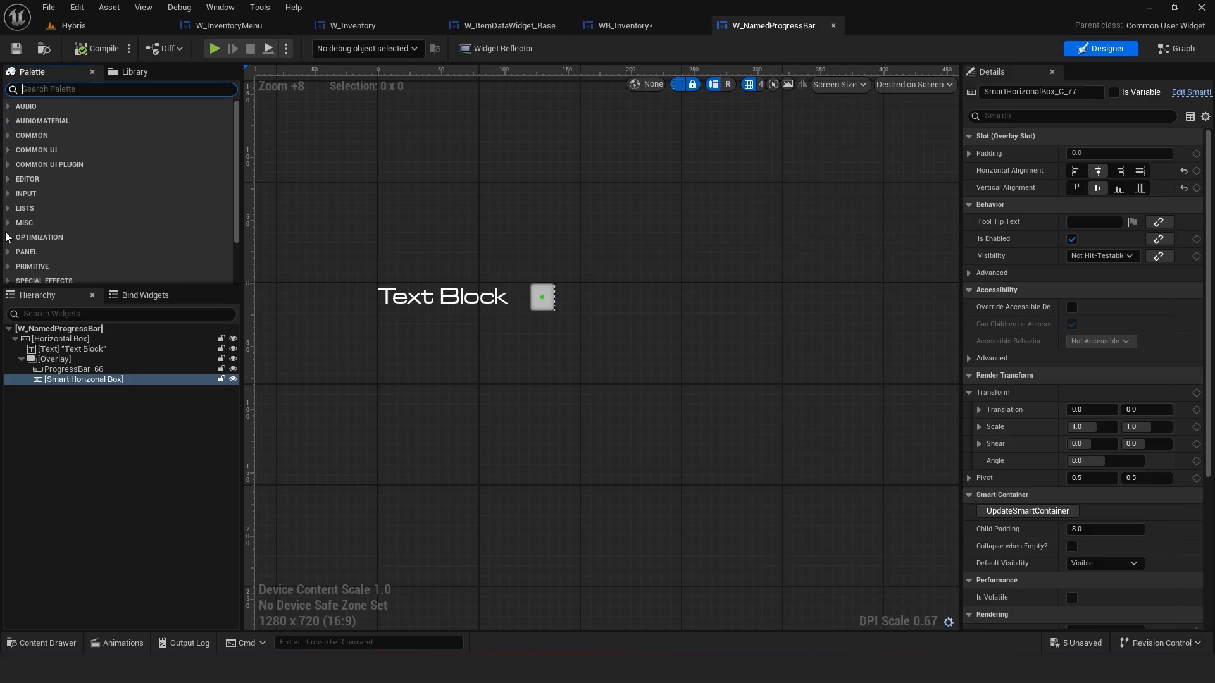
pyautogui.click(7, 136)
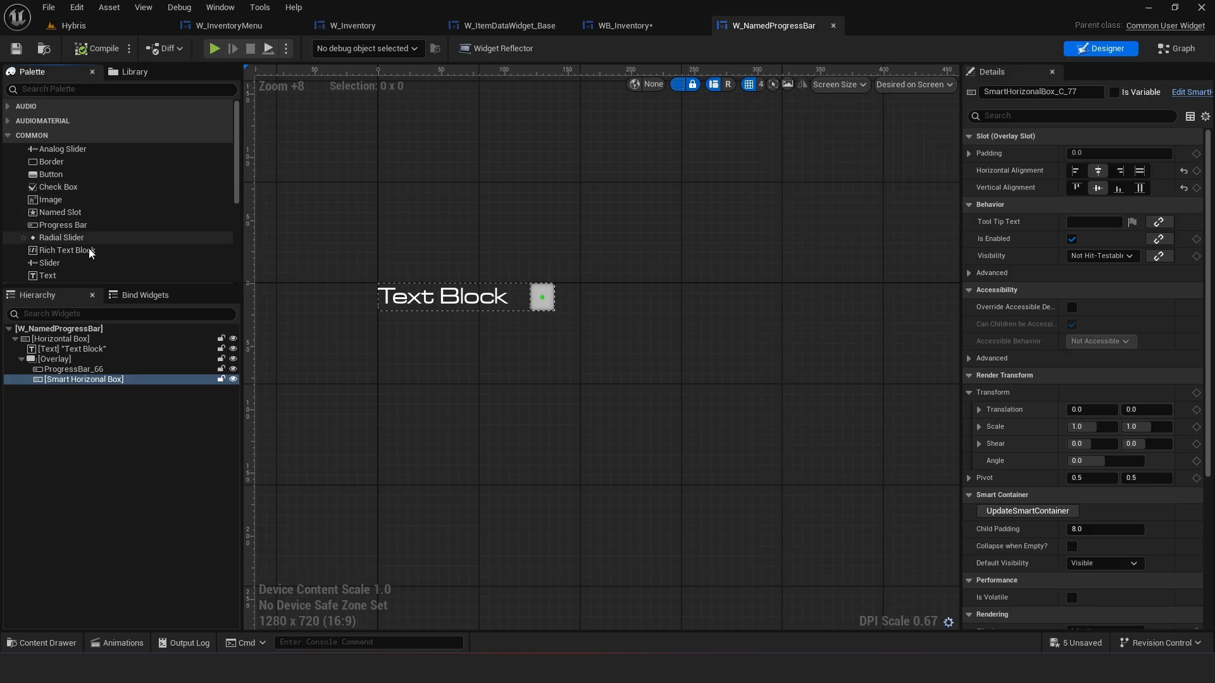
pyautogui.moveTo(50, 179); pyautogui.dragTo(84, 380)
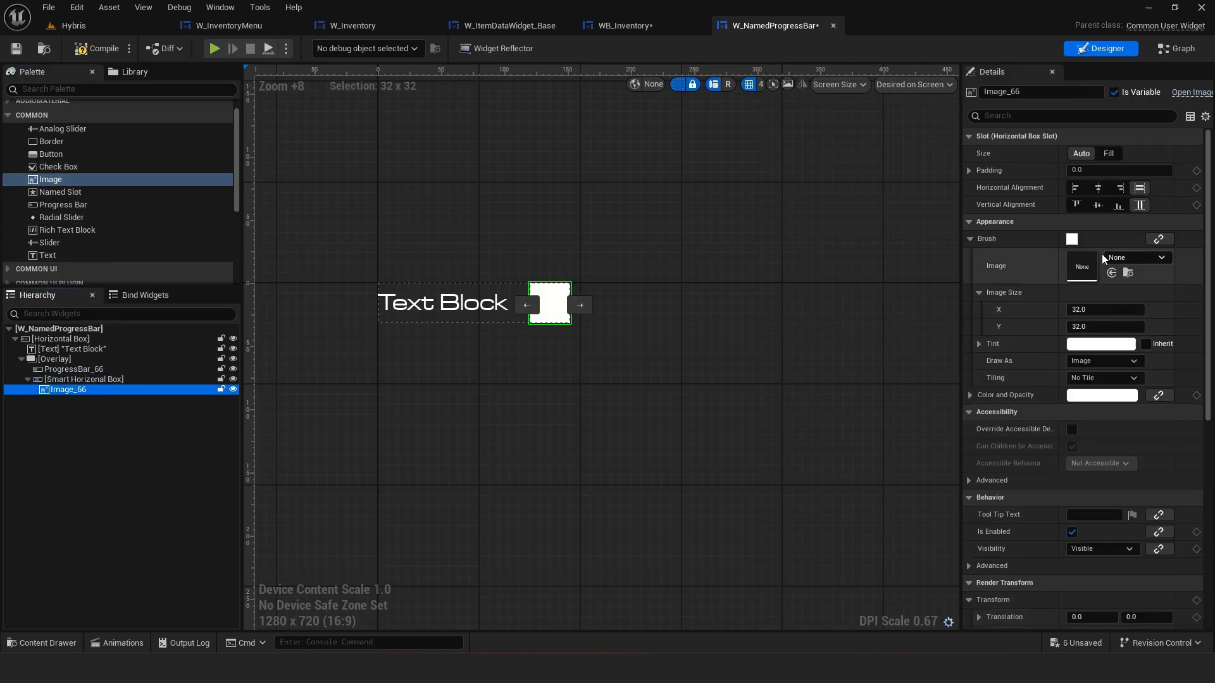
# Copy the Brush settings from a segment Border of the Damage bar in WB_Inventory
pyautogui.click(639, 26)
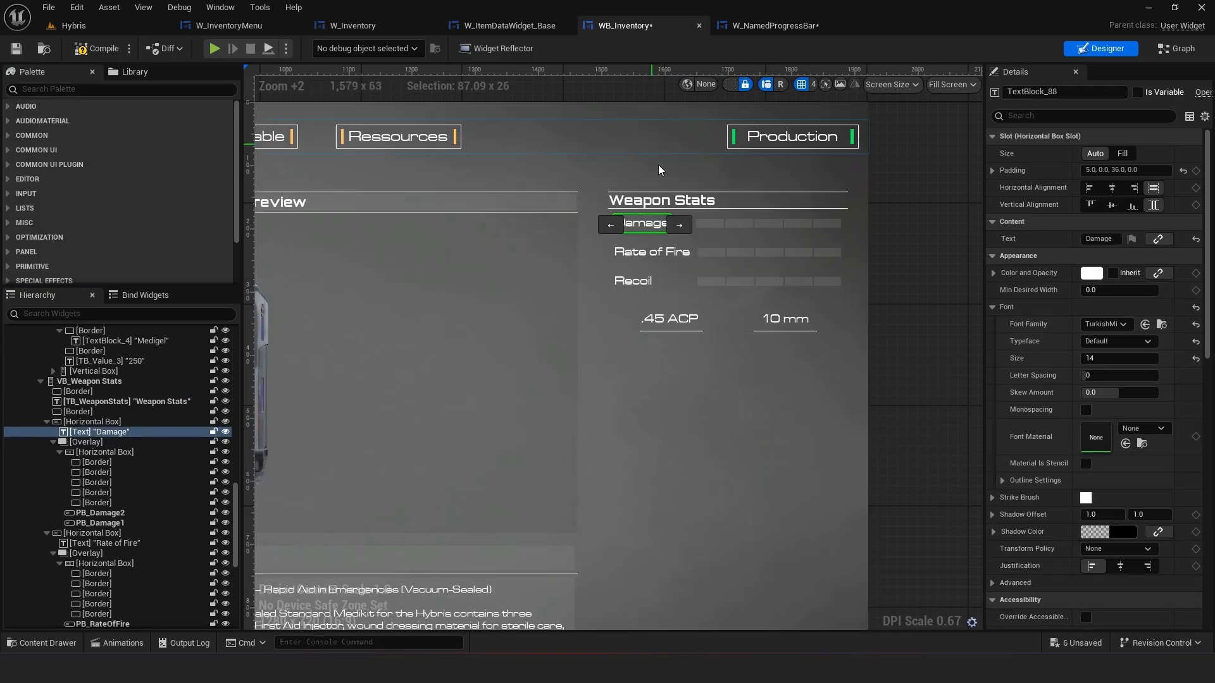
pyautogui.click(718, 223)
pyautogui.click(131, 503)
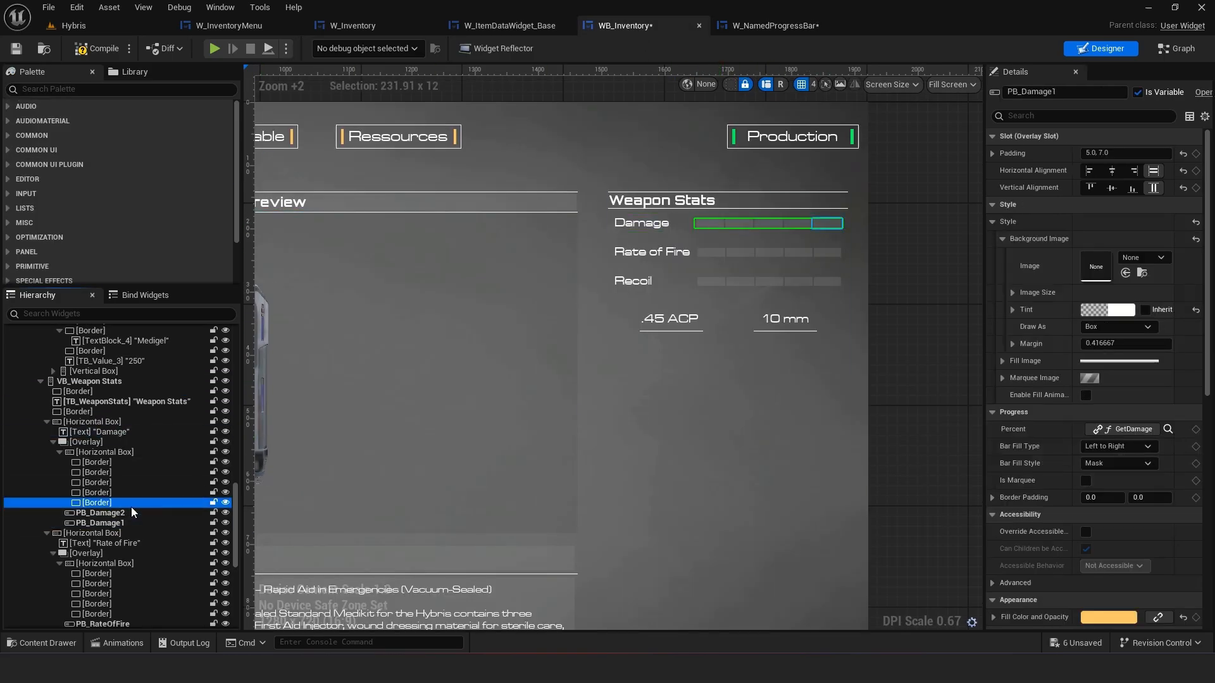
pyautogui.click(993, 324)
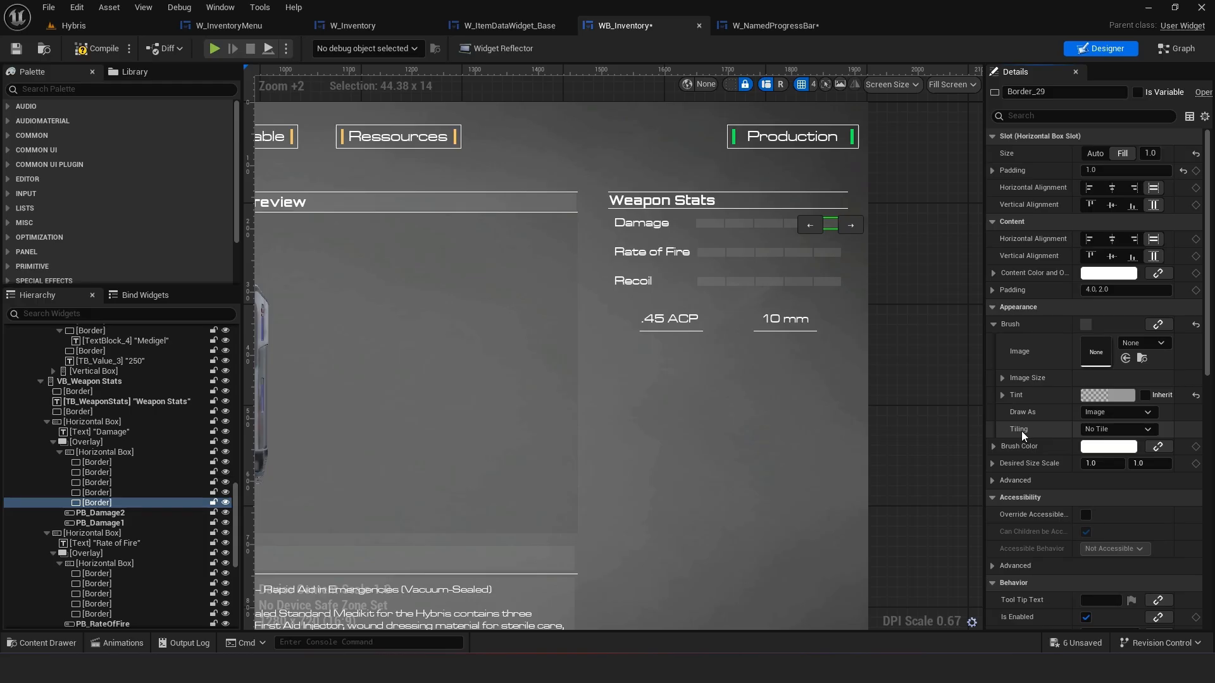
pyautogui.rightClick(1025, 328)
pyautogui.click(1069, 396)
# Paste the copied Brush settings onto the new Image in W_NamedProgressBar
pyautogui.click(769, 25)
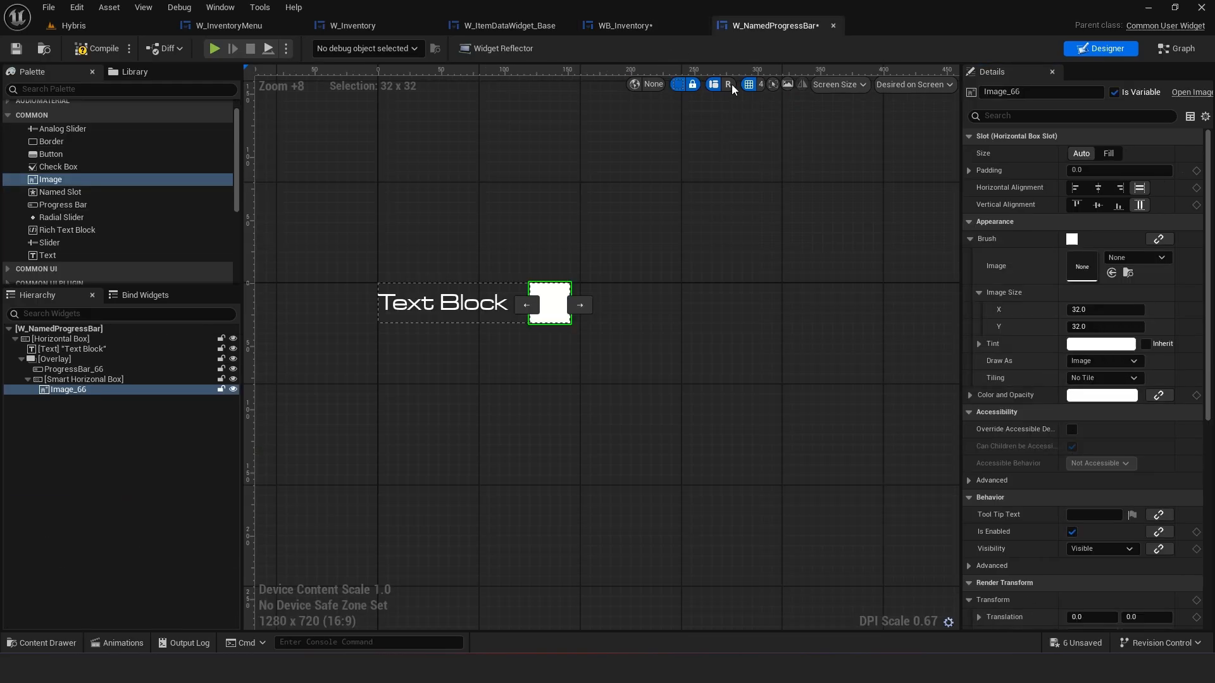
pyautogui.rightClick(994, 241)
pyautogui.click(1046, 325)
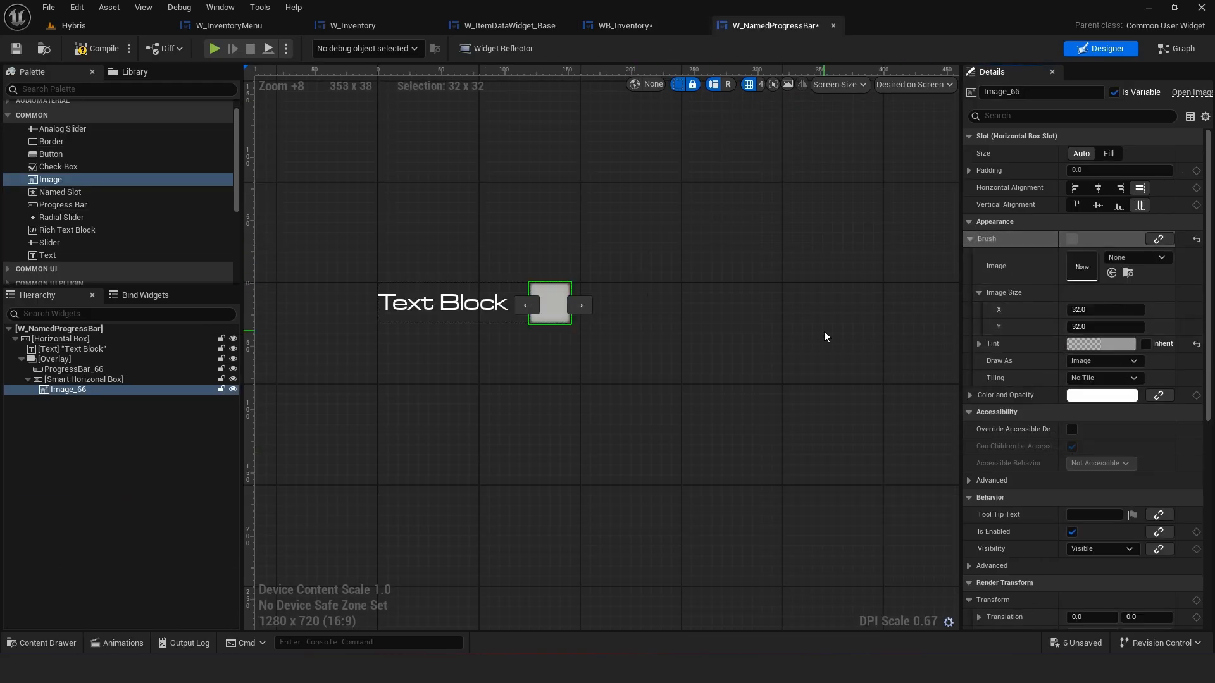
# Set the Image brush's Draw As option to Box
pyautogui.scroll(2, 601, 269)
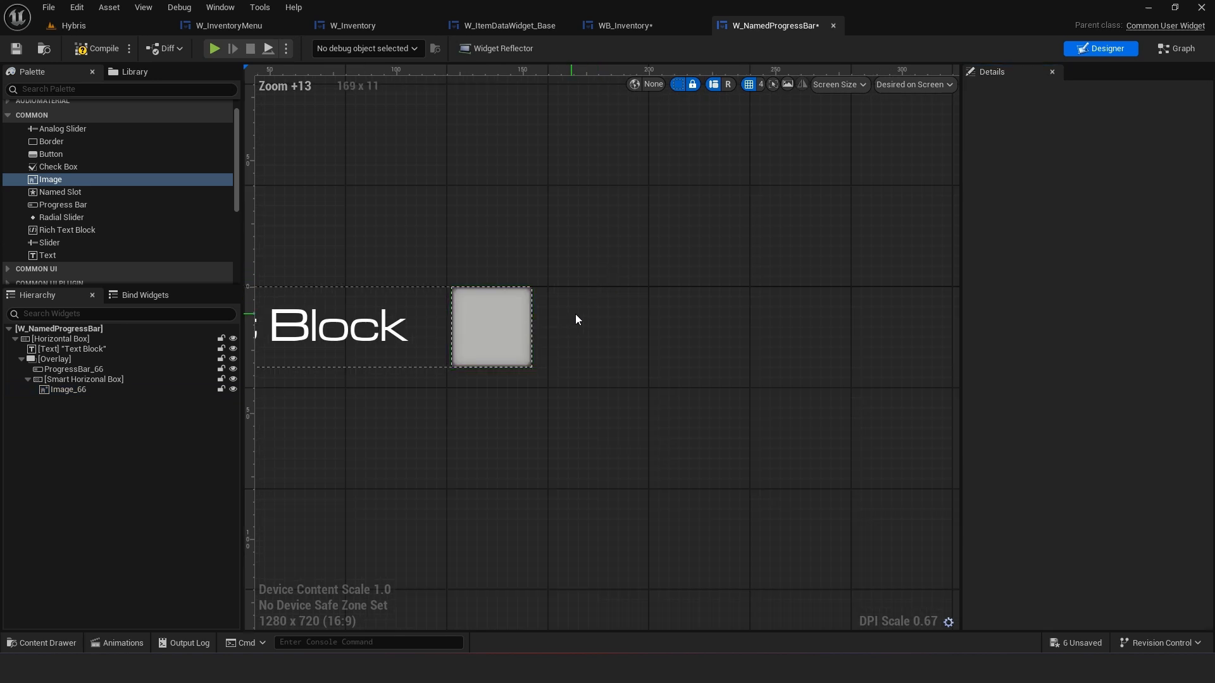
pyautogui.scroll(2, 575, 313)
pyautogui.moveTo(786, 328); pyautogui.dragTo(850, 330, button='right')
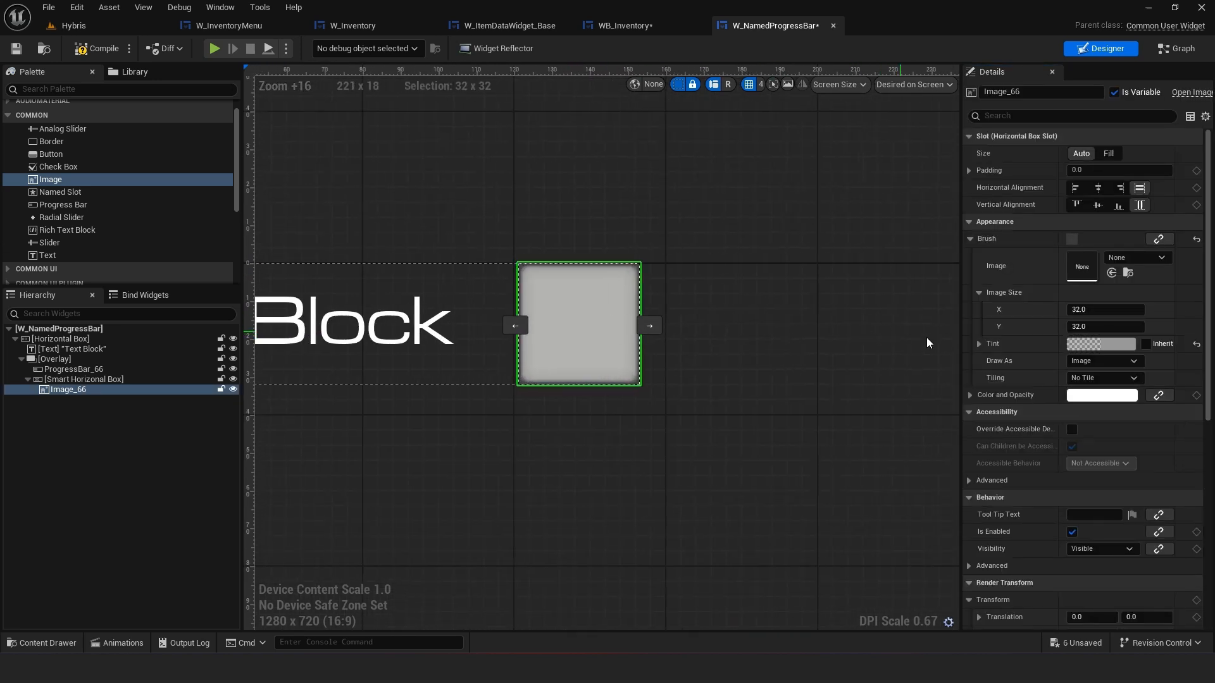
pyautogui.click(1099, 362)
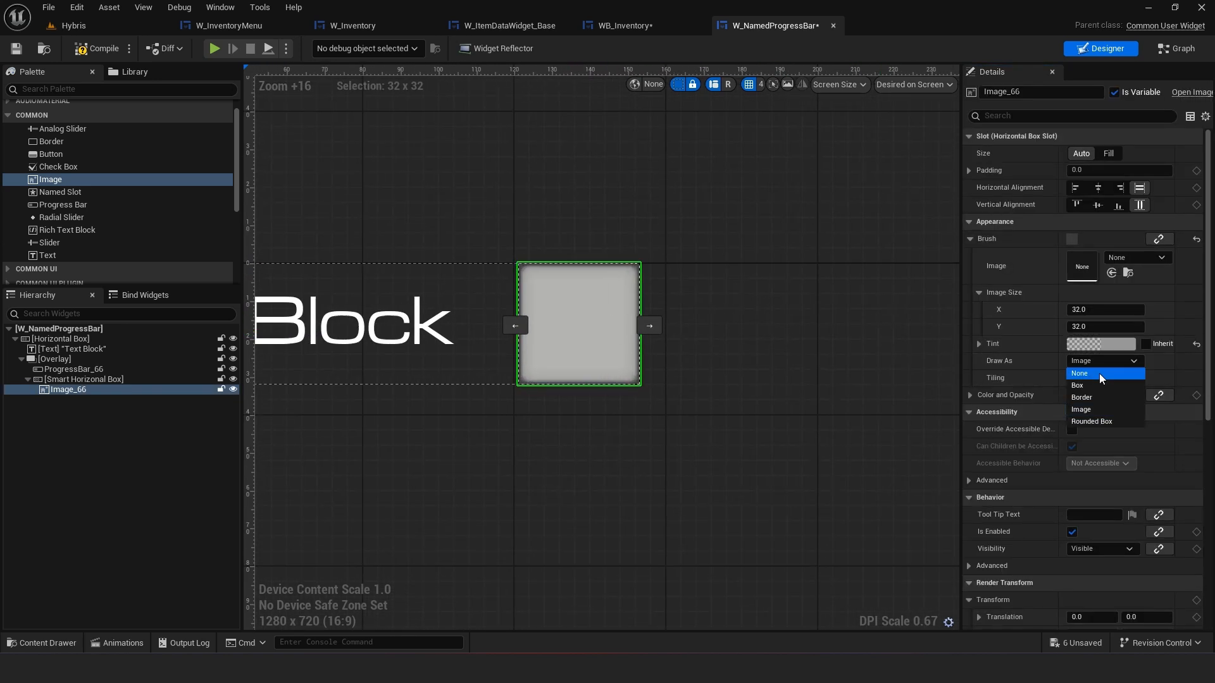
pyautogui.click(1099, 374)
pyautogui.click(1102, 360)
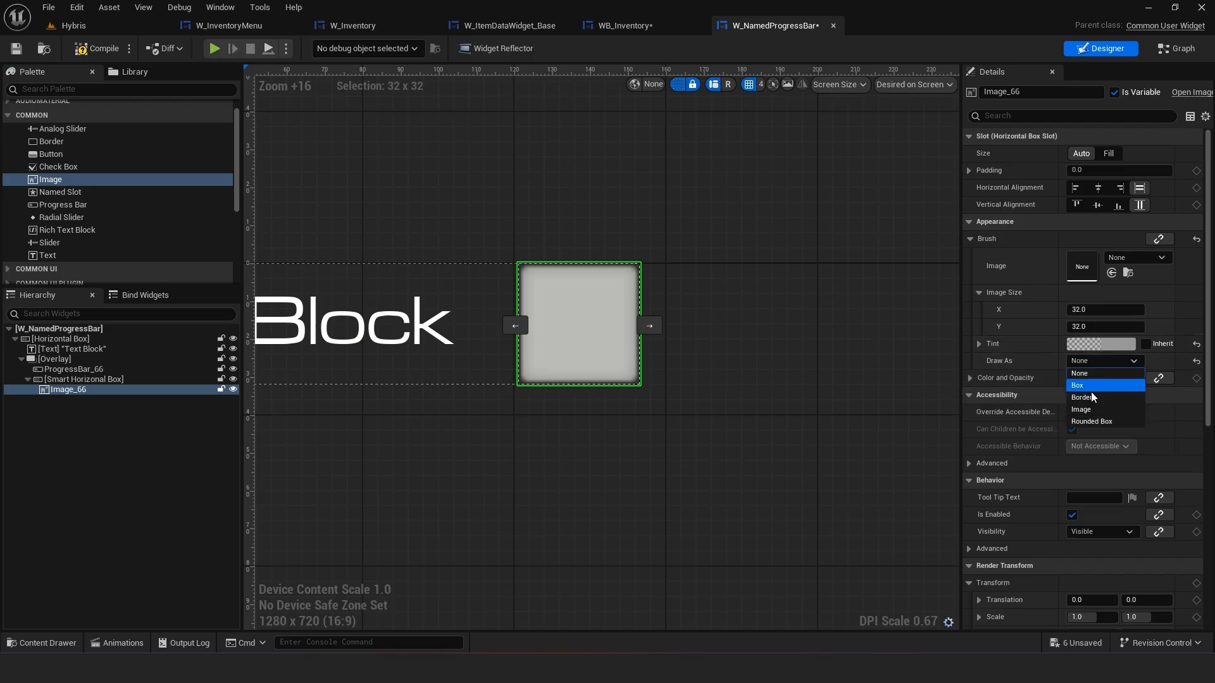
pyautogui.click(1095, 384)
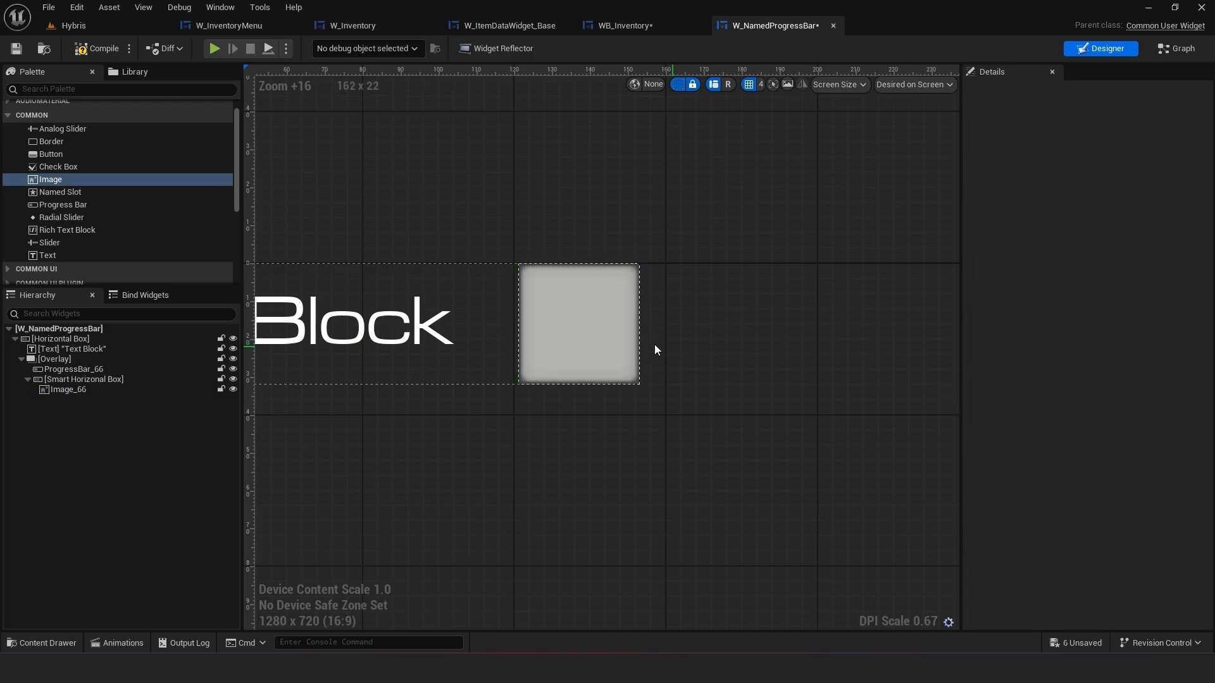
# Paste the copied brush colour into the Image's Color and Opacity and reset its Tint to default
pyautogui.scroll(2, 529, 307)
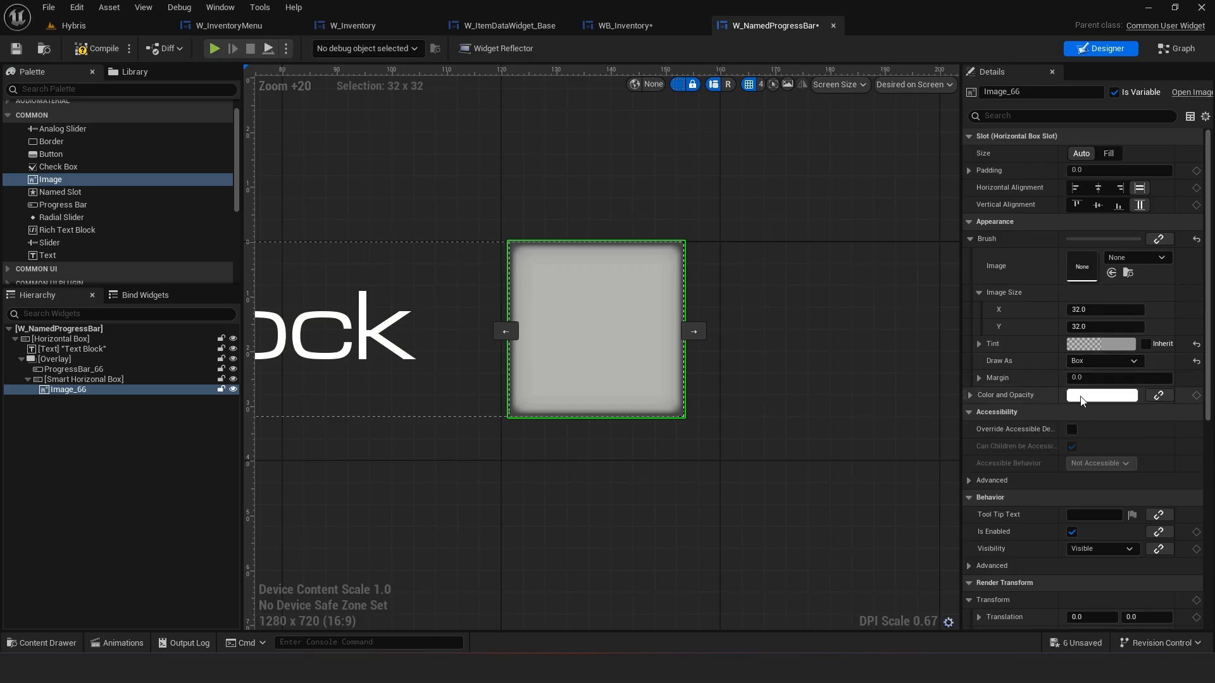
pyautogui.rightClick(1028, 345)
pyautogui.click(1063, 414)
pyautogui.rightClick(1031, 402)
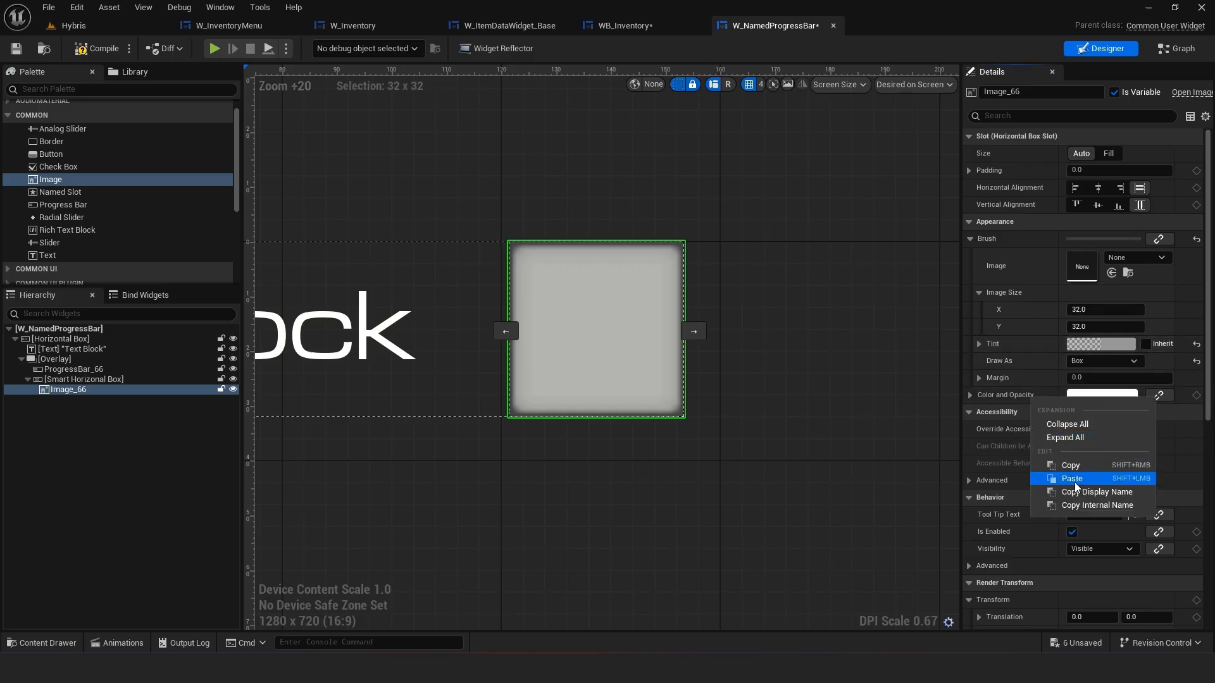
pyautogui.click(1043, 481)
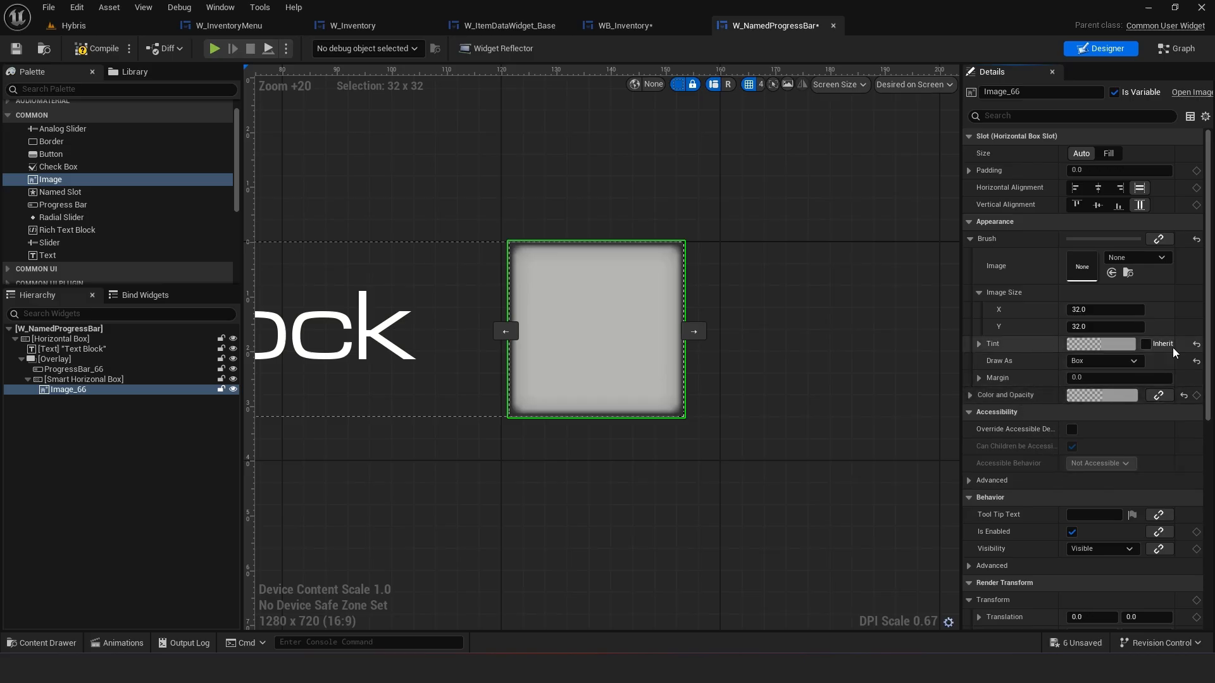
pyautogui.click(1196, 344)
# Duplicate the Image inside the Smart Horizontal Box
pyautogui.click(762, 299)
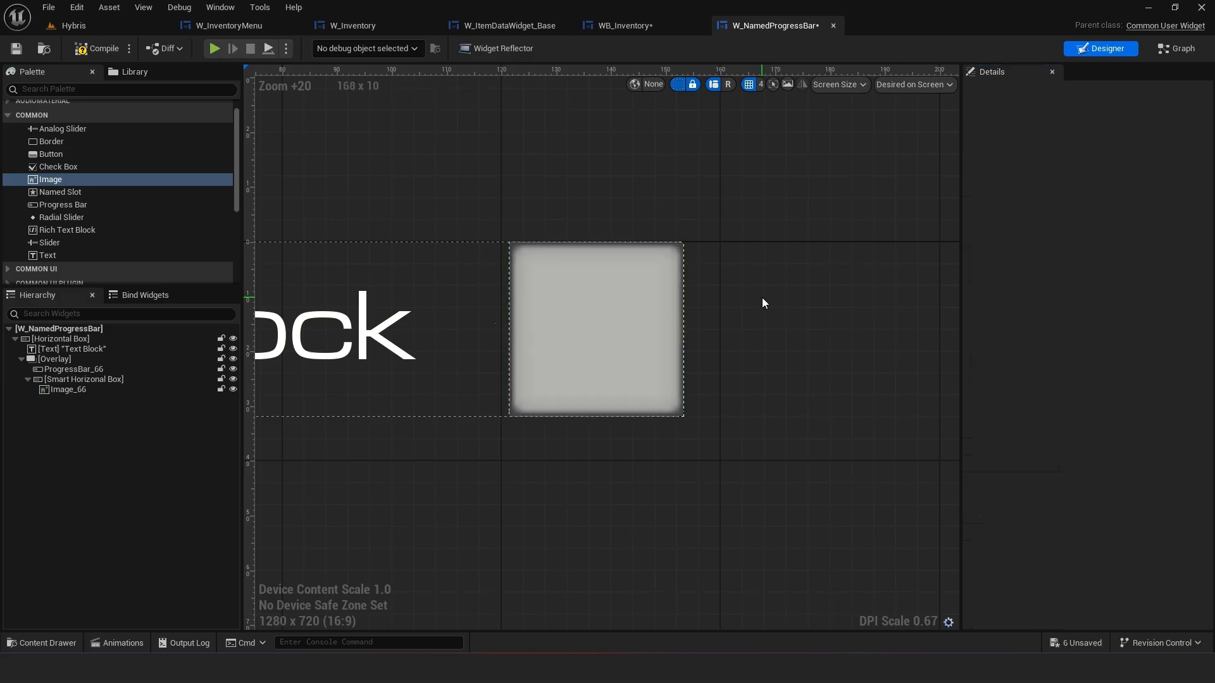
pyautogui.click(636, 303)
pyautogui.rightClick(142, 393)
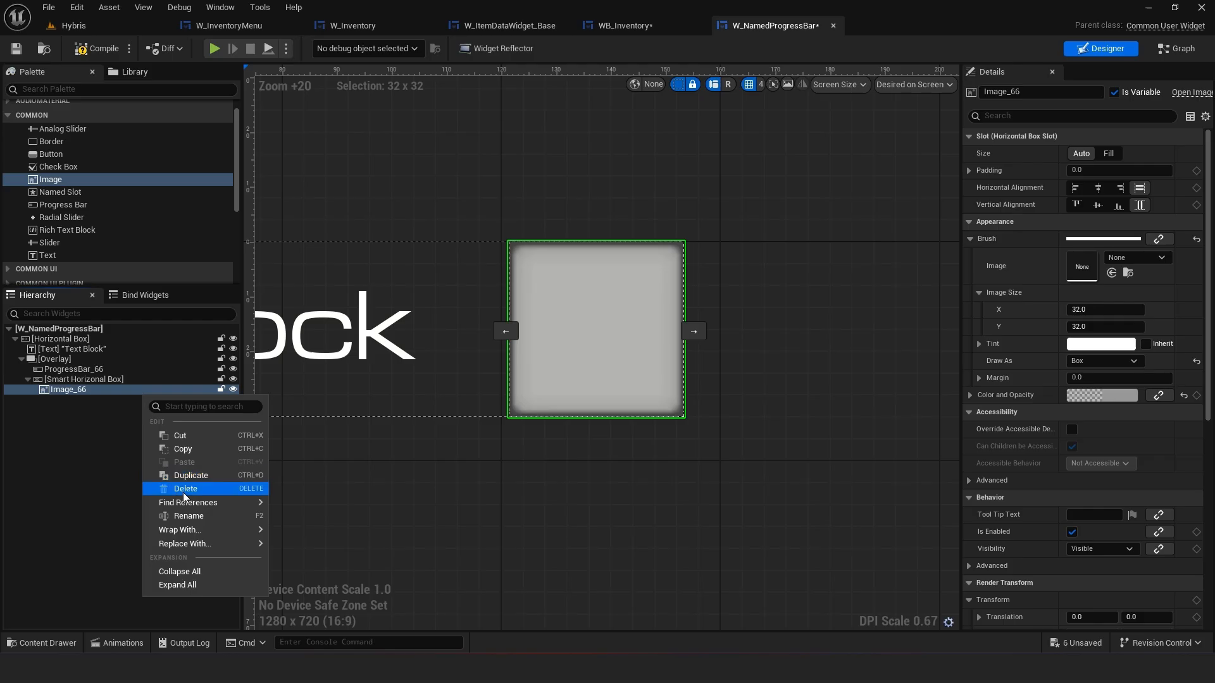
pyautogui.click(190, 476)
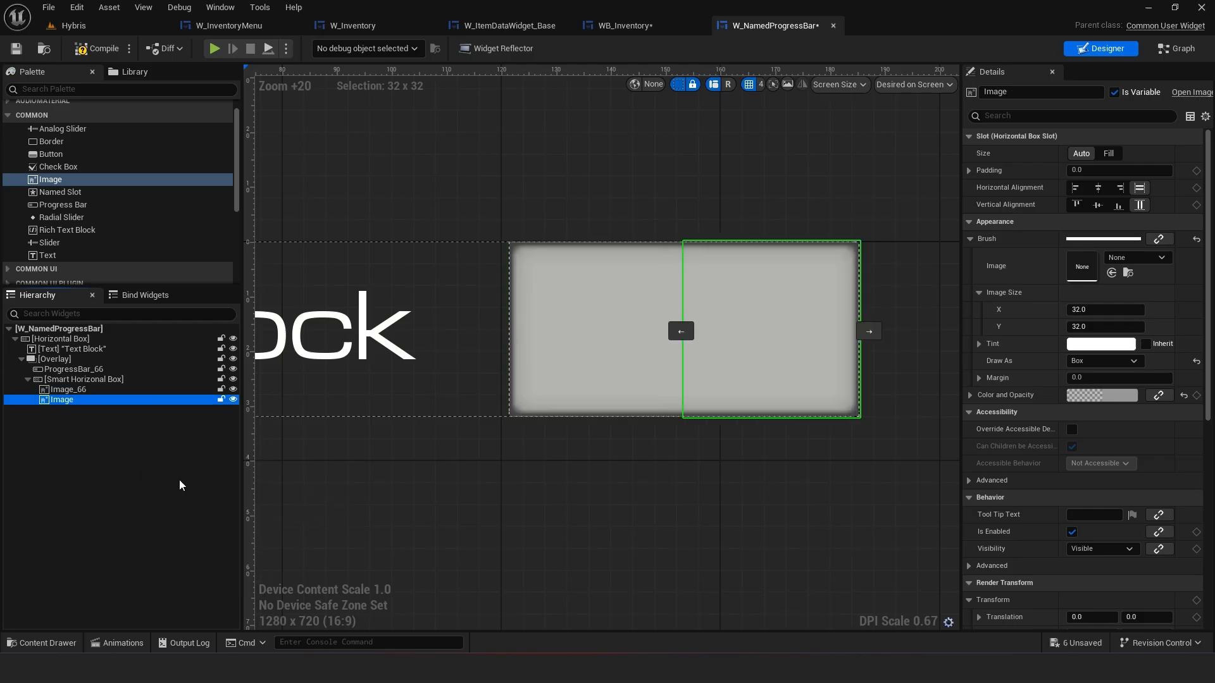
# Hide ProgressBar_66 in the editor so the image segments show on their own
pyautogui.click(70, 390)
pyautogui.click(66, 399)
pyautogui.click(465, 460)
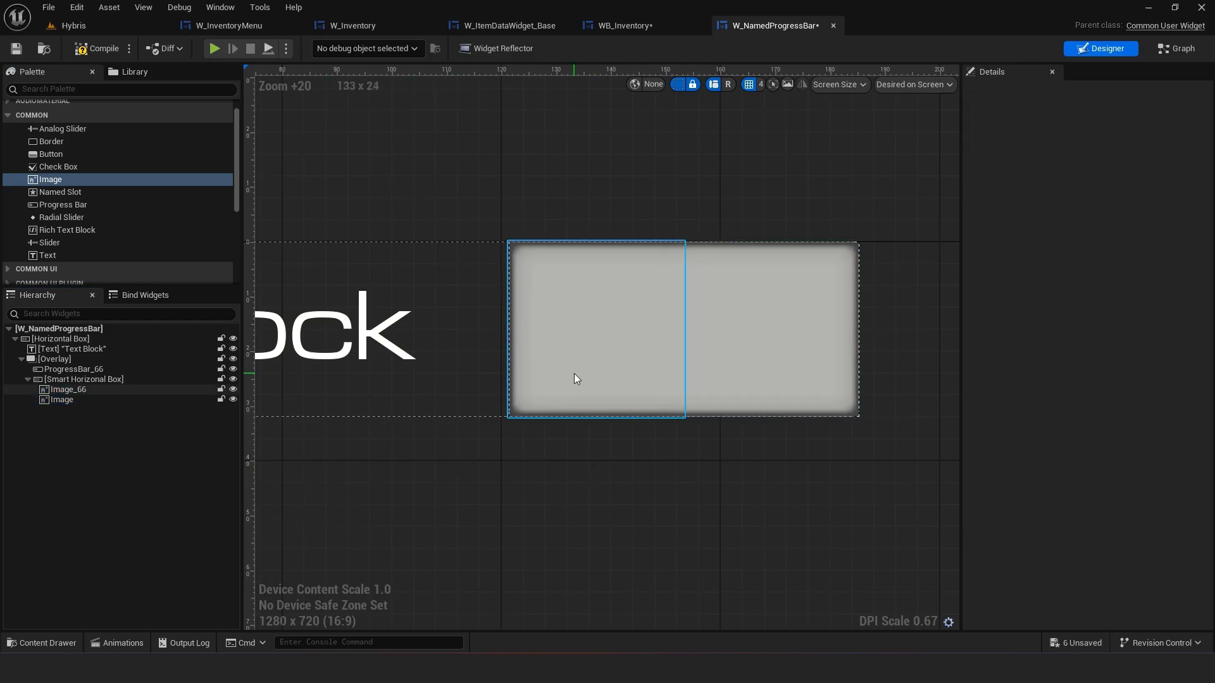
pyautogui.click(63, 369)
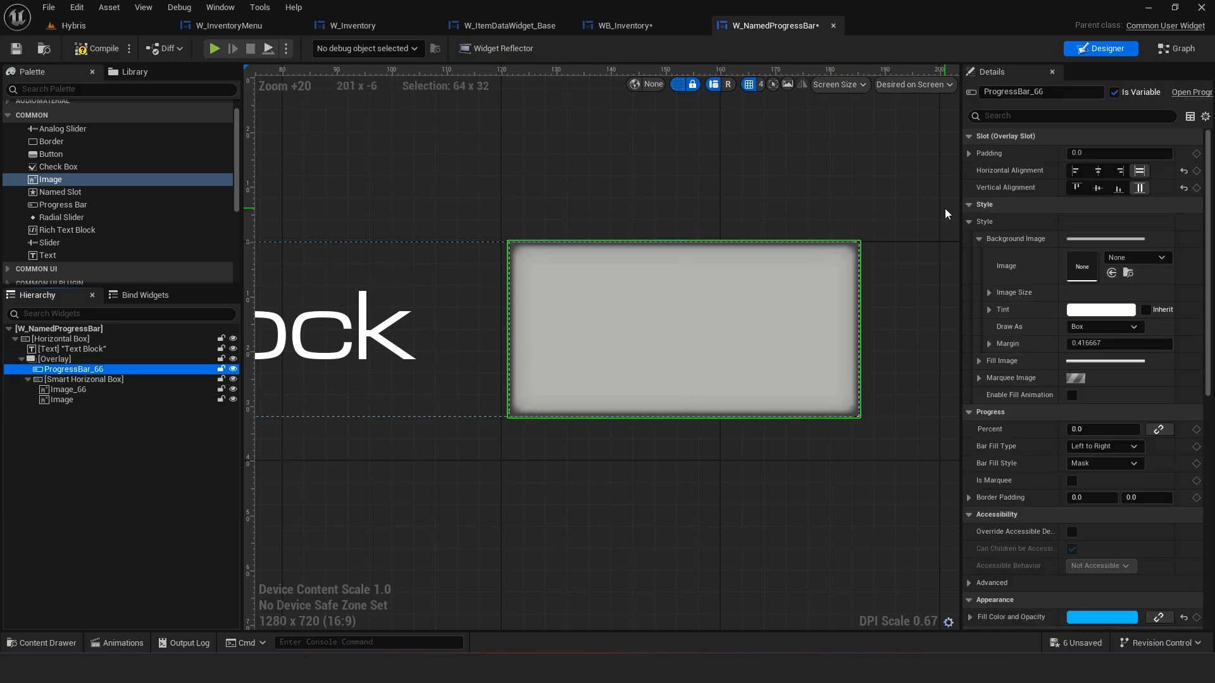
pyautogui.click(233, 372)
# Compare the new image segments with the Damage bar's segment Borders in WB_Inventory
pyautogui.click(553, 446)
pyautogui.click(589, 387)
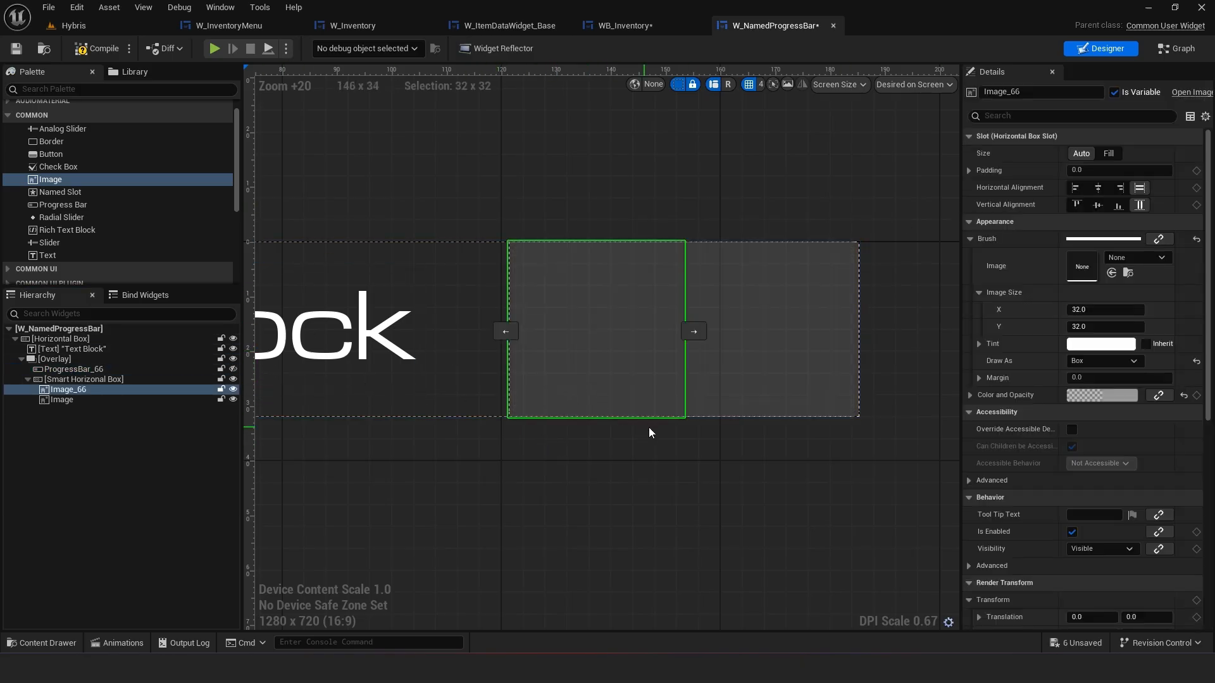
pyautogui.click(650, 428)
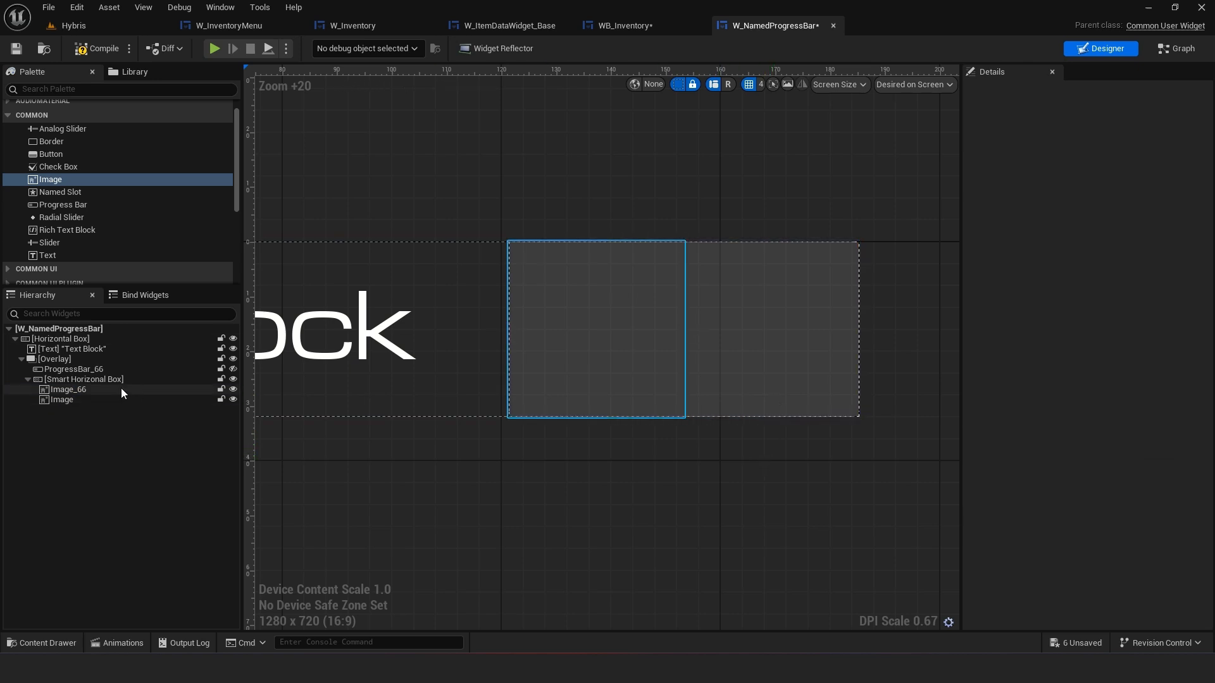
pyautogui.click(759, 350)
pyautogui.scroll(-1, 732, 420)
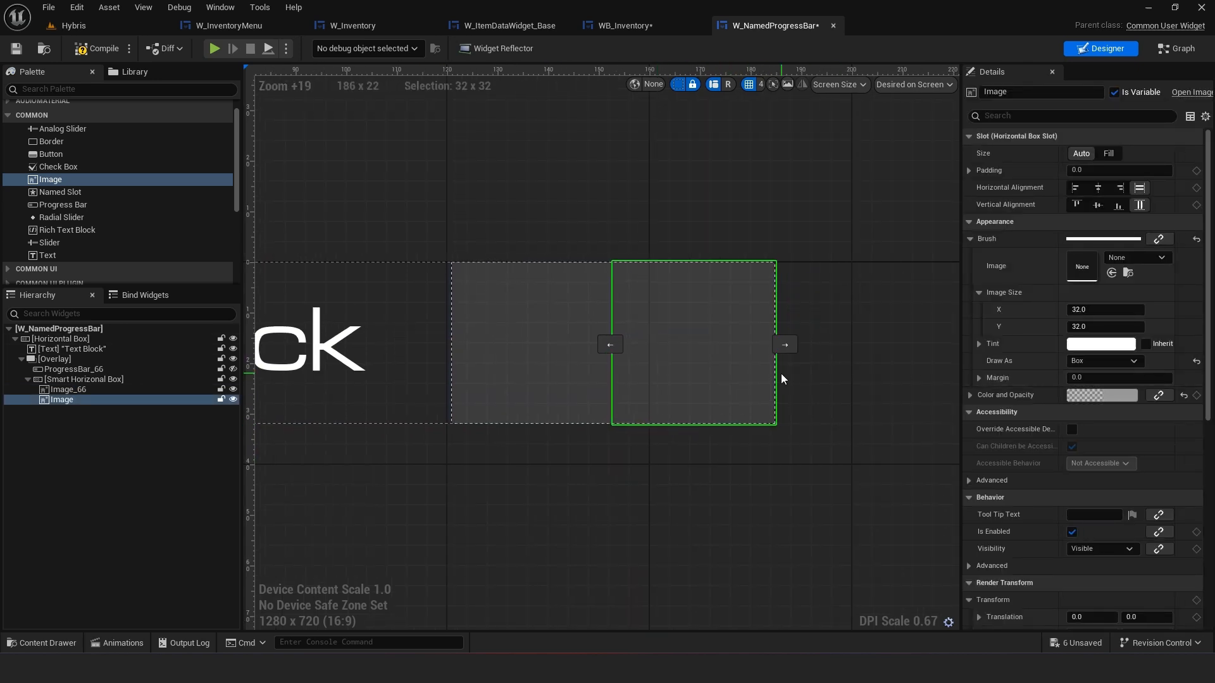
pyautogui.click(970, 239)
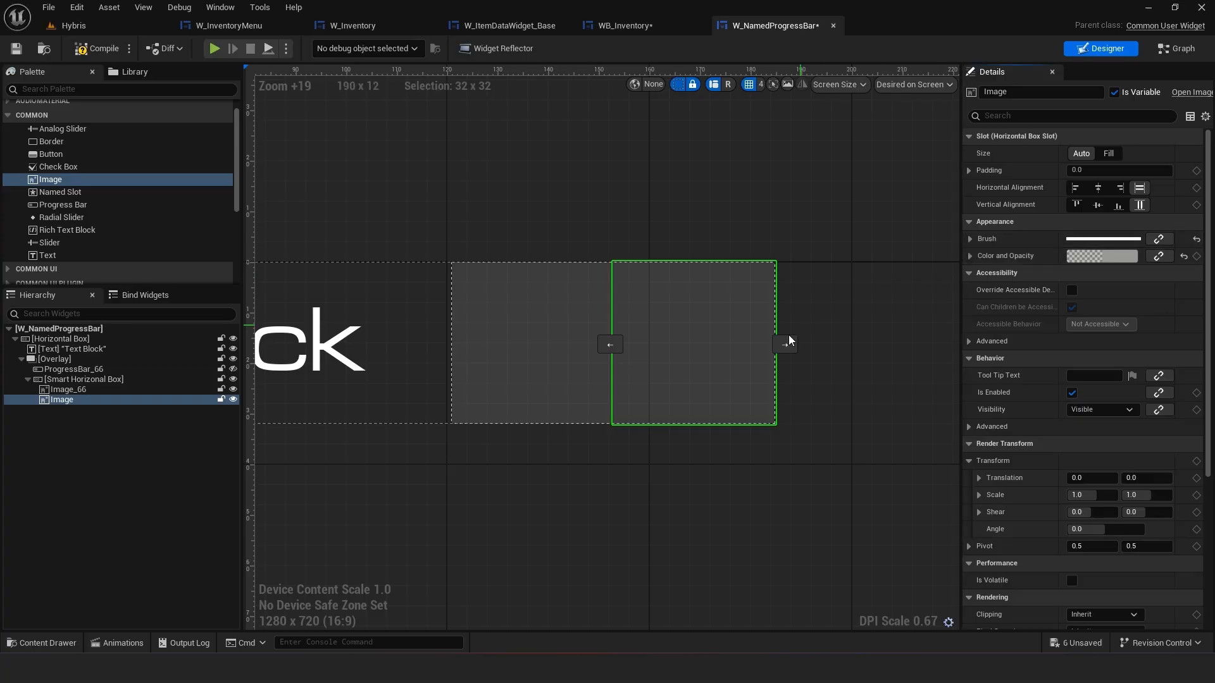
pyautogui.click(575, 384)
pyautogui.click(690, 394)
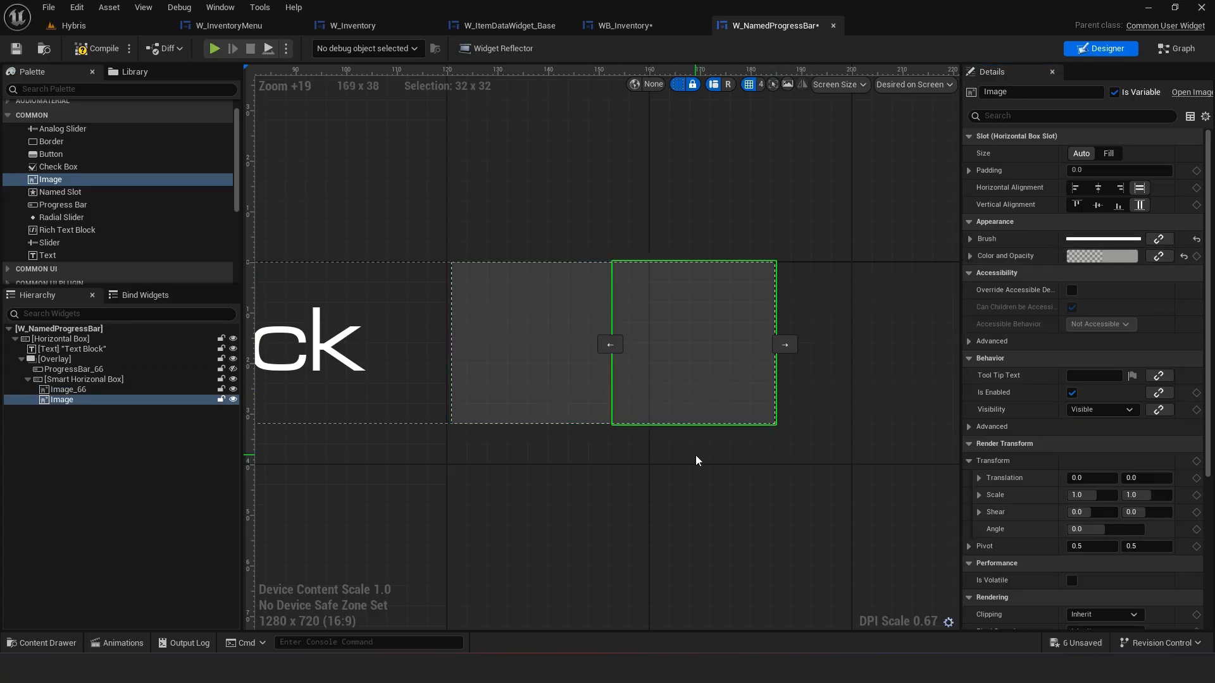
pyautogui.click(629, 24)
pyautogui.click(753, 26)
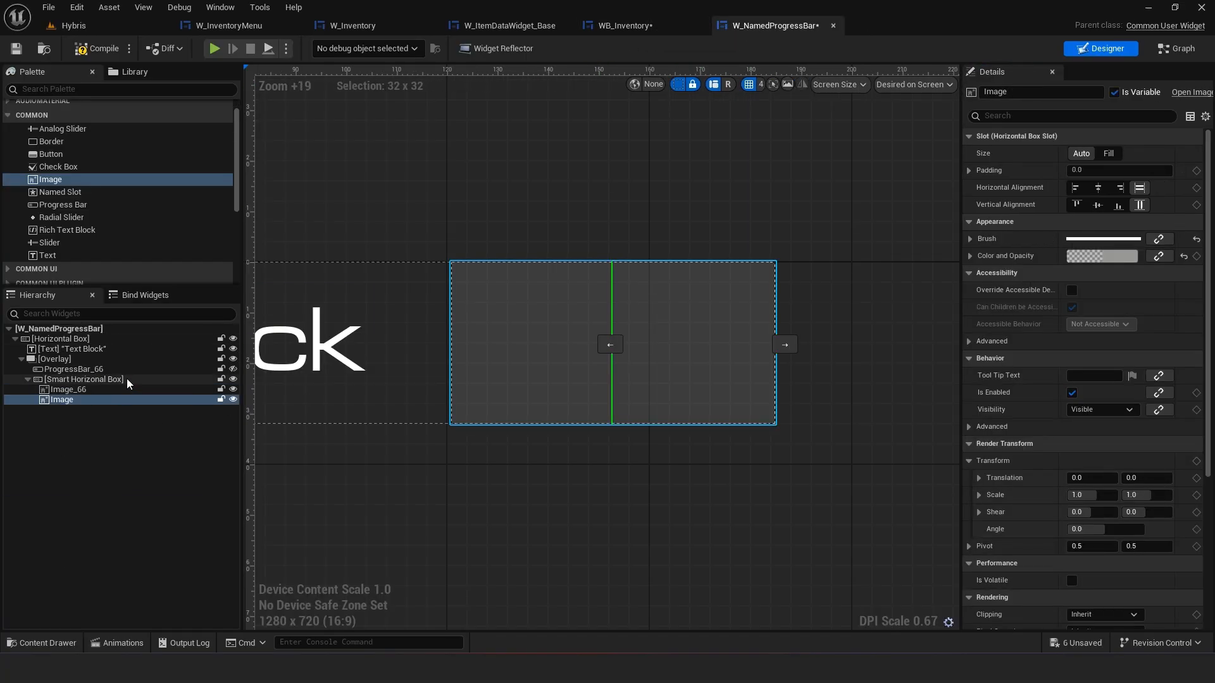
pyautogui.click(671, 24)
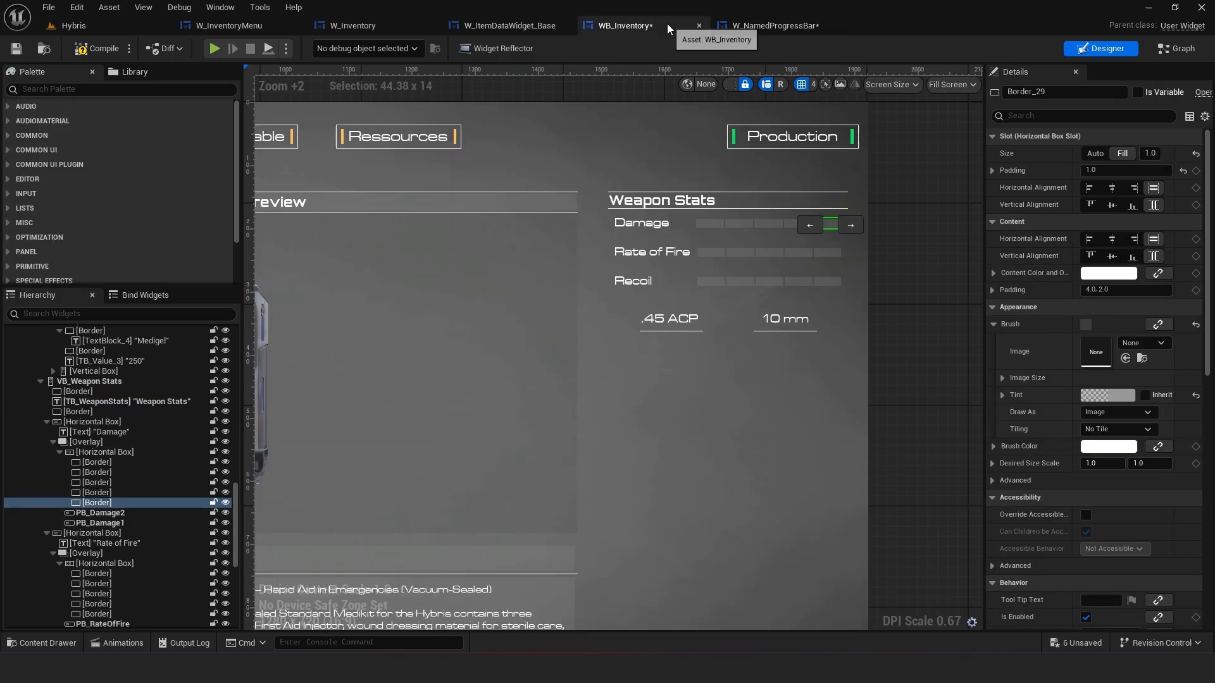
pyautogui.click(895, 287)
pyautogui.click(752, 24)
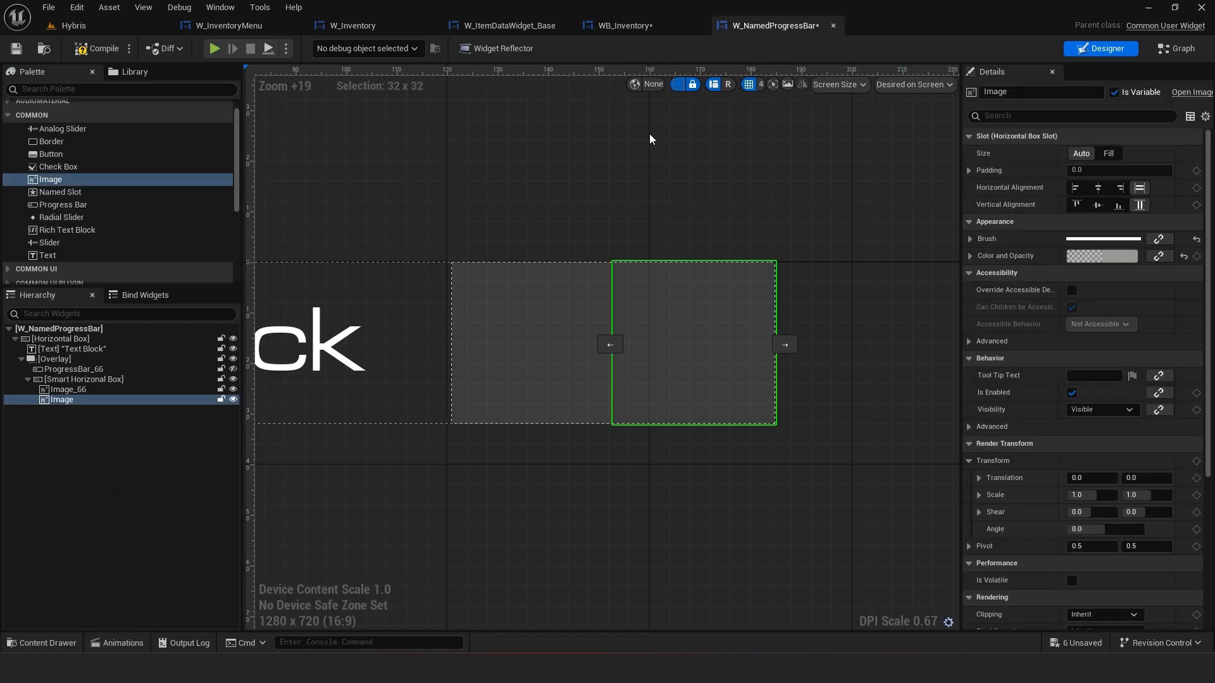
# Duplicate the images until the Smart Horizontal Box holds five image segments
pyautogui.rightClick(130, 400)
pyautogui.click(170, 482)
pyautogui.keyDown('ctrl'); pyautogui.click(107, 399); pyautogui.keyUp('ctrl')
pyautogui.rightClick(107, 398)
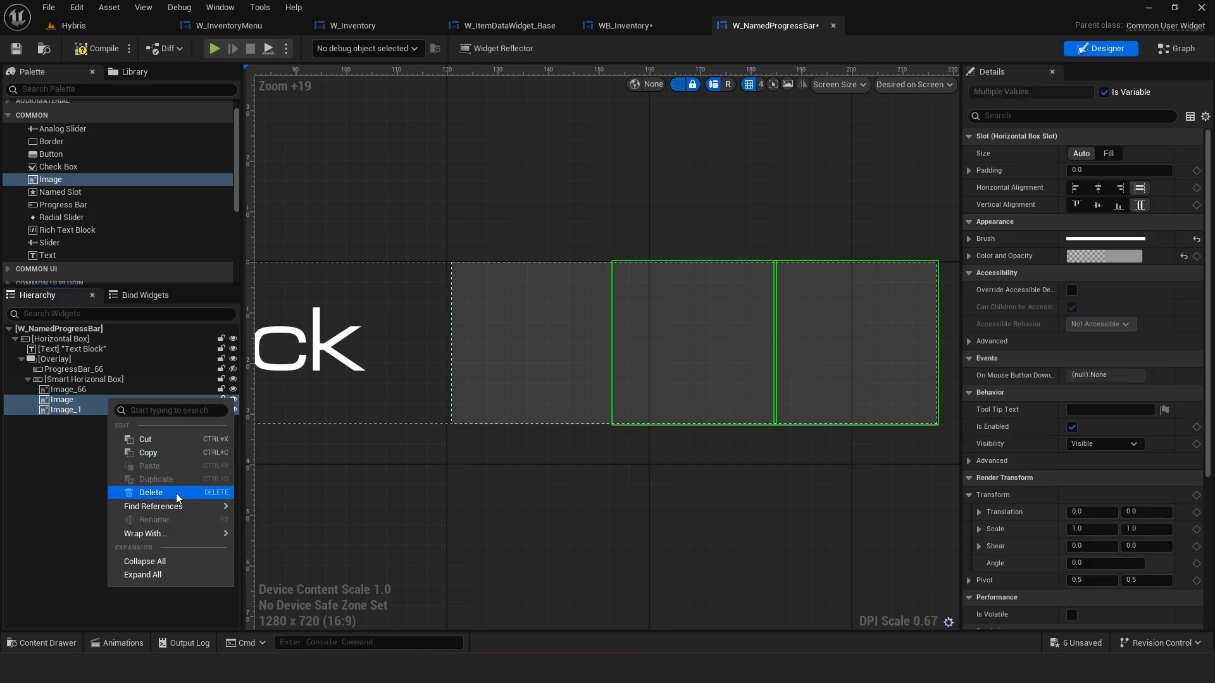
pyautogui.click(75, 408)
pyautogui.rightClick(75, 410)
pyautogui.click(119, 486)
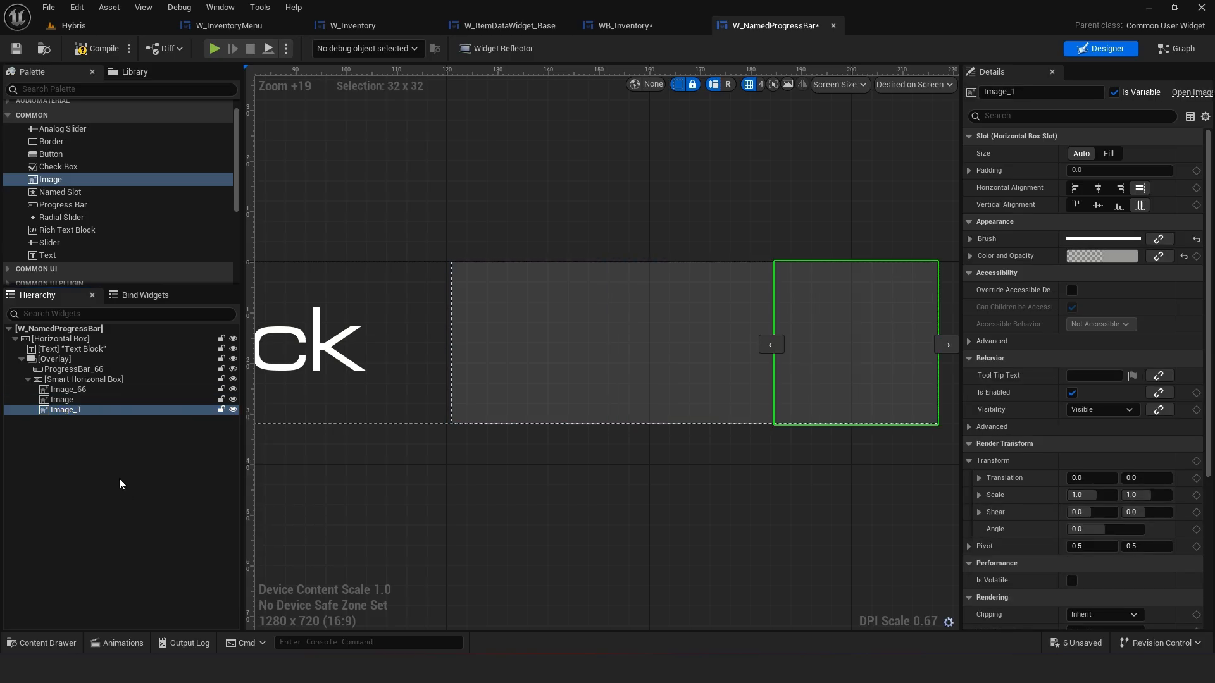
pyautogui.rightClick(90, 422)
pyautogui.click(85, 424)
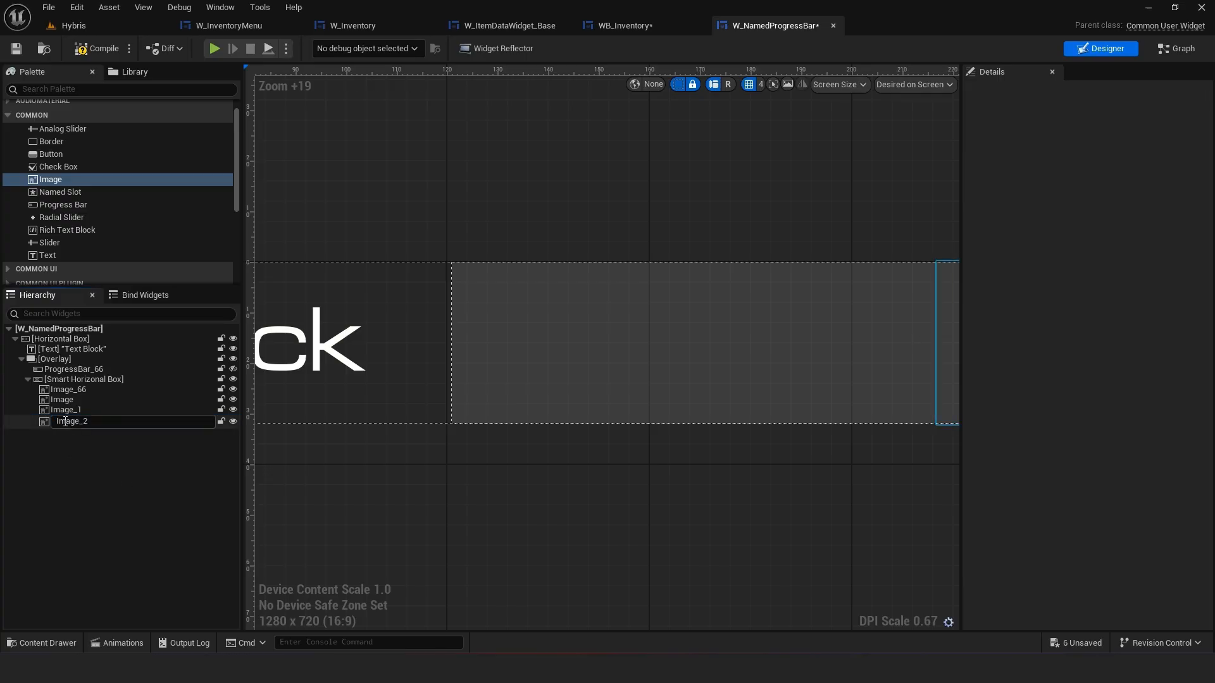
pyautogui.rightClick(45, 420)
pyautogui.click(89, 499)
# Select all five images and set their slot size to Fill
pyautogui.scroll(-4, 605, 459)
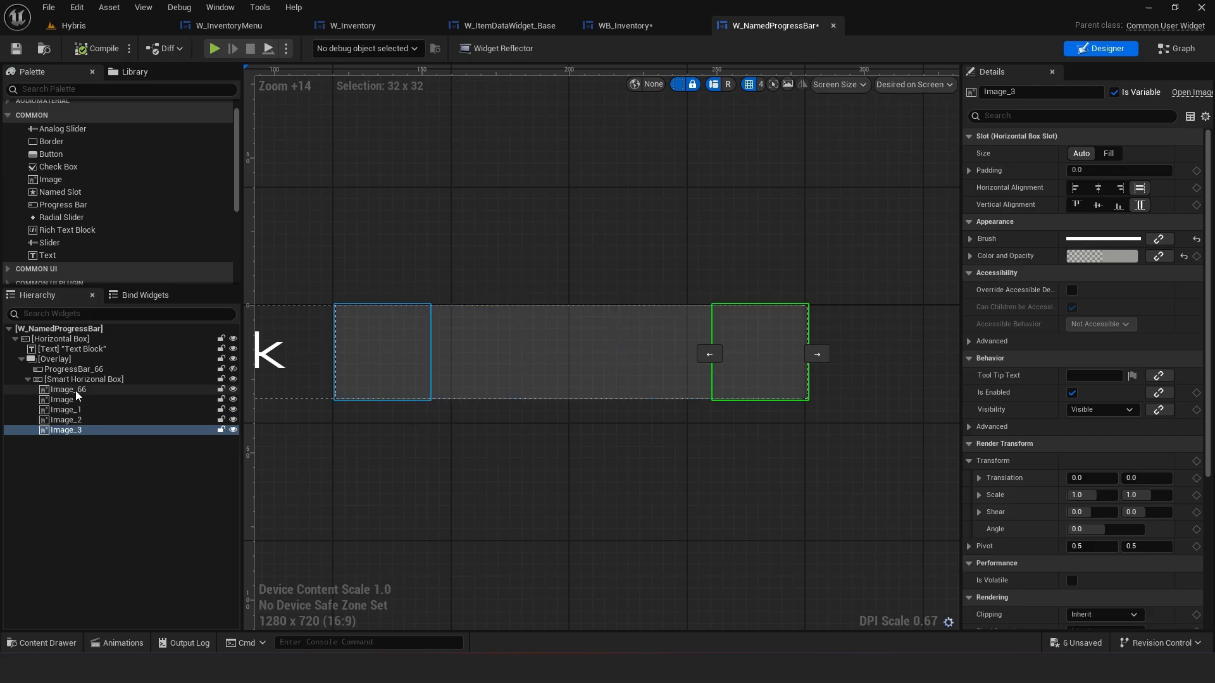
pyautogui.scroll(-3, 386, 374)
pyautogui.moveTo(420, 378); pyautogui.dragTo(523, 378, button='right')
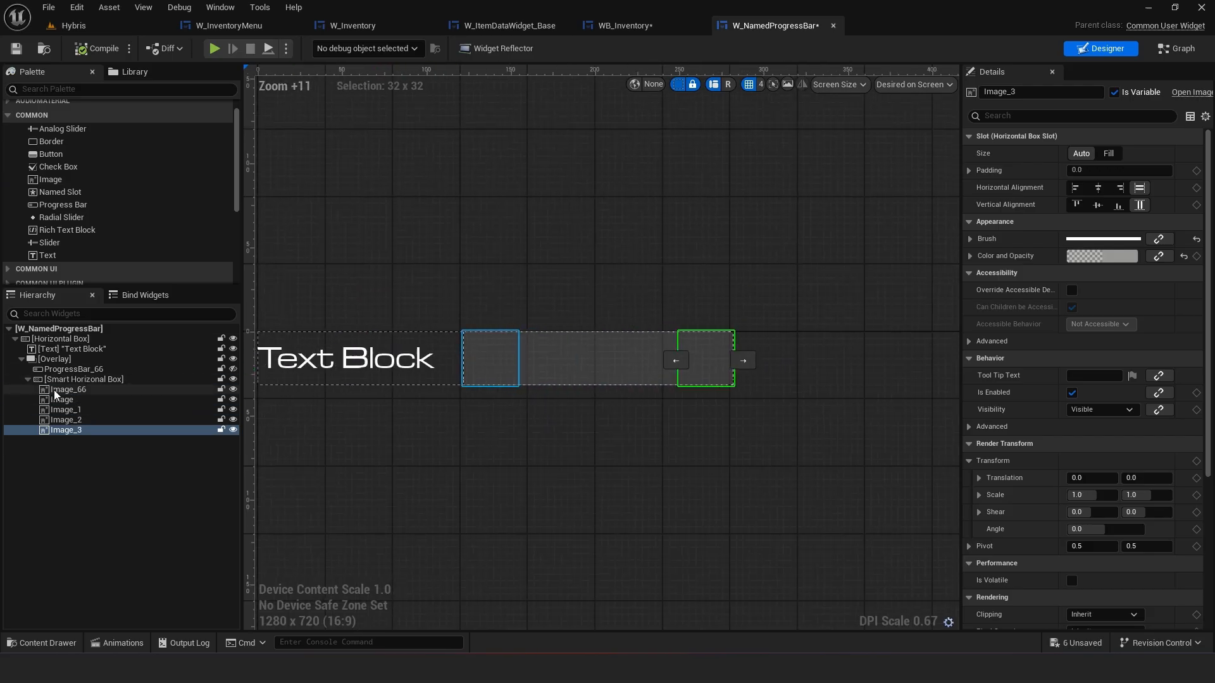
pyautogui.click(56, 391)
pyautogui.keyDown('shift'); pyautogui.click(79, 429); pyautogui.keyUp('shift')
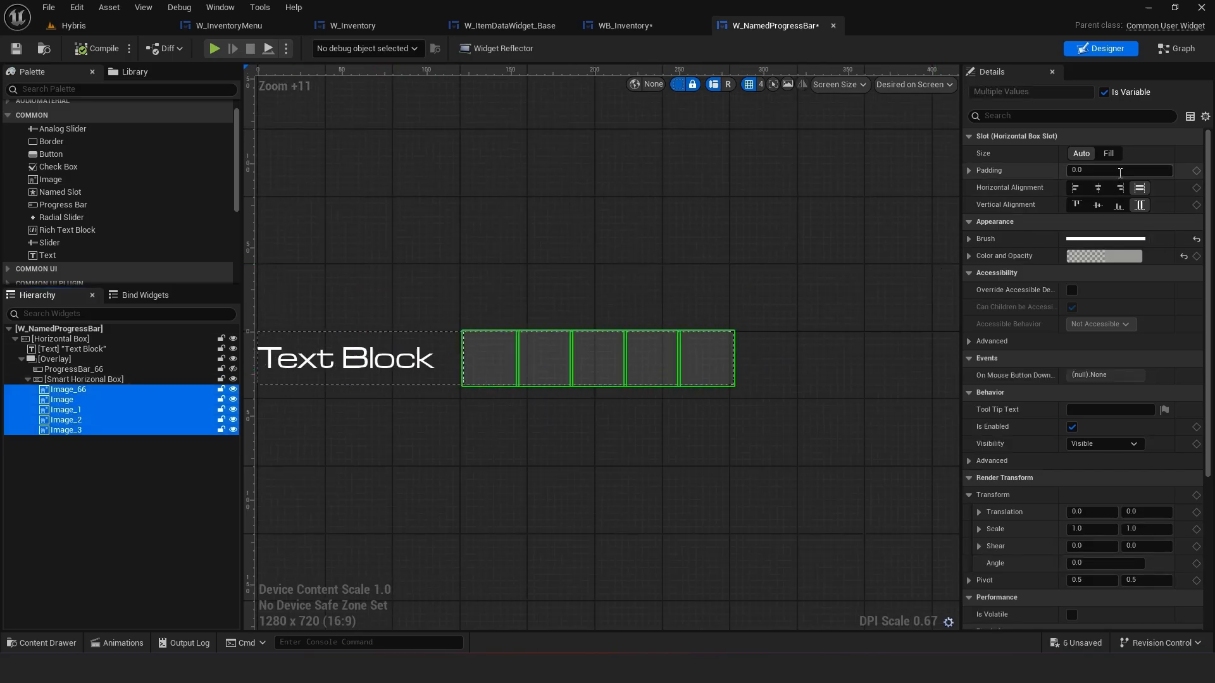
pyautogui.click(1109, 153)
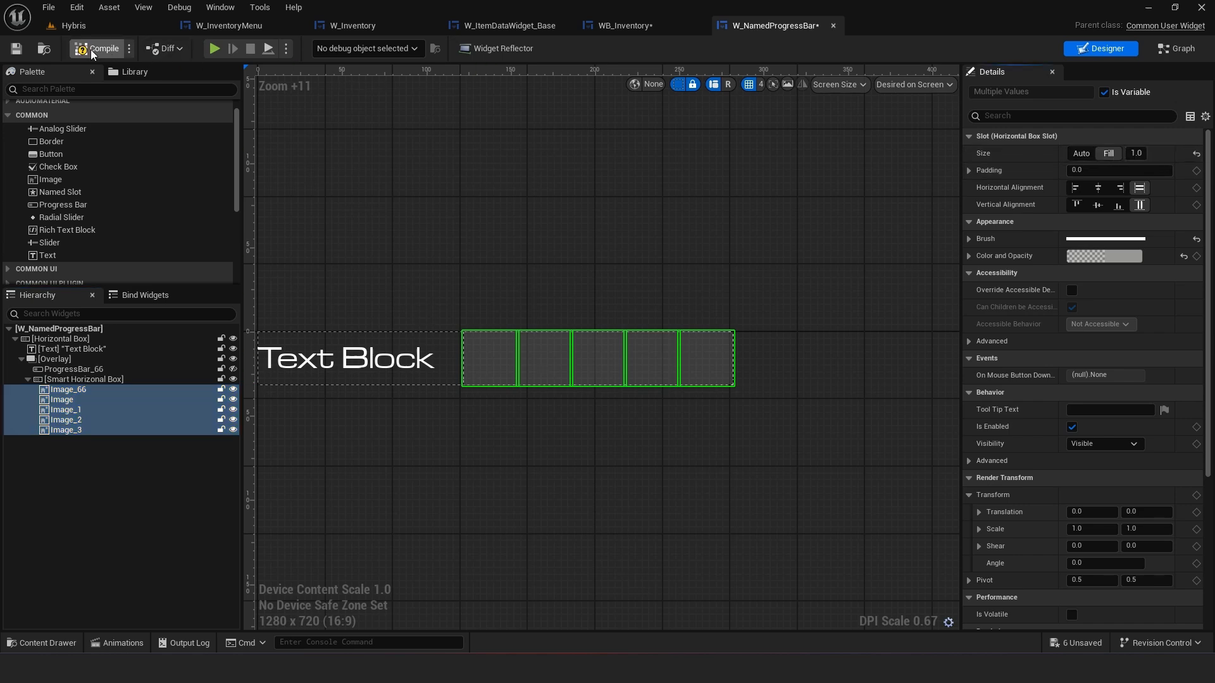
# Update the Smart Horizontal Box container and save the widget
pyautogui.click(95, 380)
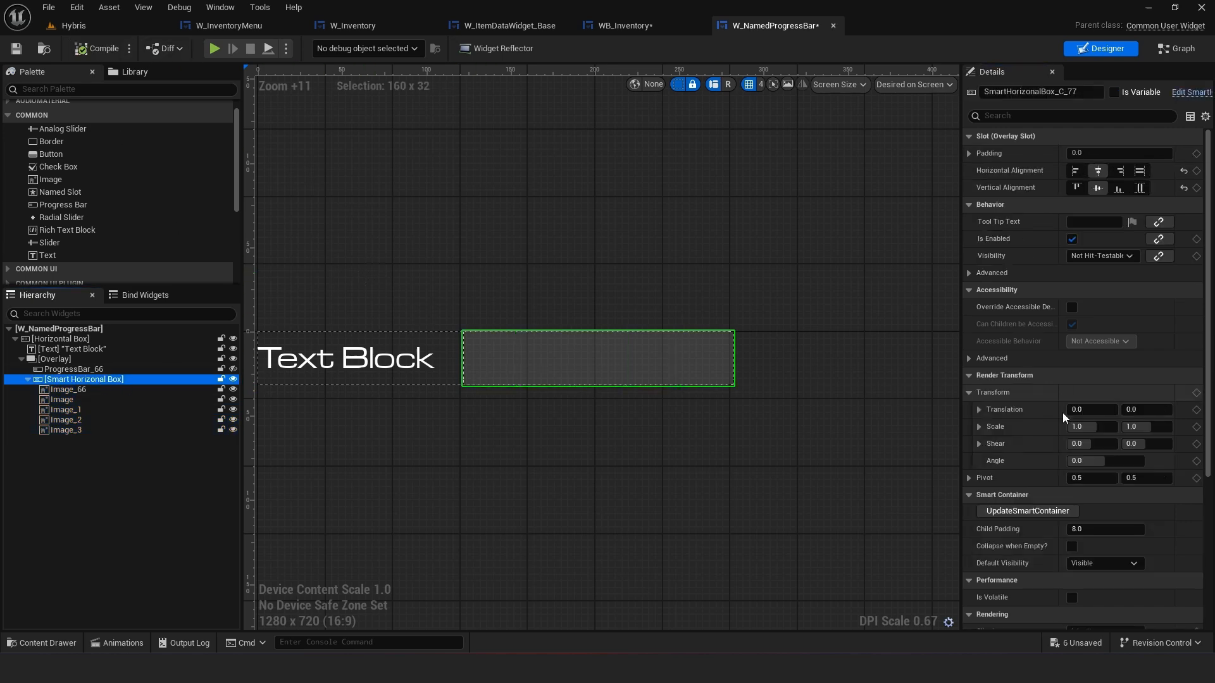
pyautogui.click(1028, 511)
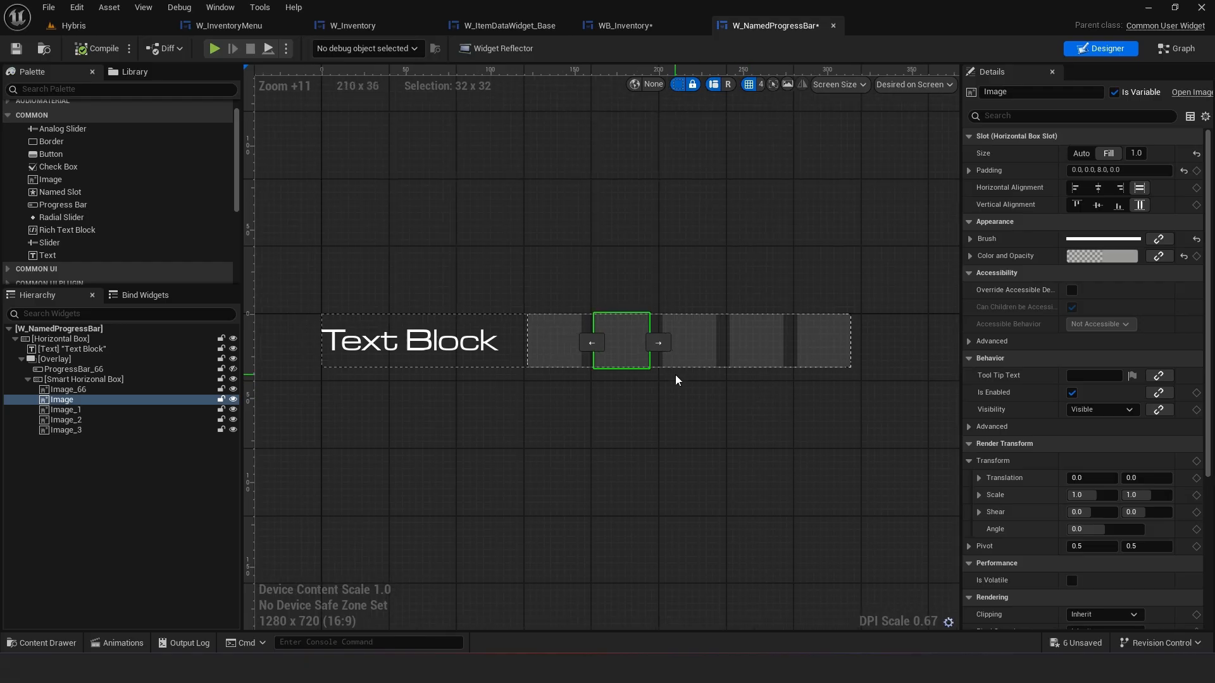
pyautogui.hotkey('ctrl', 's')
pyautogui.scroll(2, 452, 276)
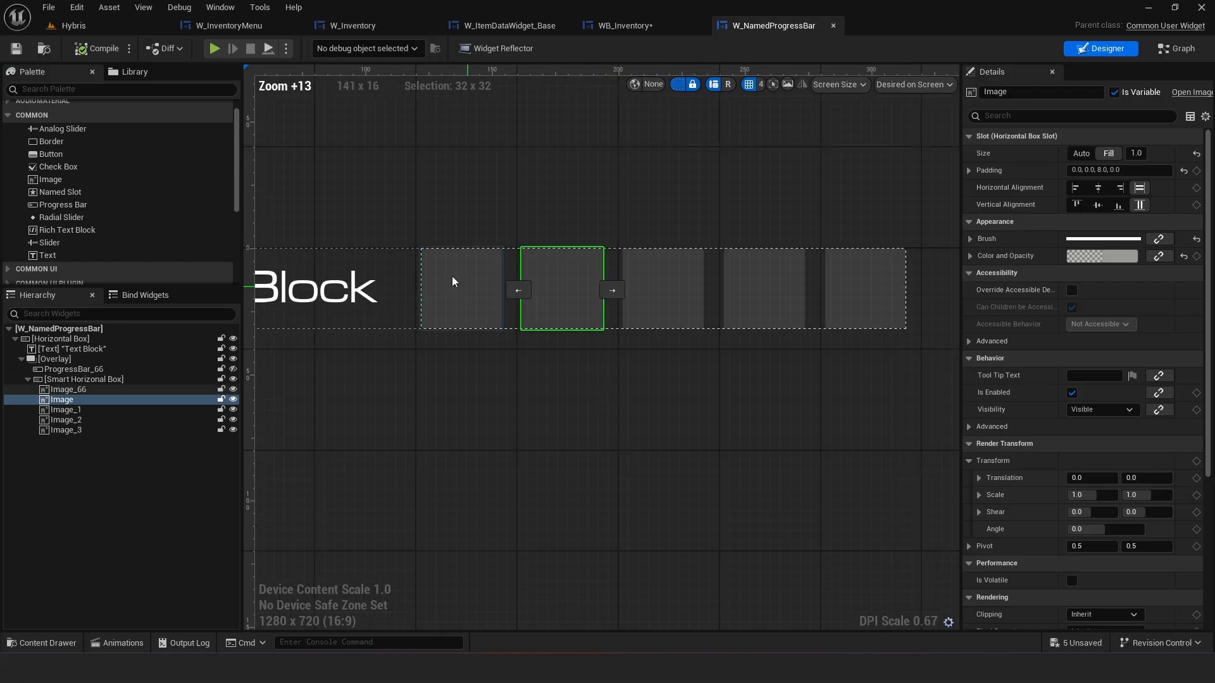
pyautogui.scroll(-2, 701, 363)
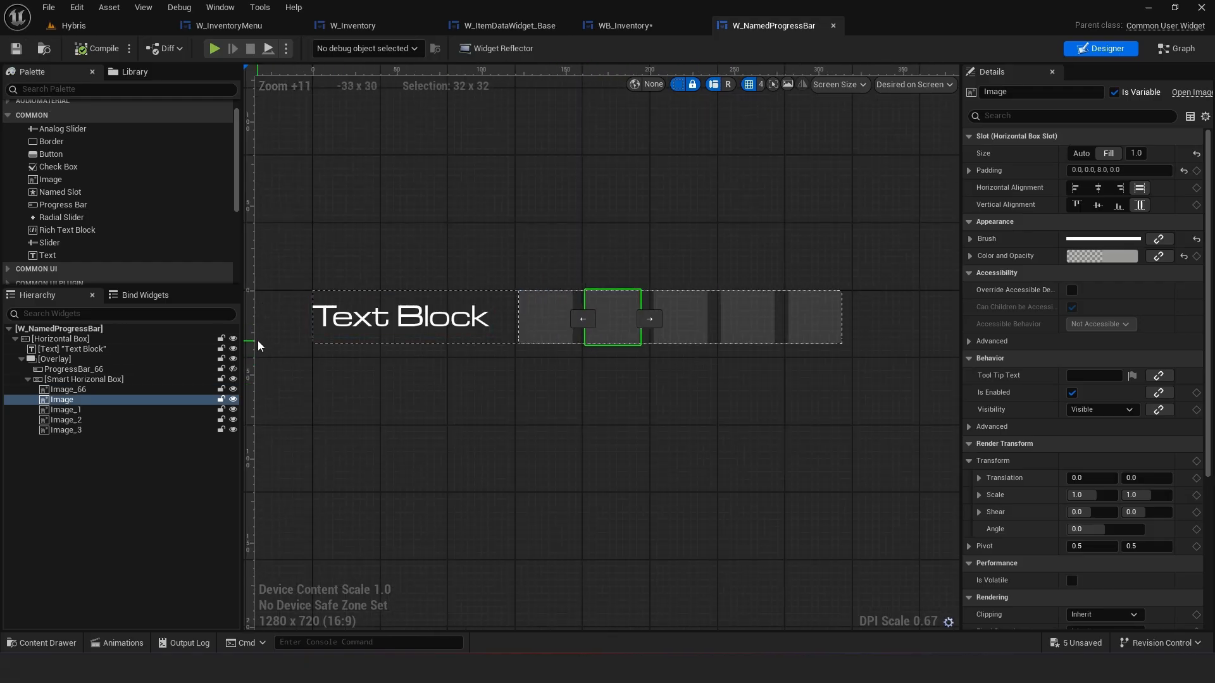
# Check the spacing of the Damage bar's segment Borders in WB_Inventory against the new segments
pyautogui.click(100, 380)
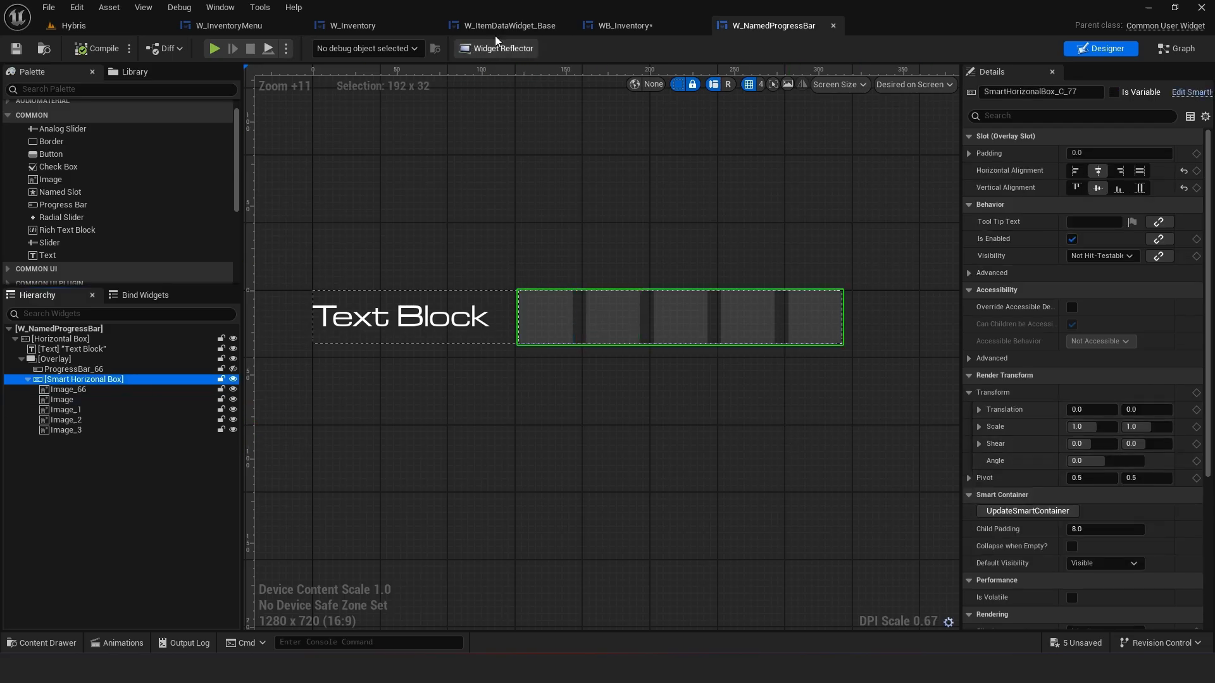
pyautogui.click(626, 25)
pyautogui.click(738, 224)
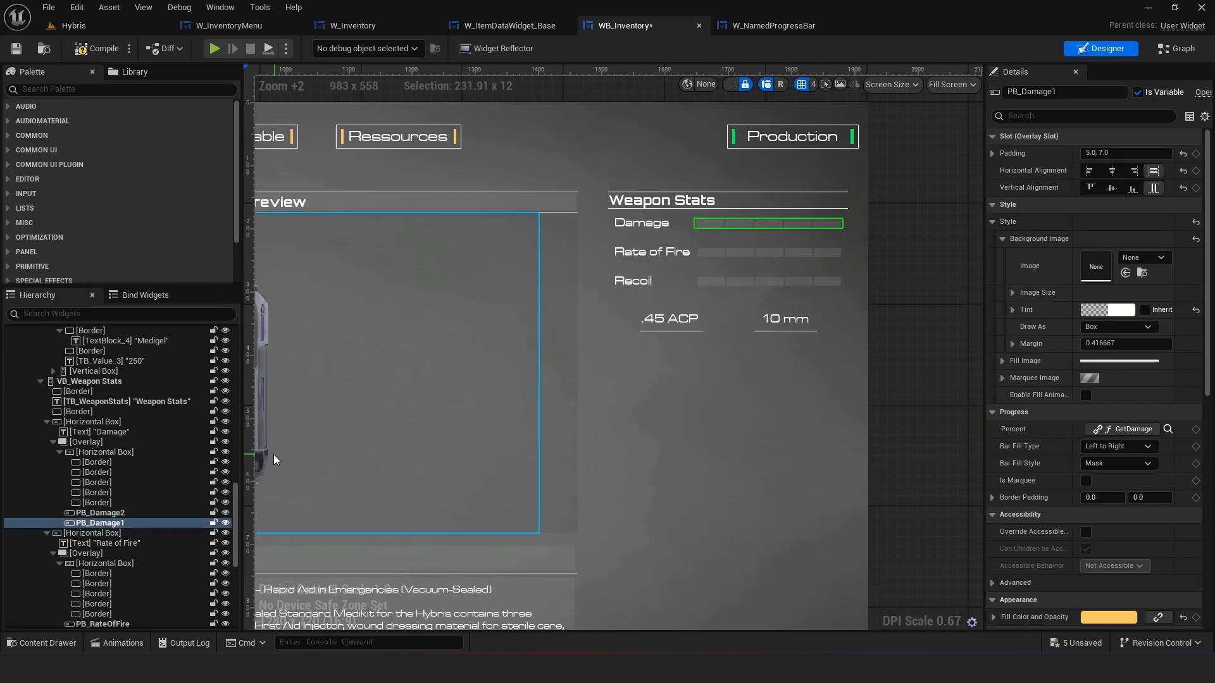
pyautogui.click(102, 463)
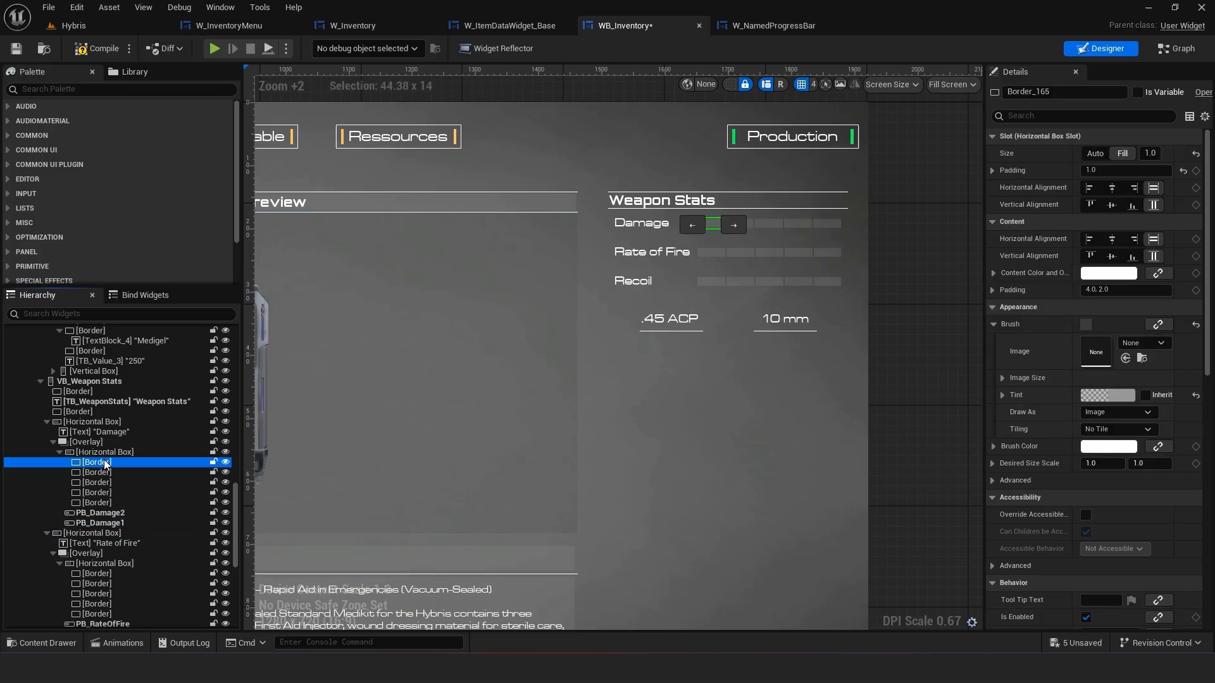
pyautogui.click(767, 26)
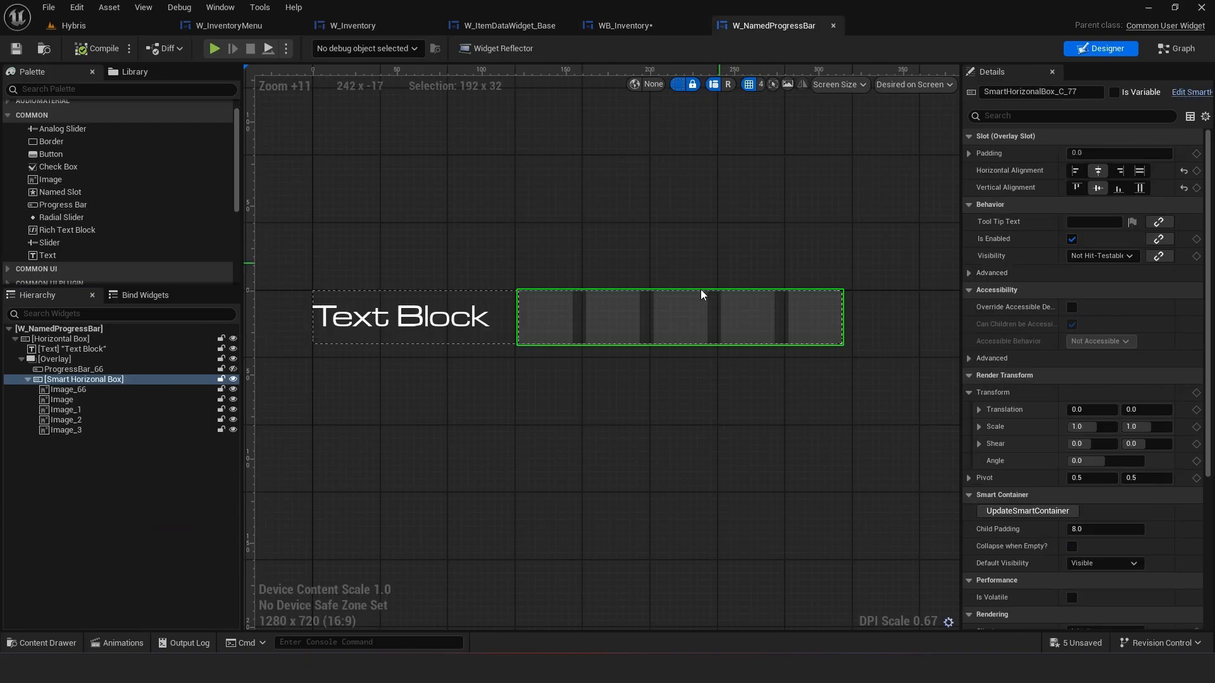
# Set the Smart Horizontal Box's Child Padding to 2, update the container and save the widget
pyautogui.click(1095, 529)
pyautogui.write('2')
pyautogui.press('Return')
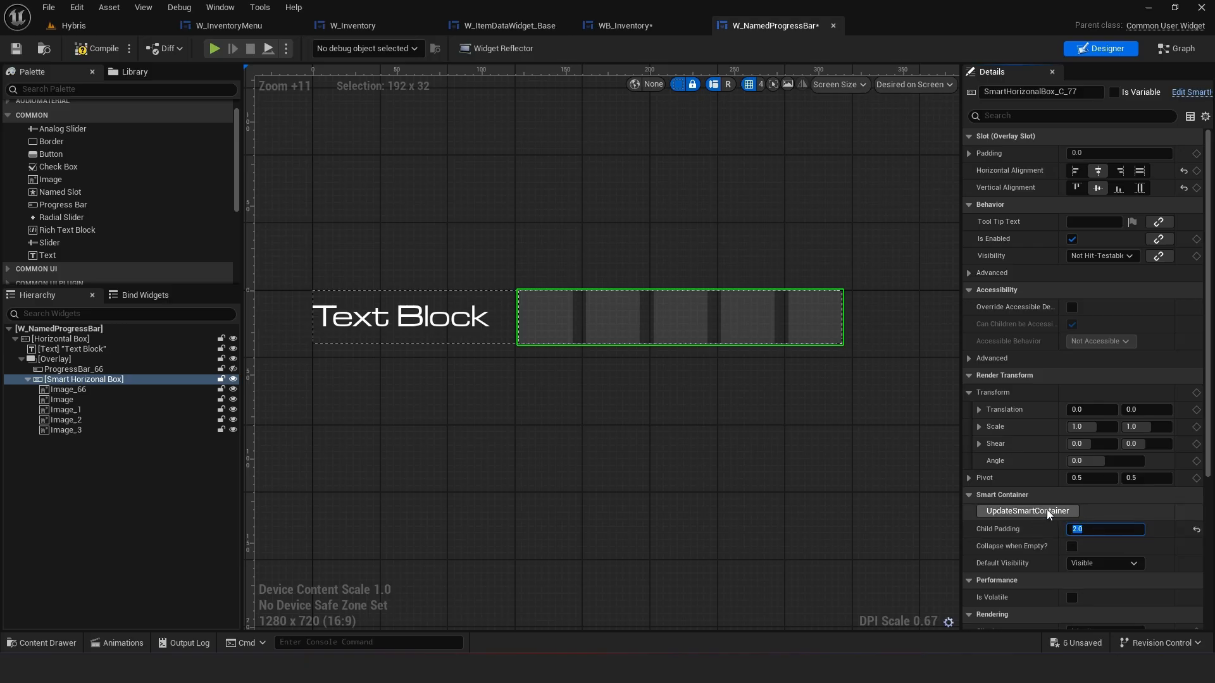
pyautogui.click(1046, 510)
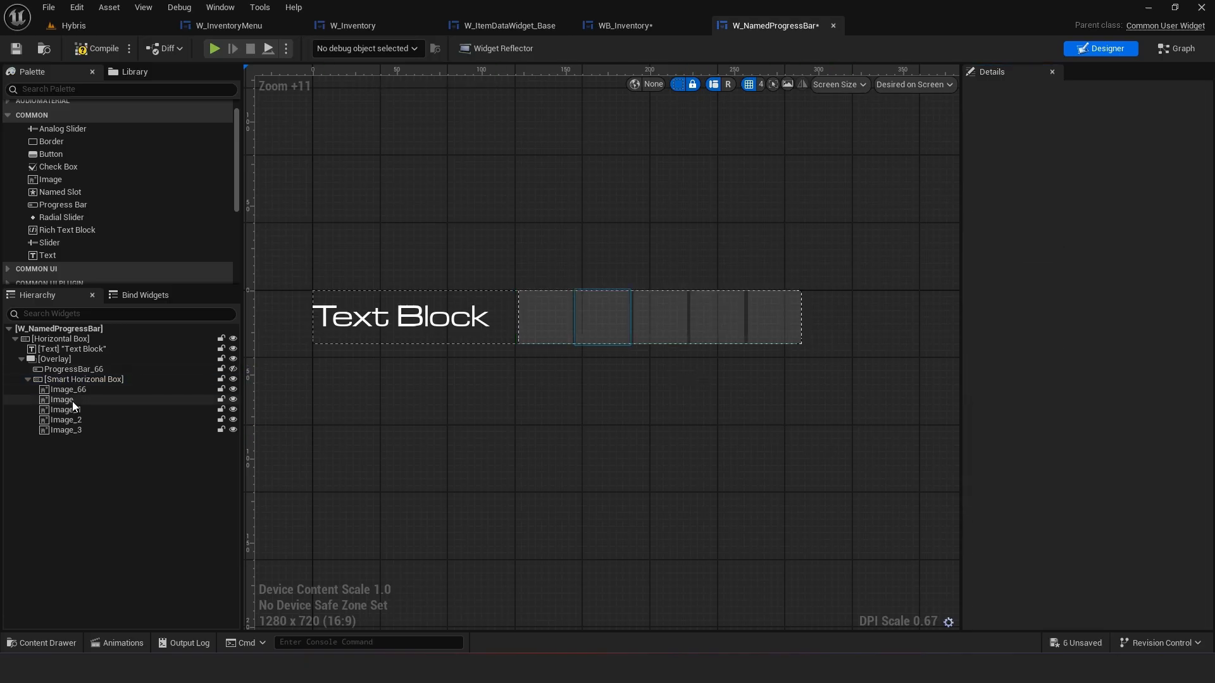
pyautogui.click(29, 48)
pyautogui.click(648, 29)
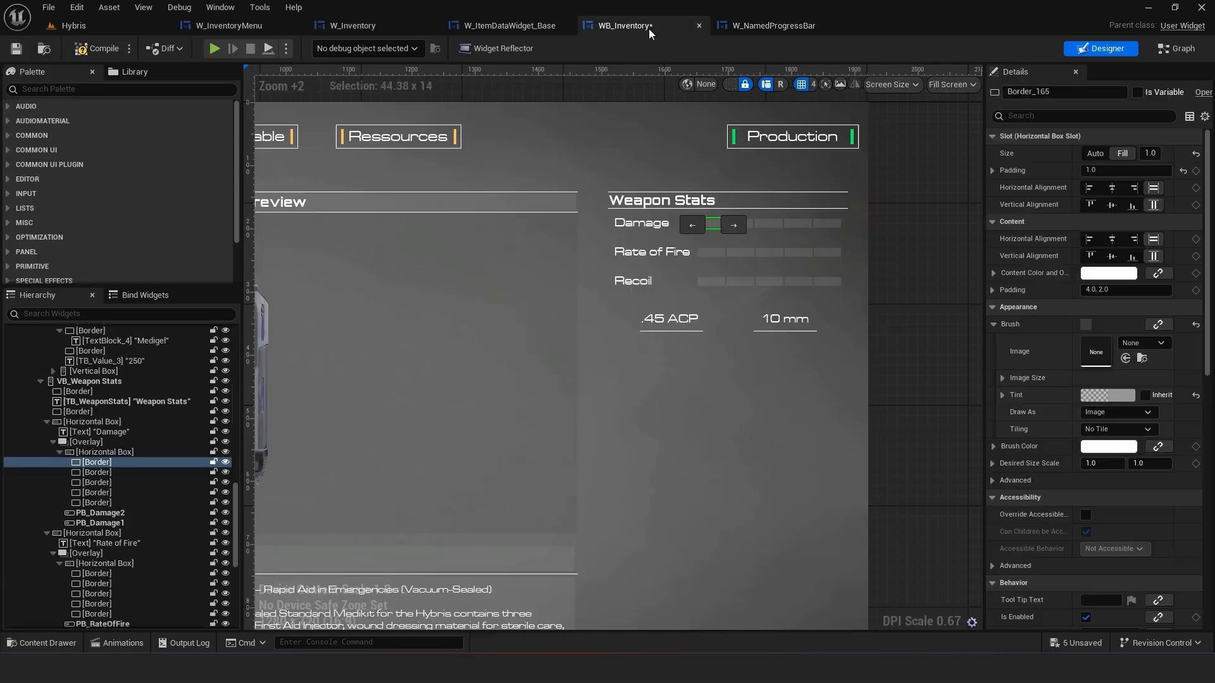
pyautogui.click(783, 26)
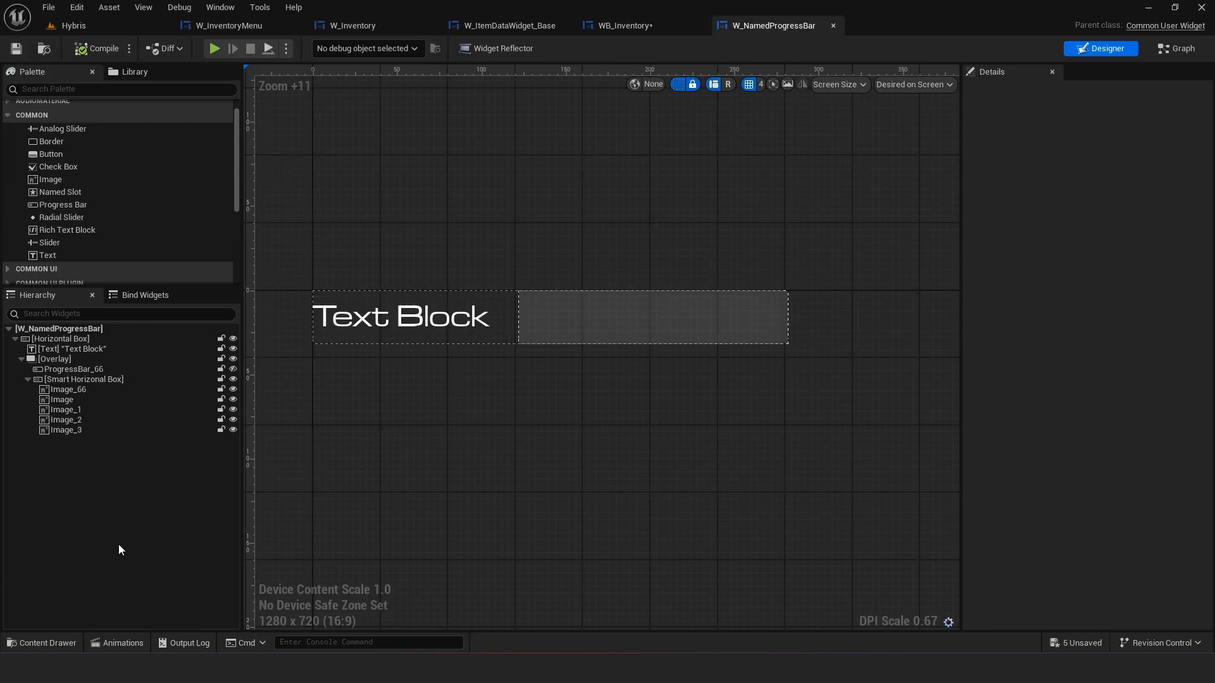
pyautogui.click(50, 643)
pyautogui.click(407, 537)
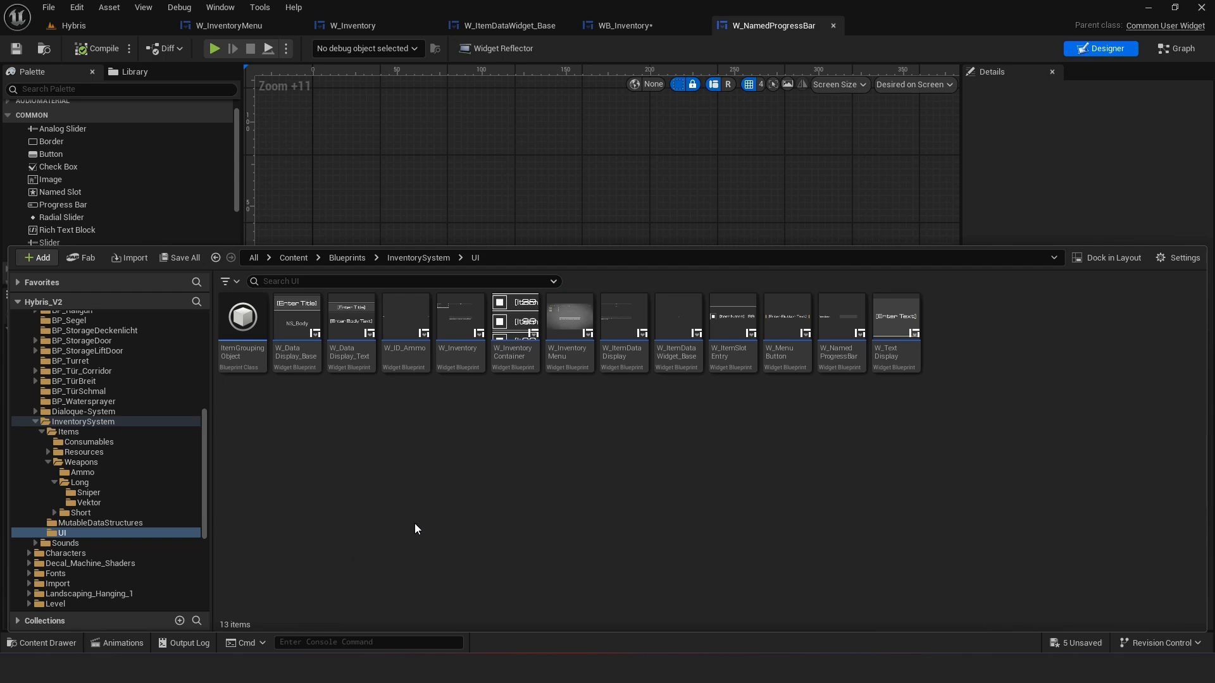
pyautogui.click(617, 25)
pyautogui.click(42, 643)
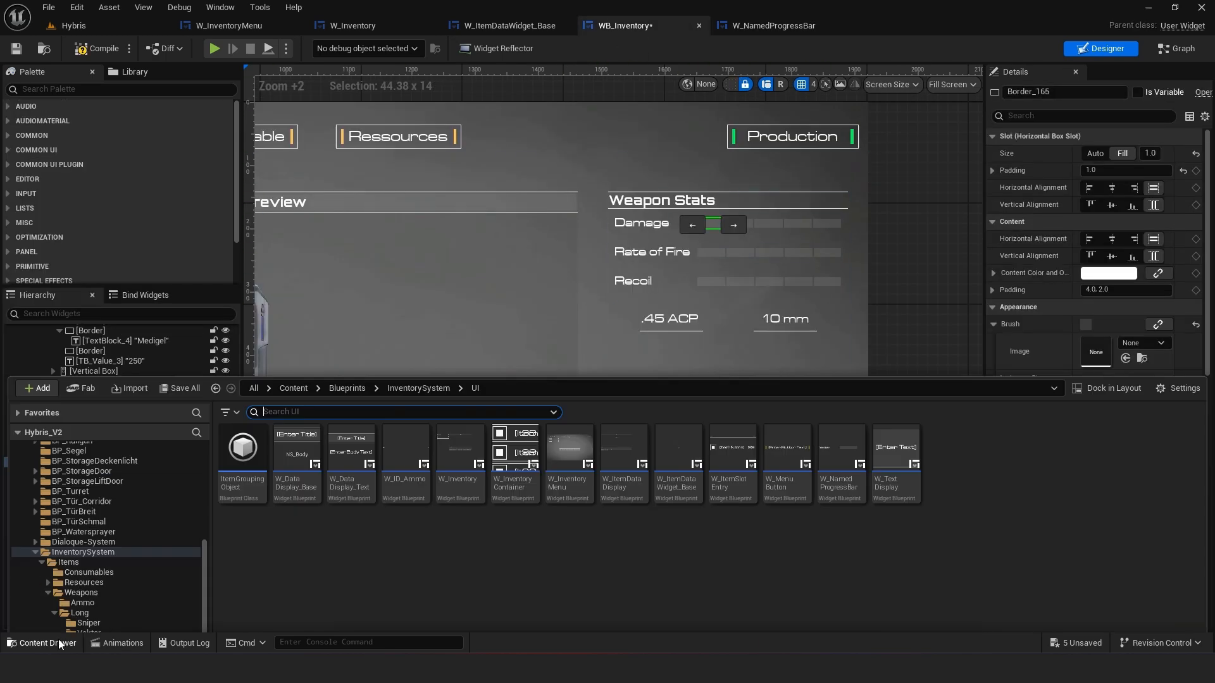
pyautogui.rightClick(742, 471)
pyautogui.moveTo(846, 600)
pyautogui.scroll(-2, 845, 600)
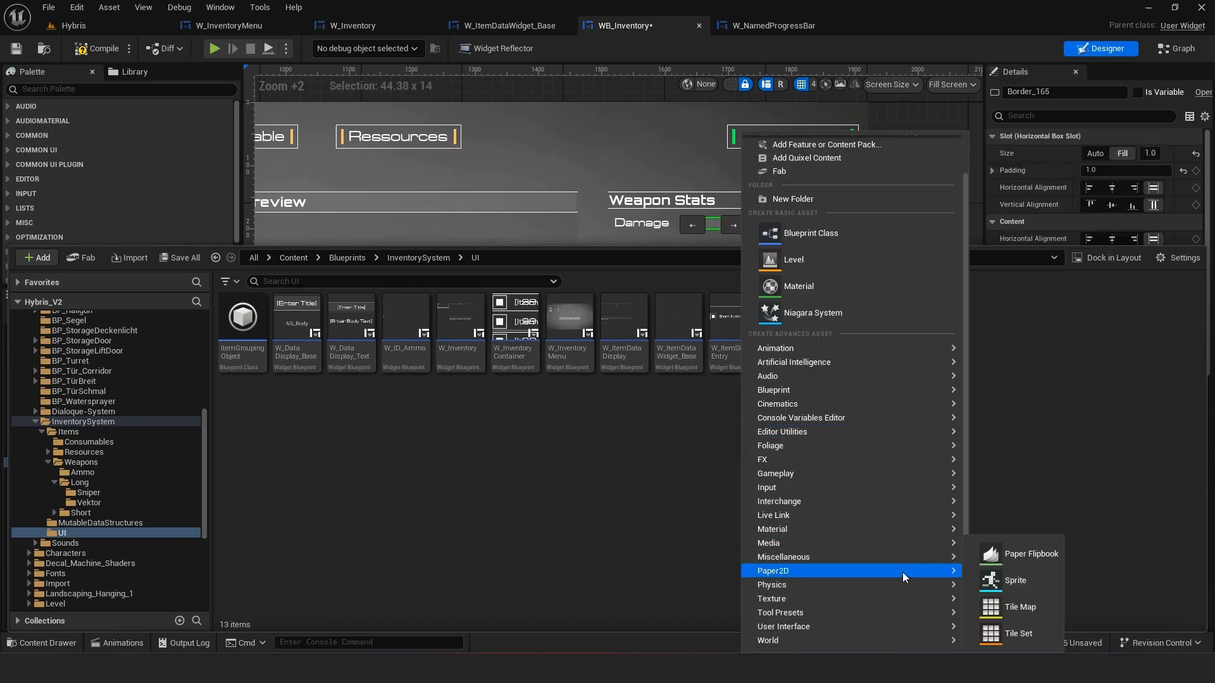
pyautogui.moveTo(870, 627)
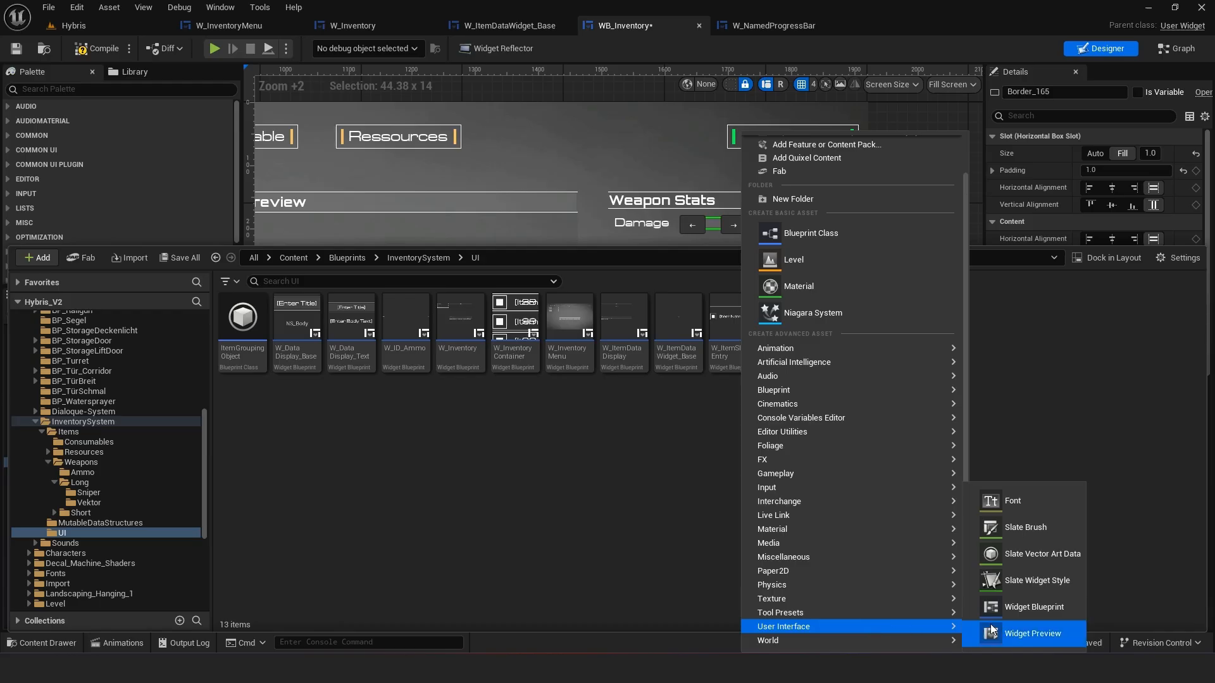
pyautogui.click(1028, 607)
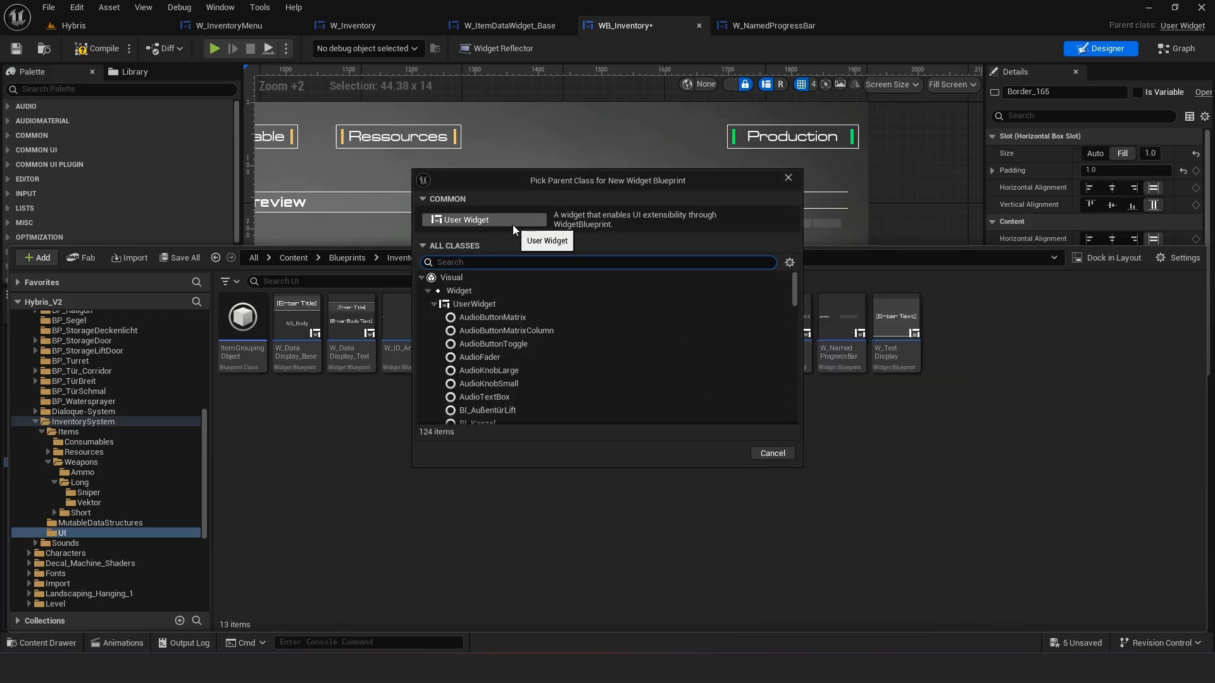
pyautogui.scroll(-4, 493, 386)
pyautogui.click(496, 295)
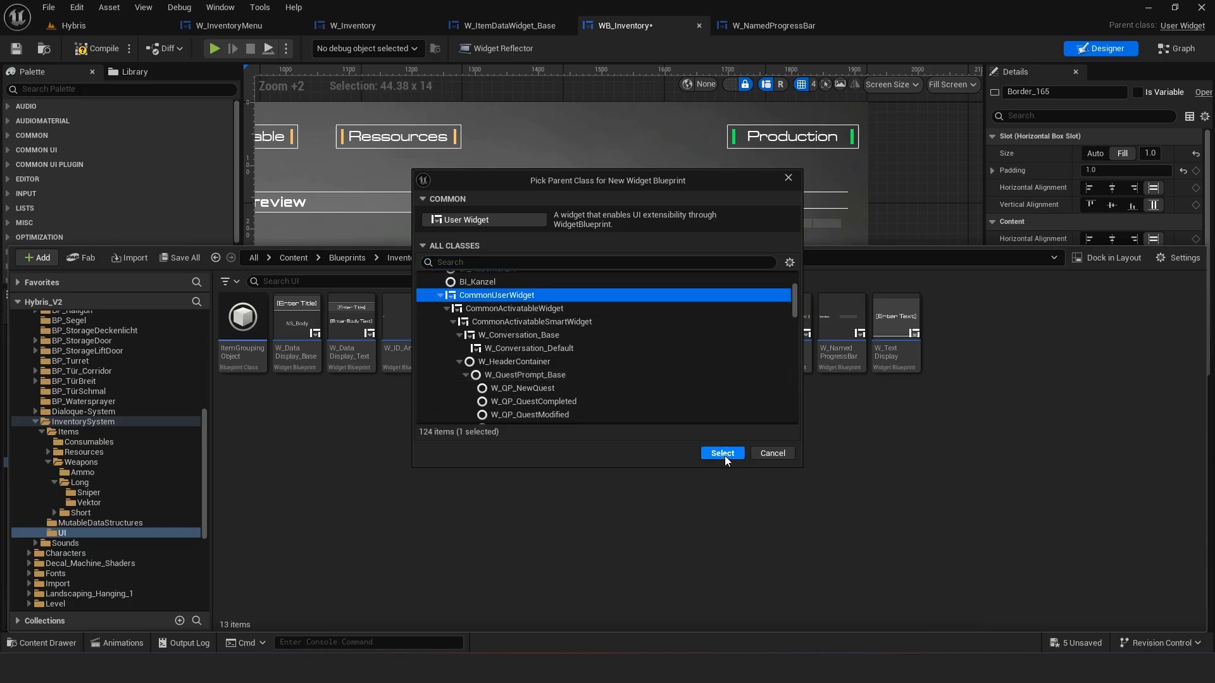
pyautogui.click(722, 455)
pyautogui.write('W_')
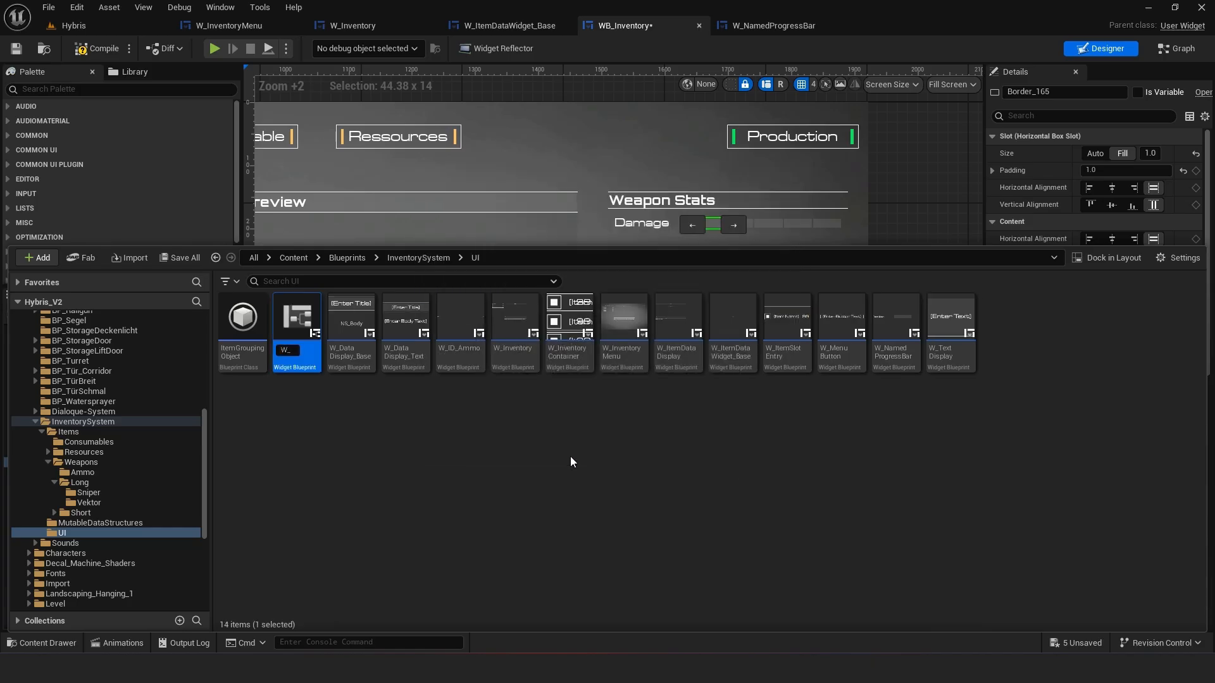
pyautogui.press('Escape')
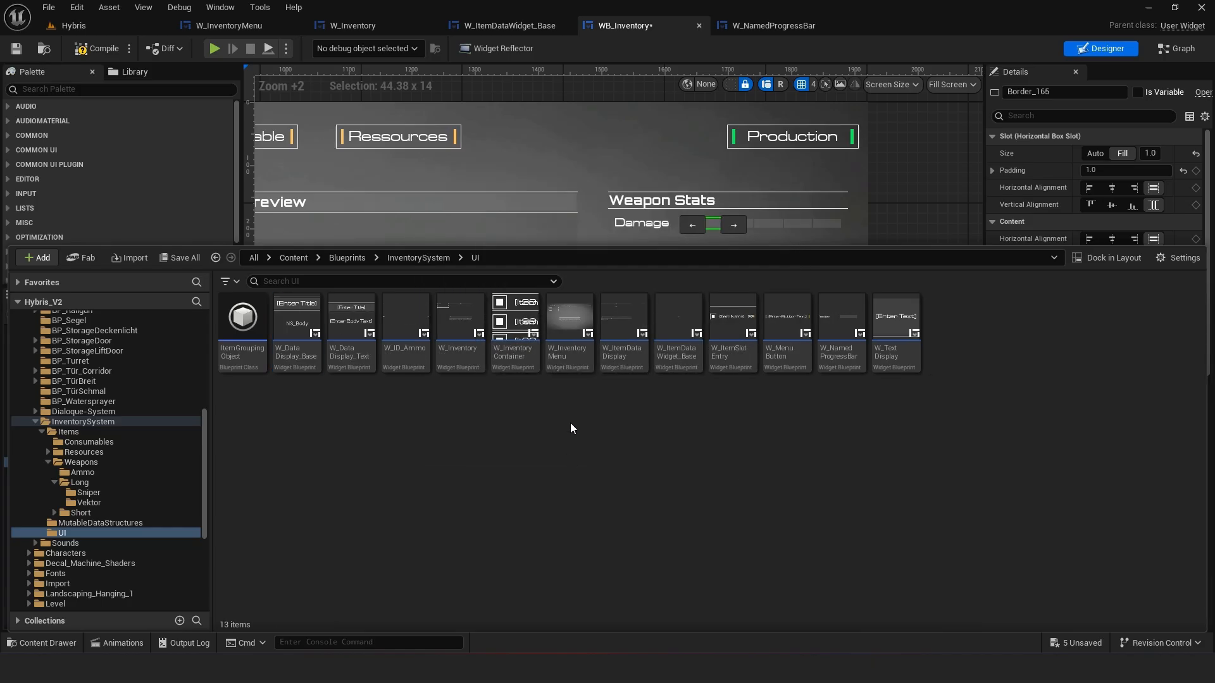
# Open W_ItemDataWidget_Base and inspect its UpdateItemData function and designer hierarchy
pyautogui.doubleClick(678, 356)
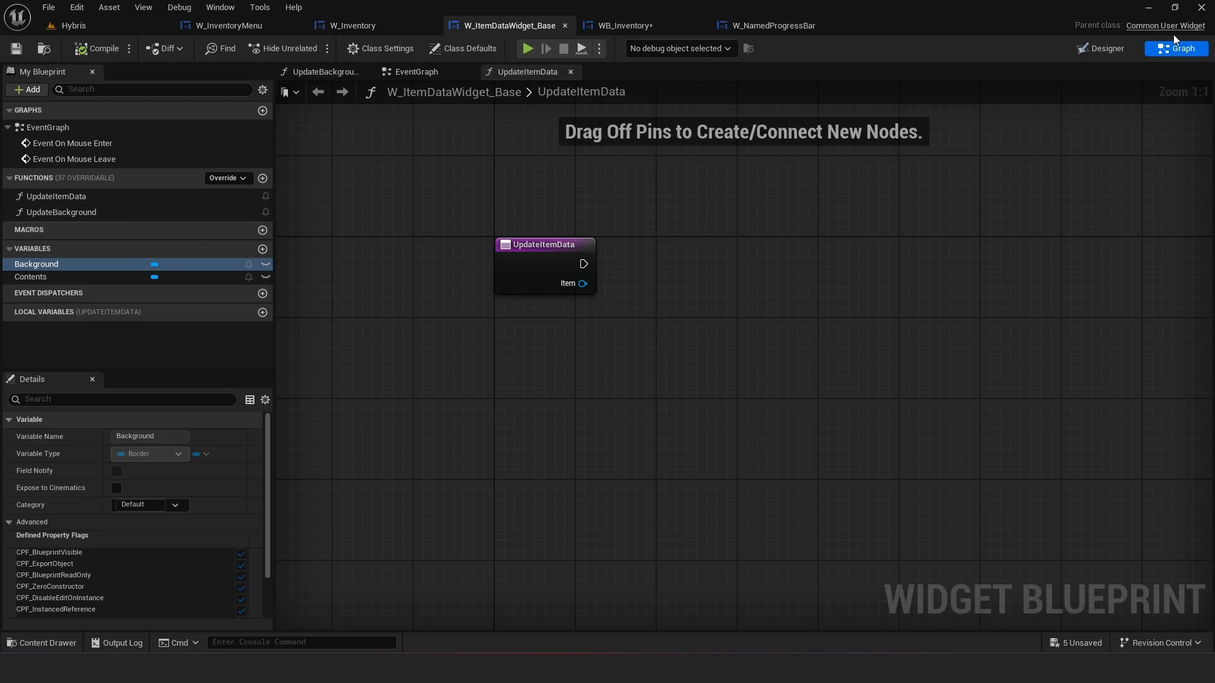
pyautogui.click(1099, 49)
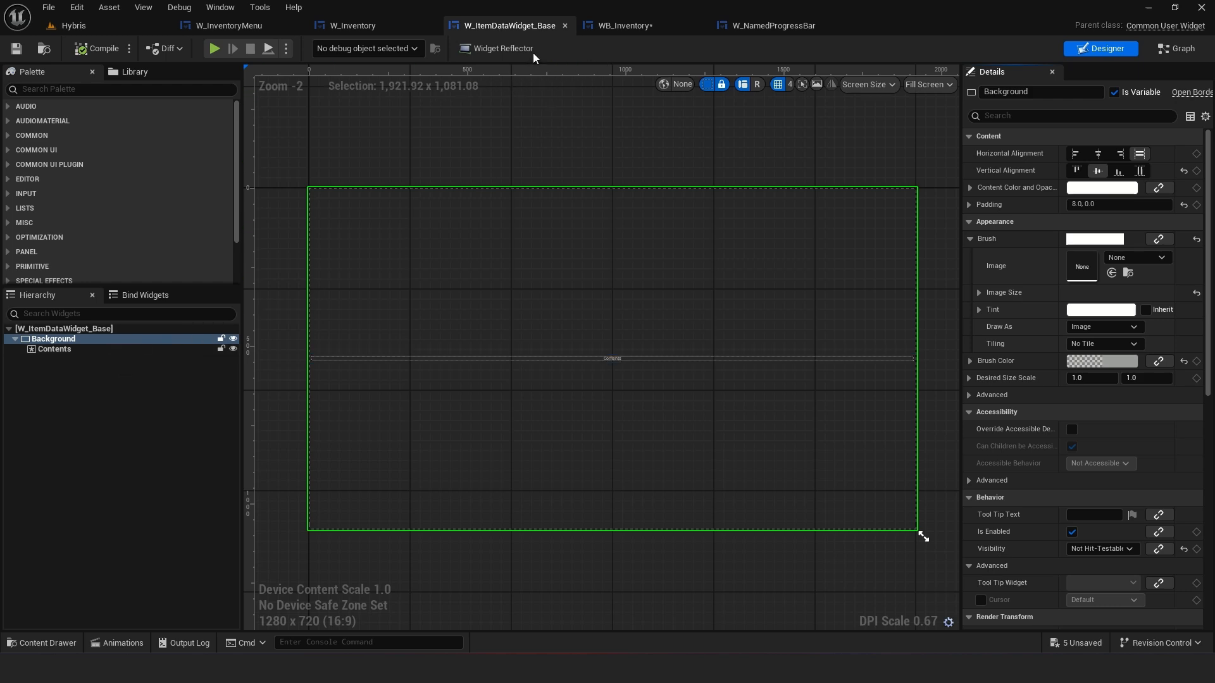
pyautogui.click(639, 25)
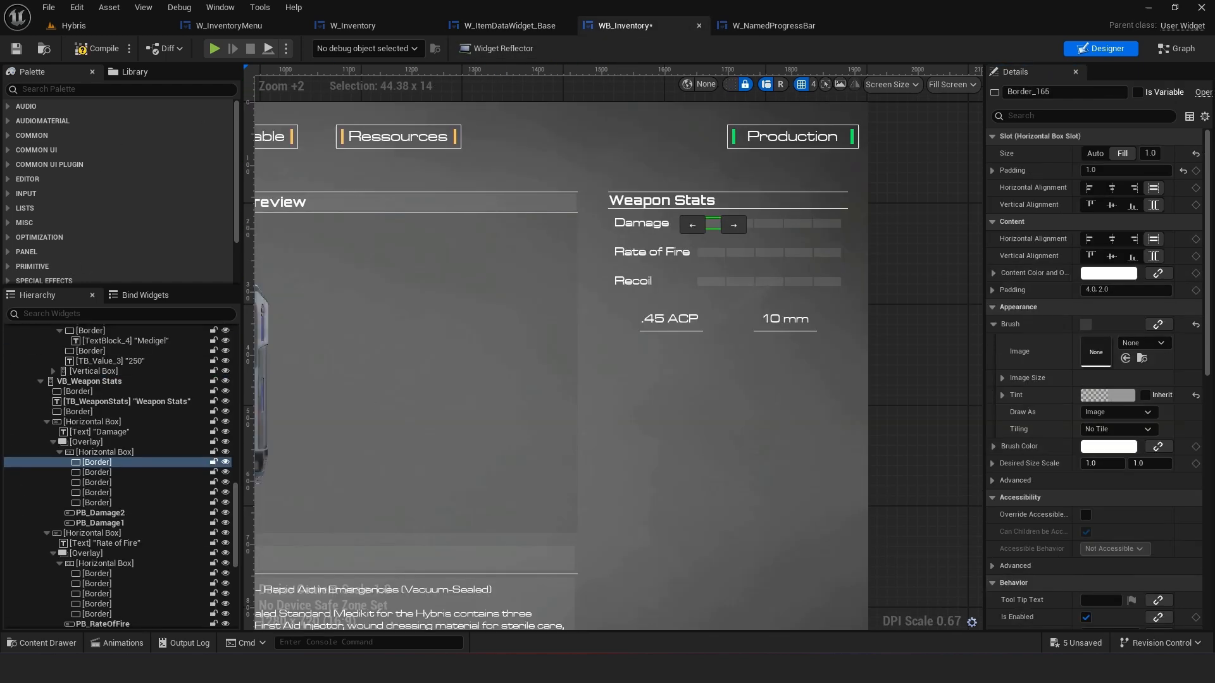
# Create a new Widget Blueprint based on CommonUserWidget in the UI folder, name it W_ItemData_Secondary_Base, and save it
pyautogui.click(42, 643)
pyautogui.rightClick(652, 451)
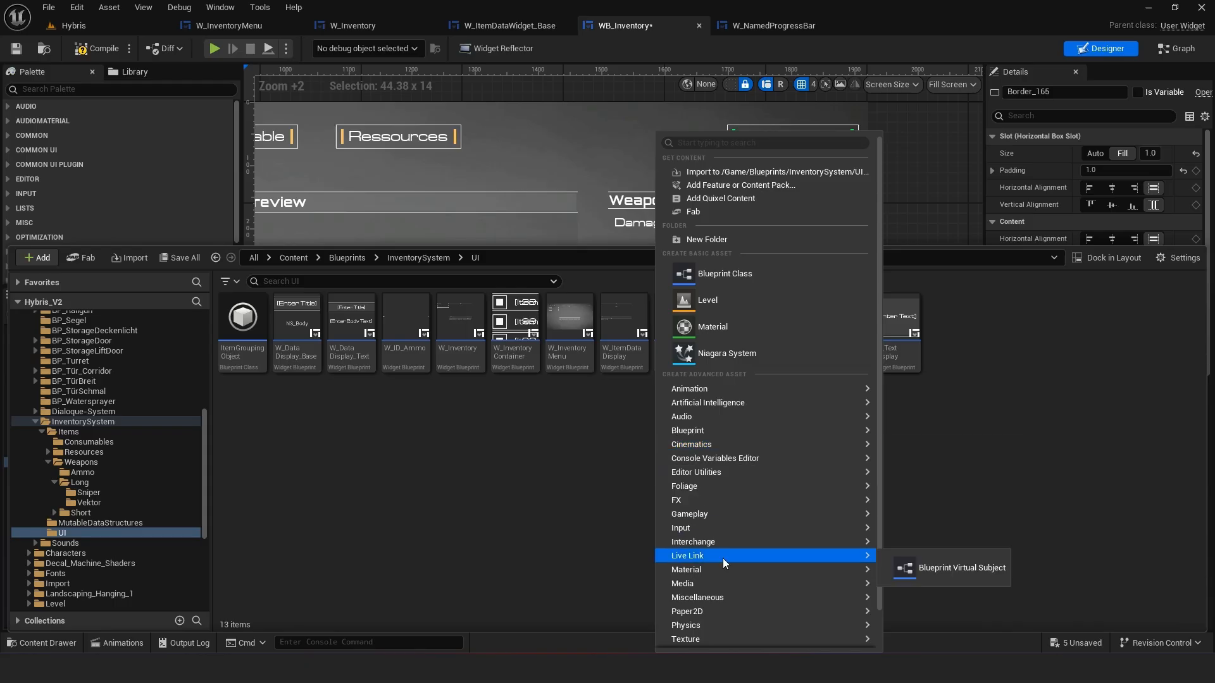
pyautogui.moveTo(751, 587)
pyautogui.moveTo(735, 626)
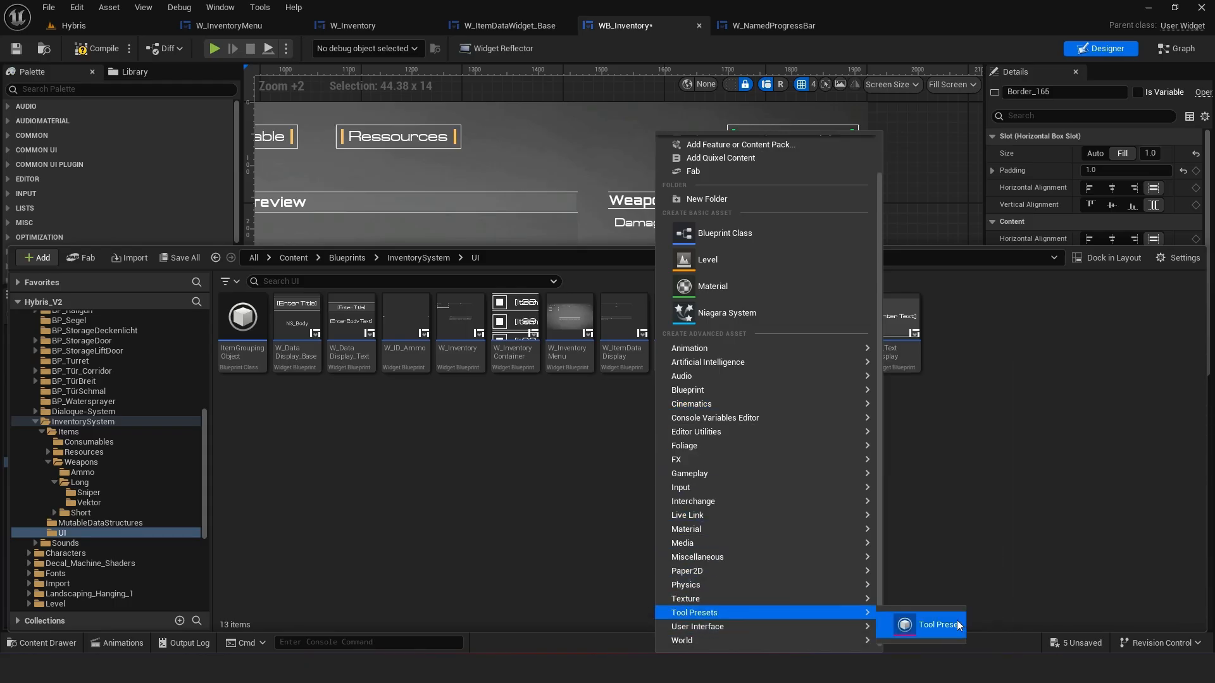
pyautogui.click(951, 608)
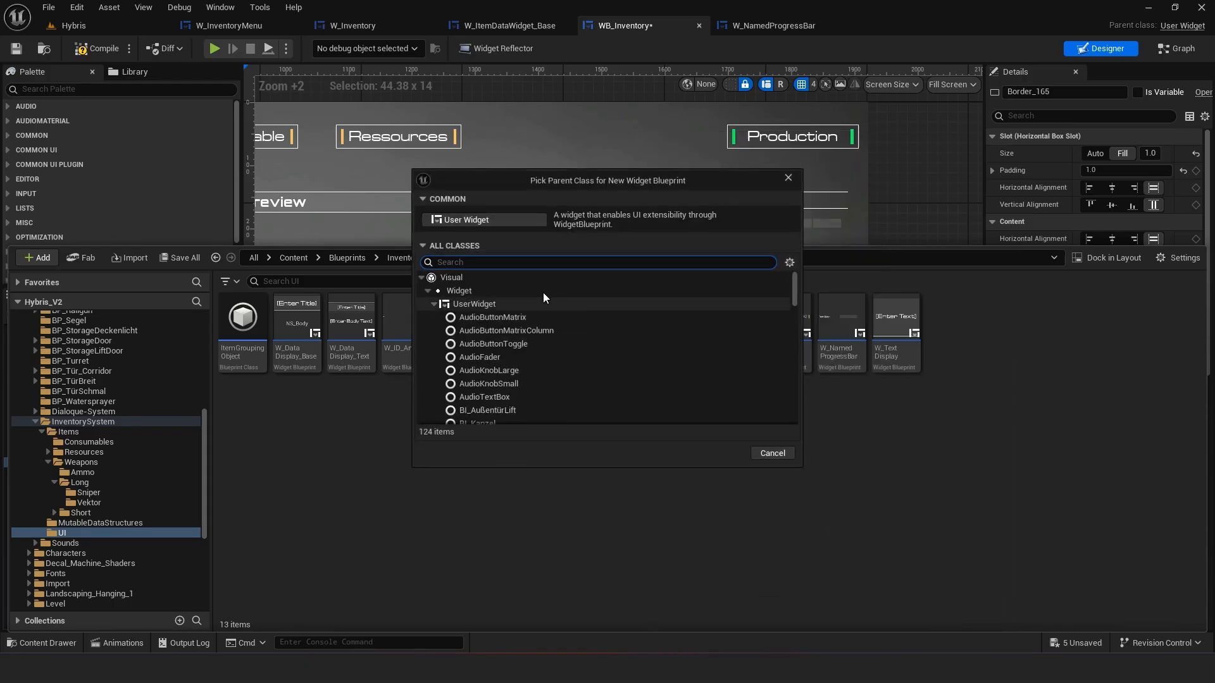
pyautogui.scroll(-3, 538, 329)
pyautogui.click(493, 332)
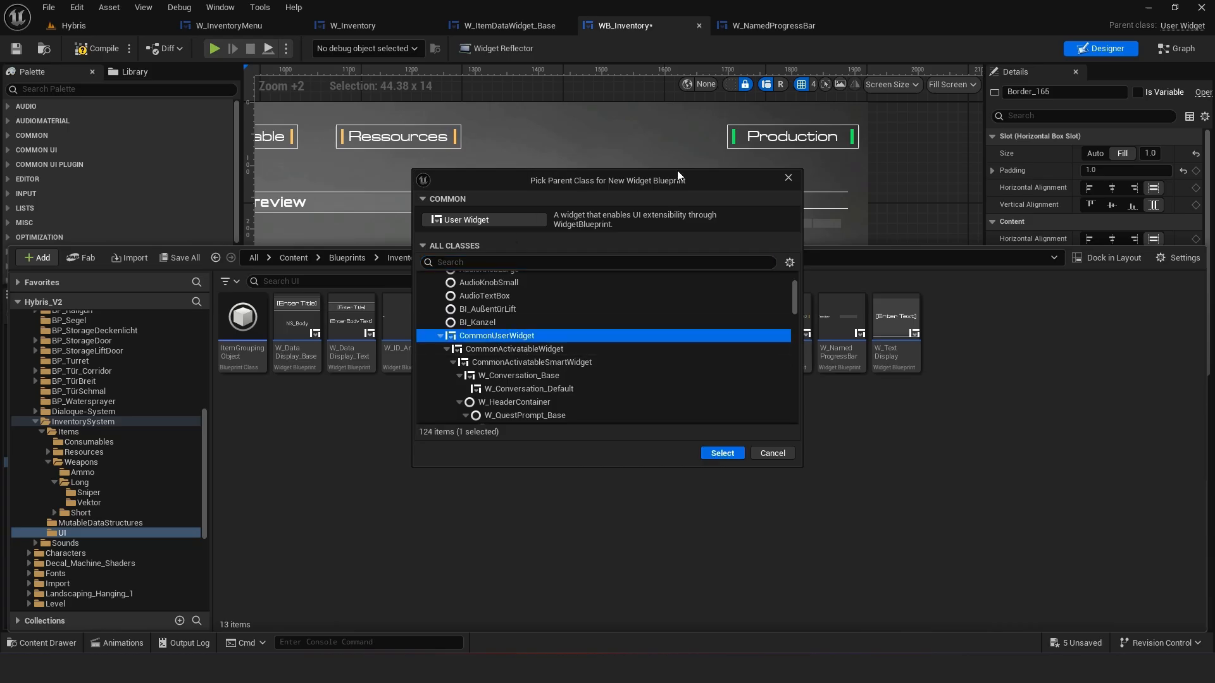
pyautogui.click(723, 453)
pyautogui.write('W')
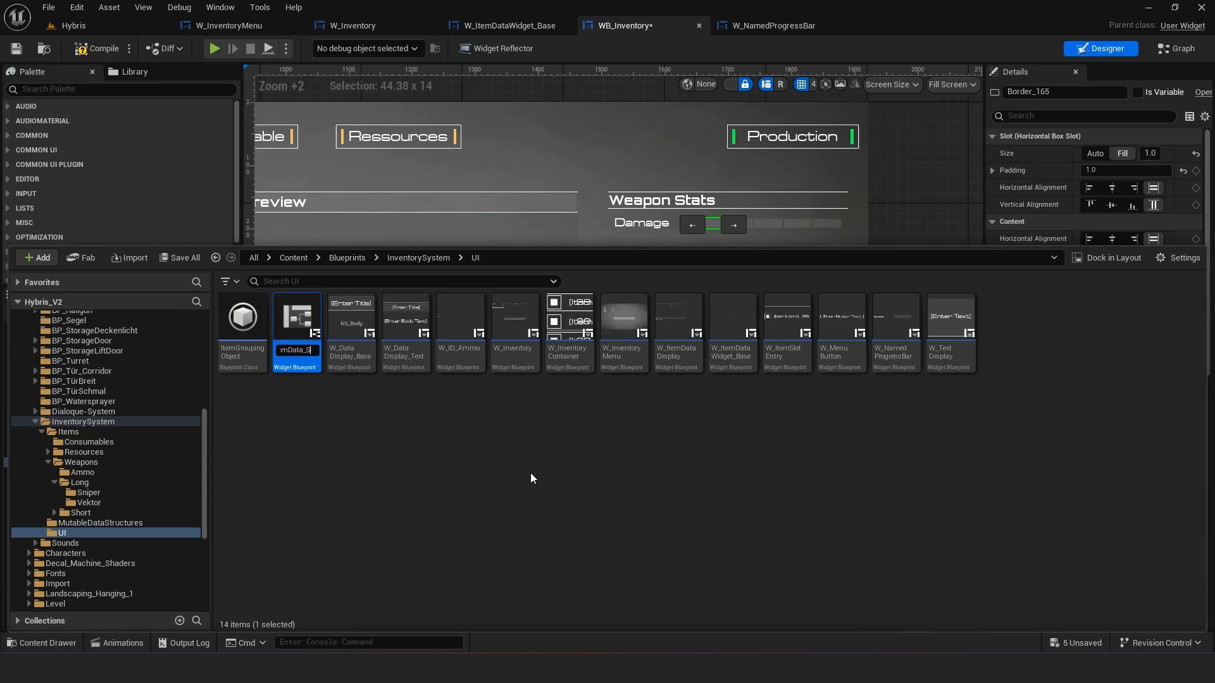
pyautogui.press('BackSpace')
pyautogui.press('BackSpace')
pyautogui.press('BackSpace')
pyautogui.press('BackSpace')
pyautogui.press('BackSpace')
pyautogui.press('BackSpace')
pyautogui.press('BackSpace')
pyautogui.write('ase')
pyautogui.press('Return')
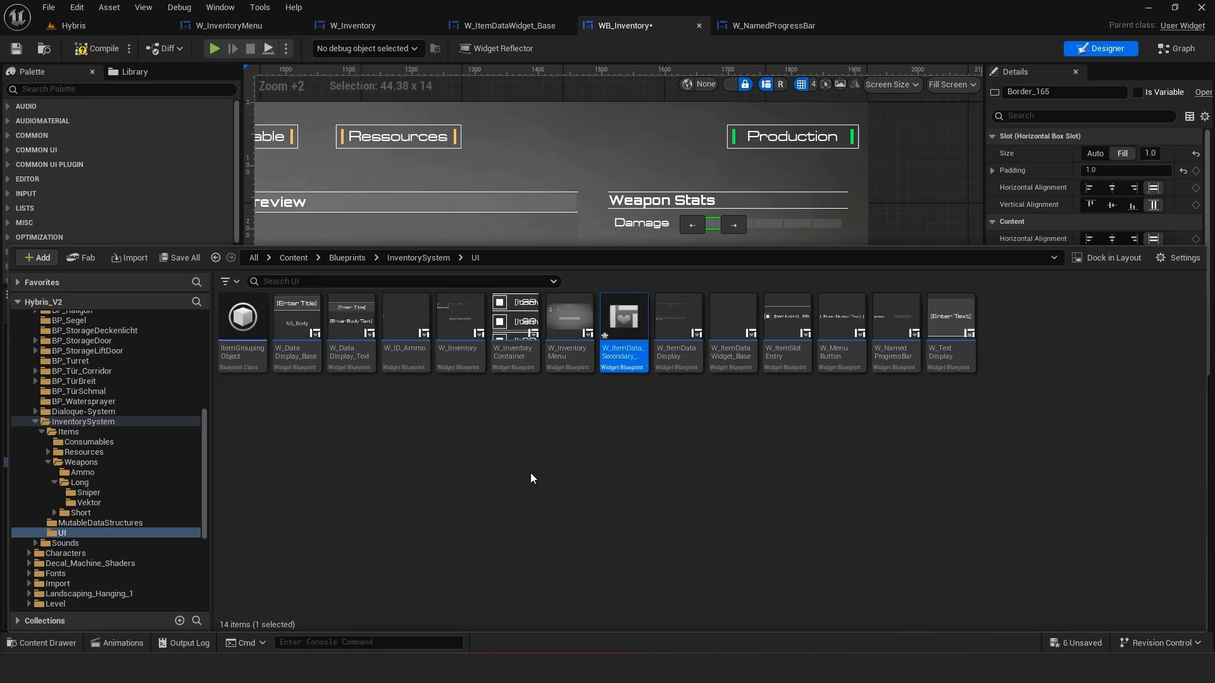
pyautogui.rightClick(624, 375)
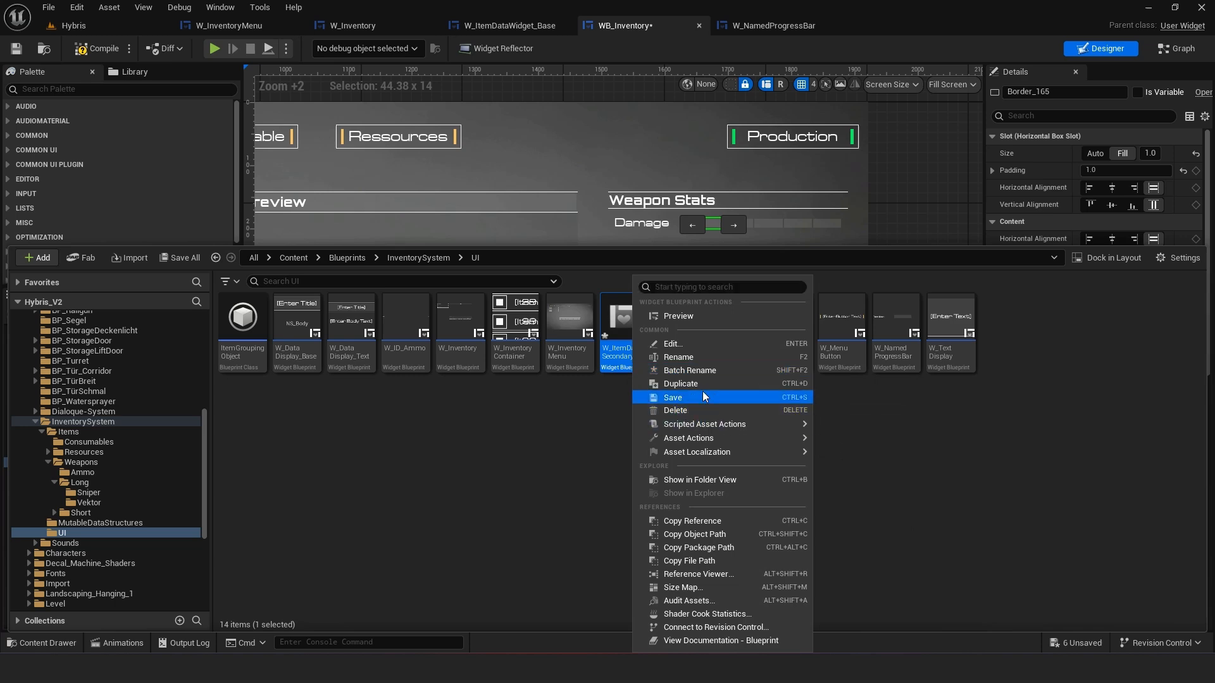
pyautogui.click(678, 399)
# Open W_ItemData_Secondary_Base's event graph and delete all the default event nodes
pyautogui.doubleClick(619, 360)
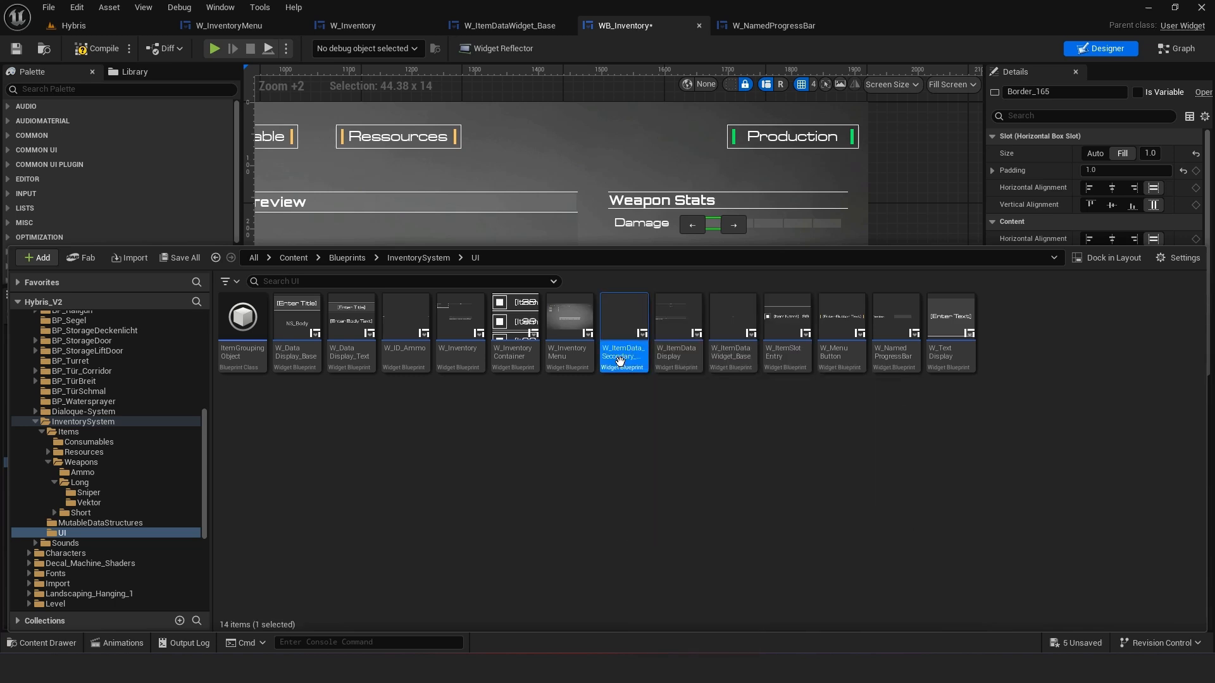
pyautogui.click(1178, 50)
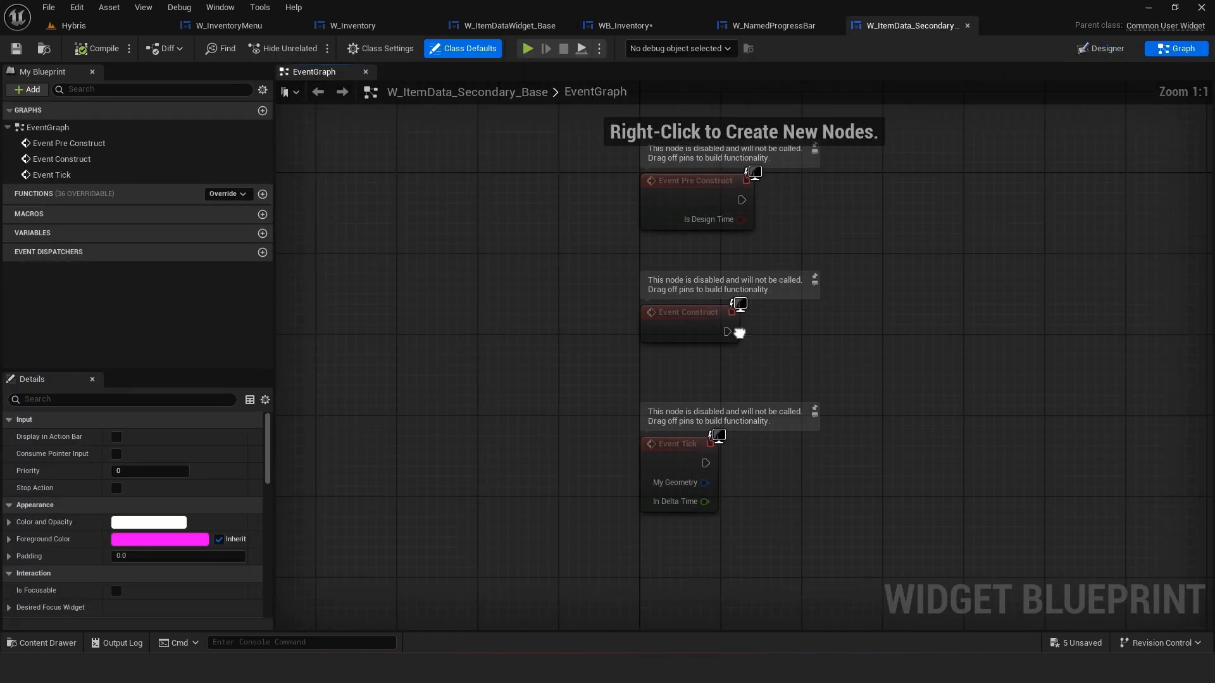
pyautogui.hotkey('ctrl', 'a')
pyautogui.press('Delete')
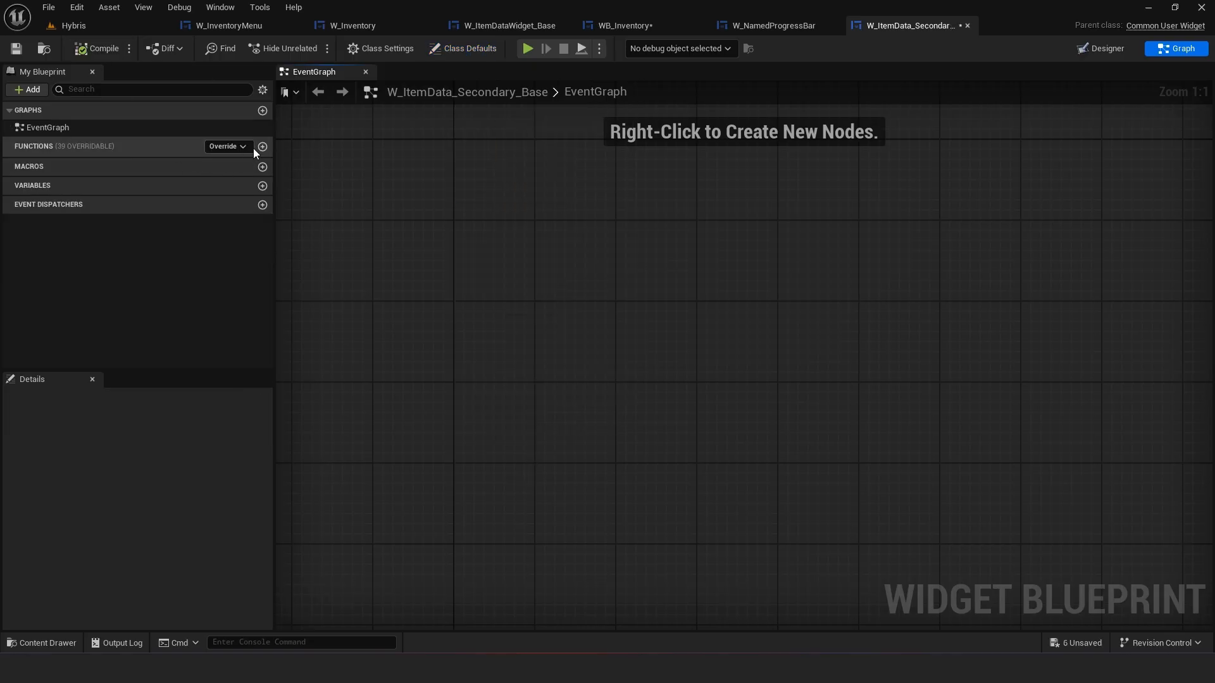
# Add a new function named UpdateData to the blueprint
pyautogui.click(262, 147)
pyautogui.write('Upd')
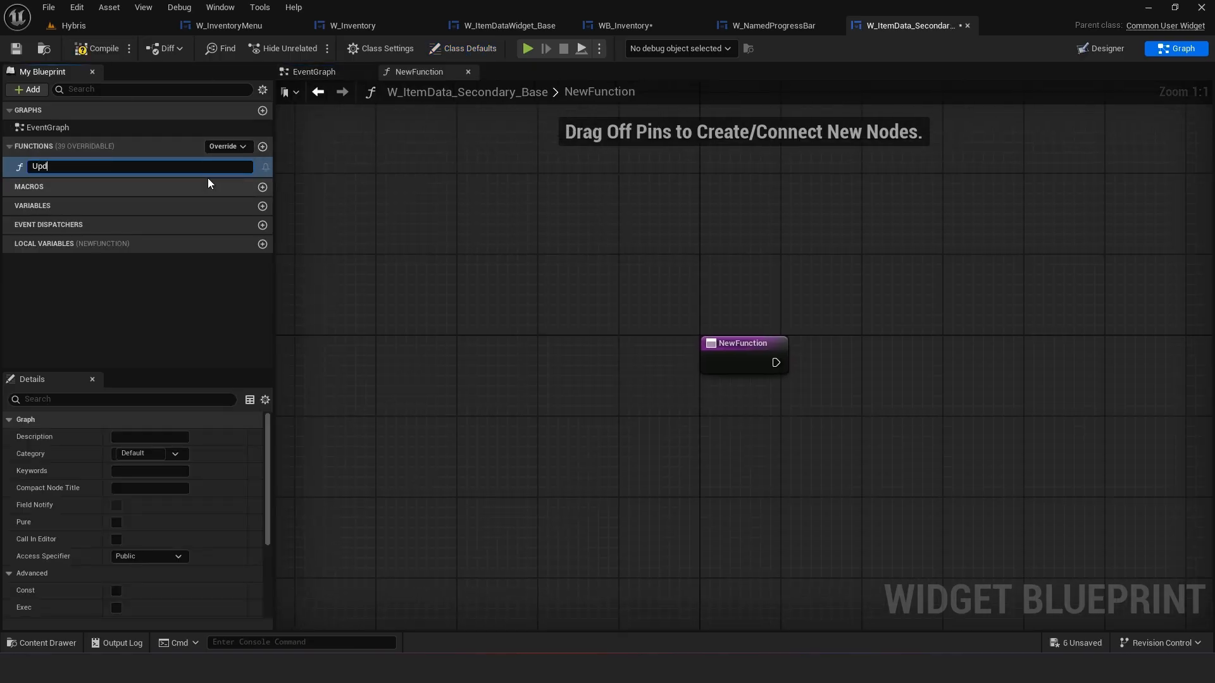
pyautogui.write('ateData')
pyautogui.press('Return')
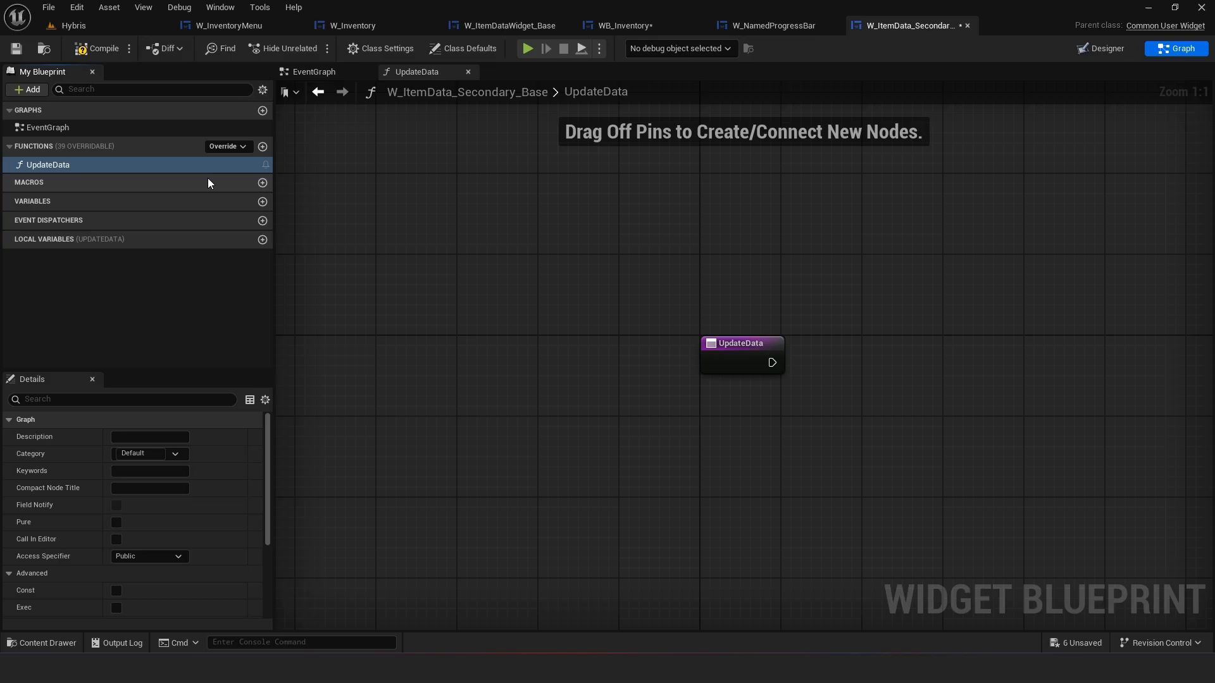
# Give UpdateData an input named Item of type Item Base object reference and save the blueprint
pyautogui.scroll(-4, 254, 480)
pyautogui.click(255, 558)
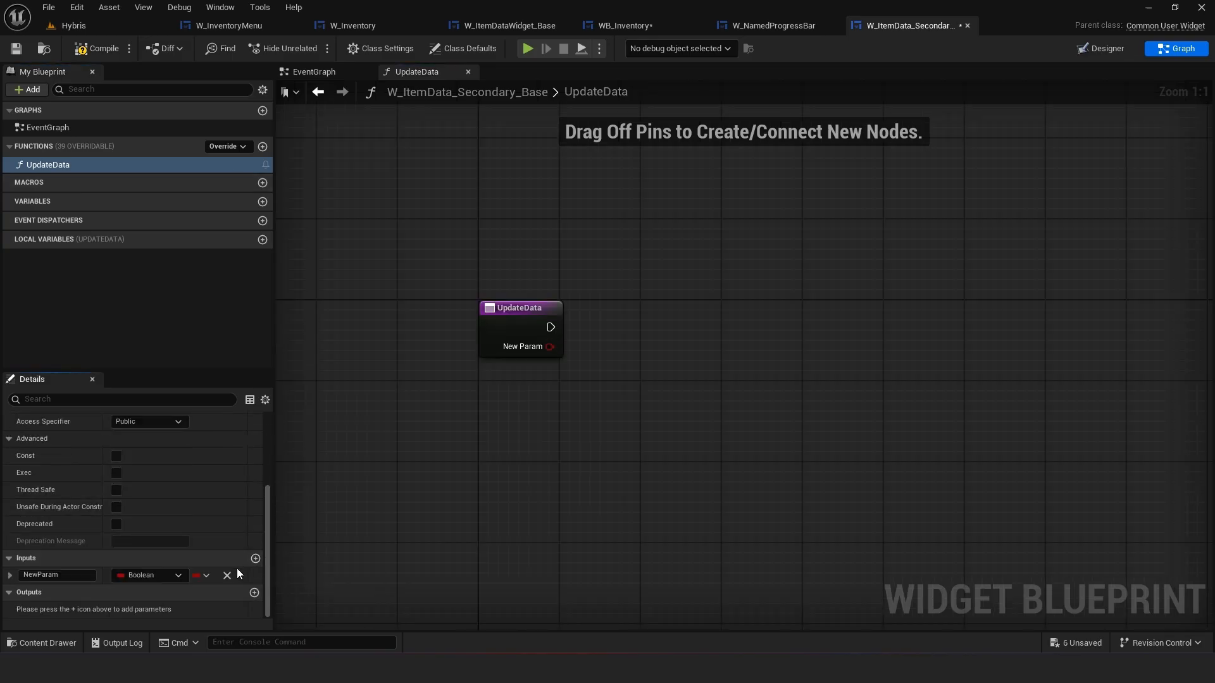
pyautogui.click(167, 576)
pyautogui.write('item')
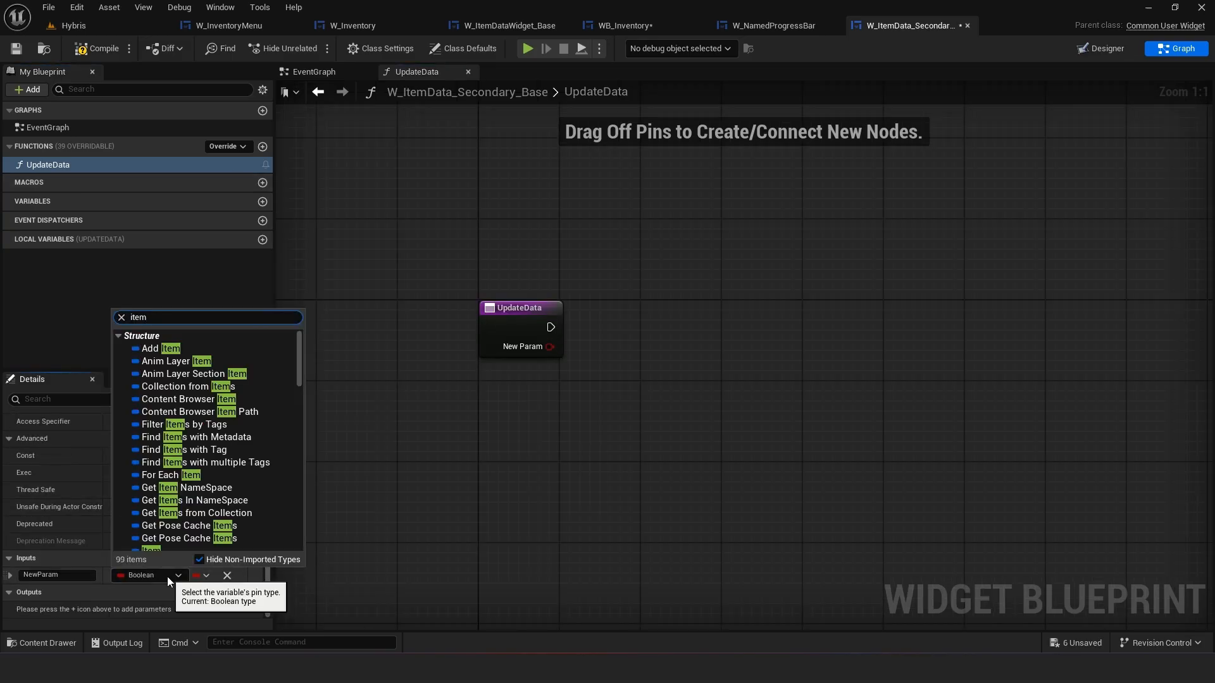
pyautogui.write(' base')
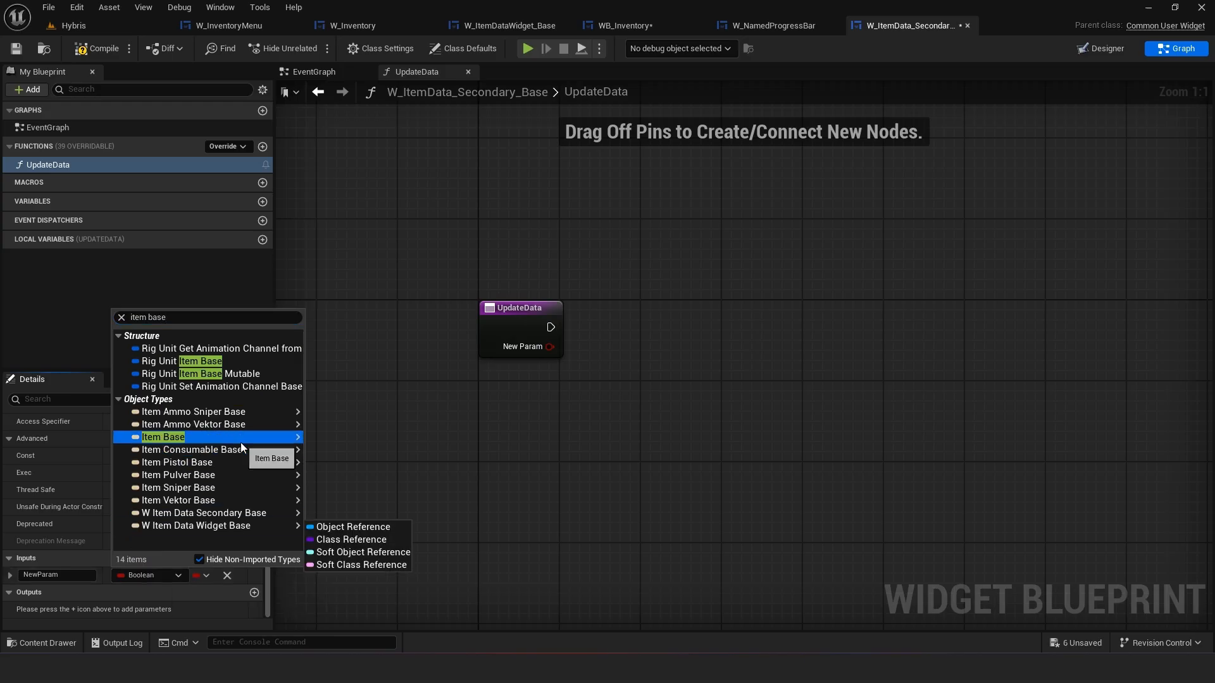
pyautogui.moveTo(265, 446)
pyautogui.click(353, 438)
pyautogui.click(38, 575)
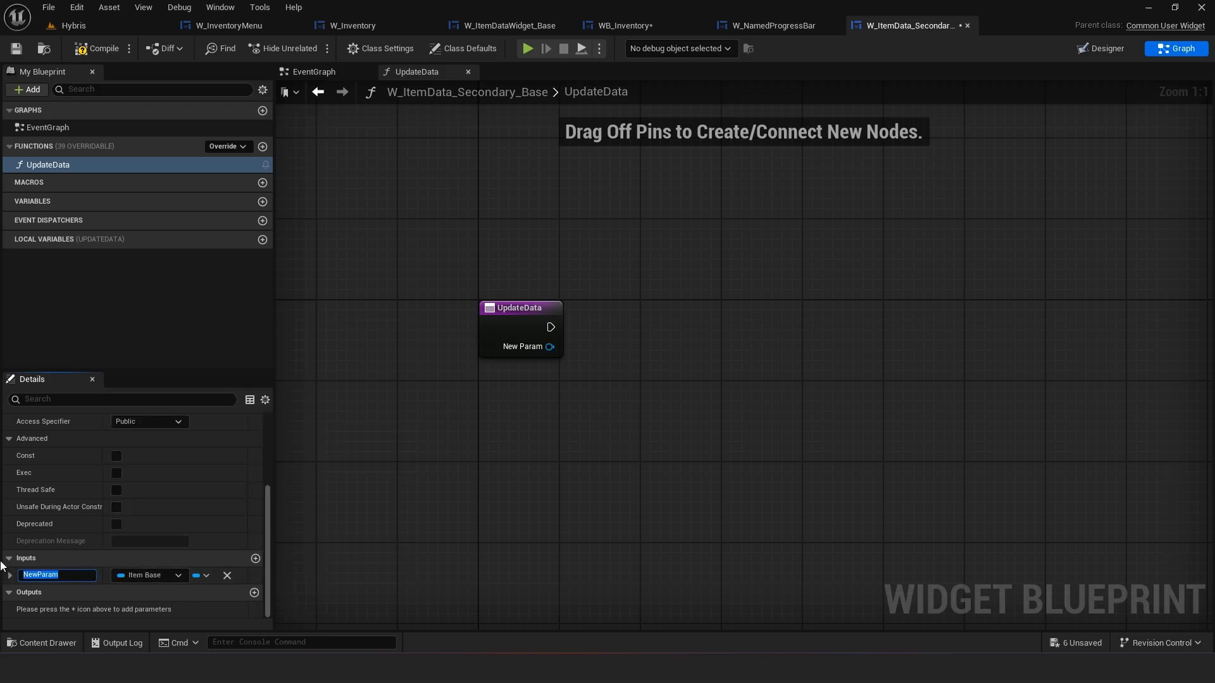
pyautogui.write('Item')
pyautogui.press('Return')
pyautogui.click(18, 53)
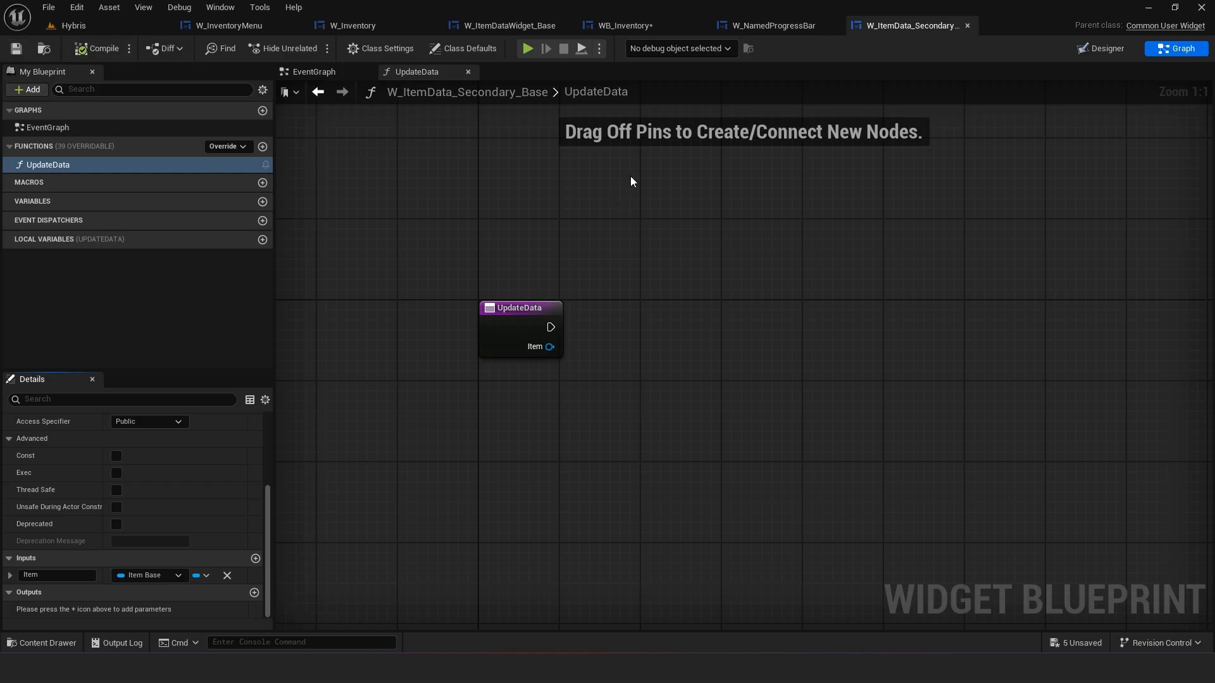
# Create a new Widget Blueprint in the UI folder whose parent class is W_ItemData_Secondary_Base
pyautogui.click(1097, 51)
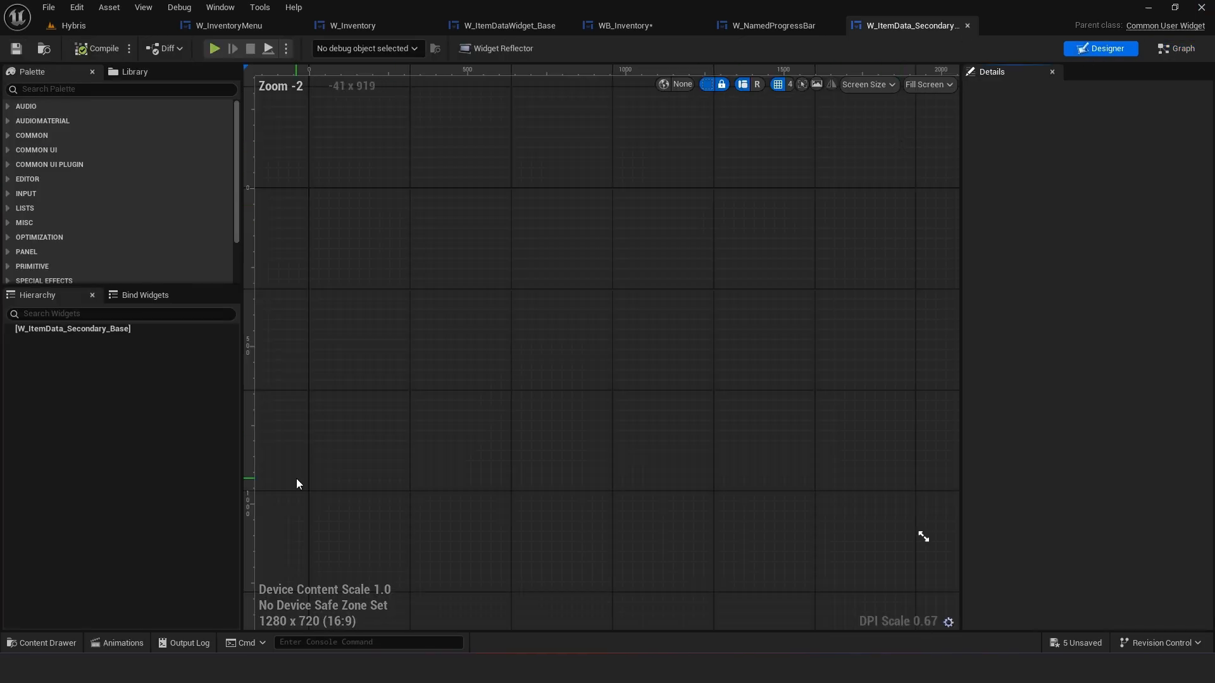
pyautogui.click(32, 643)
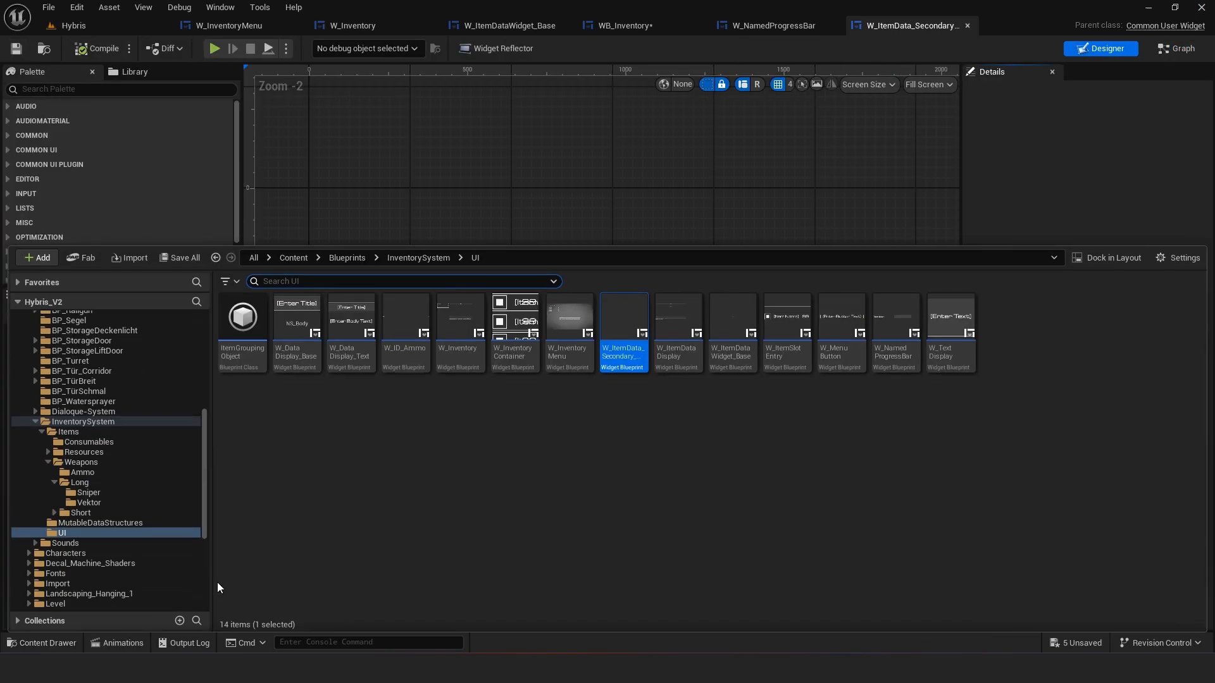
pyautogui.click(1075, 179)
pyautogui.click(35, 645)
pyautogui.rightClick(556, 451)
pyautogui.moveTo(671, 568)
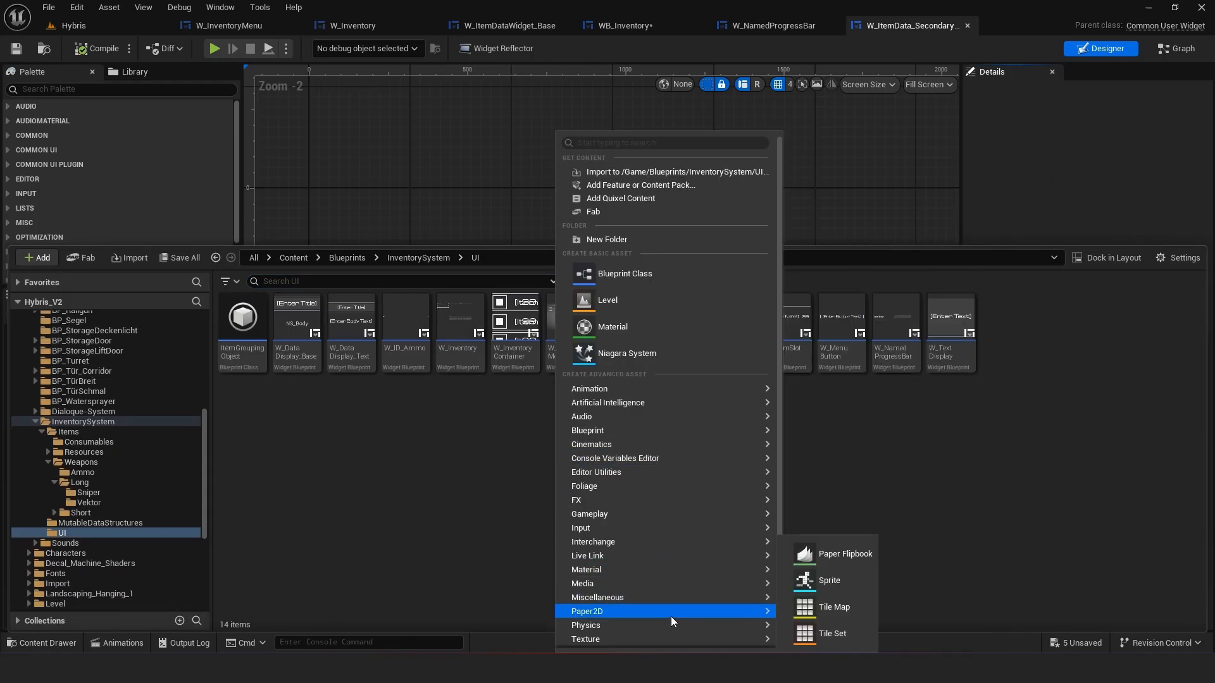
pyautogui.moveTo(688, 603)
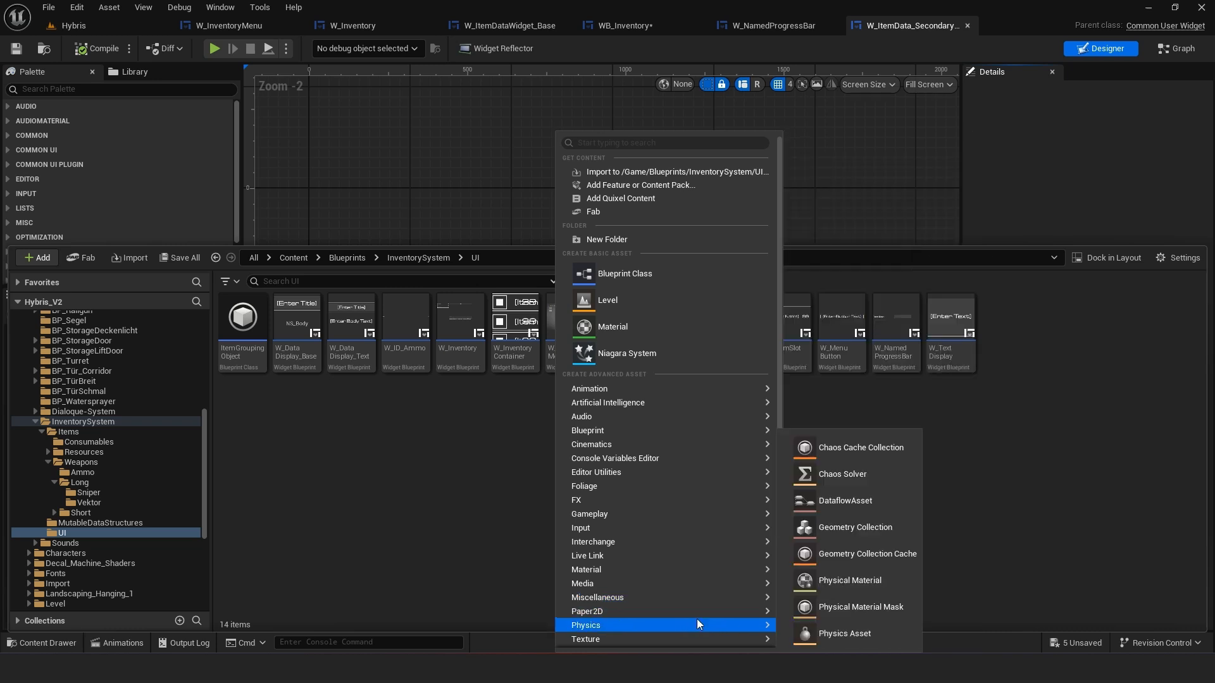
pyautogui.scroll(-2, 691, 617)
pyautogui.moveTo(677, 626)
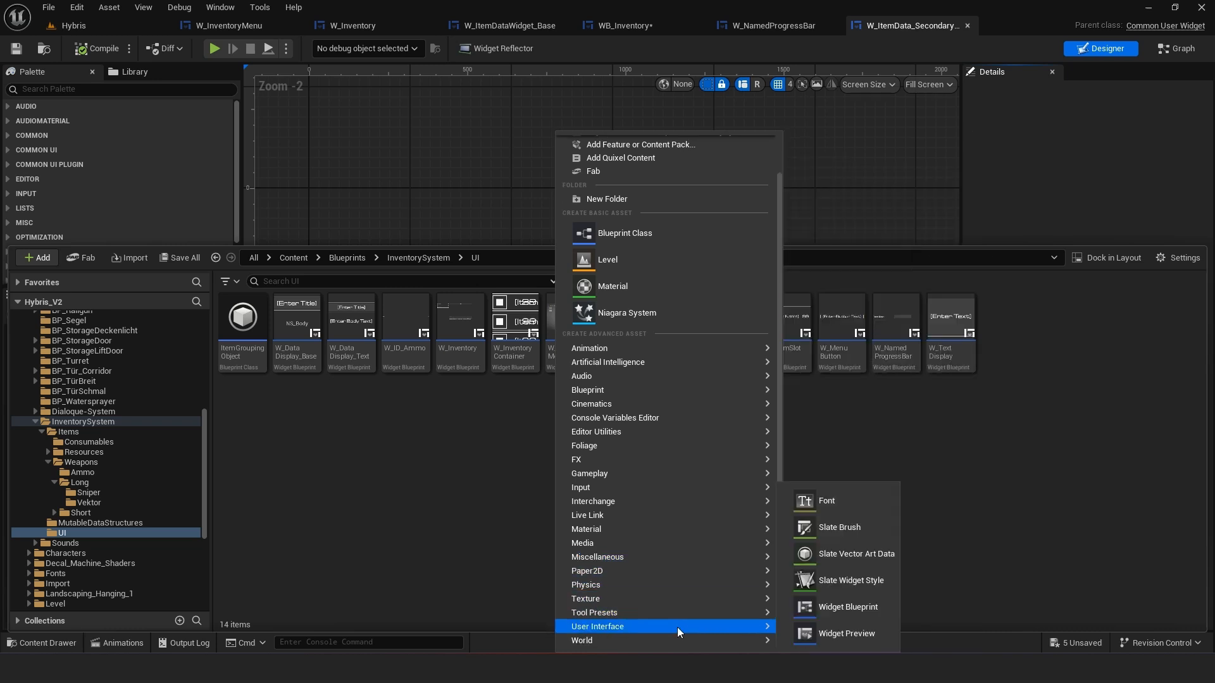
pyautogui.click(863, 609)
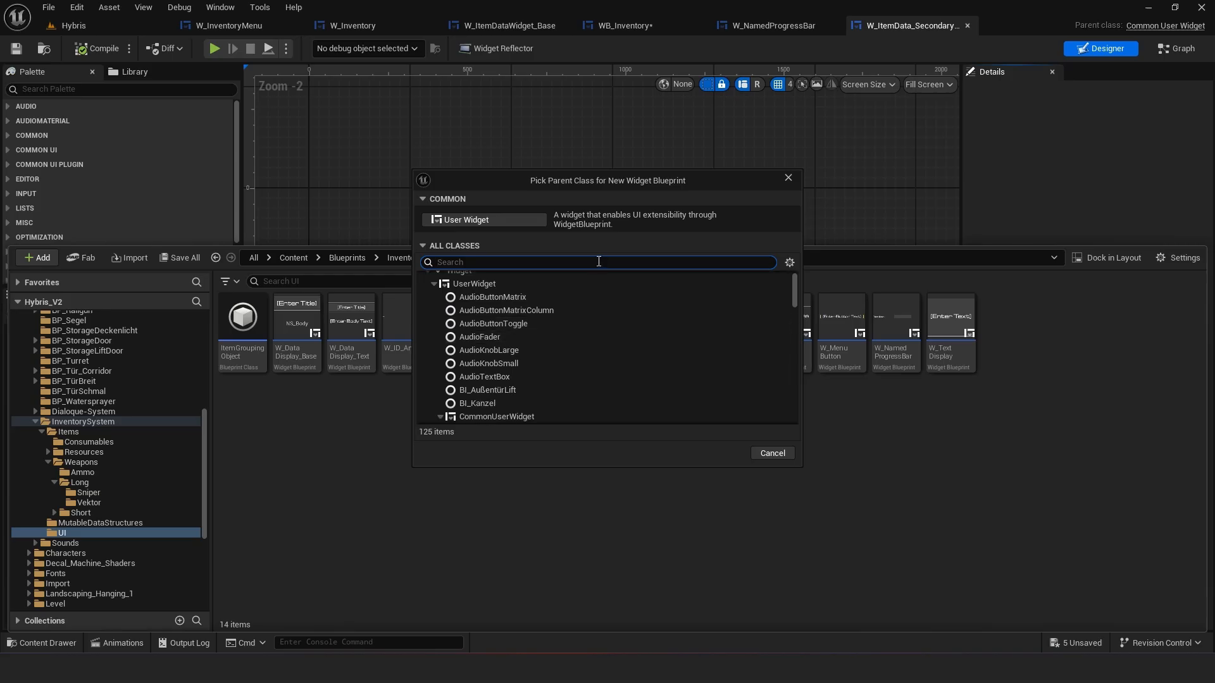
pyautogui.moveTo(634, 177); pyautogui.dragTo(941, 171)
pyautogui.write('item data s')
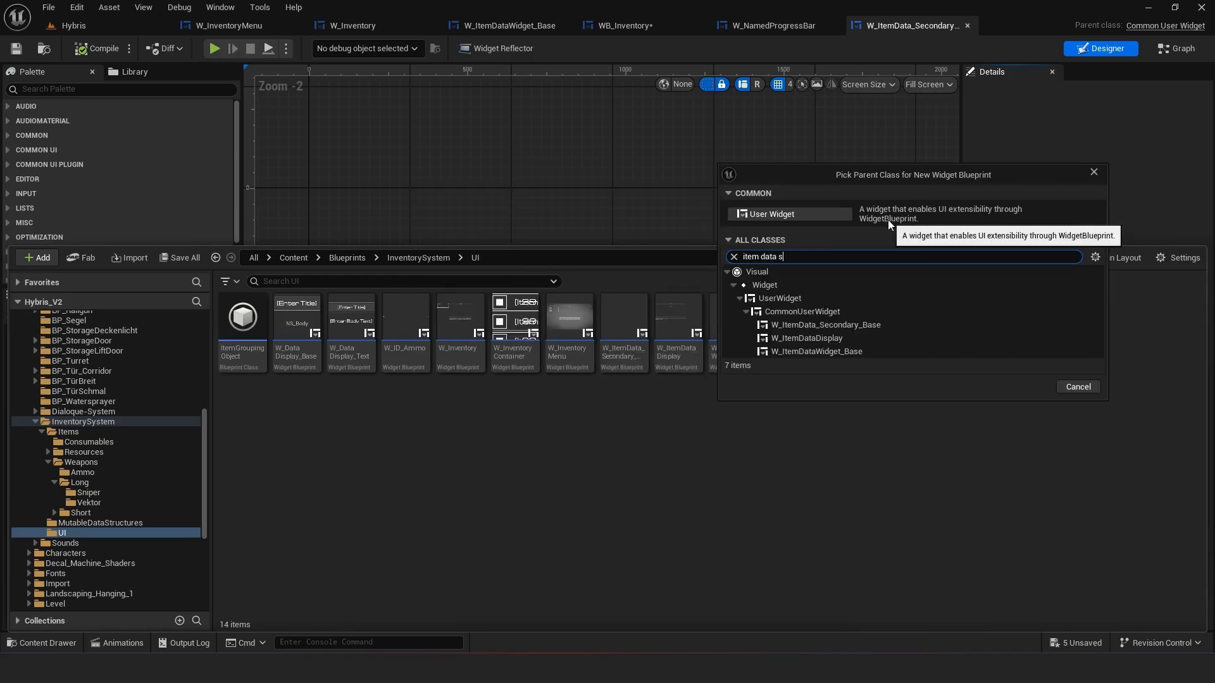
pyautogui.click(855, 324)
pyautogui.click(1022, 386)
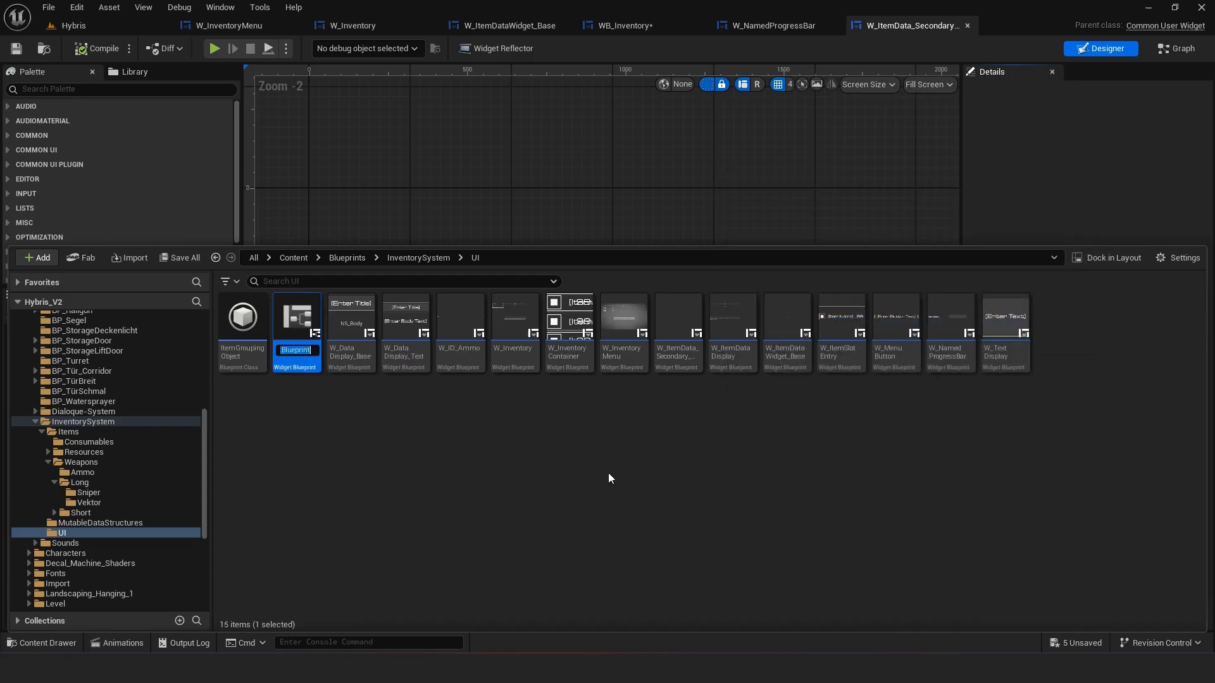
# Name the new widget blueprint W_IDS_WeaponStats
pyautogui.write('Weapon')
pyautogui.press('Return')
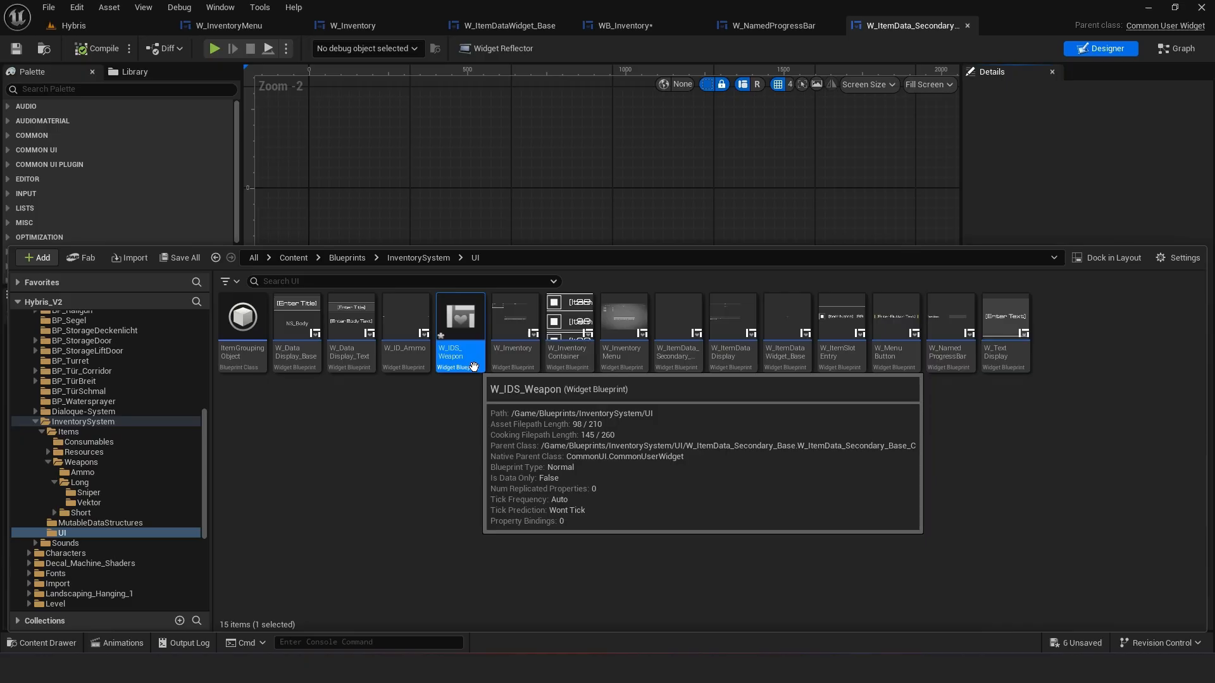
pyautogui.press('F2')
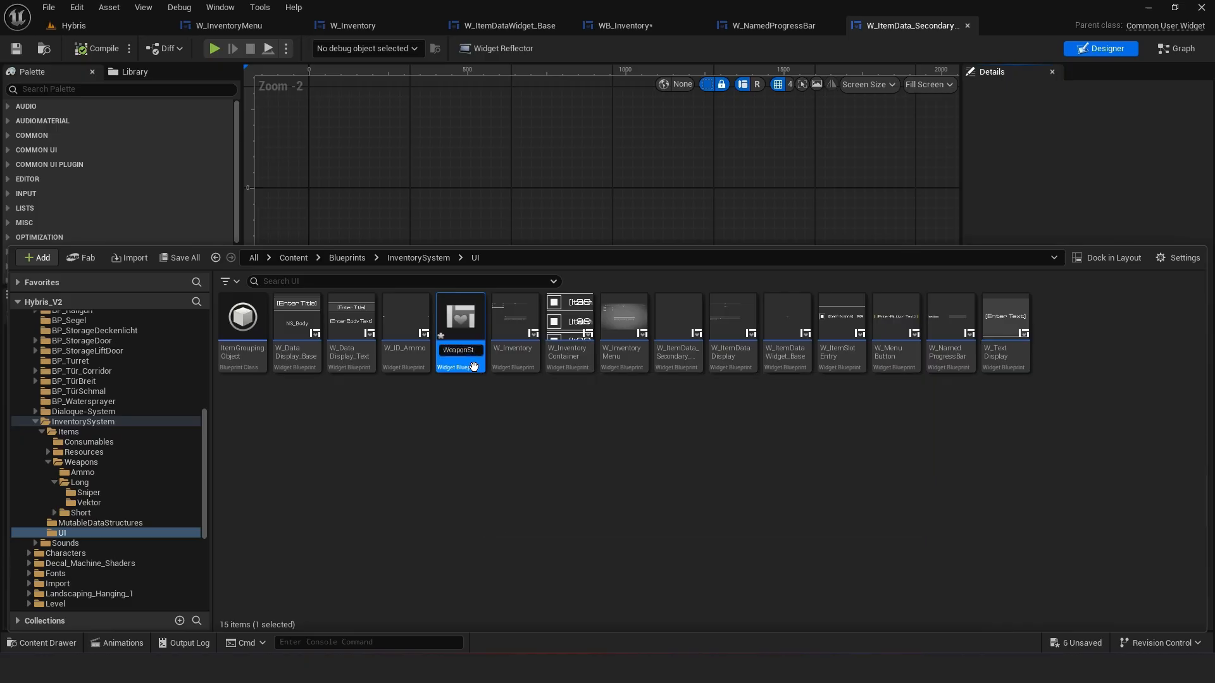
pyautogui.press('Return')
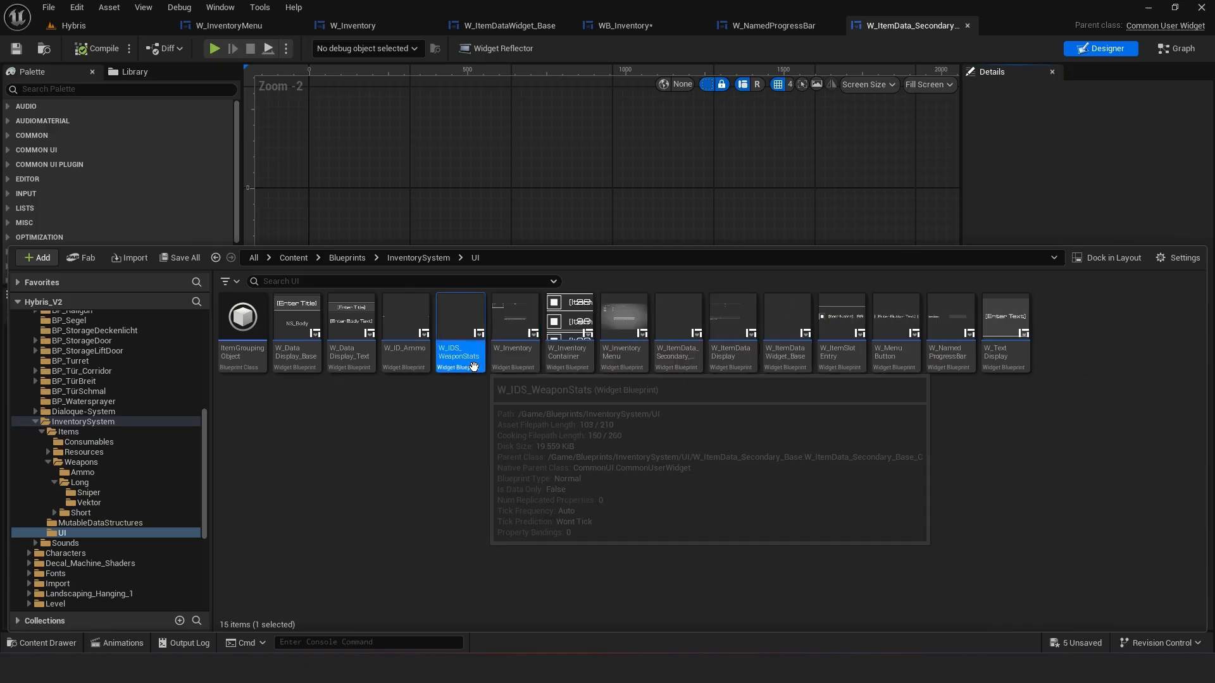
# Save W_IDS_WeaponStats and open it in its editor
pyautogui.rightClick(475, 367)
pyautogui.click(567, 397)
pyautogui.click(532, 430)
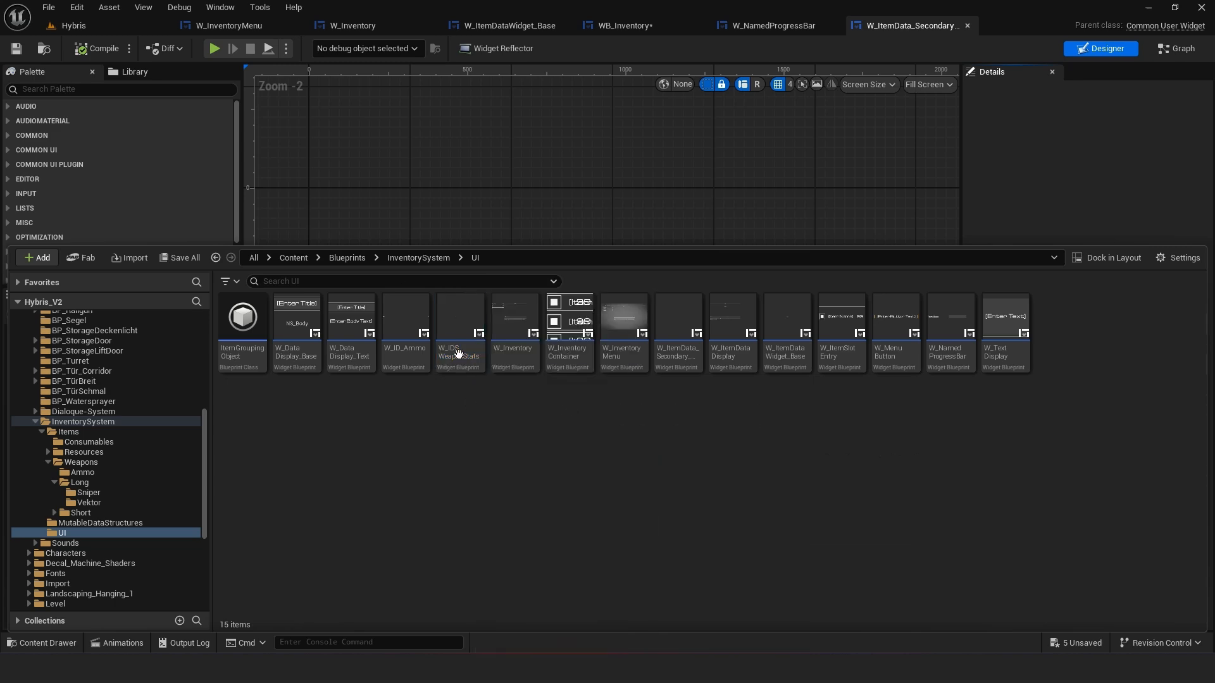
pyautogui.doubleClick(457, 353)
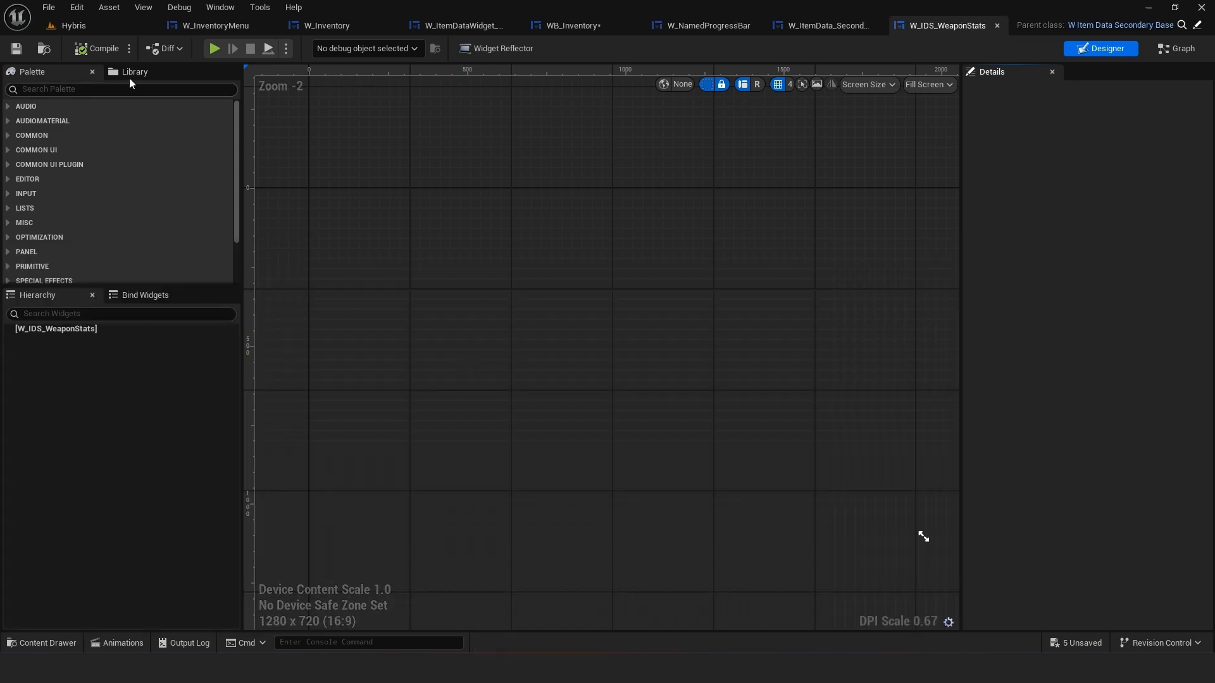
# Add a W_DataDisplay_Base widget from the UI folder as the root of W_IDS_WeaponStats
pyautogui.click(553, 25)
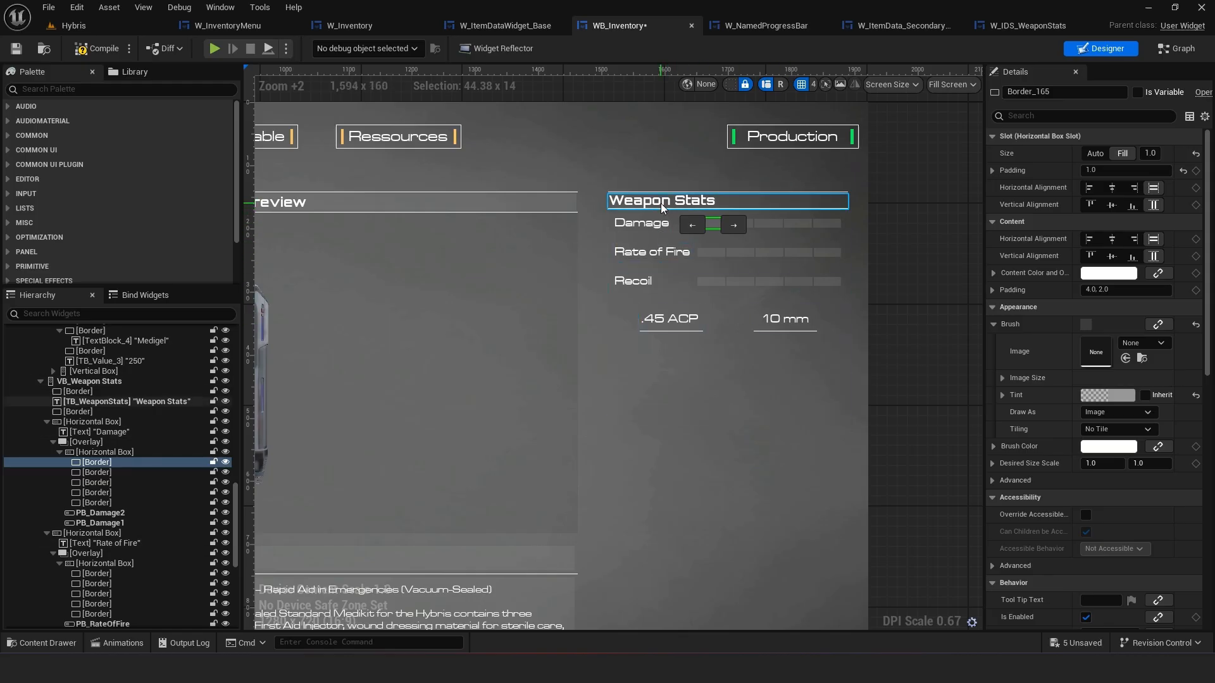
pyautogui.click(1000, 24)
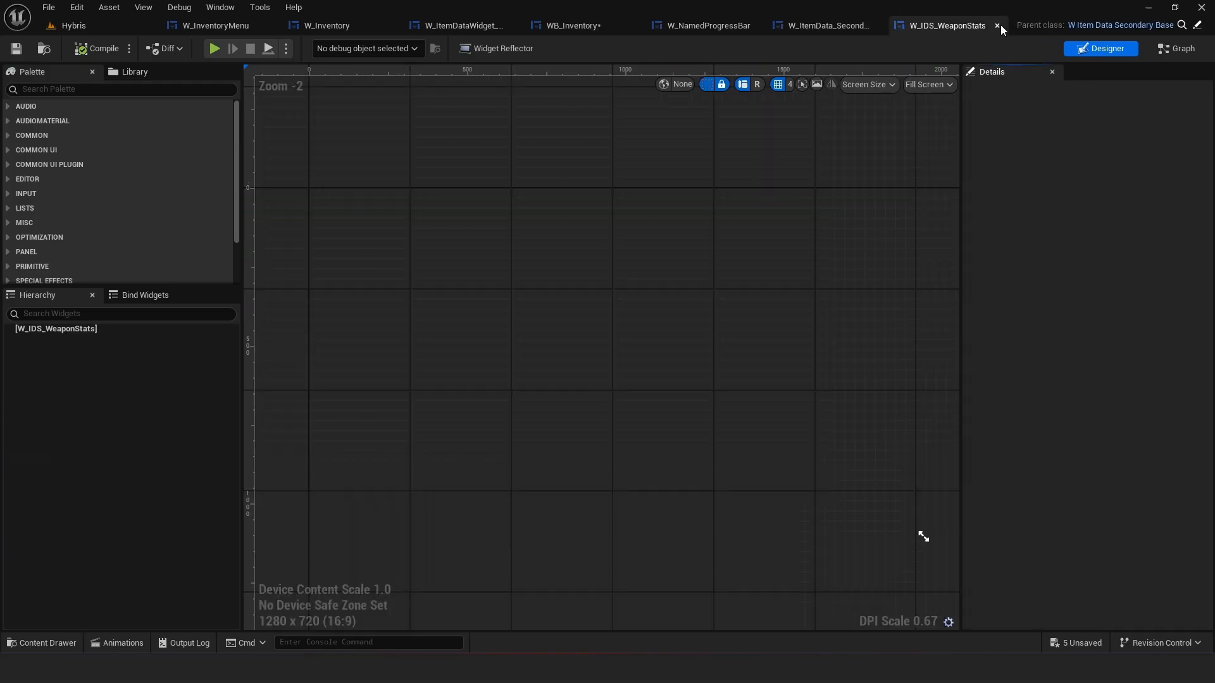
pyautogui.scroll(-3, 233, 157)
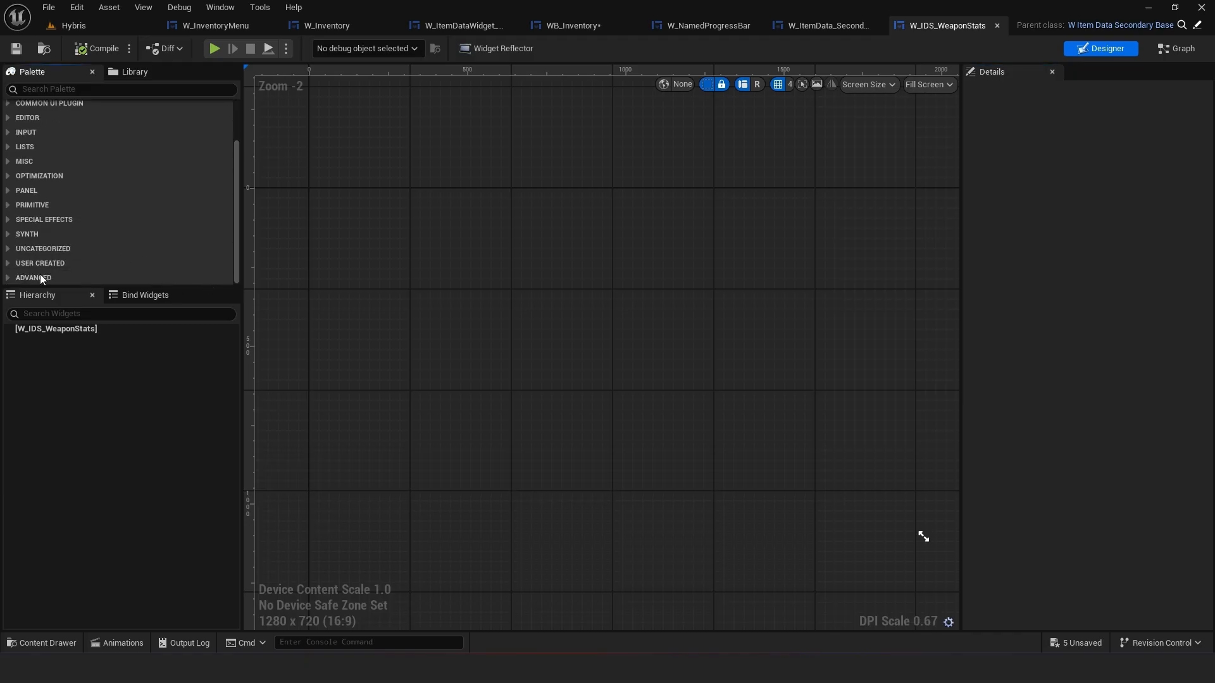
pyautogui.click(9, 263)
pyautogui.scroll(-10, 62, 271)
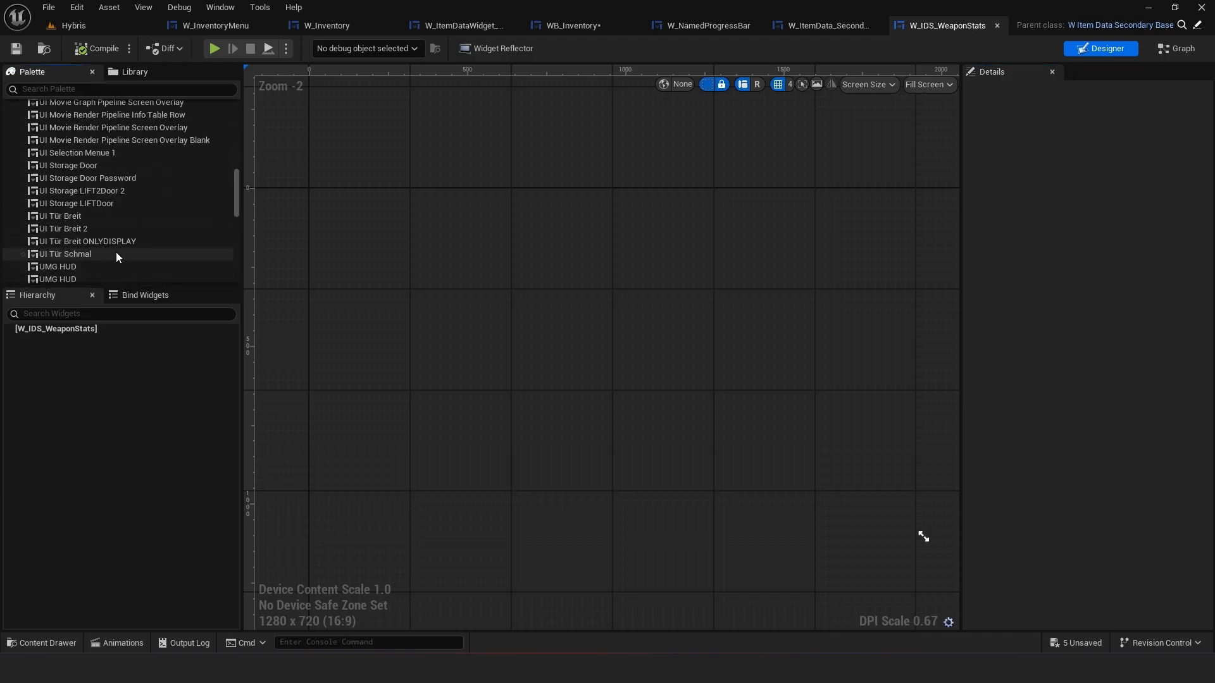
pyautogui.click(57, 645)
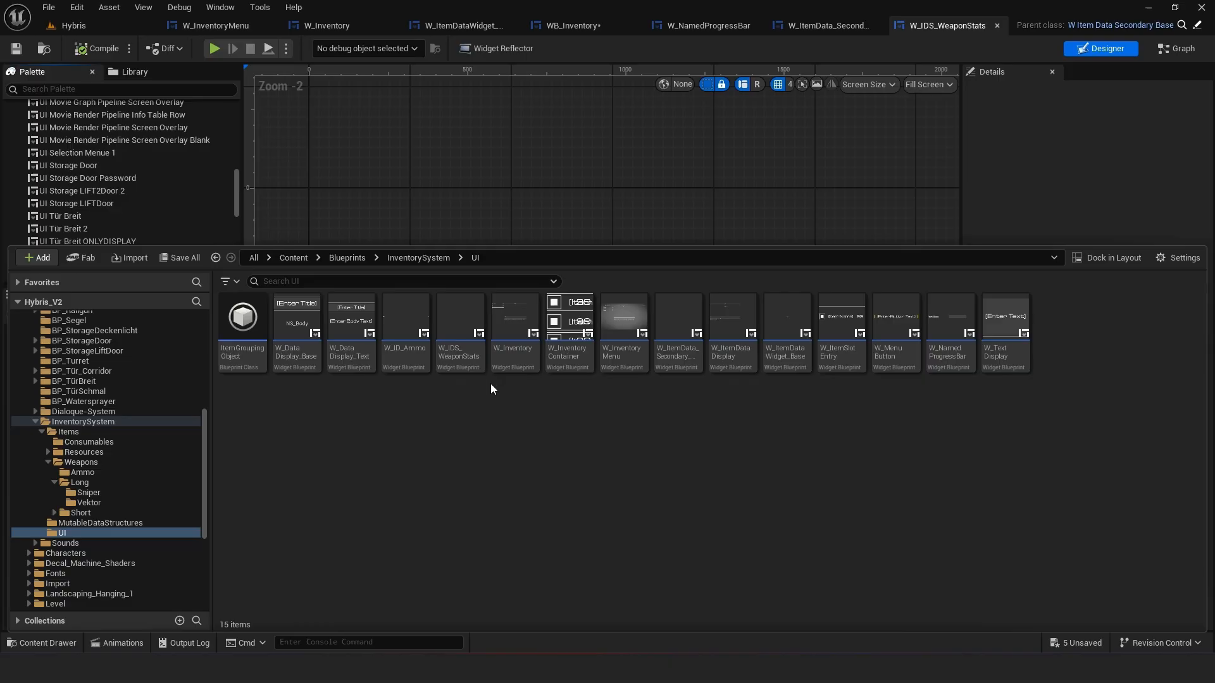
pyautogui.click(306, 370)
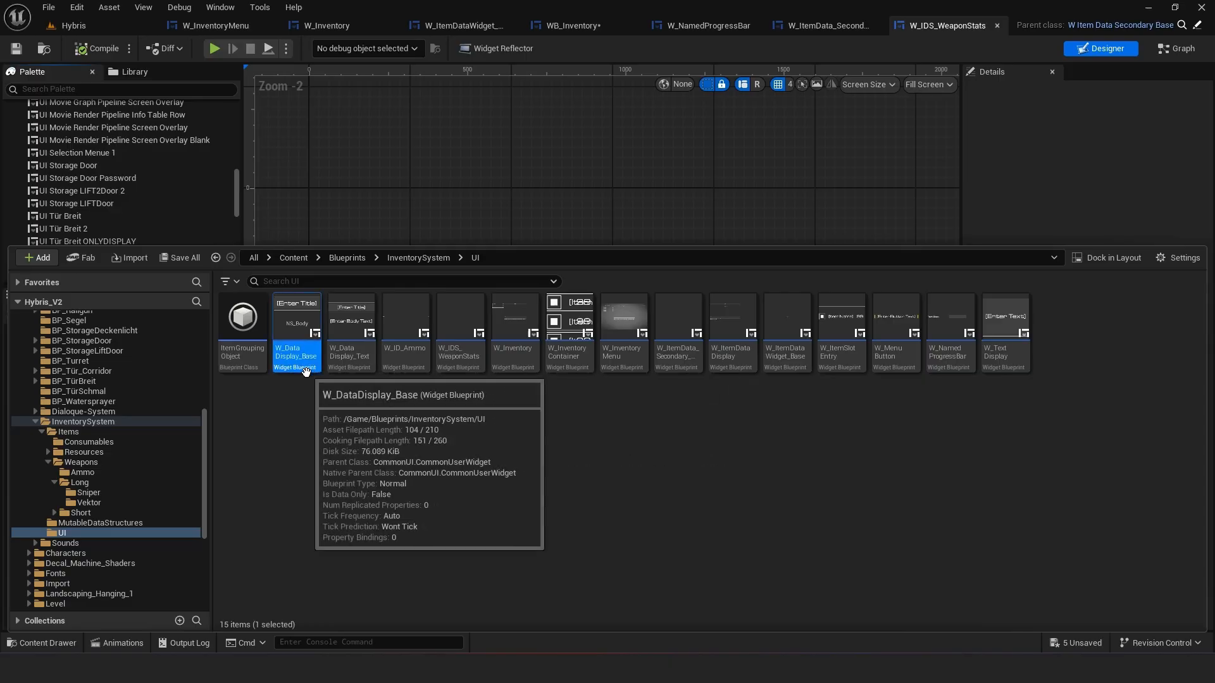
pyautogui.moveTo(300, 361); pyautogui.dragTo(457, 194)
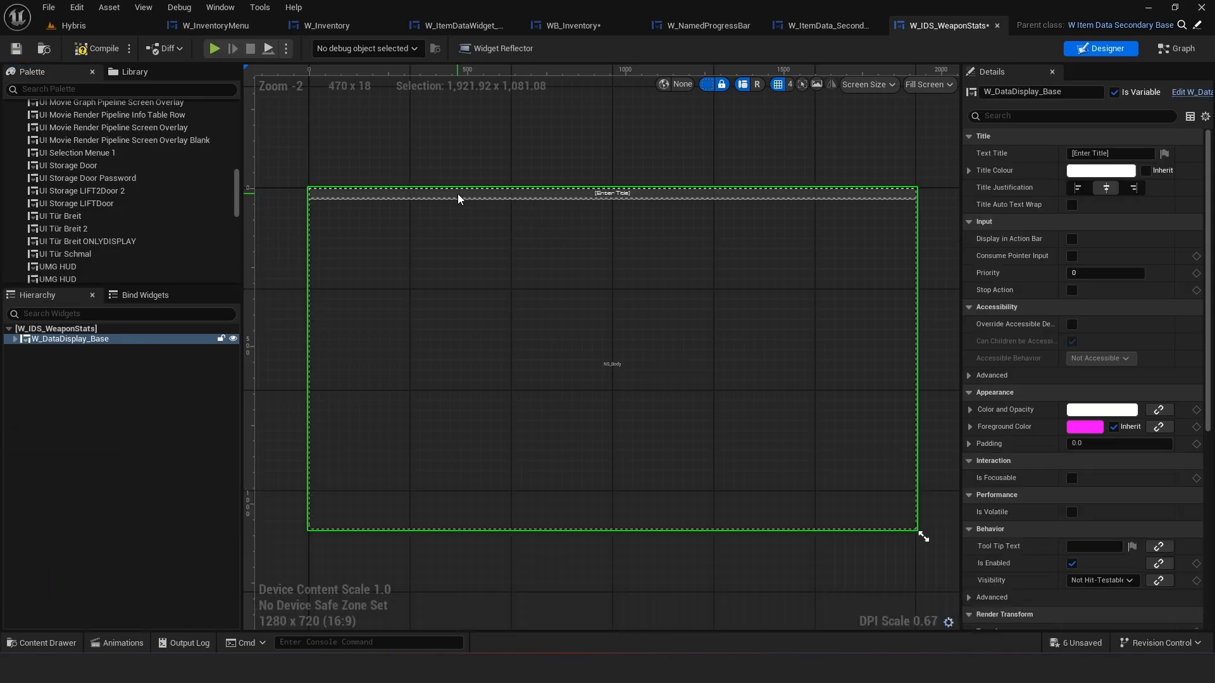
# Place a Vertical Box inside the NS_Body slot of W_DataDisplay_Base
pyautogui.click(56, 347)
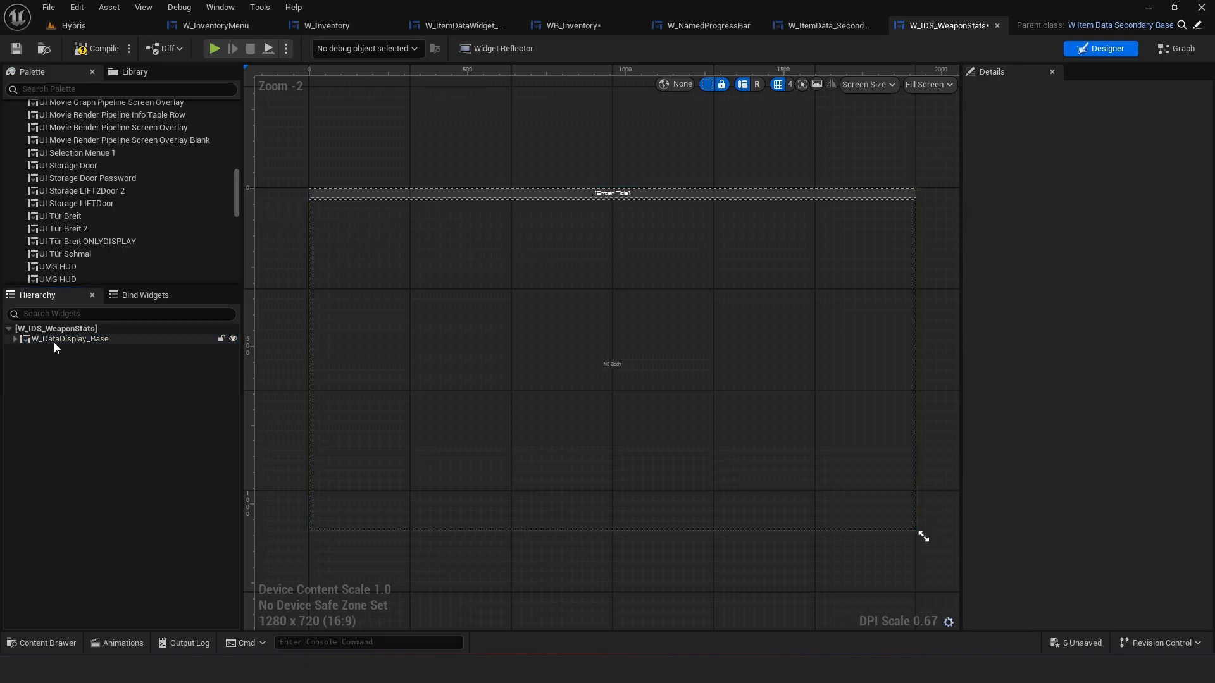
pyautogui.click(15, 340)
pyautogui.click(14, 342)
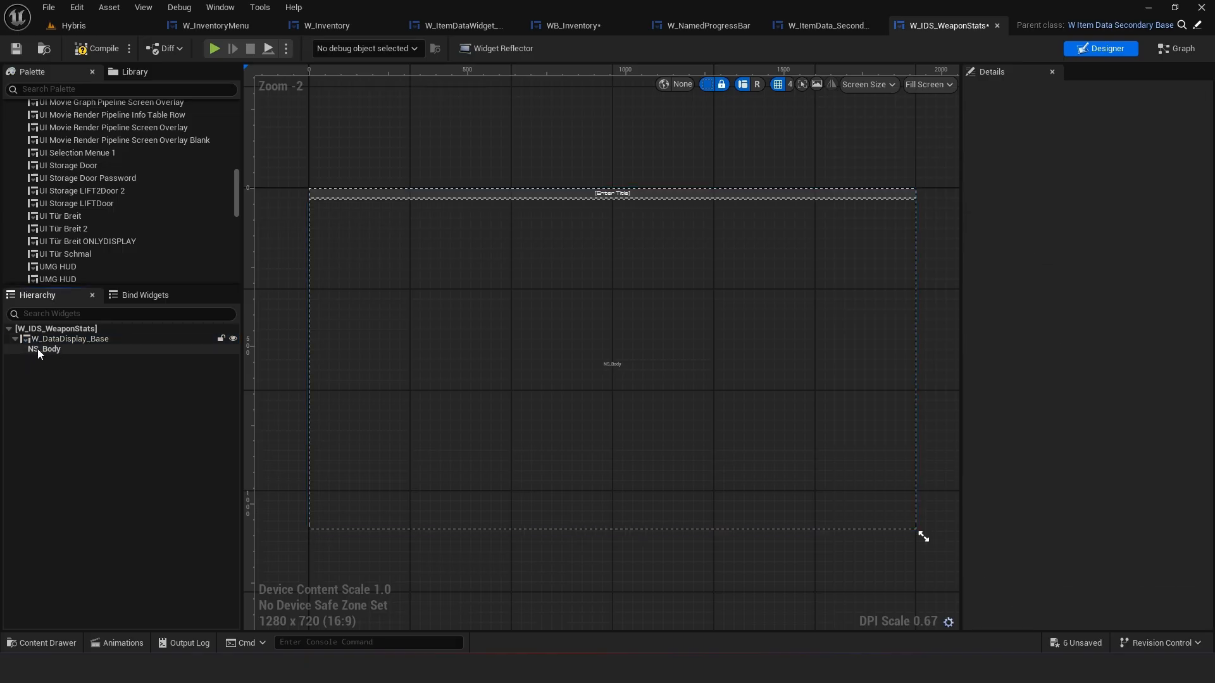
pyautogui.click(36, 350)
pyautogui.click(116, 88)
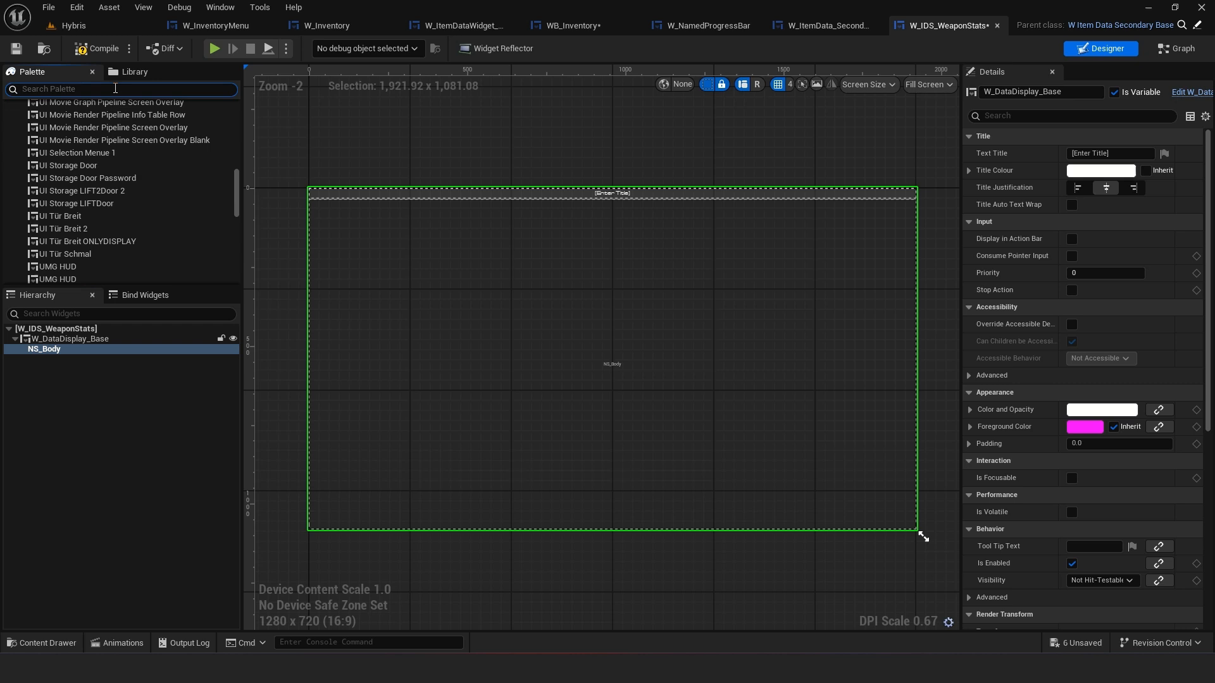
pyautogui.write('verti')
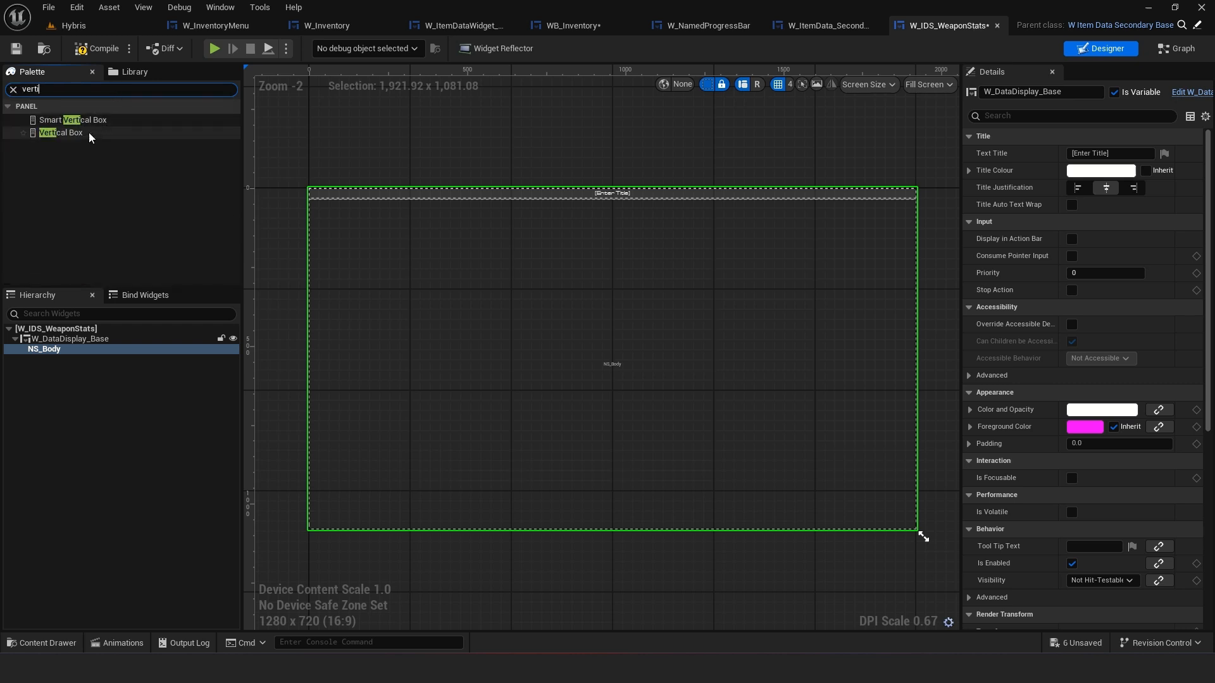
pyautogui.moveTo(89, 133); pyautogui.dragTo(74, 352)
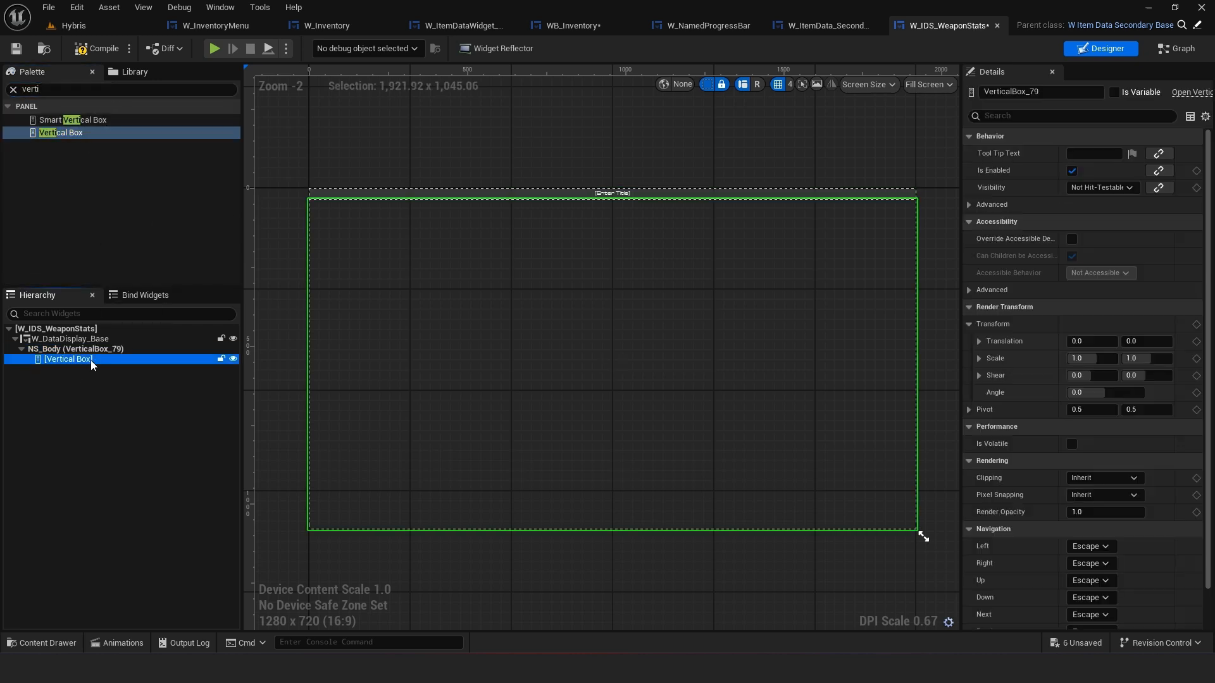
# Add a W_NamedProgressBar into the Vertical Box and set its slot size to Auto
pyautogui.click(129, 88)
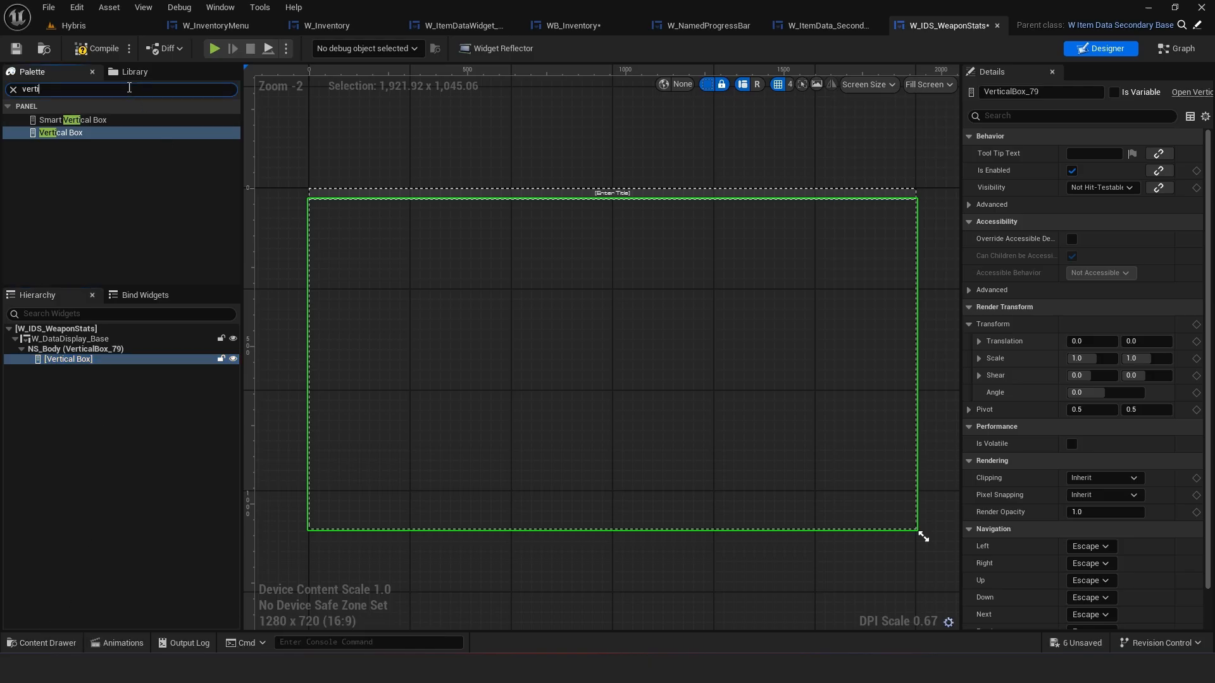
pyautogui.write('a')
pyautogui.press('BackSpace')
pyautogui.write('named')
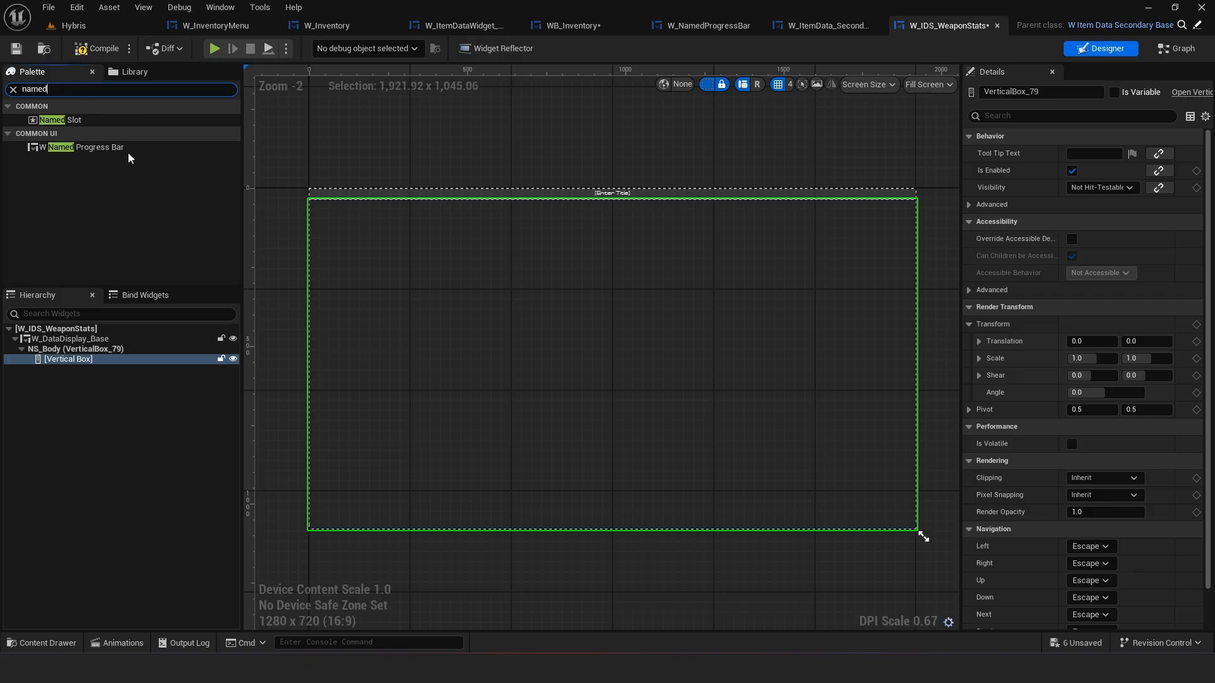
pyautogui.moveTo(127, 149); pyautogui.dragTo(70, 360)
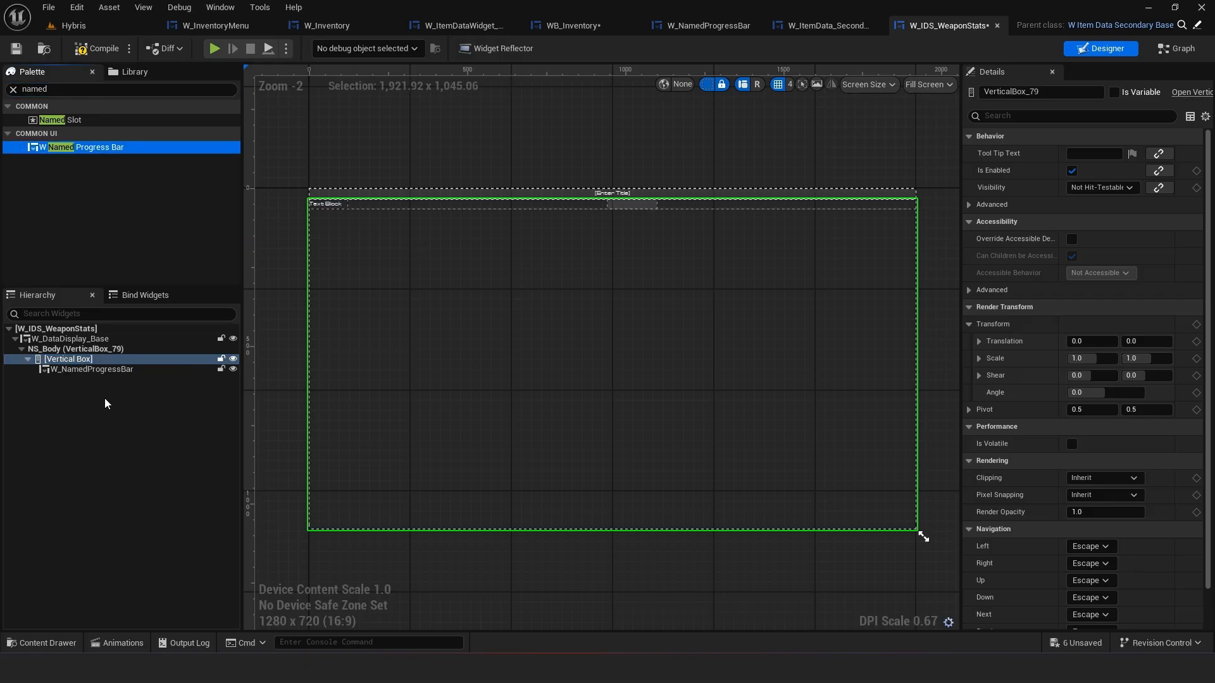
pyautogui.click(84, 369)
pyautogui.click(91, 361)
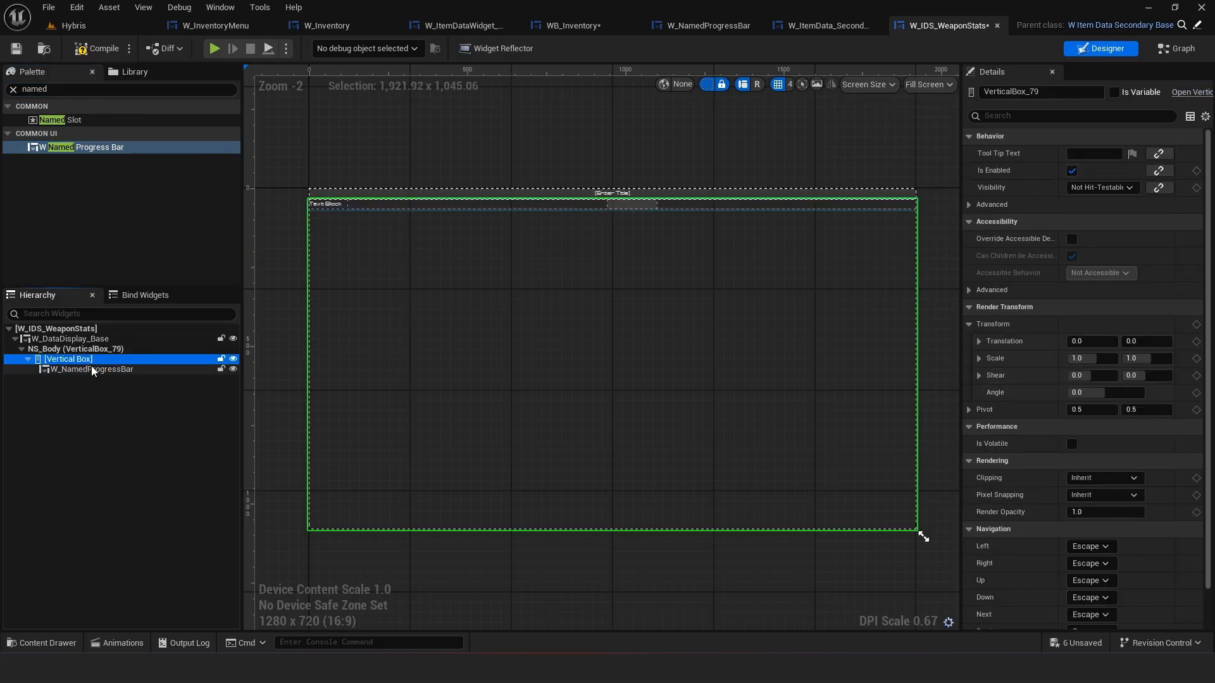
pyautogui.click(91, 369)
pyautogui.click(1109, 170)
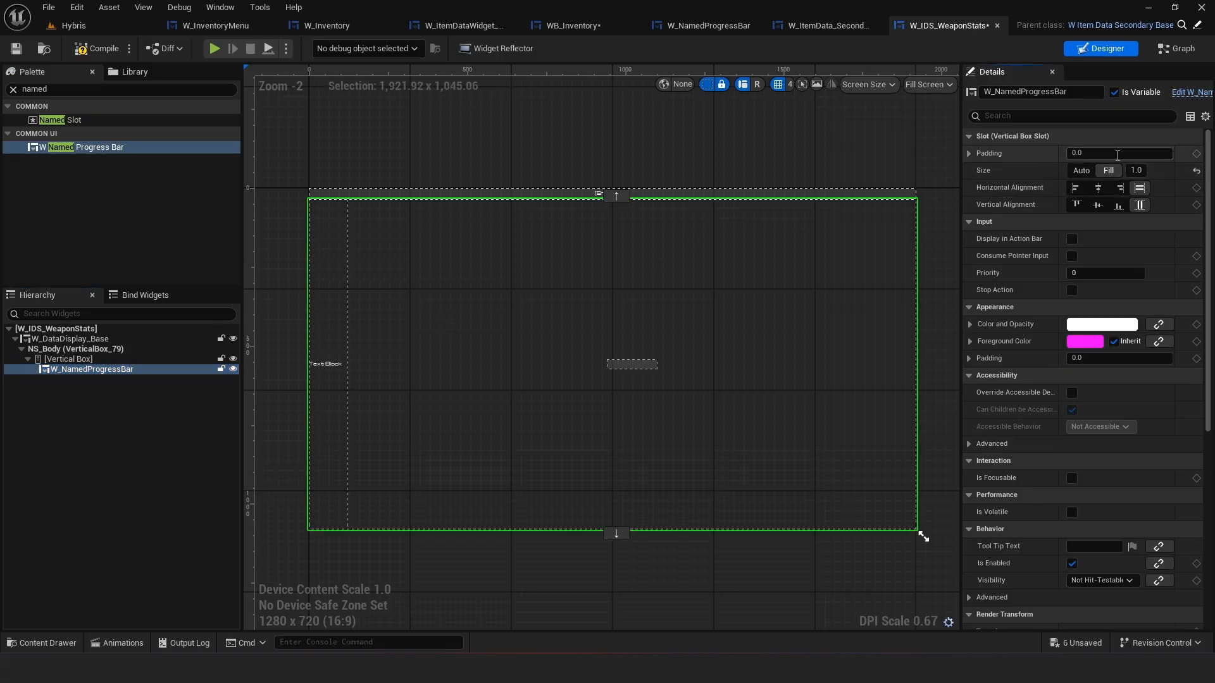
pyautogui.click(1081, 170)
pyautogui.click(581, 152)
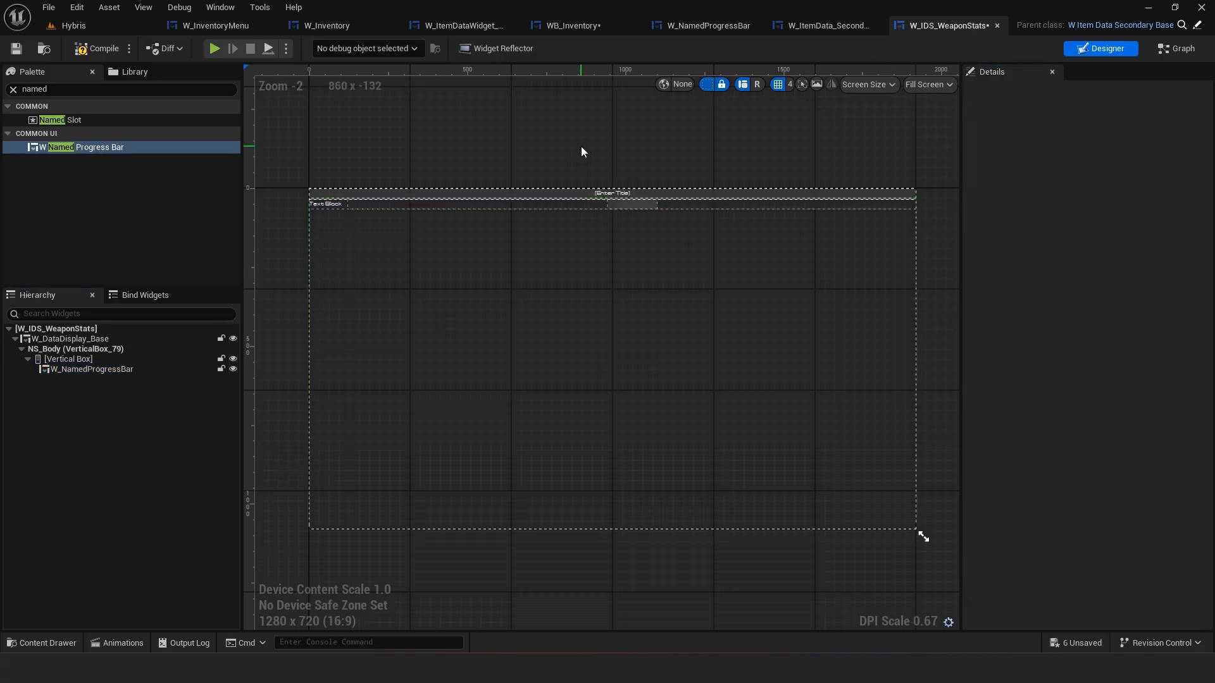
# Compile the W_IDS_WeaponStats widget blueprint
pyautogui.scroll(2, 594, 190)
pyautogui.scroll(1, 732, 212)
pyautogui.scroll(1, 442, 173)
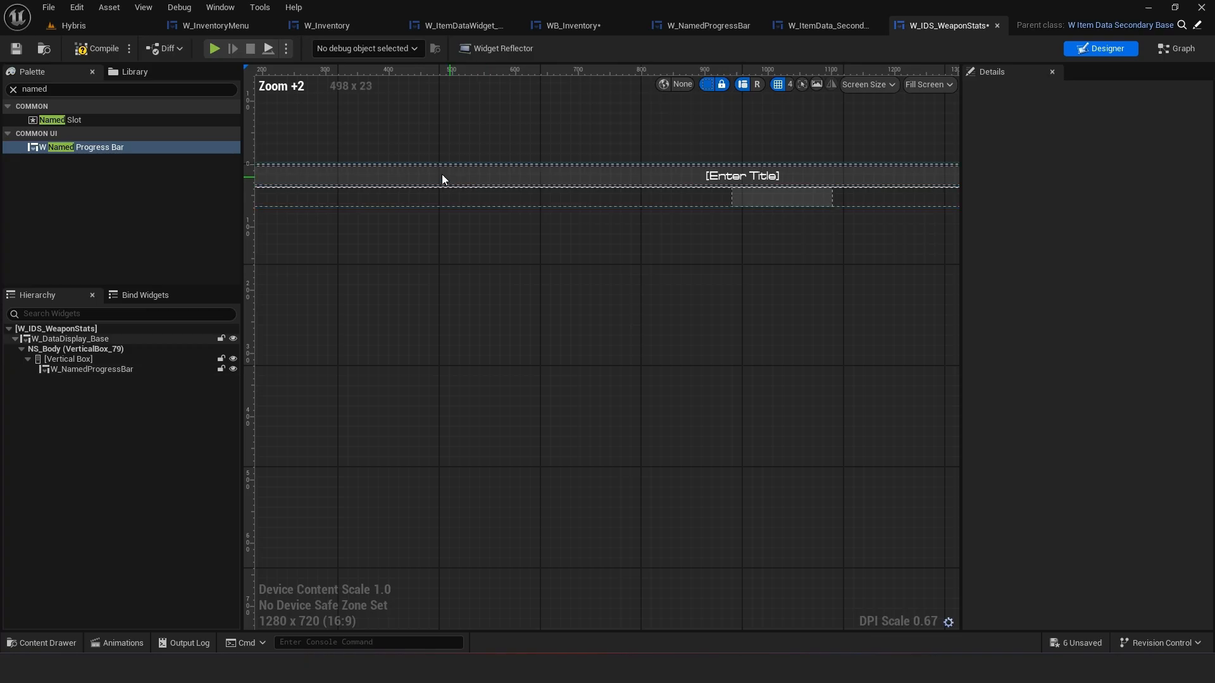
pyautogui.scroll(-1, 442, 176)
pyautogui.click(105, 46)
pyautogui.moveTo(696, 207); pyautogui.dragTo(747, 218, button='right')
pyautogui.moveTo(551, 225); pyautogui.dragTo(589, 230, button='right')
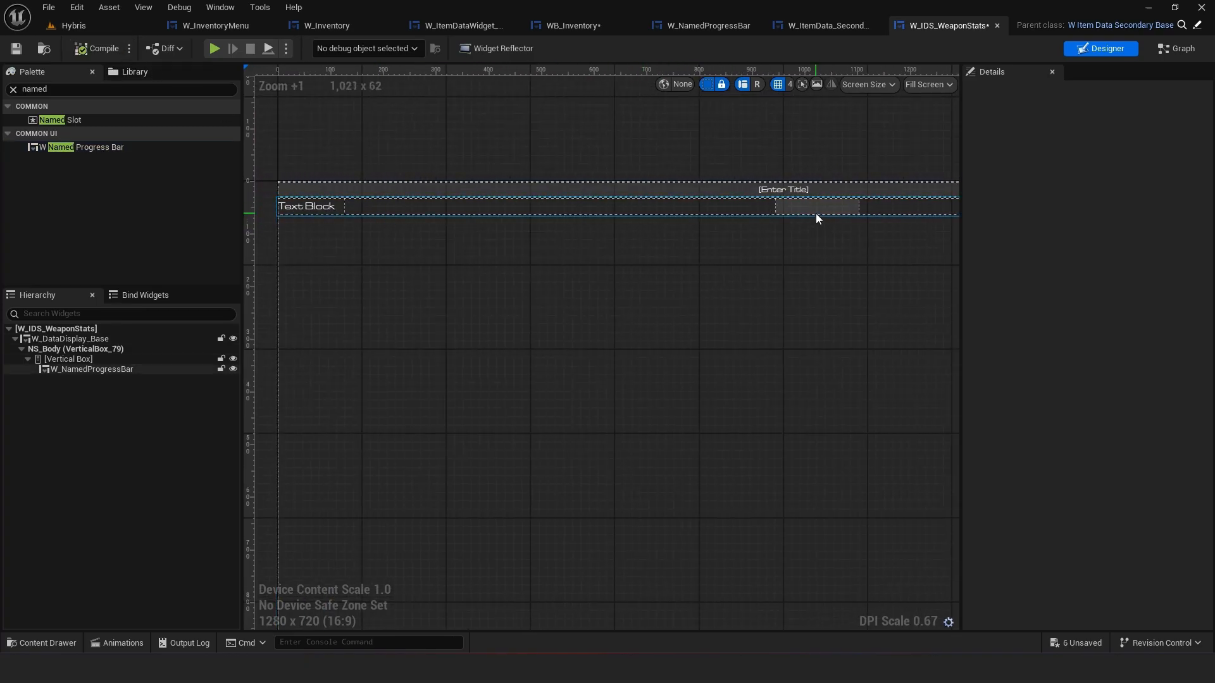
# Open W_NamedProgressBar, select its Smart Horizontal Box and run UpdateSmartContainer
pyautogui.click(842, 23)
pyautogui.click(758, 26)
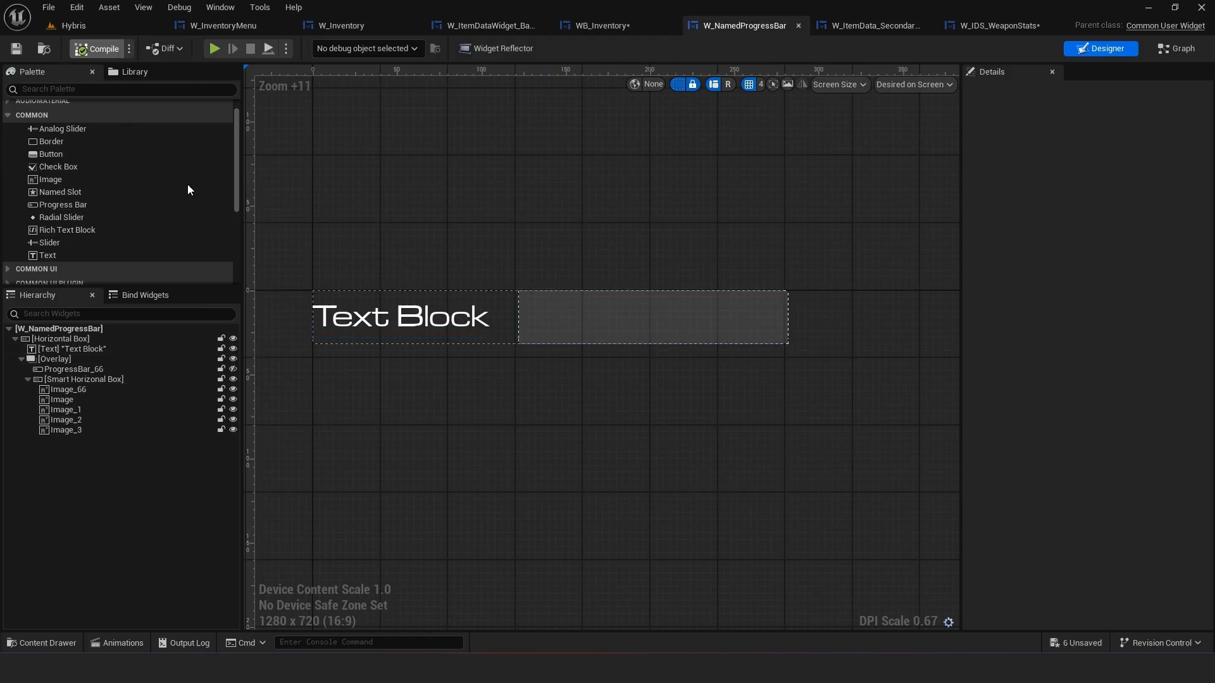
pyautogui.click(590, 314)
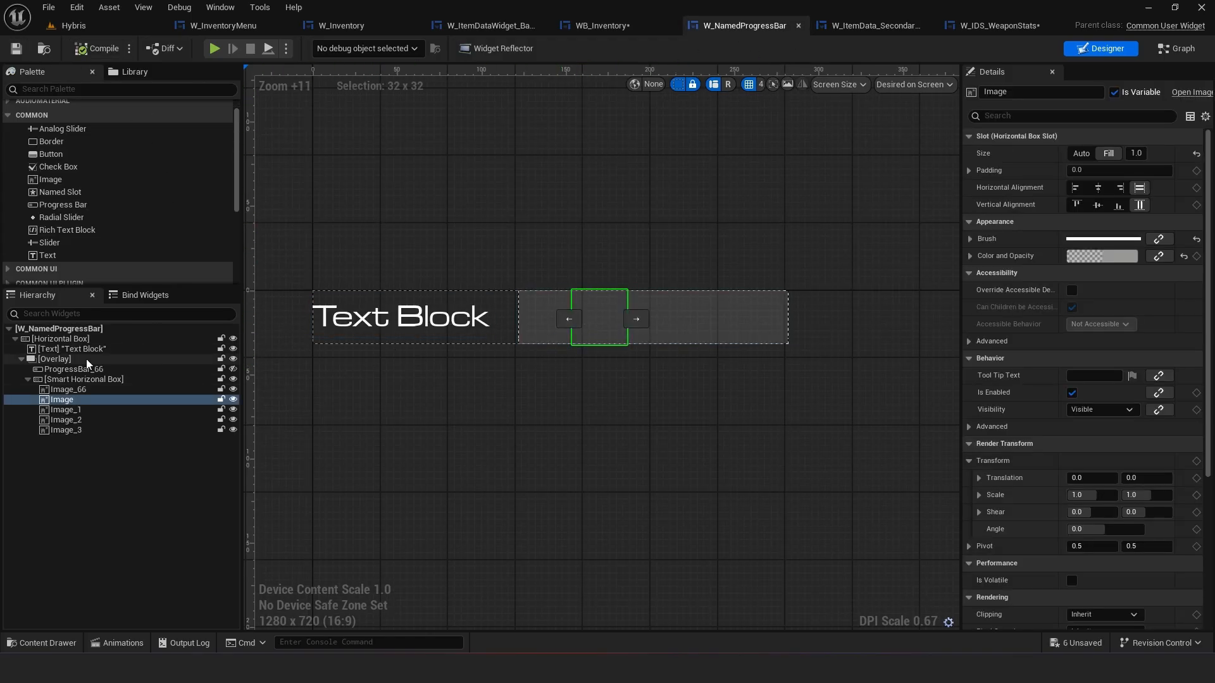
pyautogui.click(84, 379)
pyautogui.click(1027, 511)
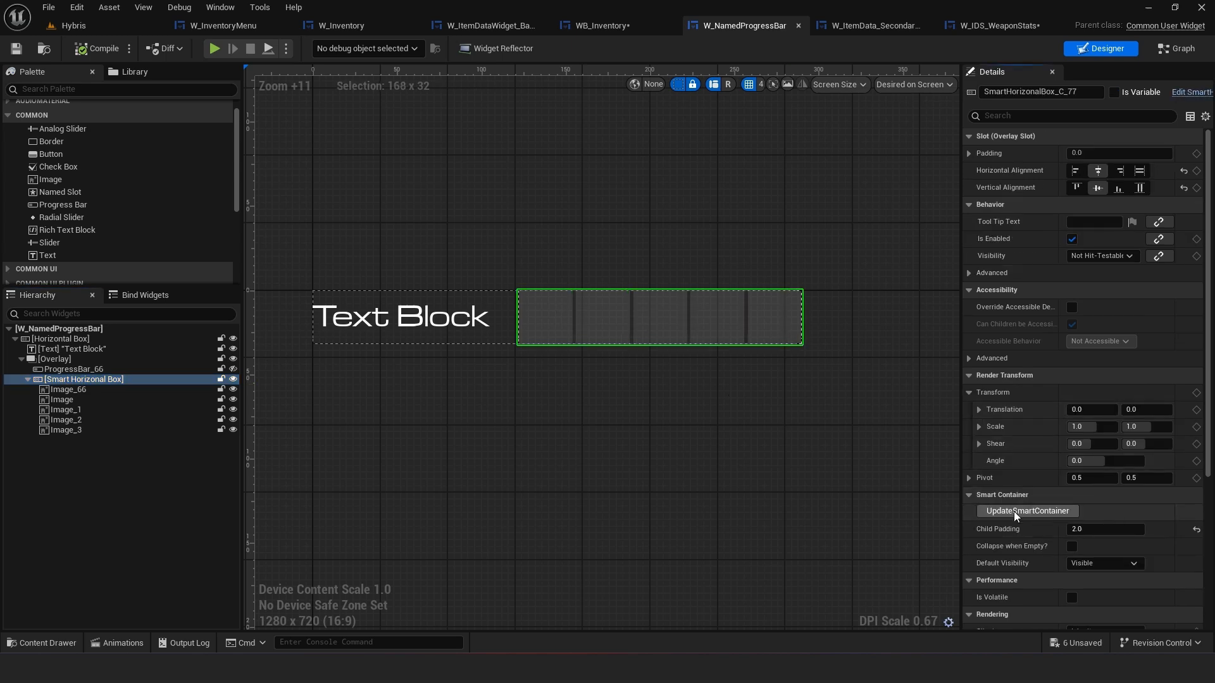
pyautogui.moveTo(735, 437); pyautogui.dragTo(677, 419, button='right')
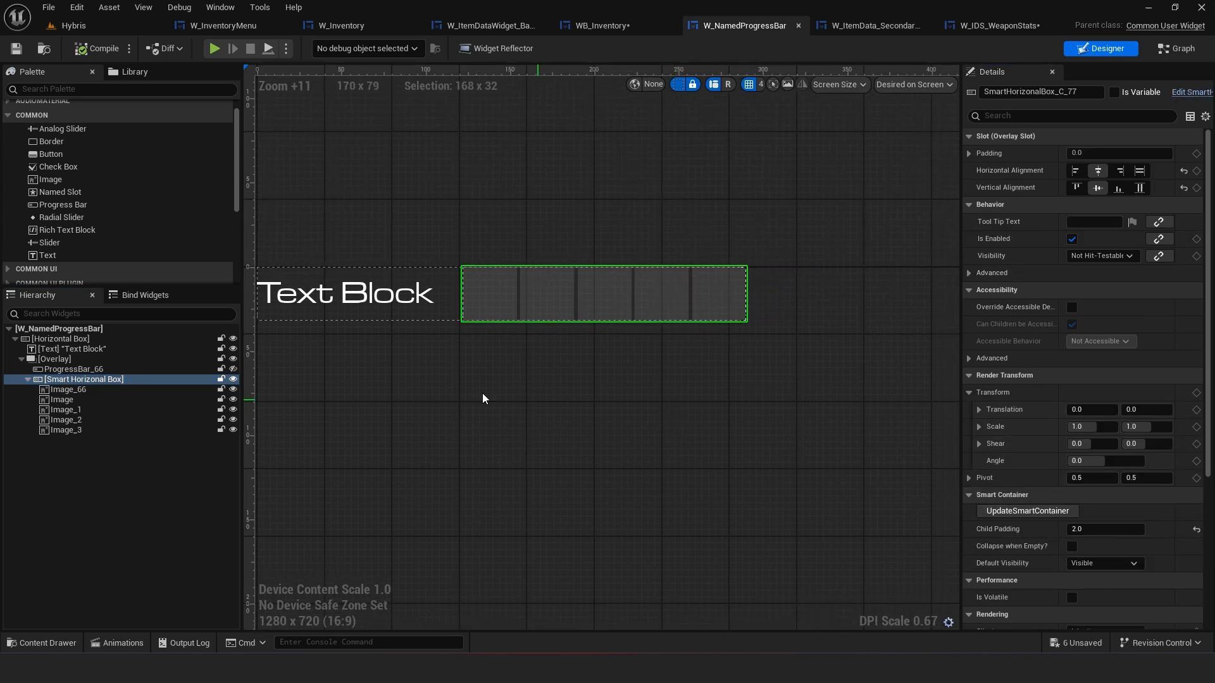
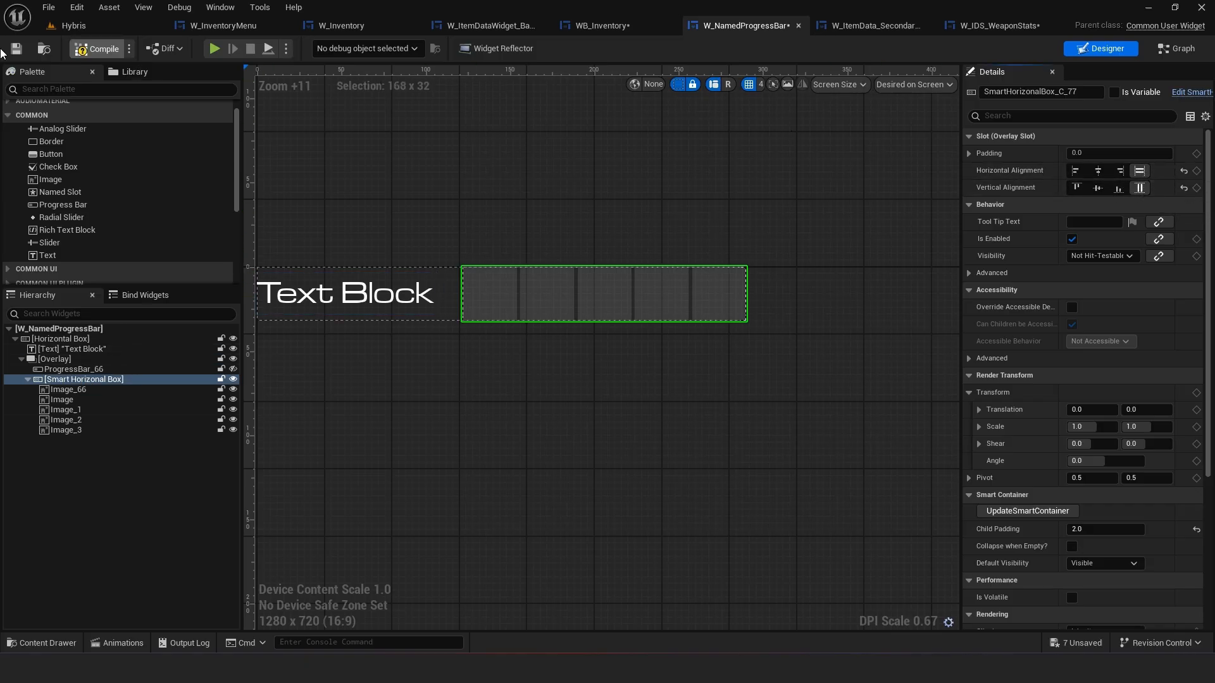
# Save W_NamedProgressBar and review how its progress bar sits inside W_IDS_WeaponStats
pyautogui.hotkey('ctrl', 's')
pyautogui.click(957, 28)
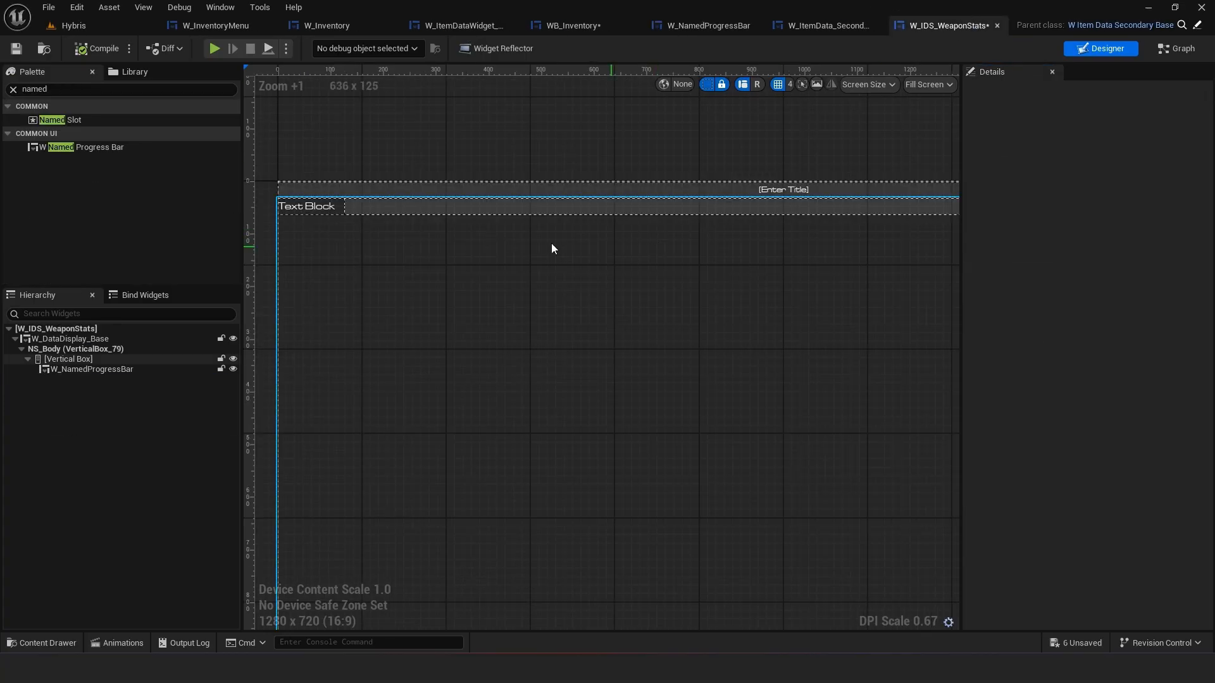
pyautogui.moveTo(552, 243); pyautogui.dragTo(387, 319, button='right')
pyautogui.scroll(-1, 443, 291)
pyautogui.moveTo(522, 230); pyautogui.dragTo(720, 232, button='right')
pyautogui.click(720, 233)
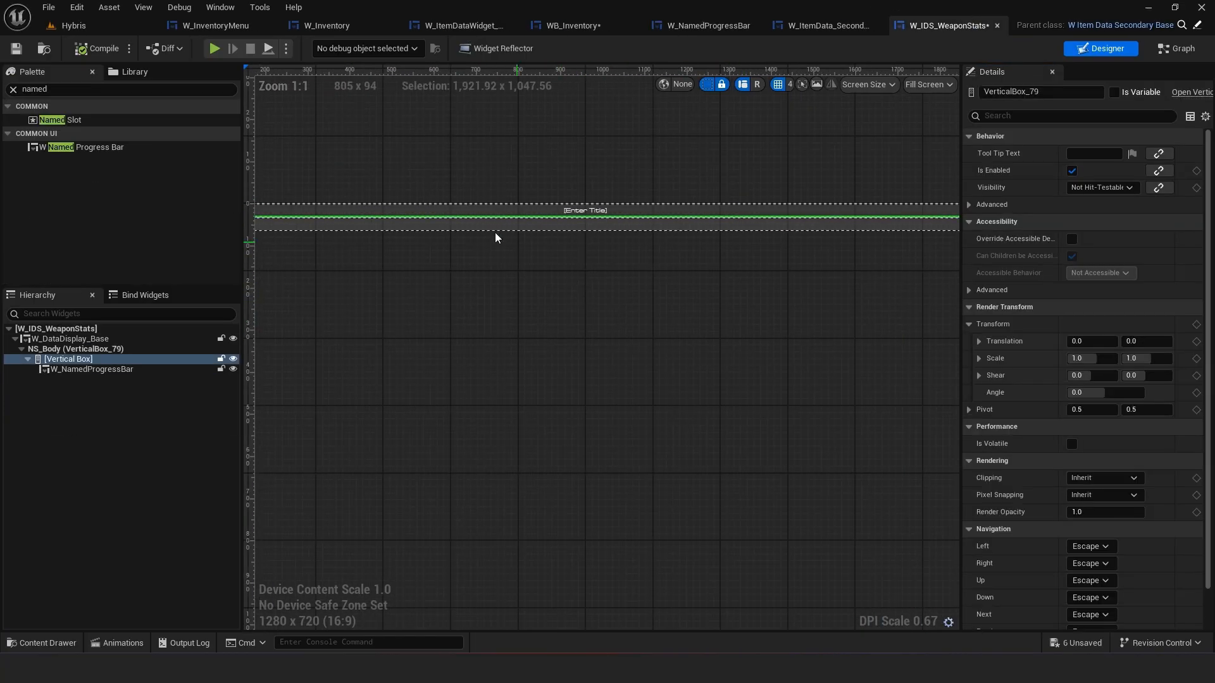
pyautogui.moveTo(320, 233); pyautogui.dragTo(539, 243, button='right')
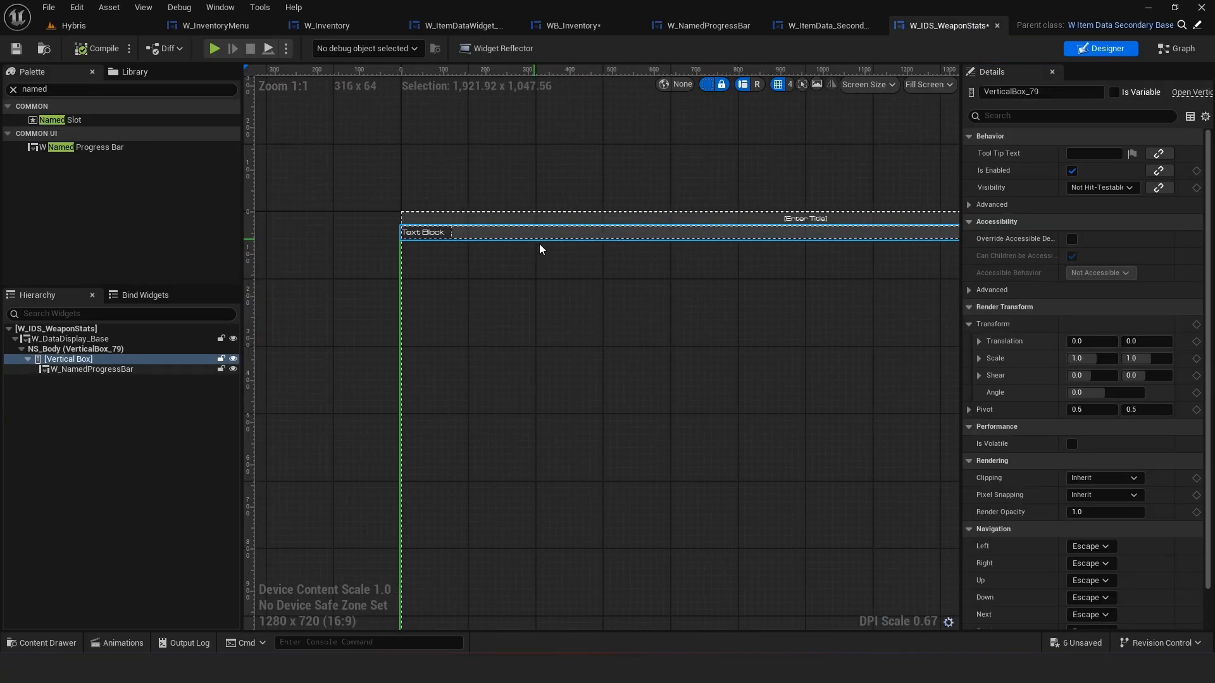
# In W_NamedProgressBar's event graph, delete the Event Construct and Event Tick nodes
pyautogui.click(719, 25)
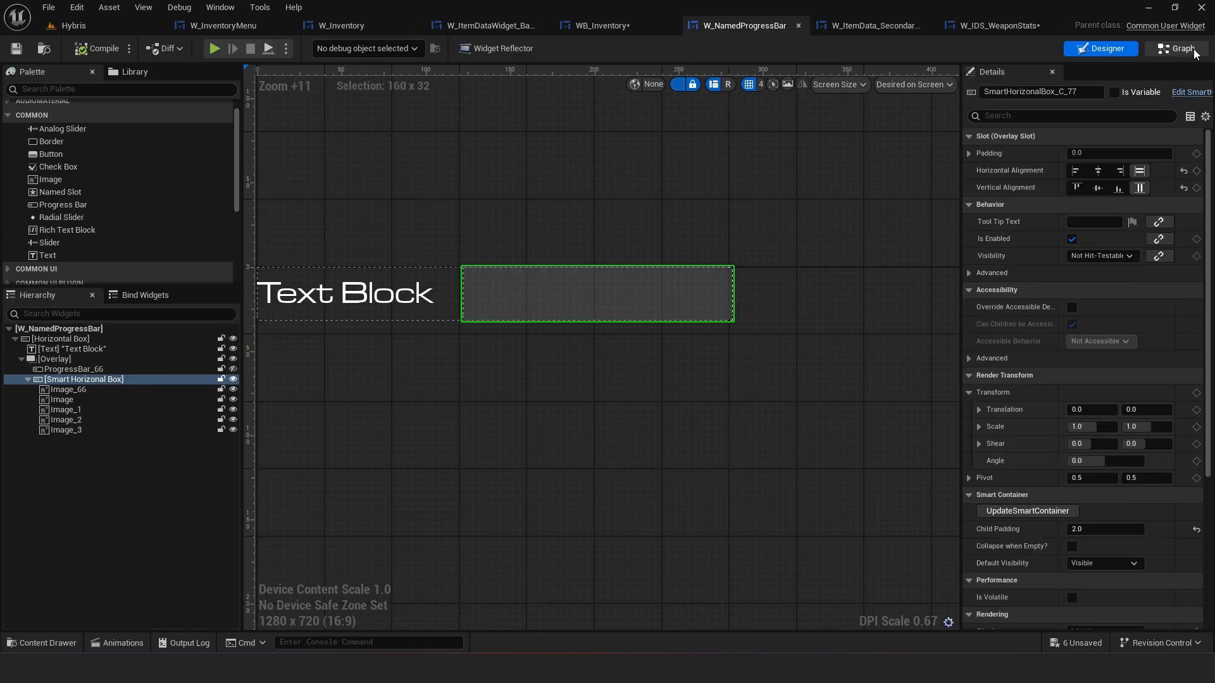
pyautogui.click(1176, 49)
pyautogui.moveTo(910, 274); pyautogui.dragTo(700, 319, button='right')
pyautogui.moveTo(653, 510); pyautogui.dragTo(607, 457, button='right')
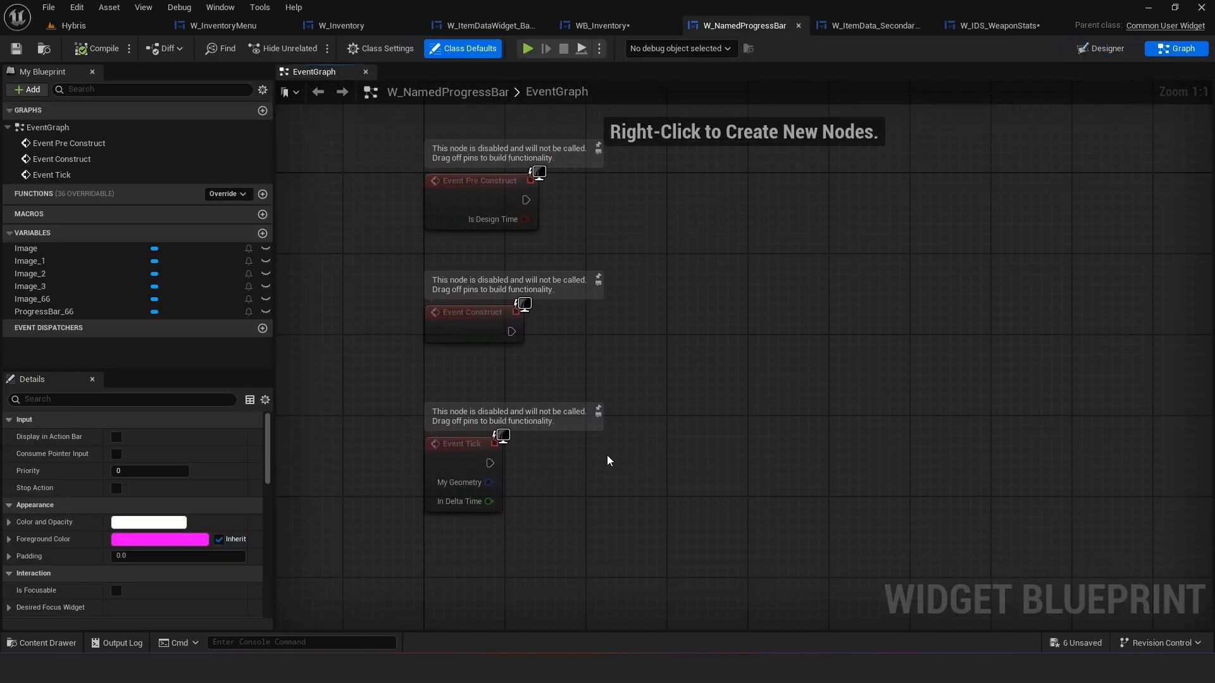
pyautogui.moveTo(596, 494); pyautogui.dragTo(401, 326)
pyautogui.press('Delete')
pyautogui.moveTo(651, 301); pyautogui.dragTo(528, 321, button='right')
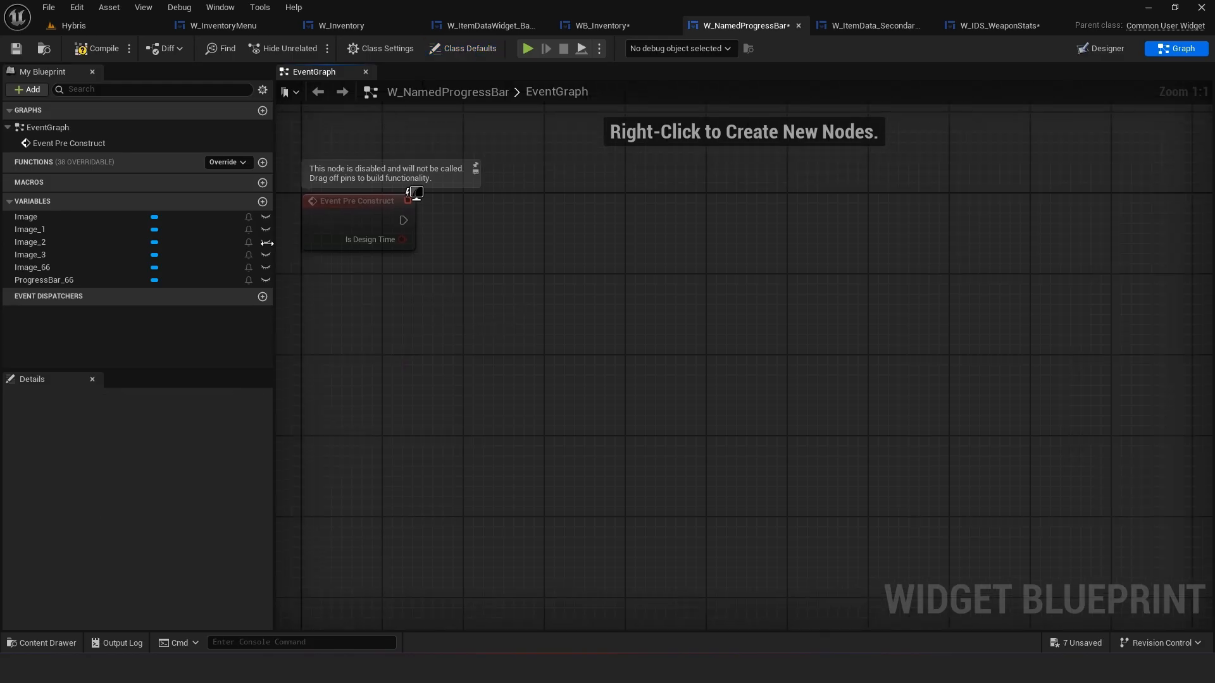
# Rename the Smart Horizontal Box in W_NamedProgressBar to SHB
pyautogui.click(1103, 50)
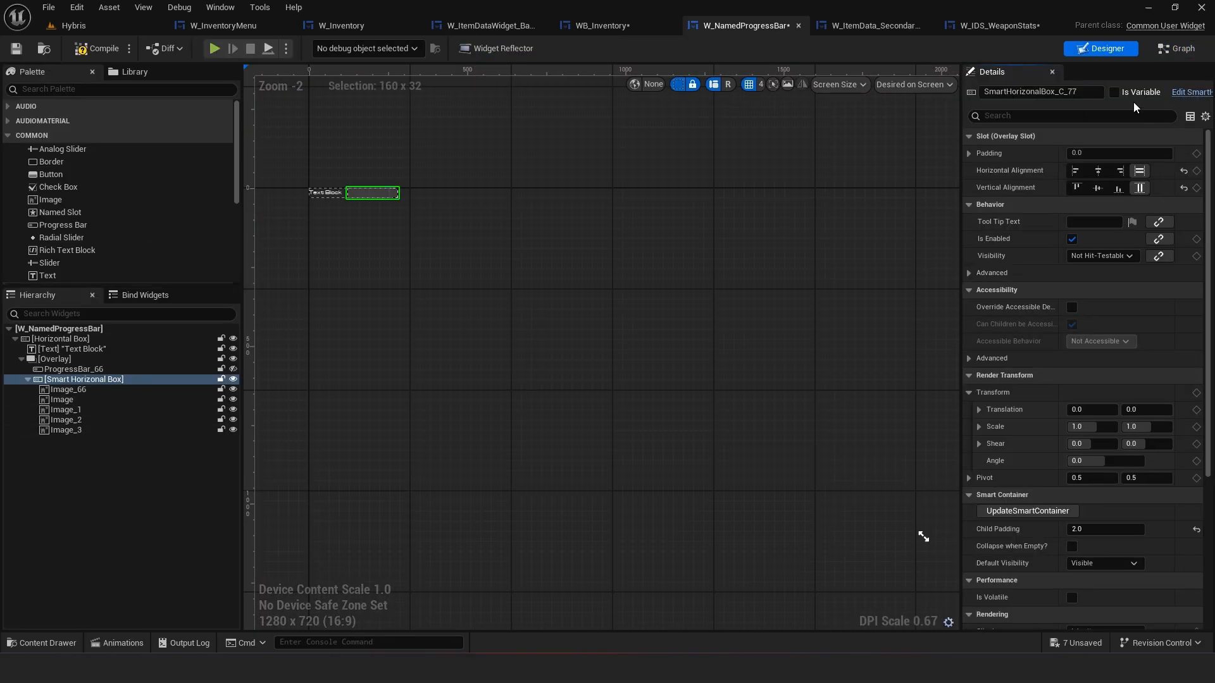
pyautogui.hotkey('ctrl', 'a')
pyautogui.write('SM')
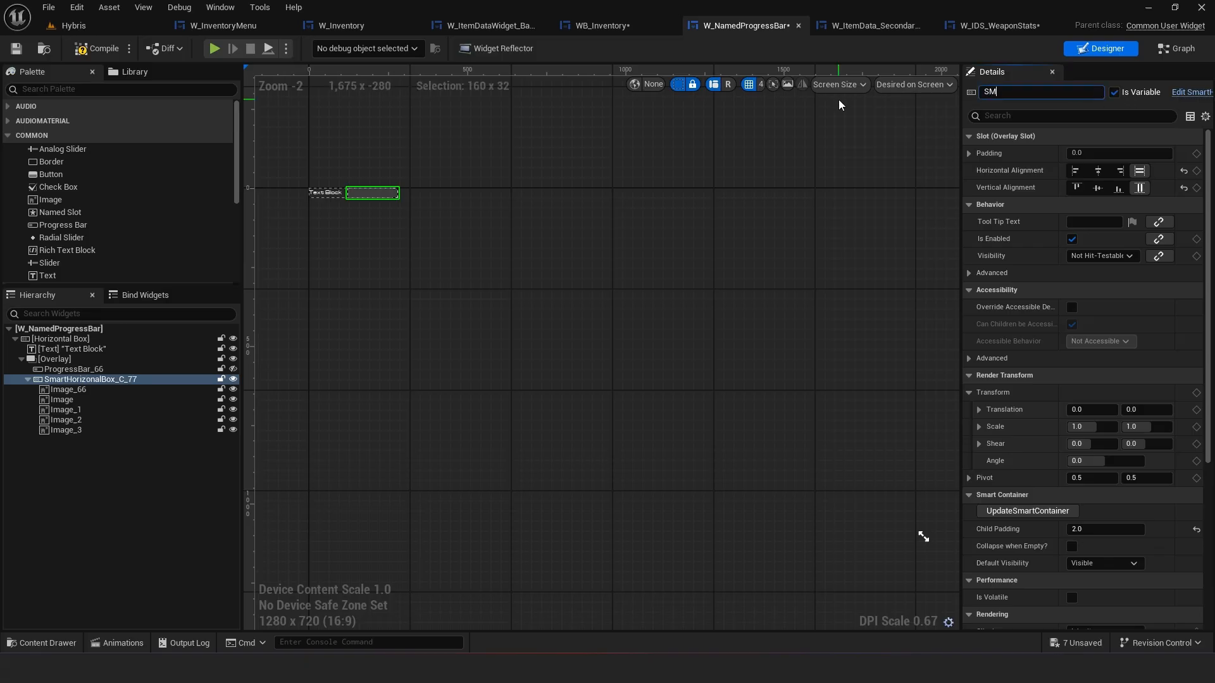
pyautogui.press('BackSpace')
pyautogui.write('HB')
pyautogui.press('Return')
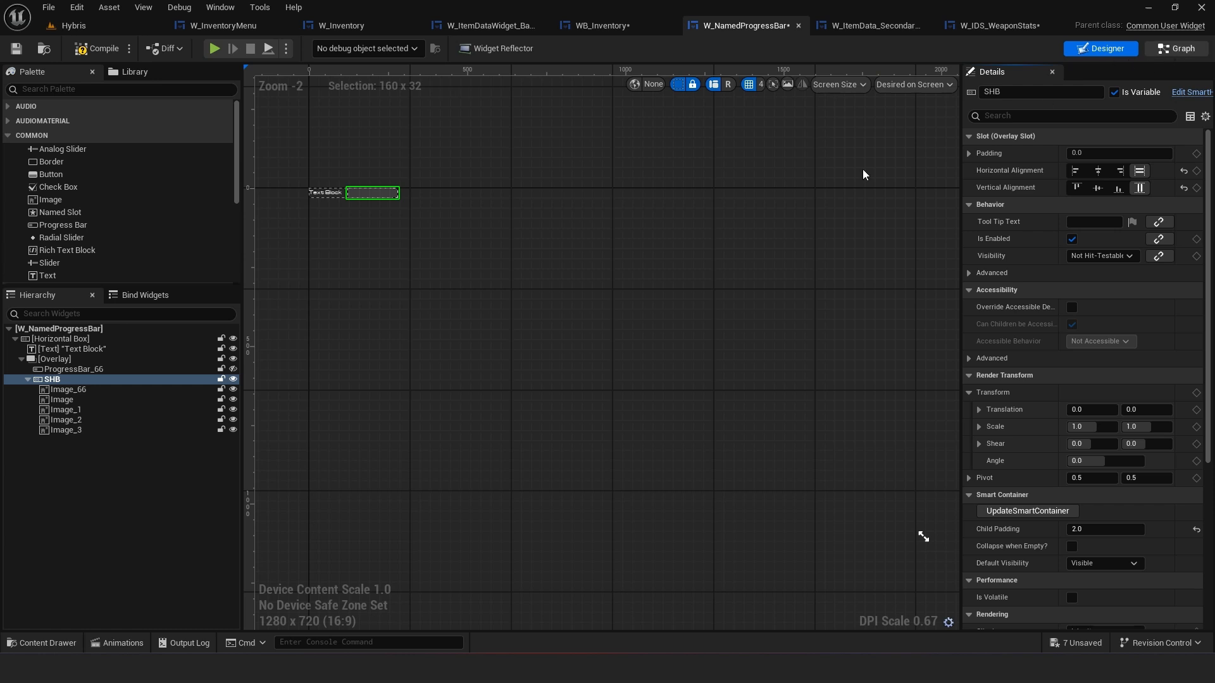
# Call Update Smart Container on the SHB variable from Event Pre Construct and save the blueprint
pyautogui.click(1176, 49)
pyautogui.moveTo(158, 293); pyautogui.dragTo(594, 213)
pyautogui.click(490, 257)
pyautogui.write('up')
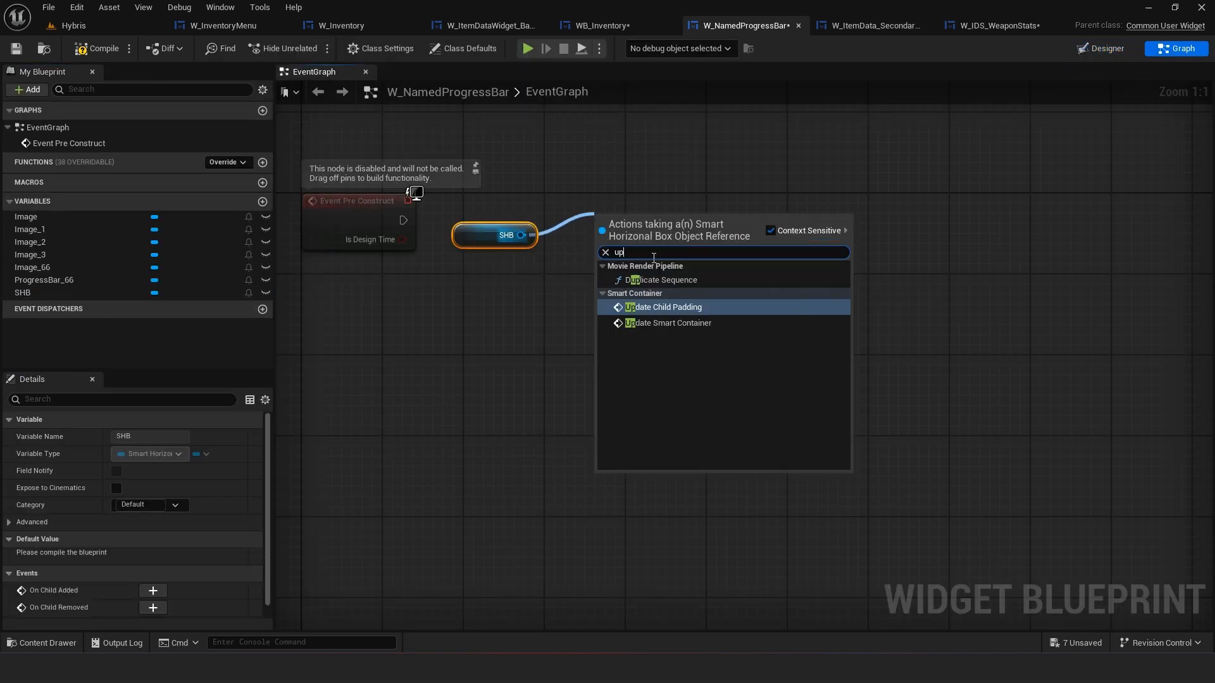
pyautogui.click(674, 323)
pyautogui.moveTo(481, 236); pyautogui.dragTo(481, 270)
pyautogui.moveTo(404, 221); pyautogui.dragTo(672, 237)
pyautogui.click(684, 272)
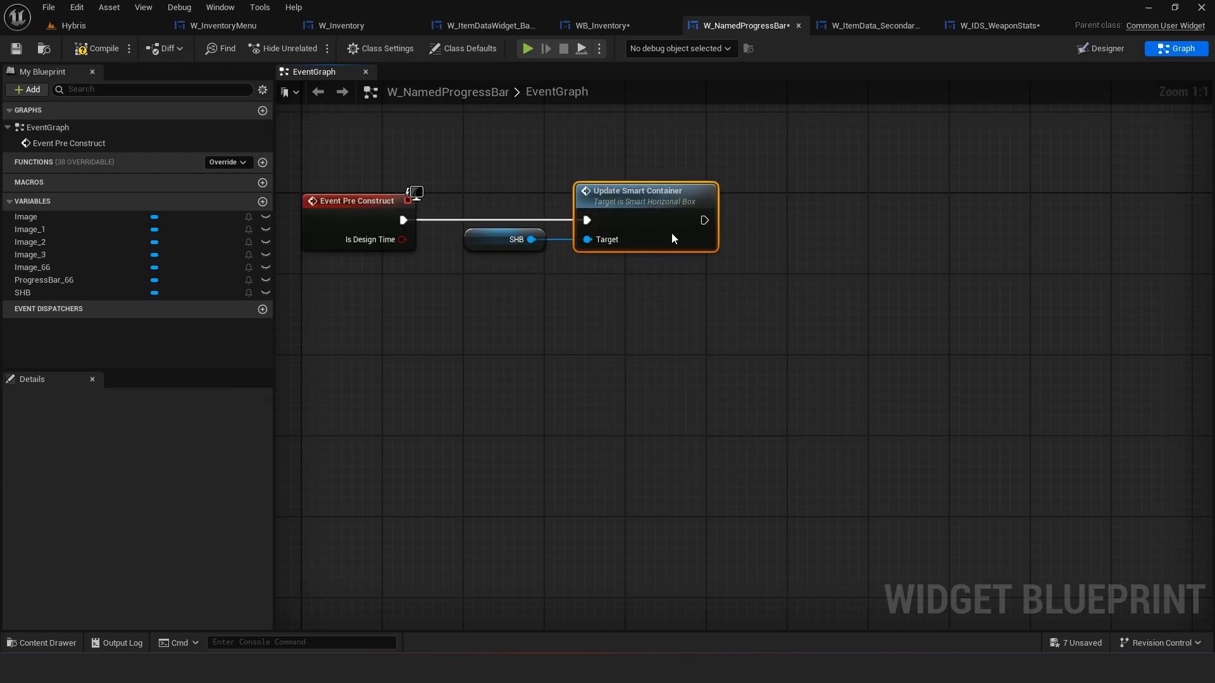
pyautogui.click(21, 51)
# Save W_IDS_WeaponStats and switch its designer preview size to Desired
pyautogui.click(971, 26)
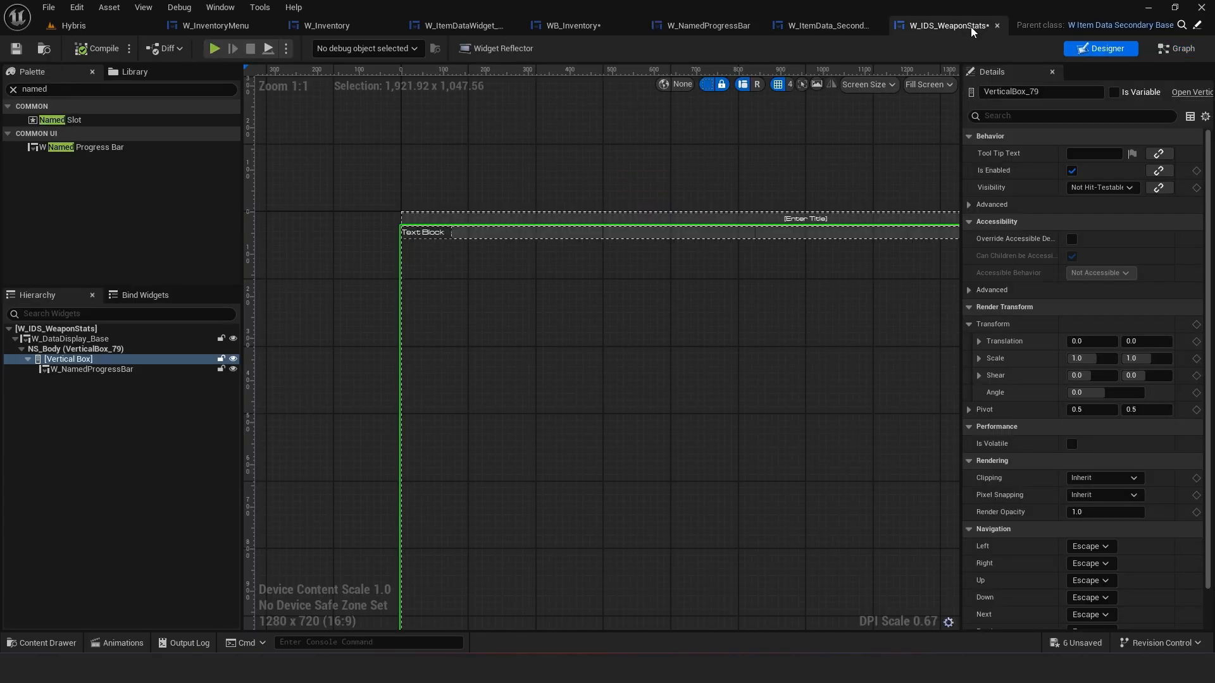
pyautogui.click(22, 51)
pyautogui.scroll(5, 813, 201)
pyautogui.scroll(-3, 715, 296)
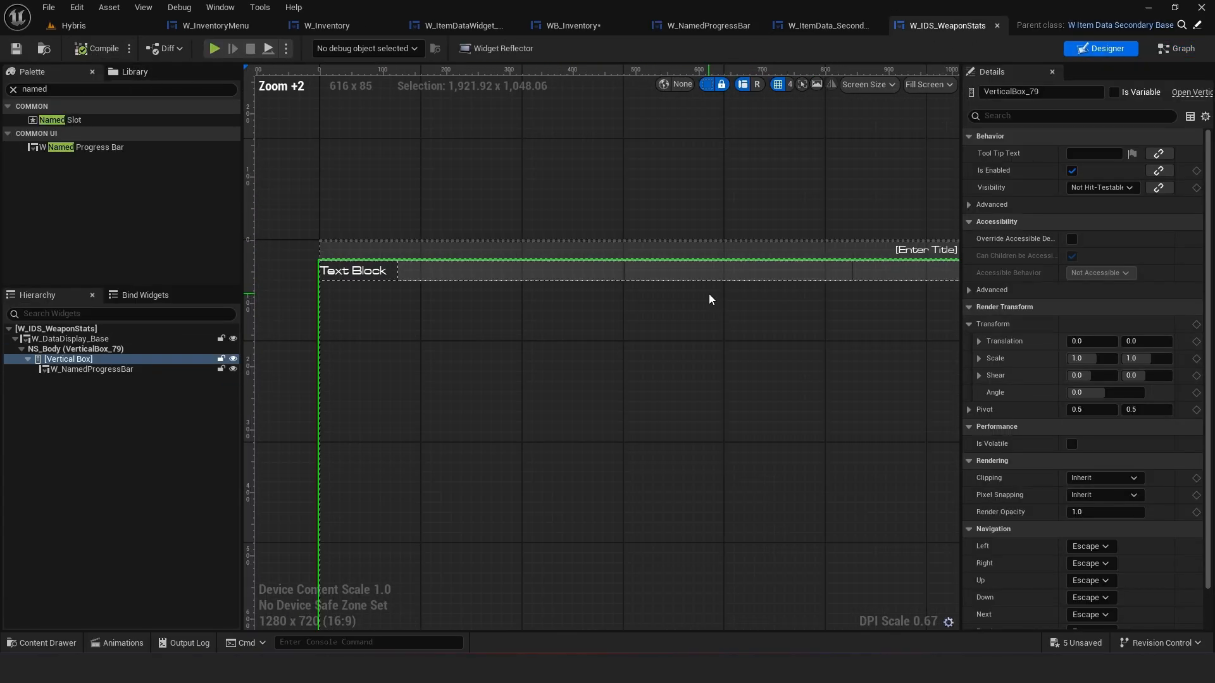
pyautogui.scroll(2, 690, 307)
pyautogui.scroll(-2, 586, 338)
pyautogui.scroll(-1, 576, 329)
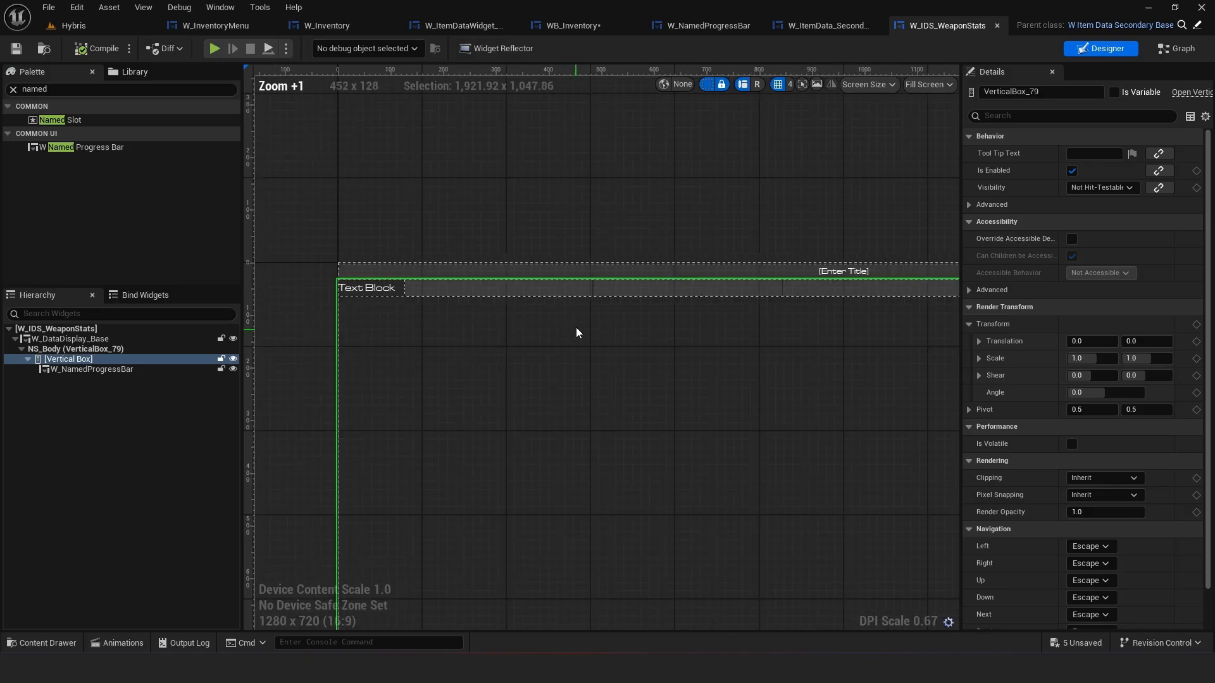
pyautogui.scroll(-1, 575, 317)
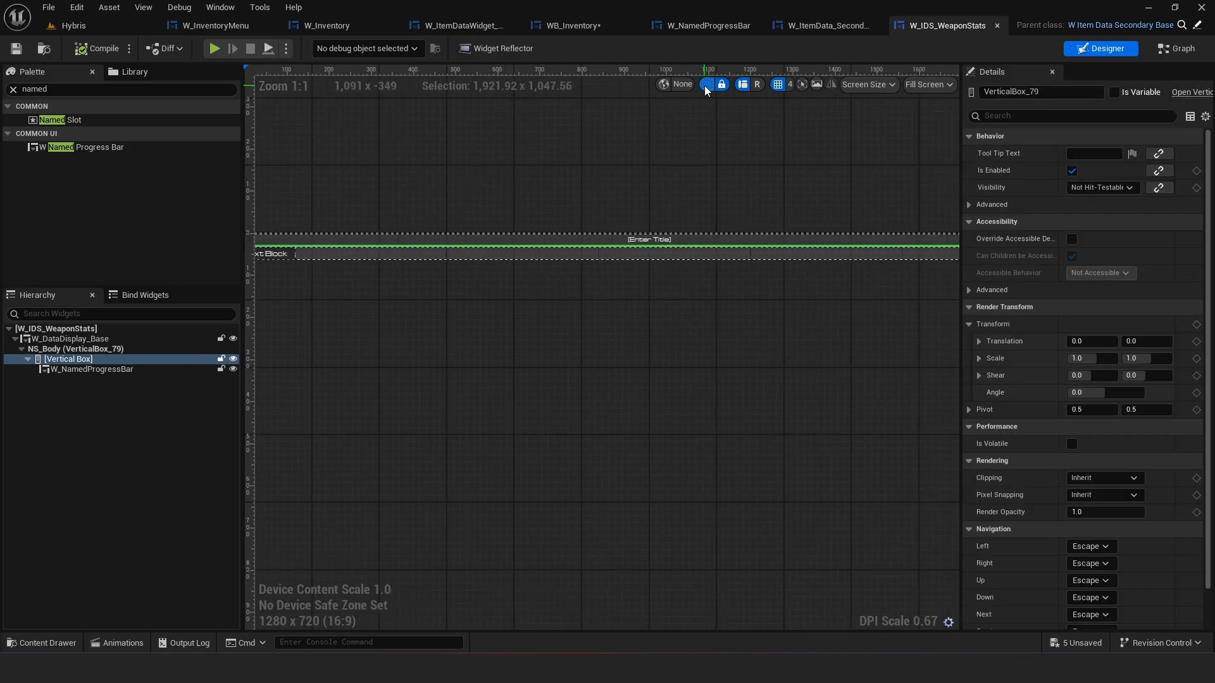
pyautogui.click(706, 86)
pyautogui.moveTo(565, 217); pyautogui.dragTo(417, 212, button='right')
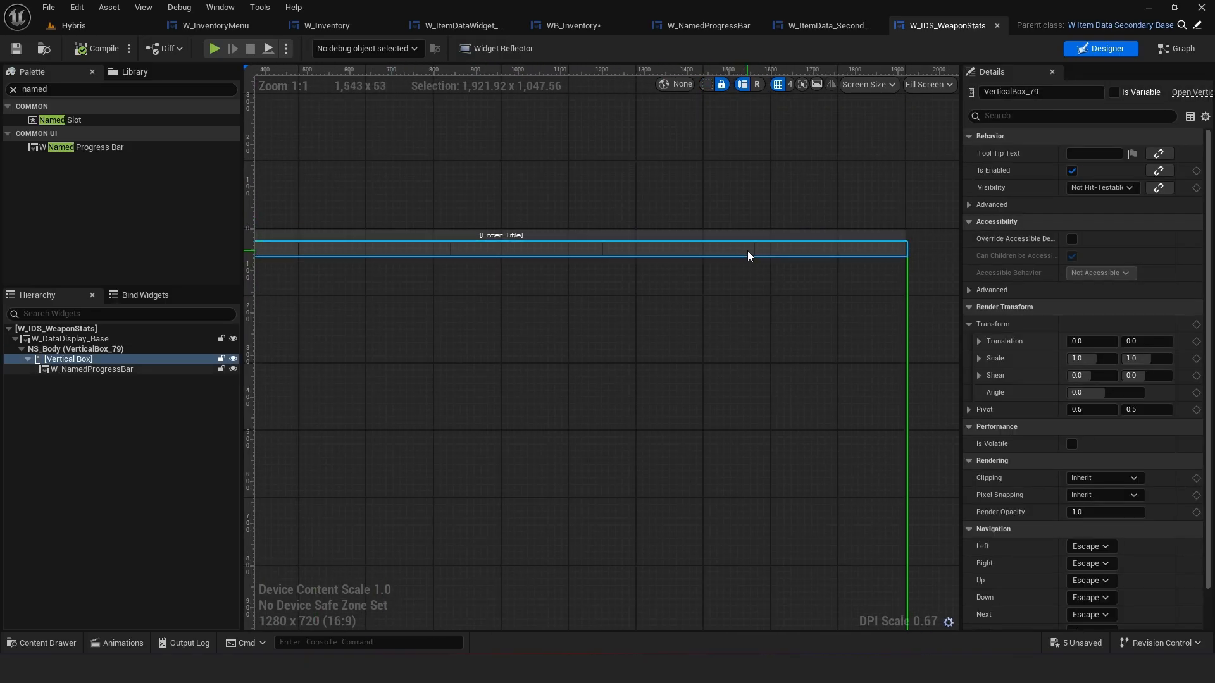
pyautogui.moveTo(657, 262); pyautogui.dragTo(861, 269, button='right')
pyautogui.moveTo(553, 286); pyautogui.dragTo(537, 280, button='right')
pyautogui.click(928, 85)
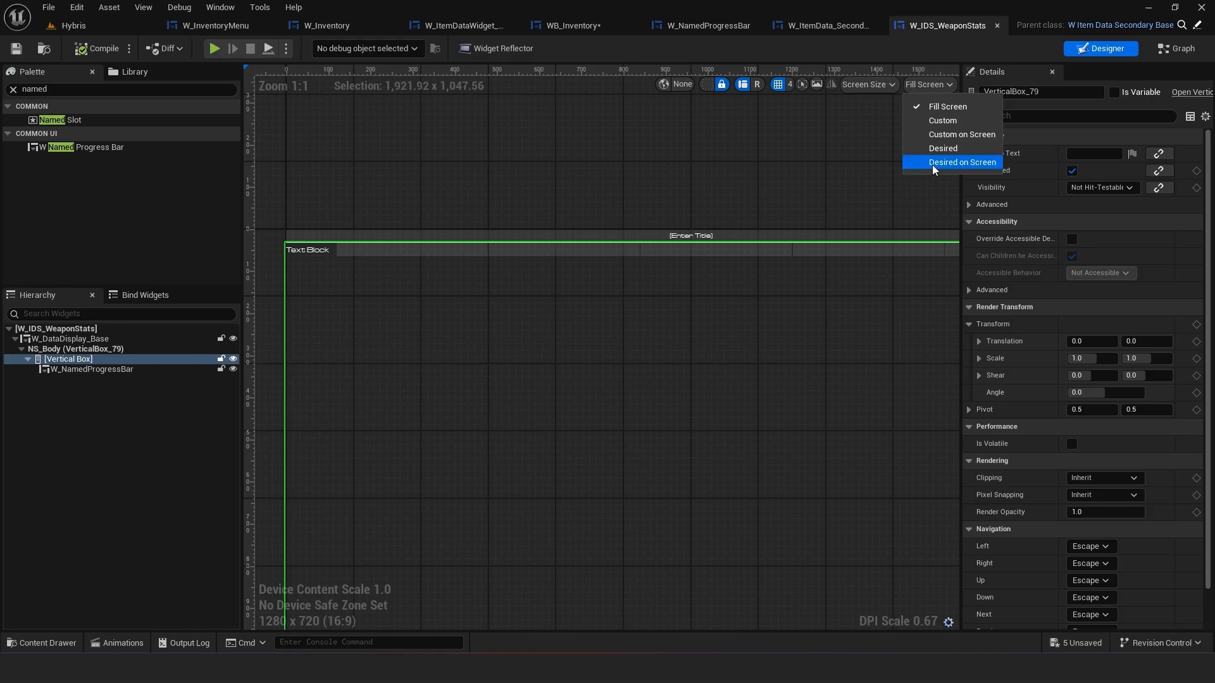
pyautogui.click(943, 148)
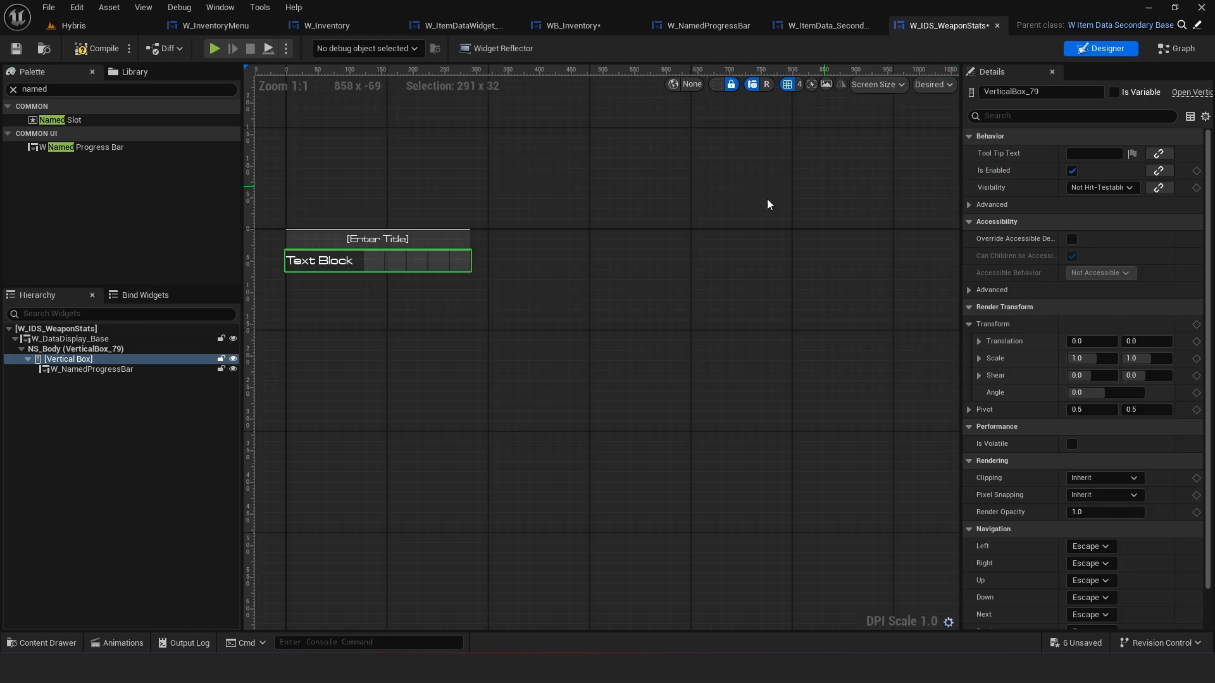
pyautogui.scroll(1, 667, 284)
# Set the W_DataDisplay_Base title text in W_IDS_WeaponStats to Weapon Stats
pyautogui.click(471, 244)
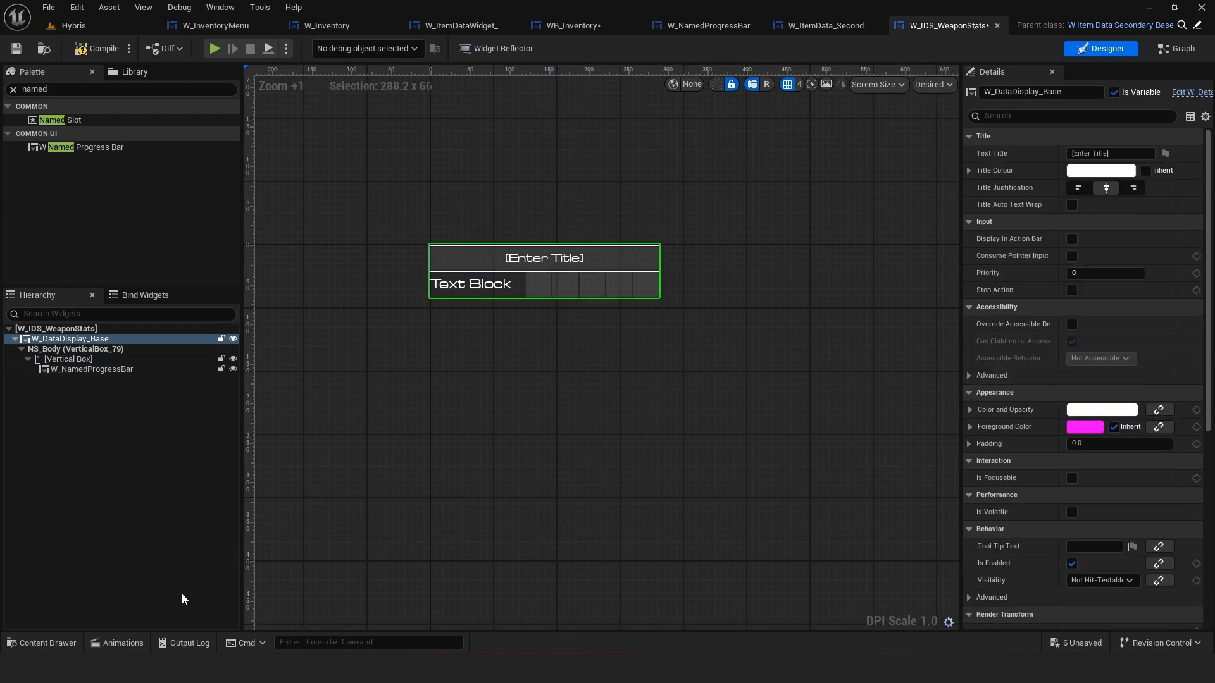
pyautogui.click(715, 26)
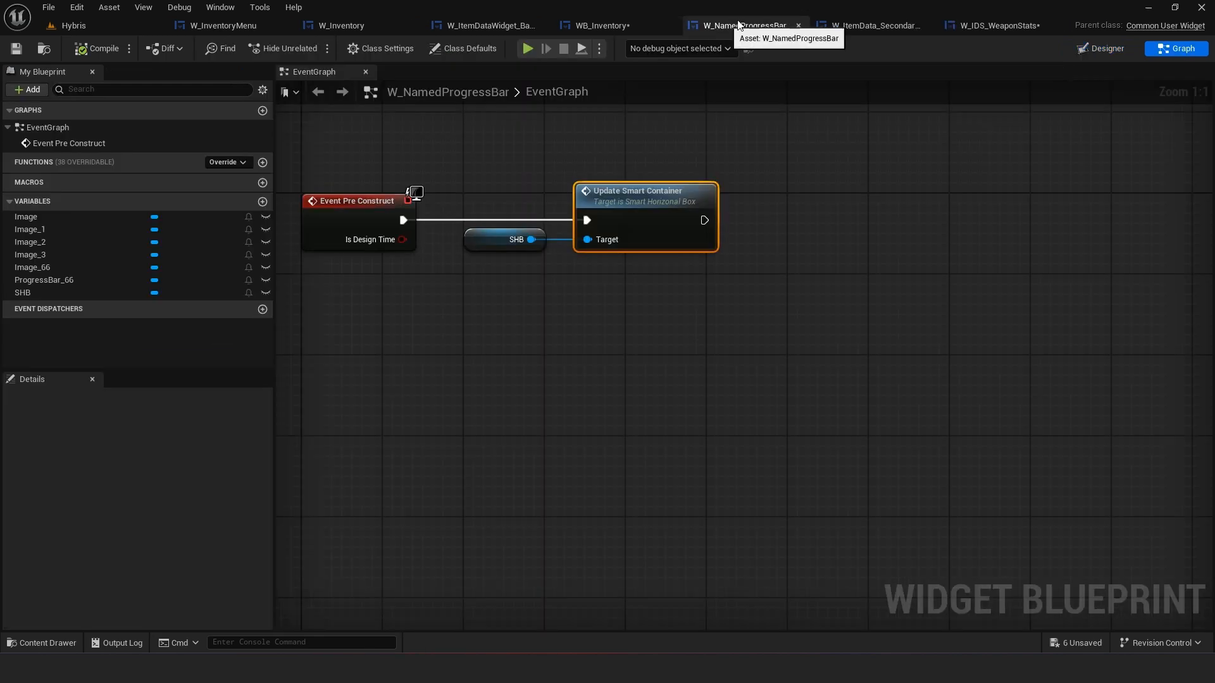
pyautogui.click(602, 27)
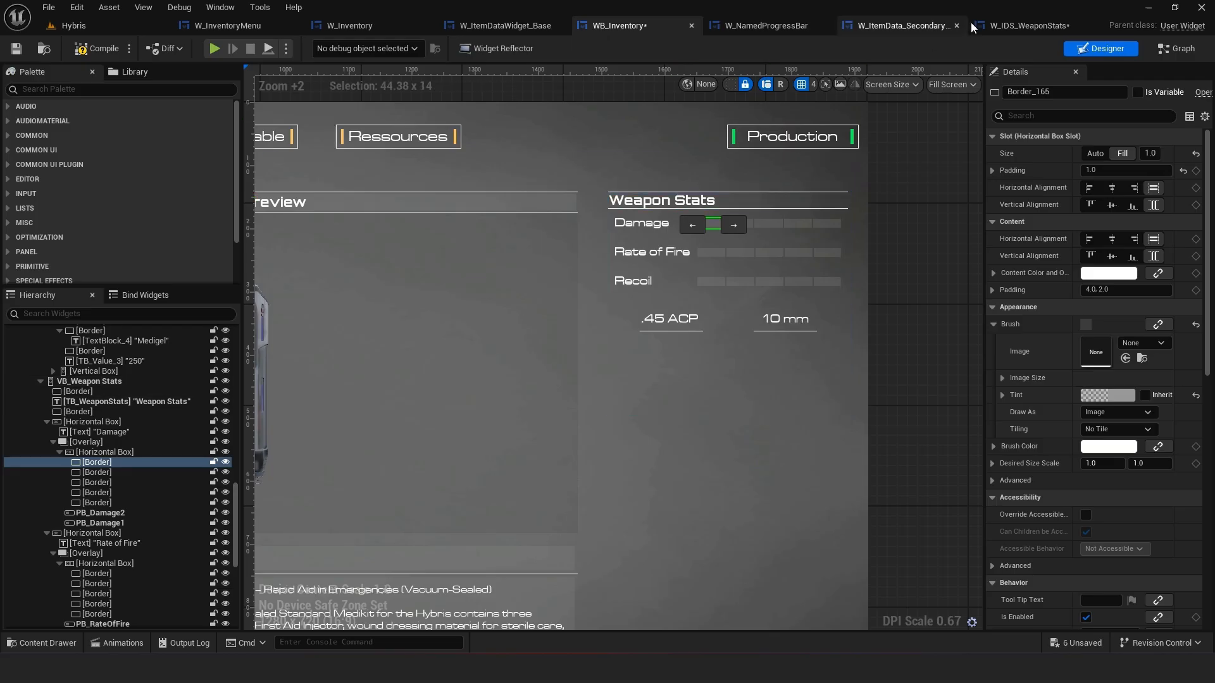
pyautogui.click(1011, 27)
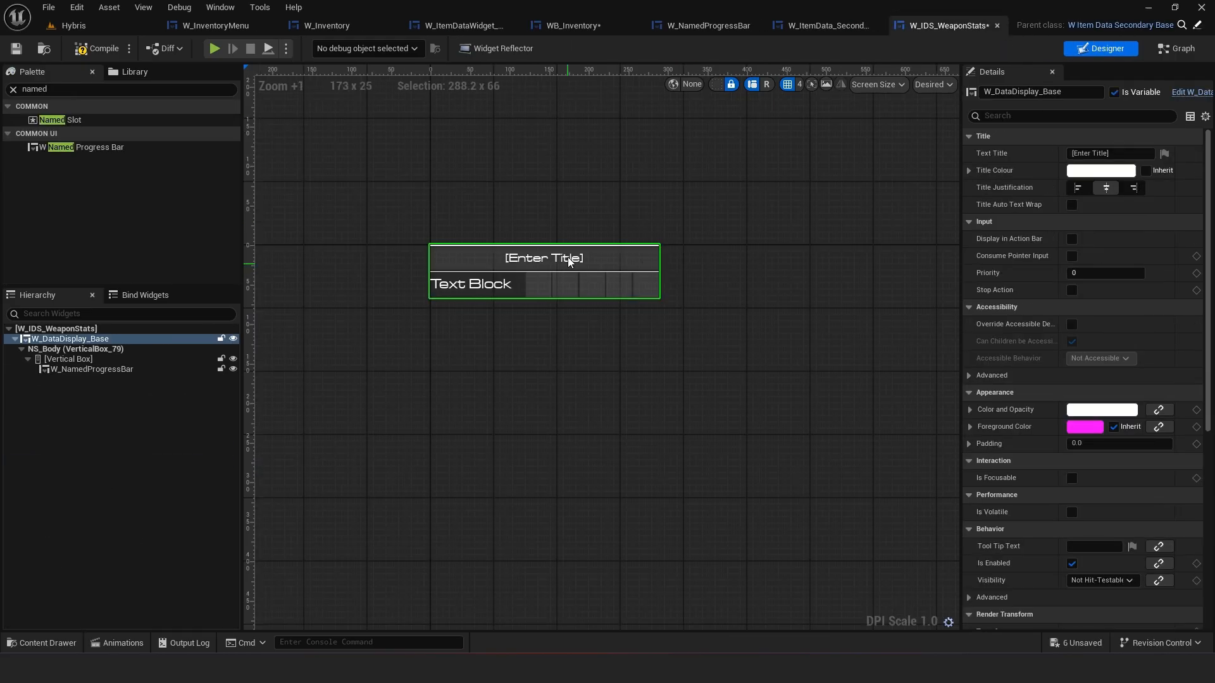
pyautogui.moveTo(1119, 153); pyautogui.dragTo(969, 153)
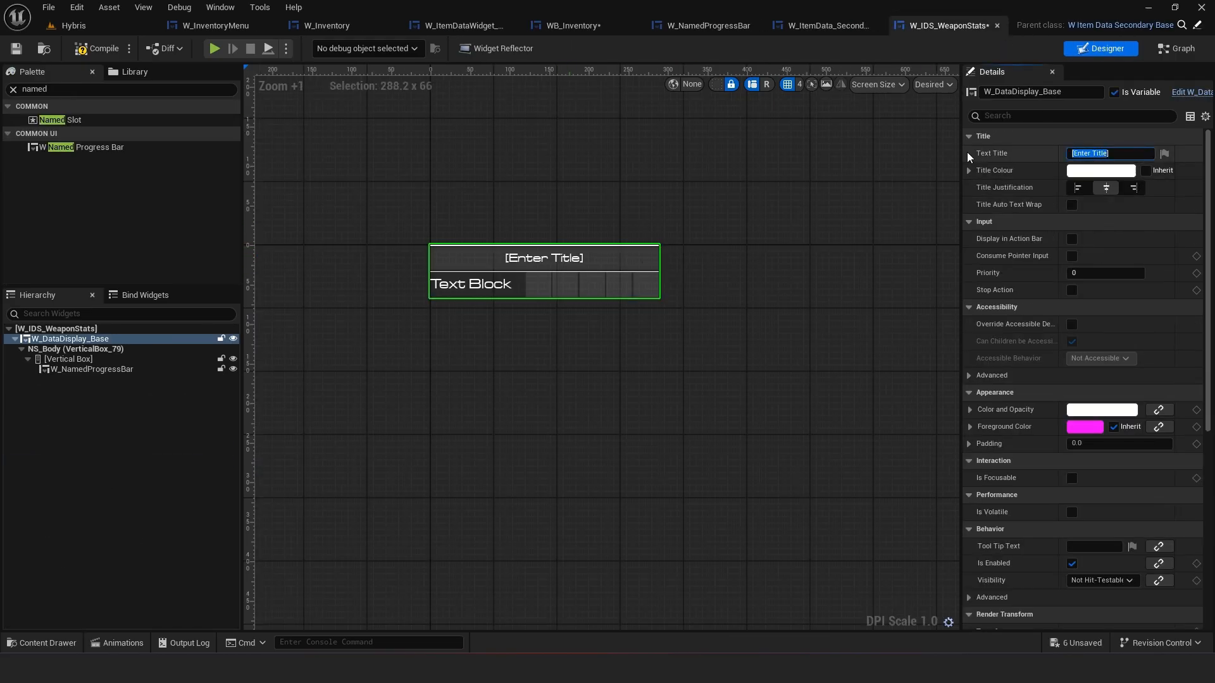
pyautogui.write('Weaoib')
pyautogui.write('on Stats')
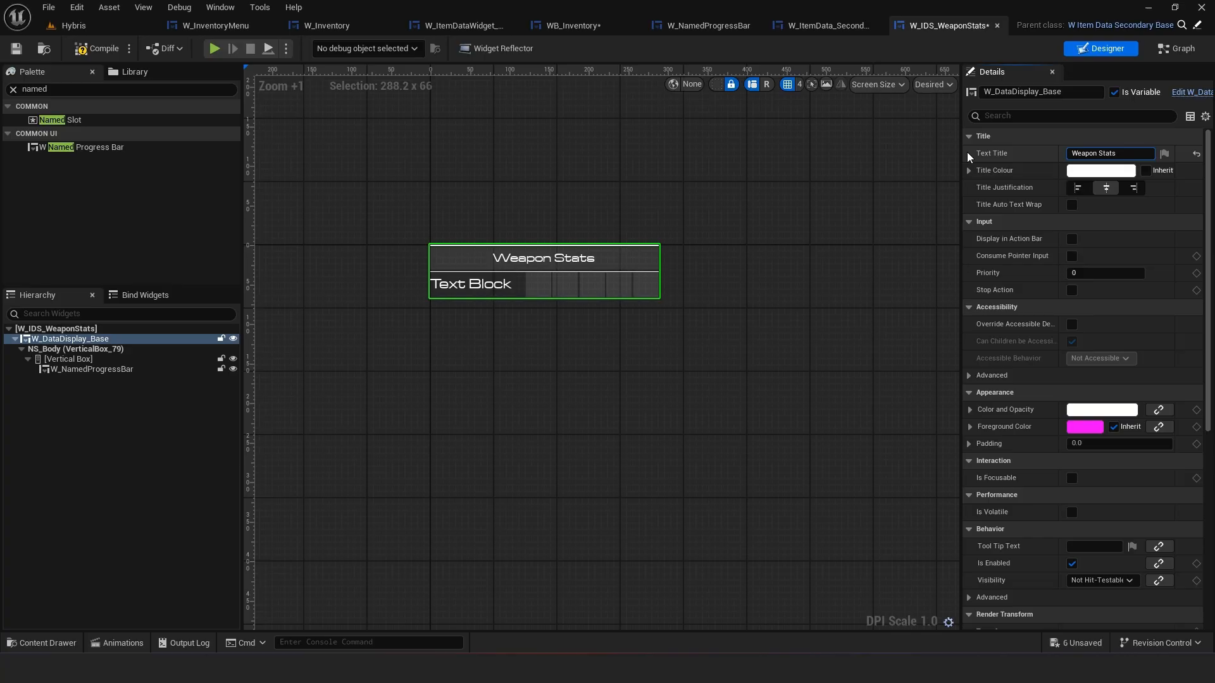
# Left-align the W_DataDisplay_Base title, matching the Weapon Stats panel in WB_Inventory
pyautogui.click(582, 25)
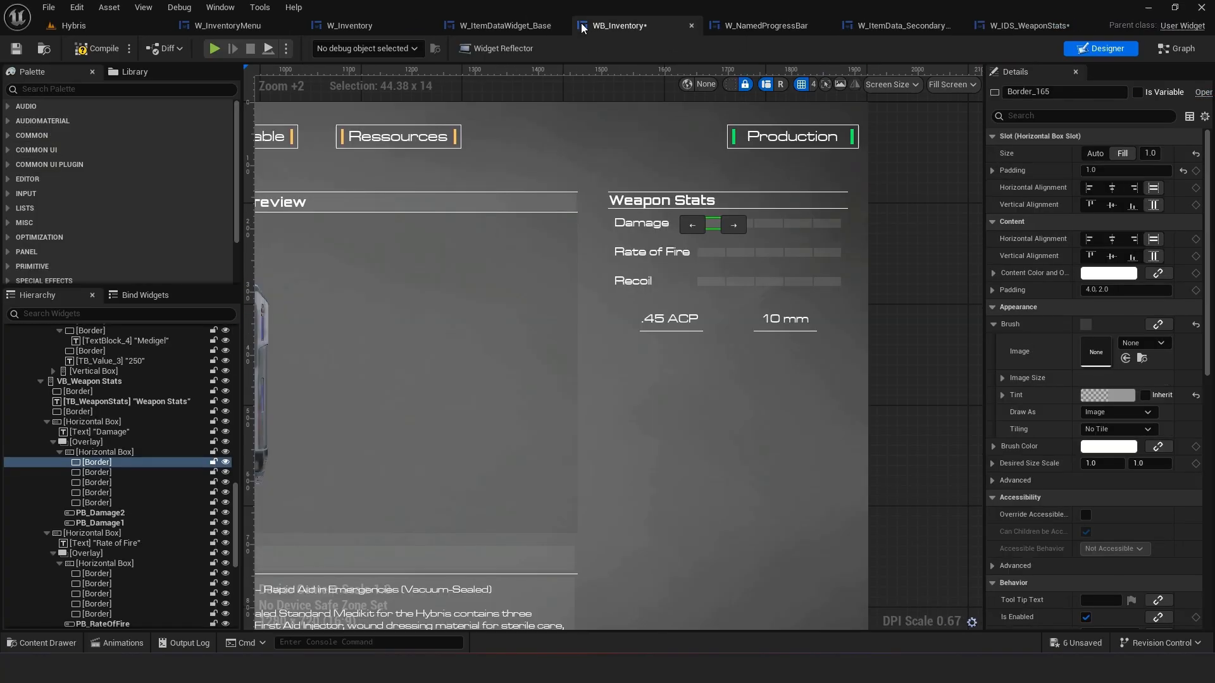
pyautogui.click(1030, 26)
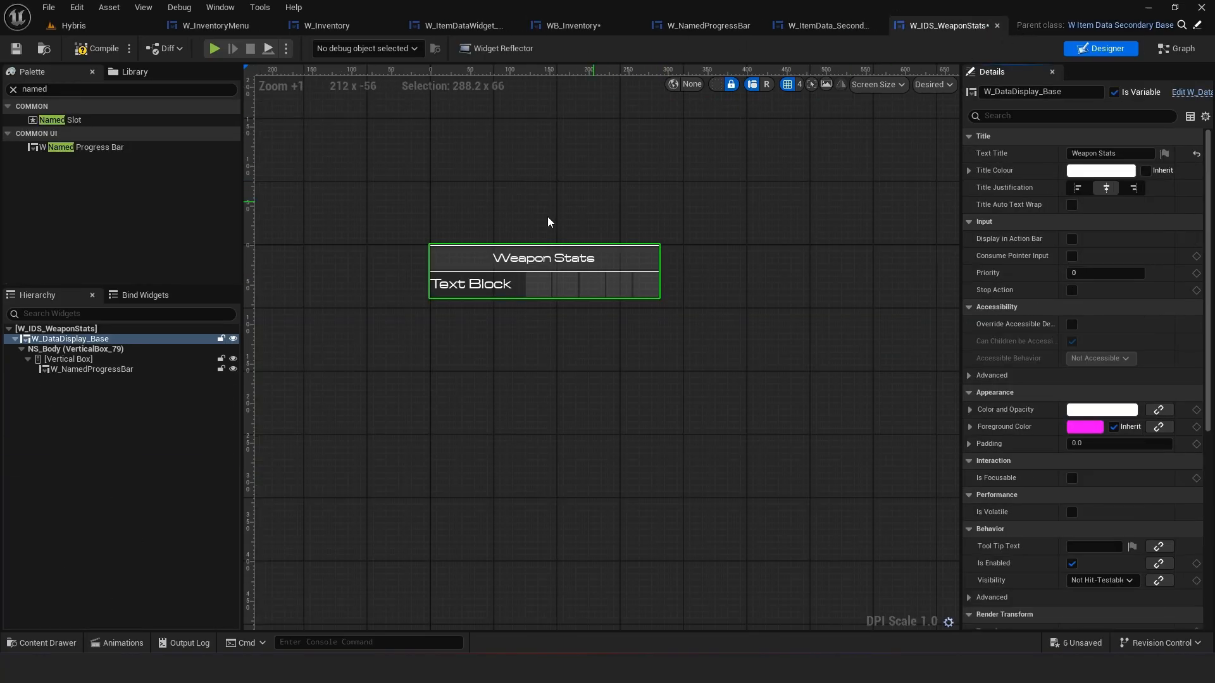
pyautogui.click(1078, 188)
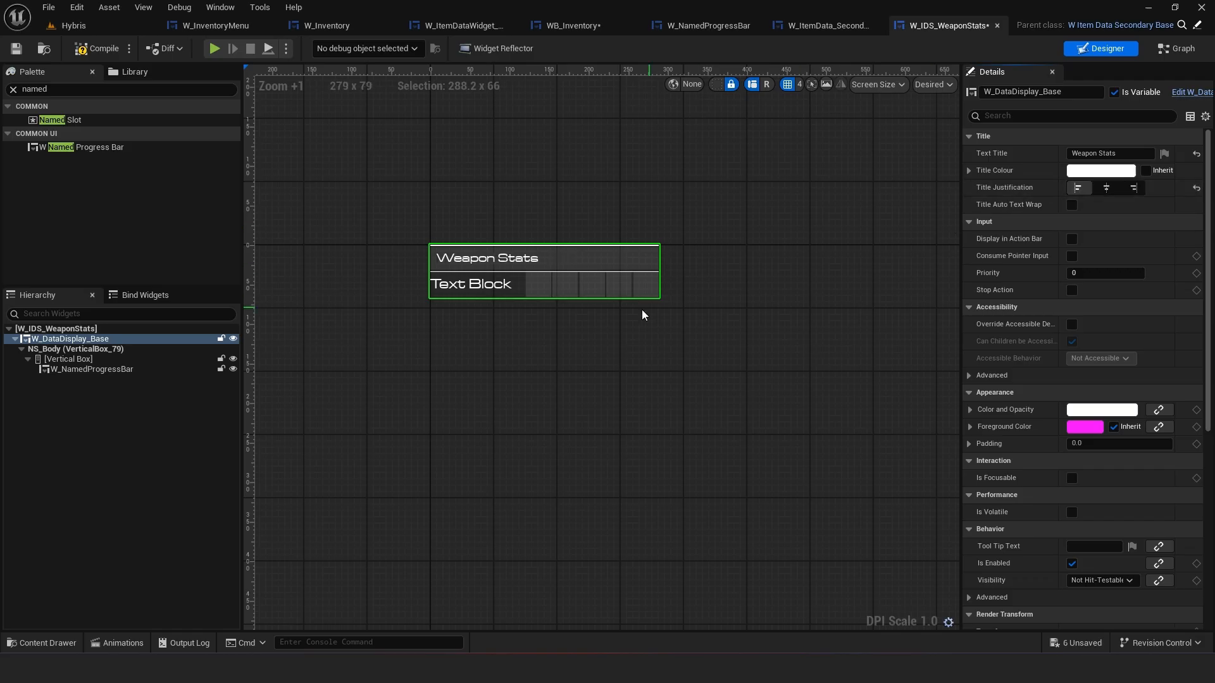
pyautogui.click(377, 272)
pyautogui.click(495, 257)
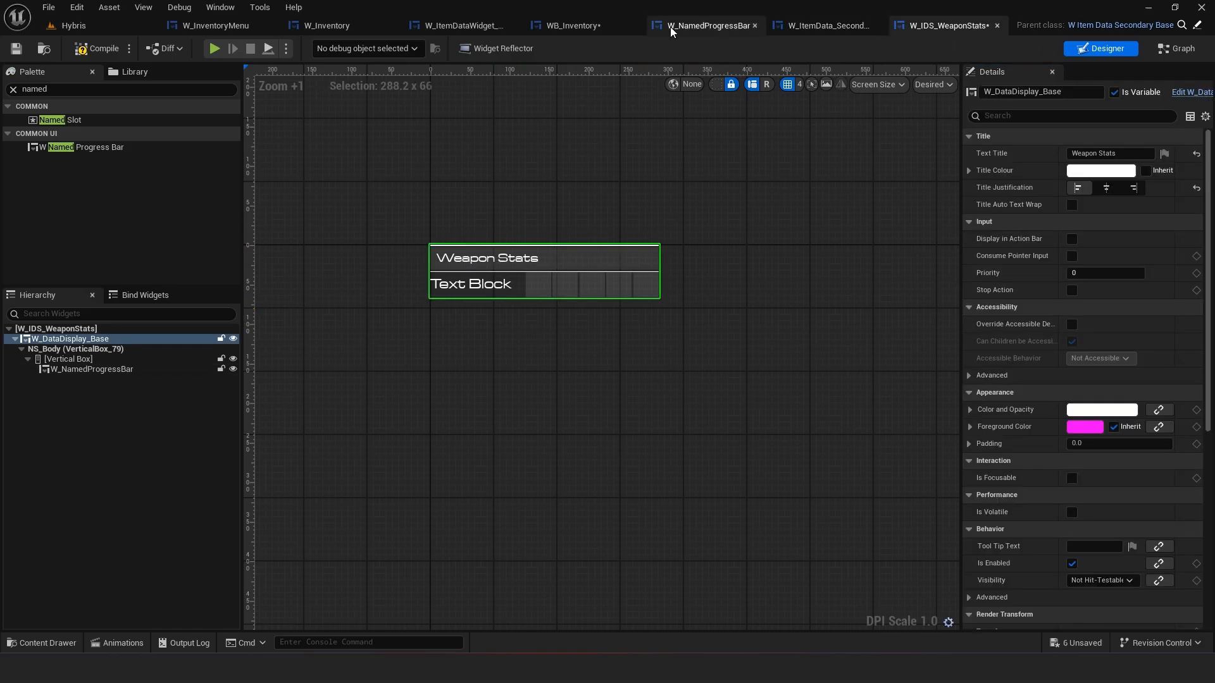
# Examine the Weapon Stats panel layout in the WB_Inventory design
pyautogui.click(573, 25)
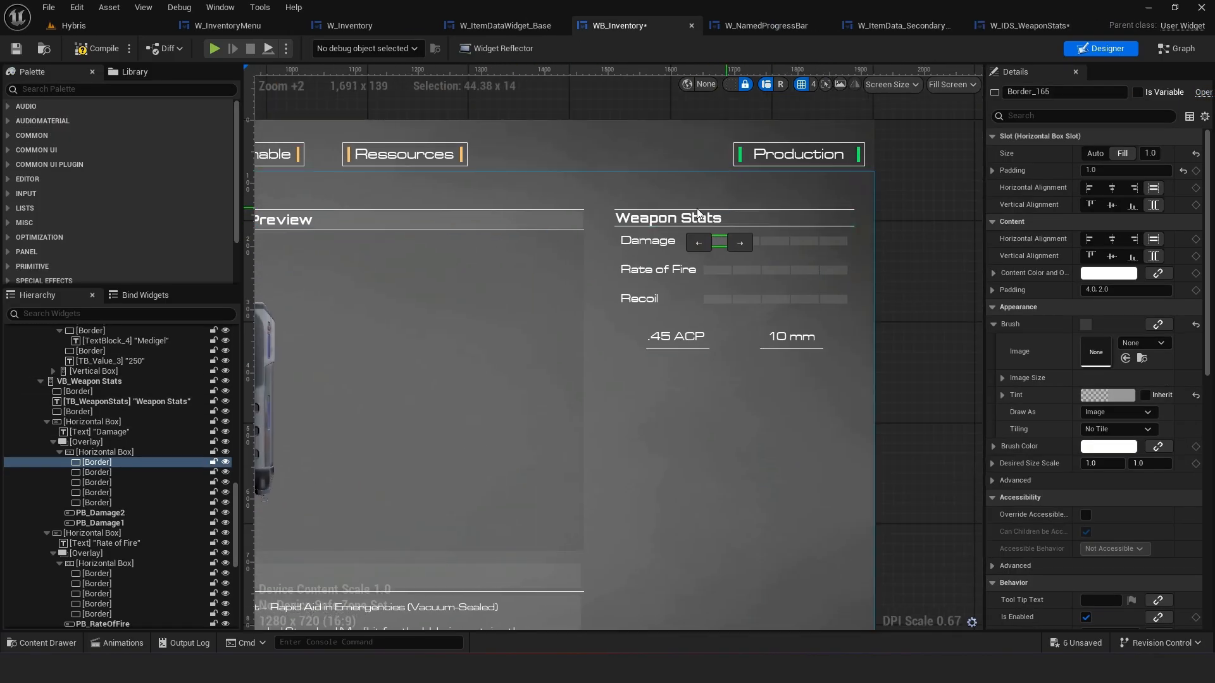
pyautogui.scroll(-5, 698, 213)
pyautogui.scroll(3, 553, 188)
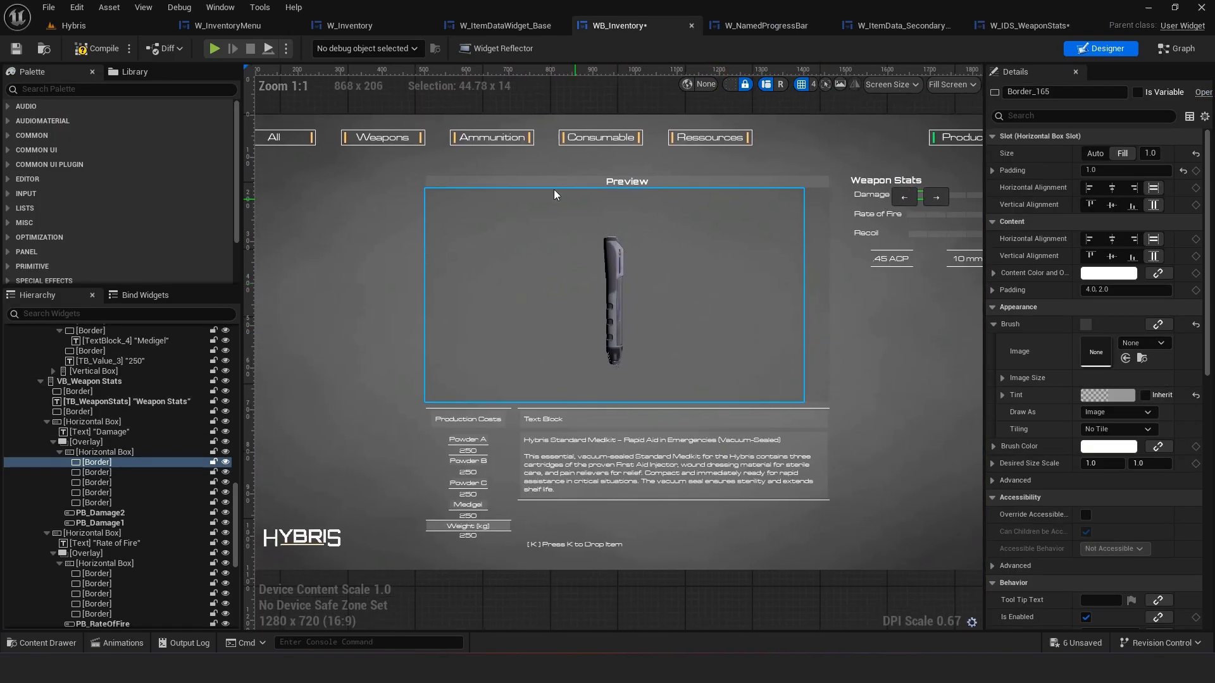
pyautogui.moveTo(709, 195); pyautogui.dragTo(536, 218, button='right')
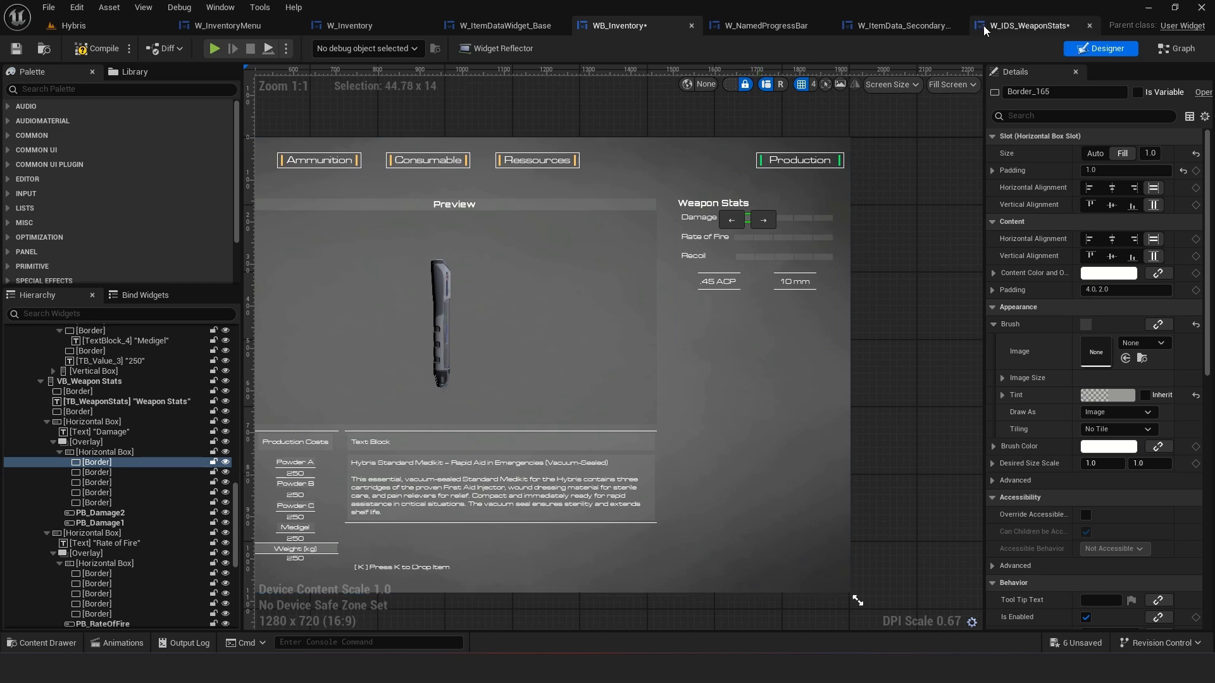
pyautogui.click(1011, 28)
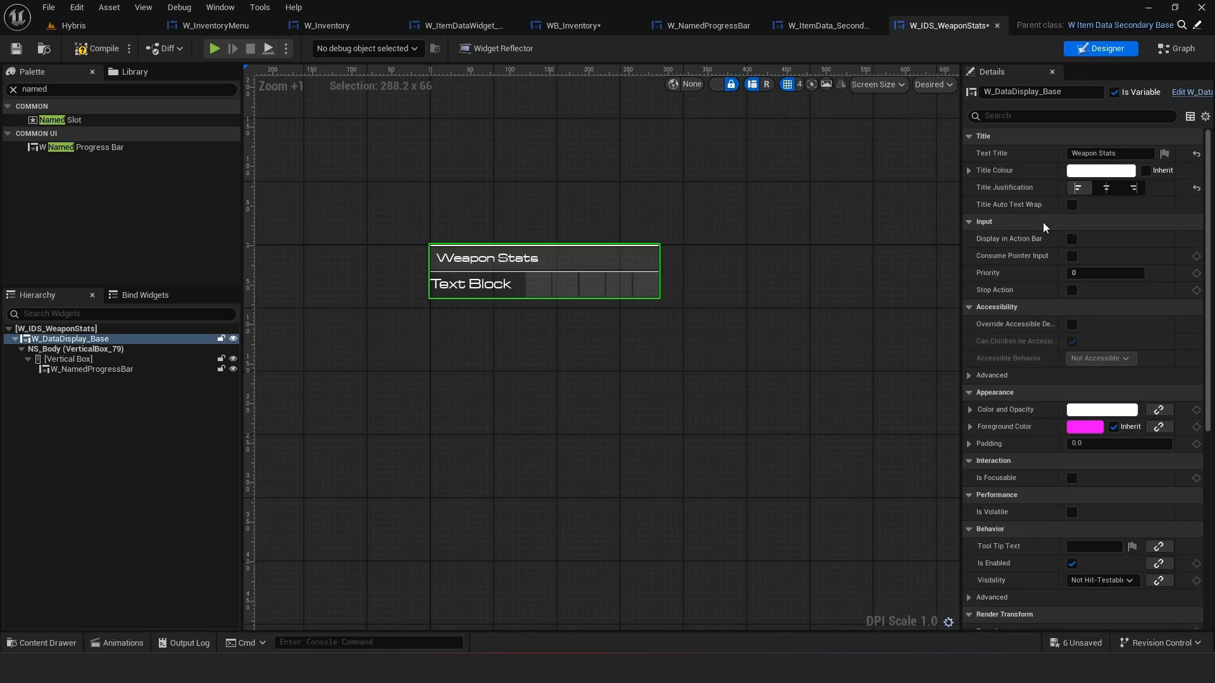
pyautogui.scroll(1, 696, 215)
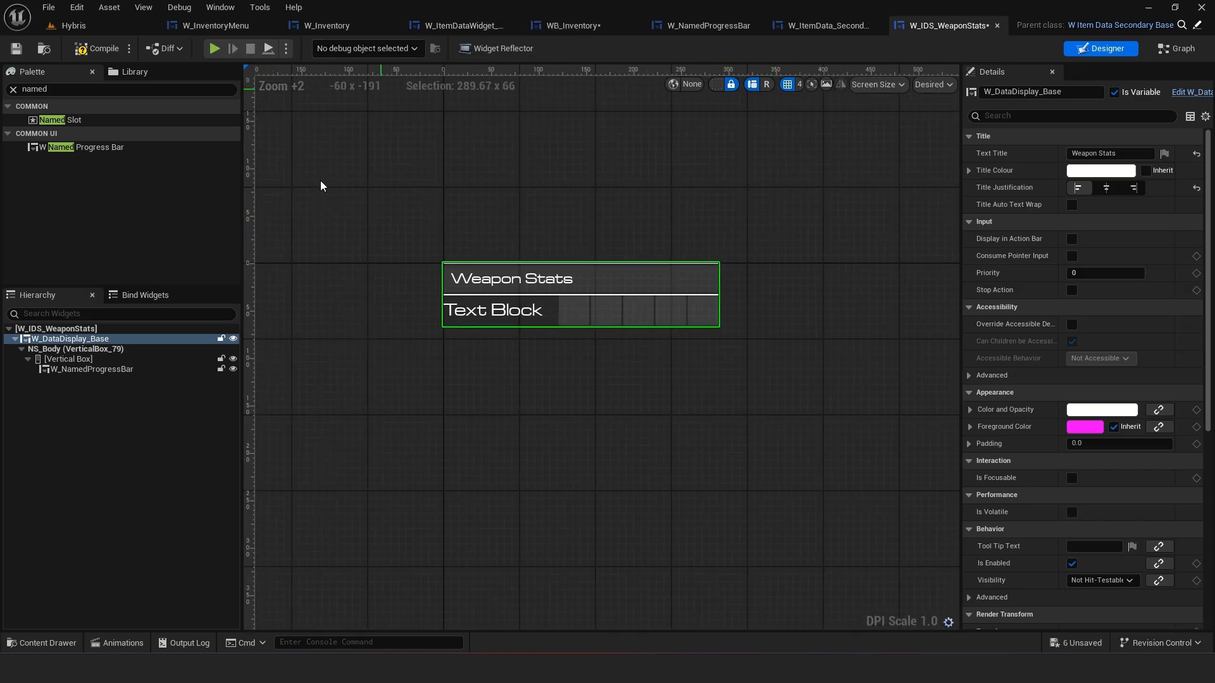
# Open W_ItemDataDisplay from W_Inventory and copy the title colour of its W_DataDisplay_Base
pyautogui.click(340, 23)
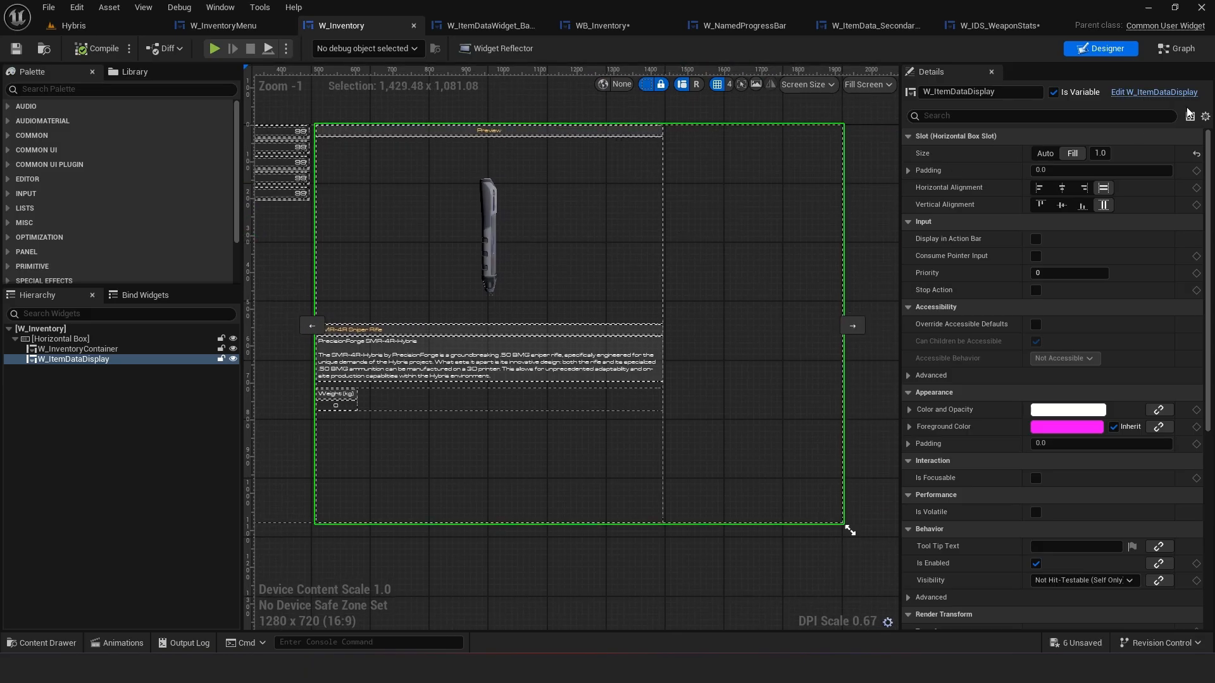
pyautogui.click(1154, 92)
pyautogui.click(510, 204)
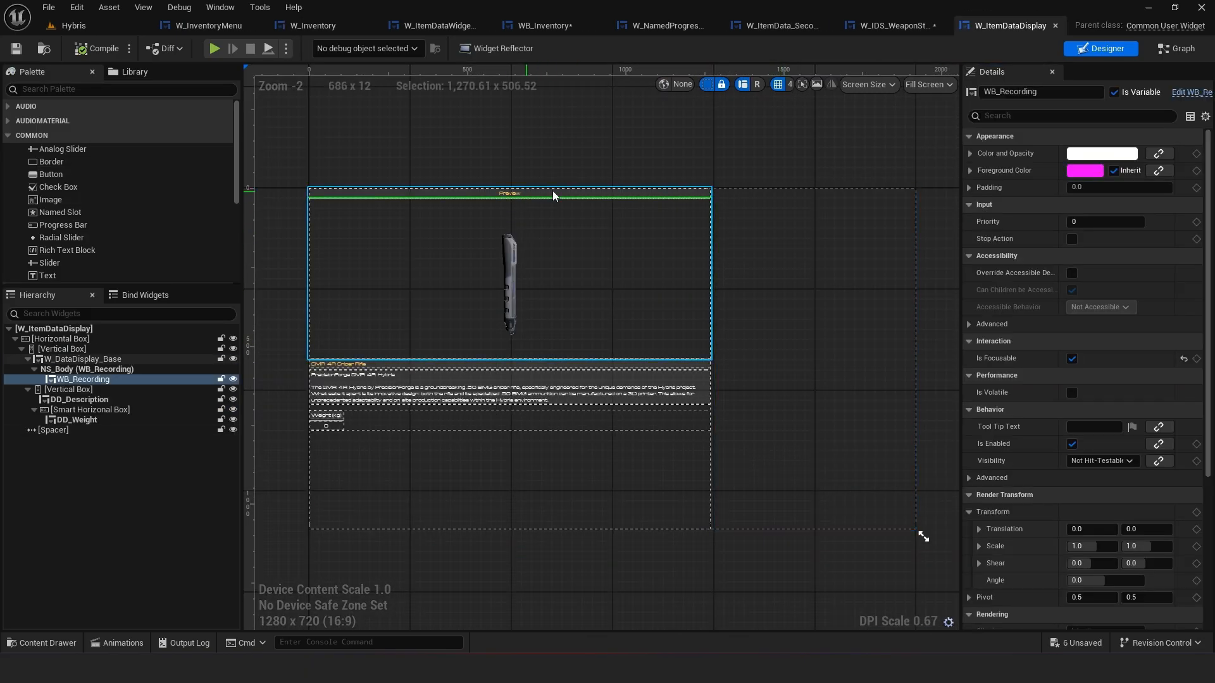
pyautogui.click(565, 192)
pyautogui.rightClick(992, 266)
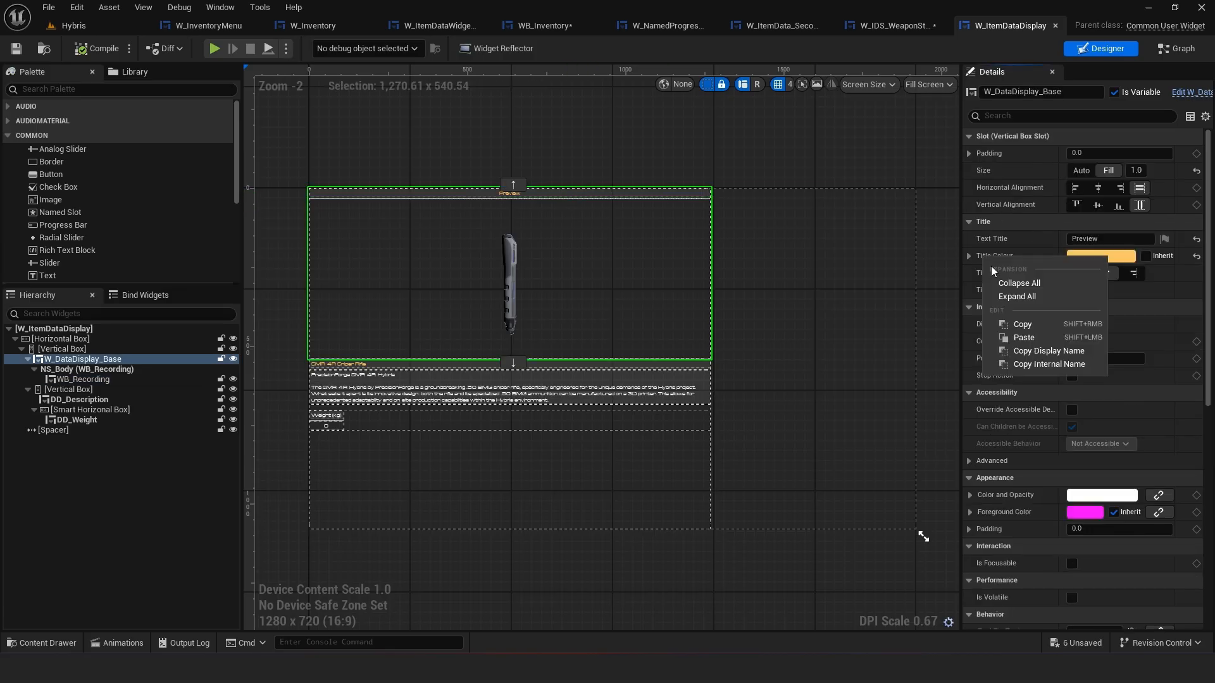
pyautogui.click(1024, 338)
# Paste the copied title colour into the W_DataDisplay_Base in W_IDS_WeaponStats, then compile and save
pyautogui.click(896, 25)
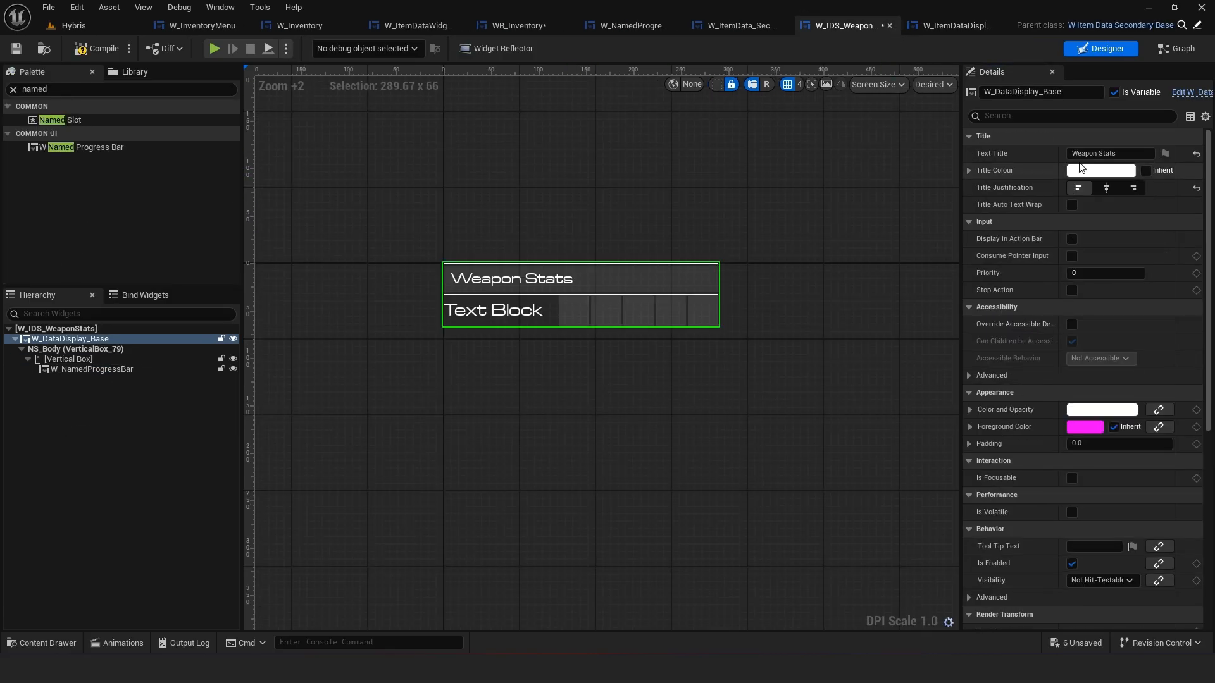
pyautogui.rightClick(1010, 176)
pyautogui.click(1045, 251)
pyautogui.click(799, 246)
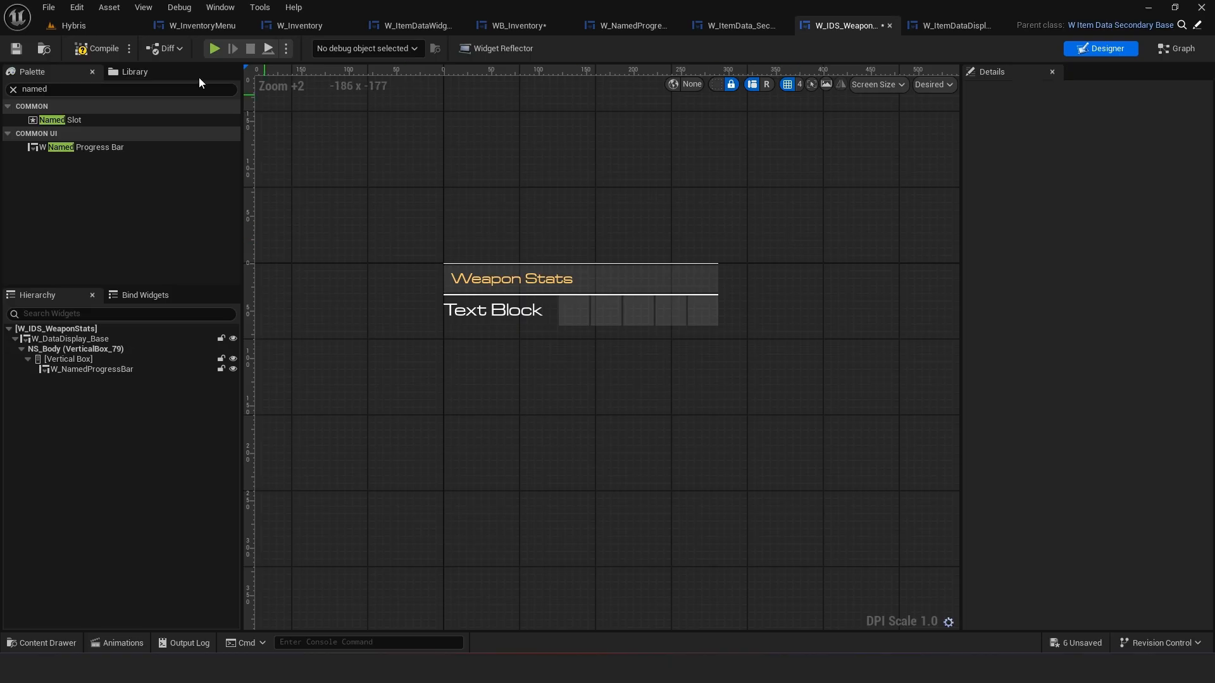
pyautogui.click(89, 51)
pyautogui.hotkey('ctrl', 's')
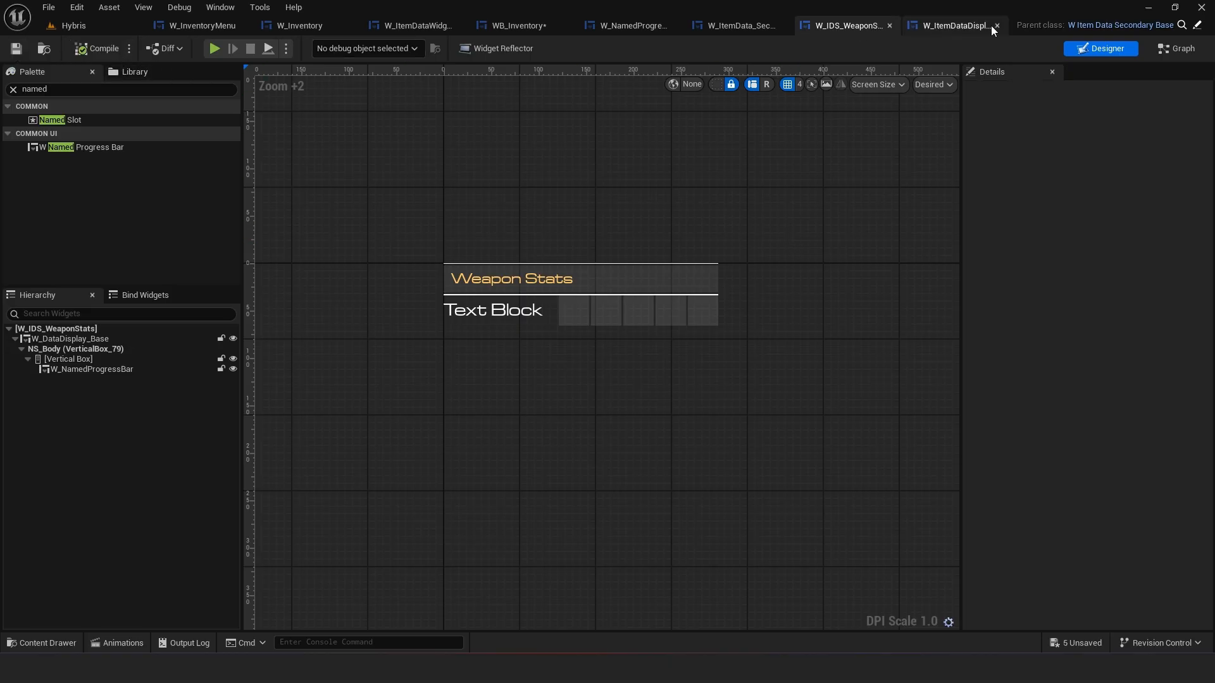
# Set the W_NamedProgressBar's top slot padding to 8.0 in W_IDS_WeaponStats
pyautogui.click(95, 369)
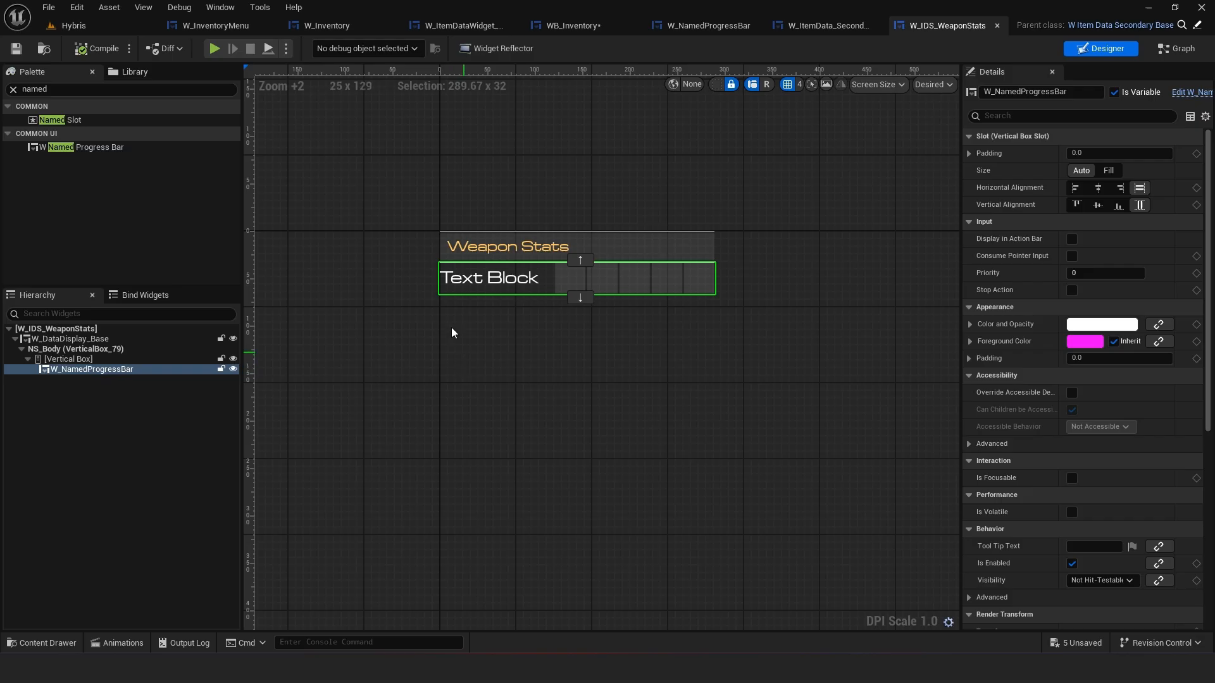
pyautogui.scroll(3, 500, 315)
pyautogui.click(196, 359)
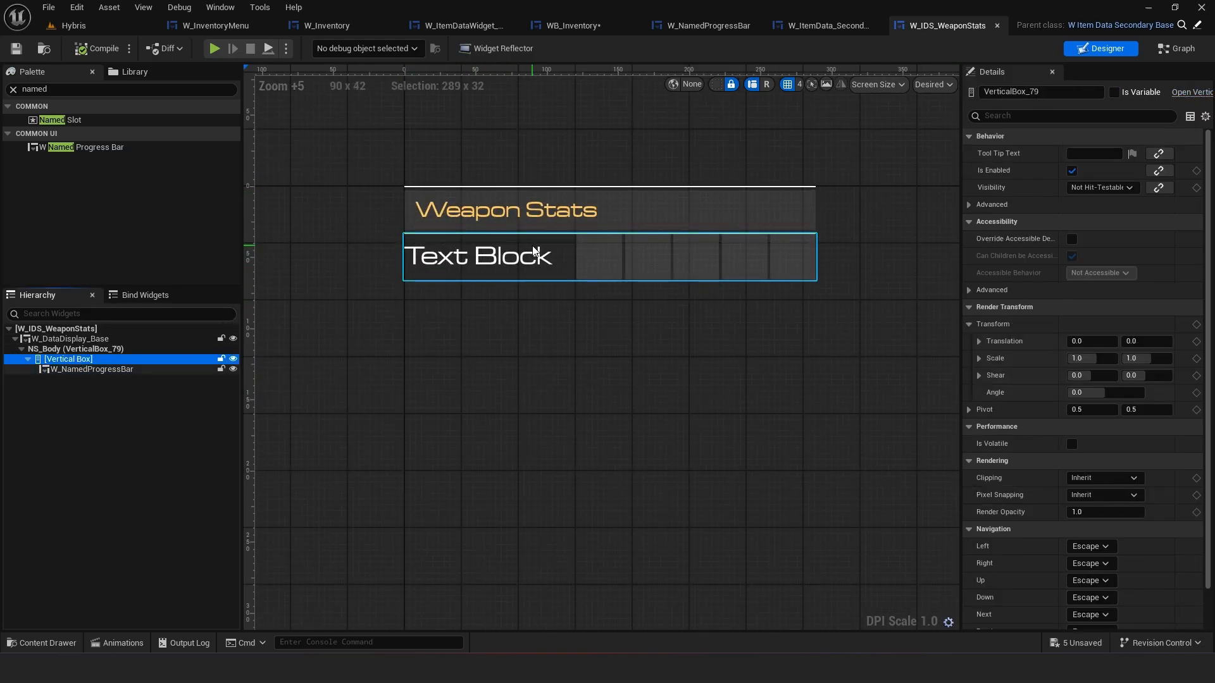
pyautogui.click(78, 367)
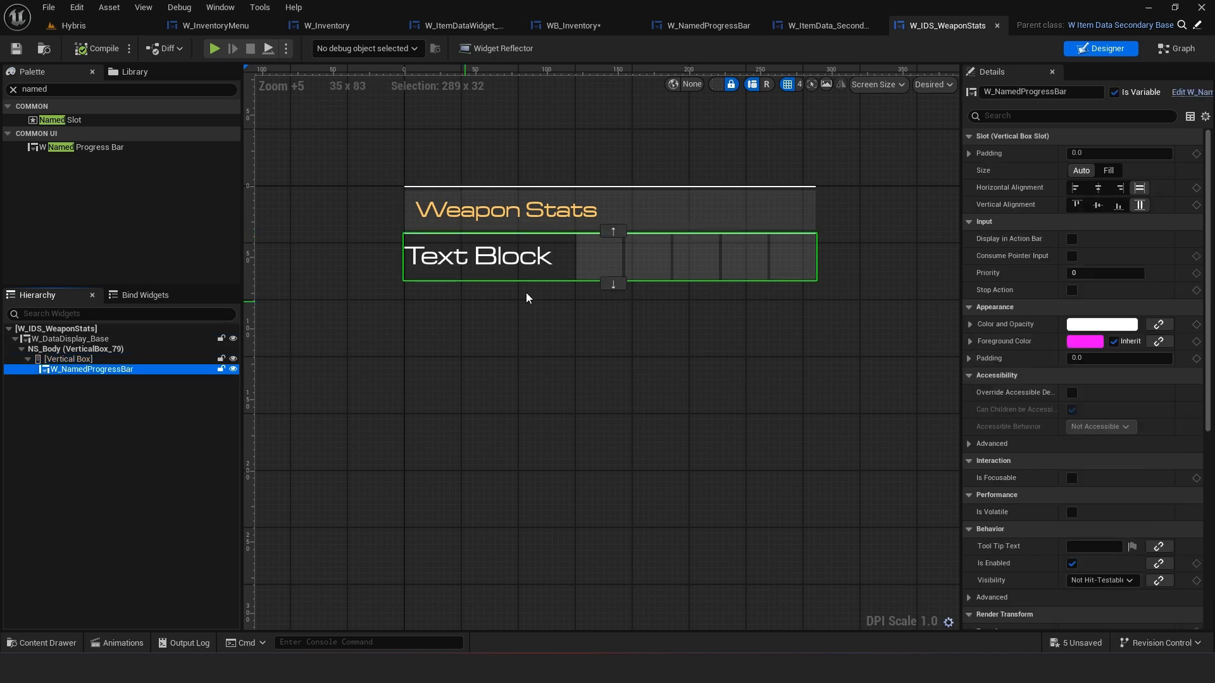
pyautogui.click(970, 154)
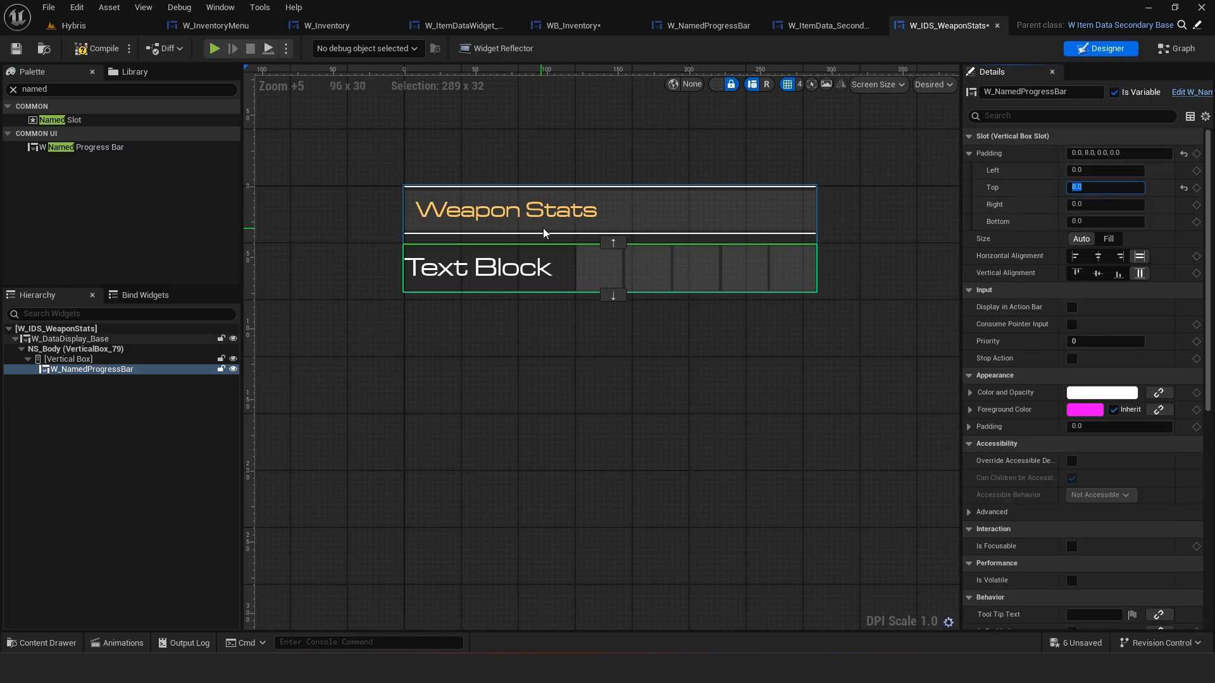
pyautogui.click(586, 396)
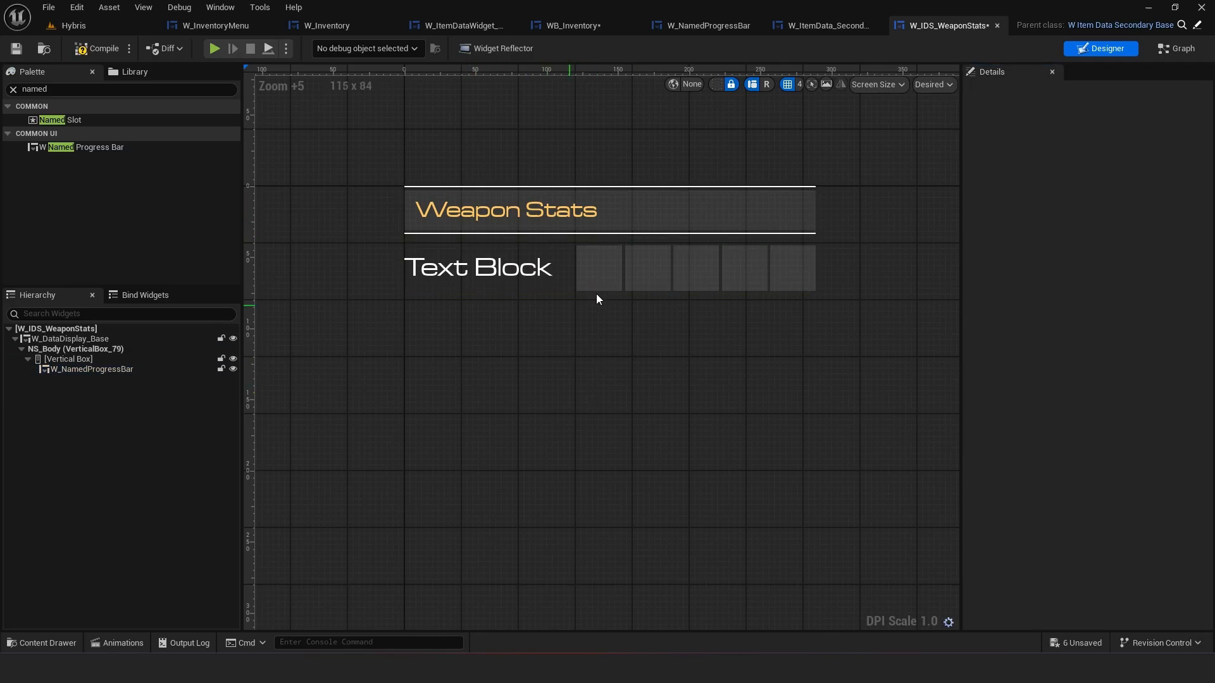
# Duplicate the W_NamedProgressBar twice so the vertical box holds three stacked progress bars
pyautogui.click(77, 370)
pyautogui.rightClick(76, 370)
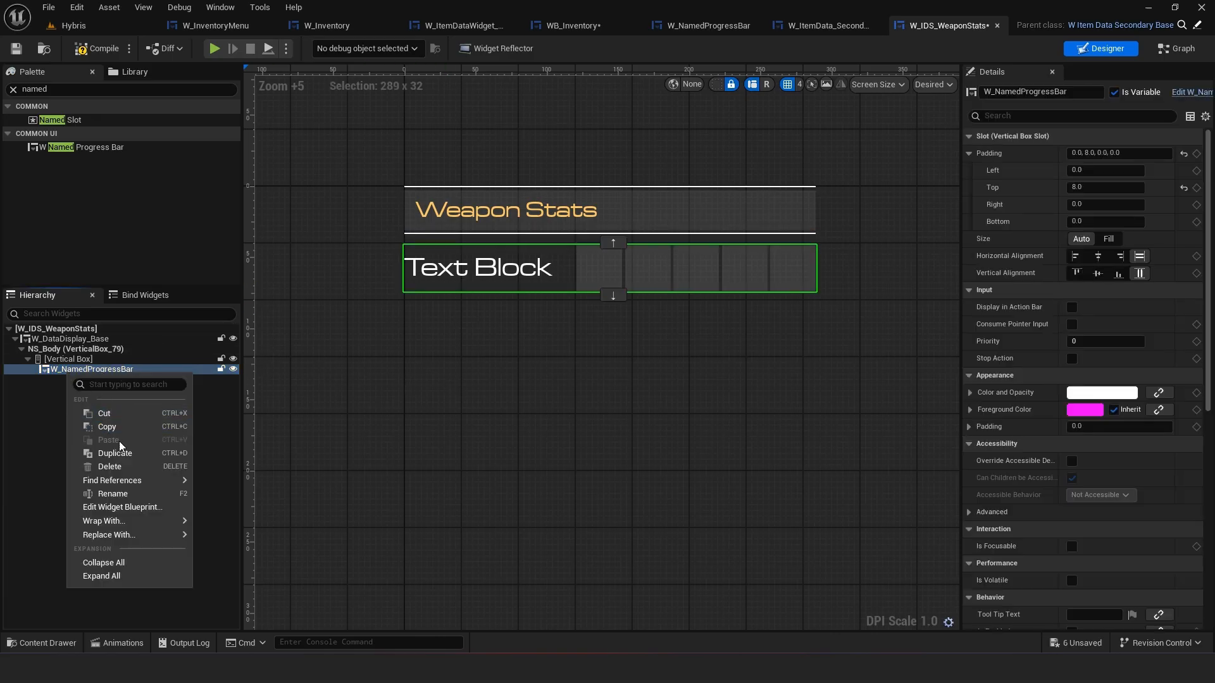
pyautogui.click(124, 457)
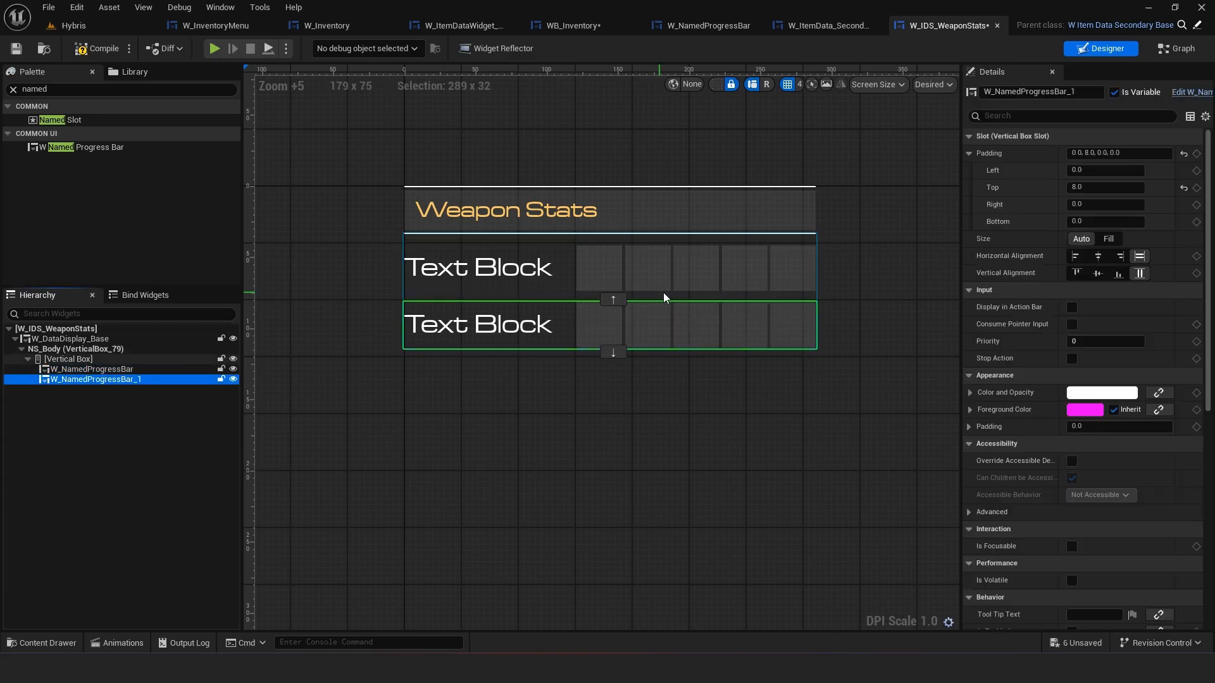
pyautogui.click(677, 274)
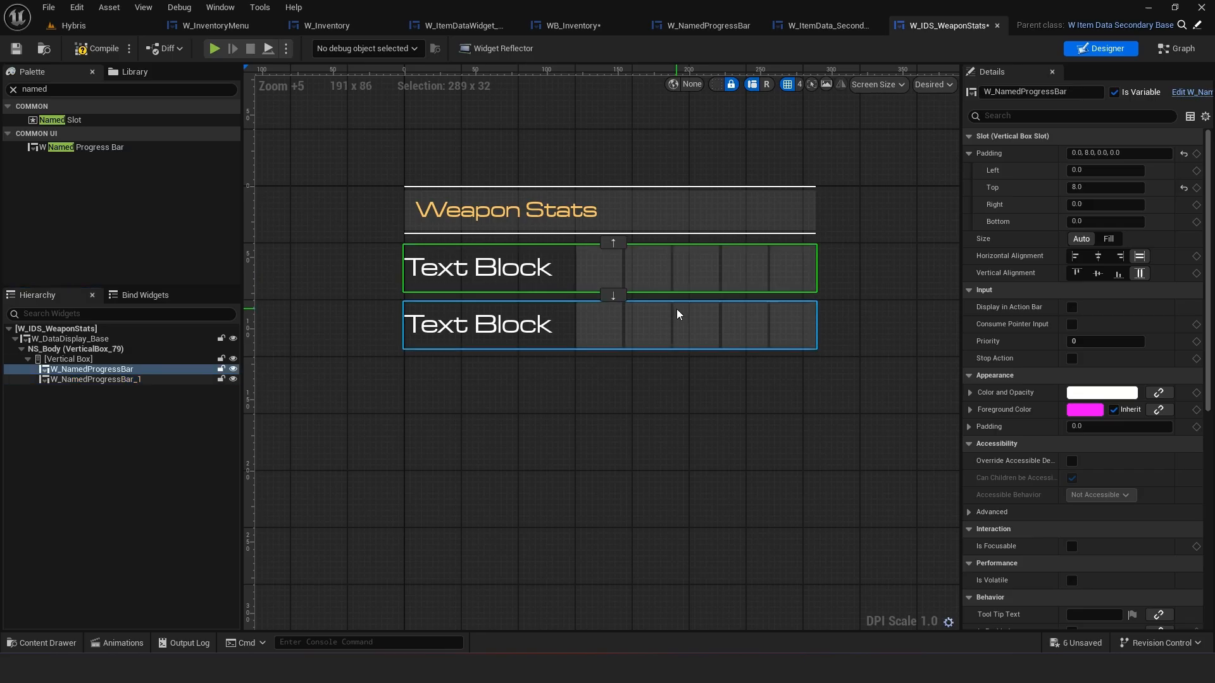
pyautogui.click(678, 315)
pyautogui.click(698, 267)
pyautogui.click(686, 322)
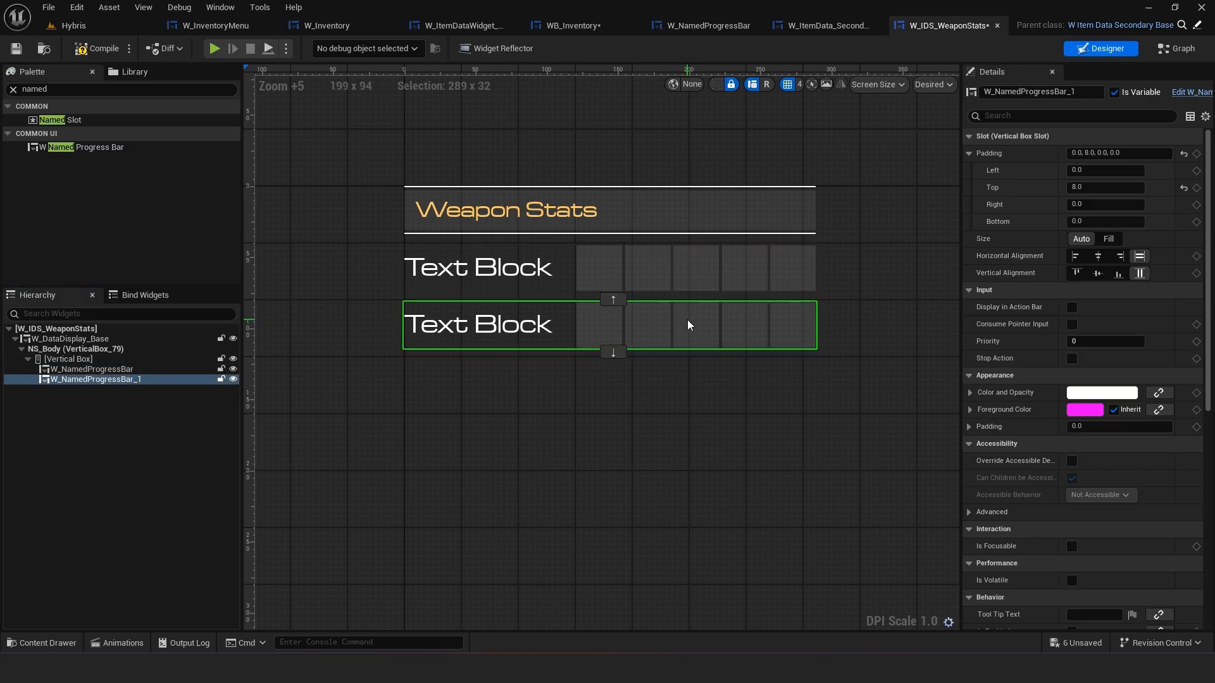
pyautogui.rightClick(132, 381)
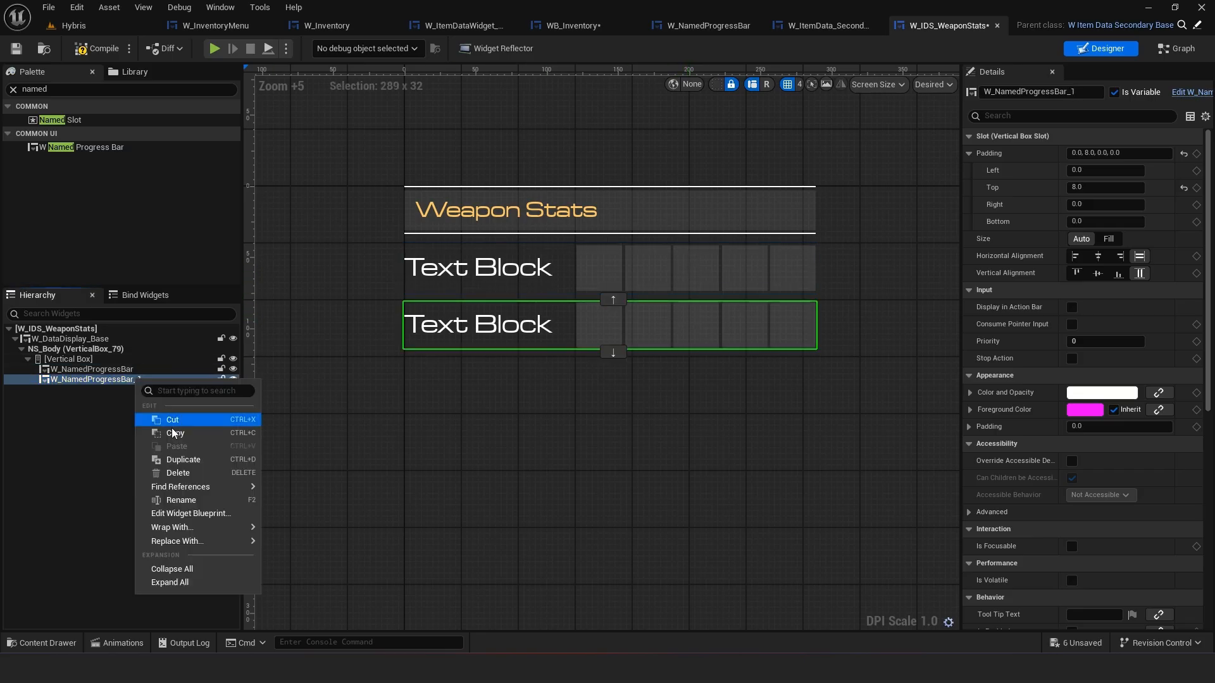
pyautogui.click(184, 460)
pyautogui.click(461, 445)
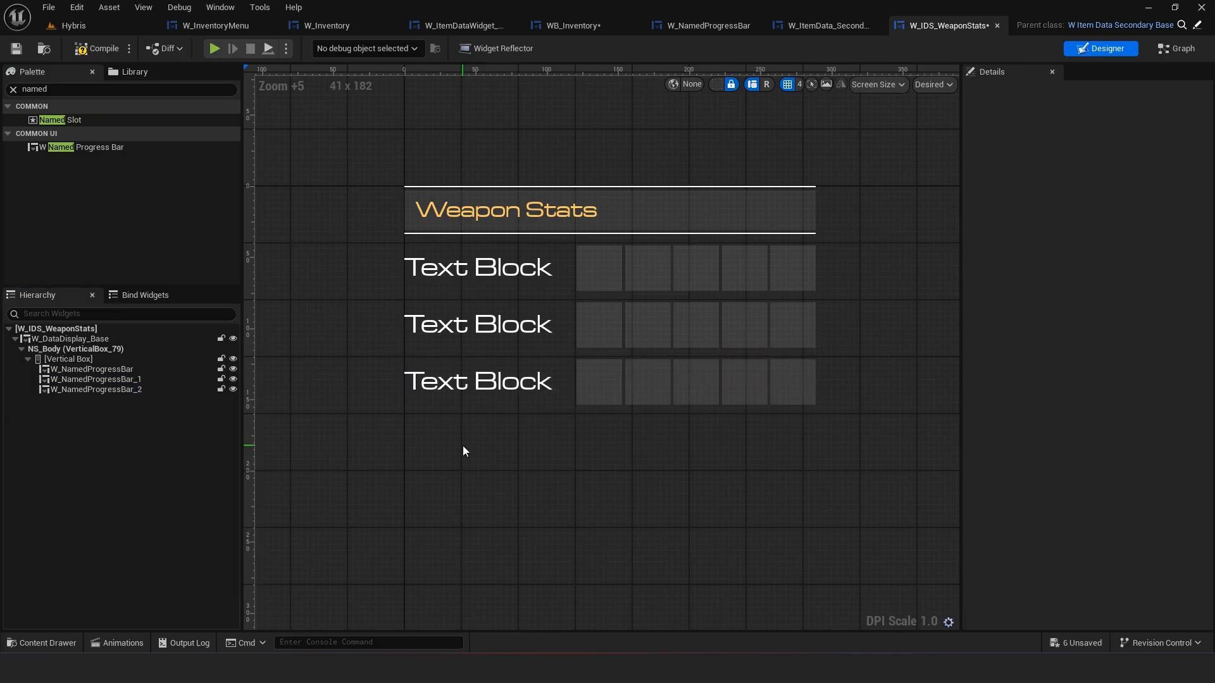
# Compare the Rate of Fire bar in WB_Inventory's Weapon Stats panel with the progress bars in W_IDS_WeaponStats and W_NamedProgressBar
pyautogui.scroll(-3, 462, 446)
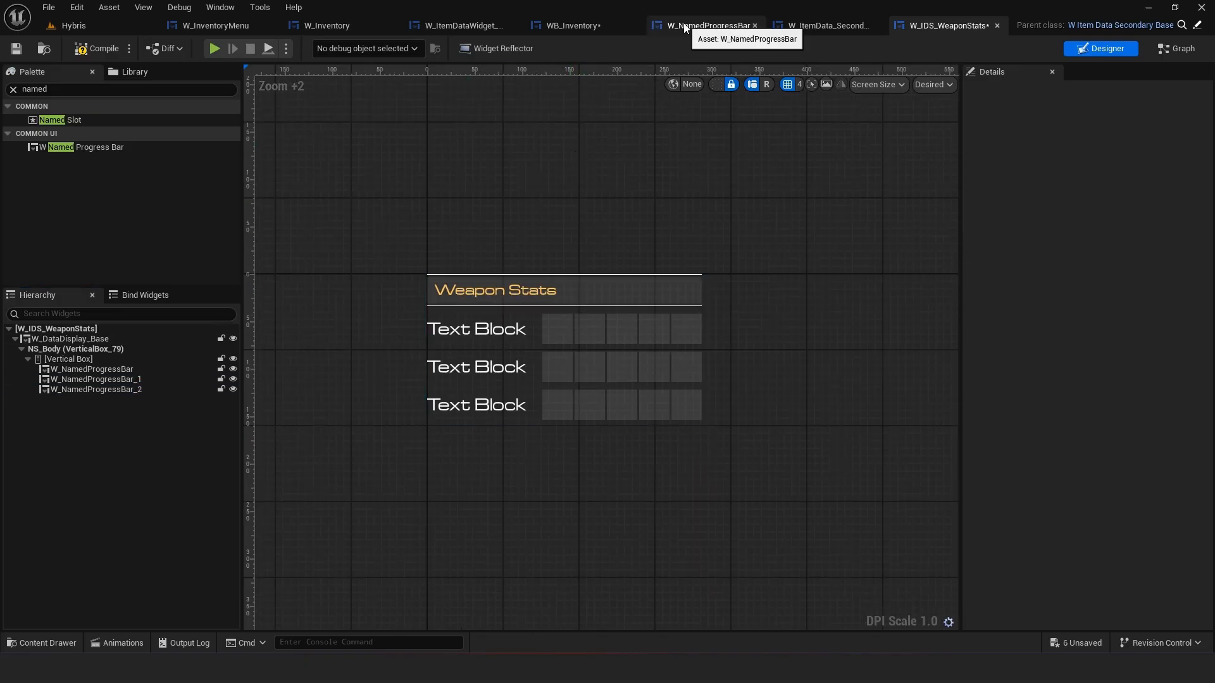
pyautogui.click(589, 25)
pyautogui.scroll(3, 671, 248)
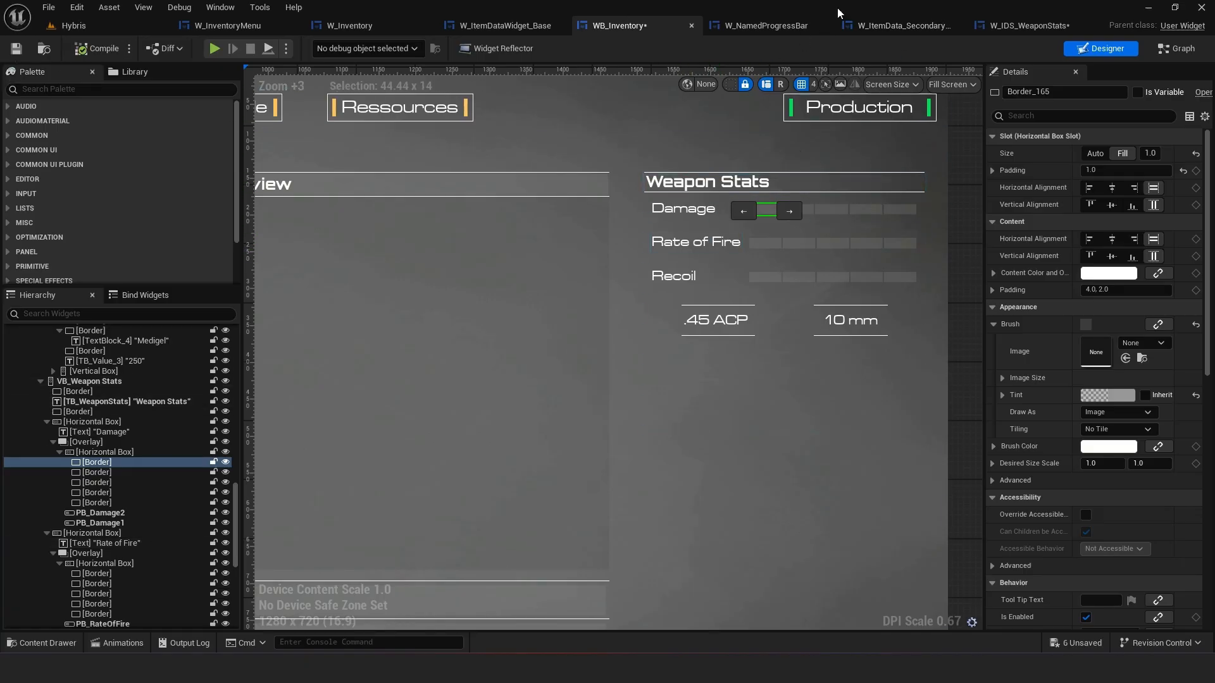
pyautogui.click(1005, 28)
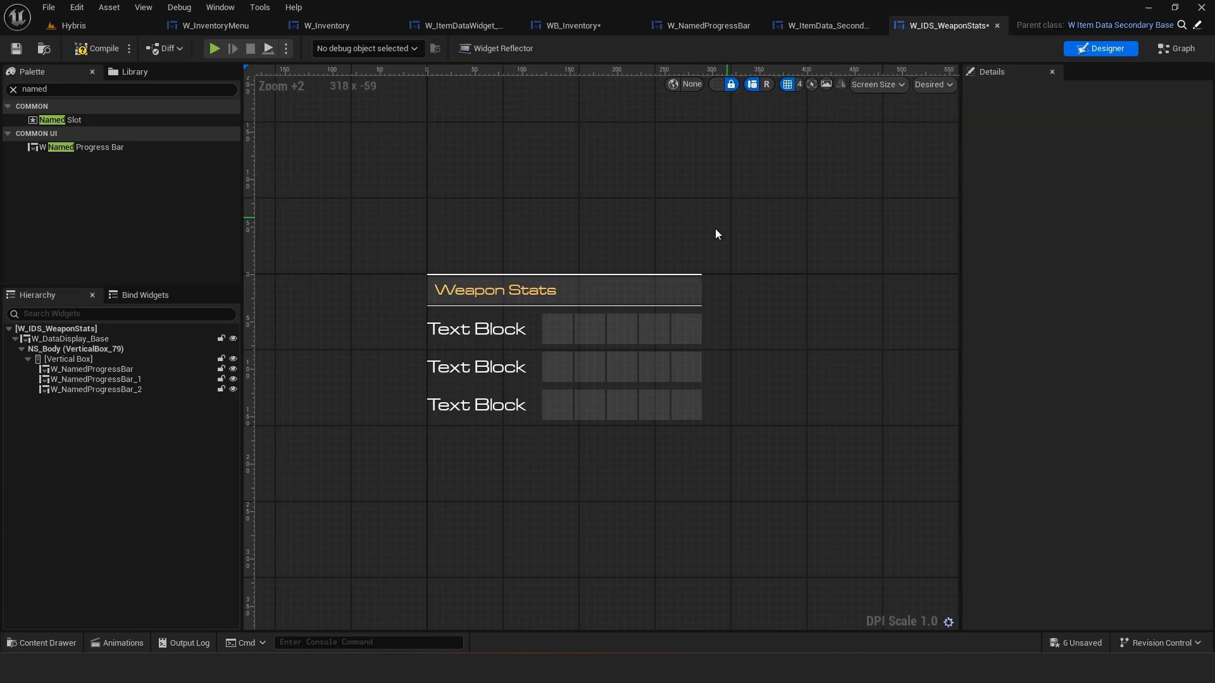
pyautogui.click(507, 345)
pyautogui.doubleClick(554, 345)
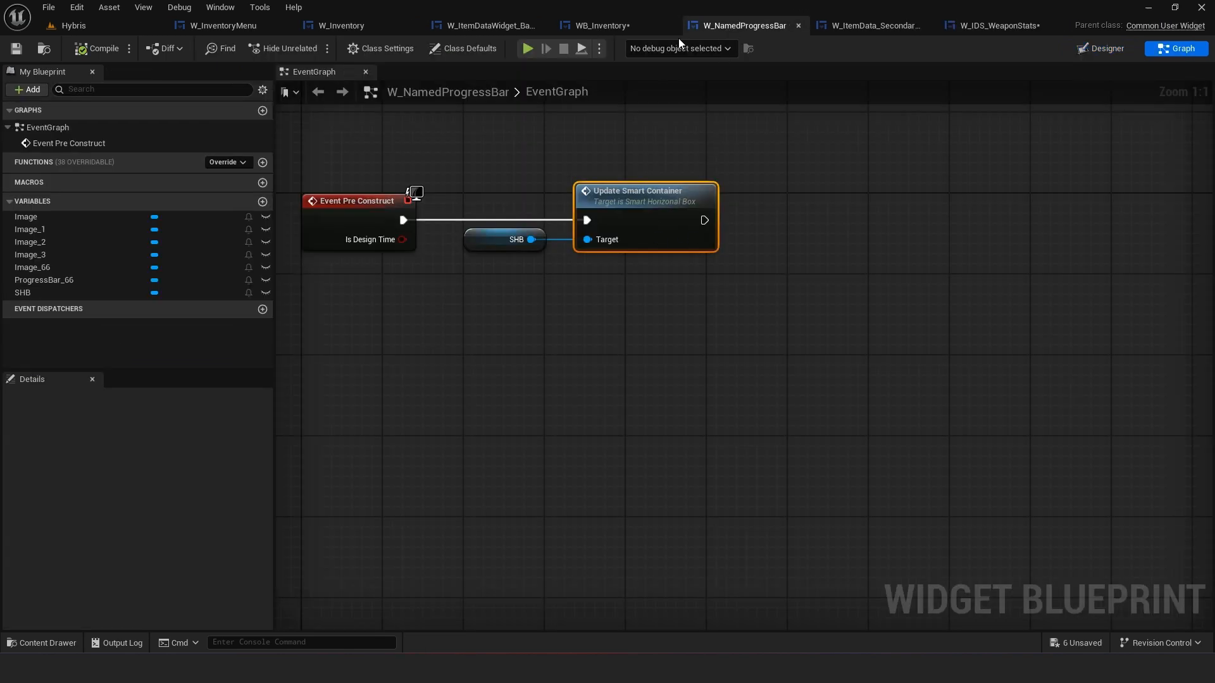
pyautogui.click(606, 25)
pyautogui.scroll(5, 739, 237)
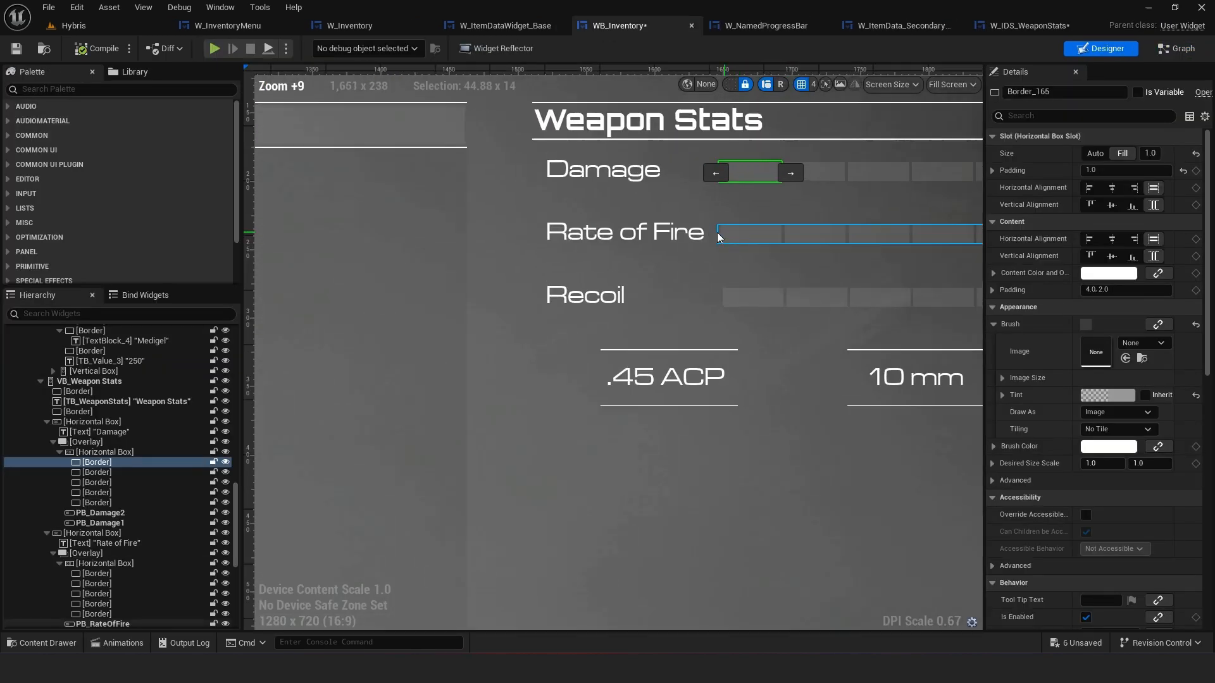
pyautogui.click(736, 234)
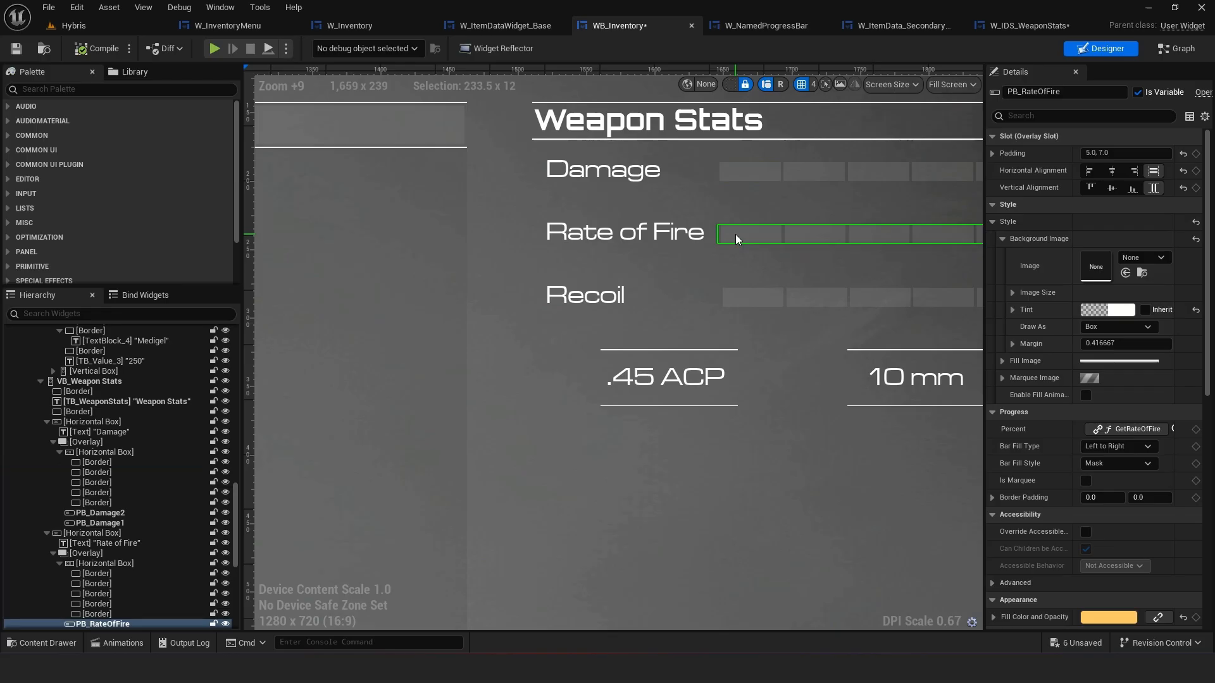
pyautogui.moveTo(736, 234); pyautogui.dragTo(616, 255, button='right')
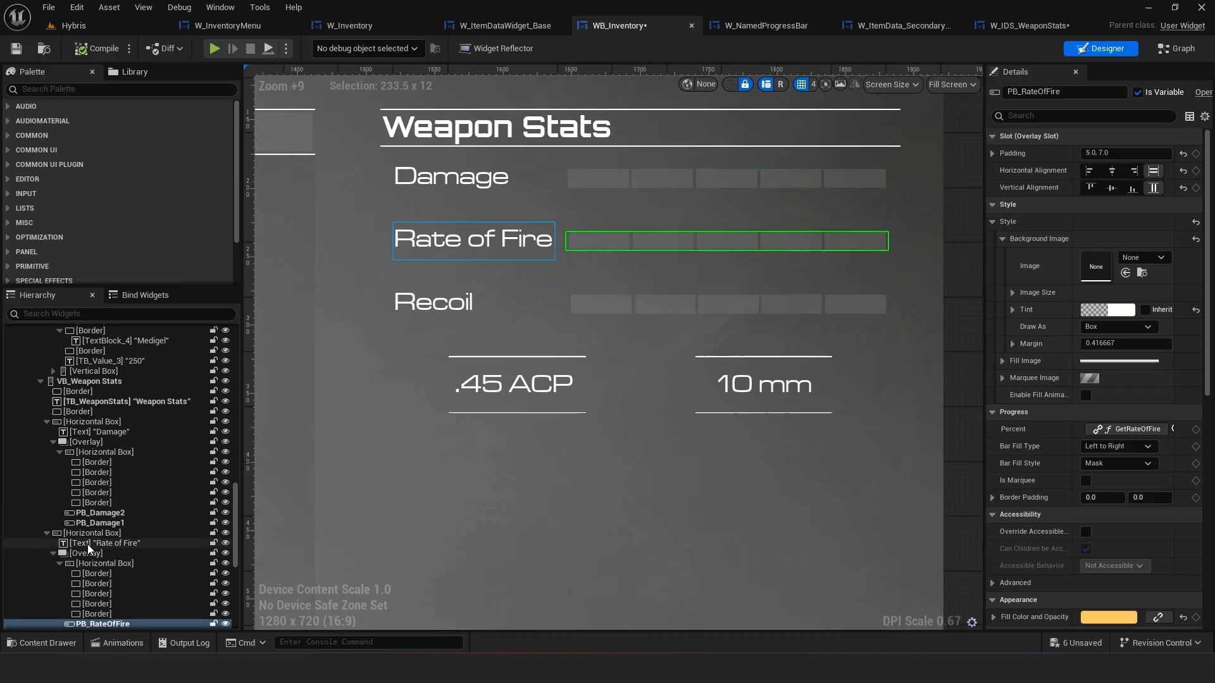
# Inspect the brush image size and content colour settings of a Rate of Fire border cell in WB_Inventory
pyautogui.click(97, 574)
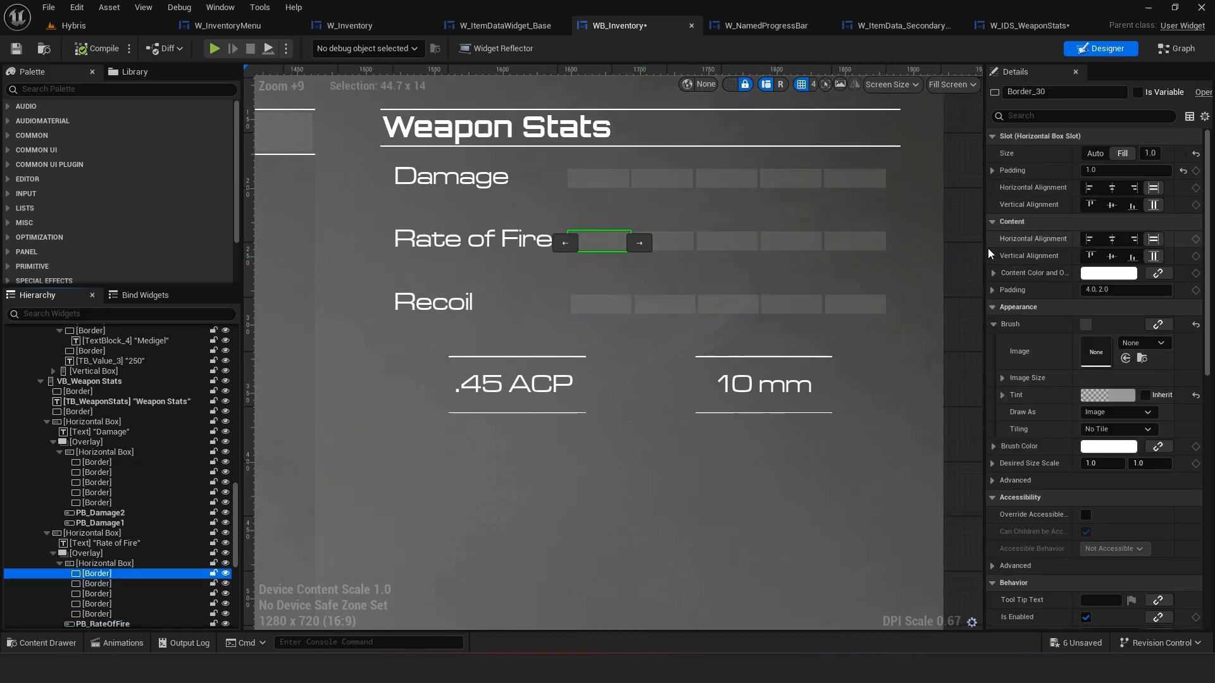
pyautogui.click(1004, 378)
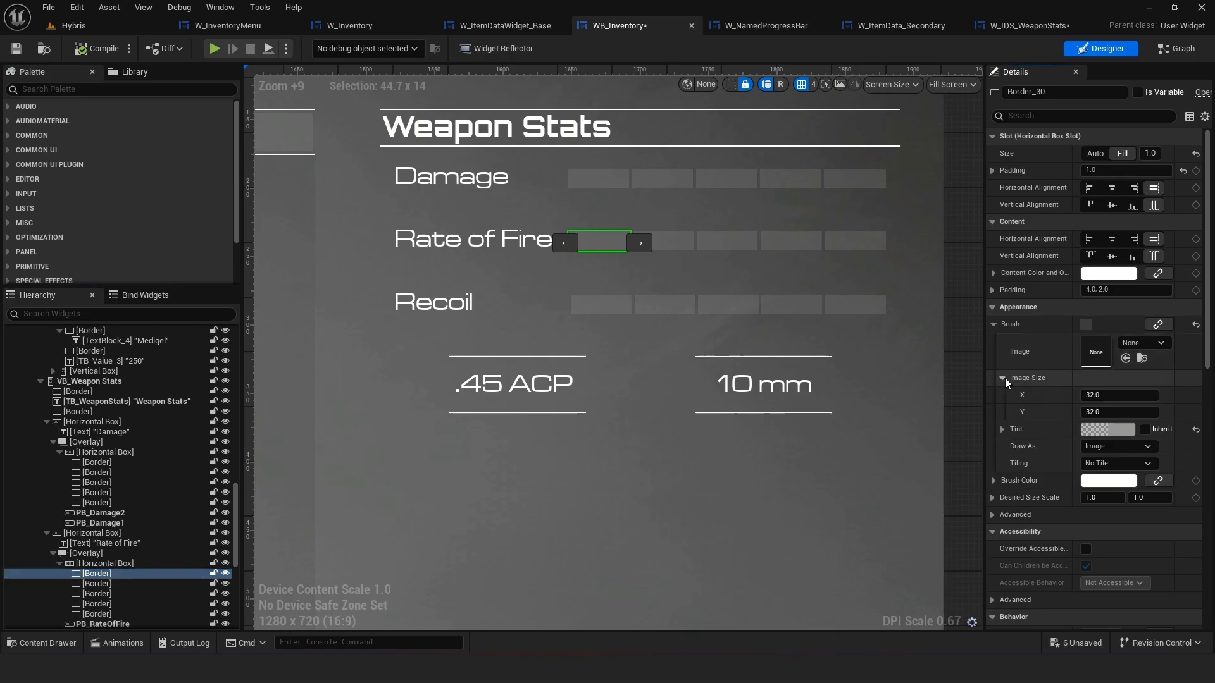
pyautogui.click(1003, 377)
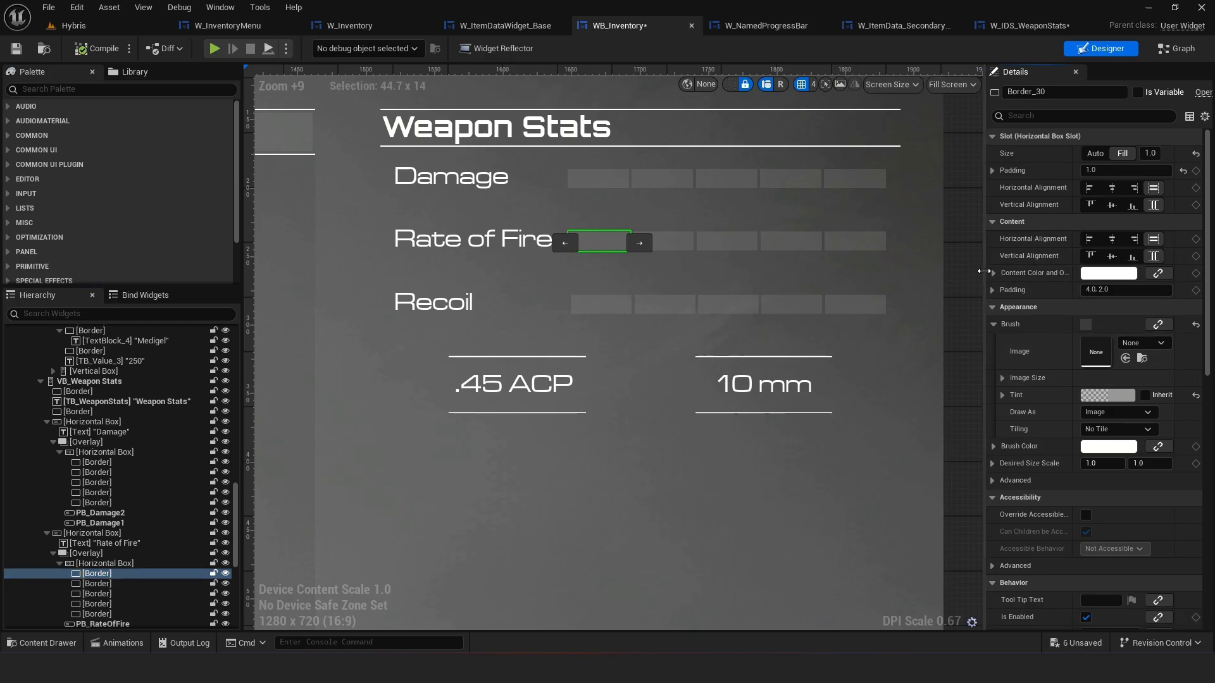
pyautogui.moveTo(982, 272); pyautogui.dragTo(958, 272)
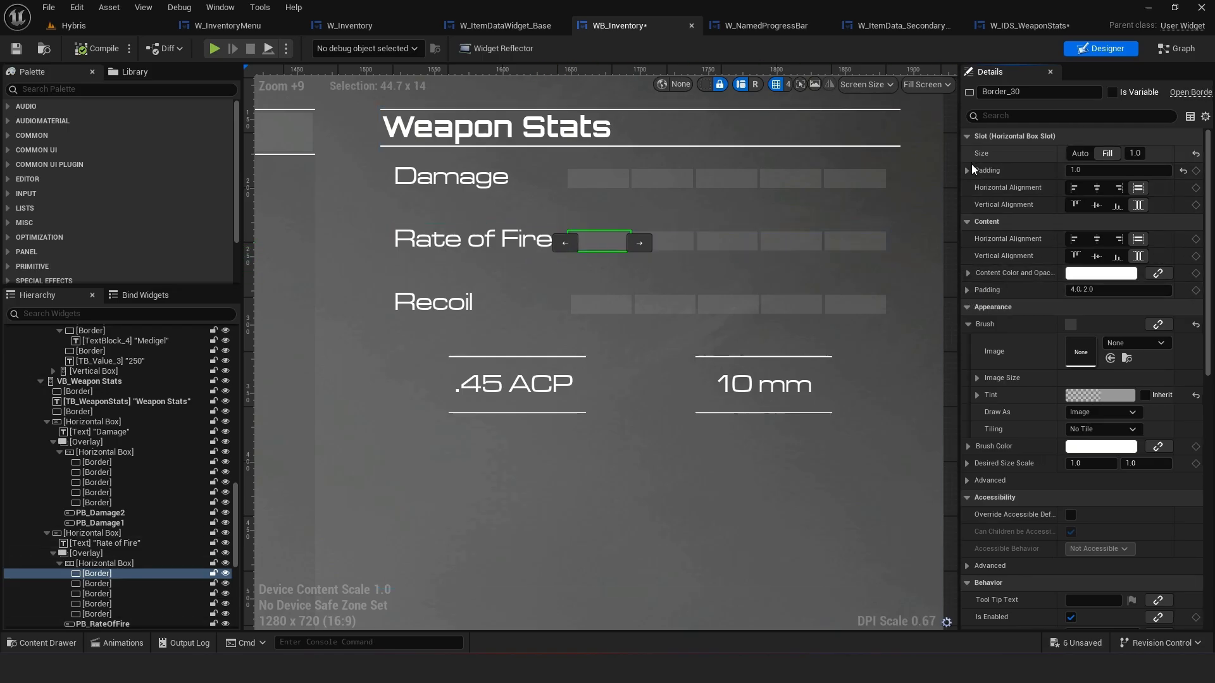
pyautogui.click(969, 274)
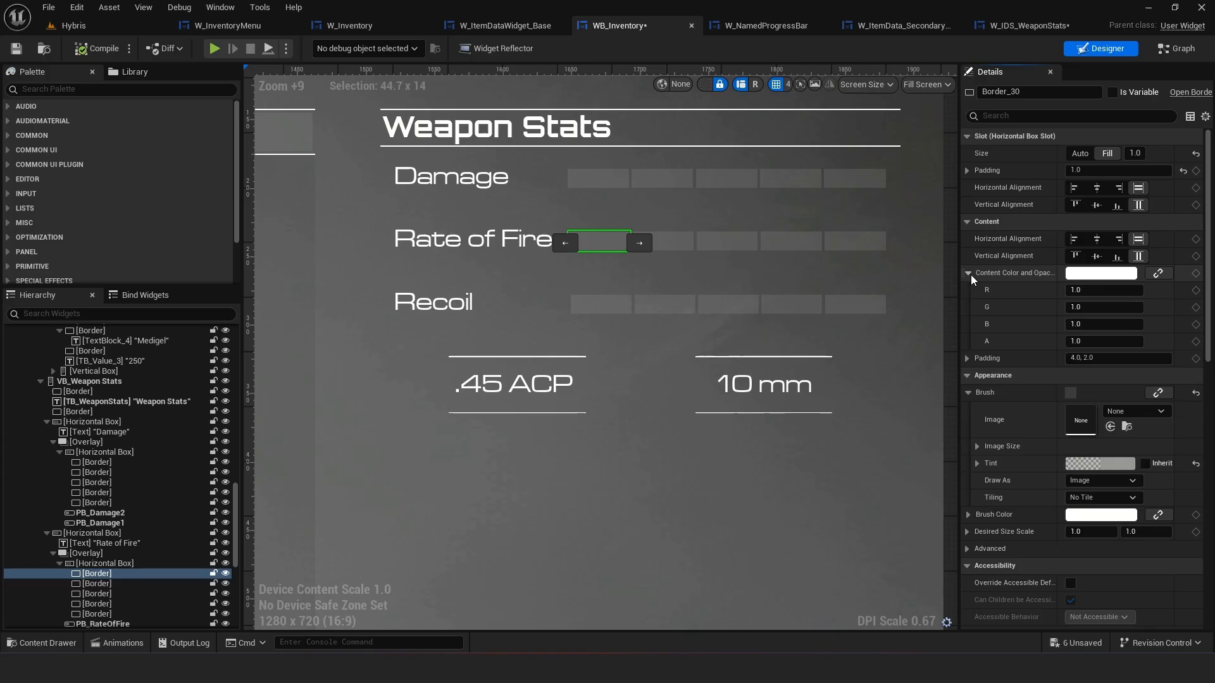
pyautogui.click(969, 273)
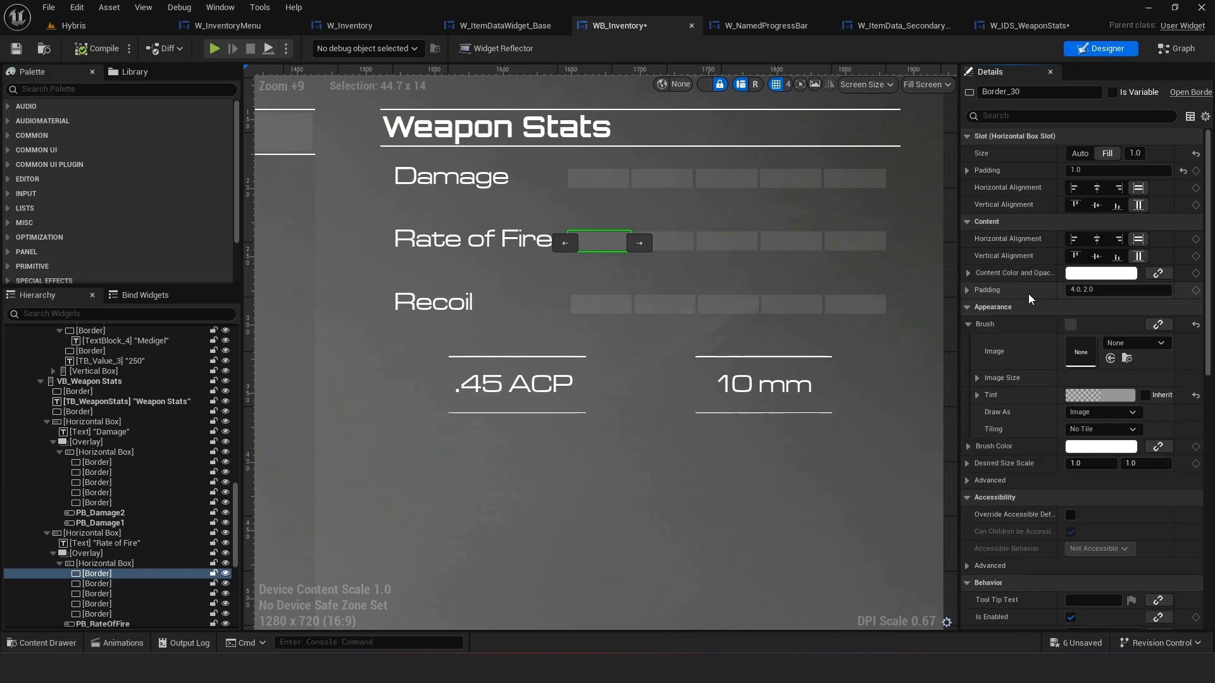
pyautogui.write('0')
pyautogui.press('Return')
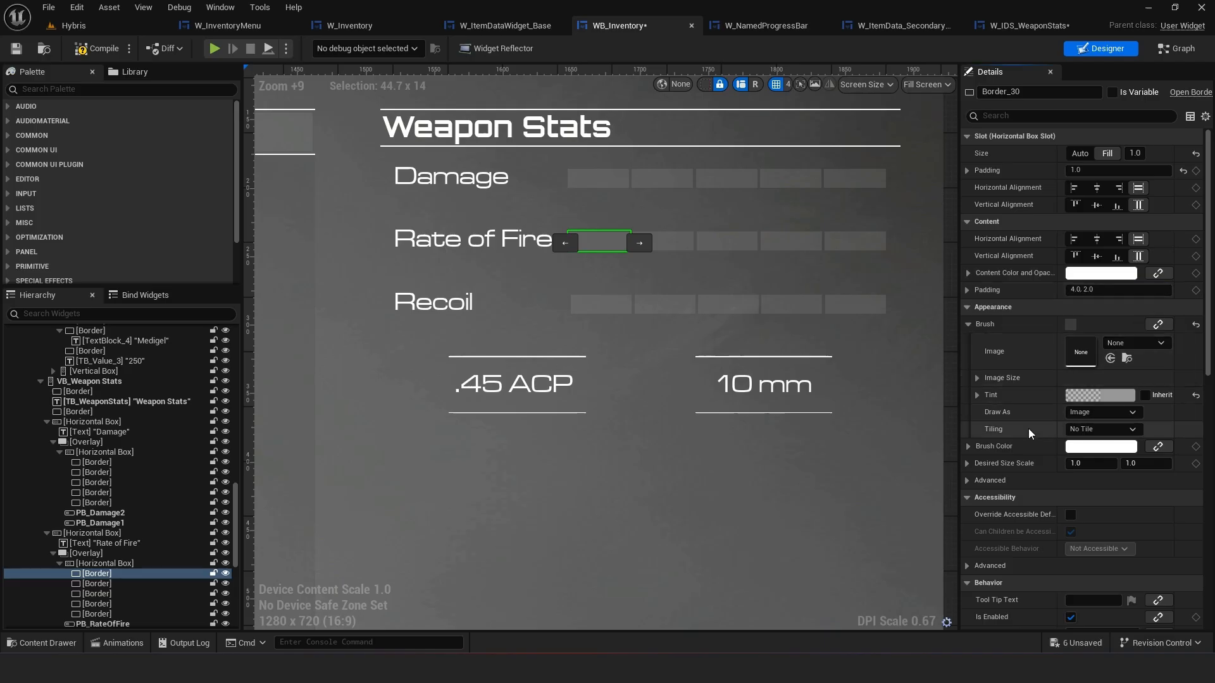
# Inspect the slot settings of the Rate of Fire bar's overlay and horizontal box in WB_Inventory
pyautogui.scroll(-5, 1029, 429)
pyautogui.rightClick(1030, 432)
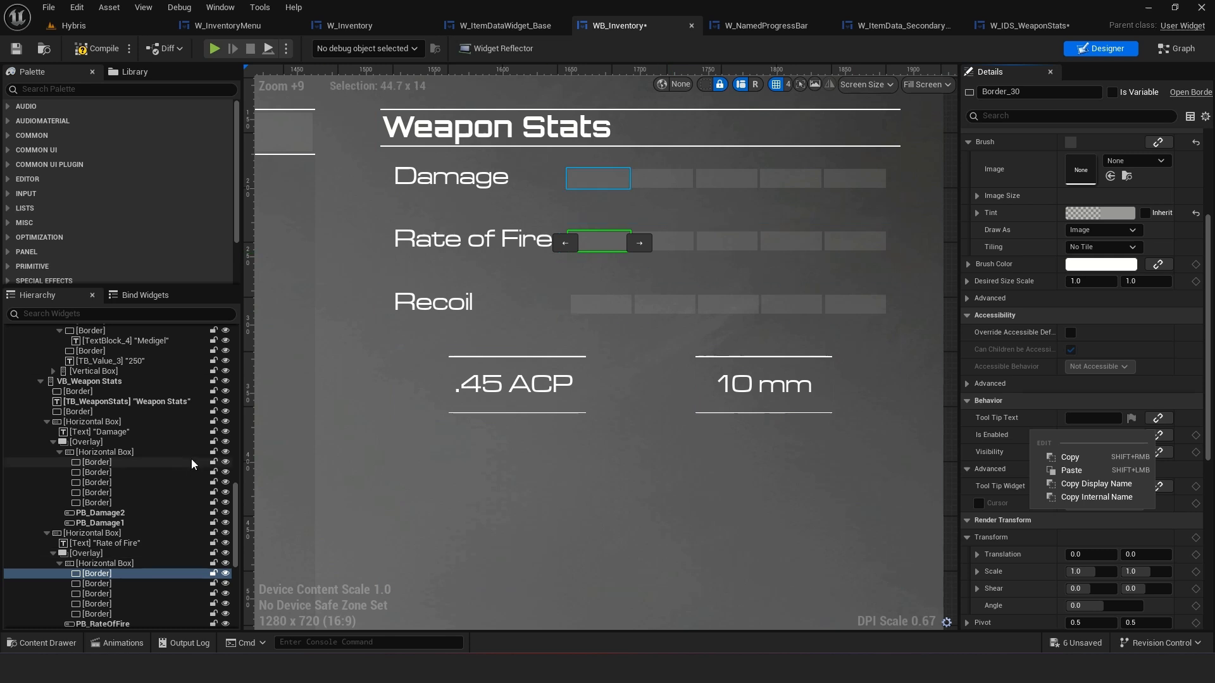
pyautogui.click(110, 563)
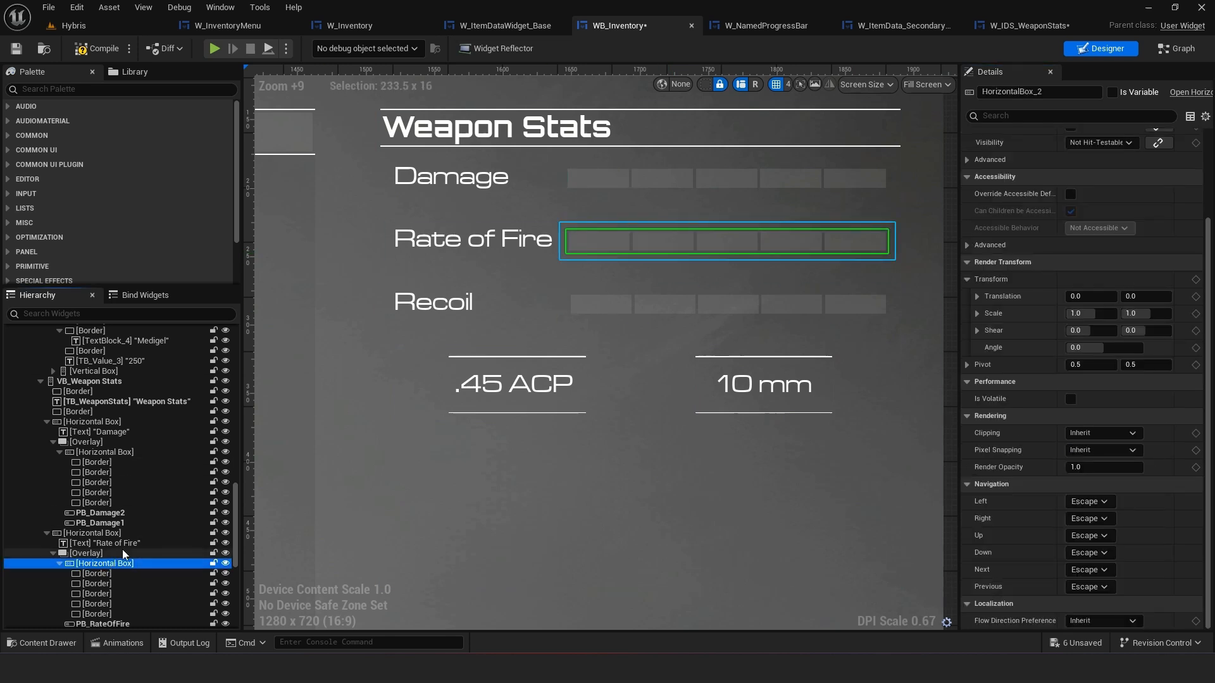
pyautogui.click(123, 554)
pyautogui.click(116, 563)
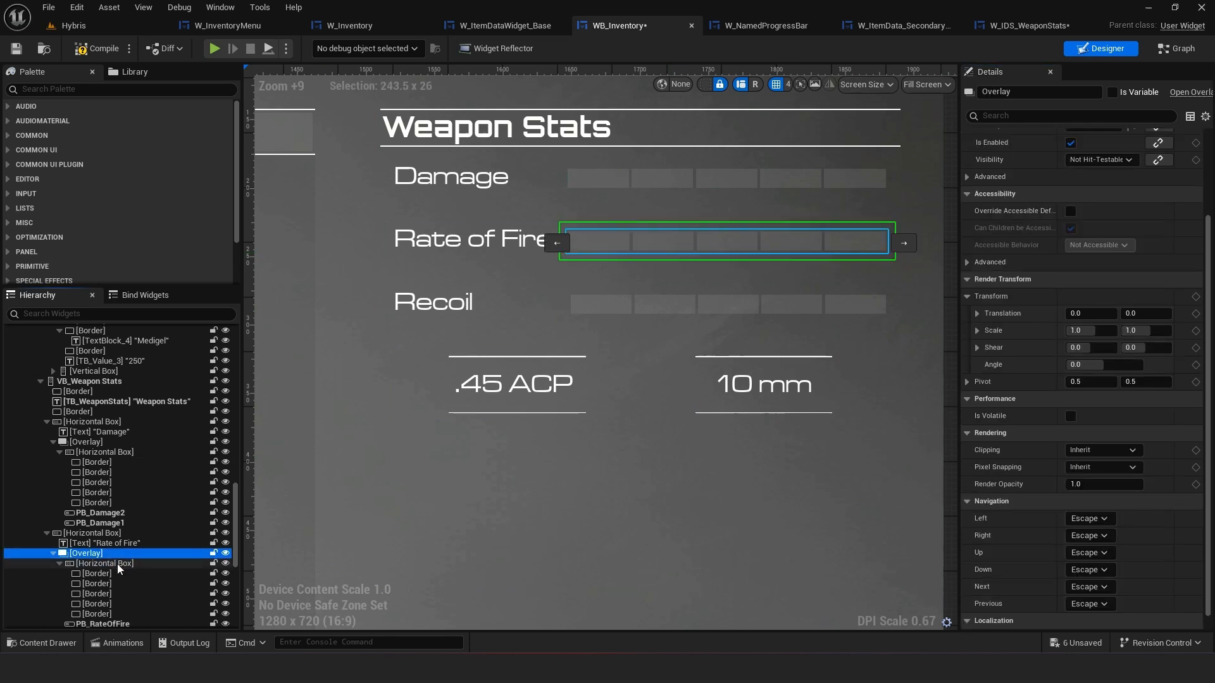
pyautogui.scroll(4, 1085, 445)
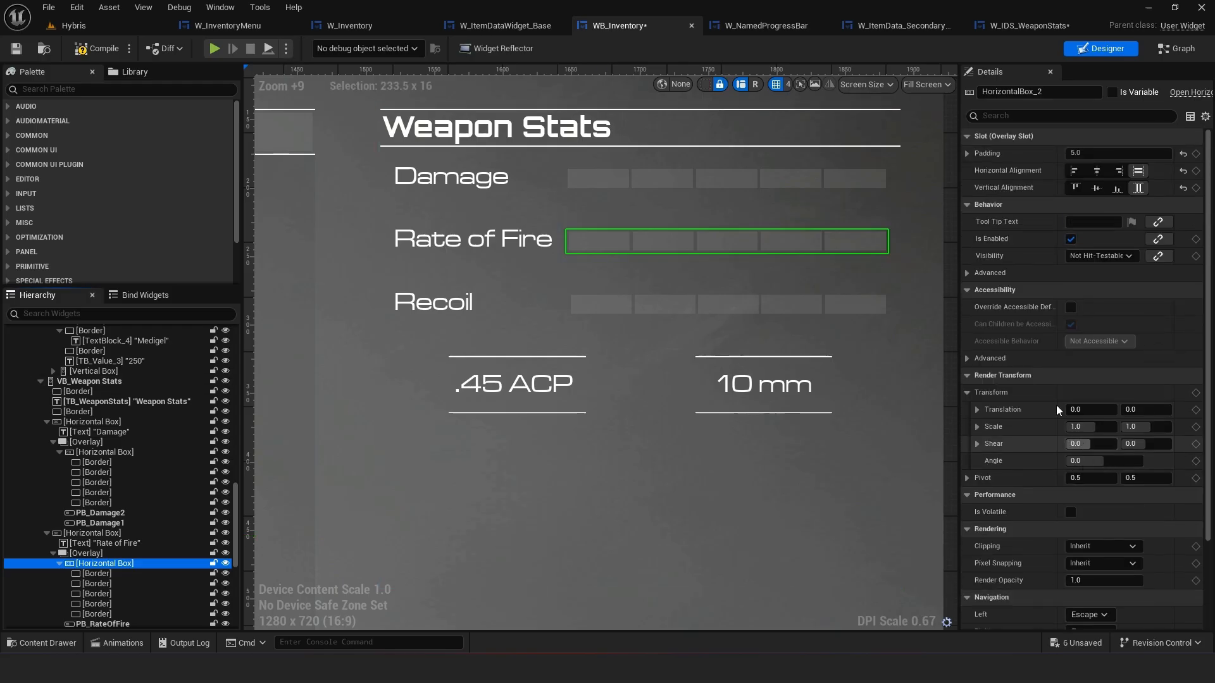
pyautogui.click(1182, 154)
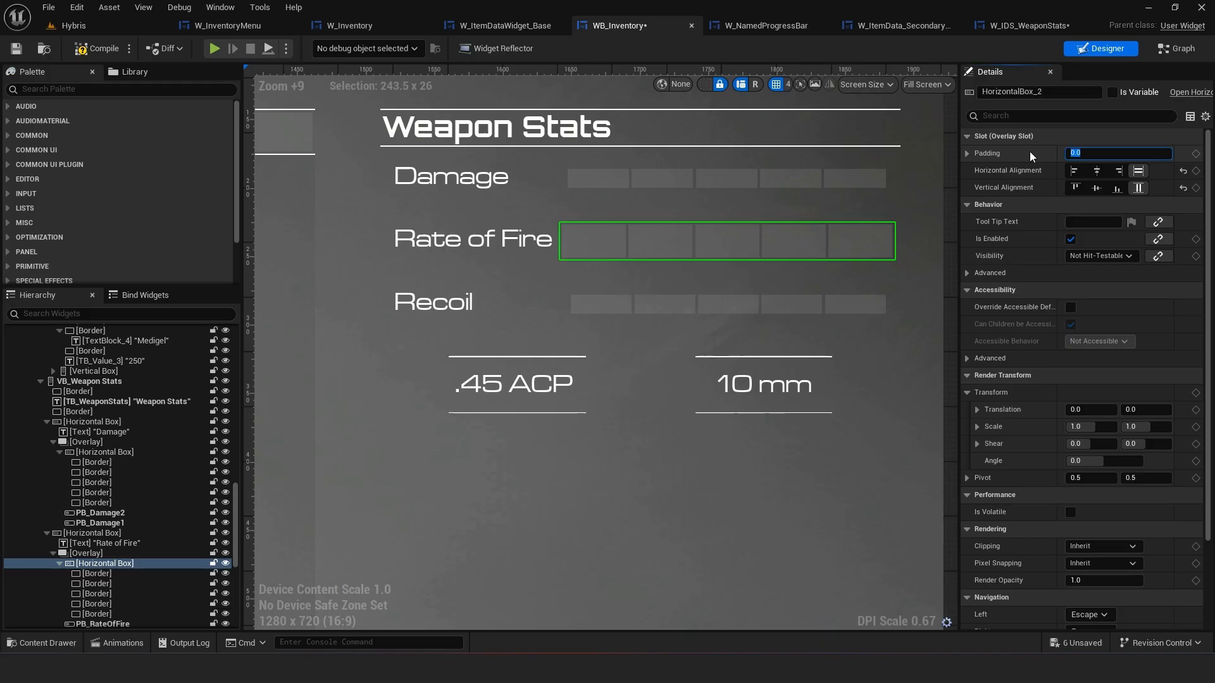
pyautogui.write('5')
pyautogui.press('Return')
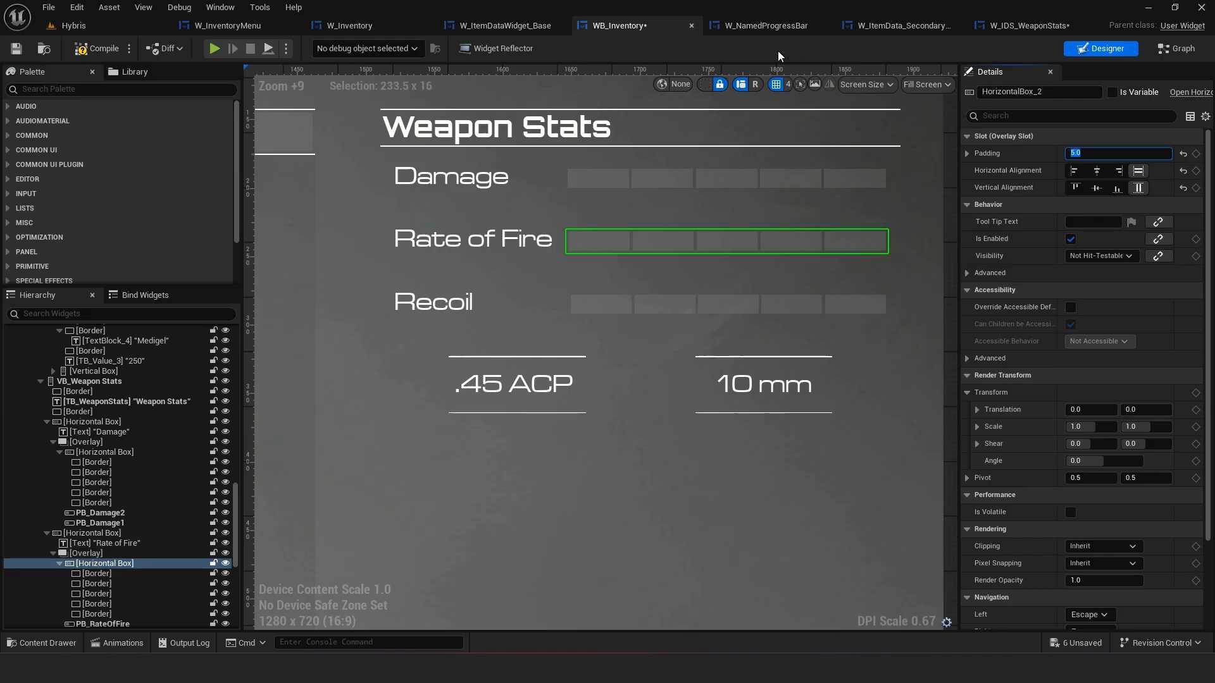
# Set the SHB smart horizontal box's slot padding to 5 in W_NamedProgressBar
pyautogui.click(766, 26)
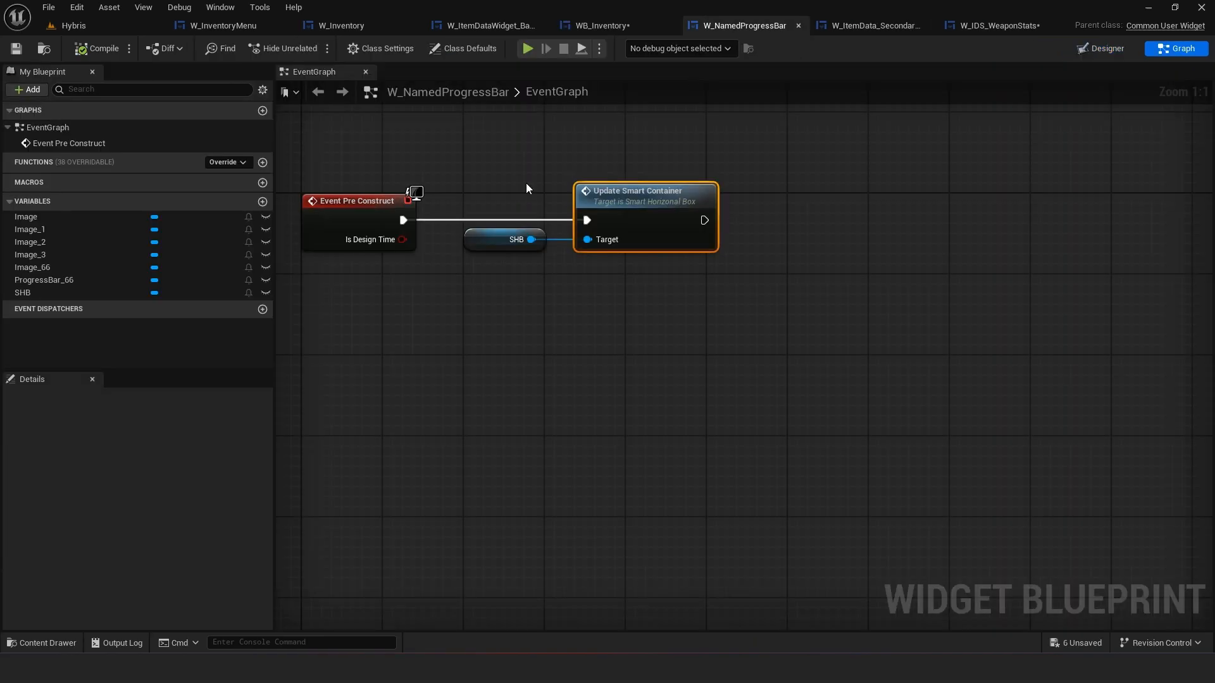
pyautogui.click(1107, 48)
pyautogui.scroll(4, 407, 304)
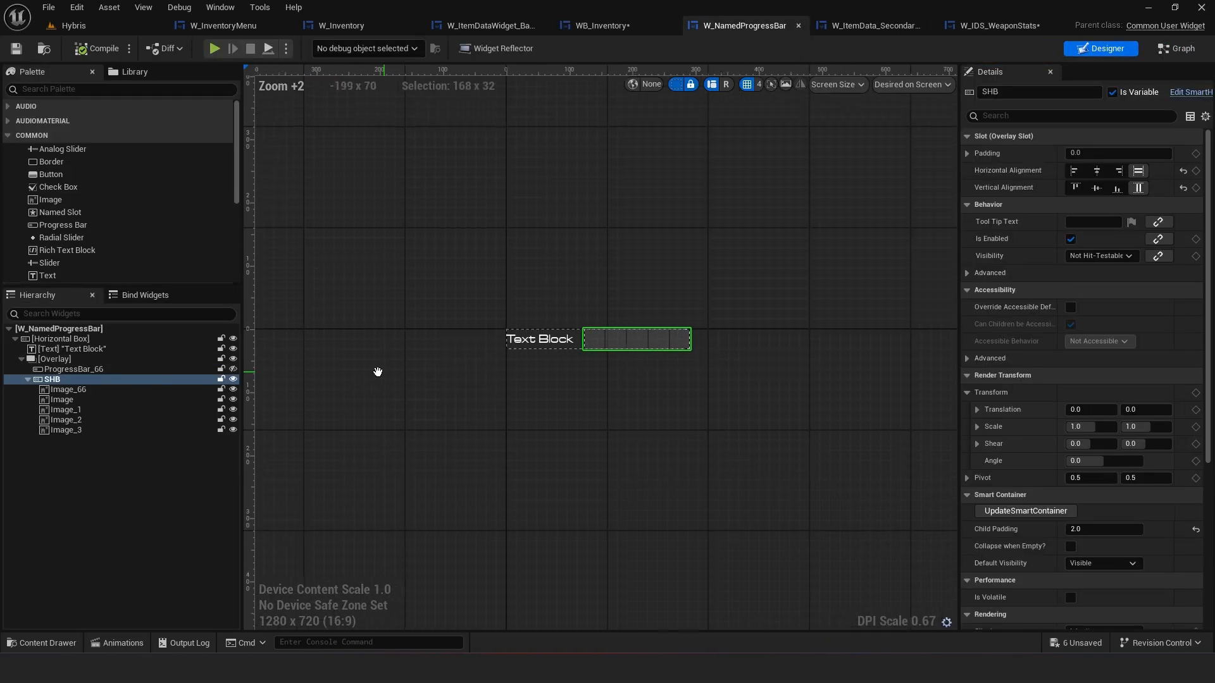
pyautogui.moveTo(378, 373); pyautogui.dragTo(371, 372, button='right')
pyautogui.click(1099, 153)
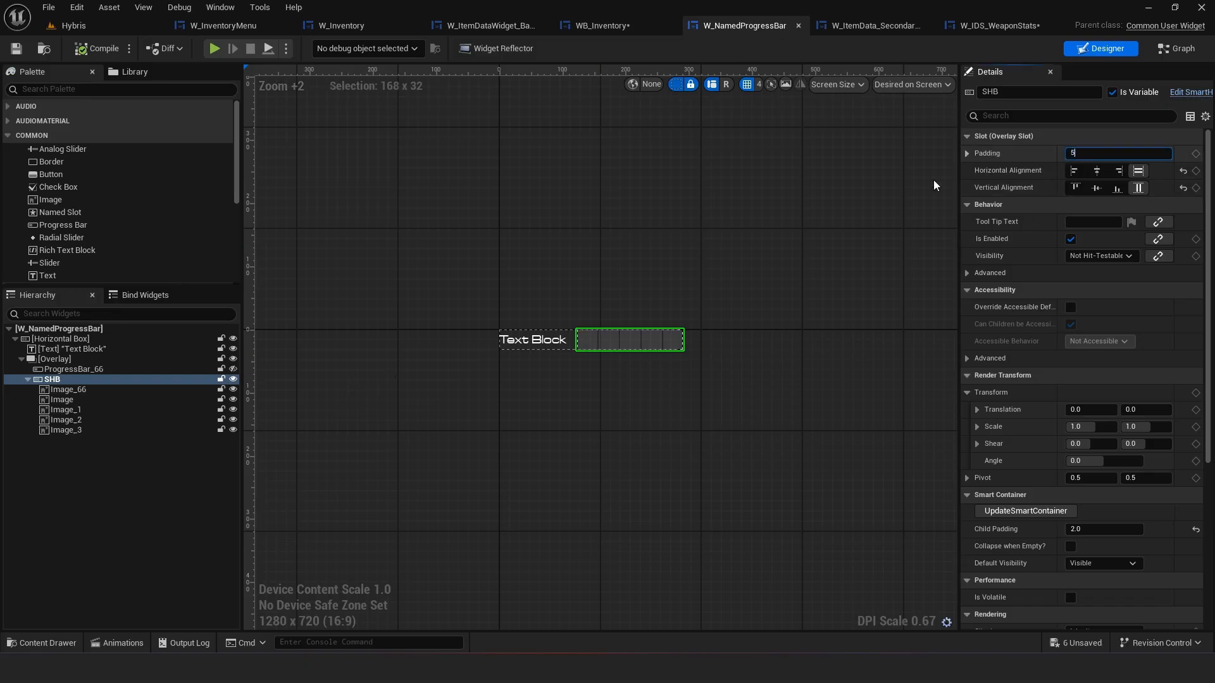
pyautogui.press('Return')
# Set the first image's brush image size to 8 by 8
pyautogui.scroll(4, 703, 355)
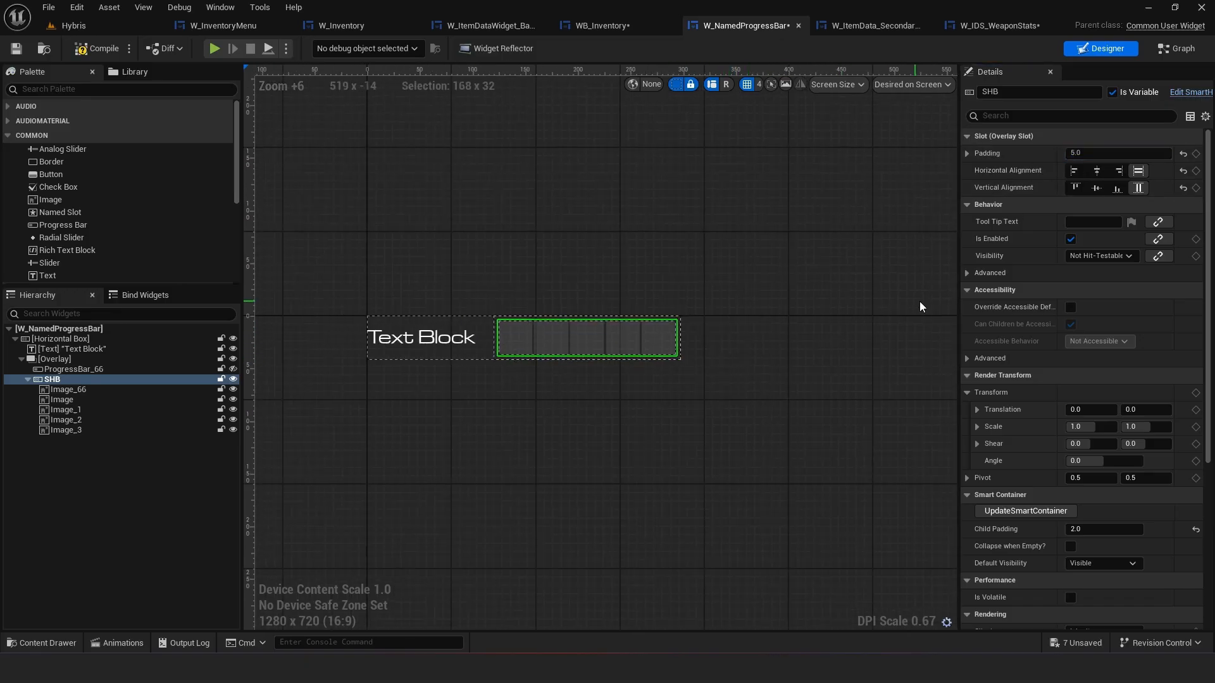
pyautogui.click(522, 344)
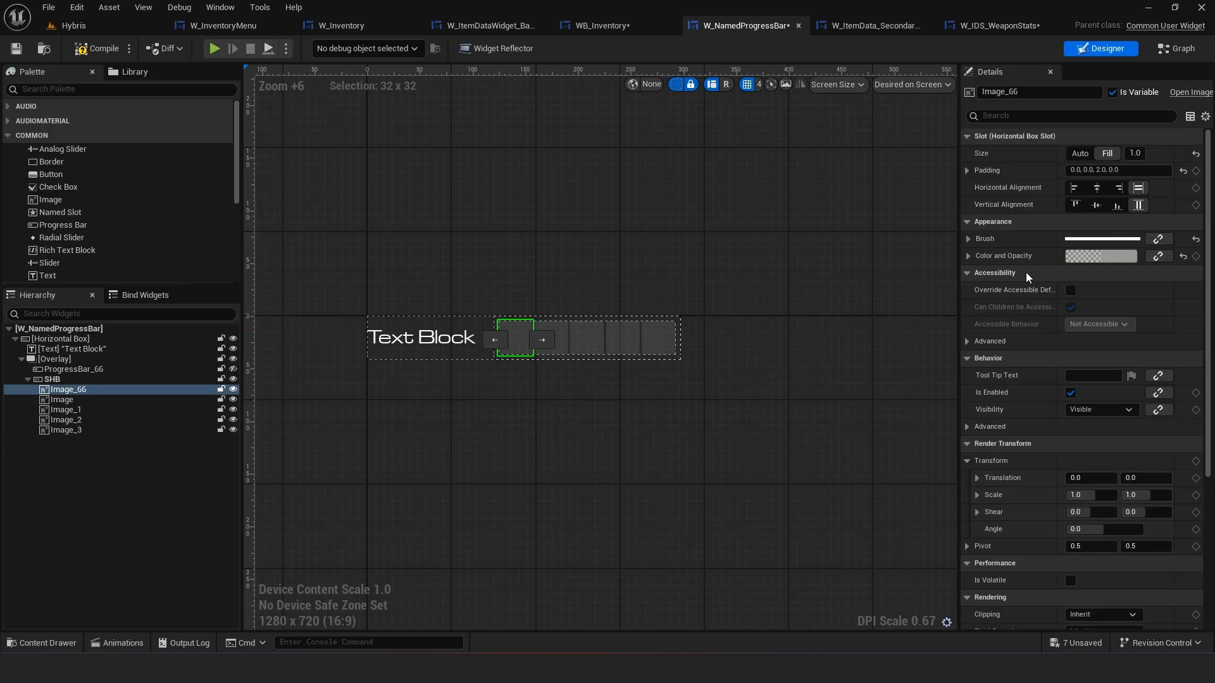
pyautogui.click(968, 239)
pyautogui.click(978, 293)
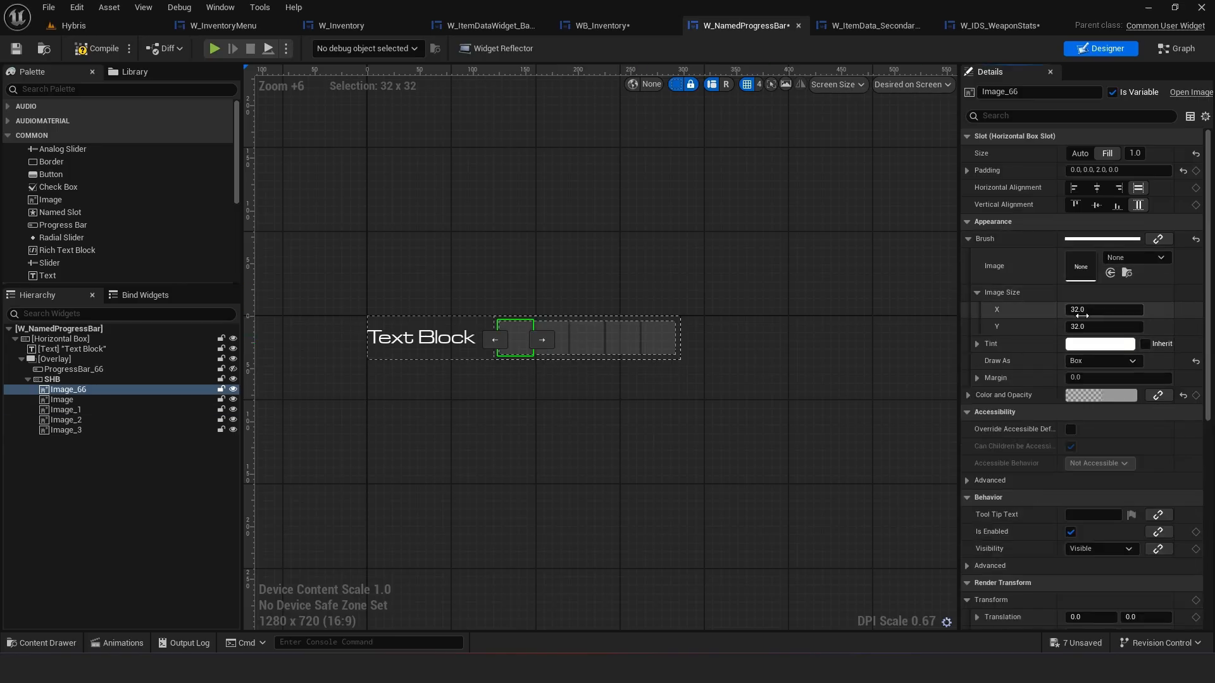
pyautogui.click(1081, 311)
pyautogui.write('16')
pyautogui.press('Return')
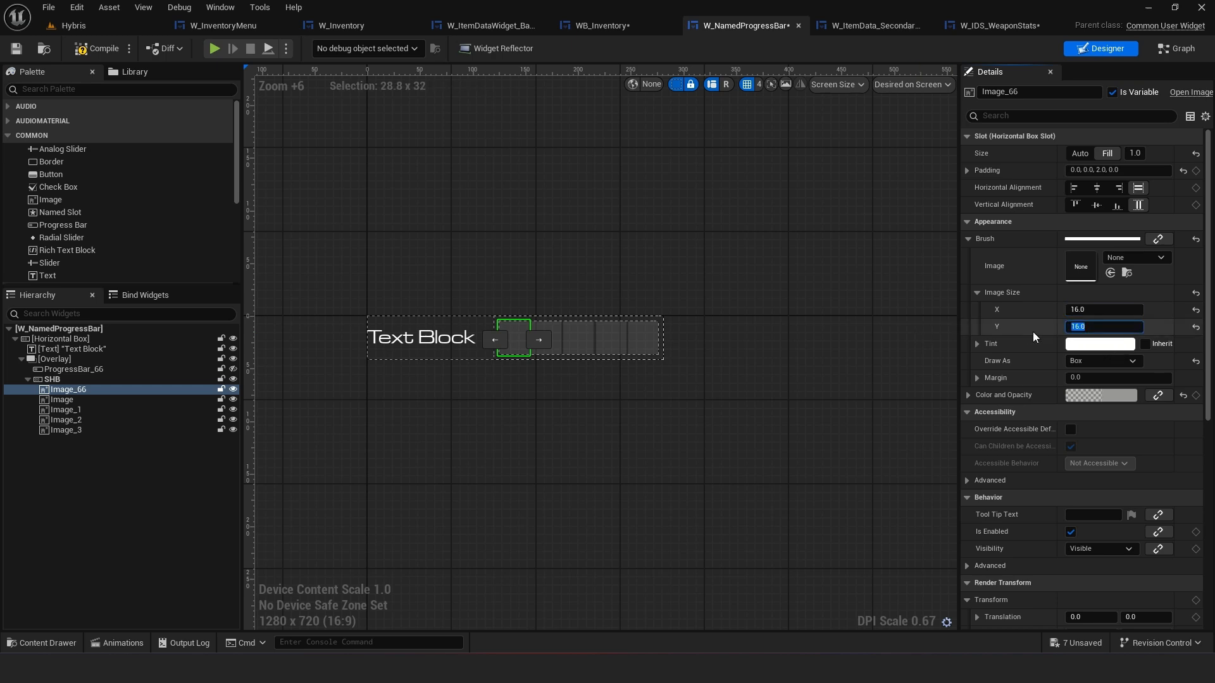
pyautogui.press('Return')
pyautogui.click(1103, 310)
pyautogui.write('8')
pyautogui.press('Return')
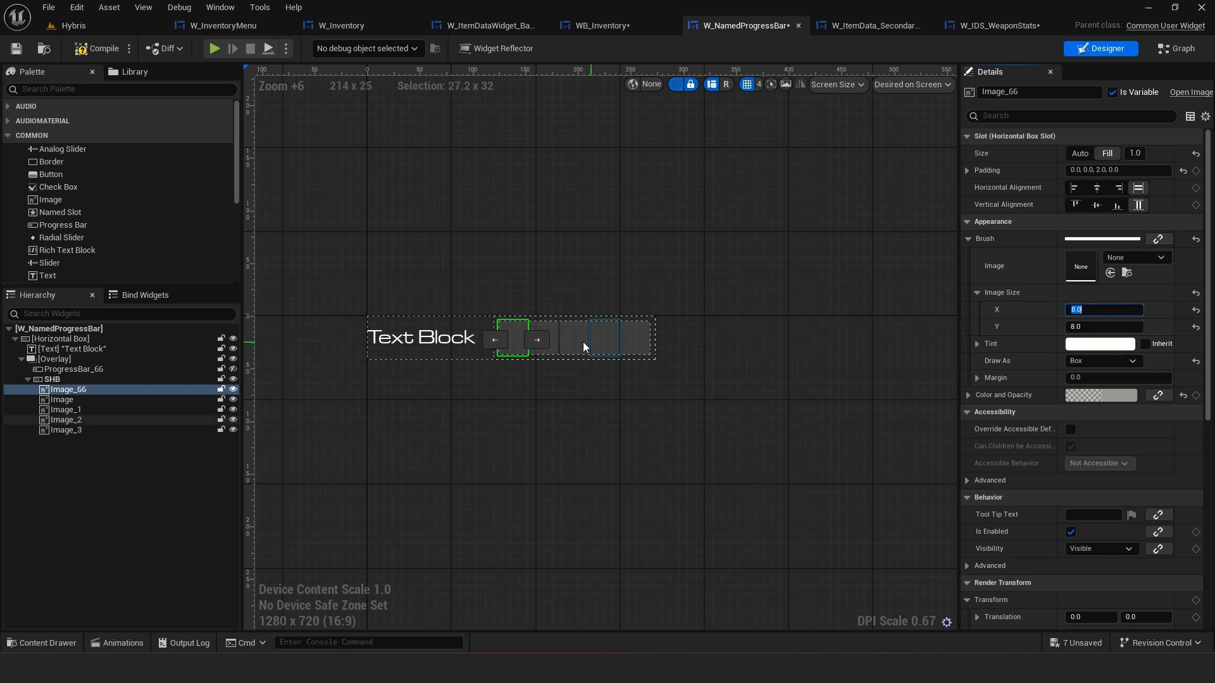
pyautogui.scroll(3, 583, 343)
pyautogui.scroll(2, 496, 360)
pyautogui.moveTo(495, 324); pyautogui.dragTo(583, 330, button='right')
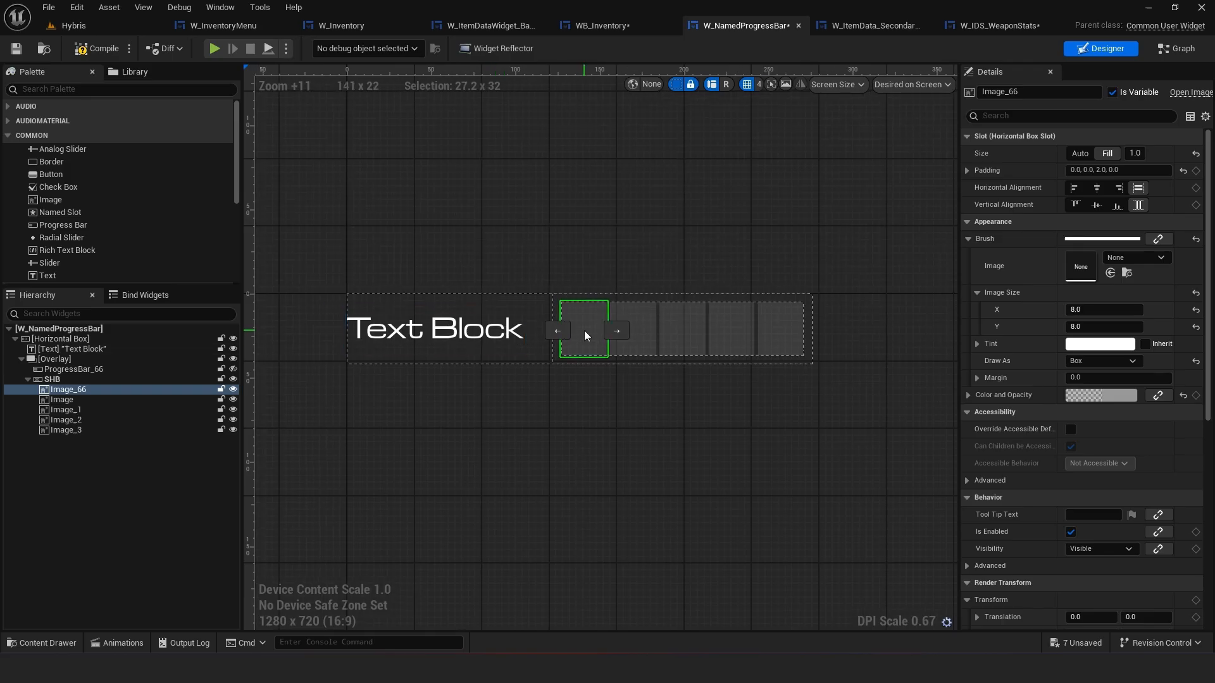
pyautogui.click(1097, 204)
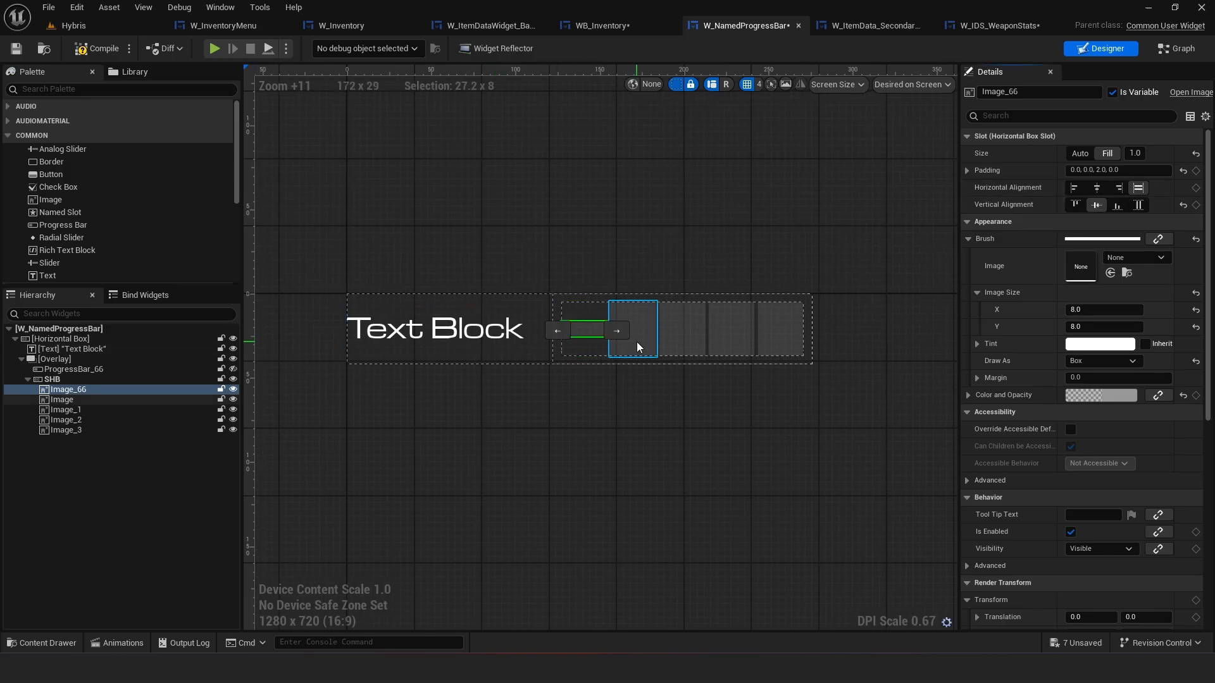
pyautogui.click(1136, 204)
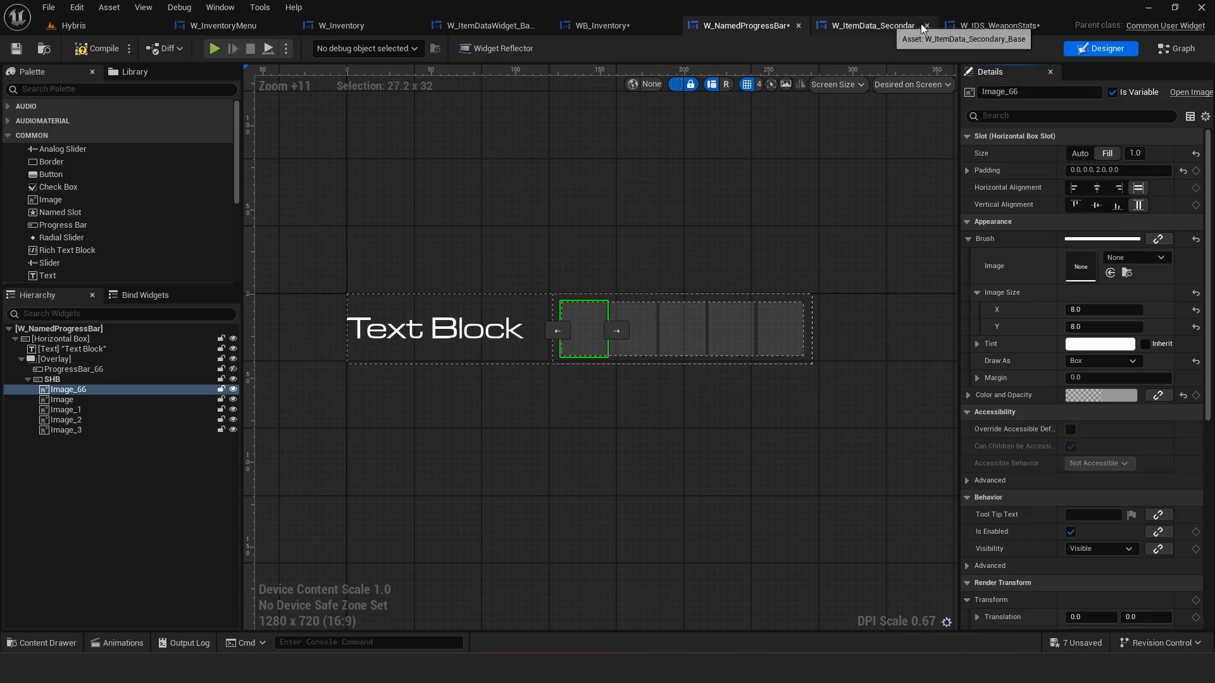
# Inspect the Rate of Fire progress bar, border cell, horizontal box and label settings in WB_Inventory
pyautogui.click(598, 28)
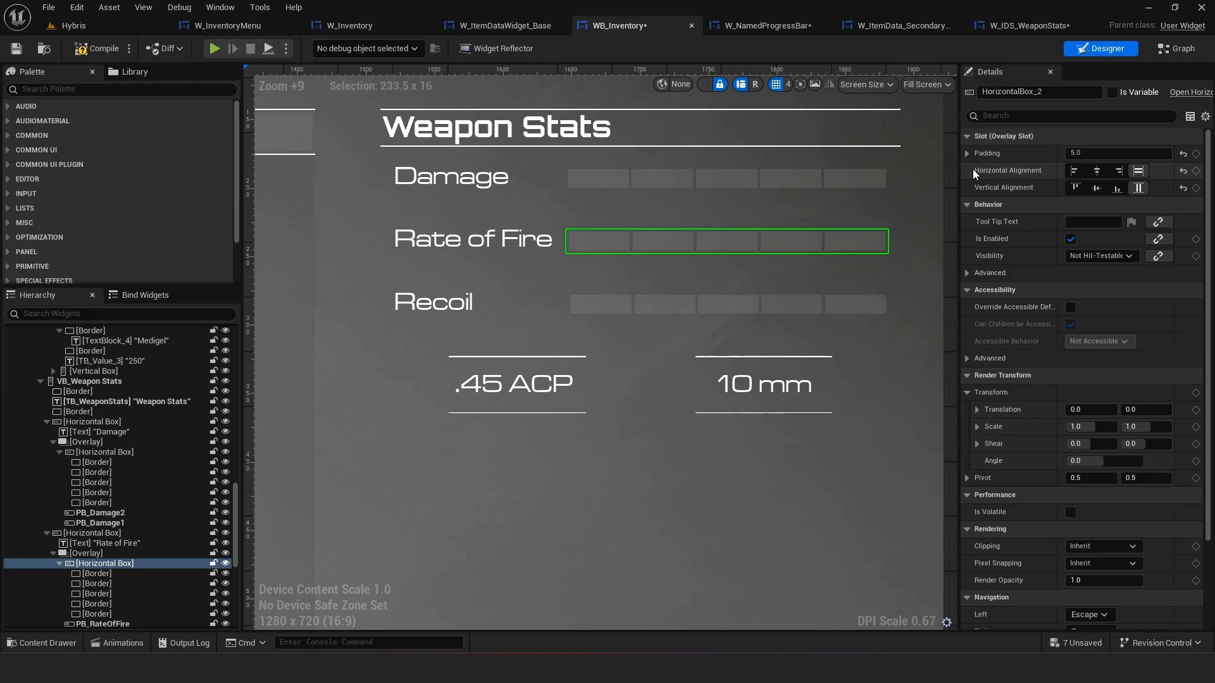
pyautogui.click(620, 249)
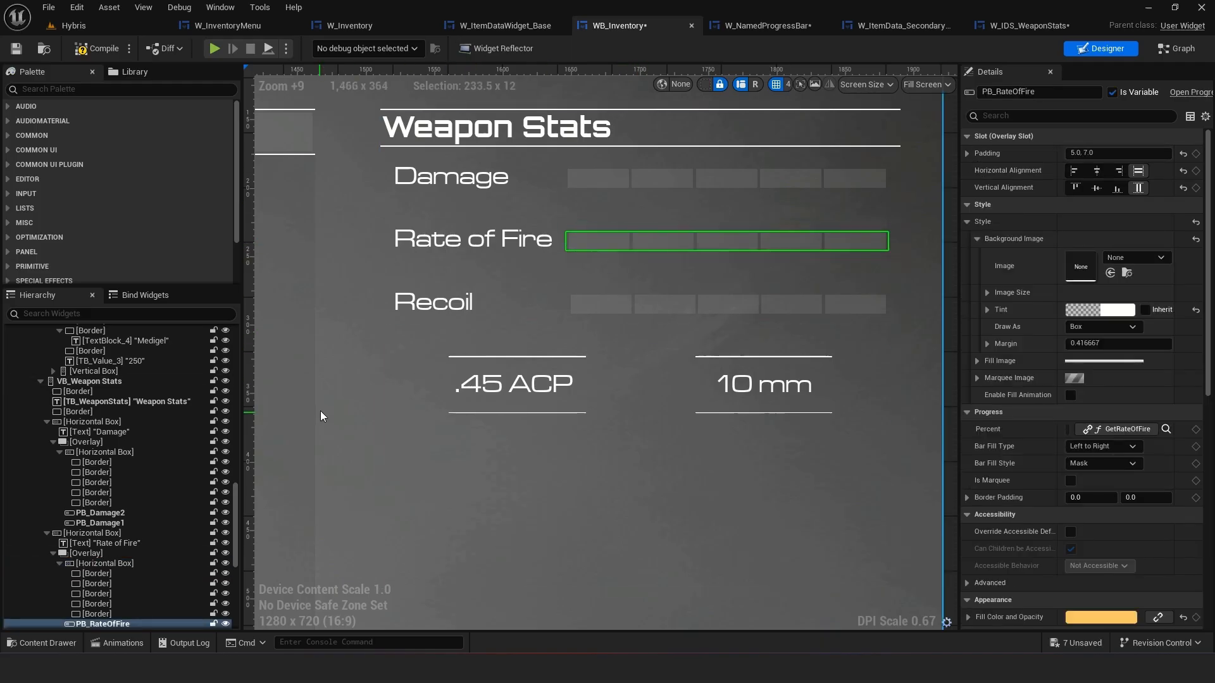
pyautogui.scroll(-1, 95, 550)
pyautogui.click(95, 553)
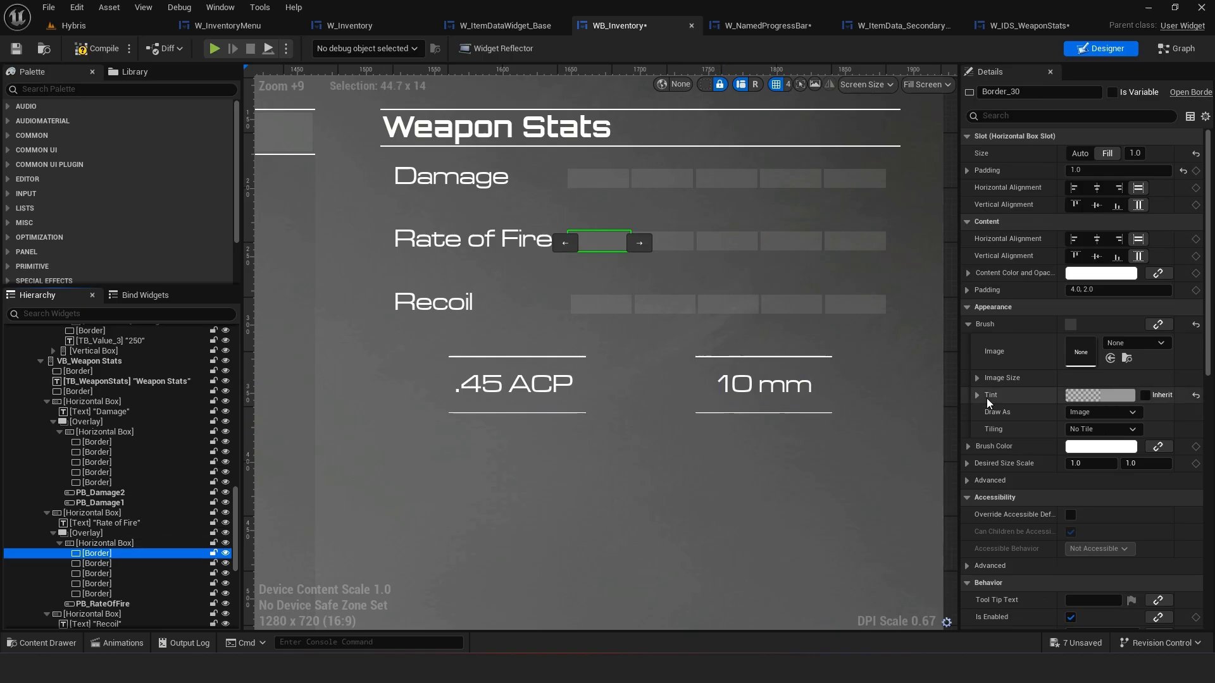
pyautogui.scroll(-8, 986, 398)
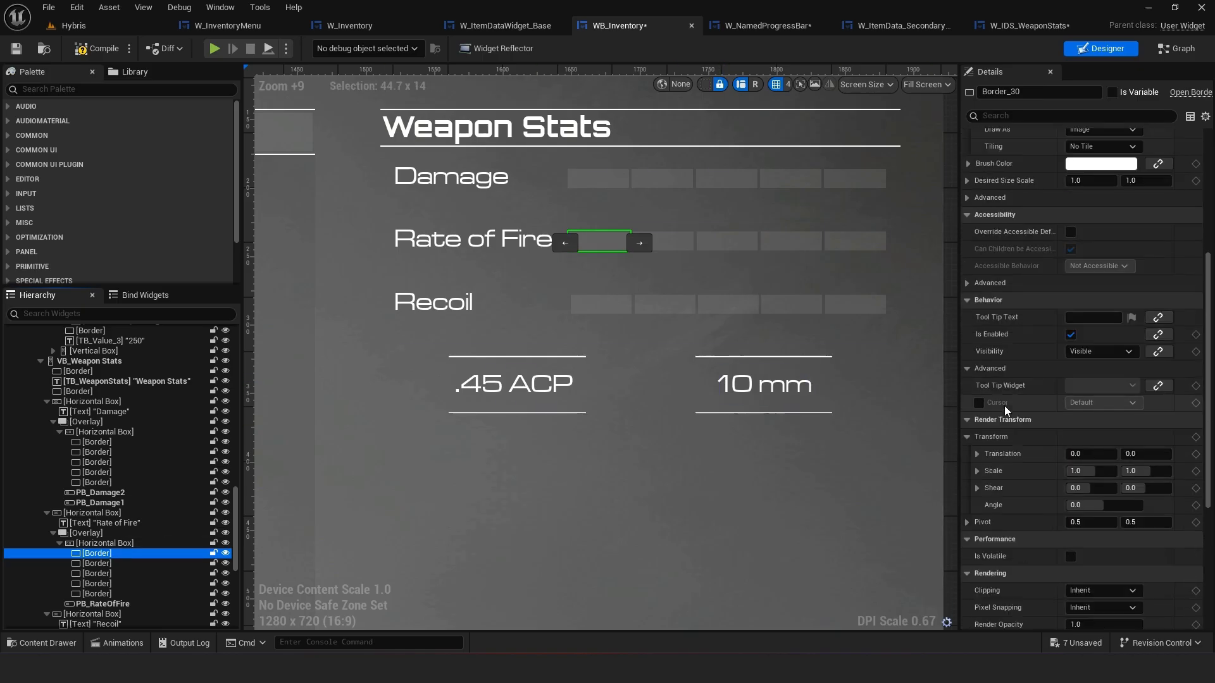
pyautogui.scroll(8, 1004, 405)
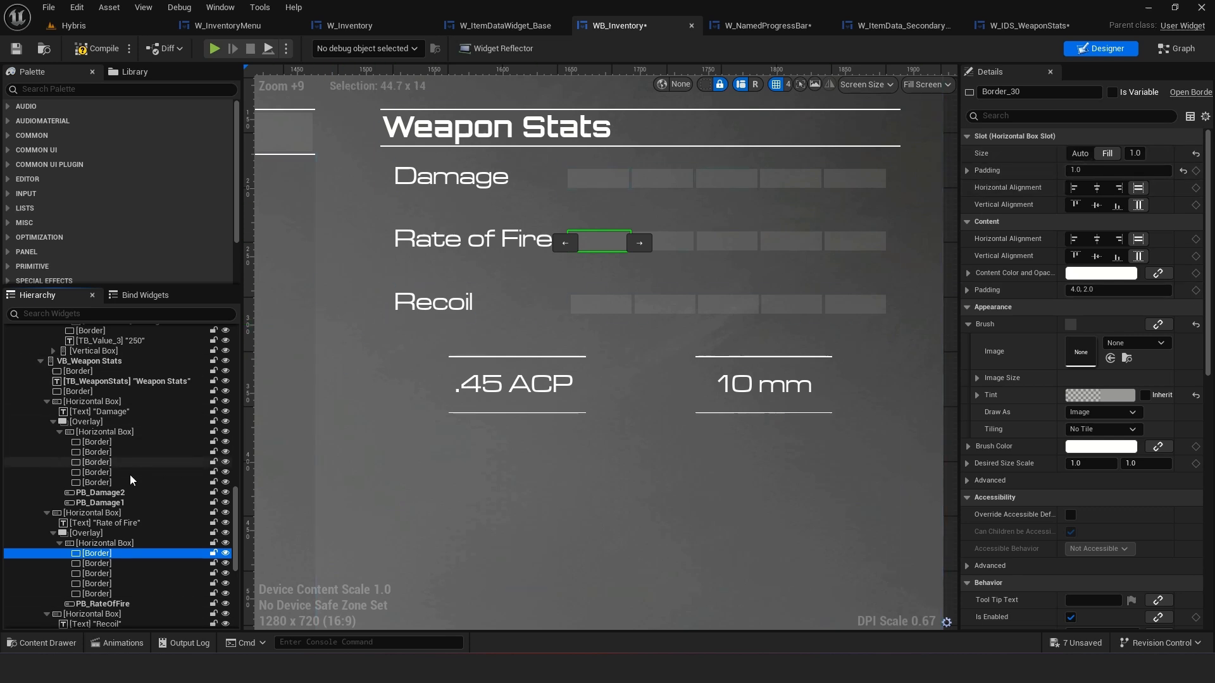
pyautogui.click(136, 544)
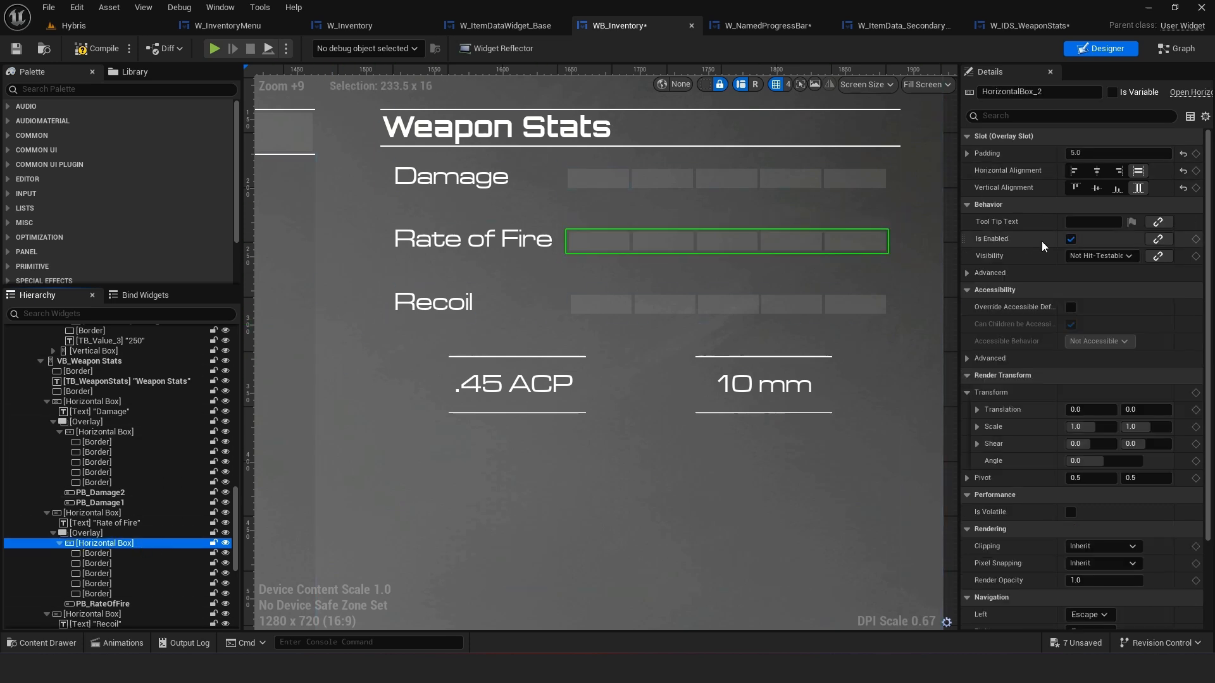
pyautogui.click(519, 244)
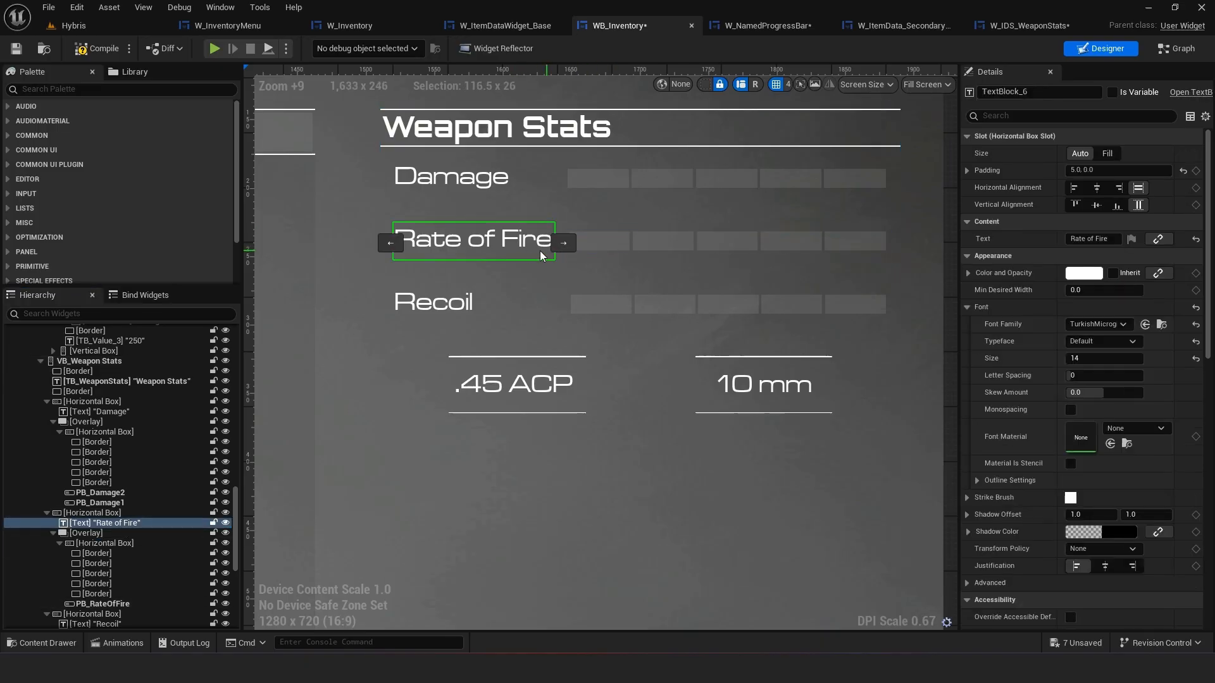
# Reset the SHB smart horizontal box's slot padding in W_NamedProgressBar
pyautogui.click(752, 26)
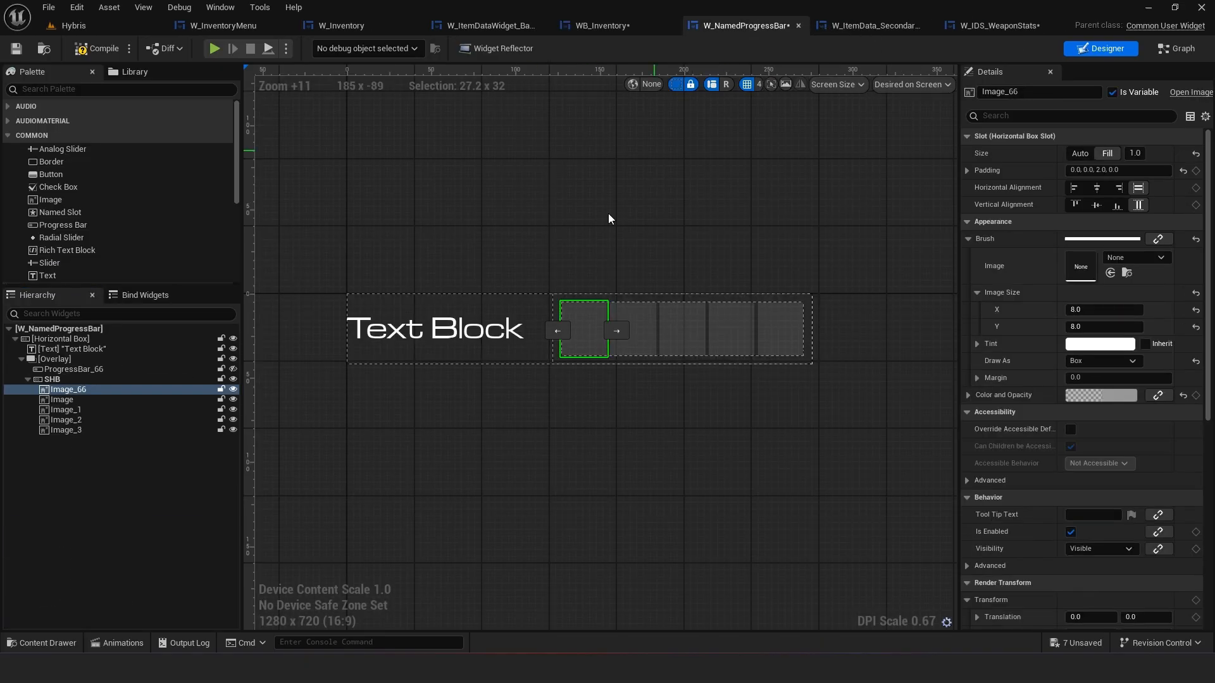
pyautogui.click(481, 329)
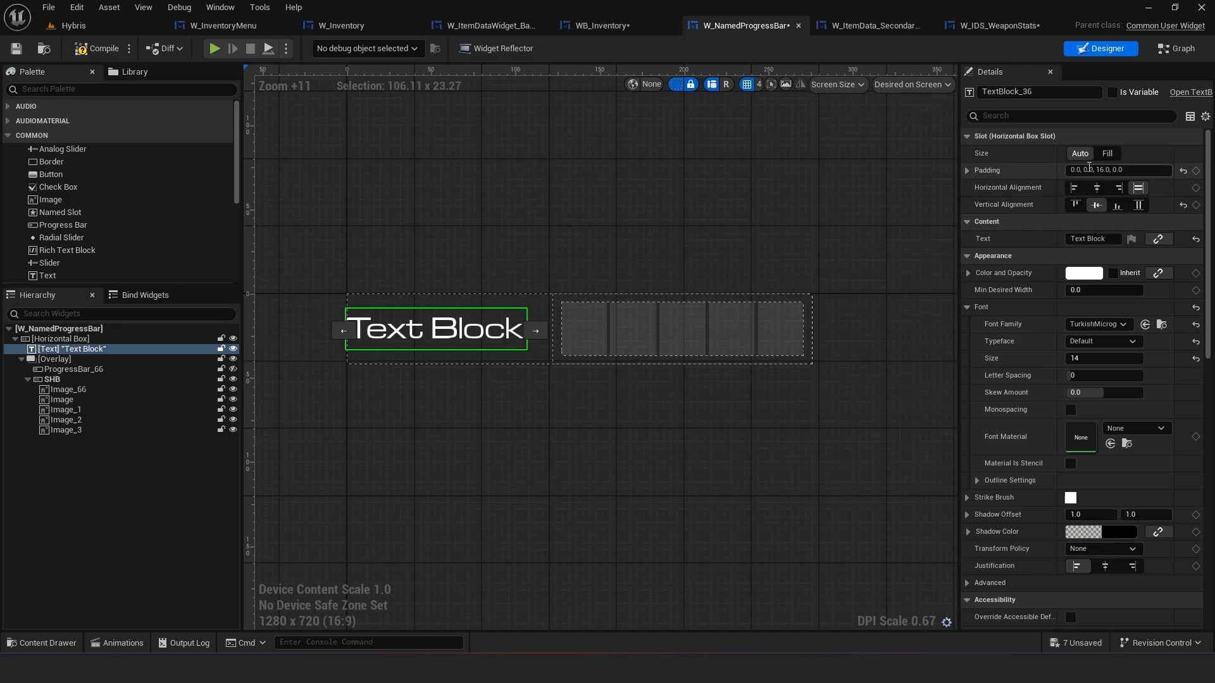
pyautogui.click(1108, 153)
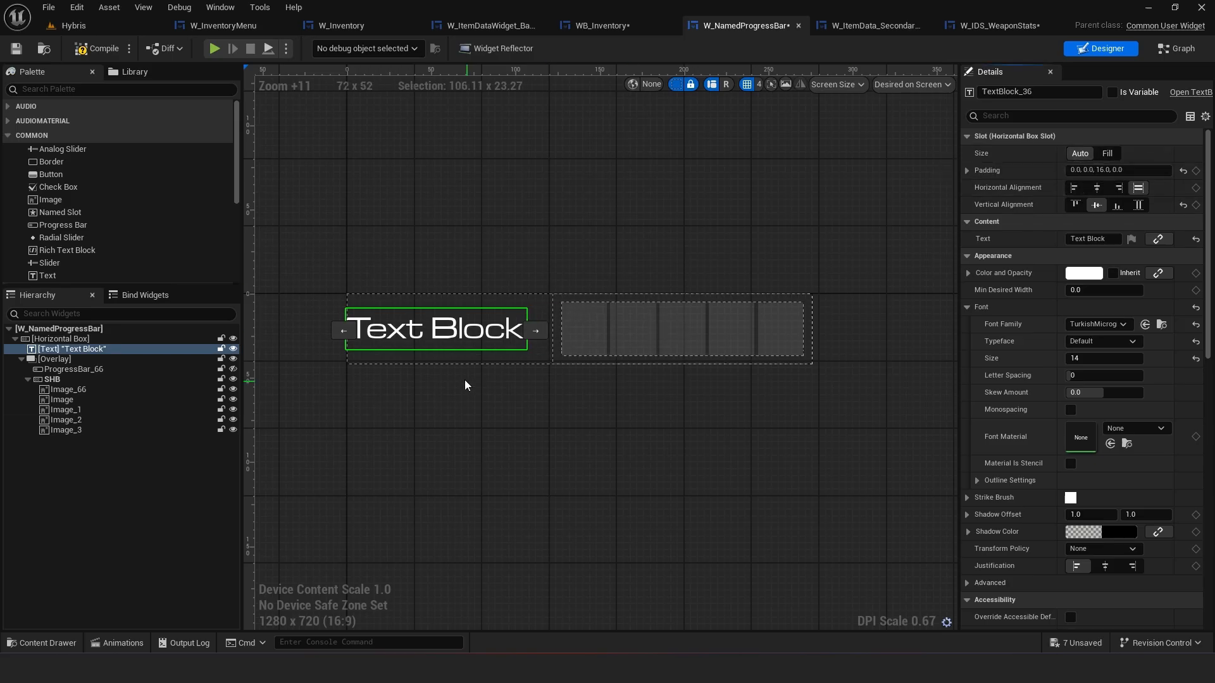
pyautogui.click(585, 327)
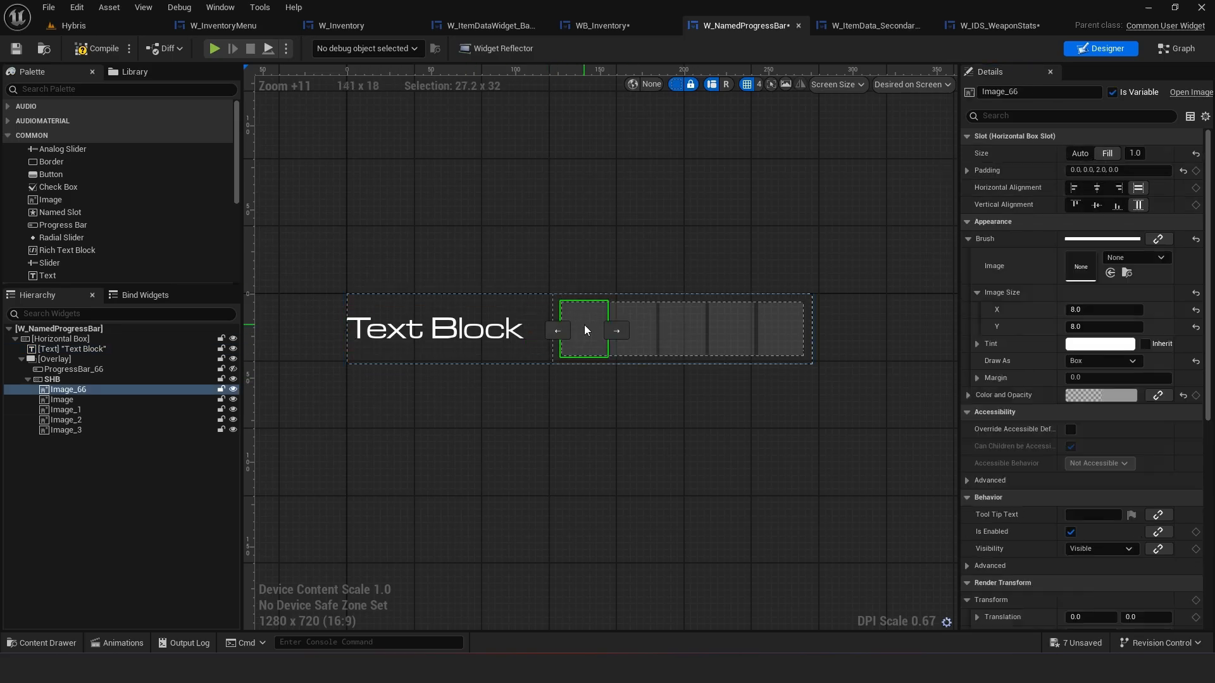
pyautogui.click(72, 381)
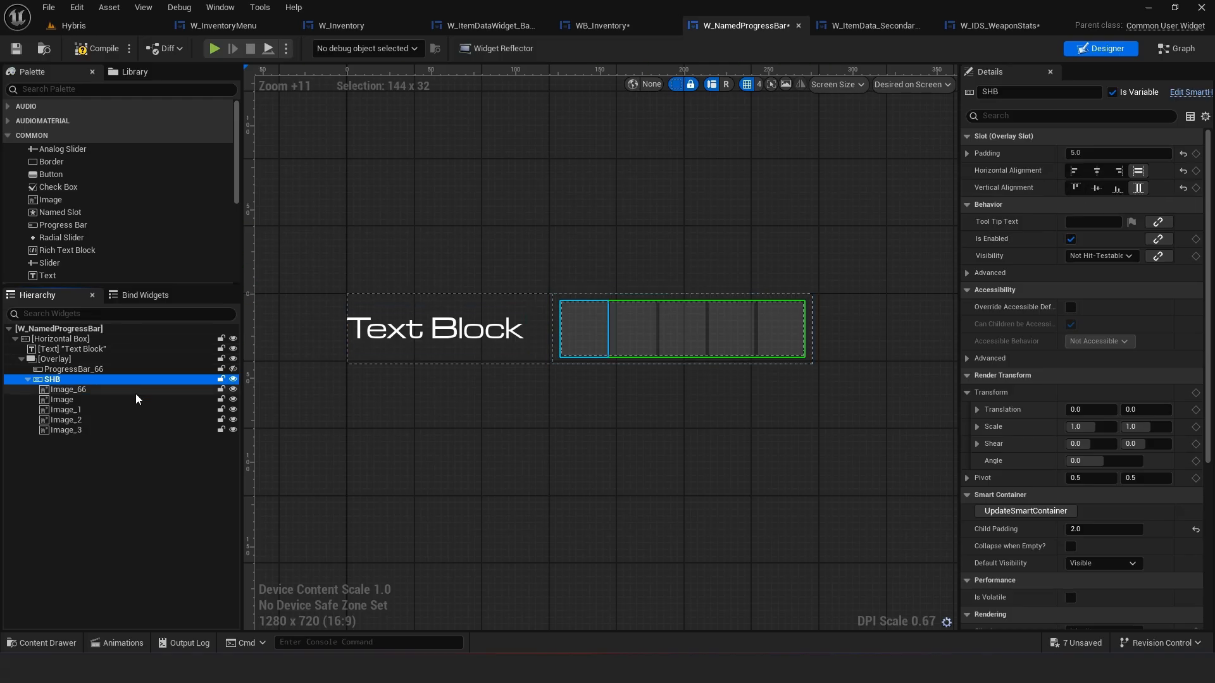
pyautogui.click(1183, 154)
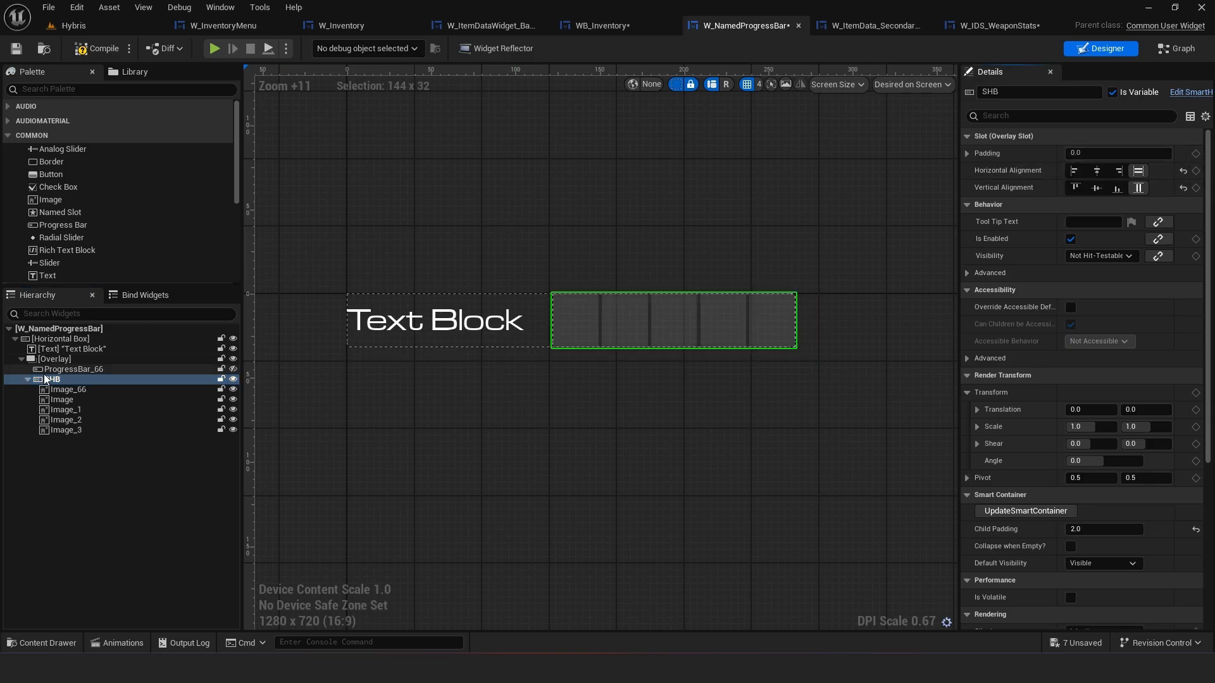
# Select all five images under SHB and set their brush image size to X 15 and Y 2
pyautogui.click(69, 390)
pyautogui.keyDown('shift'); pyautogui.click(98, 431); pyautogui.keyUp('shift')
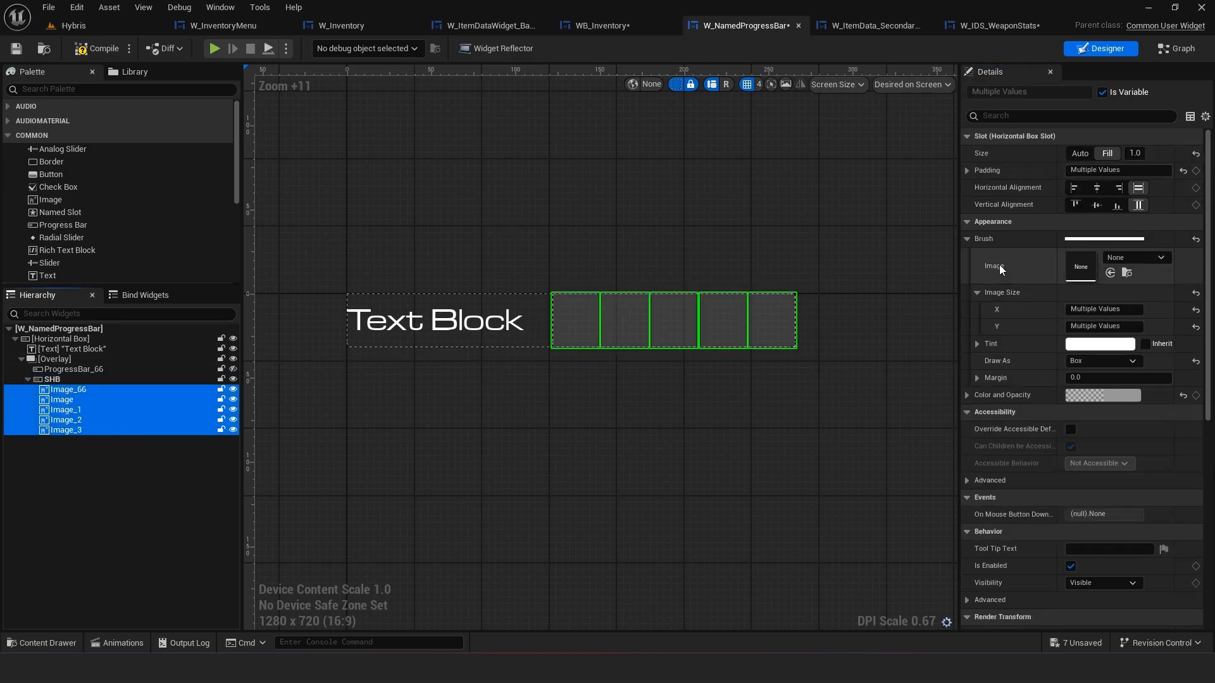
pyautogui.click(1195, 311)
pyautogui.click(1195, 328)
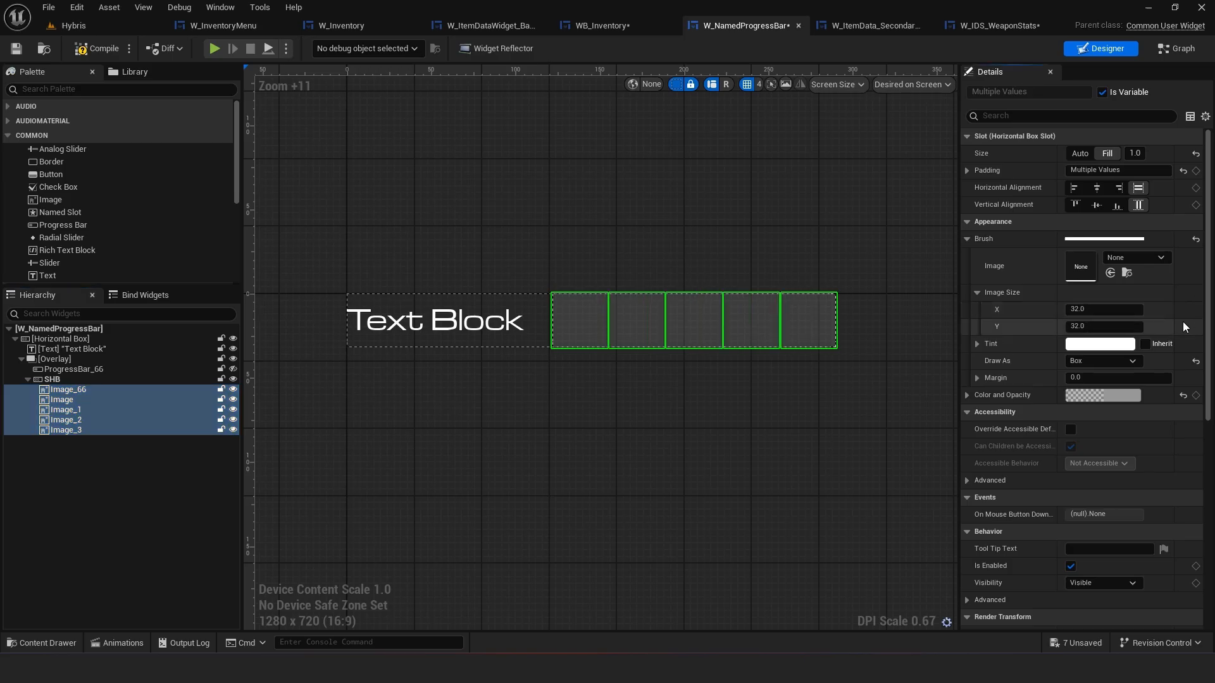
pyautogui.write('2')
pyautogui.press('Return')
pyautogui.write('2')
pyautogui.press('Return')
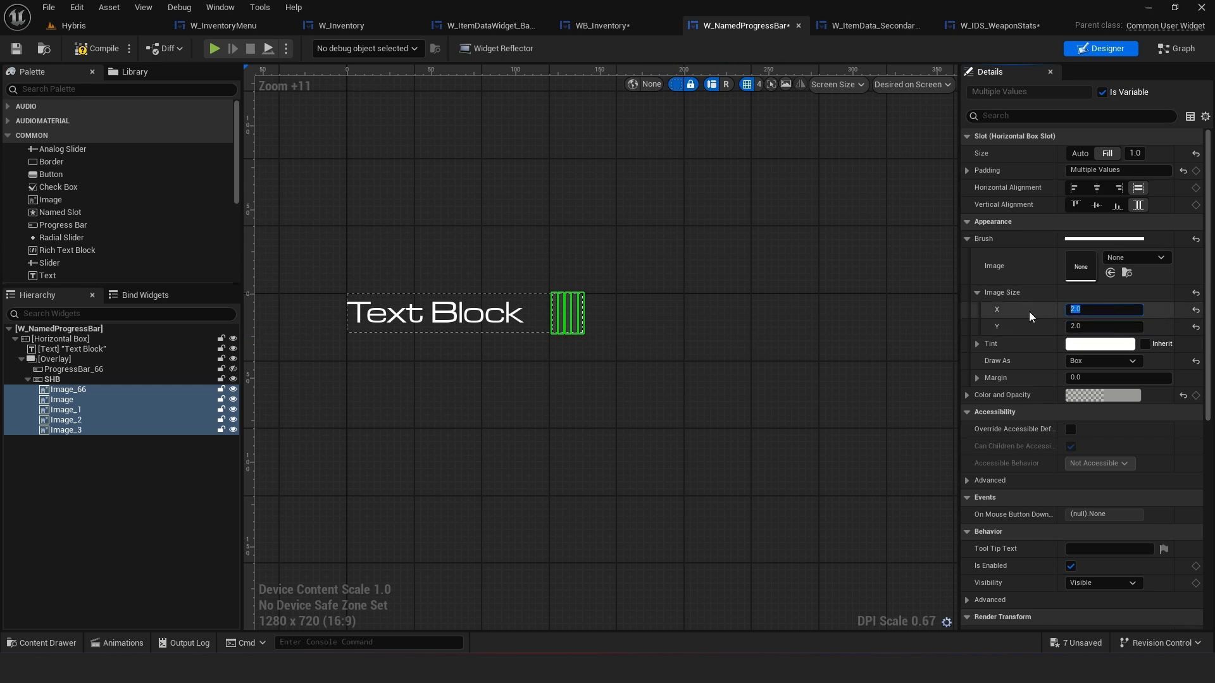
pyautogui.write('15')
pyautogui.press('Return')
pyautogui.click(673, 352)
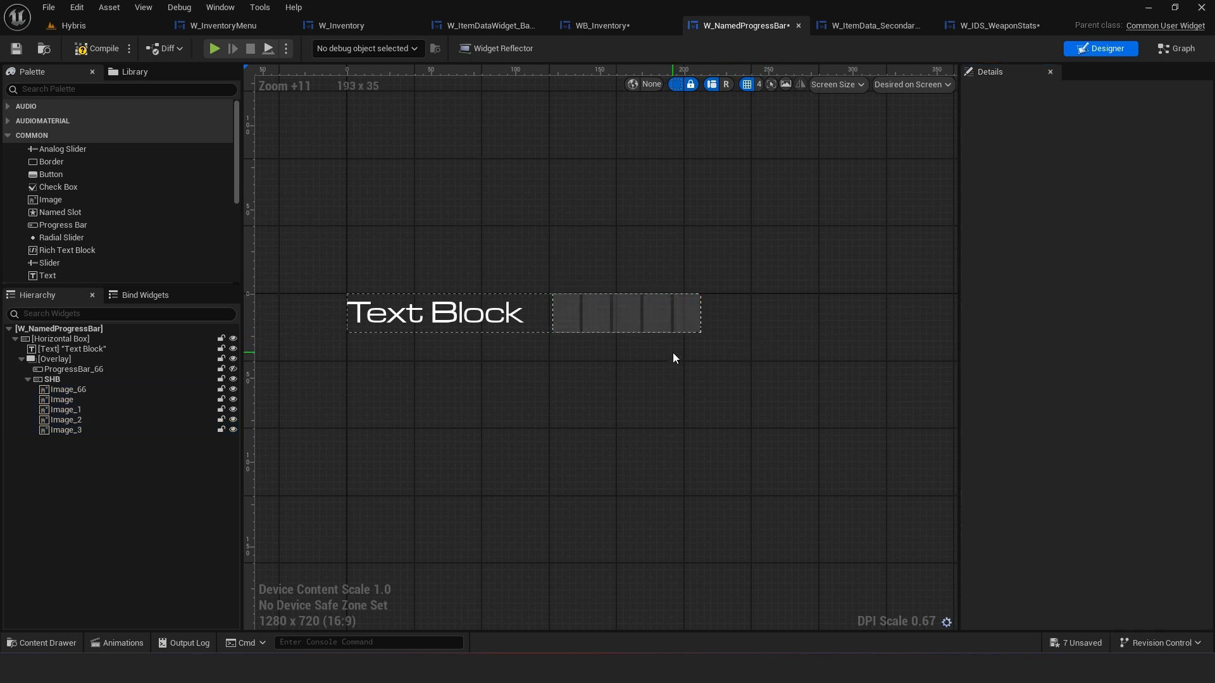
# Set the SHB smart horizontal box's slot padding to 4 on all sides
pyautogui.click(122, 380)
pyautogui.click(1076, 153)
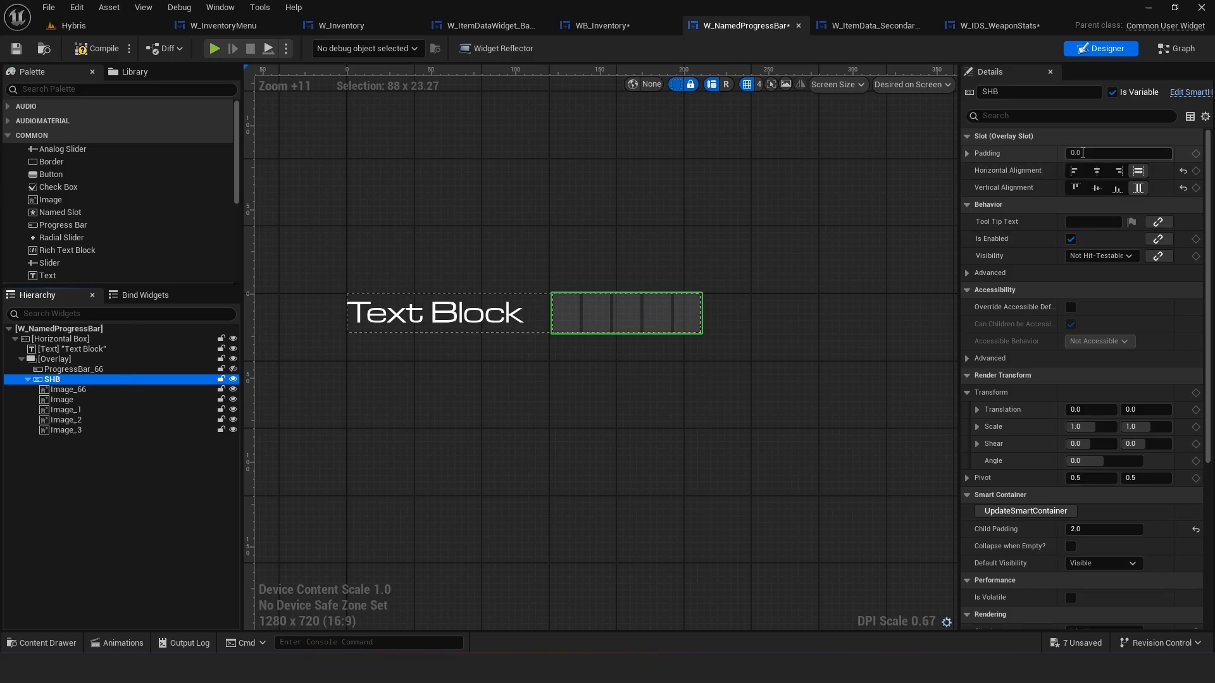
pyautogui.write('4')
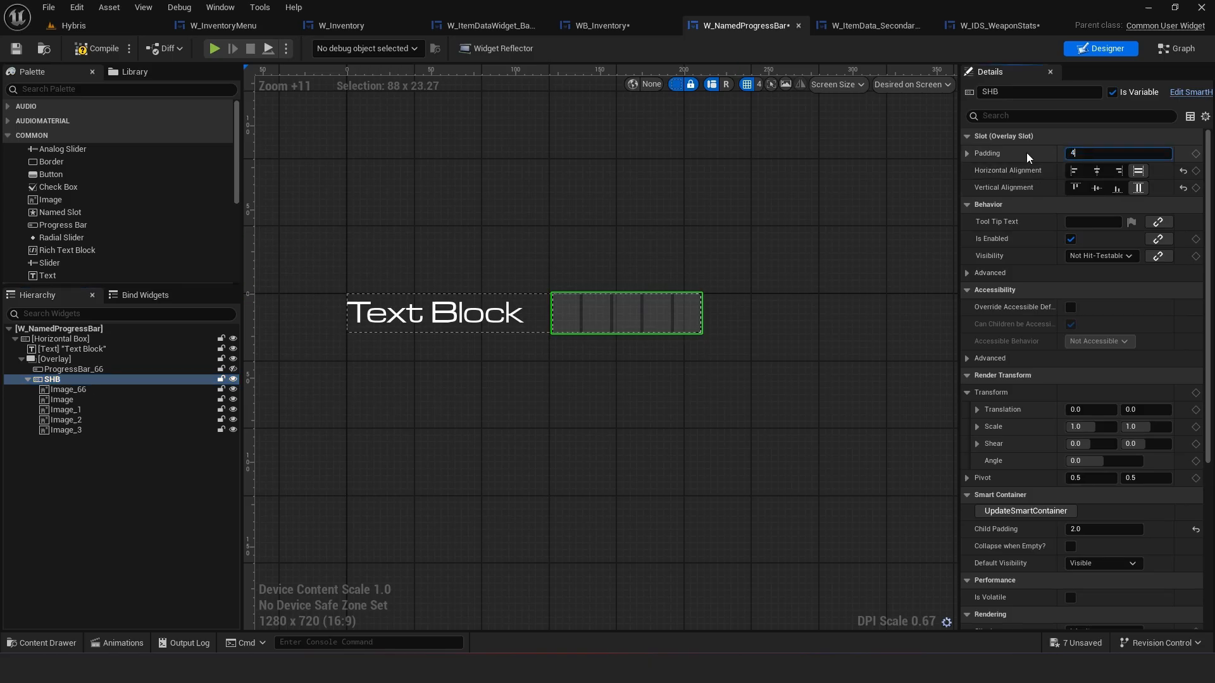
pyautogui.press('Return')
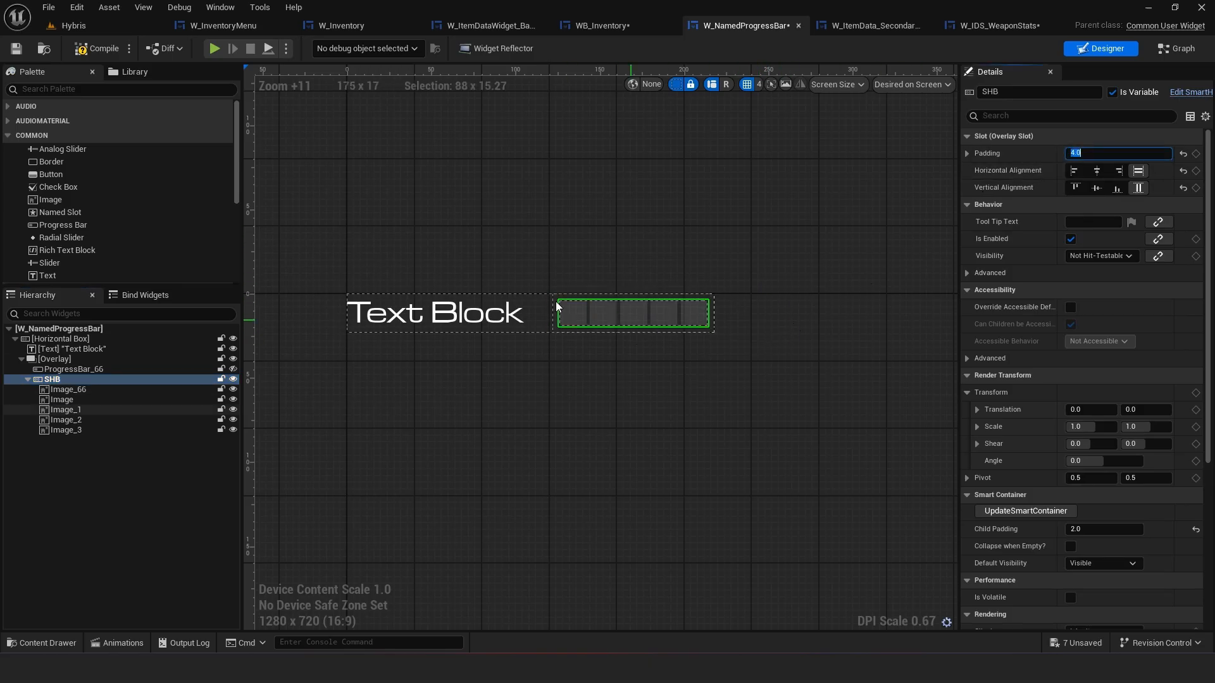
pyautogui.scroll(1, 557, 313)
pyautogui.click(596, 342)
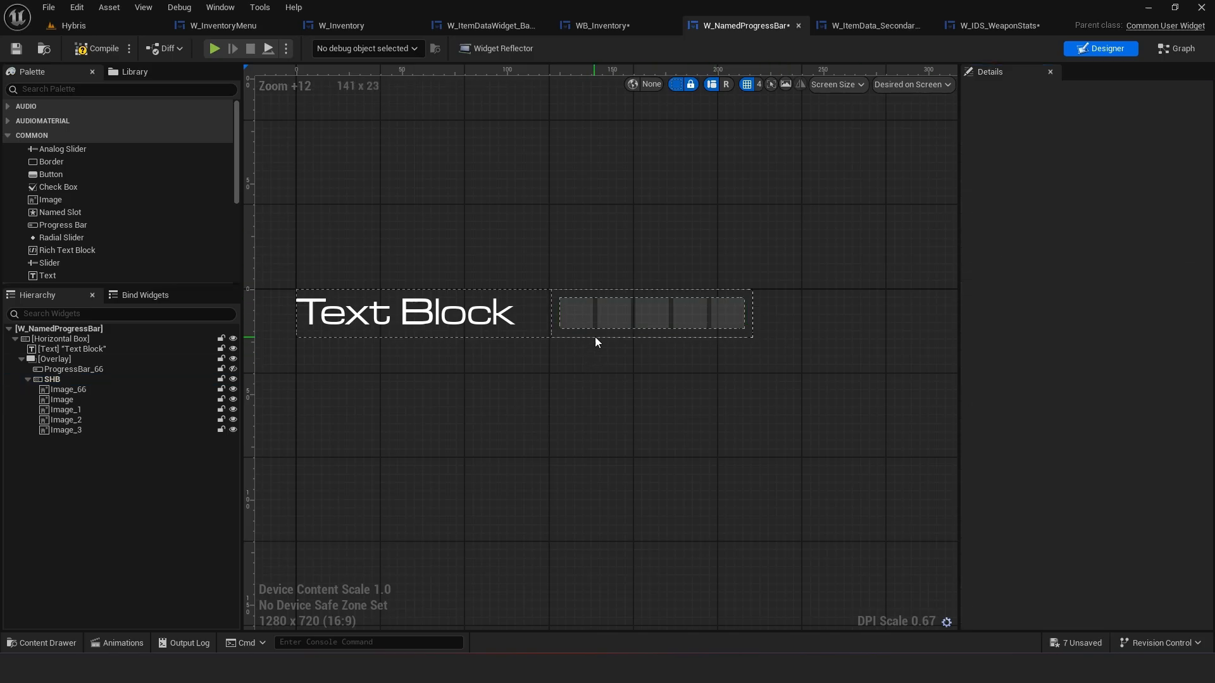
pyautogui.click(116, 380)
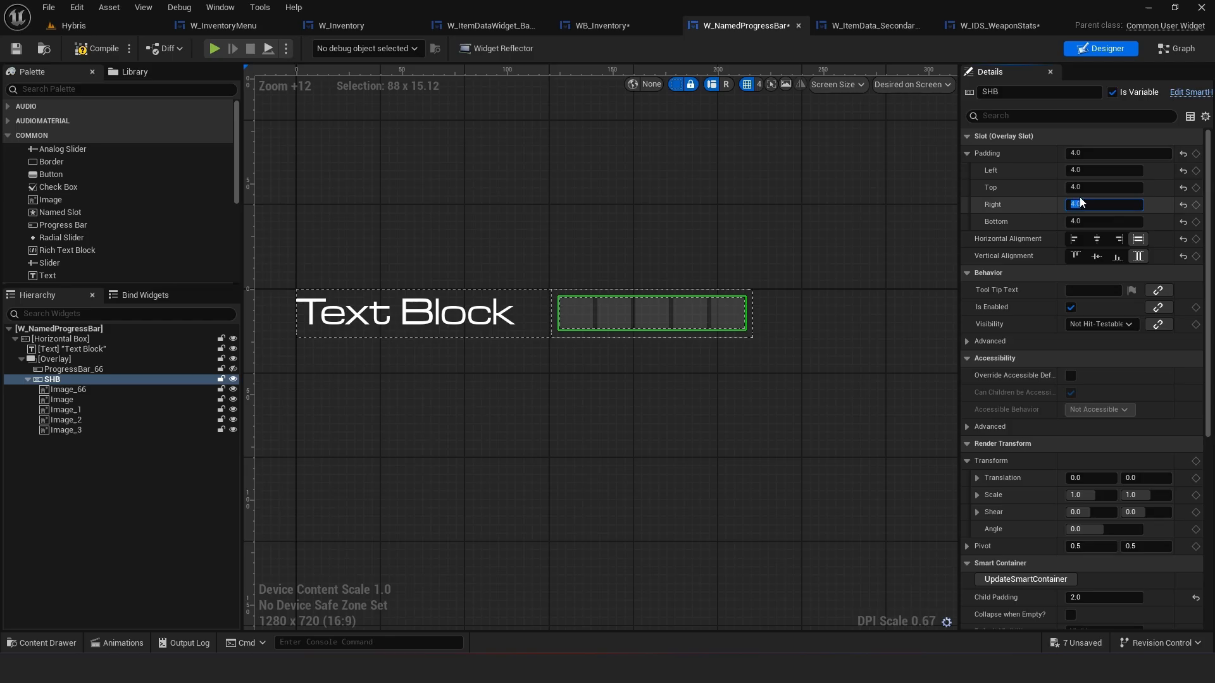
# Set the SHB box's right and left slot padding to 0, deselect it, and save the widget
pyautogui.write('0')
pyautogui.press('Return')
pyautogui.write('0')
pyautogui.press('Return')
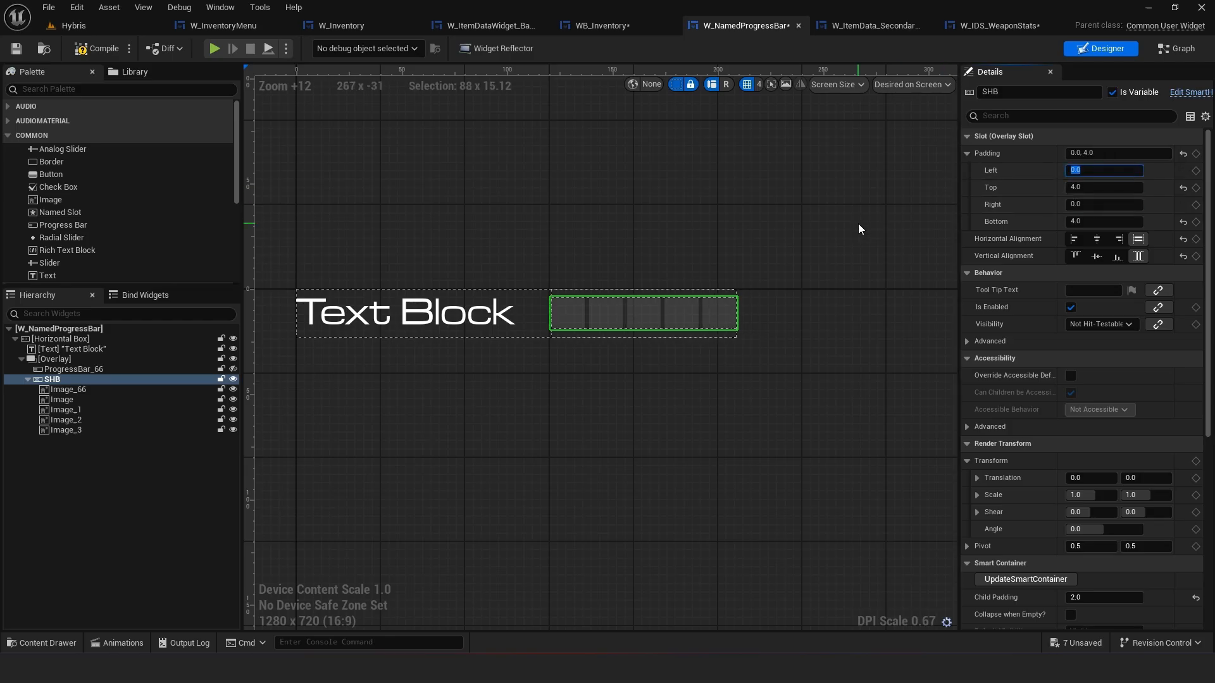
pyautogui.click(858, 222)
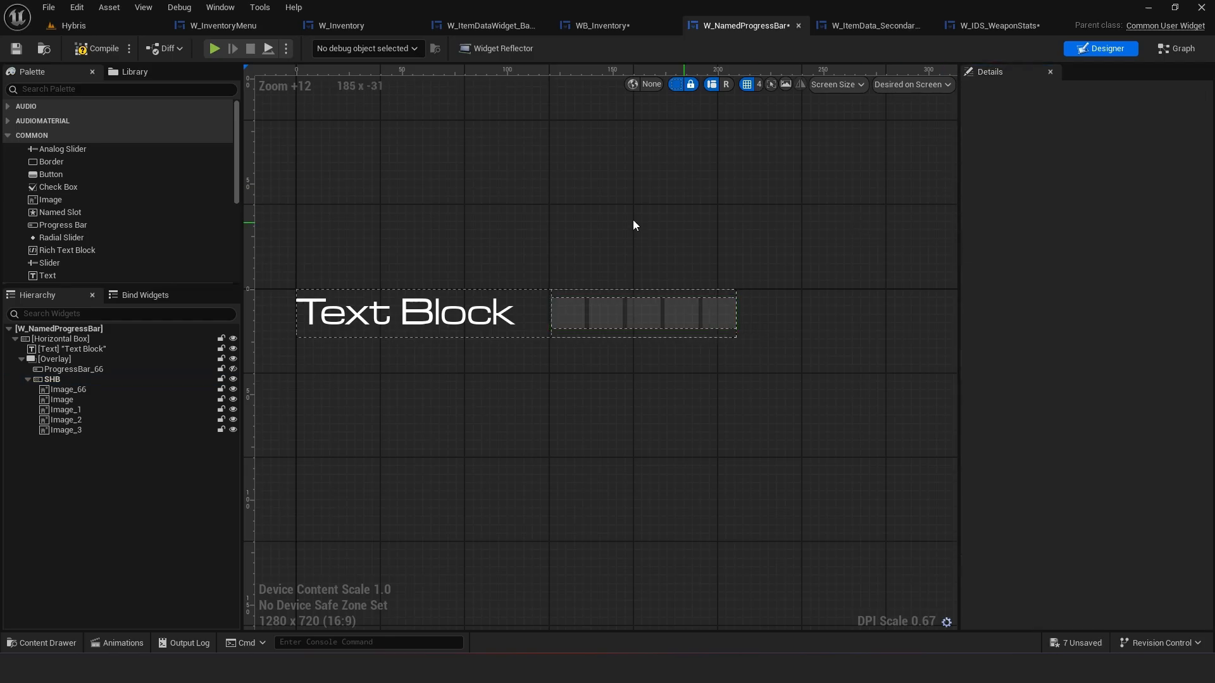
pyautogui.click(19, 49)
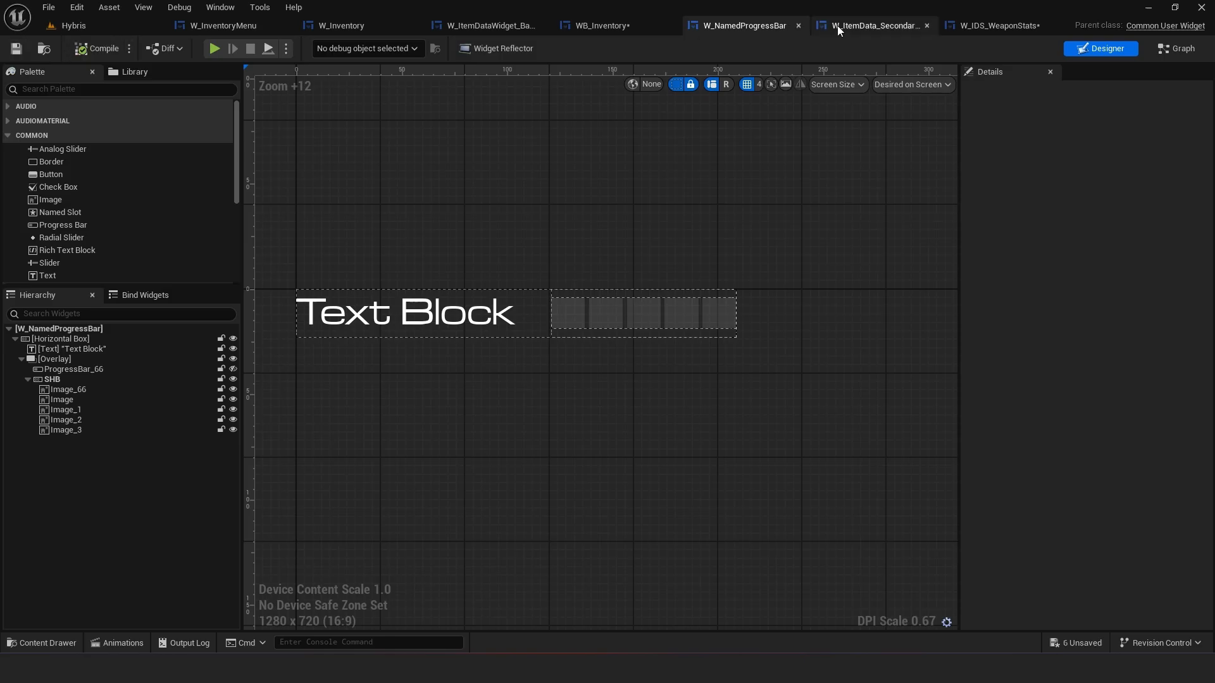
# Compare the stat bars in W_IDS_WeaponStats, W_NamedProgressBar and the WB_Inventory weapon stats layout
pyautogui.click(997, 26)
pyautogui.click(689, 359)
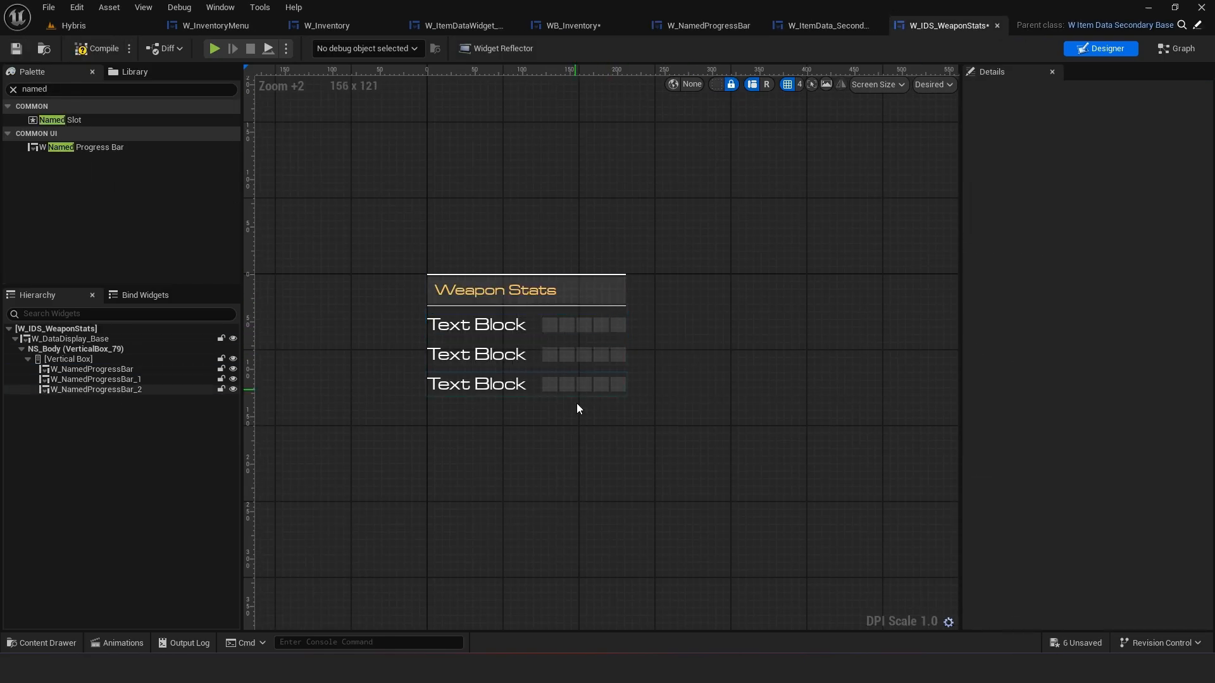
pyautogui.moveTo(696, 374); pyautogui.dragTo(761, 359, button='right')
pyautogui.moveTo(702, 334); pyautogui.dragTo(687, 284, button='right')
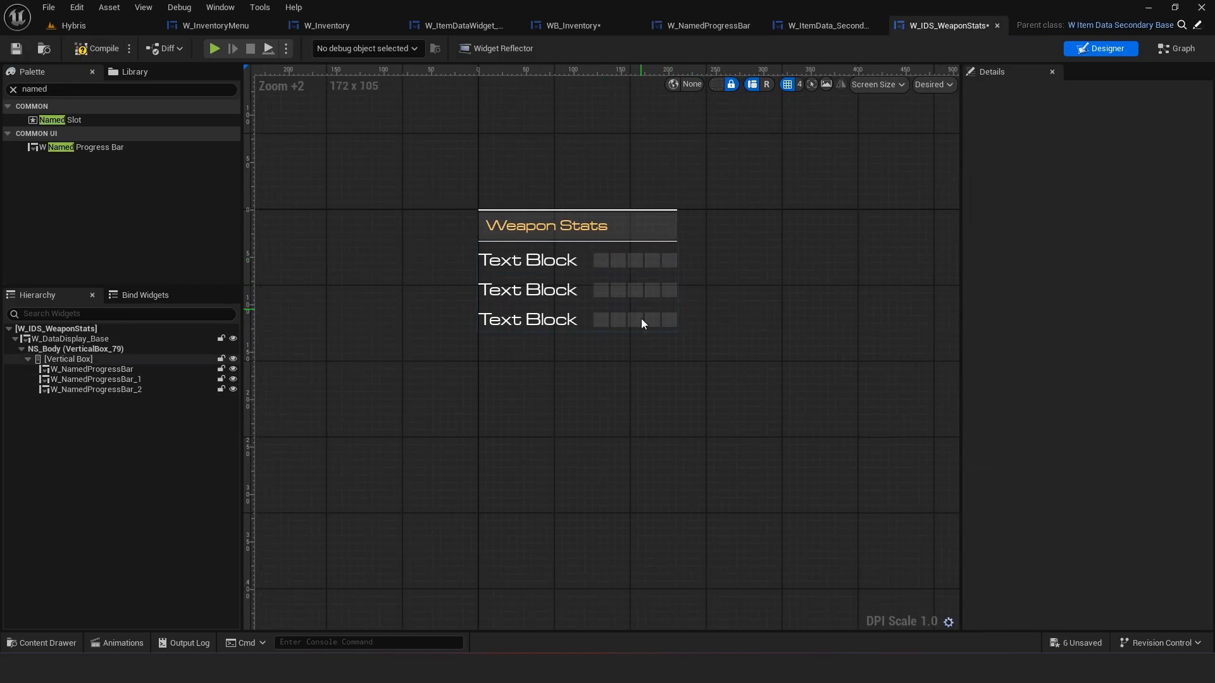
pyautogui.click(675, 26)
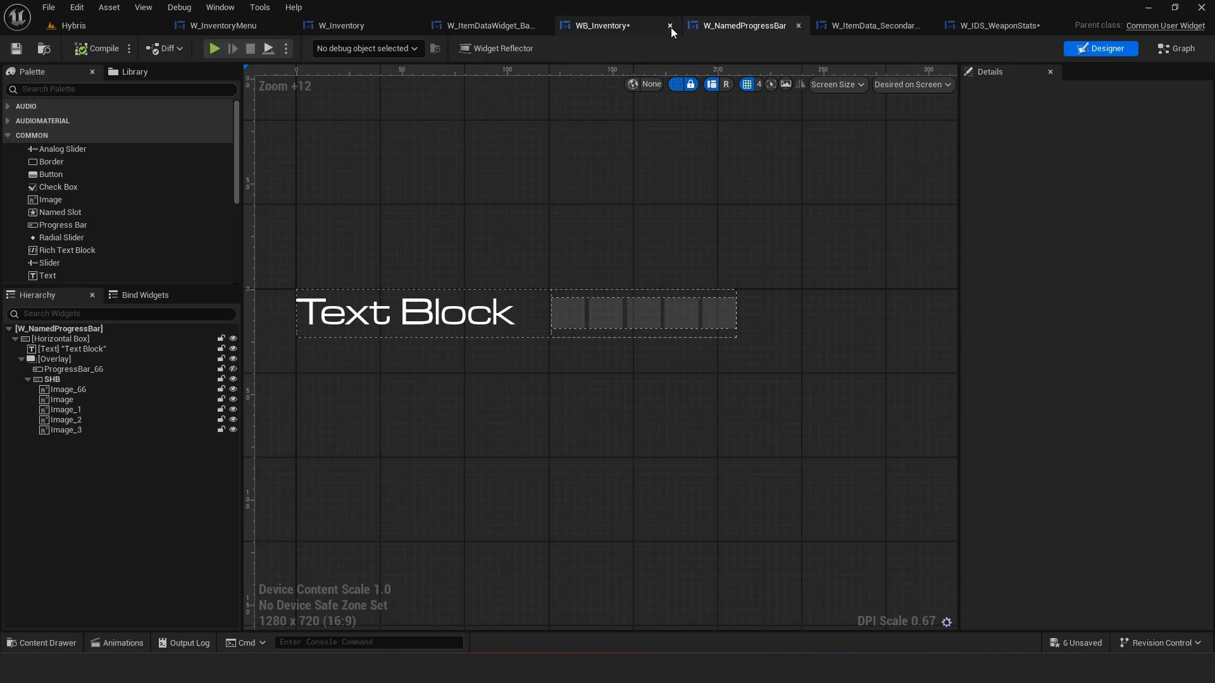
pyautogui.click(575, 25)
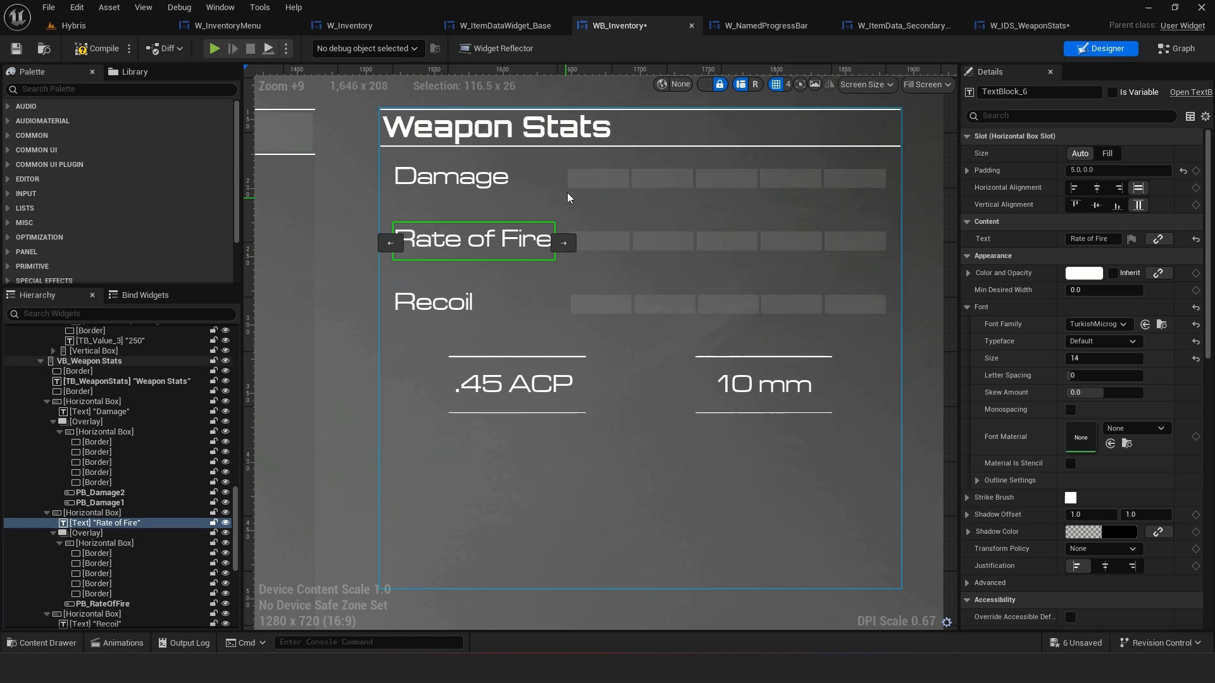
pyautogui.click(1030, 32)
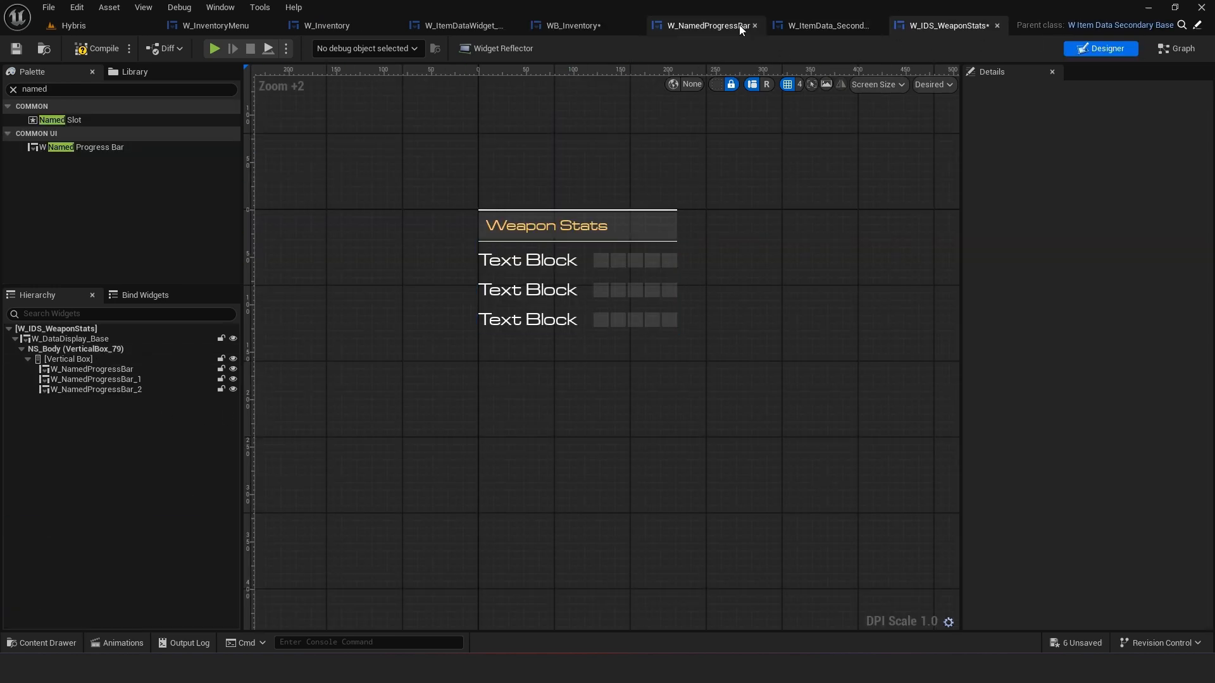
# Copy the fill color and opacity of PB_Damage1 in WB_Inventory
pyautogui.click(709, 25)
pyautogui.click(184, 369)
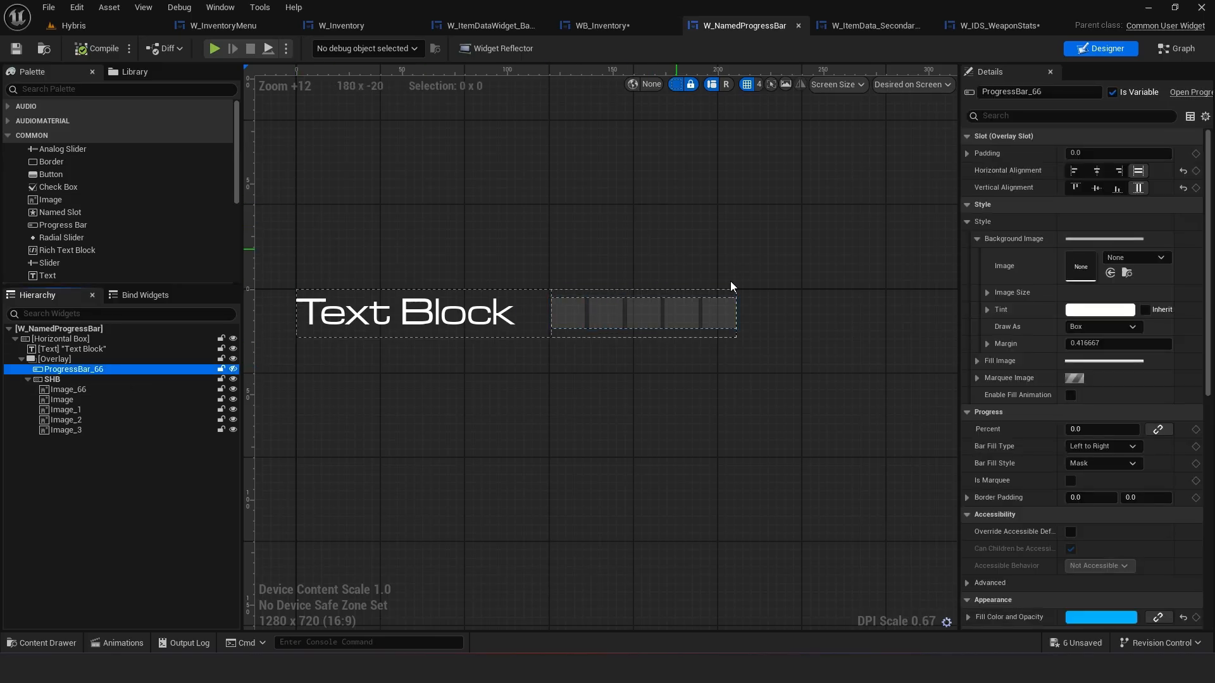
pyautogui.click(627, 27)
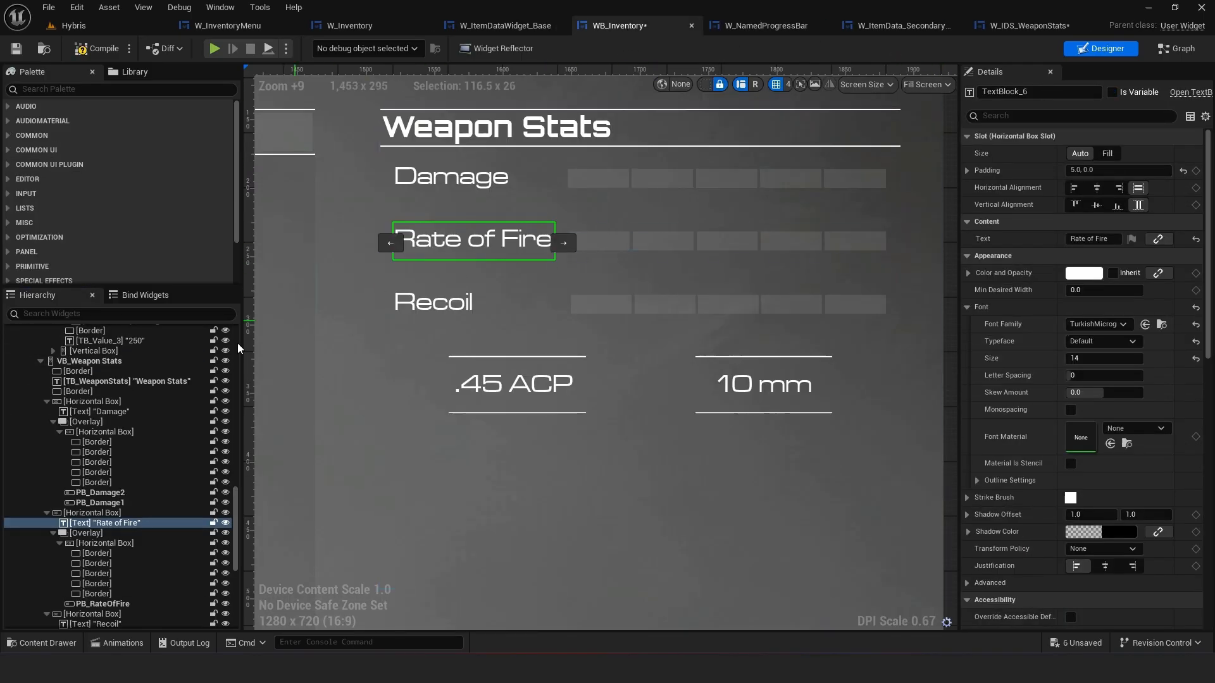
pyautogui.click(129, 496)
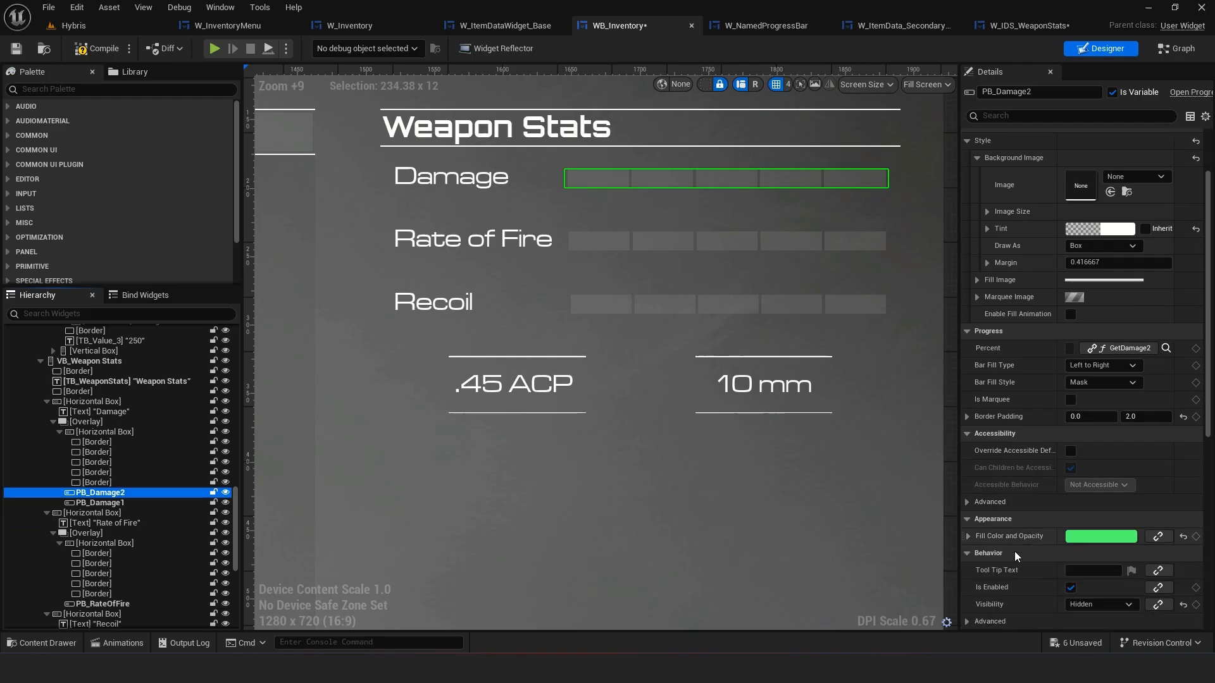
pyautogui.click(131, 502)
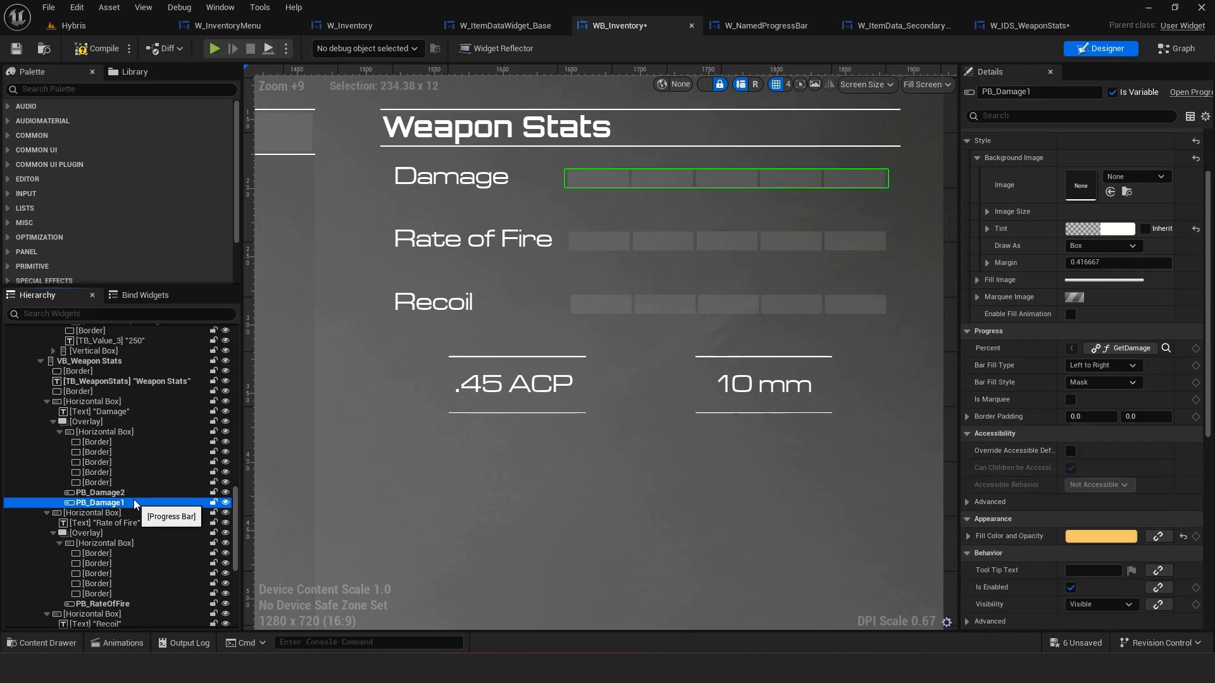
pyautogui.click(132, 494)
pyautogui.click(133, 502)
pyautogui.rightClick(1012, 543)
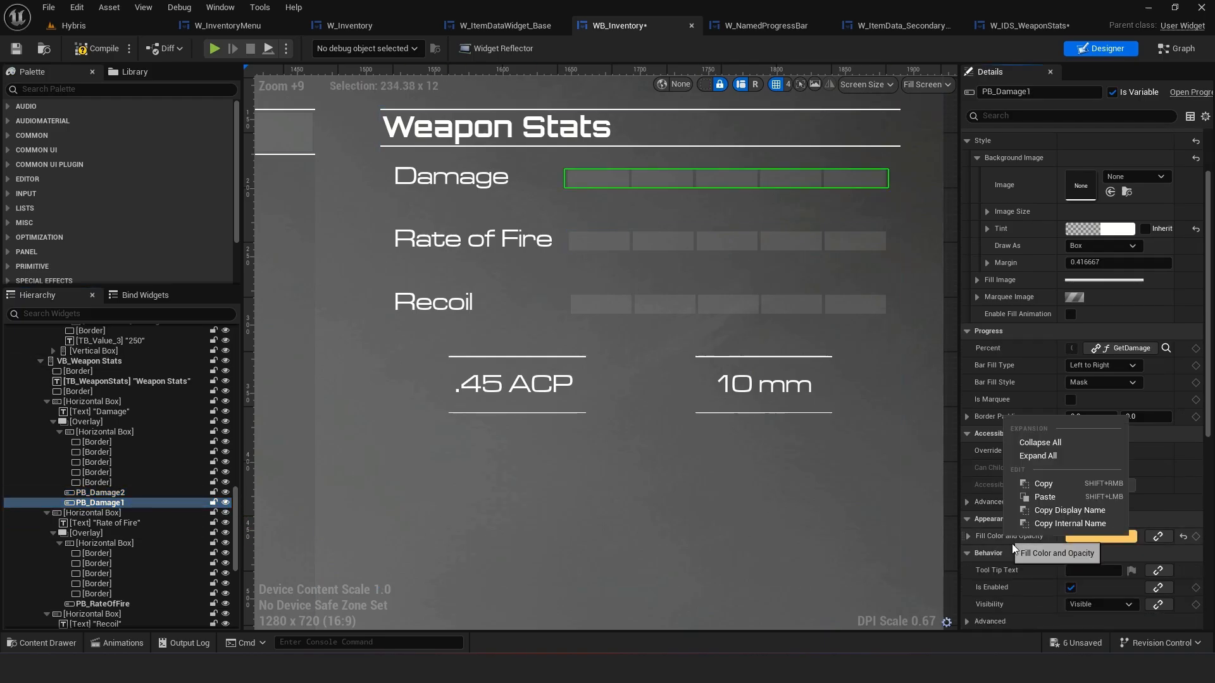
pyautogui.click(1053, 486)
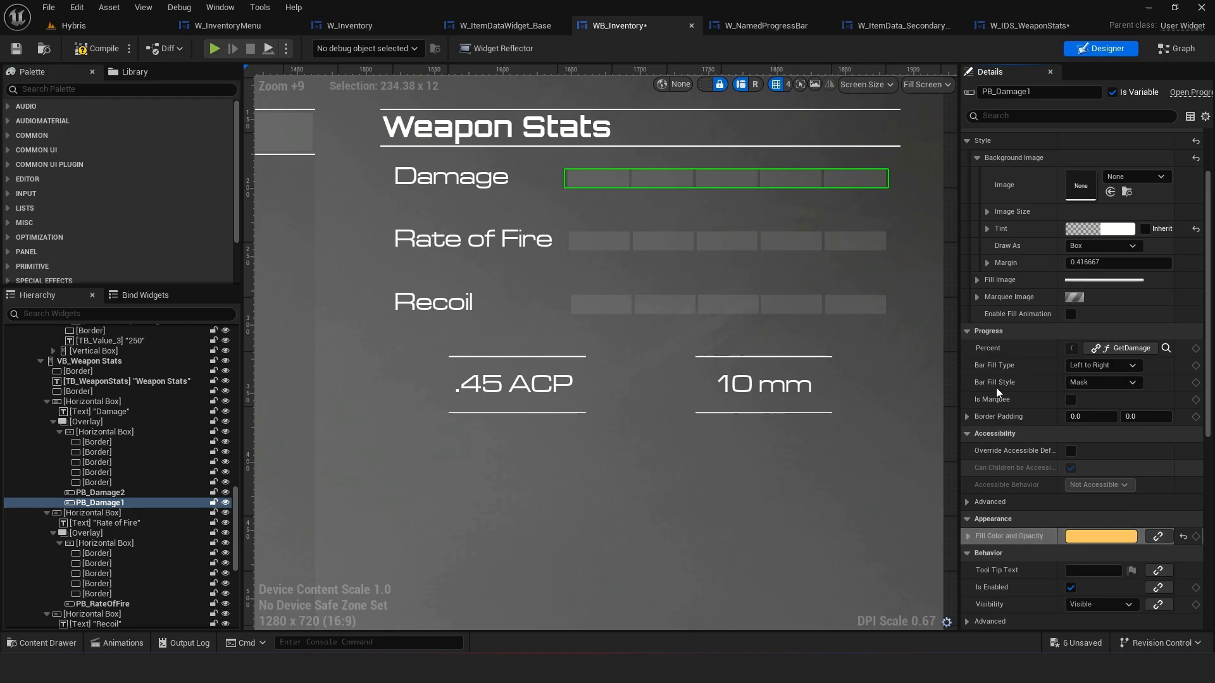
# Paste the copied fill color onto ProgressBar_66 in W_NamedProgressBar and save
pyautogui.click(1006, 28)
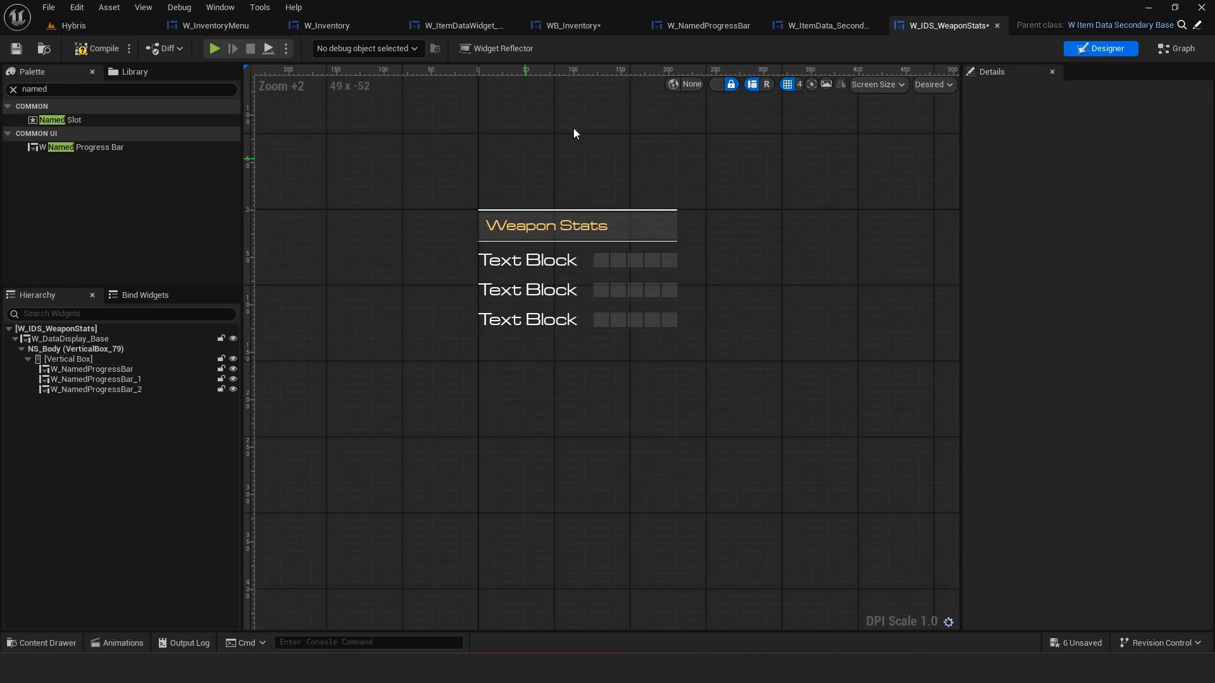
pyautogui.click(707, 26)
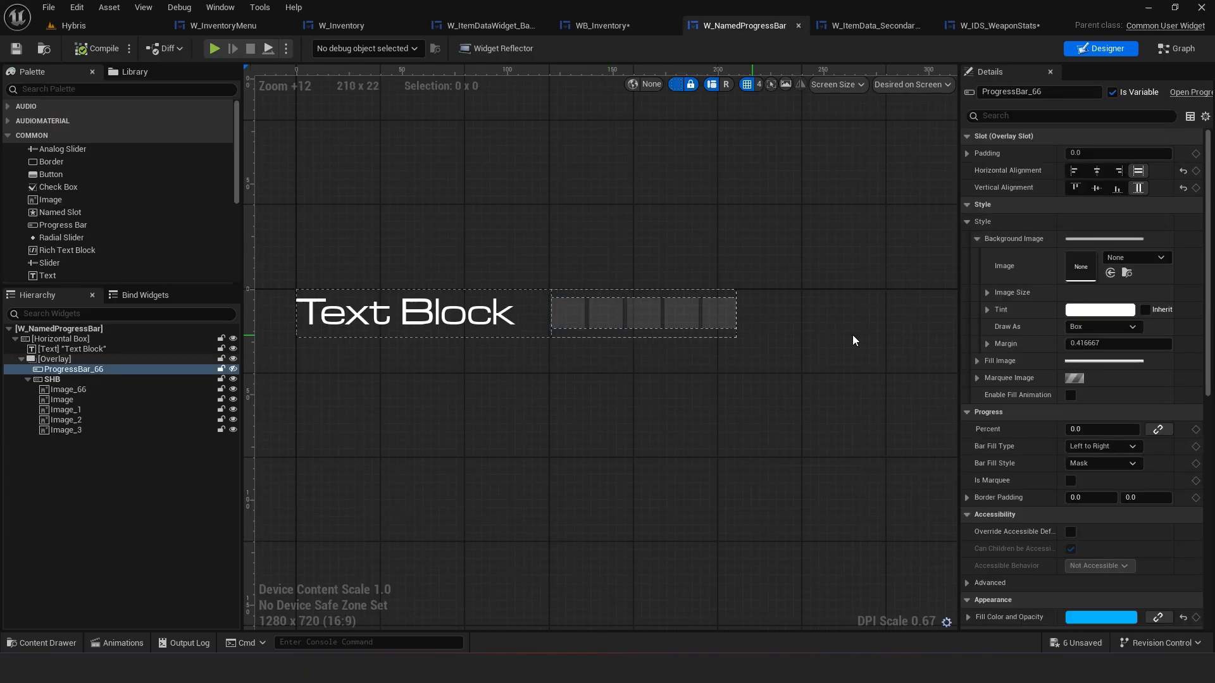
pyautogui.scroll(-3, 1027, 544)
pyautogui.rightClick(1031, 559)
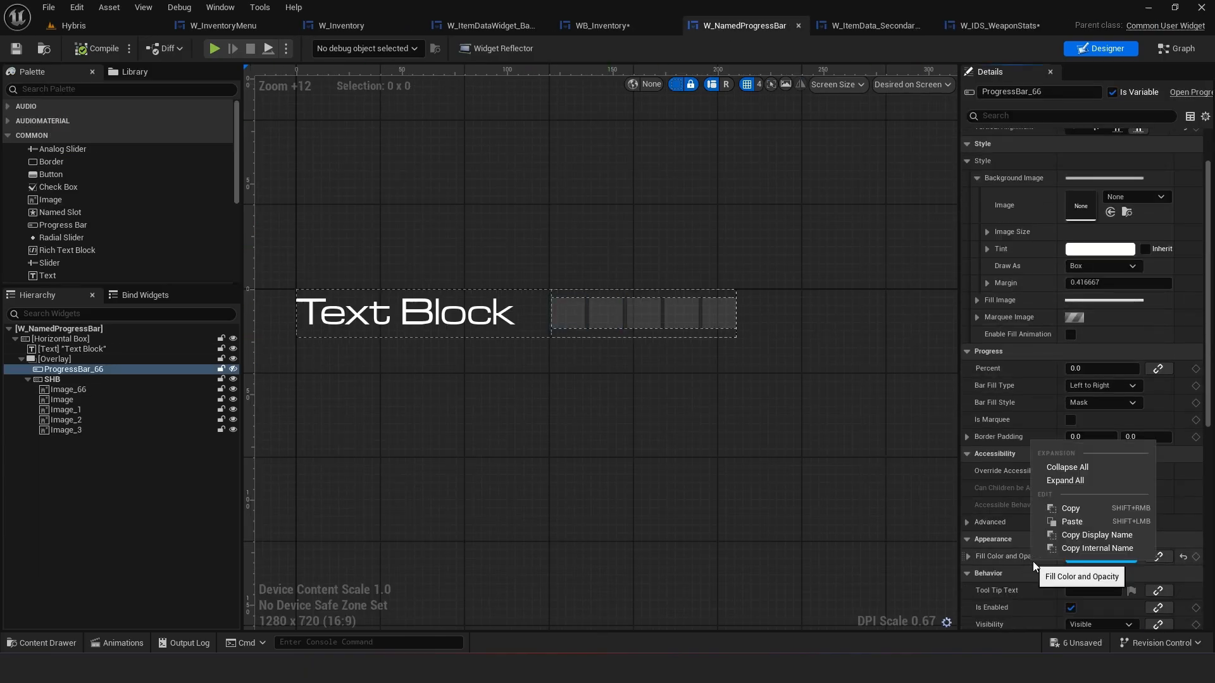
pyautogui.click(1054, 523)
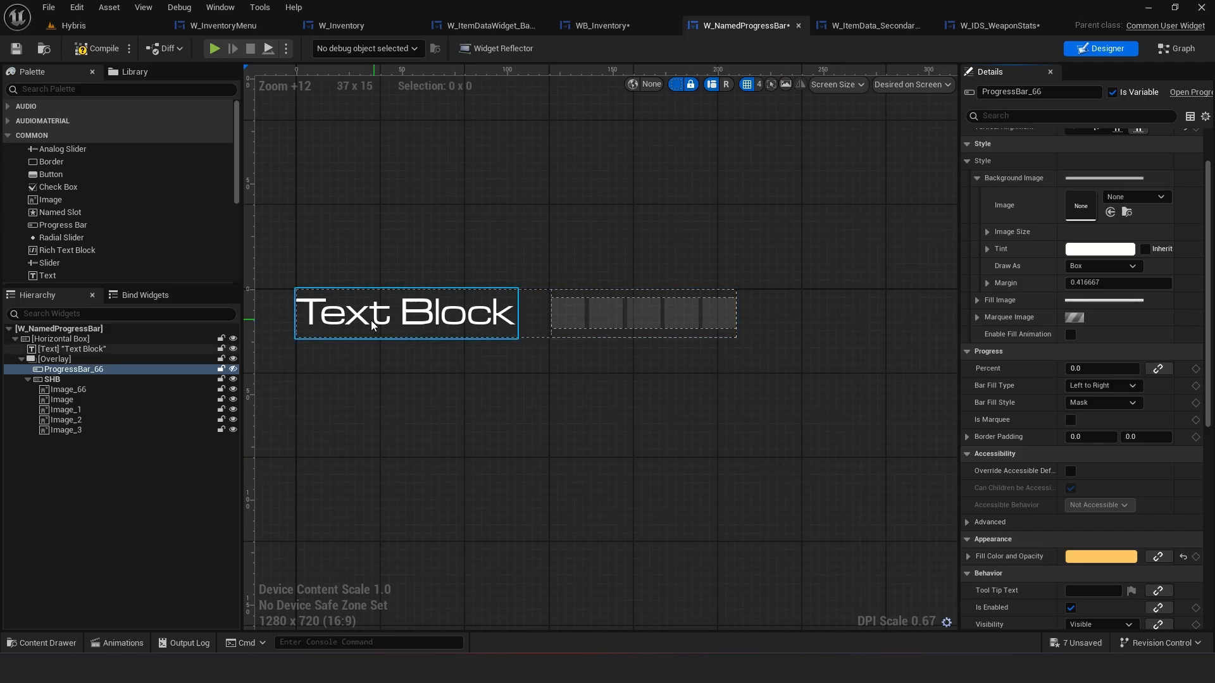
pyautogui.hotkey('ctrl', 's')
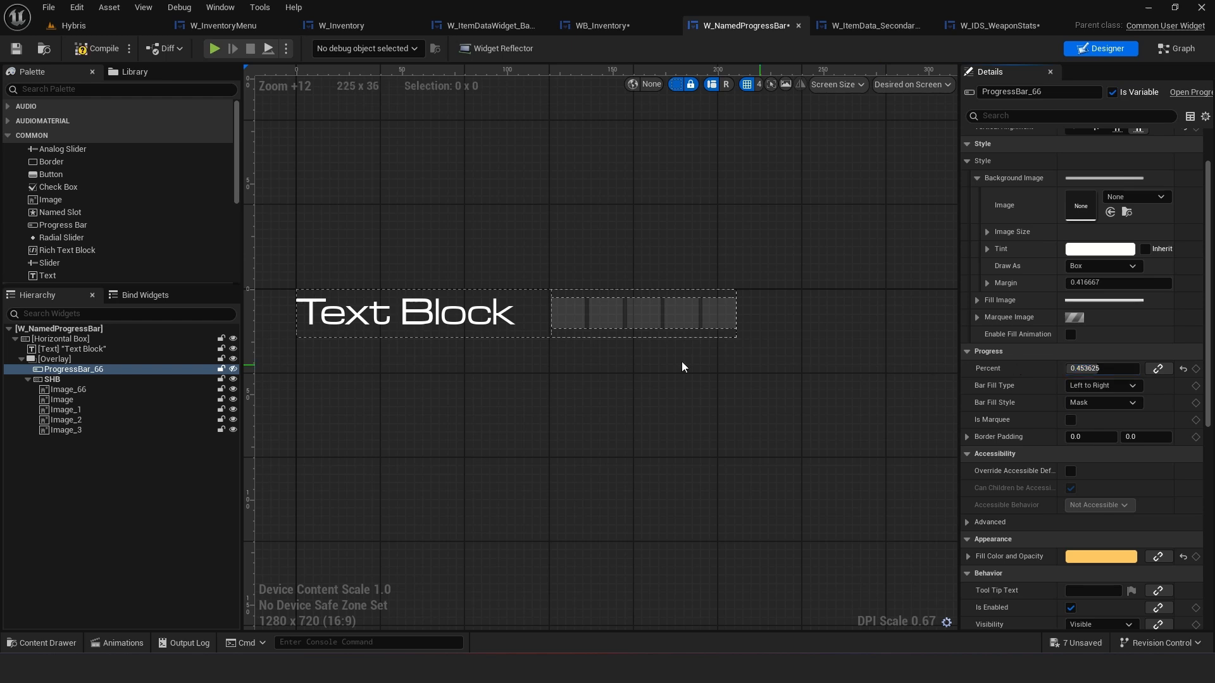
# Move ProgressBar_66 below SHB inside the overlay so it draws on top
pyautogui.scroll(3, 1075, 301)
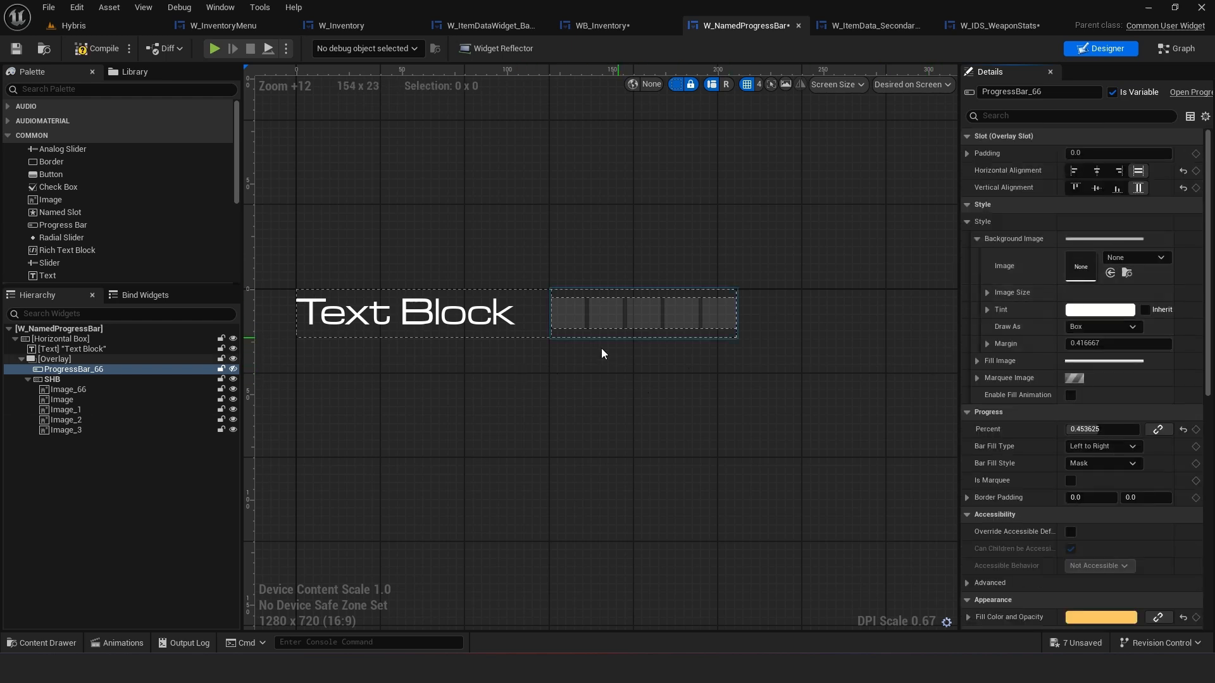
pyautogui.scroll(-3, 600, 361)
pyautogui.click(130, 360)
pyautogui.click(125, 370)
pyautogui.scroll(-12, 623, 400)
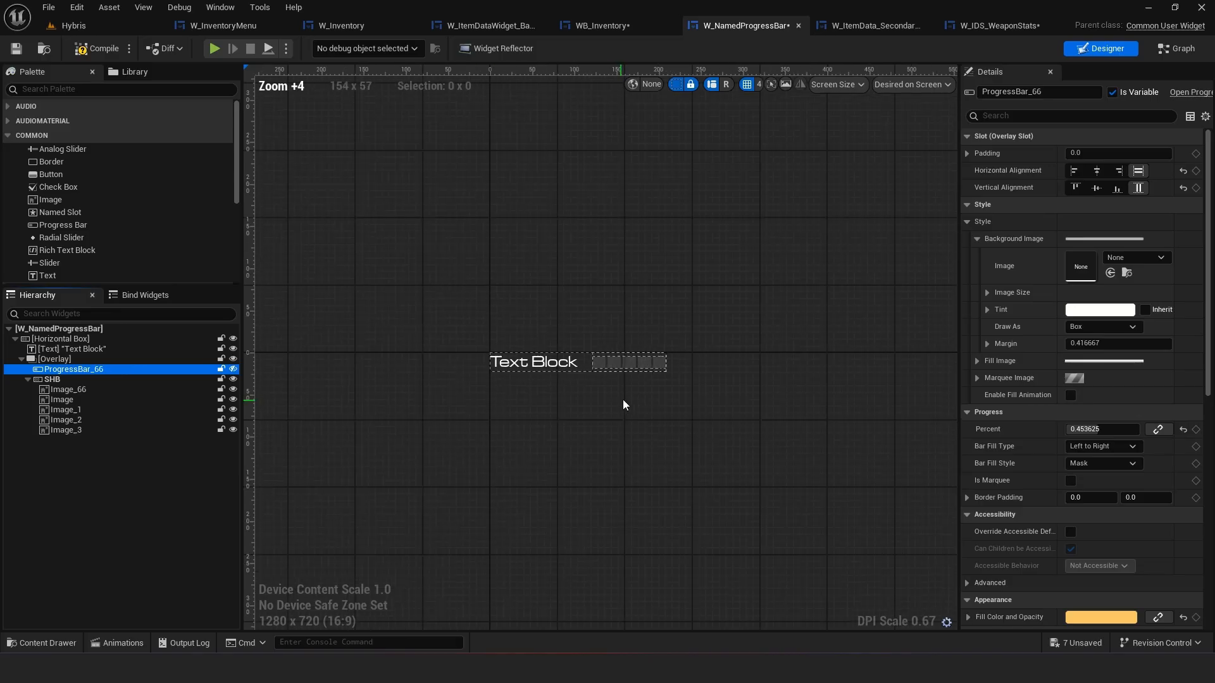
pyautogui.scroll(9, 511, 405)
pyautogui.moveTo(511, 405); pyautogui.dragTo(651, 415, button='right')
pyautogui.scroll(4, 652, 416)
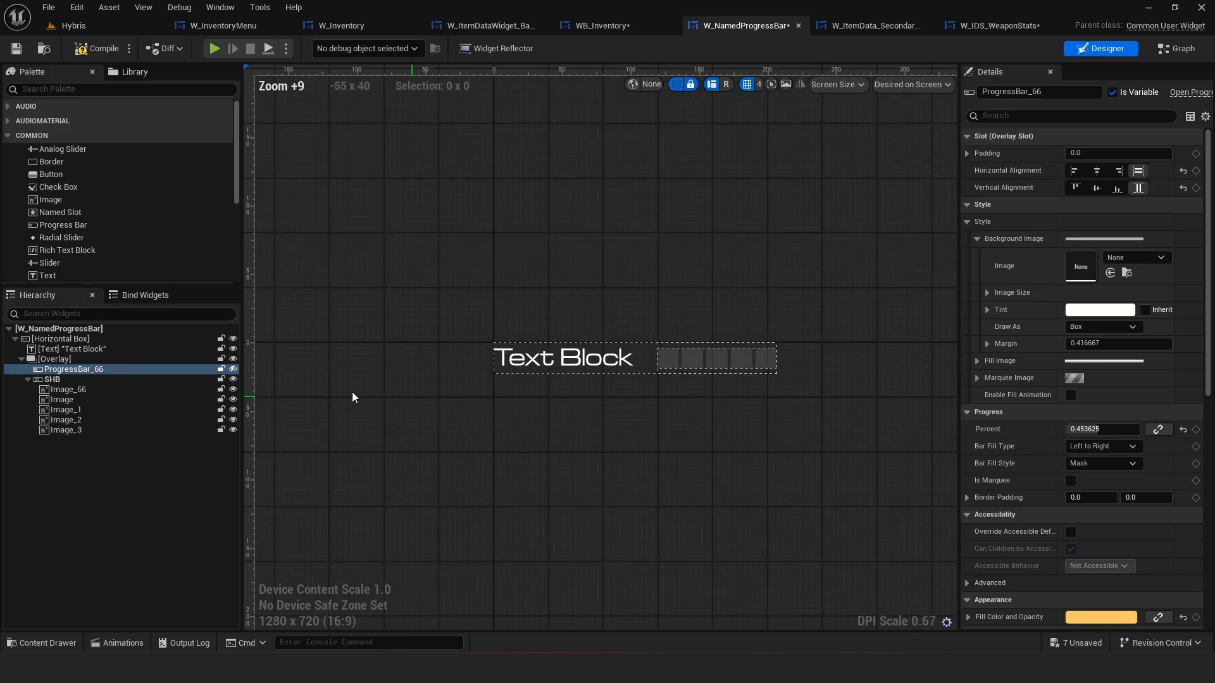
pyautogui.moveTo(40, 382); pyautogui.dragTo(57, 372)
pyautogui.click(56, 380)
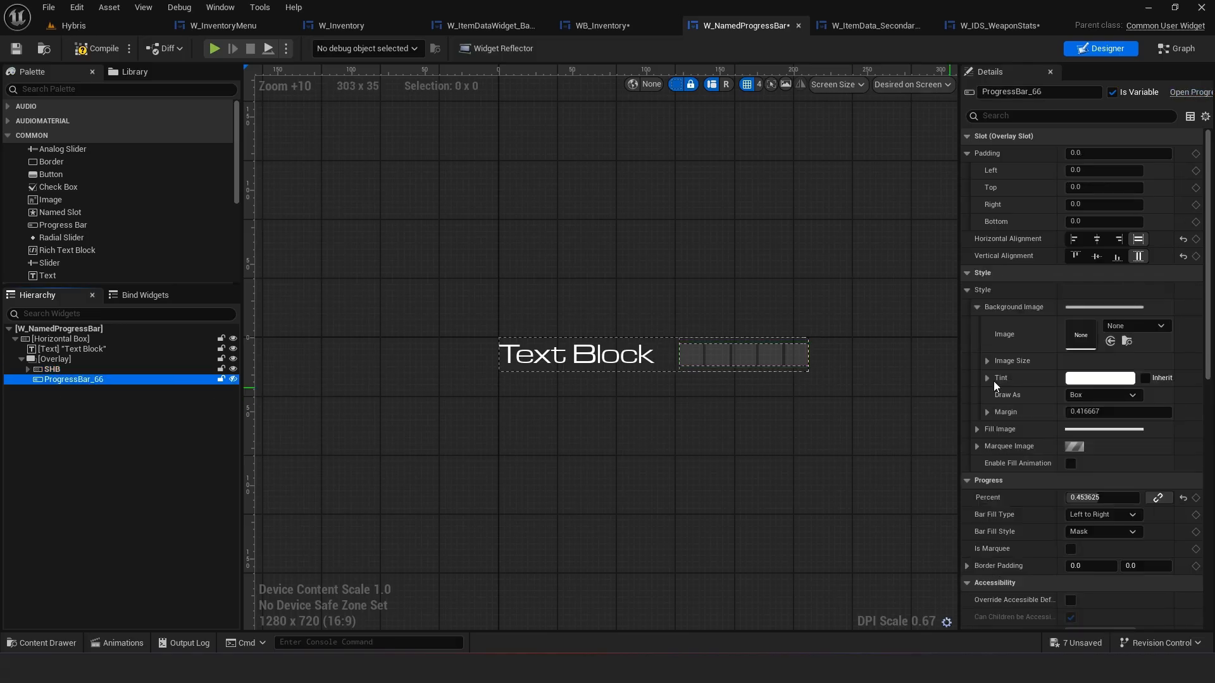
# Show ProgressBar_66 in the designer preview
pyautogui.scroll(3, 790, 383)
pyautogui.moveTo(791, 382); pyautogui.dragTo(811, 374, button='right')
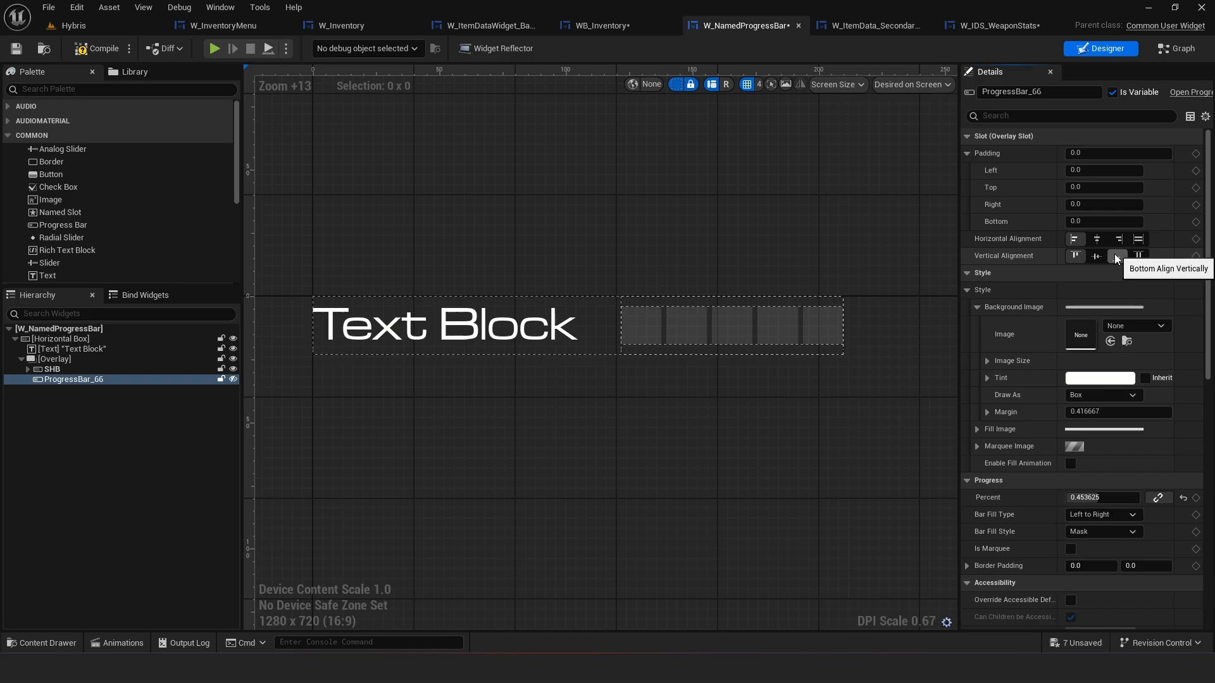
pyautogui.scroll(-5, 1133, 253)
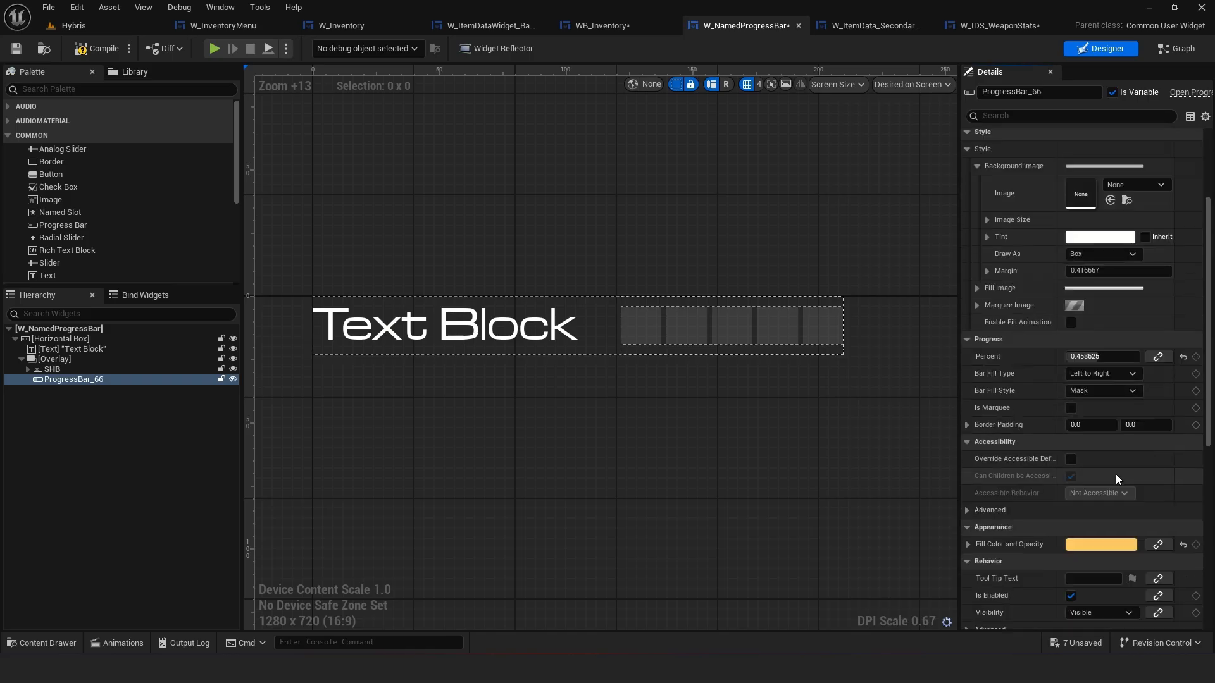
pyautogui.click(1095, 239)
pyautogui.click(1051, 553)
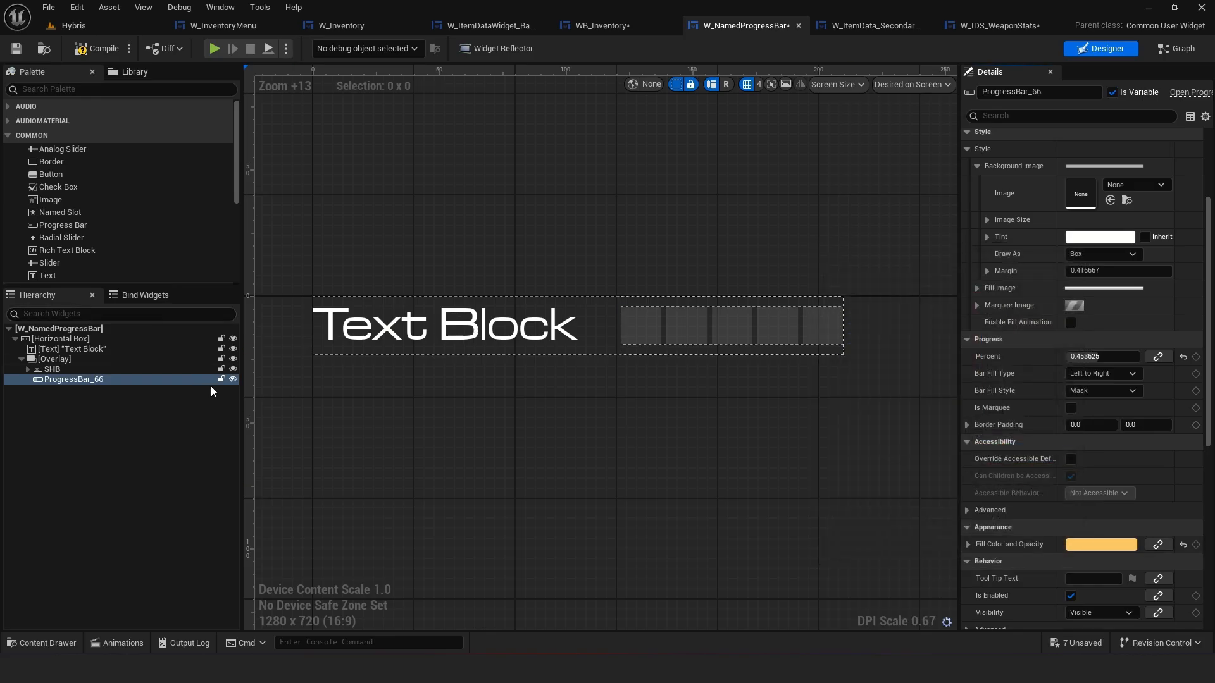
pyautogui.click(232, 379)
pyautogui.moveTo(659, 397); pyautogui.dragTo(599, 395, button='right')
pyautogui.scroll(2, 1123, 329)
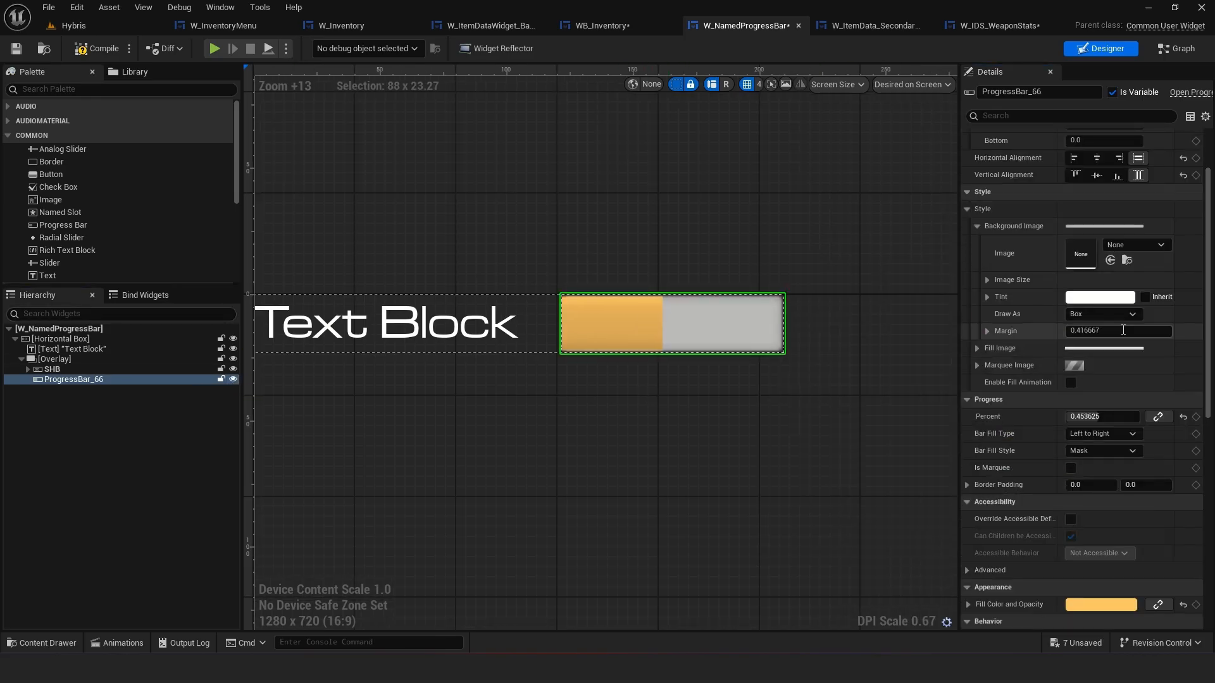
# Try Image and Rounded Box as the progress bar's background draw mode, then set it back to Box
pyautogui.click(1126, 245)
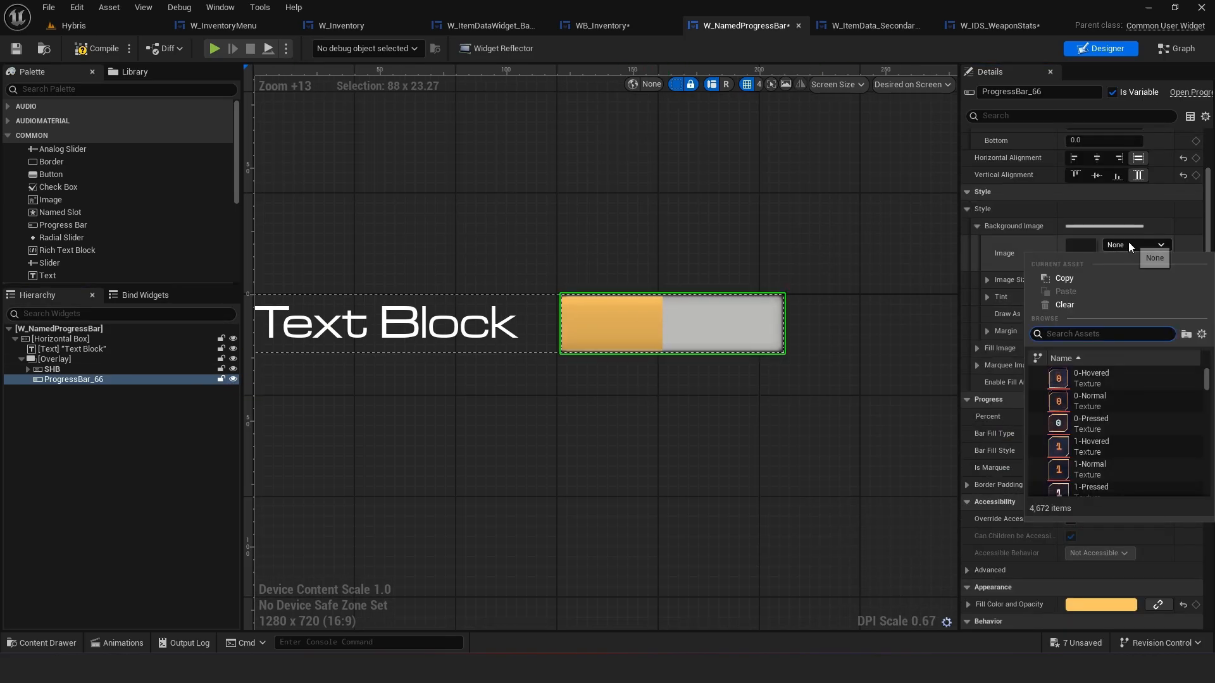
pyautogui.click(1129, 242)
pyautogui.click(1092, 313)
pyautogui.click(1092, 365)
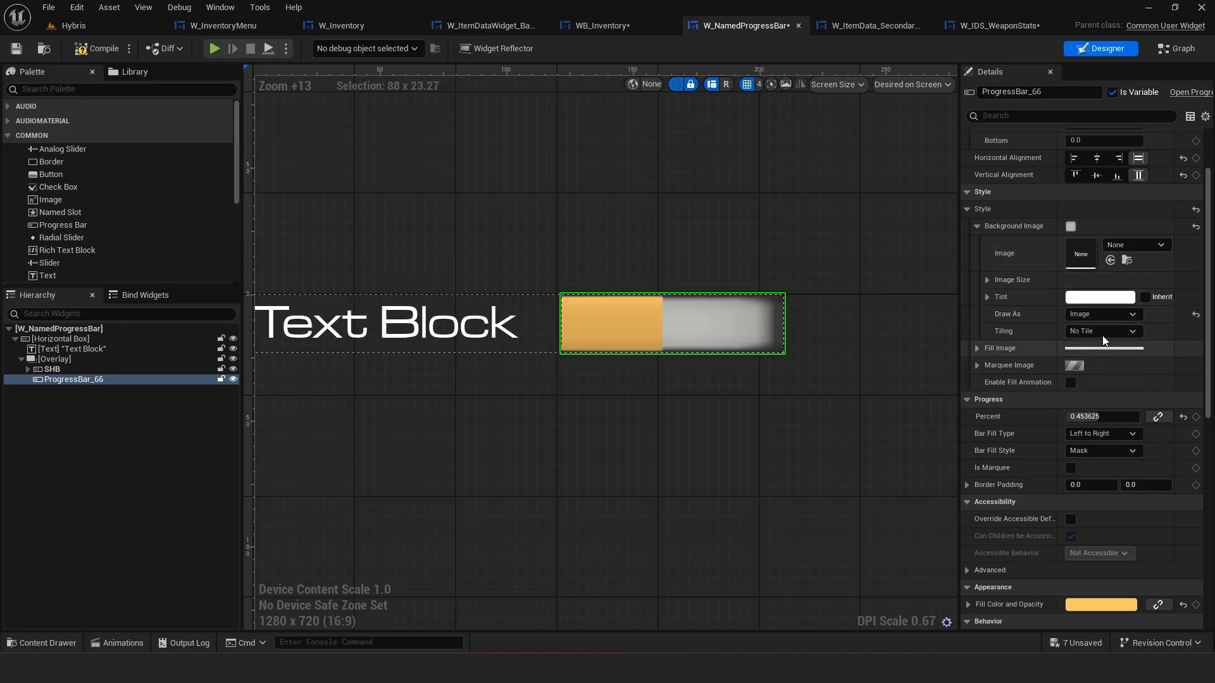
pyautogui.click(1112, 314)
pyautogui.click(1102, 375)
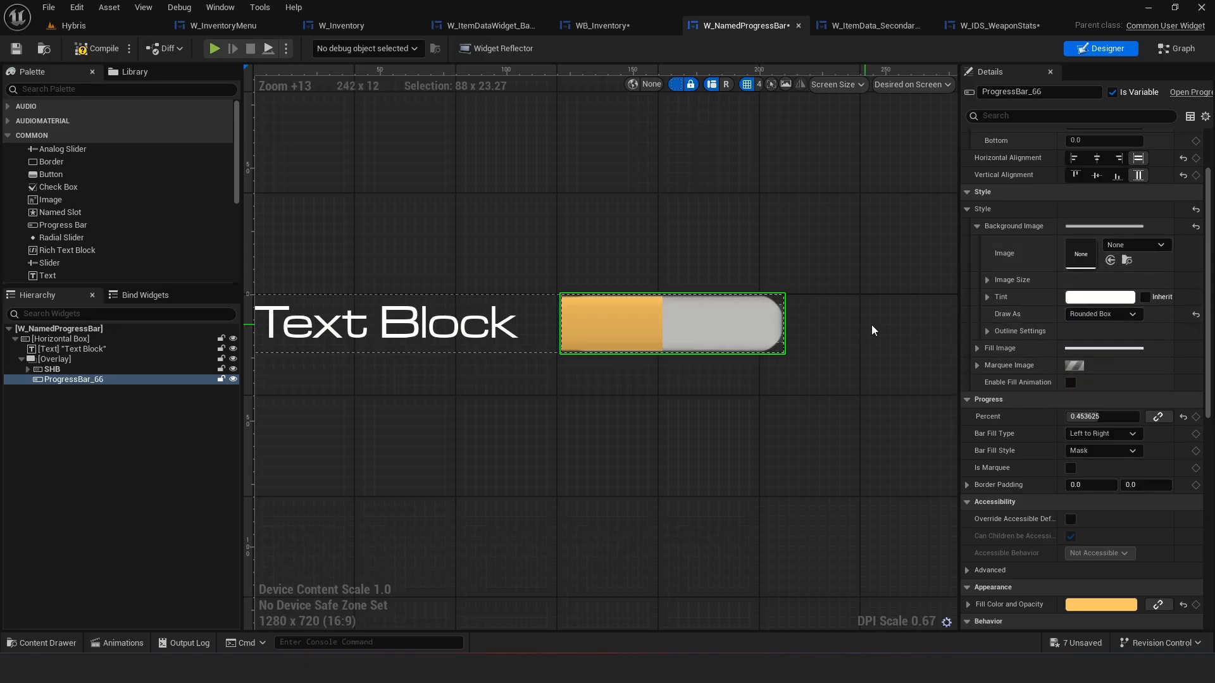
pyautogui.scroll(3, 786, 318)
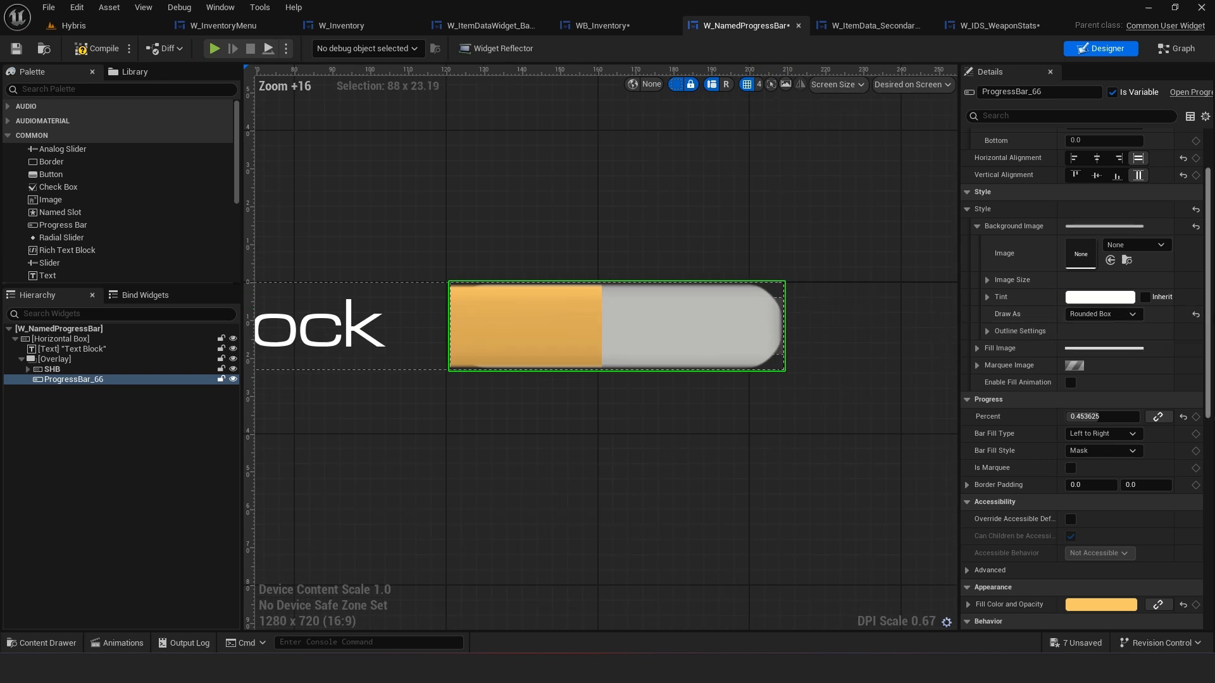
pyautogui.click(1102, 313)
pyautogui.click(1095, 339)
pyautogui.scroll(4, 612, 293)
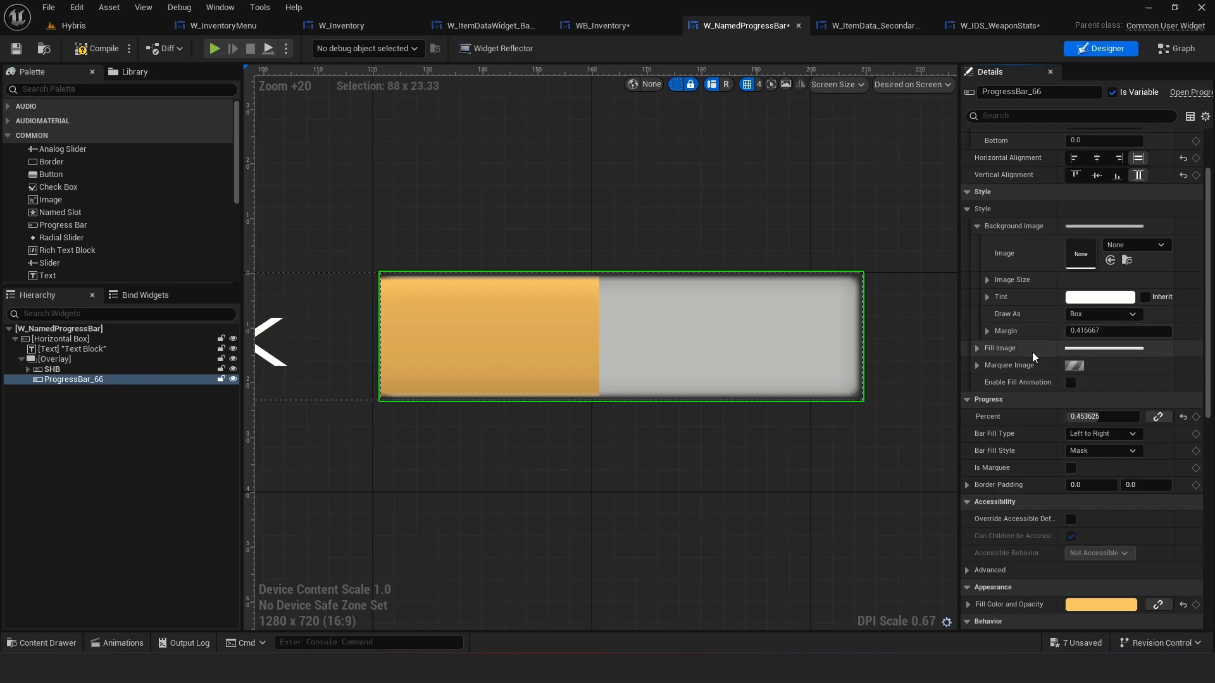
# Make ProgressBar_66's background image tint fully transparent by setting its alpha to 0
pyautogui.click(977, 349)
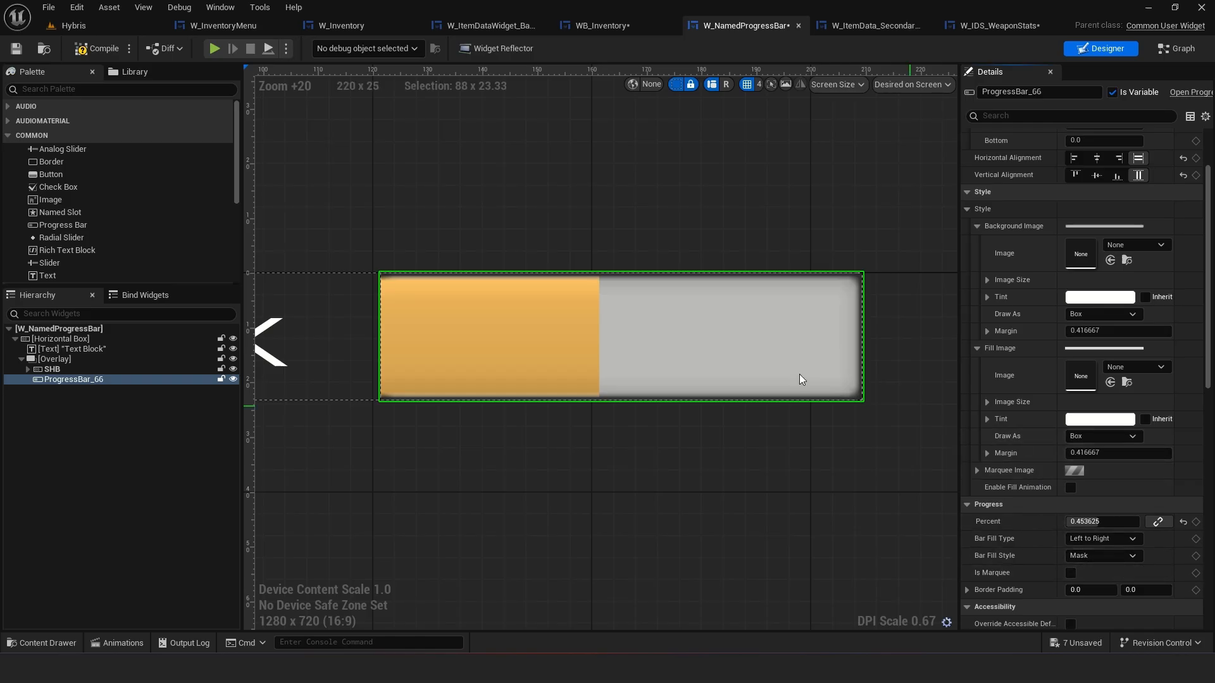
pyautogui.click(1102, 298)
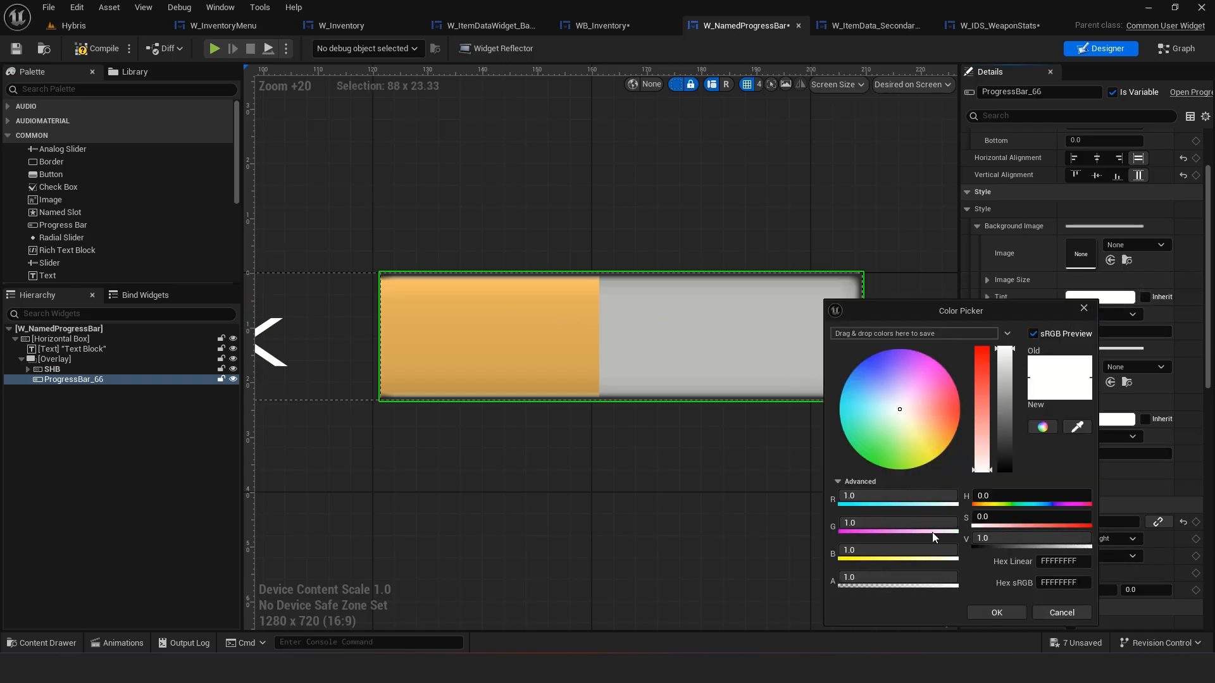
pyautogui.moveTo(942, 578); pyautogui.dragTo(840, 578)
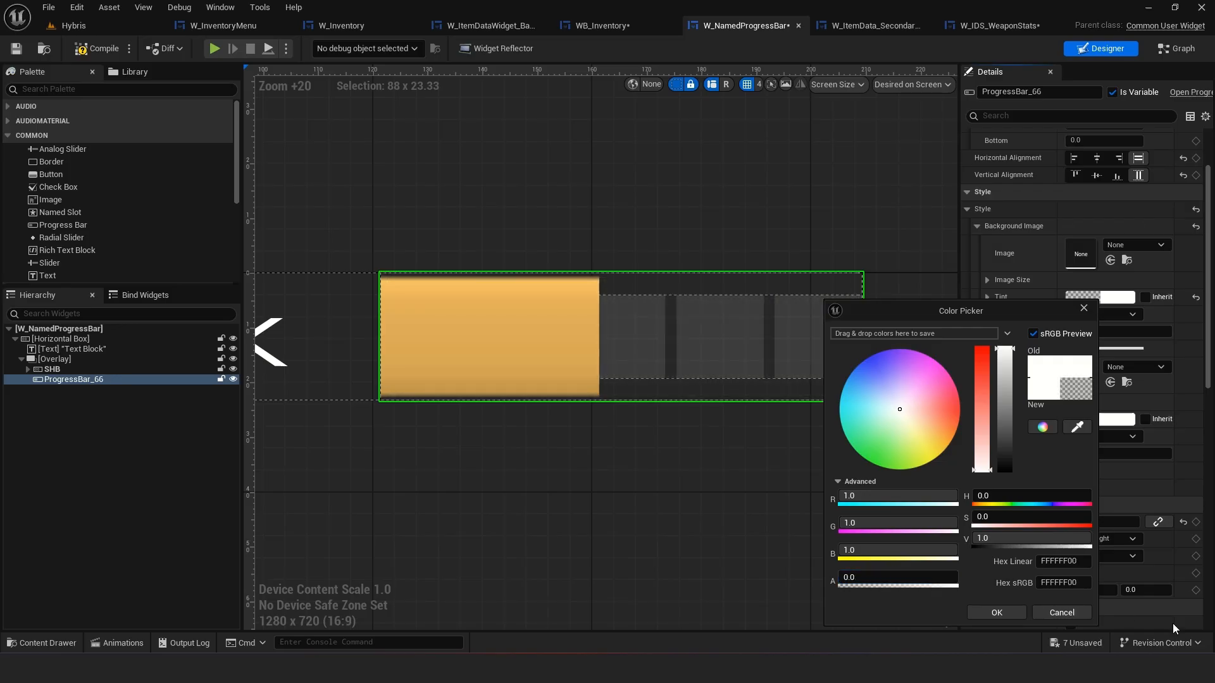
pyautogui.click(996, 613)
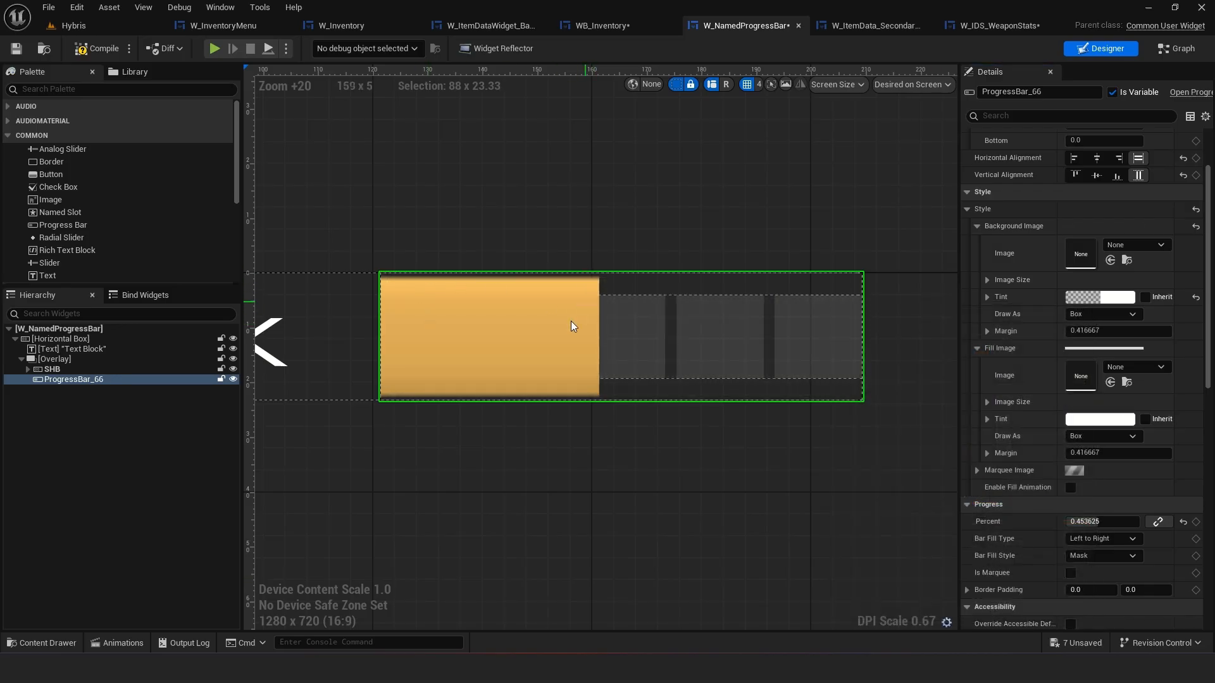
# Set ProgressBar_66's overlay slot padding to 4 at the top and 4 at the bottom
pyautogui.scroll(3, 1069, 560)
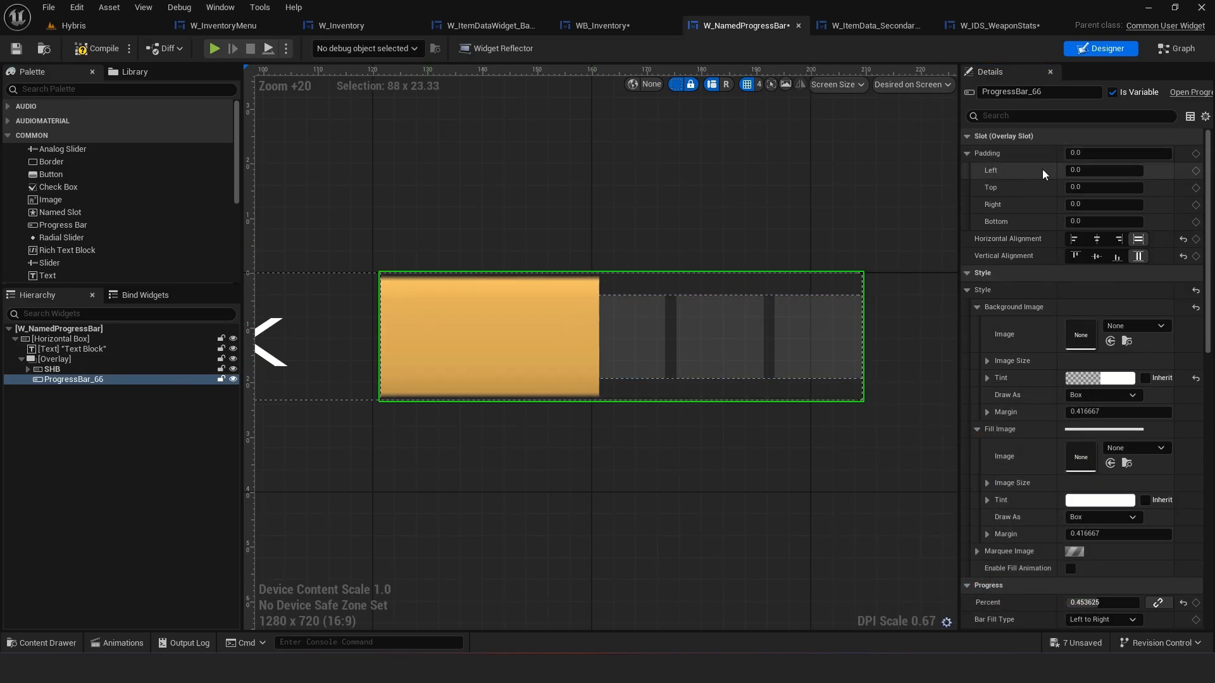
pyautogui.write('4')
pyautogui.press('Return')
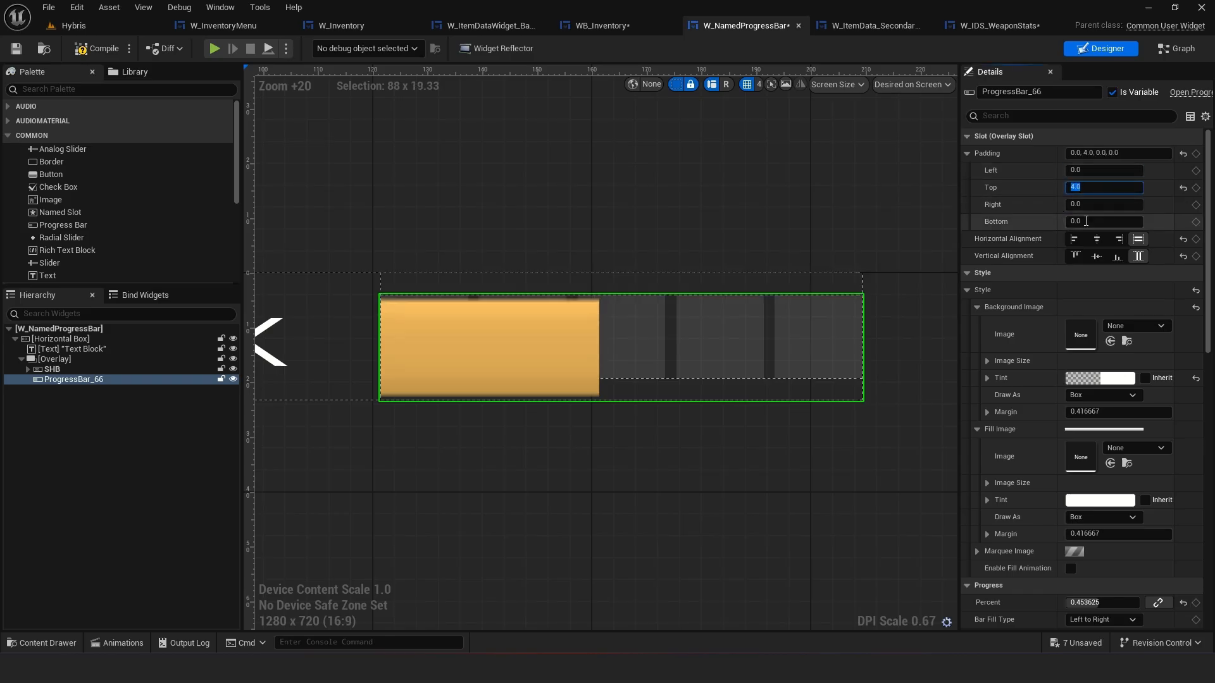
pyautogui.write('4')
pyautogui.press('Return')
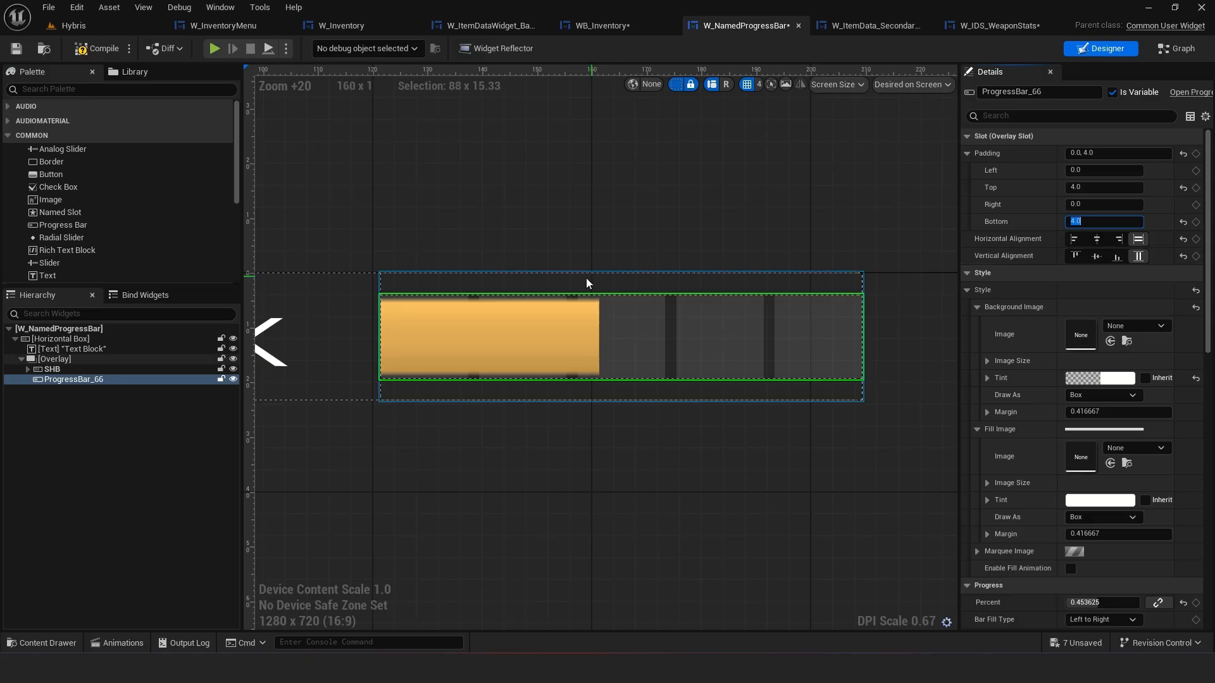
# Set the fill image's Draw As mode to Rounded Box, trying None and Image along the way
pyautogui.scroll(-2, 1009, 437)
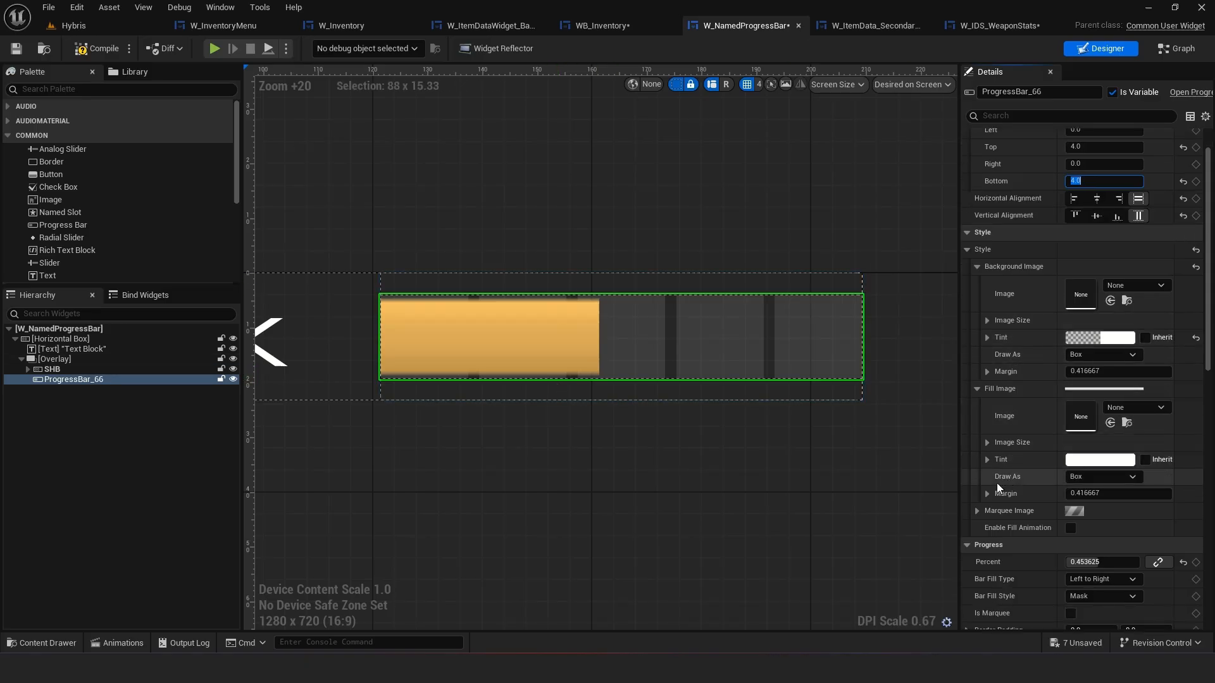
pyautogui.click(1095, 478)
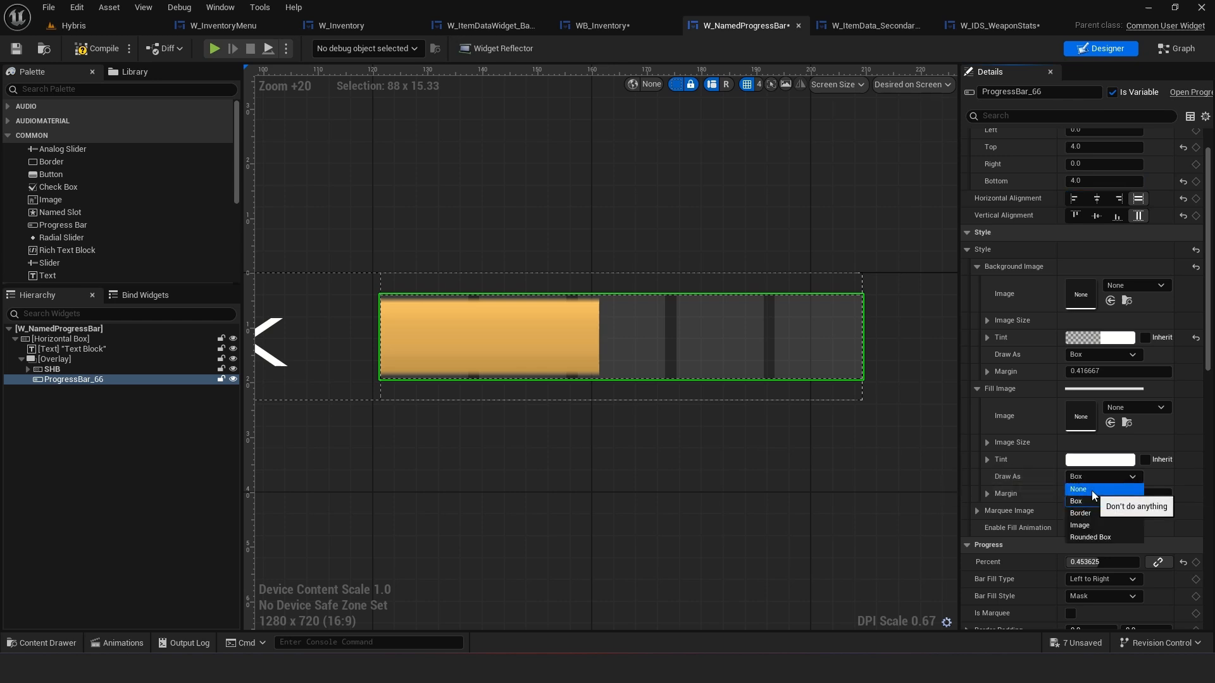
pyautogui.click(1092, 491)
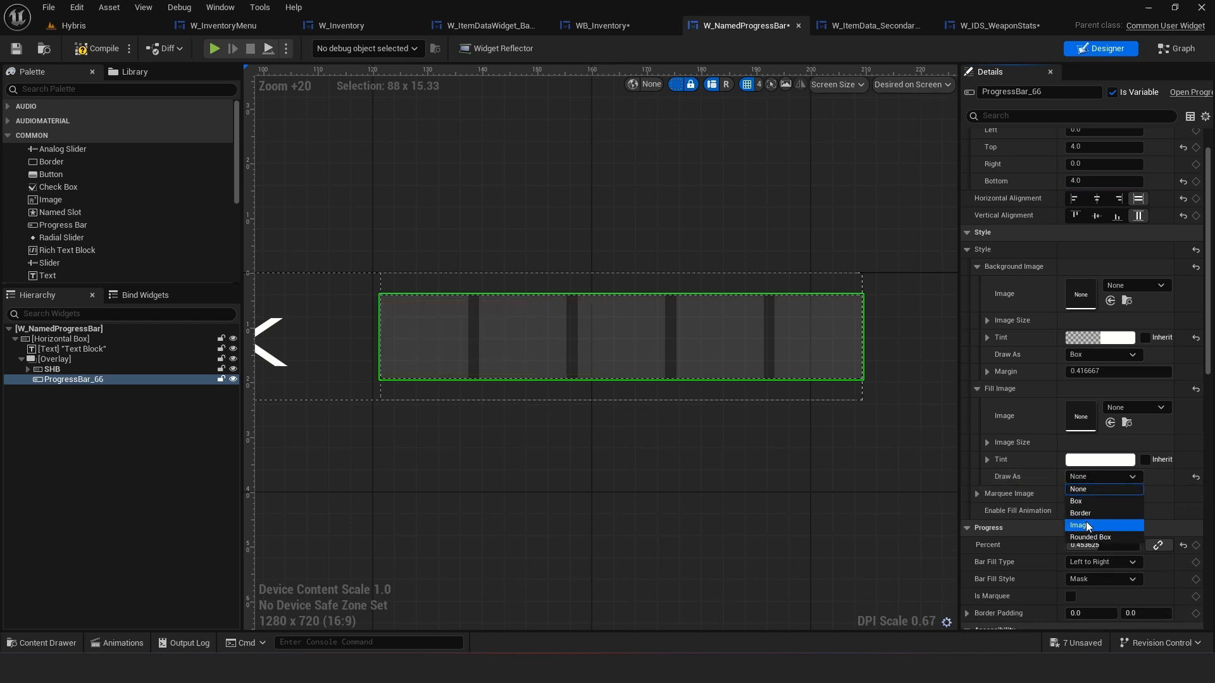
pyautogui.click(1086, 525)
pyautogui.click(1090, 479)
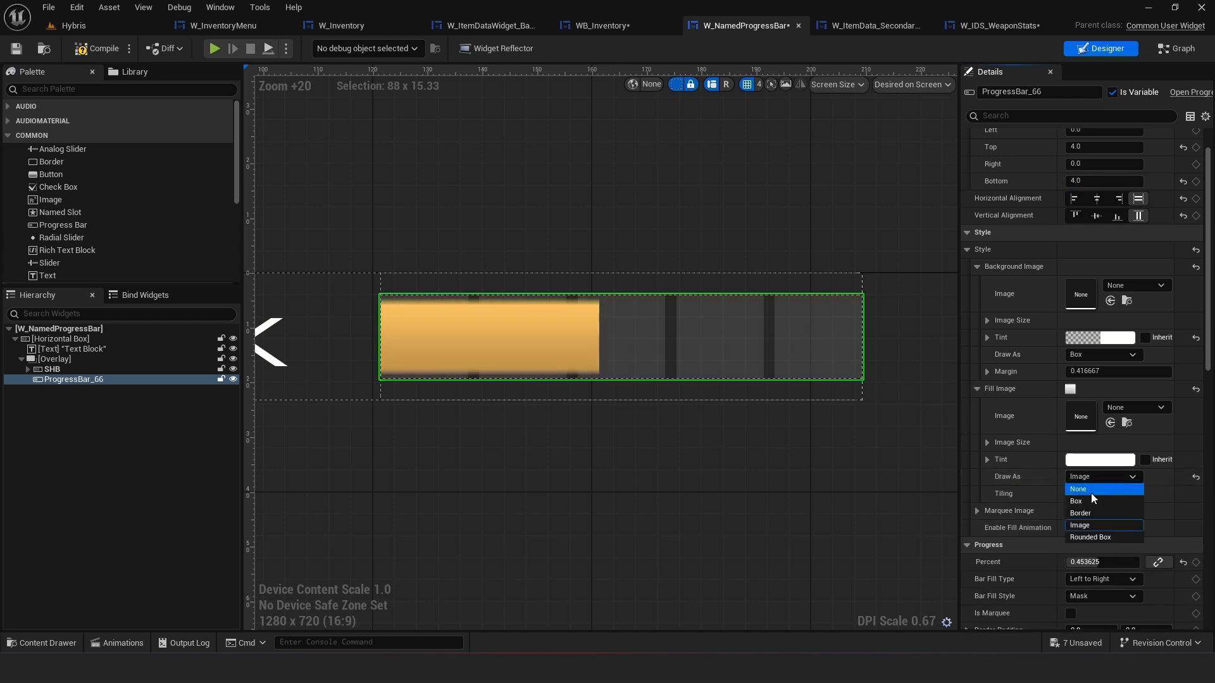
pyautogui.click(1085, 541)
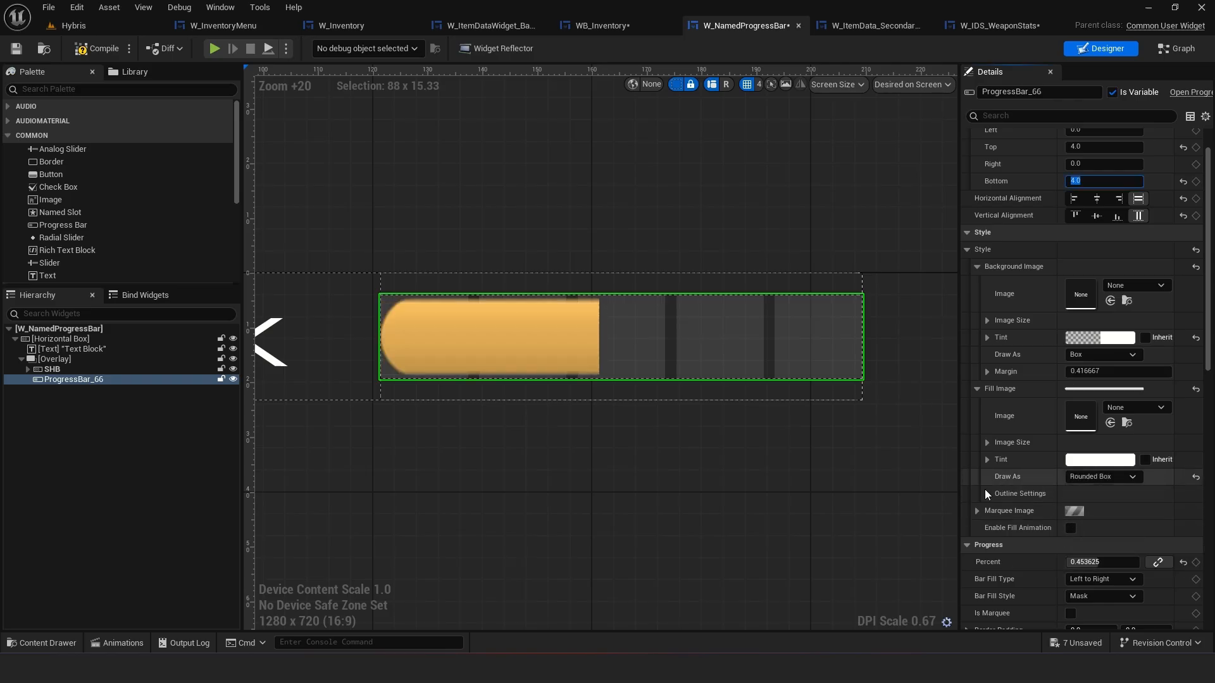
# Set the fill image outline's rounding type to Fixed Radius
pyautogui.click(987, 494)
pyautogui.scroll(-1, 1075, 524)
pyautogui.click(1083, 541)
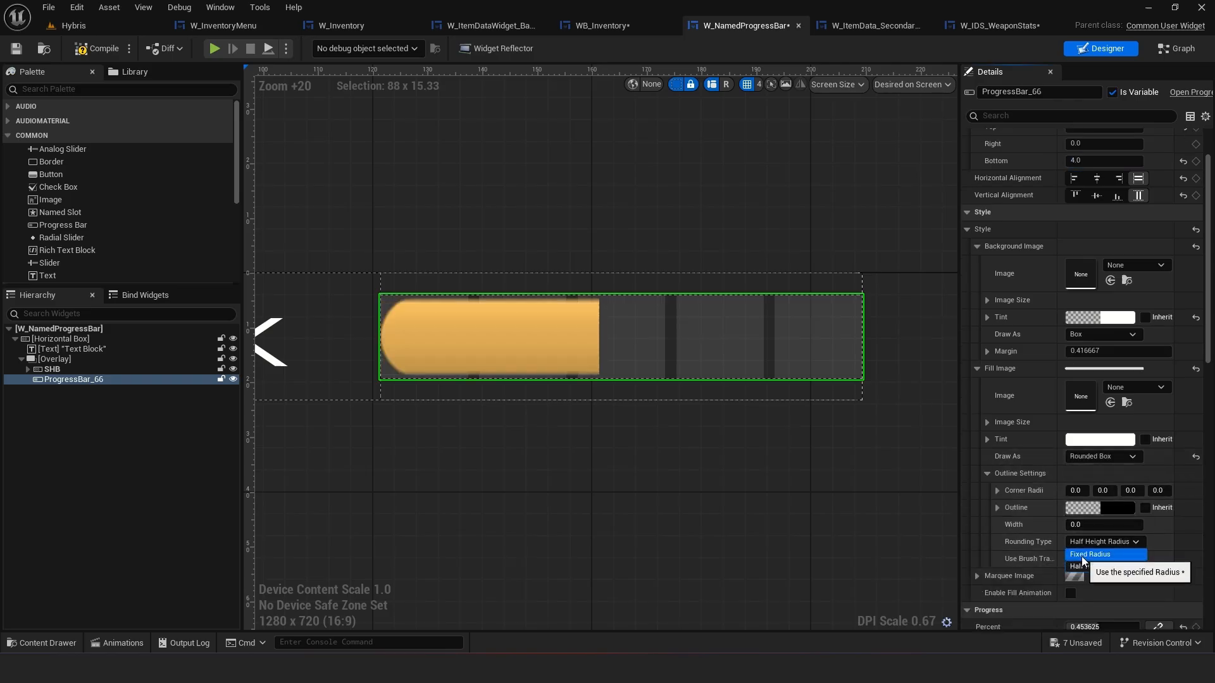
pyautogui.click(1088, 572)
pyautogui.click(1076, 509)
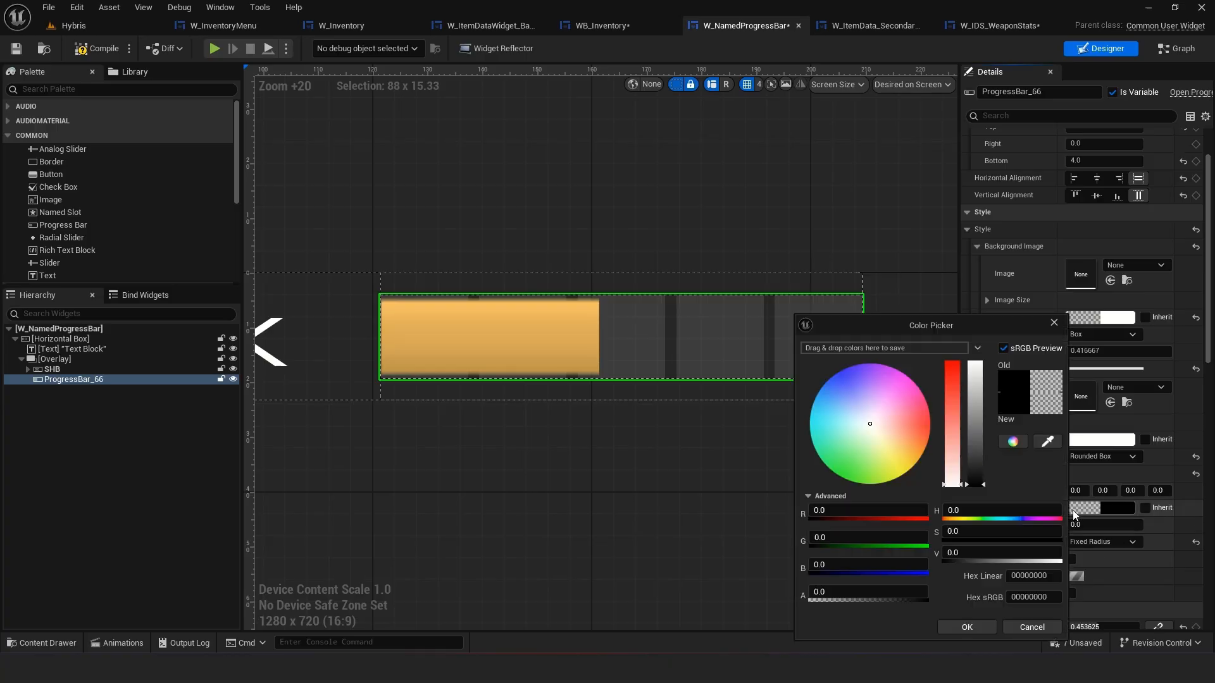
pyautogui.click(1023, 628)
pyautogui.click(1087, 511)
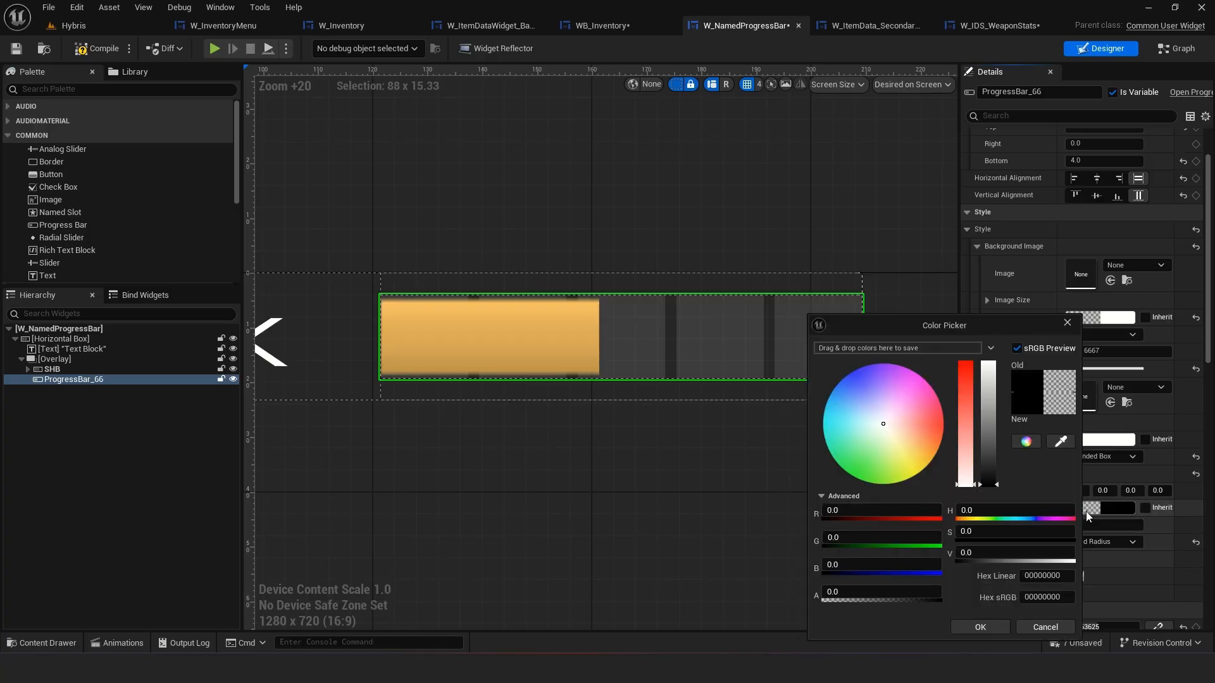
pyautogui.click(1039, 628)
# Copy the Fill Color and Opacity into the fill image's outline color and drag the outline width to about 1.2
pyautogui.scroll(-10, 1025, 500)
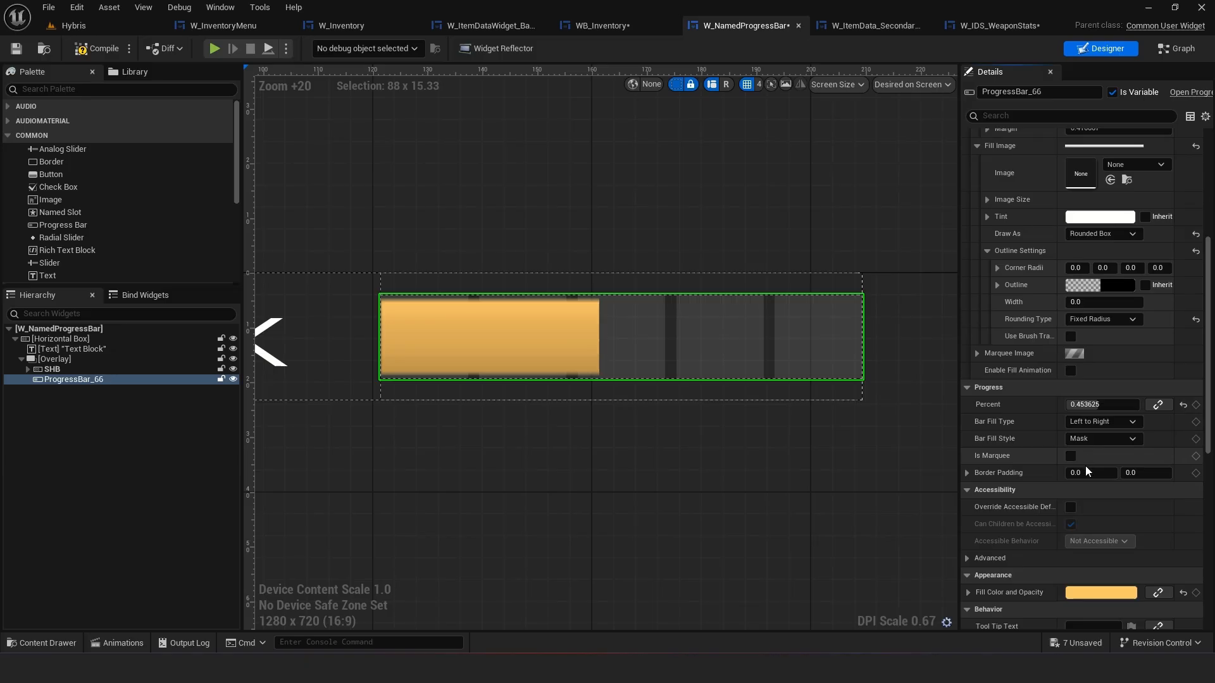
pyautogui.rightClick(1020, 497)
pyautogui.click(1058, 556)
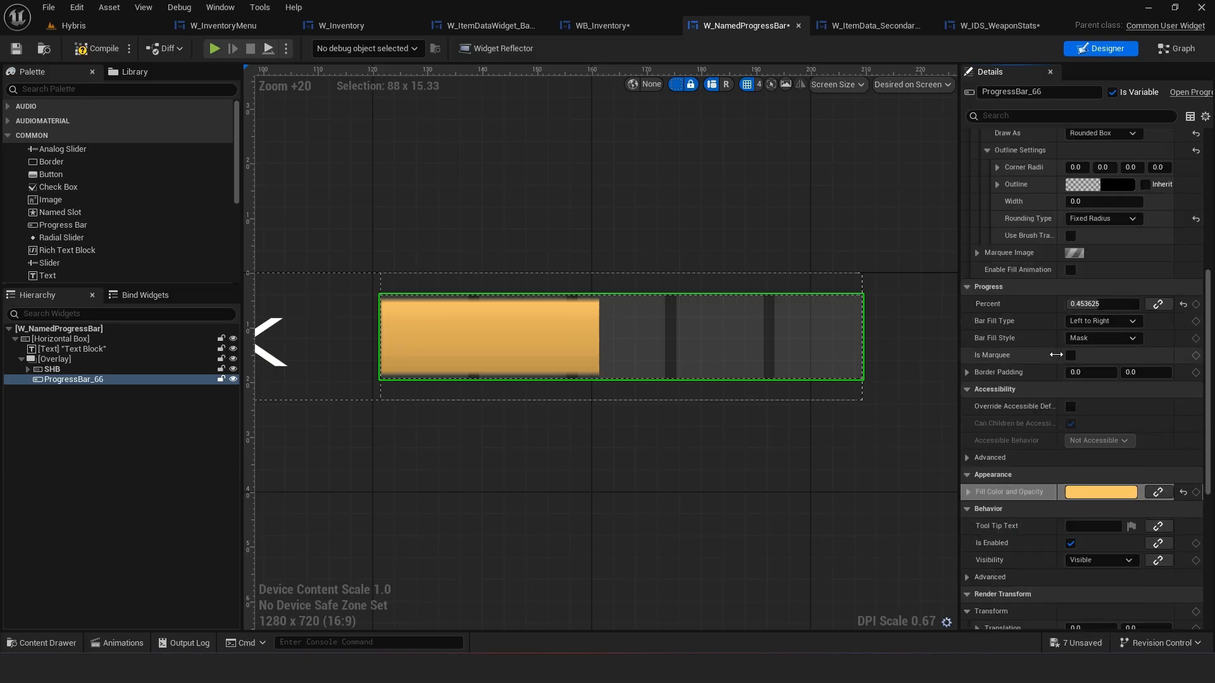
pyautogui.scroll(2, 1034, 278)
pyautogui.rightClick(1034, 278)
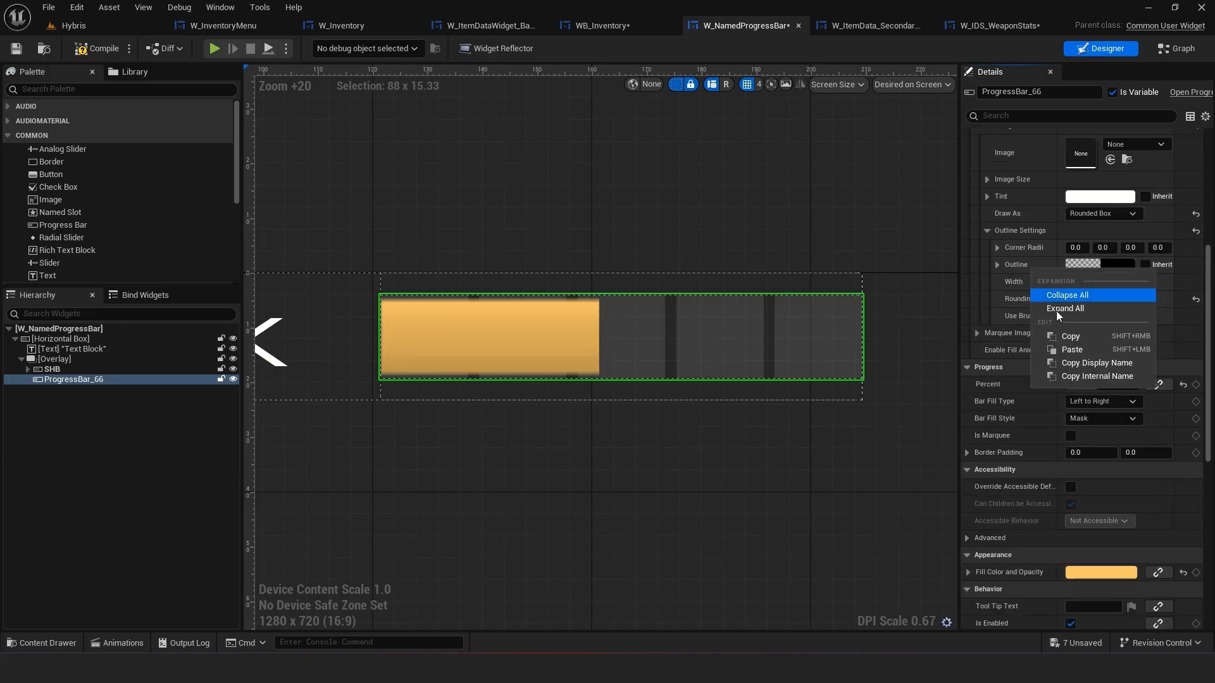
pyautogui.click(1065, 348)
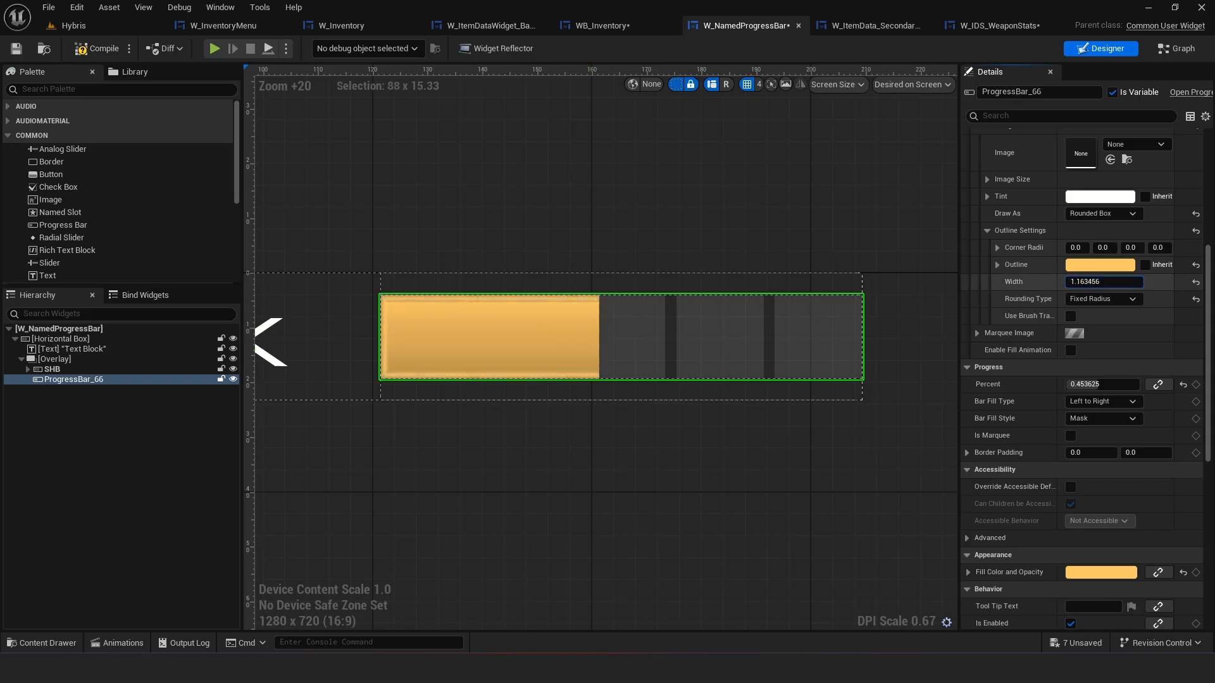
pyautogui.moveTo(1104, 282)
pyautogui.mouseDown()
pyautogui.moveTo(1157, 282)
pyautogui.moveTo(1086, 282)
pyautogui.mouseUp()
# In WB_Inventory, remove PB_Damage1's Percent binding and set its percent to about 0.4 for reference
pyautogui.click(602, 25)
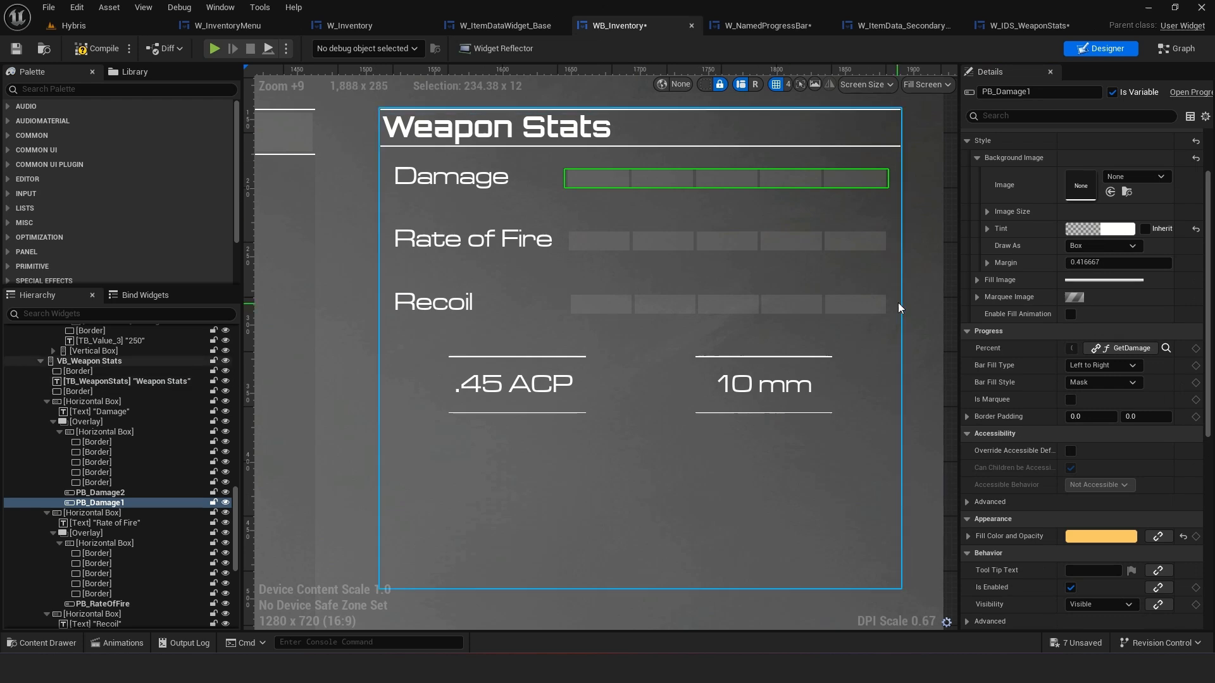
pyautogui.click(100, 503)
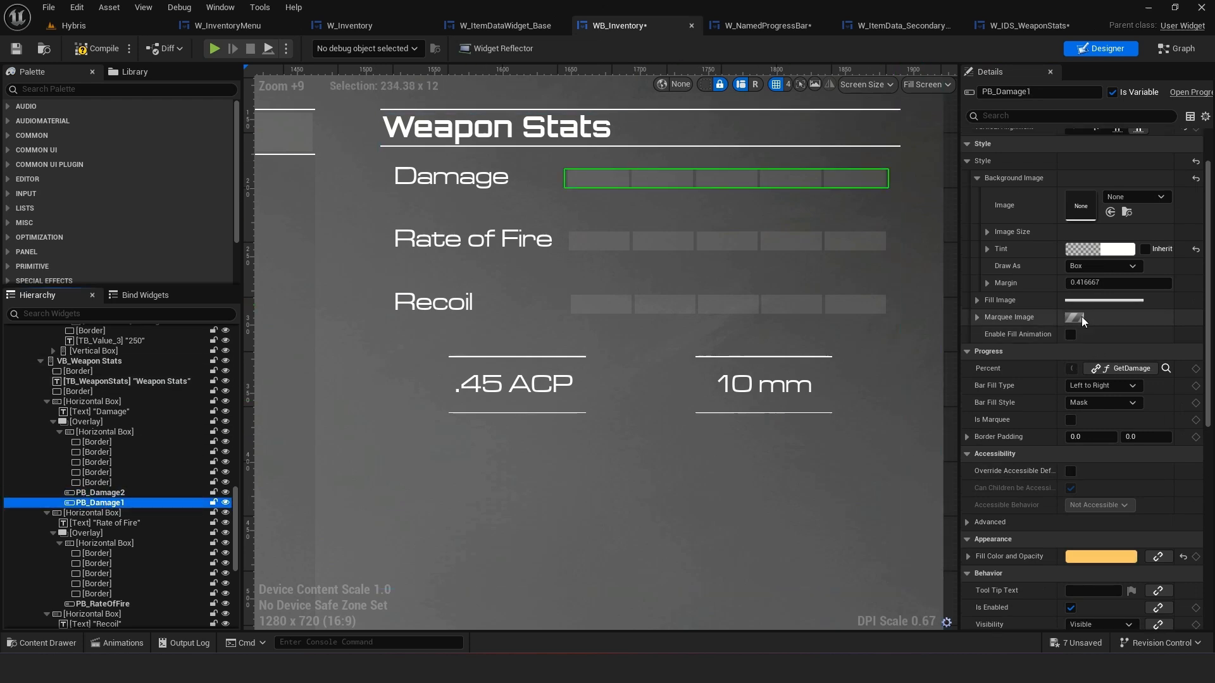
pyautogui.click(1122, 369)
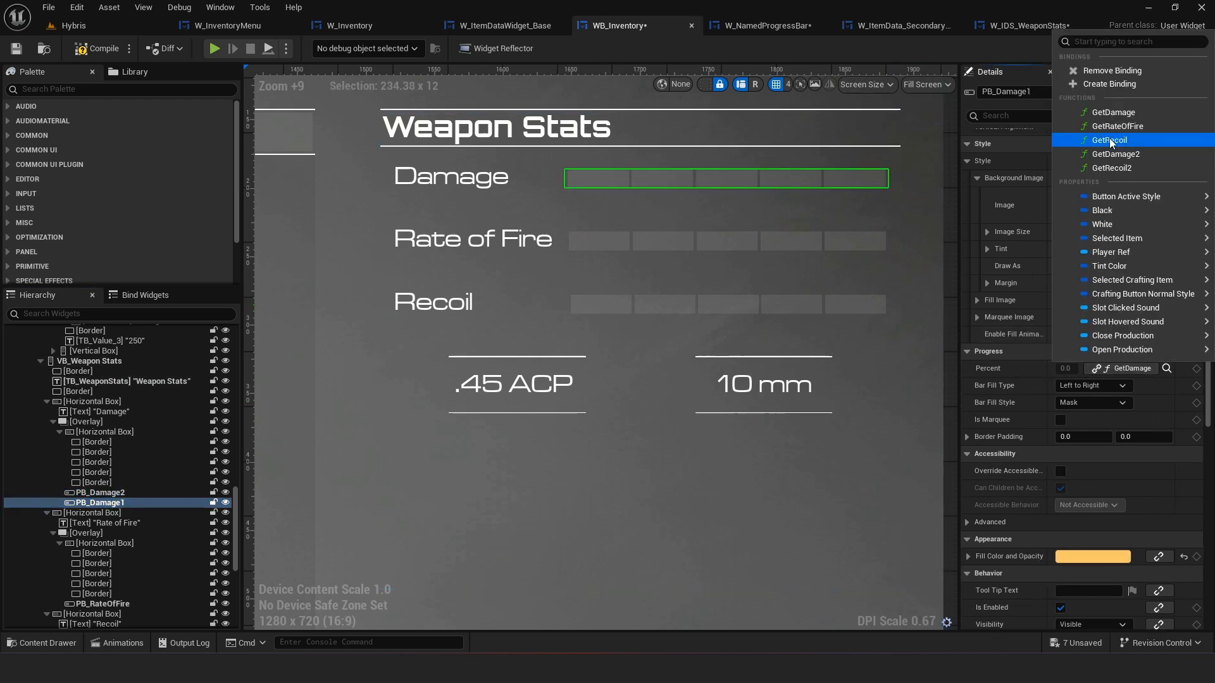
pyautogui.click(1114, 73)
pyautogui.moveTo(1063, 368); pyautogui.dragTo(1086, 368)
pyautogui.moveTo(681, 191); pyautogui.dragTo(669, 305, button='right')
pyautogui.scroll(11, 670, 305)
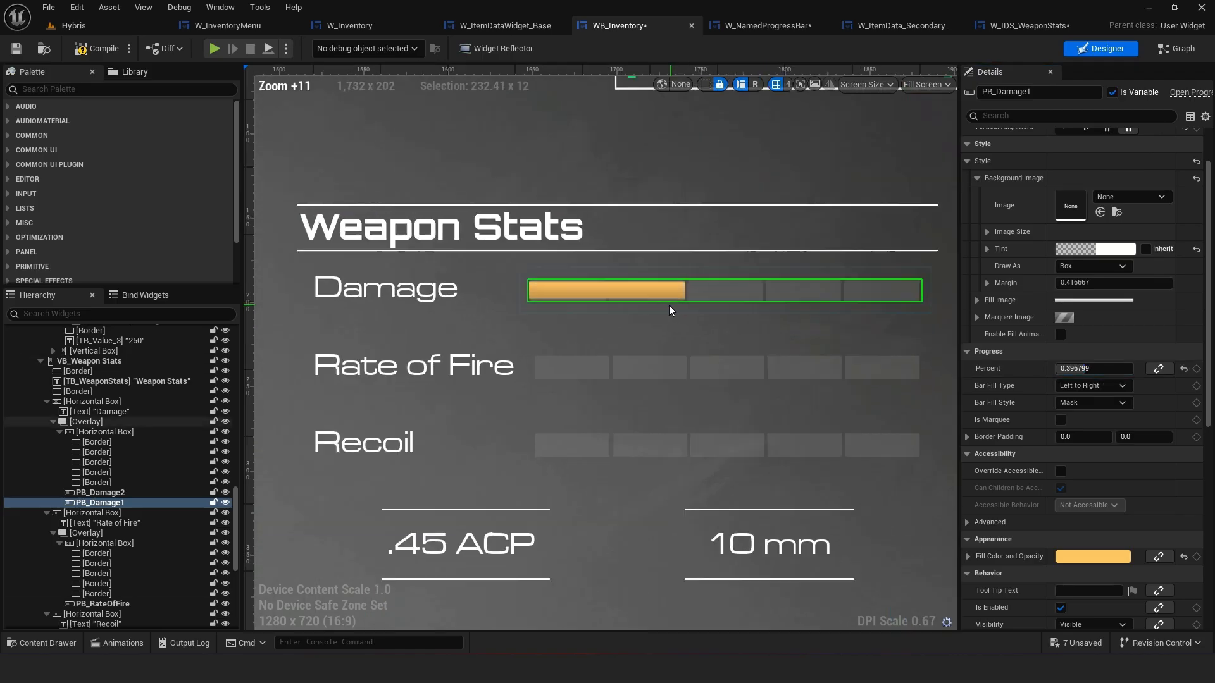
pyautogui.scroll(-8, 481, 285)
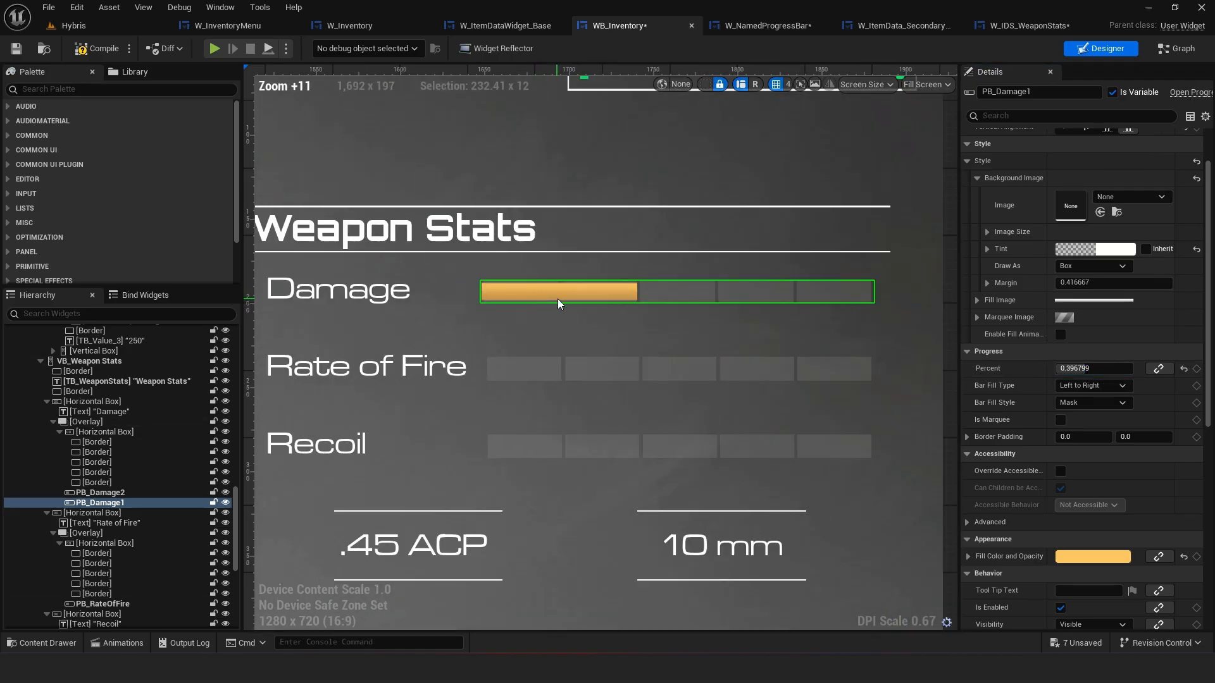
# Reset the fill outline width of ProgressBar_66 in W_NamedProgressBar to its default
pyautogui.click(766, 26)
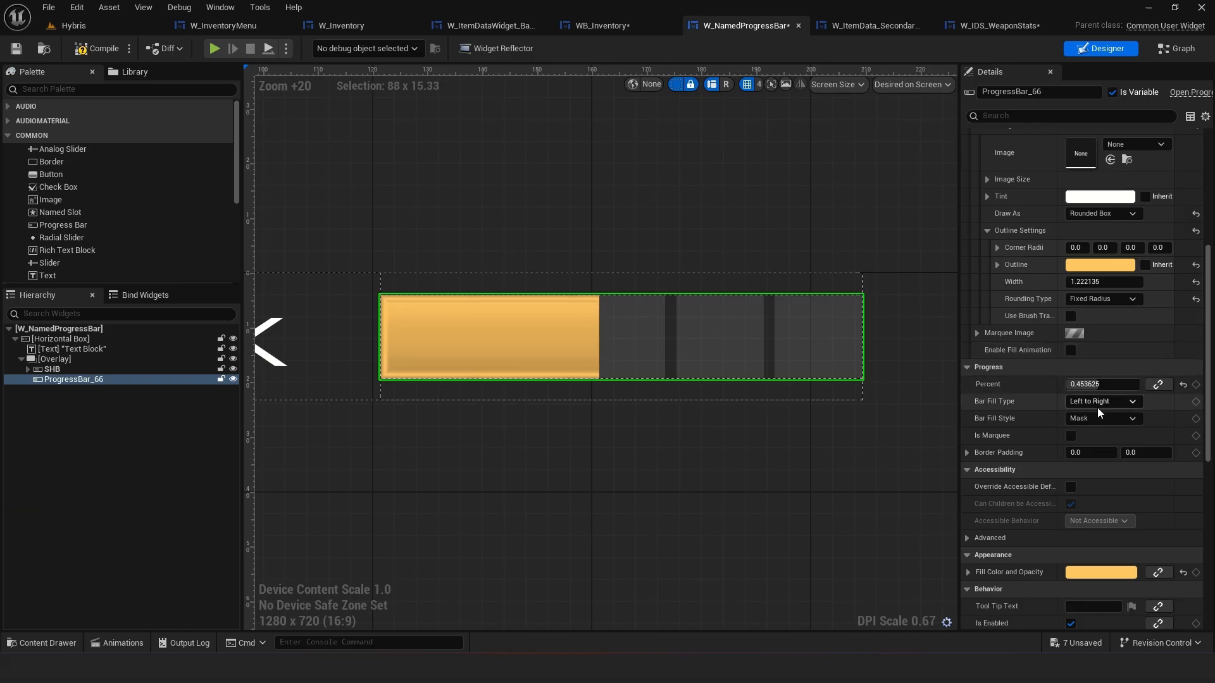
pyautogui.click(1196, 282)
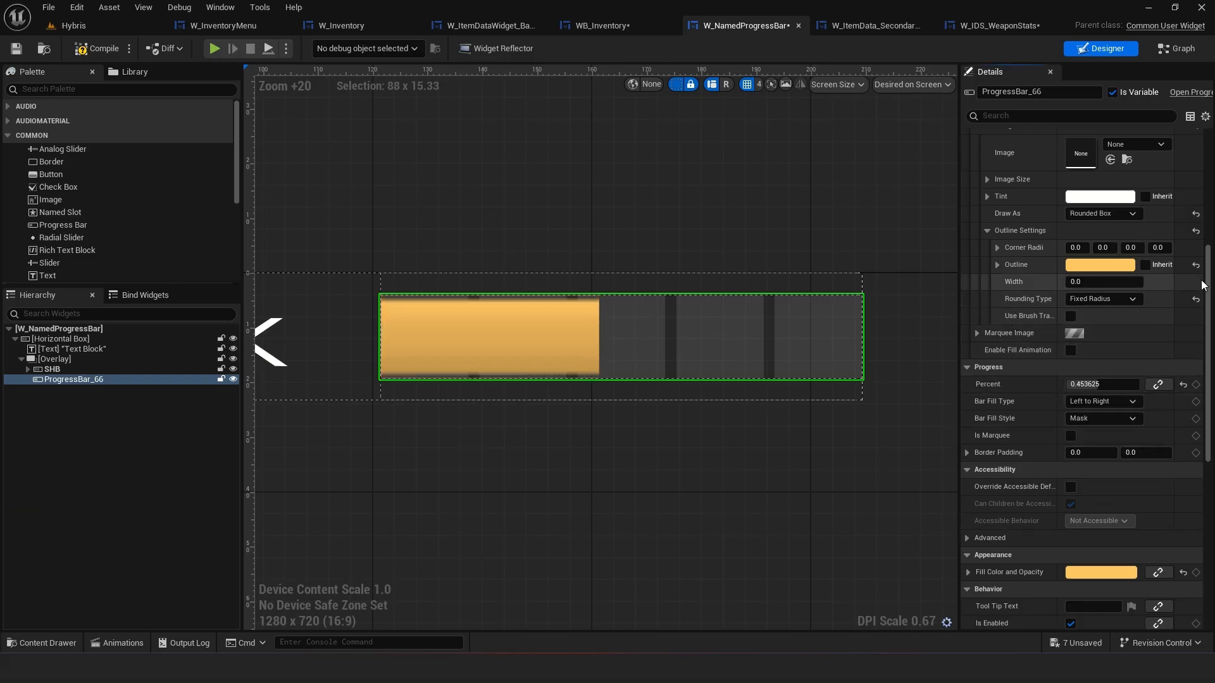
pyautogui.scroll(-2, 707, 458)
pyautogui.click(609, 454)
pyautogui.scroll(-12, 586, 435)
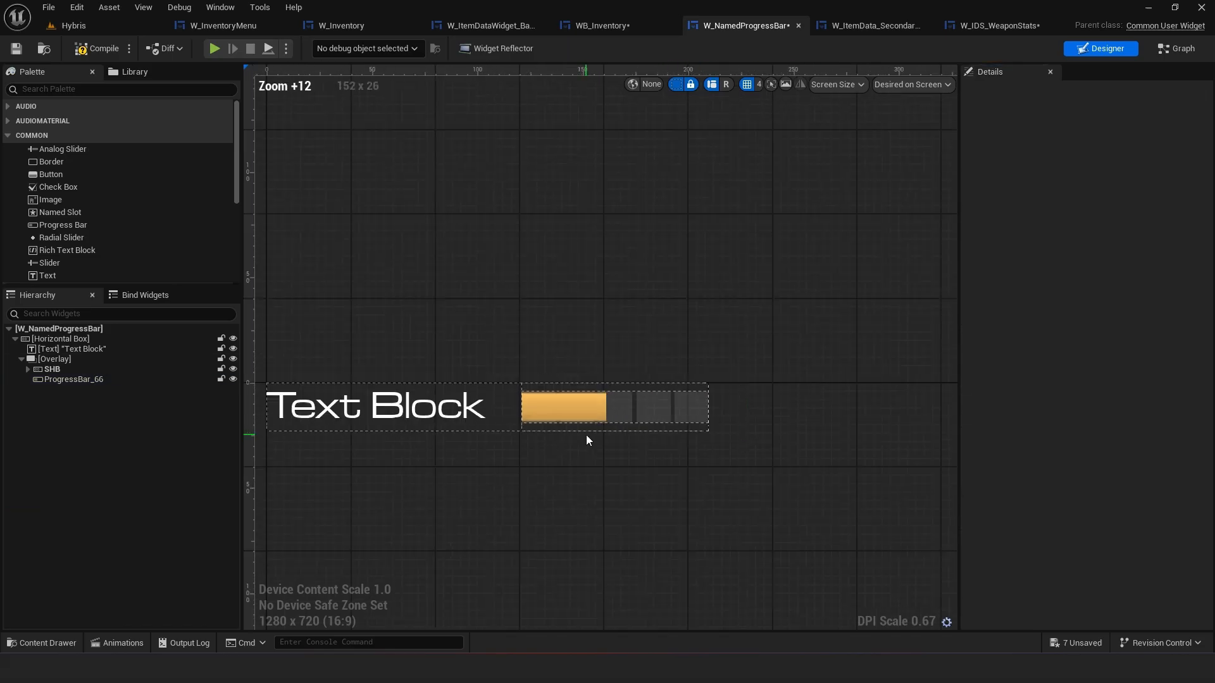
pyautogui.scroll(-7, 707, 434)
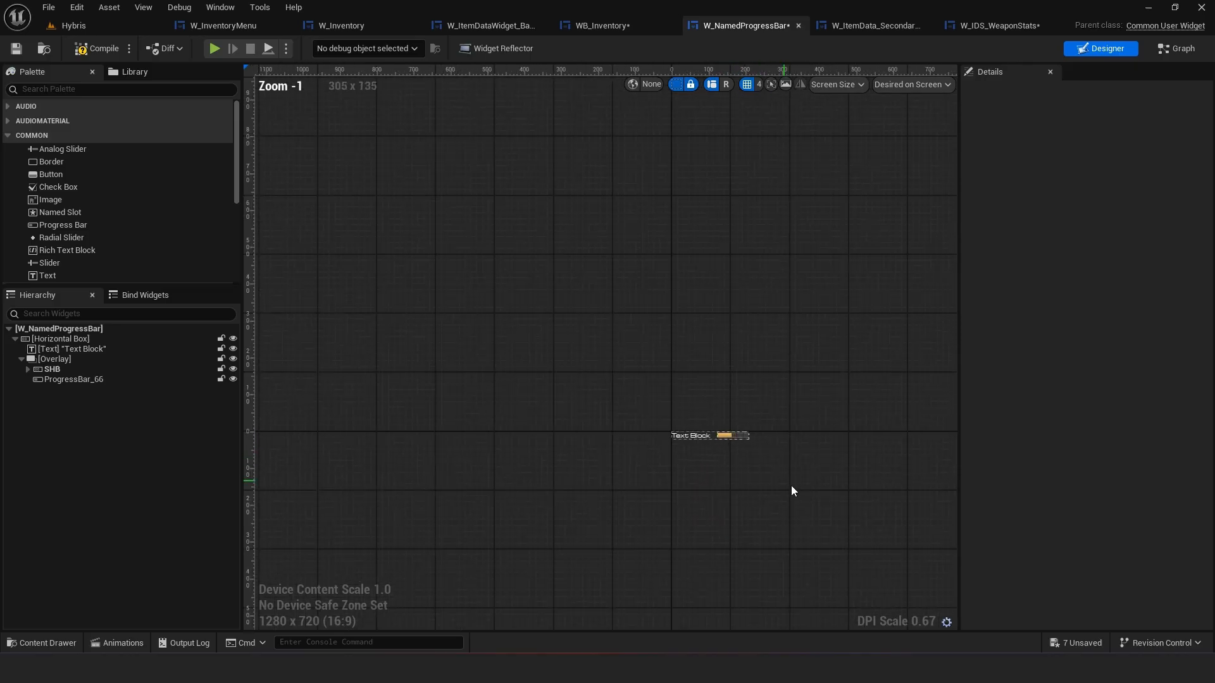
pyautogui.scroll(1, 715, 449)
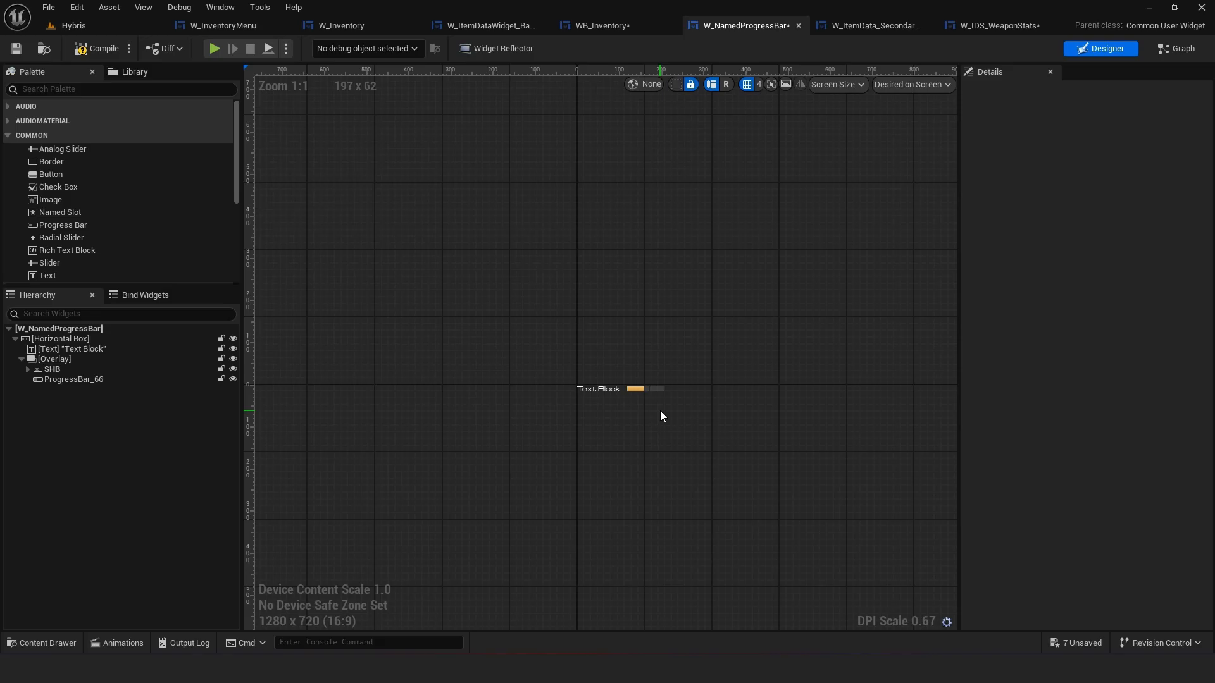
pyautogui.scroll(13, 662, 416)
# Set ProgressBar_66's percent to 0.5 and save W_NamedProgressBar
pyautogui.click(694, 312)
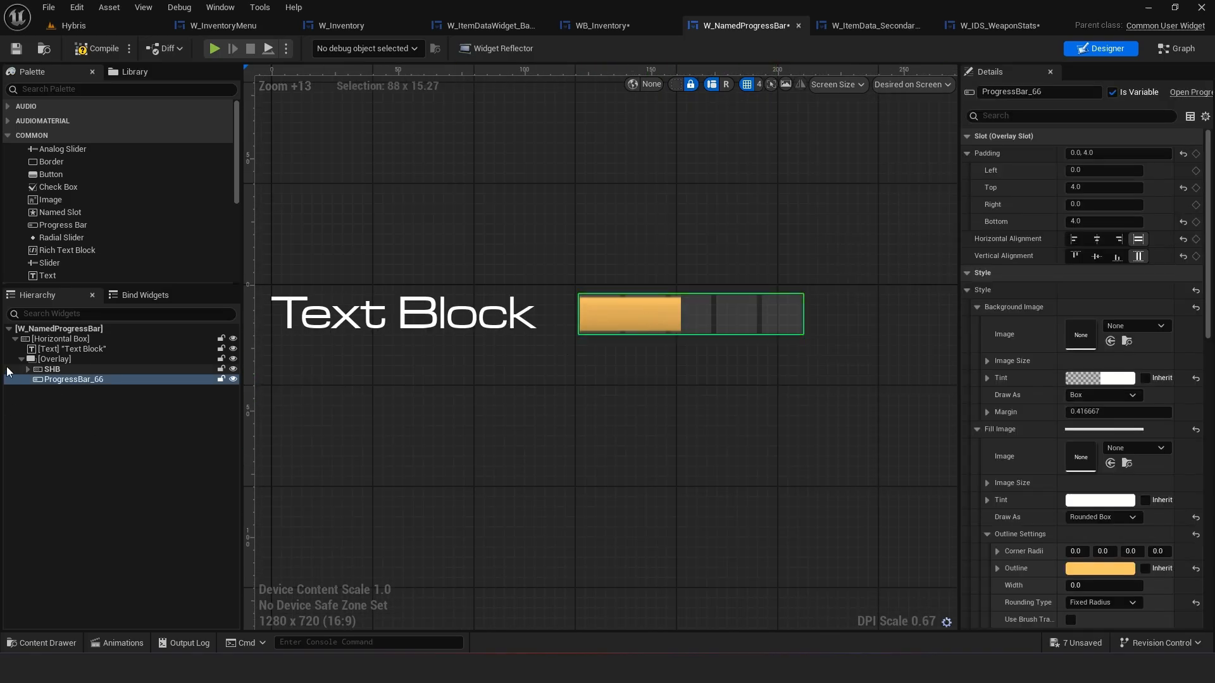
pyautogui.scroll(-4, 1103, 419)
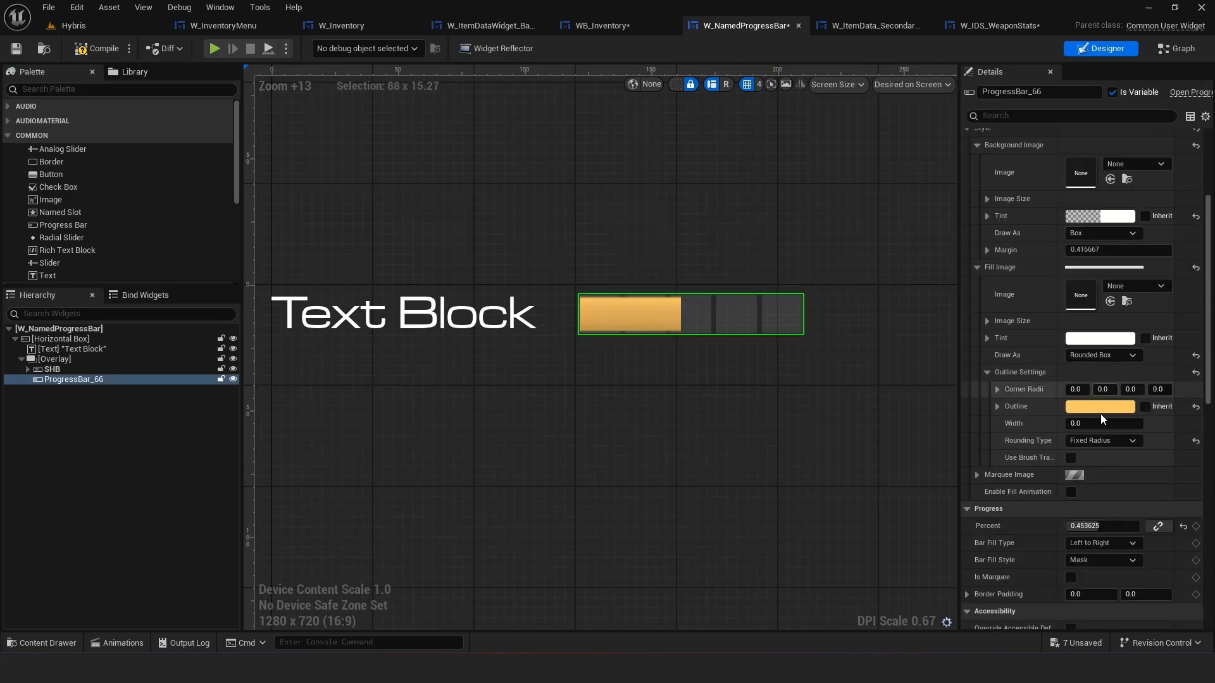
pyautogui.click(1099, 527)
pyautogui.write('0.5')
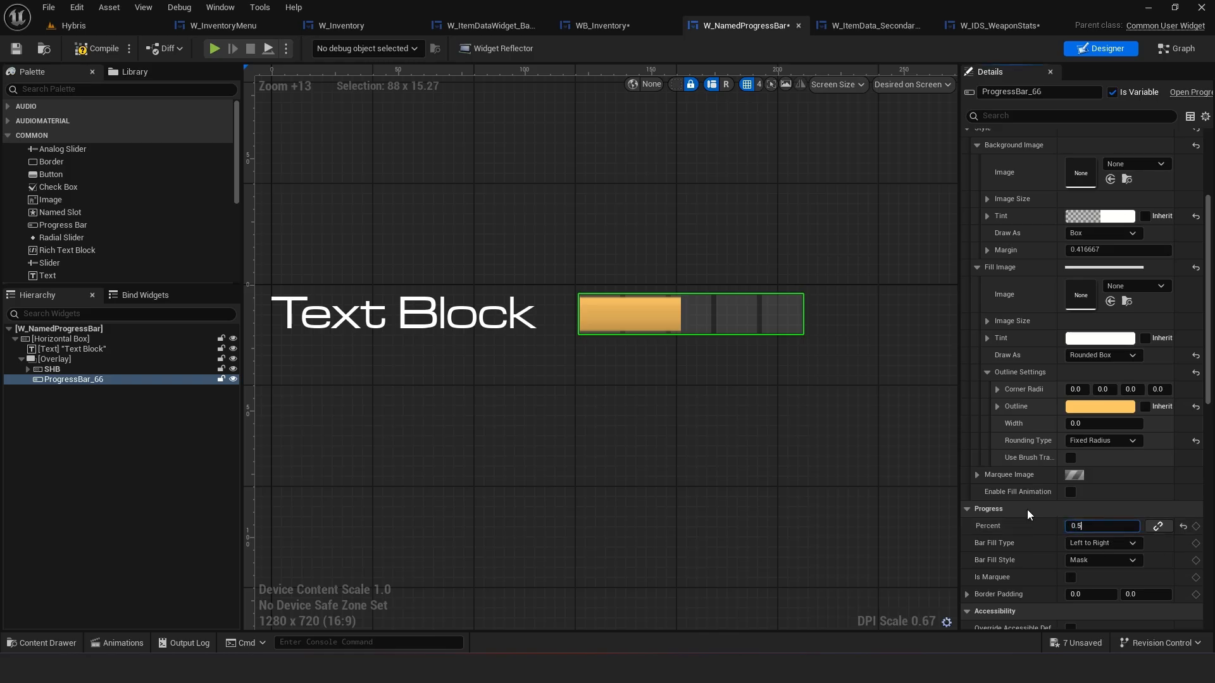
pyautogui.press('Return')
pyautogui.click(841, 471)
pyautogui.hotkey('ctrl', 's')
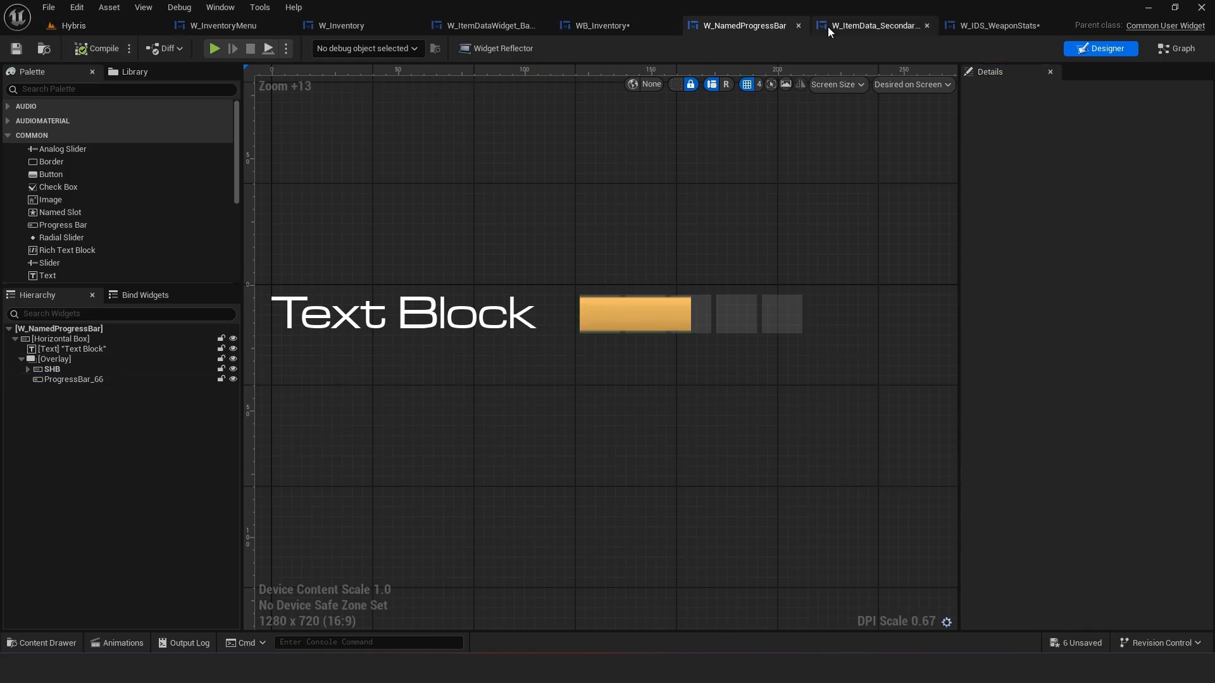
# Check the restyled stat bars in W_IDS_WeaponStats, then open W_ItemData_Secondary_Base
pyautogui.click(967, 25)
pyautogui.scroll(-2, 637, 267)
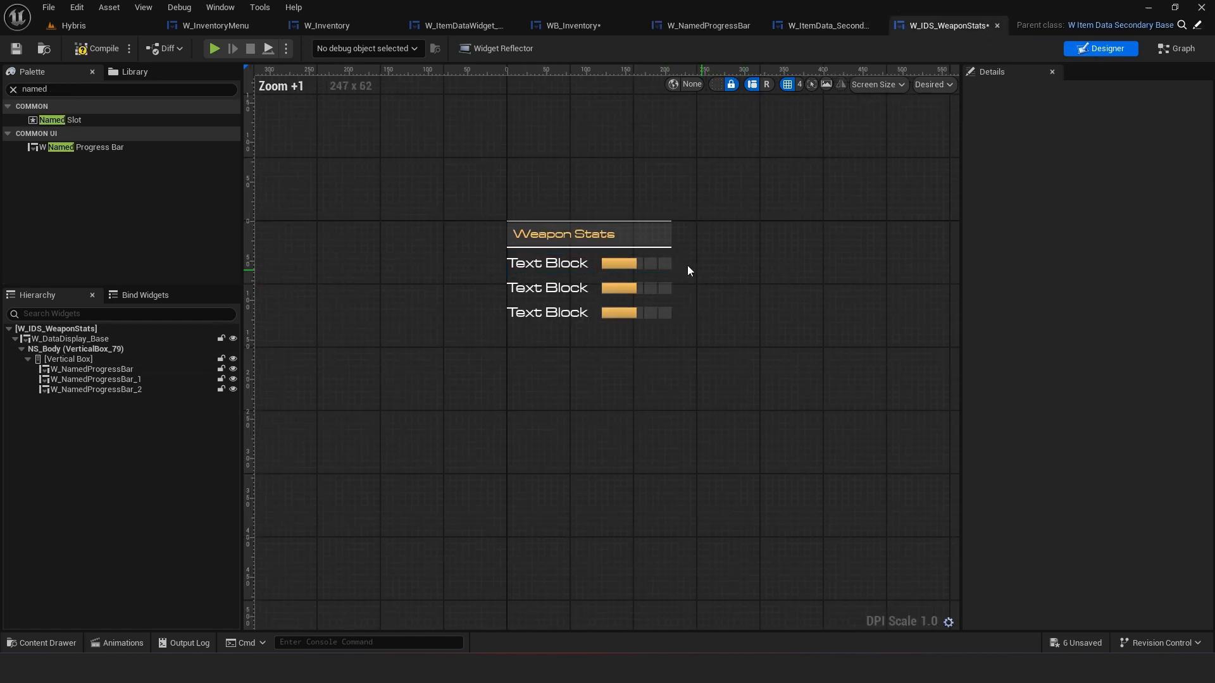
pyautogui.click(708, 24)
pyautogui.click(885, 26)
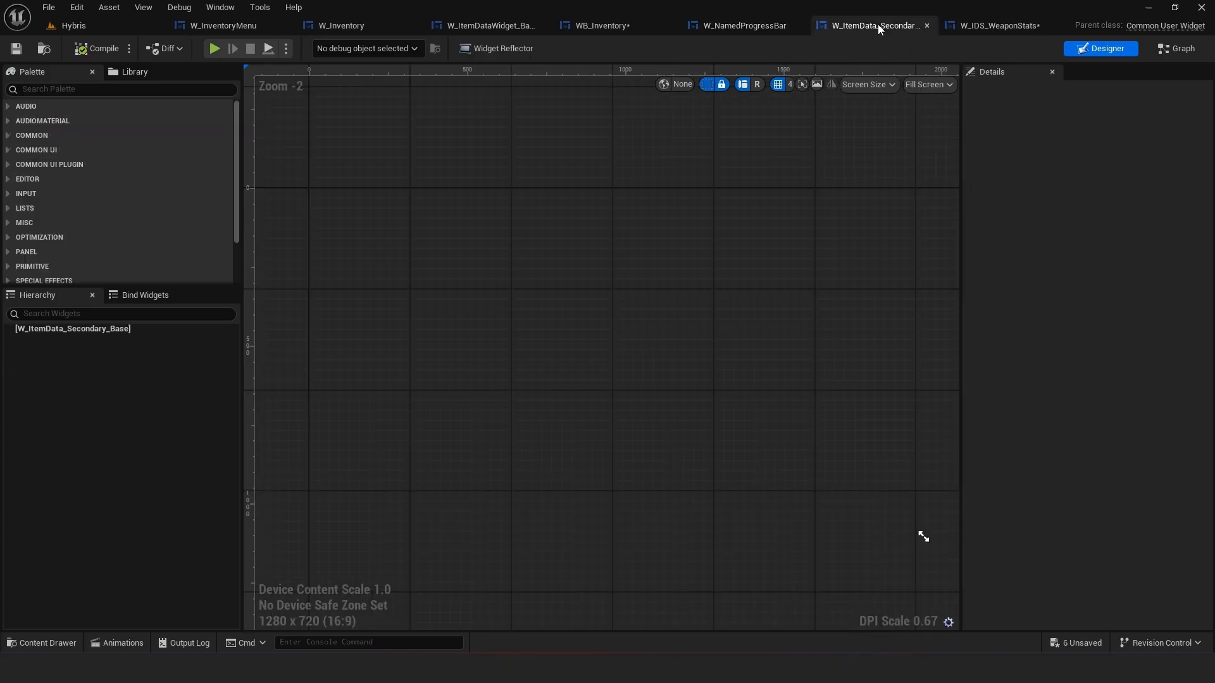
# Close the W_ItemData_Secondary_Base tab and save W_IDS_WeaponStats
pyautogui.click(923, 26)
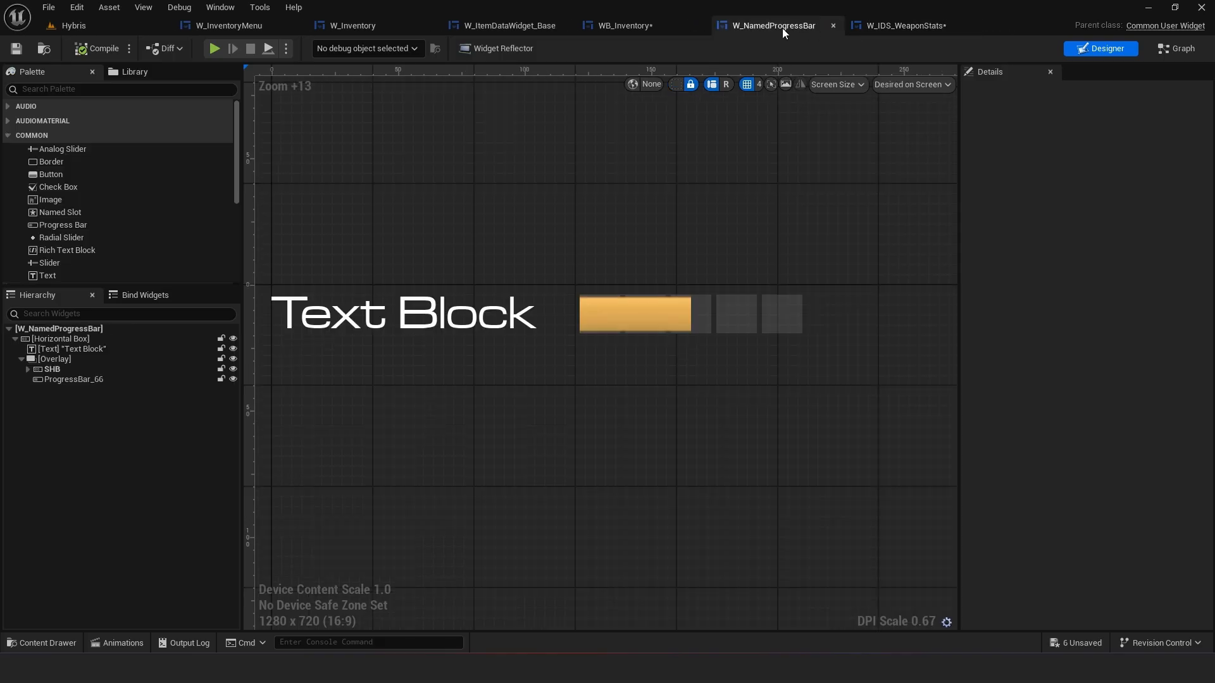
pyautogui.click(910, 20)
pyautogui.click(17, 48)
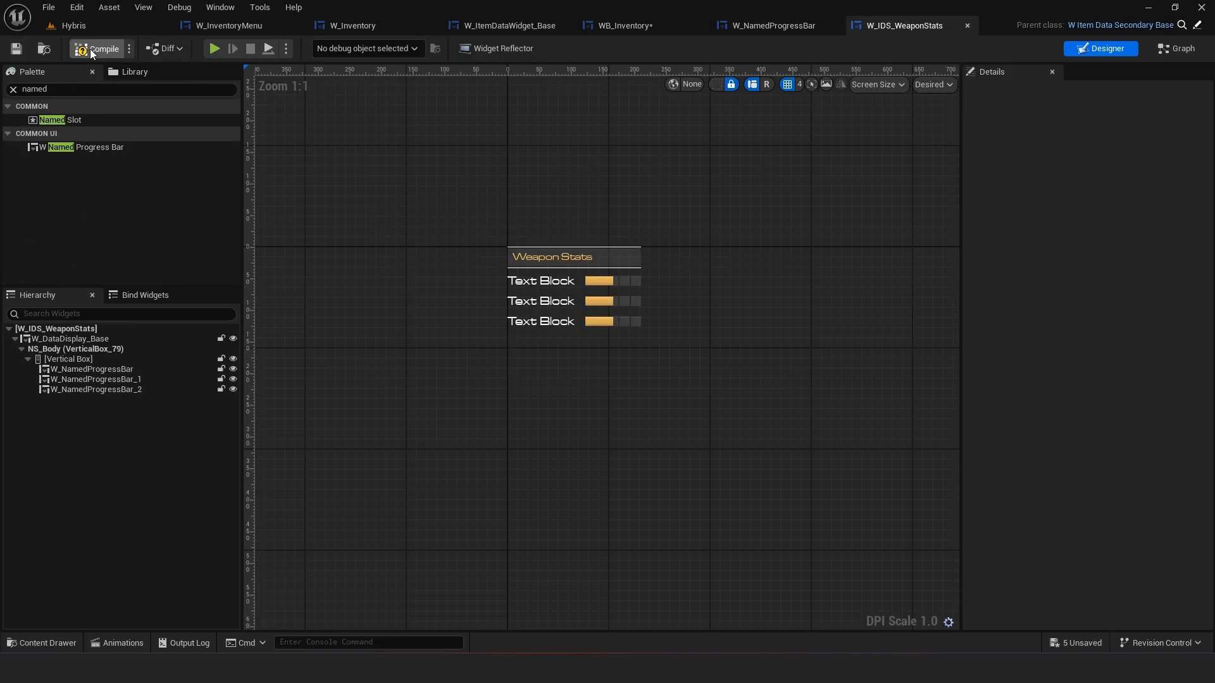
# In W_NamedProgressBar, rename the text block to TextBox
pyautogui.click(773, 27)
pyautogui.click(557, 307)
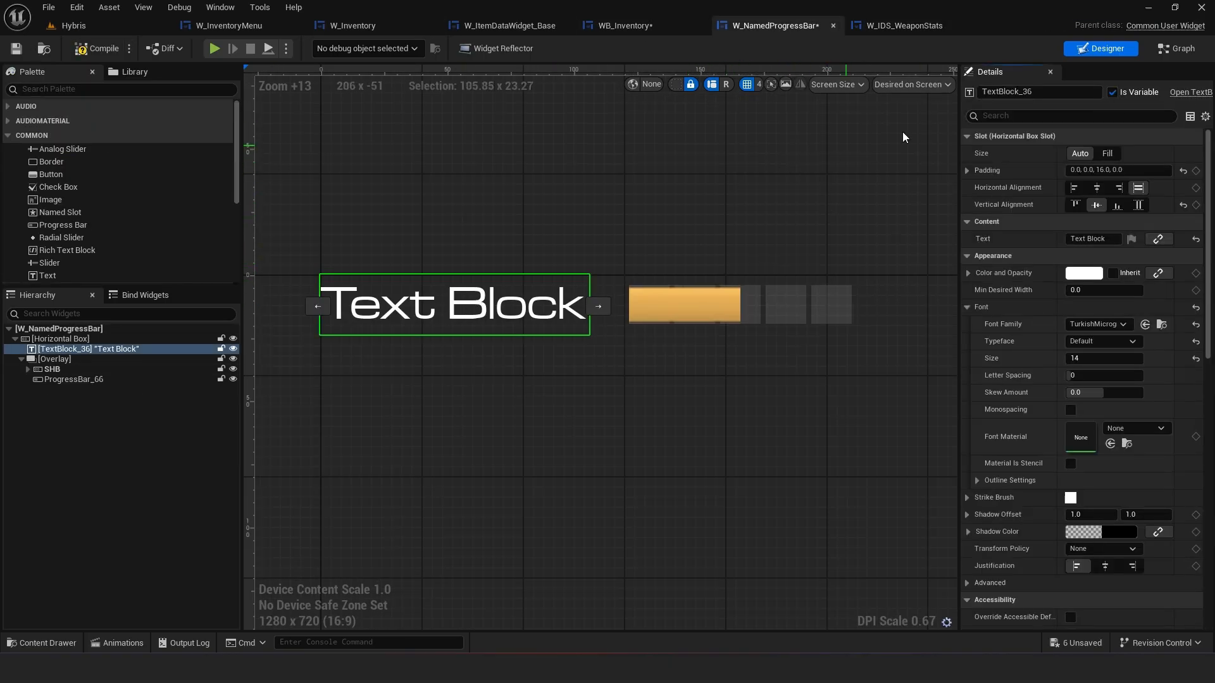
pyautogui.write('TextBox')
pyautogui.press('Return')
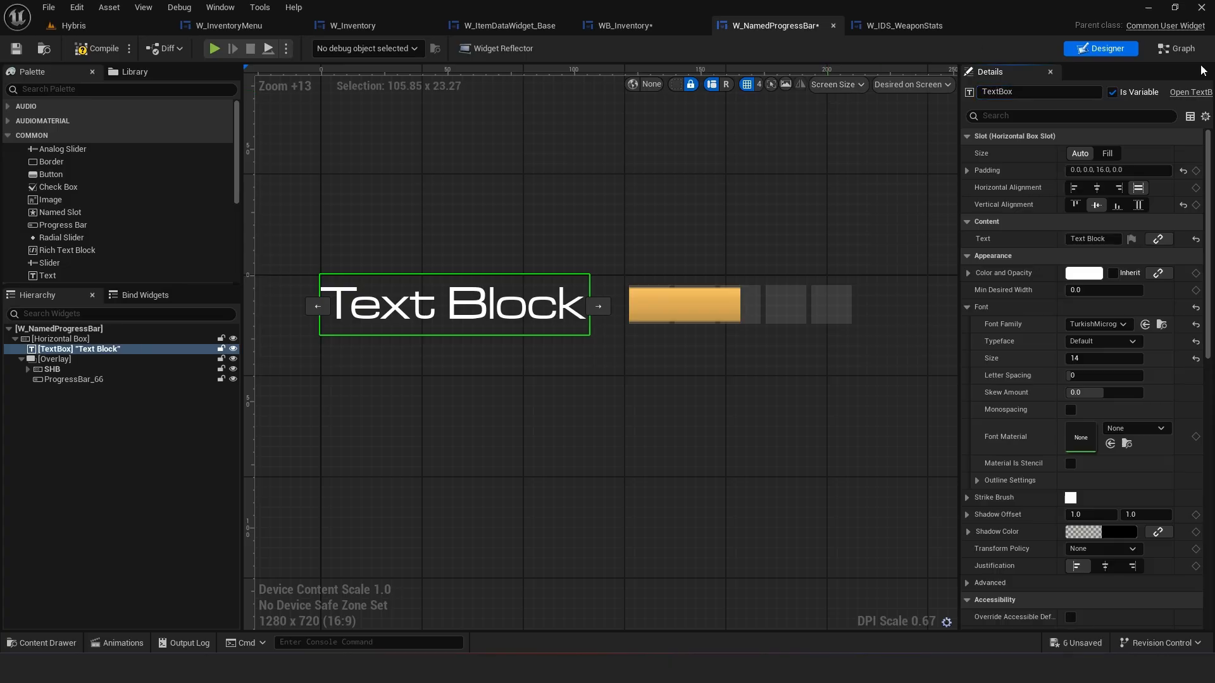
# In the event graph, add a TextBox getter and a SetText (Text) node from it
pyautogui.click(1179, 50)
pyautogui.moveTo(521, 216); pyautogui.dragTo(438, 236, button='right')
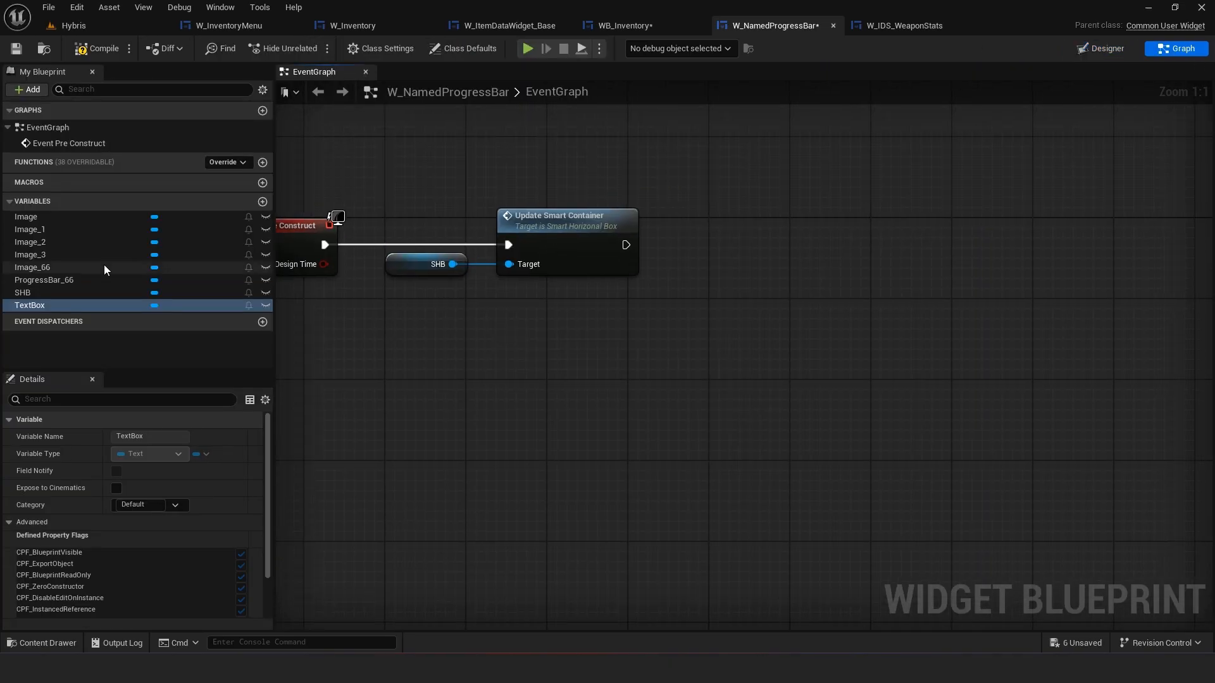
pyautogui.keyDown('ctrl'); pyautogui.moveTo(66, 306); pyautogui.dragTo(468, 352); pyautogui.keyUp('ctrl')
pyautogui.moveTo(606, 253)
pyautogui.mouseDown()
pyautogui.moveTo(453, 213)
pyautogui.moveTo(593, 262)
pyautogui.mouseUp()
pyautogui.moveTo(595, 308); pyautogui.dragTo(450, 264)
pyautogui.moveTo(546, 255); pyautogui.dragTo(932, 247)
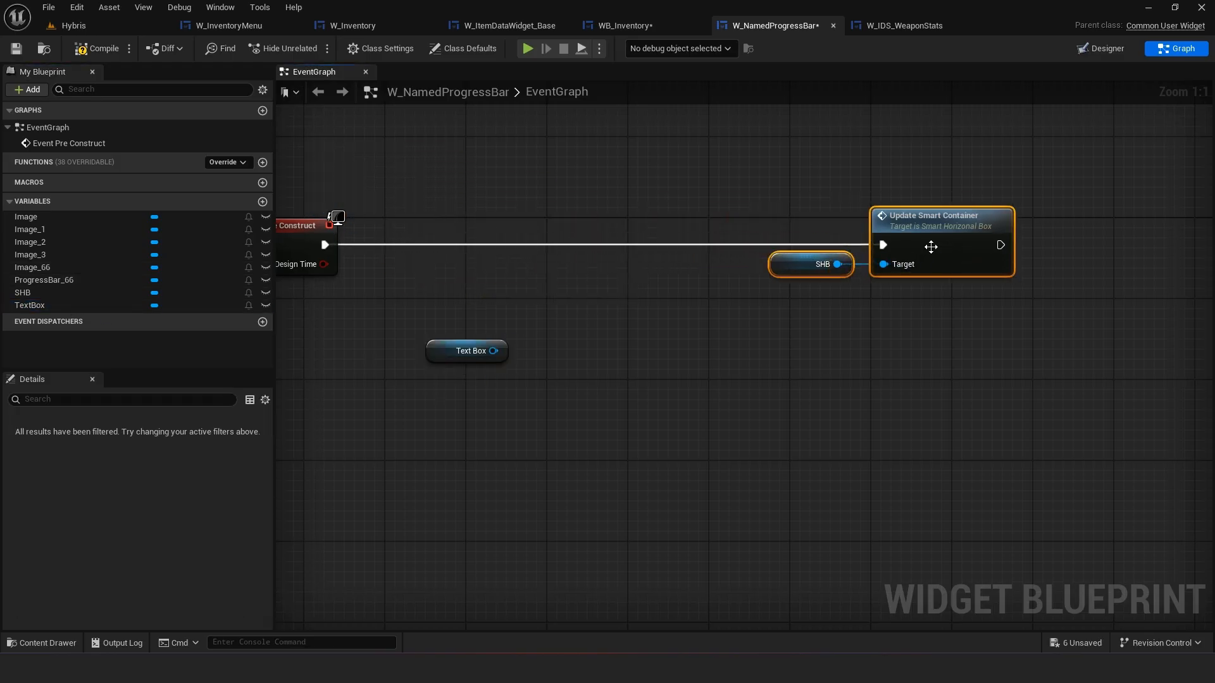
pyautogui.moveTo(493, 351); pyautogui.dragTo(550, 355)
pyautogui.write('set text')
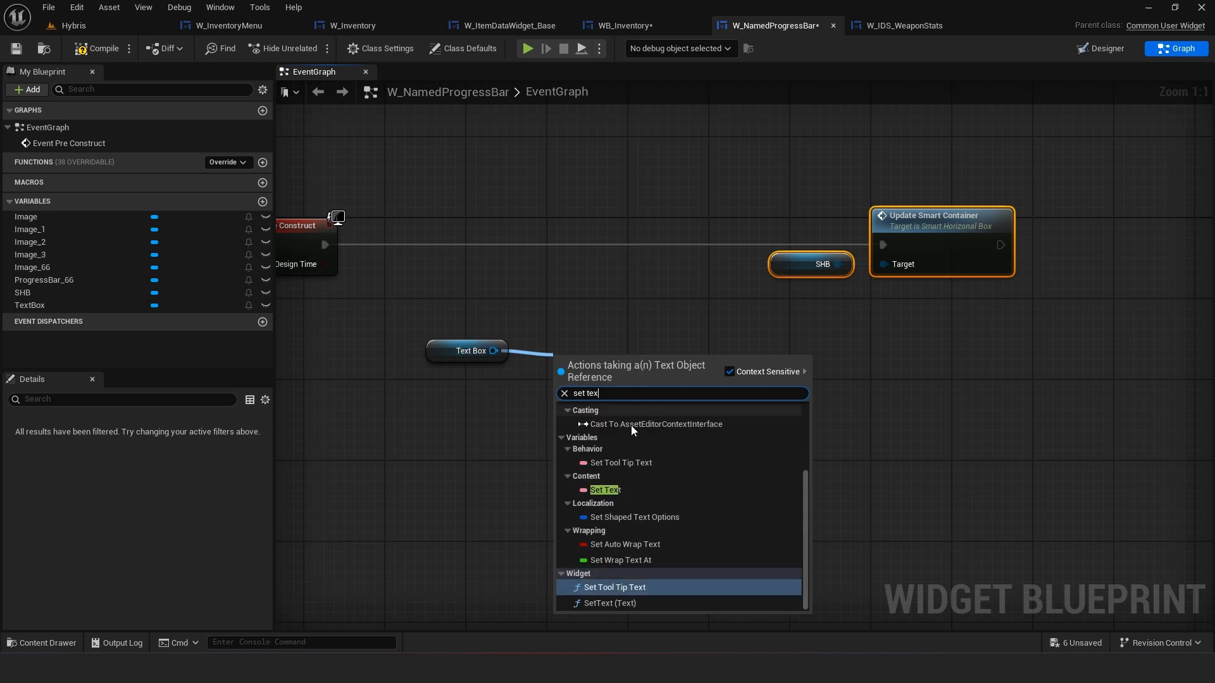
pyautogui.click(606, 604)
# Wire SetText between Event Pre Construct and Update Smart Container, with TextBox as its target
pyautogui.moveTo(614, 479); pyautogui.dragTo(481, 359)
pyautogui.press('q')
pyautogui.moveTo(619, 391)
pyautogui.mouseDown()
pyautogui.moveTo(627, 371)
pyautogui.moveTo(603, 377)
pyautogui.mouseUp()
pyautogui.click(633, 376)
pyautogui.moveTo(617, 424); pyautogui.dragTo(487, 375)
pyautogui.moveTo(565, 376); pyautogui.dragTo(620, 477, button='right')
pyautogui.moveTo(621, 477); pyautogui.dragTo(621, 396)
pyautogui.moveTo(386, 345); pyautogui.dragTo(585, 387)
pyautogui.click(642, 435)
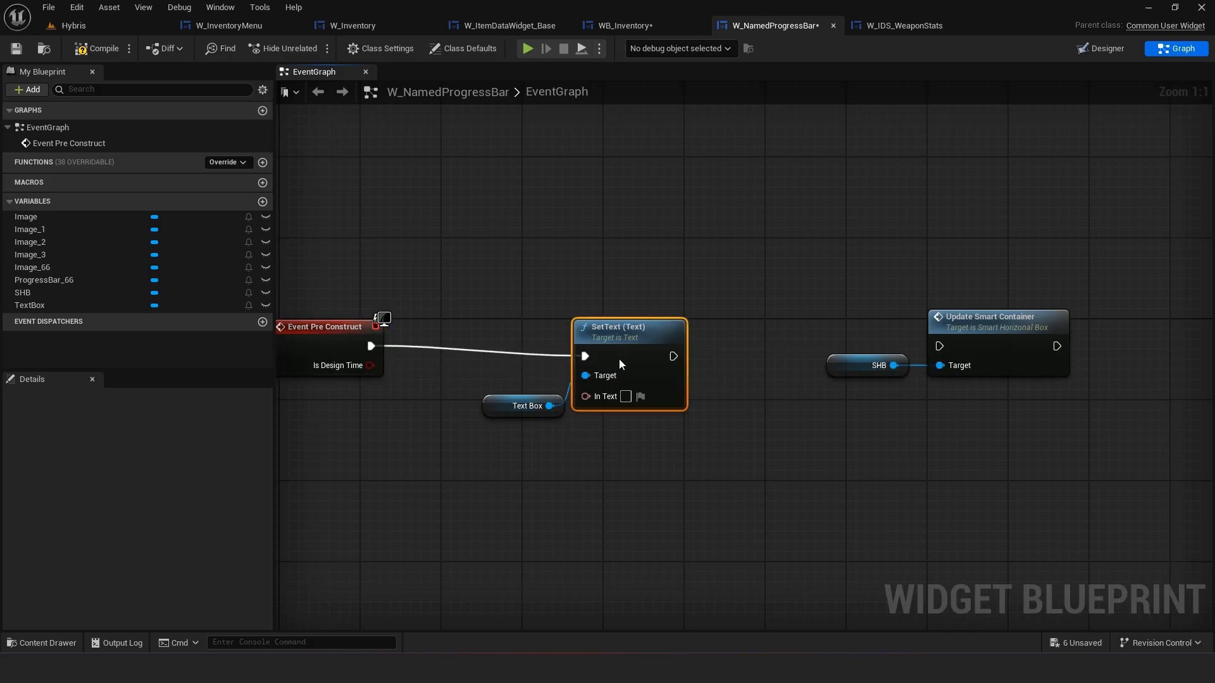
pyautogui.moveTo(646, 442); pyautogui.dragTo(539, 390)
pyautogui.moveTo(651, 395); pyautogui.dragTo(939, 347)
pyautogui.moveTo(981, 405); pyautogui.dragTo(887, 367)
pyautogui.moveTo(982, 349); pyautogui.dragTo(860, 347)
pyautogui.moveTo(679, 475); pyautogui.dragTo(798, 438, button='right')
pyautogui.click(798, 438)
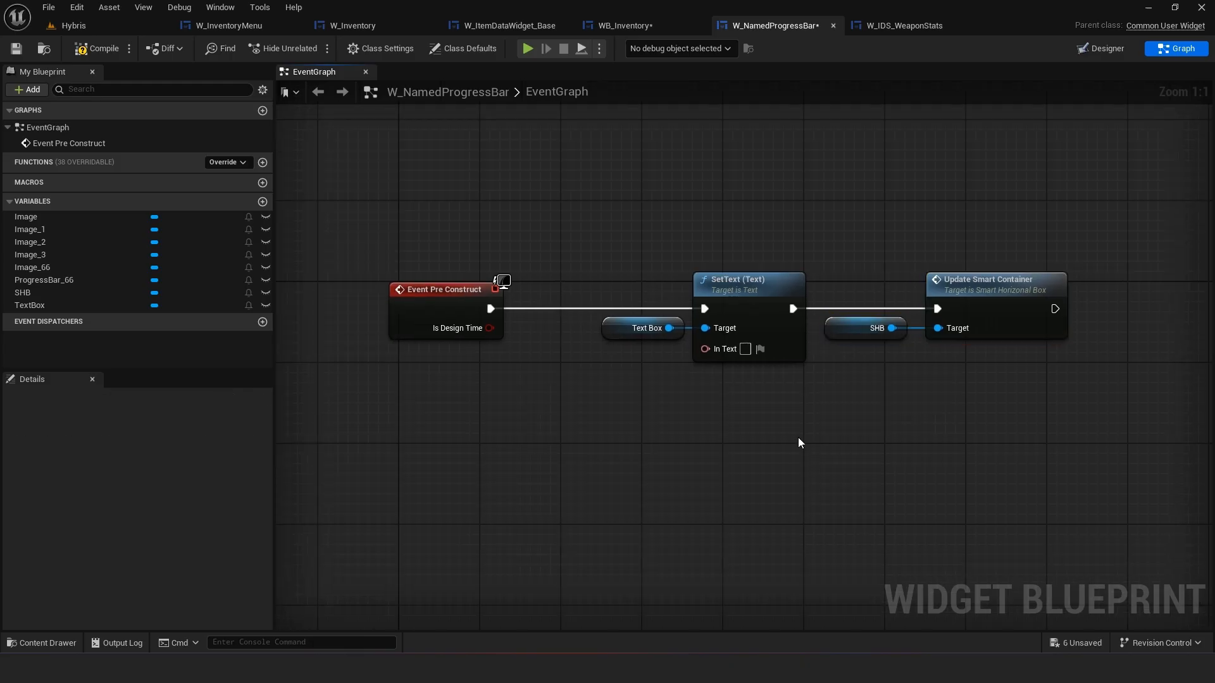
# Promote SetText's In Text pin to an instance-editable variable named Text
pyautogui.moveTo(702, 350); pyautogui.dragTo(618, 373)
pyautogui.click(648, 411)
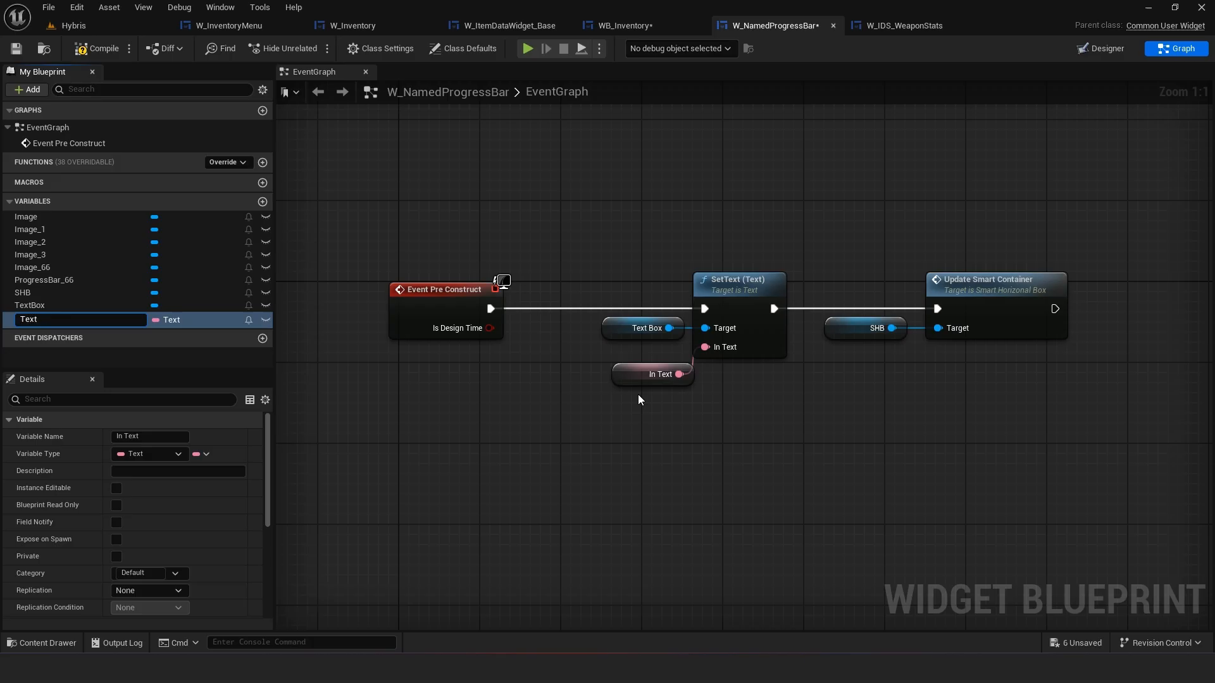
pyautogui.click(116, 488)
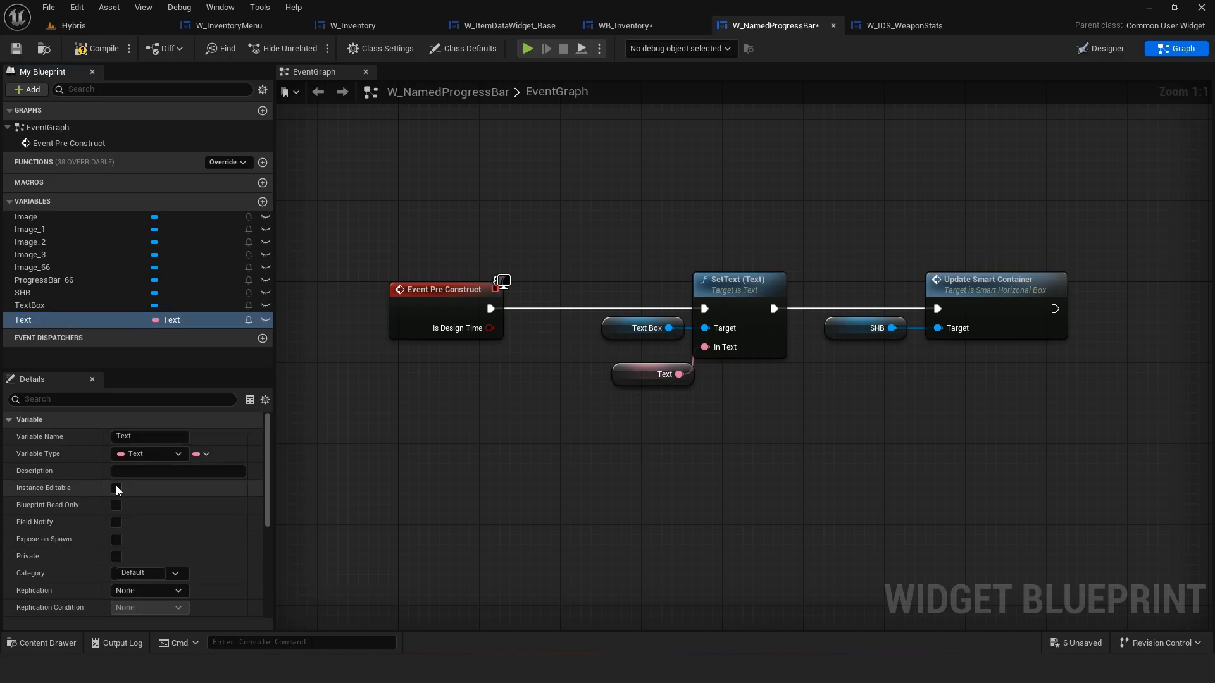
# Straighten the connected nodes and save W_NamedProgressBar
pyautogui.moveTo(623, 386); pyautogui.dragTo(612, 359)
pyautogui.moveTo(723, 401); pyautogui.dragTo(661, 324)
pyautogui.press('q')
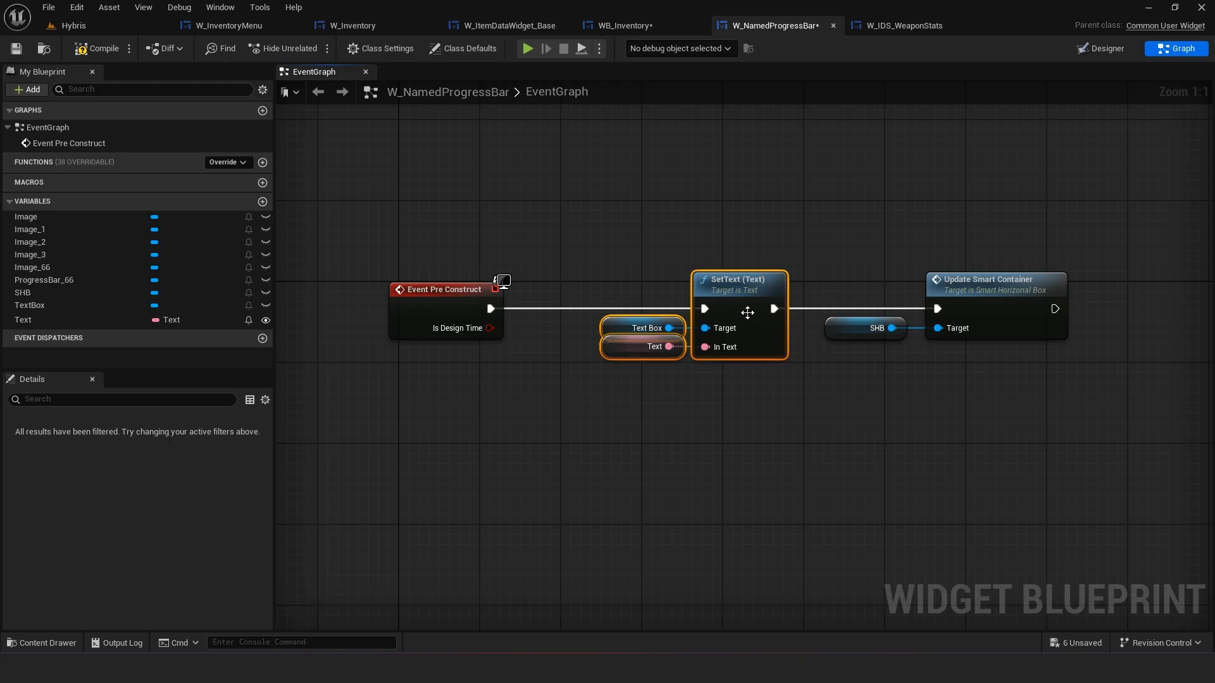
pyautogui.click(673, 253)
pyautogui.hotkey('ctrl', 's')
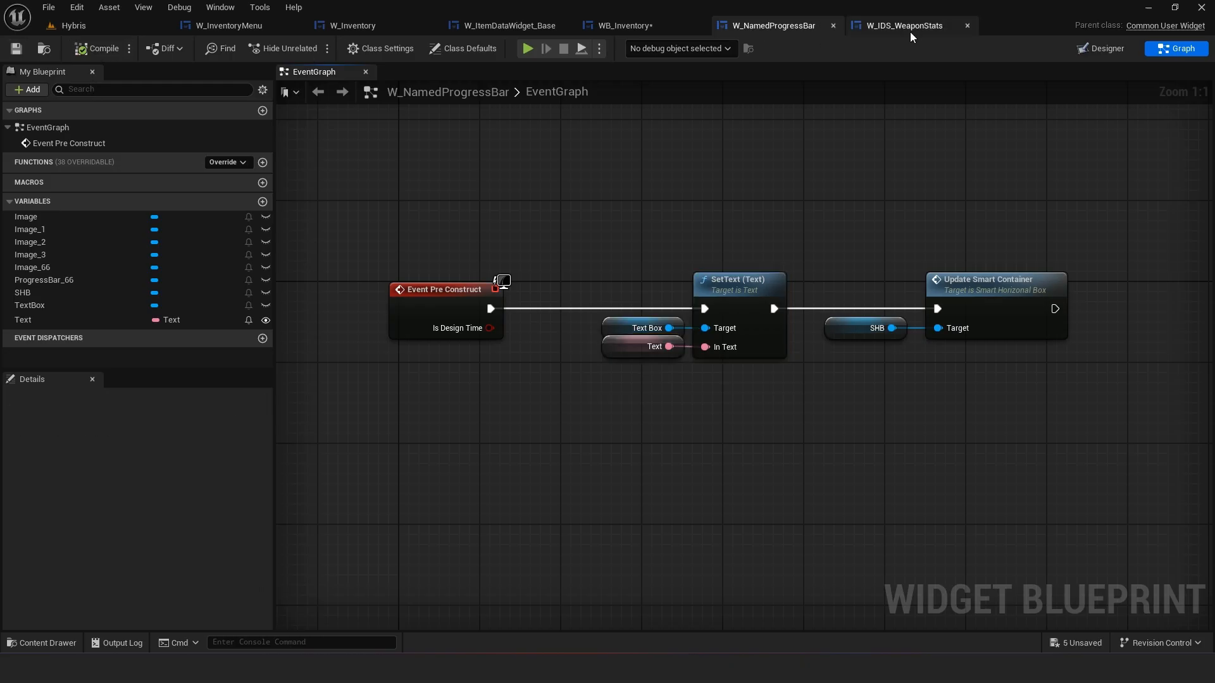
# Set the Text variable's default value to [Enter Name]
pyautogui.click(645, 345)
pyautogui.scroll(-2, 145, 551)
pyautogui.click(141, 609)
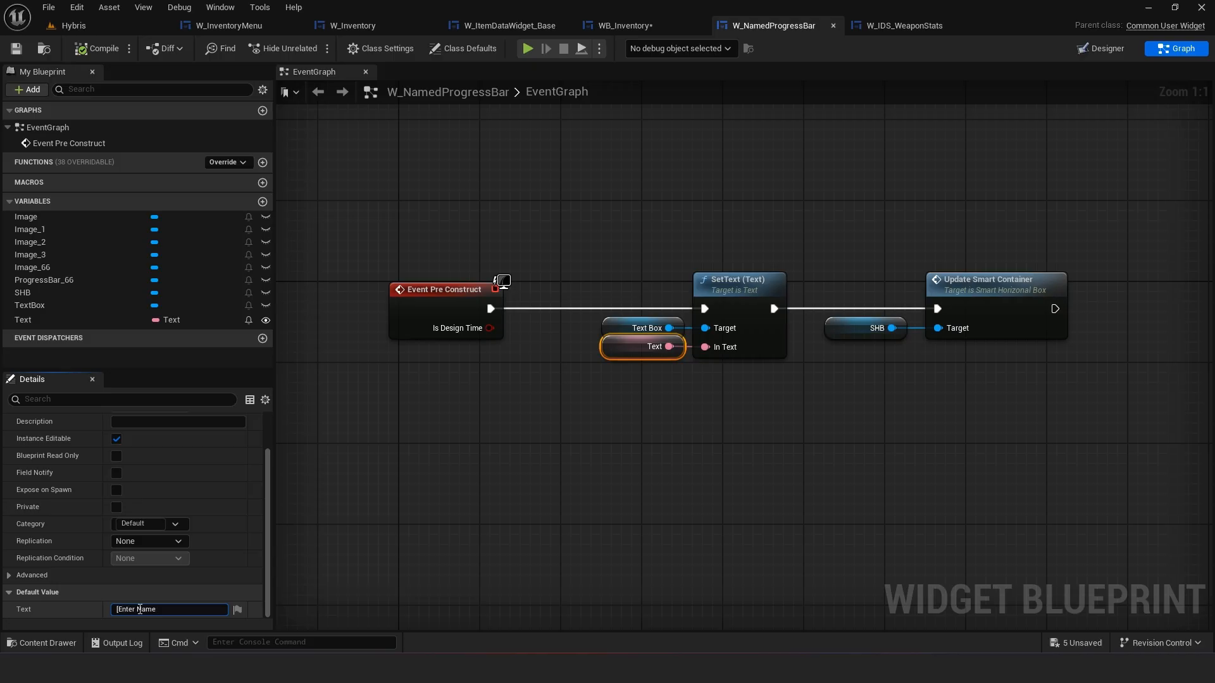
pyautogui.press('Return')
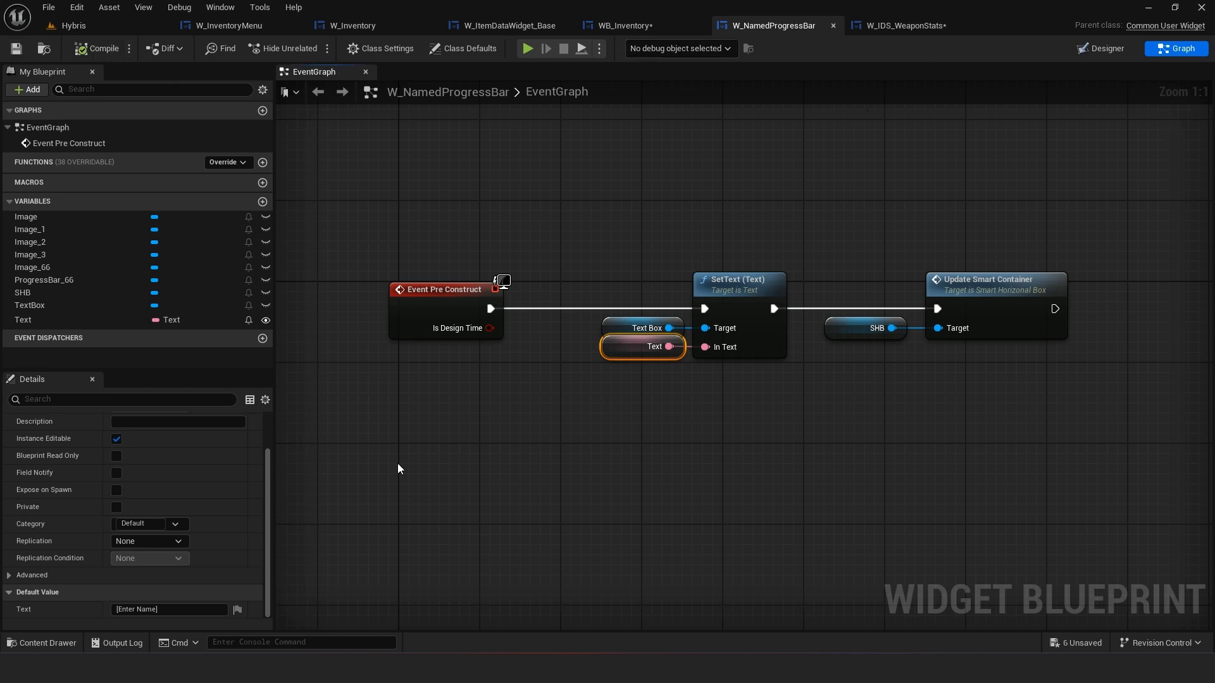
# In W_IDS_WeaponStats, set the first named progress bar's text to Damage, comparing against WB_Inventory
pyautogui.click(906, 25)
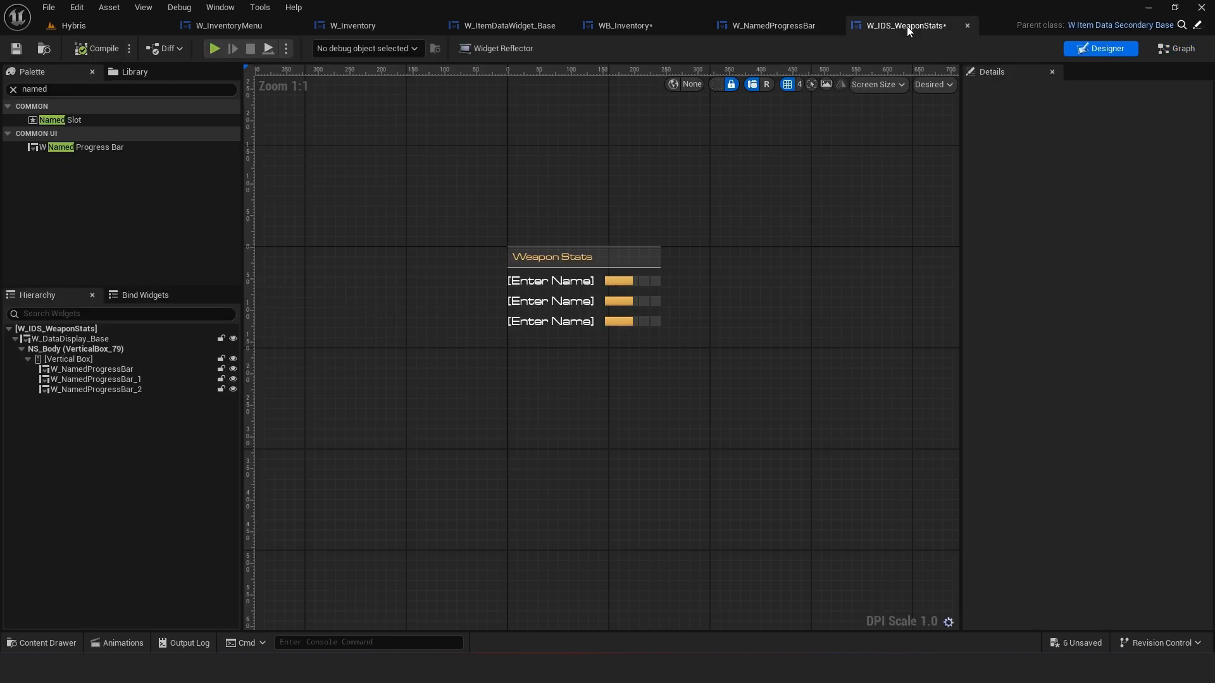
pyautogui.click(565, 286)
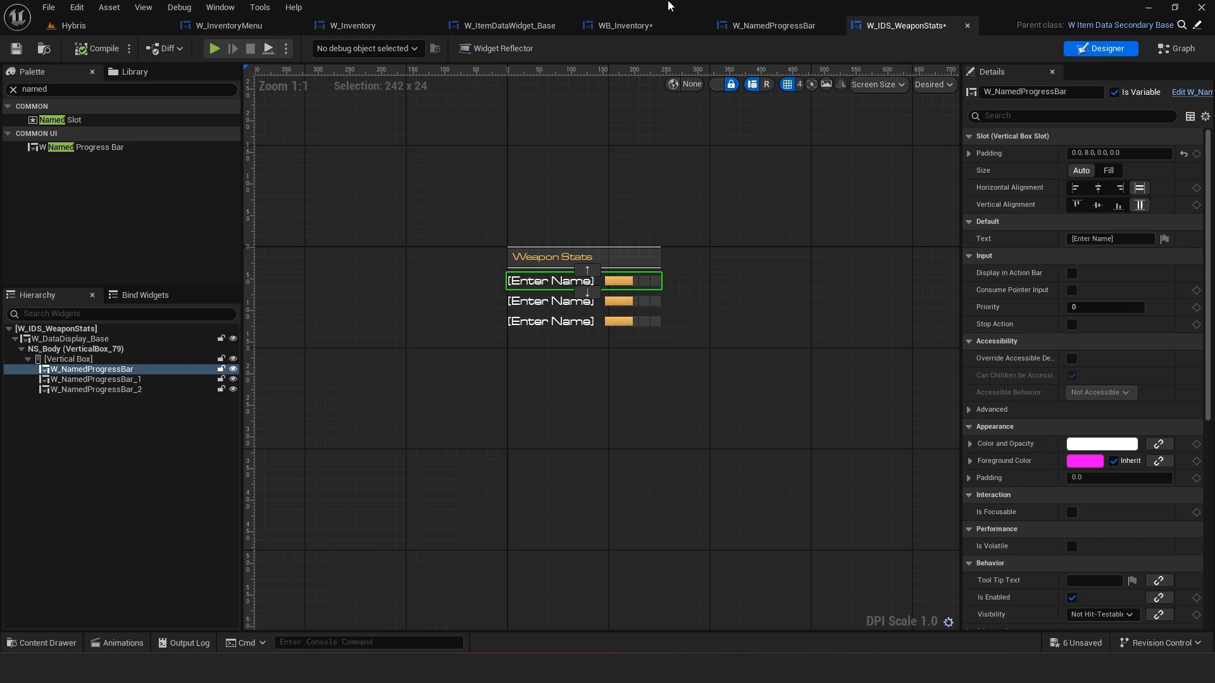
pyautogui.click(645, 301)
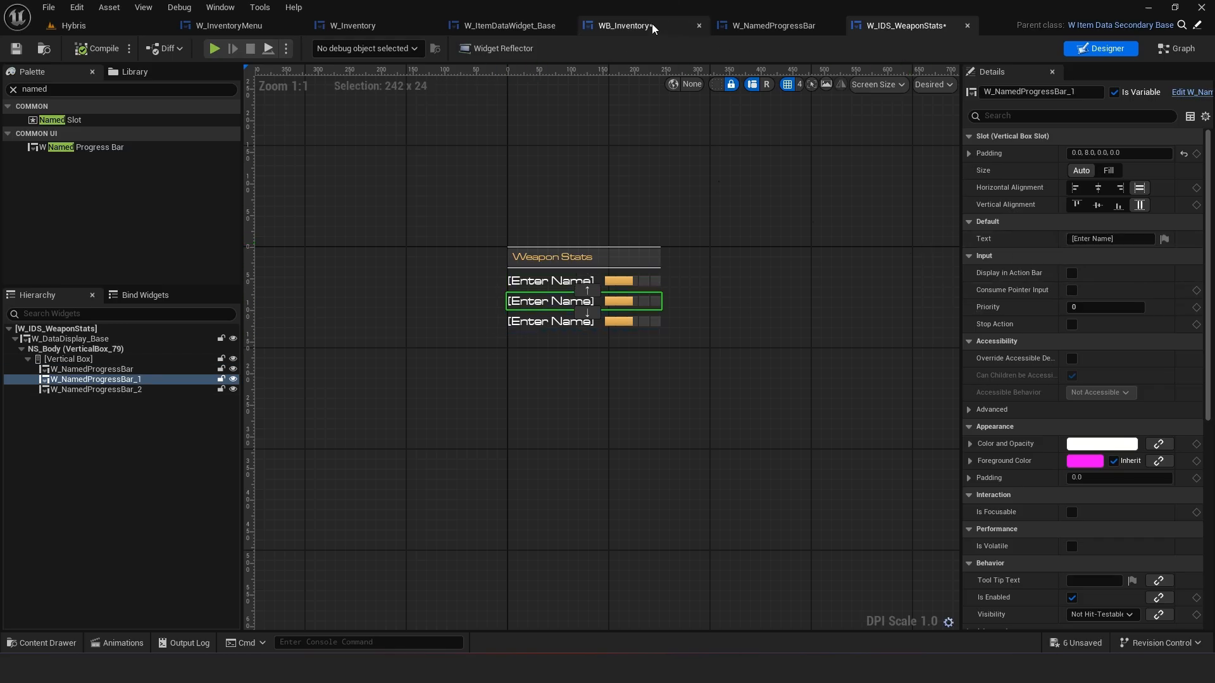
pyautogui.click(616, 26)
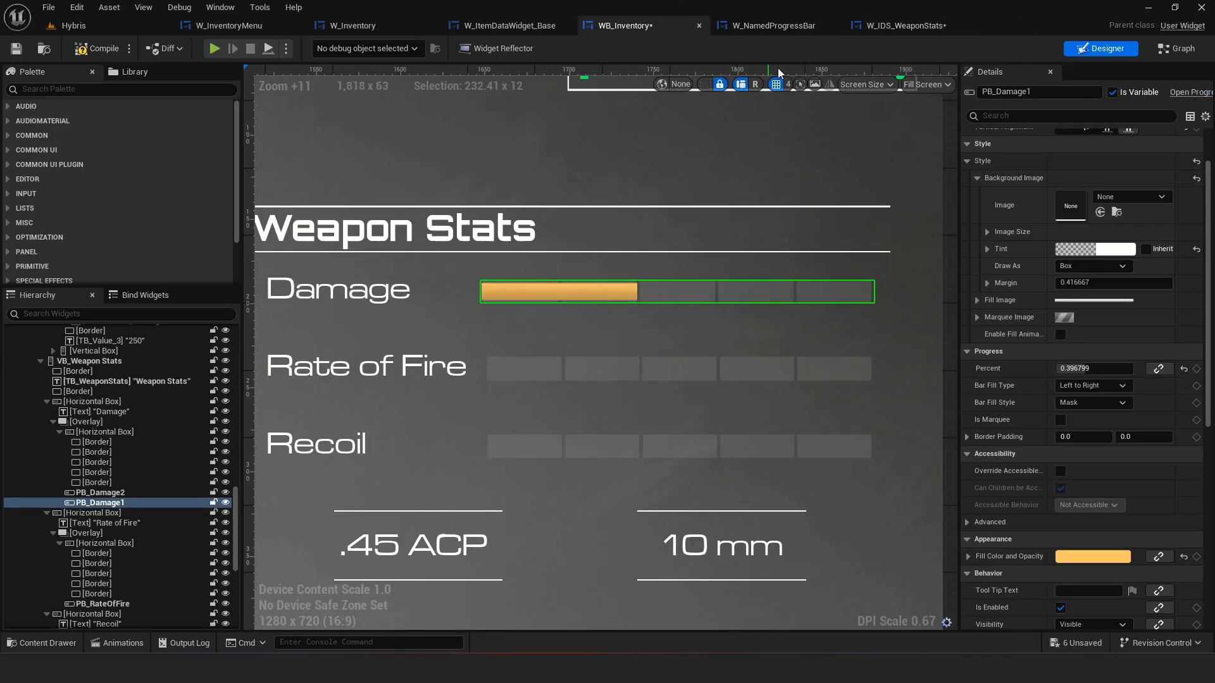
pyautogui.click(902, 25)
pyautogui.click(556, 282)
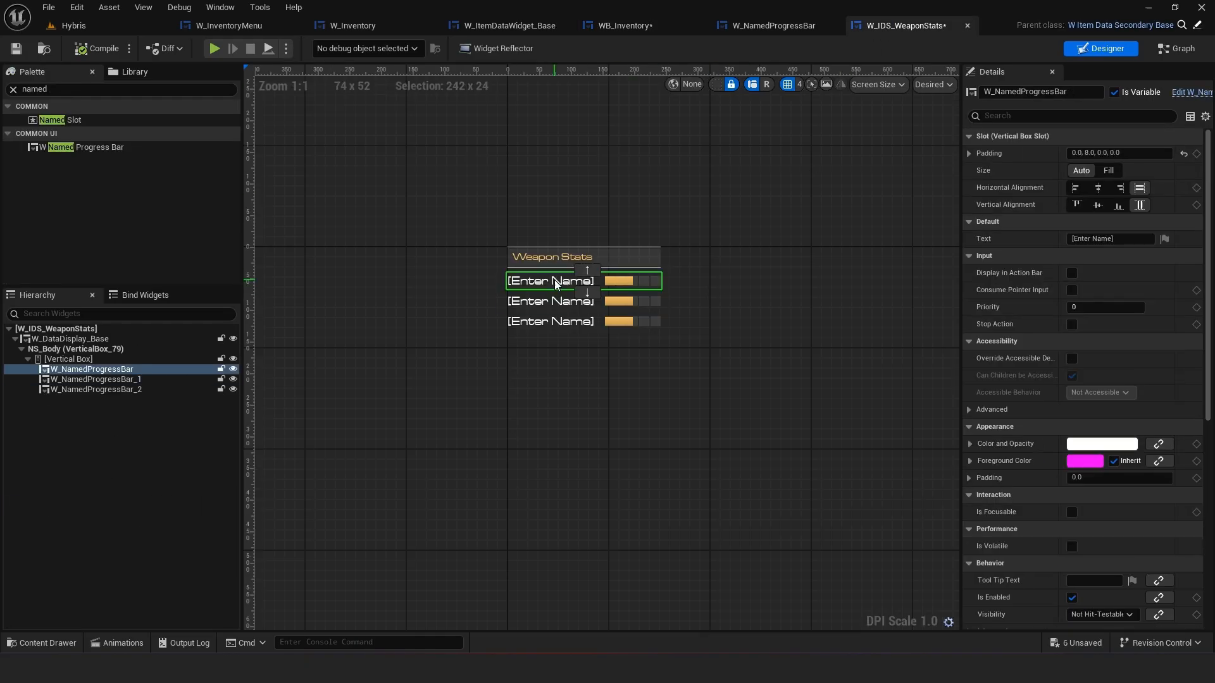
pyautogui.moveTo(1117, 241); pyautogui.dragTo(825, 245)
pyautogui.write('Dama')
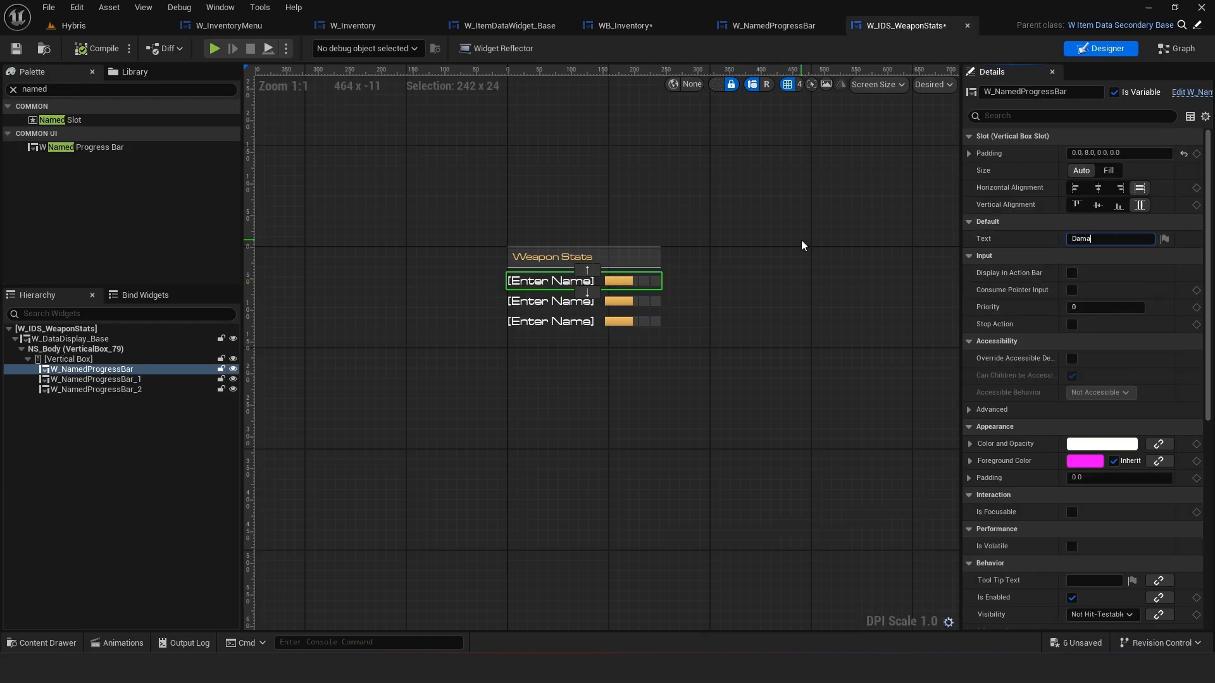
pyautogui.write('ge')
pyautogui.press('Return')
# Set the second and third named progress bars' text to Rate of Fire and Recoil
pyautogui.click(538, 301)
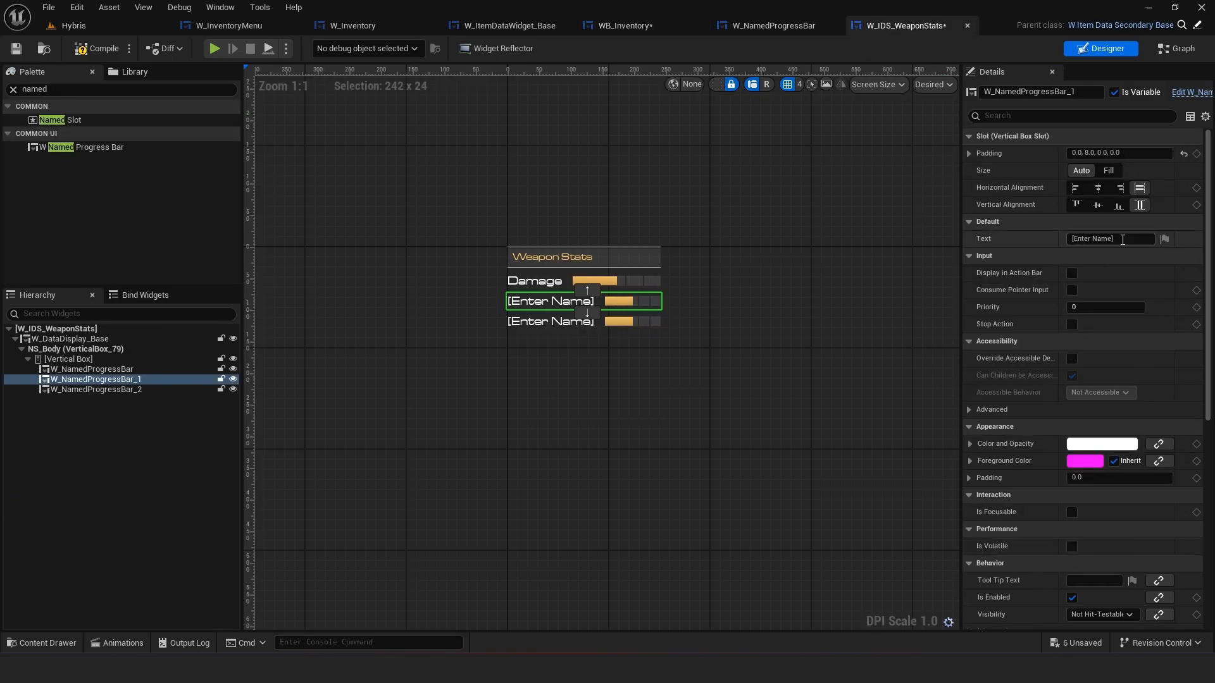
pyautogui.moveTo(1122, 240); pyautogui.dragTo(923, 240)
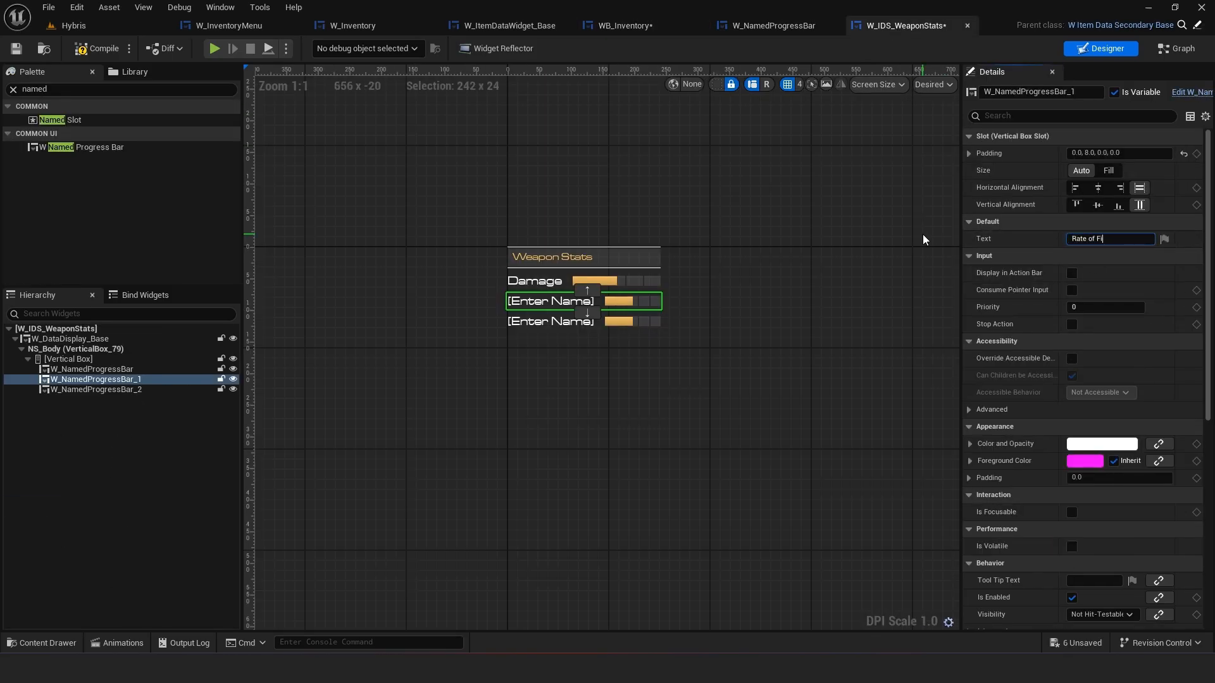
pyautogui.click(554, 321)
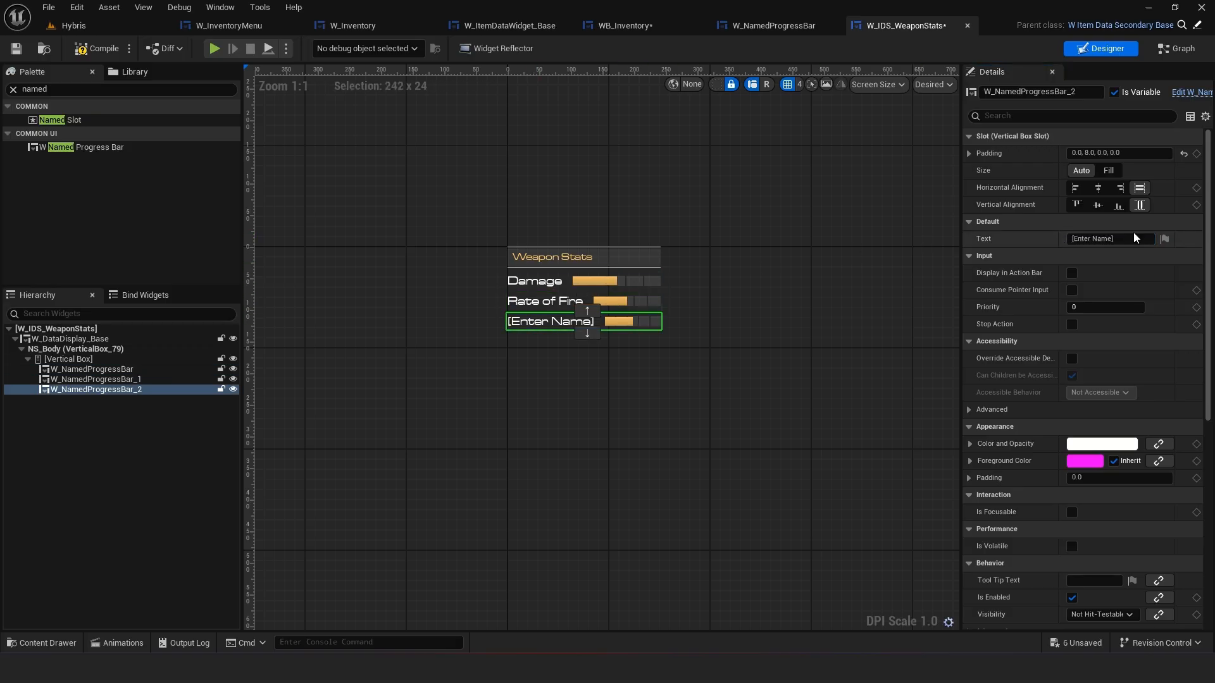
pyautogui.write('Recoil')
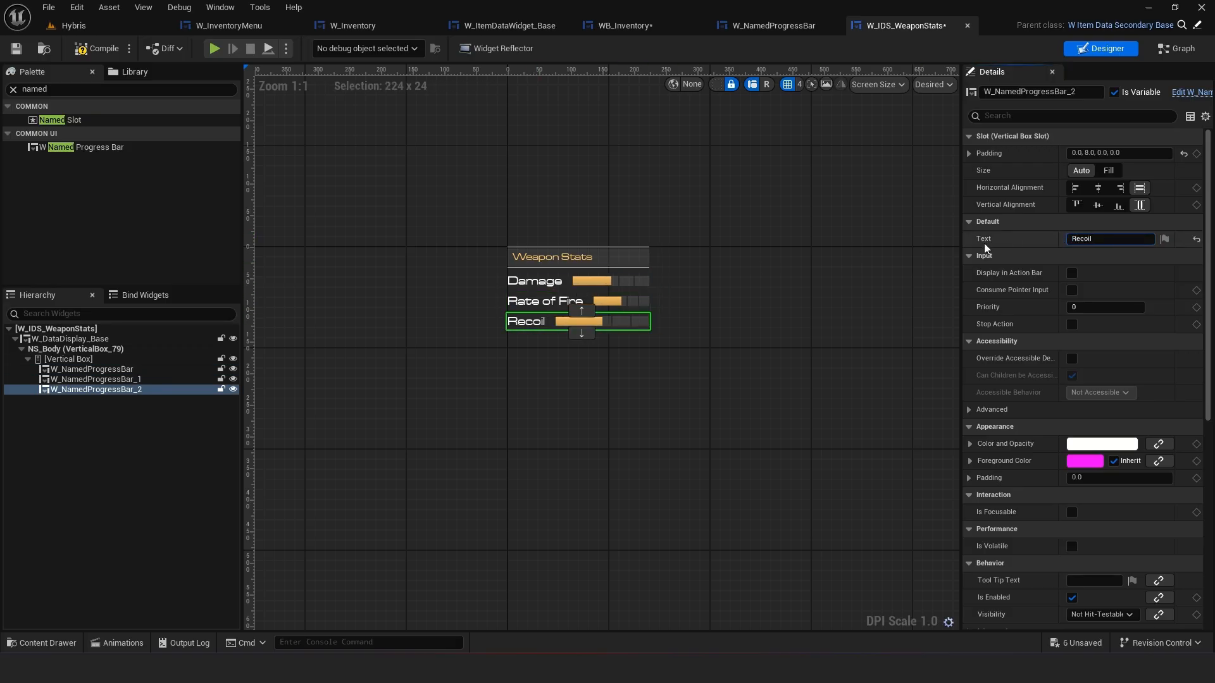
pyautogui.click(623, 387)
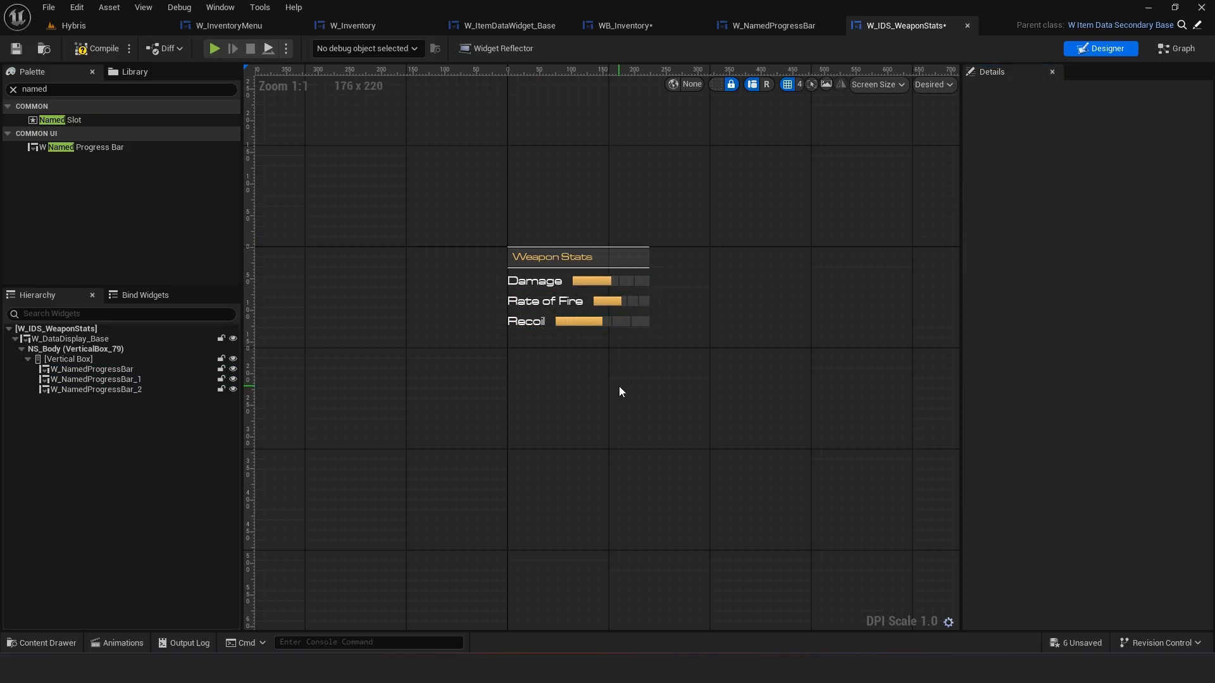
# Compare the labels with WB_Inventory and save W_IDS_WeaponStats
pyautogui.click(609, 23)
pyautogui.click(899, 25)
pyautogui.scroll(2, 651, 260)
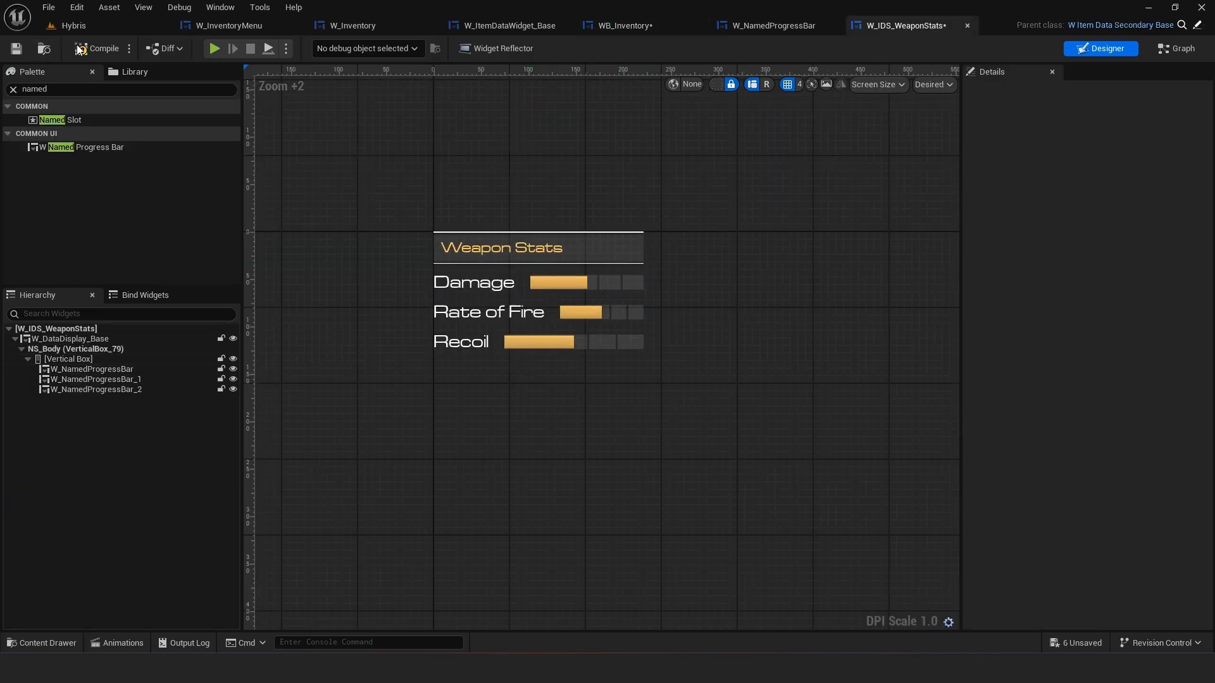
pyautogui.click(14, 51)
# In W_NamedProgressBar's designer, set the TextBox slot size to Fill
pyautogui.click(779, 26)
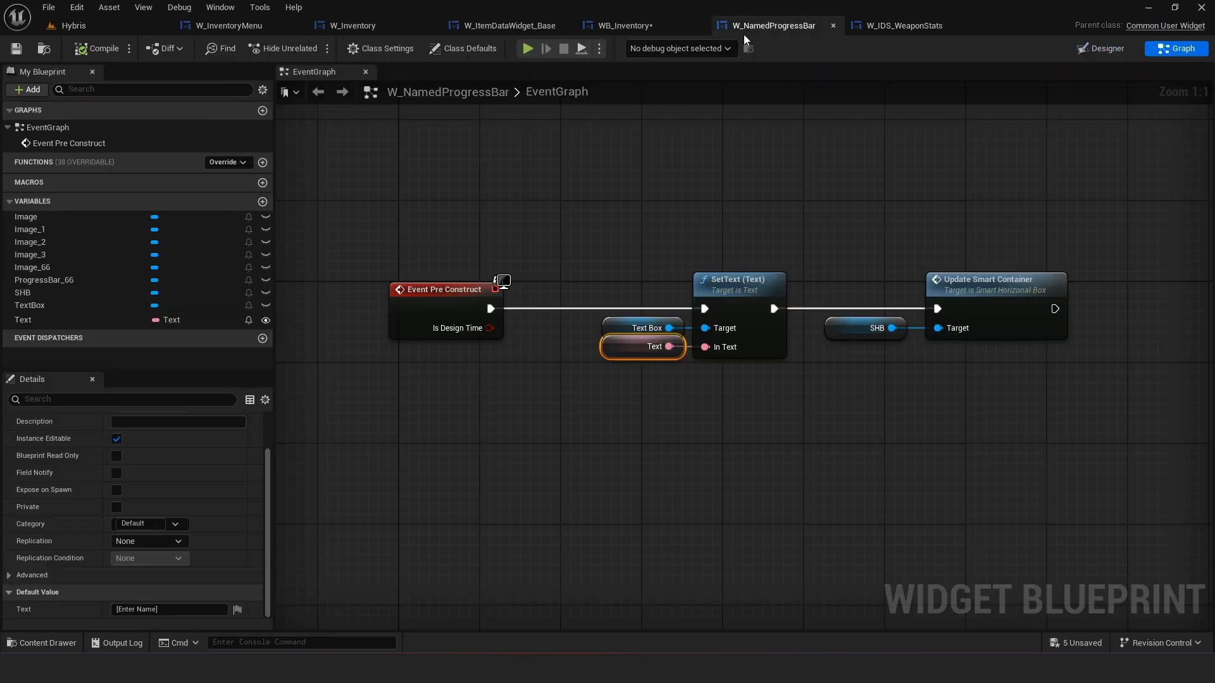
pyautogui.click(1104, 48)
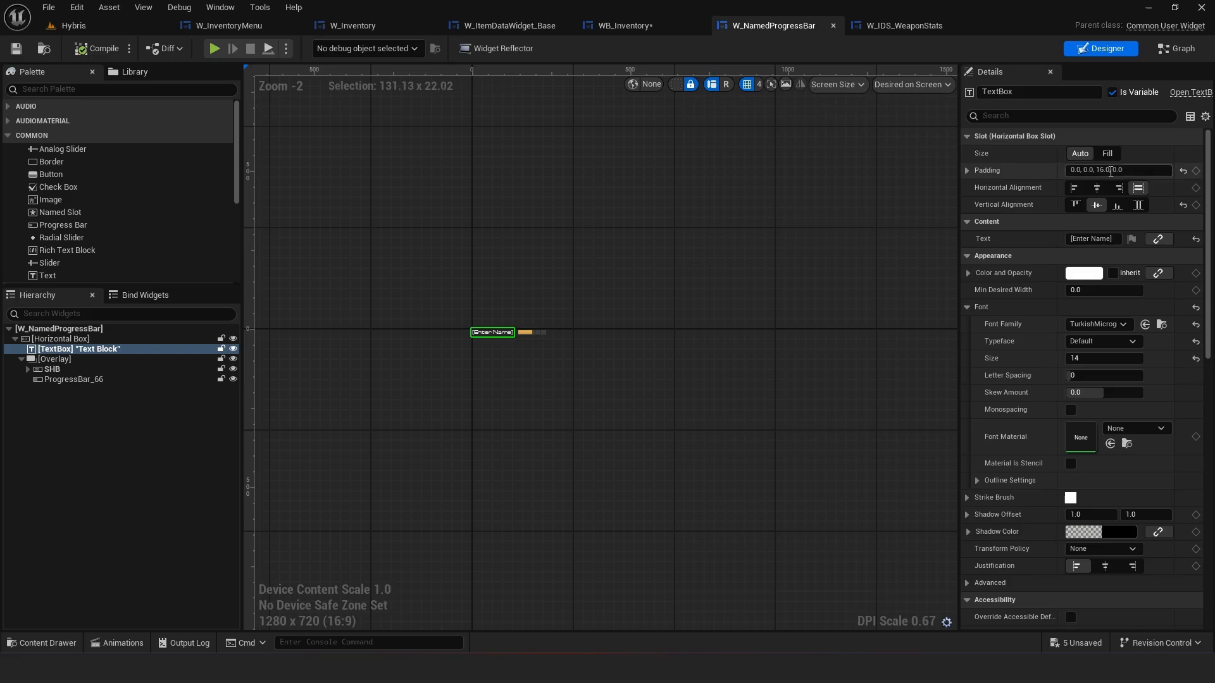
pyautogui.scroll(8, 436, 335)
pyautogui.click(623, 380)
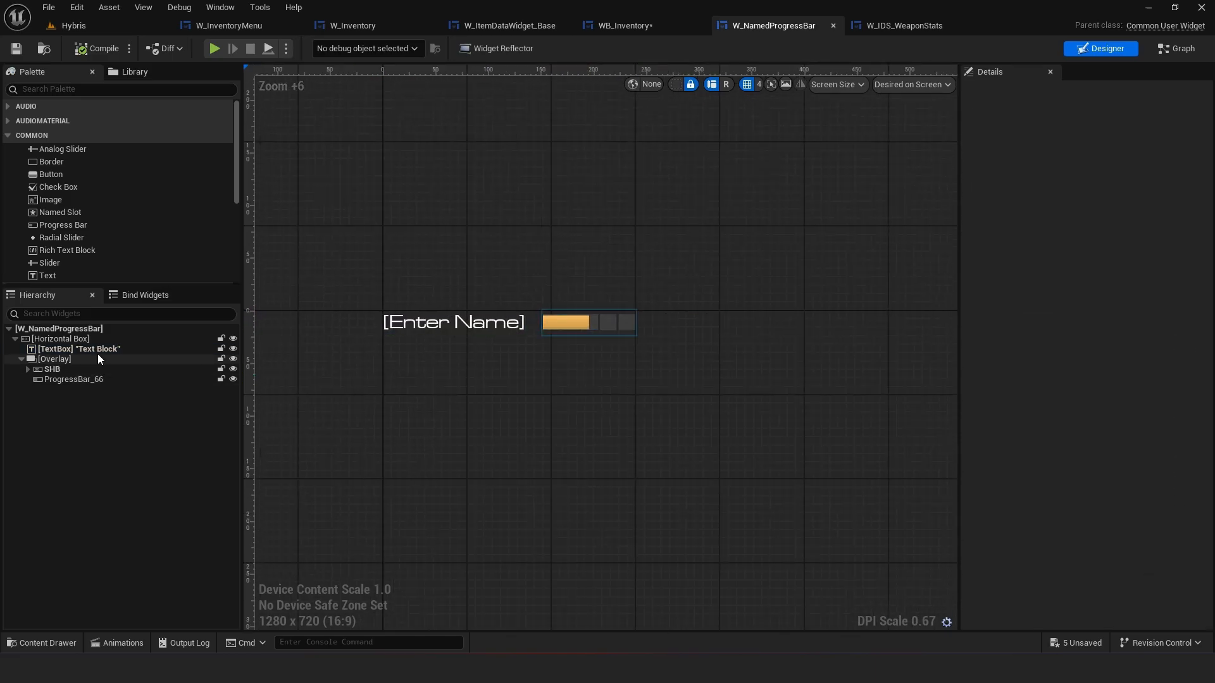
pyautogui.click(21, 359)
pyautogui.click(66, 349)
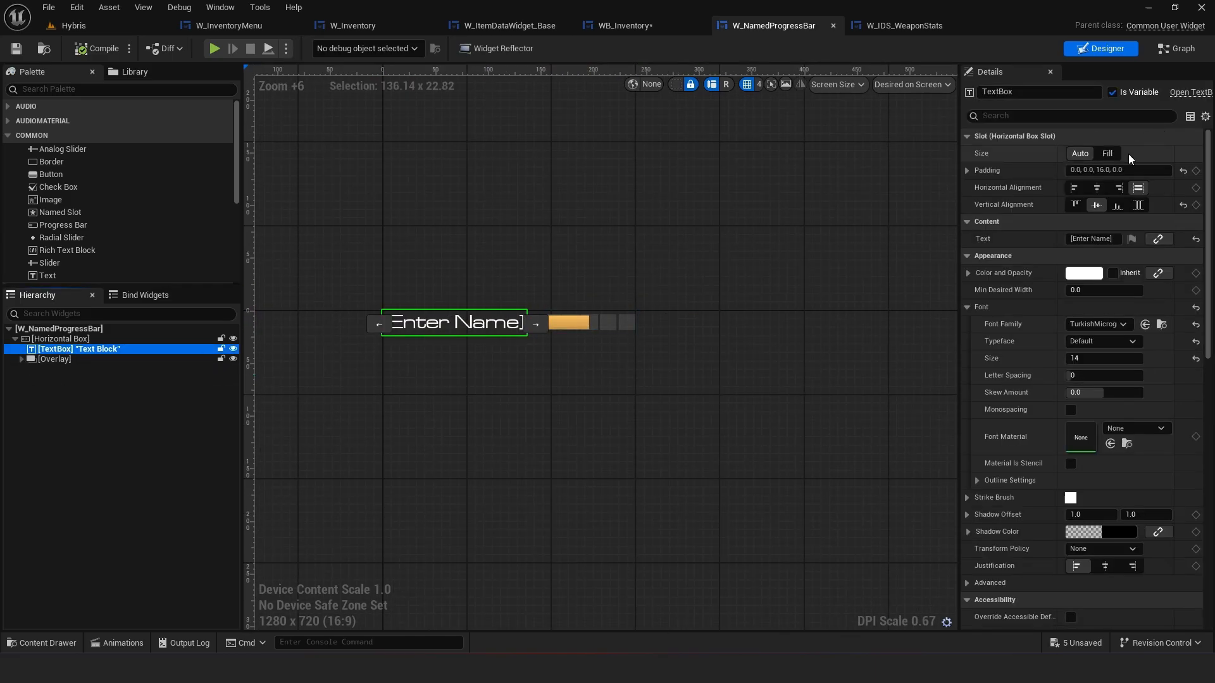
pyautogui.click(1108, 154)
# Set the Overlay slot size to Auto so the bar keeps its width beside the text
pyautogui.moveTo(719, 317); pyautogui.dragTo(717, 303, button='right')
pyautogui.click(640, 335)
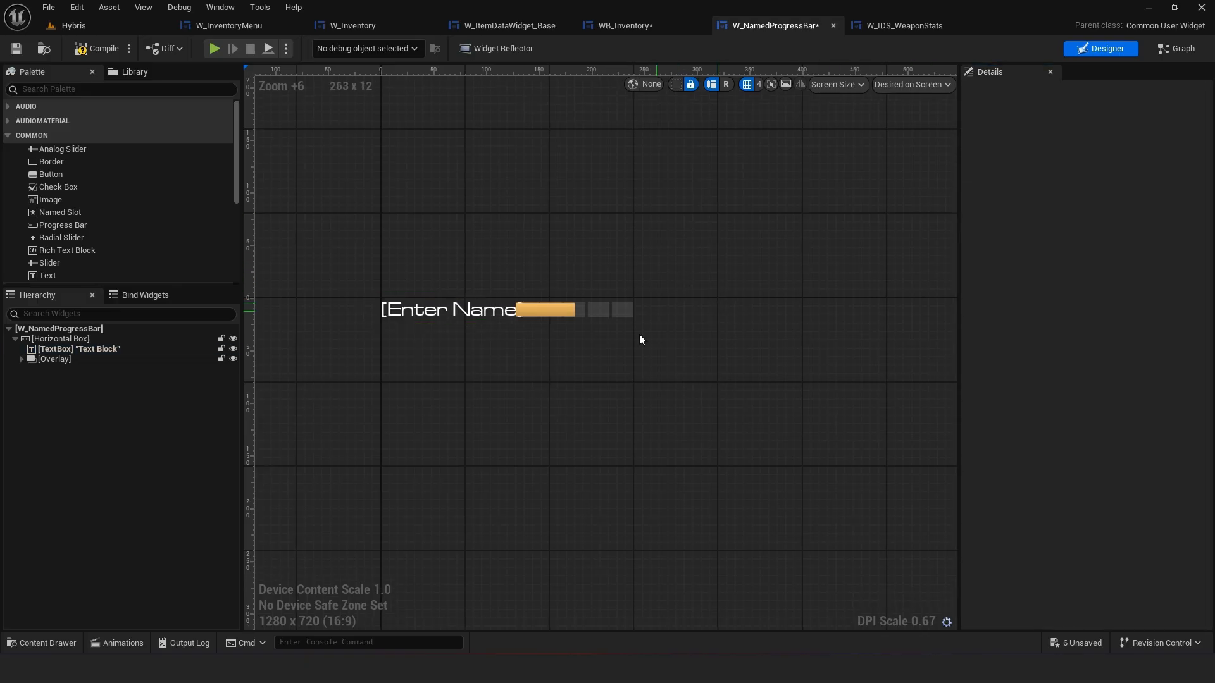
pyautogui.click(472, 316)
pyautogui.moveTo(658, 355); pyautogui.dragTo(616, 355, button='right')
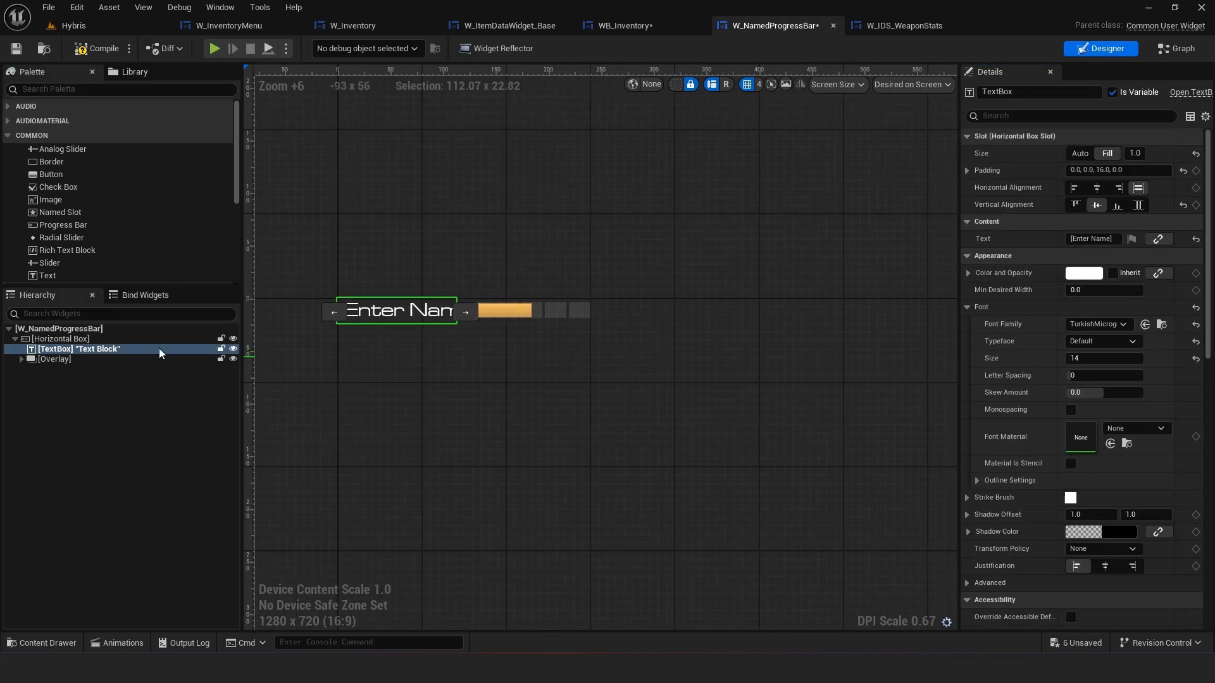
pyautogui.click(82, 359)
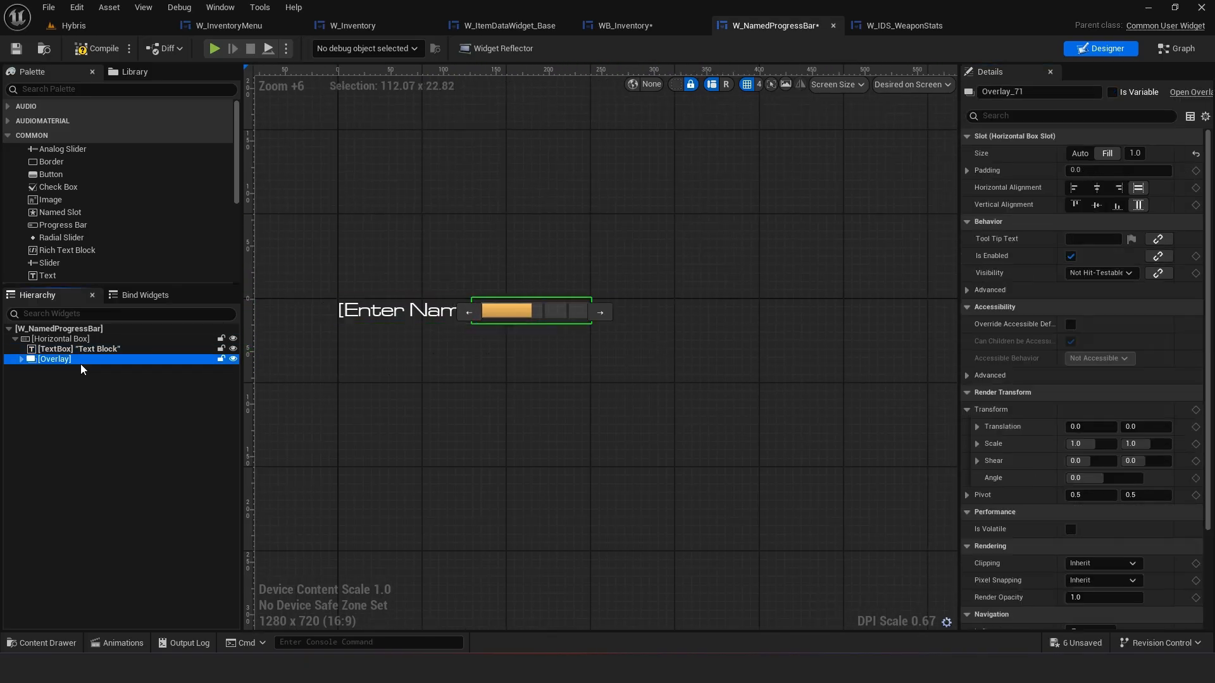
pyautogui.click(1081, 156)
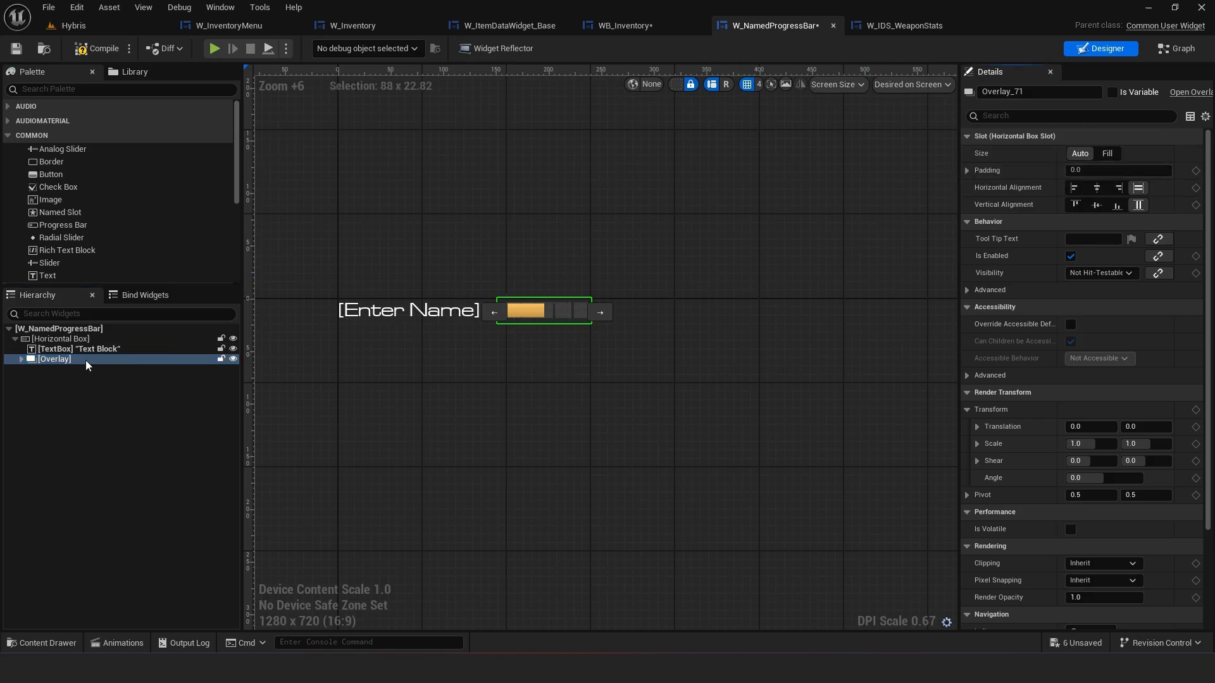
# Set the Overlay slot size to Fill, adjust the TextBox slot, and save W_NamedProgressBar
pyautogui.click(1107, 154)
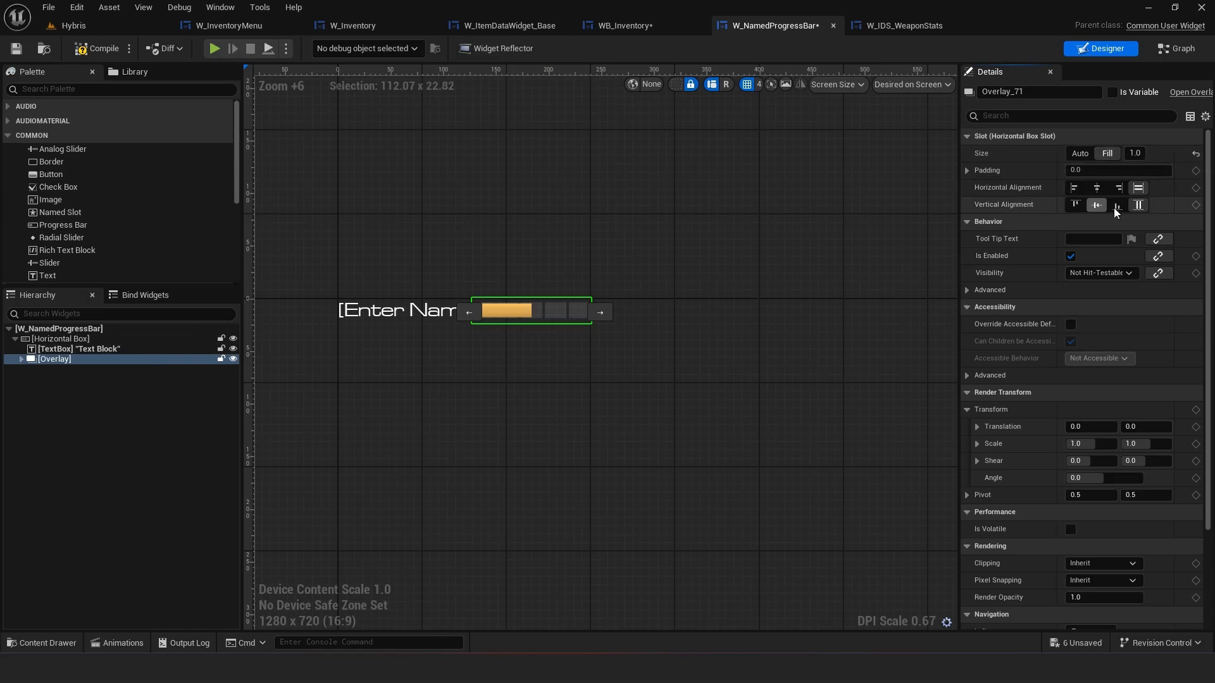
pyautogui.click(391, 312)
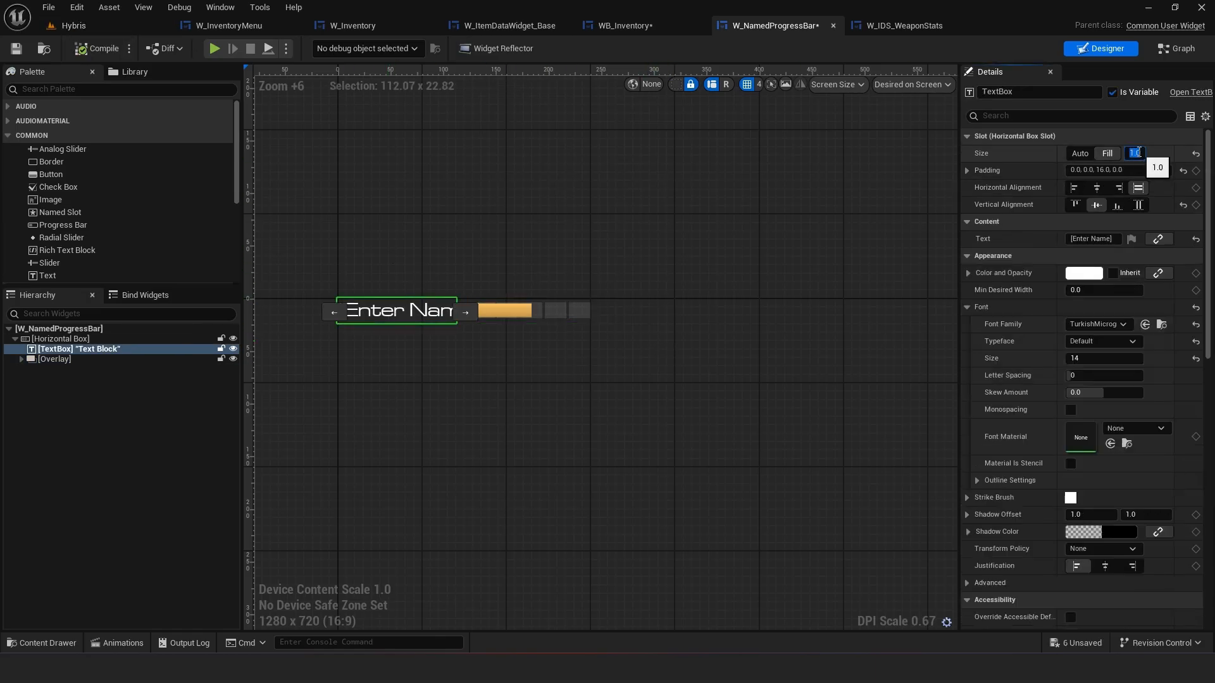
pyautogui.press('Return')
pyautogui.click(701, 354)
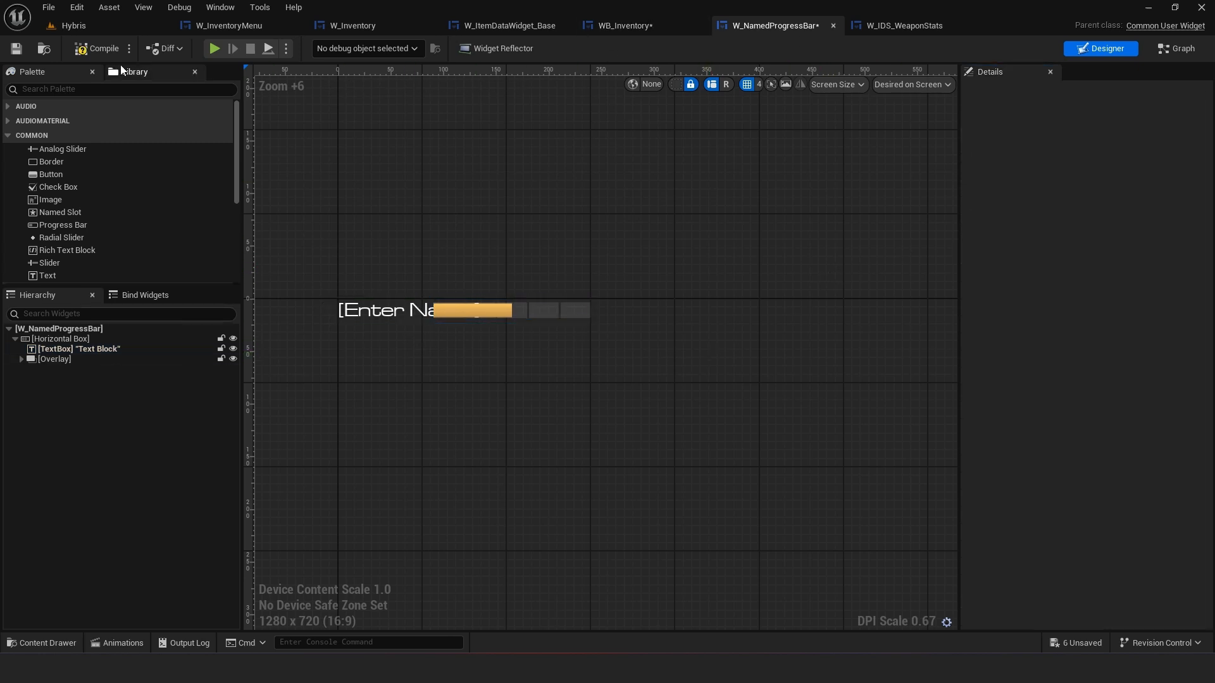
pyautogui.click(21, 56)
# Check the stat bars in W_IDS_WeaponStats, then set the TextBox slot's fill value to 1 in W_NamedProgressBar
pyautogui.click(899, 25)
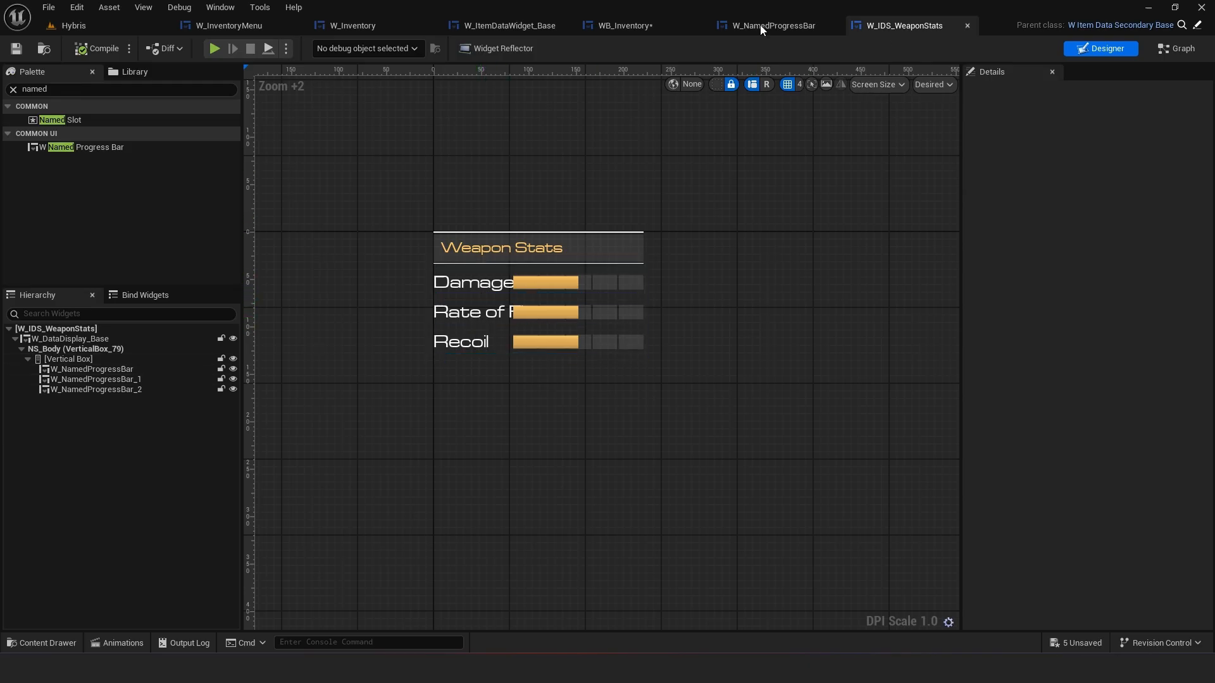
pyautogui.click(791, 25)
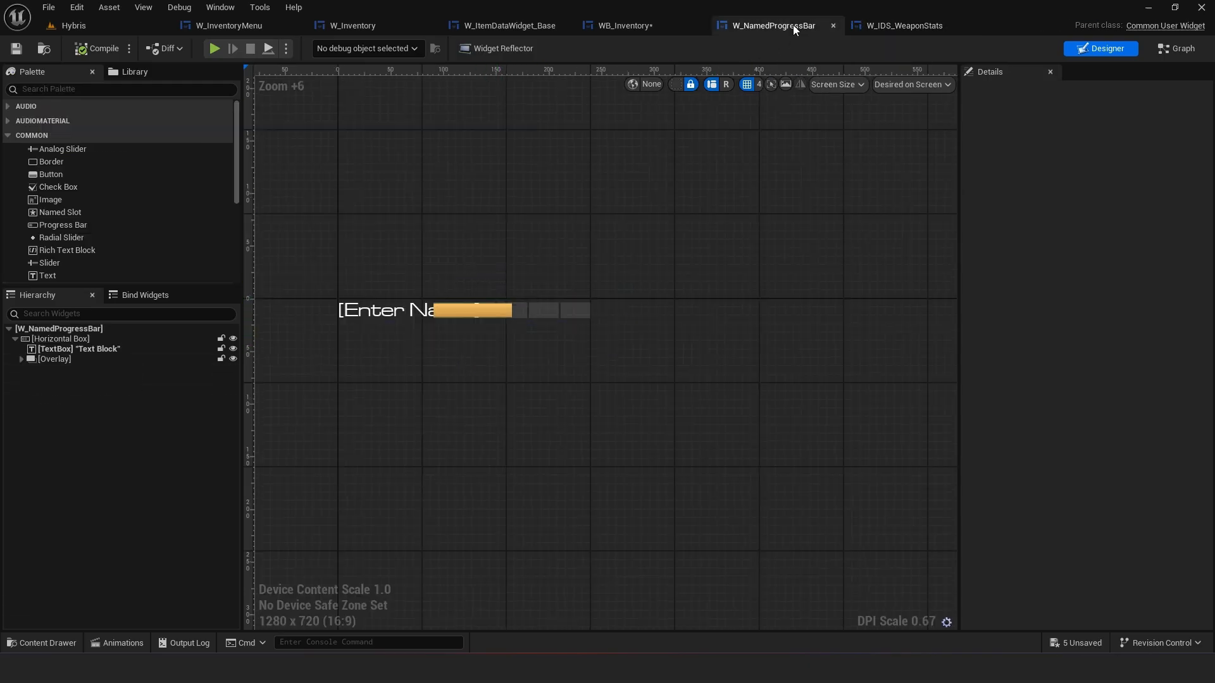
pyautogui.click(383, 311)
pyautogui.click(1135, 153)
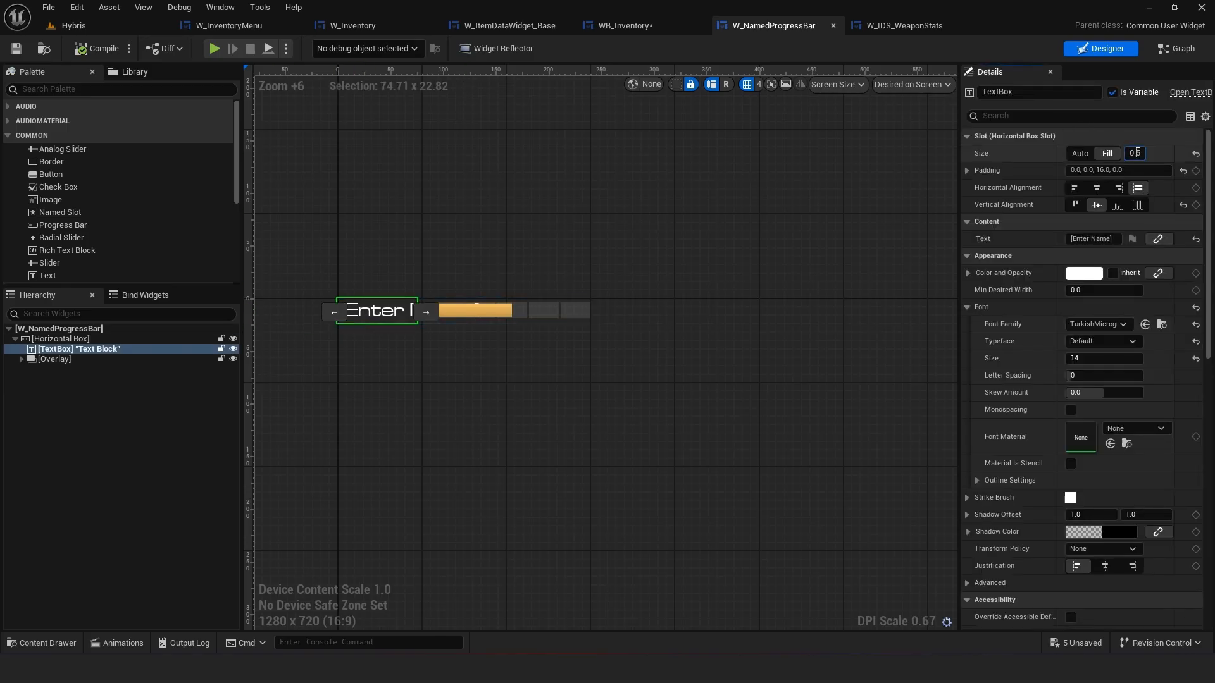
pyautogui.write('1')
pyautogui.press('Return')
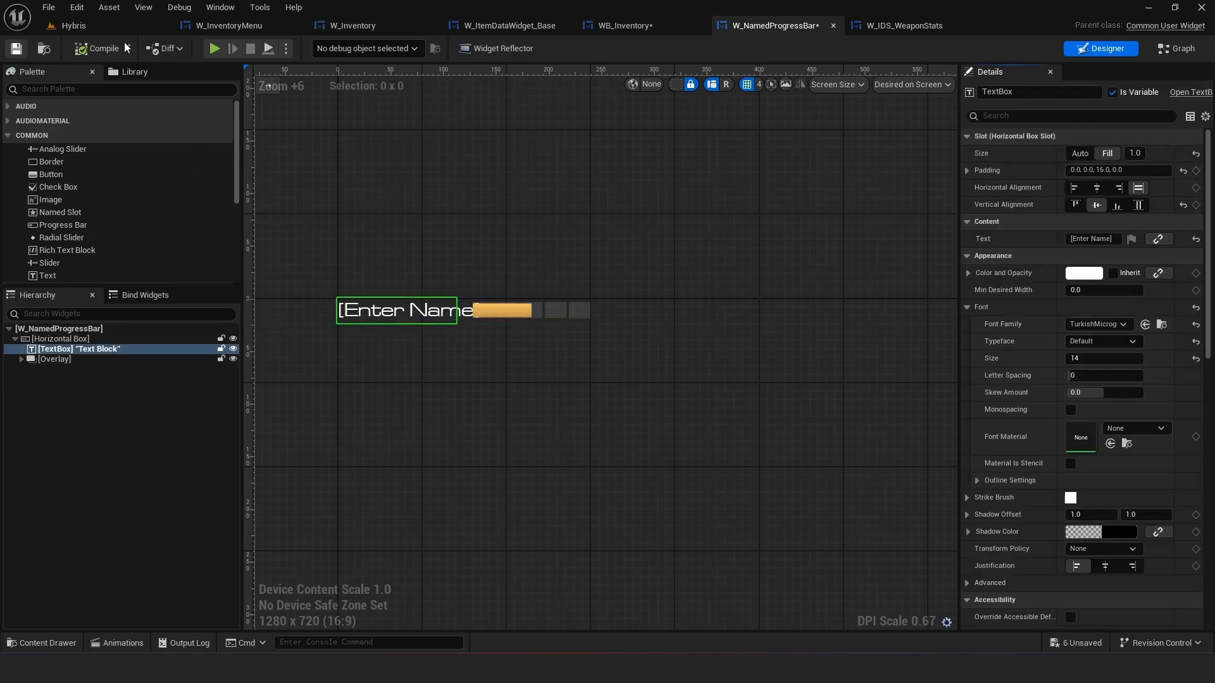
# Preview W_IDS_WeaponStats at custom widths of 200 and 512, then return the preview to Desired size
pyautogui.click(891, 26)
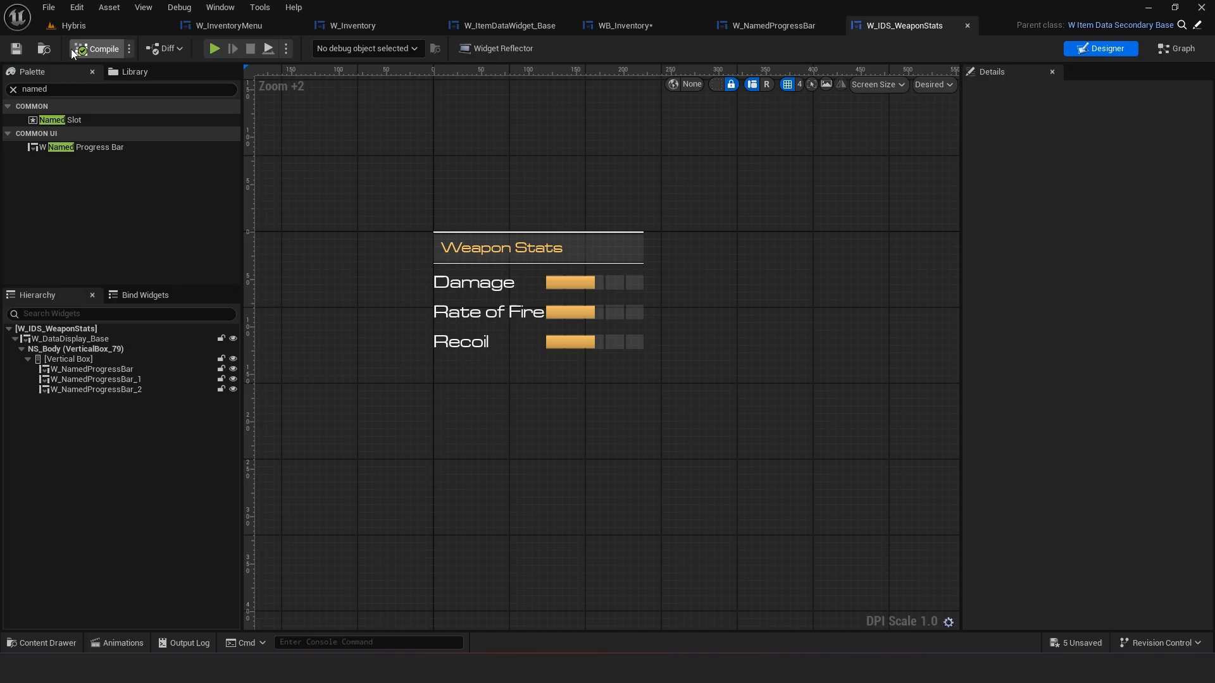
pyautogui.scroll(-2, 601, 290)
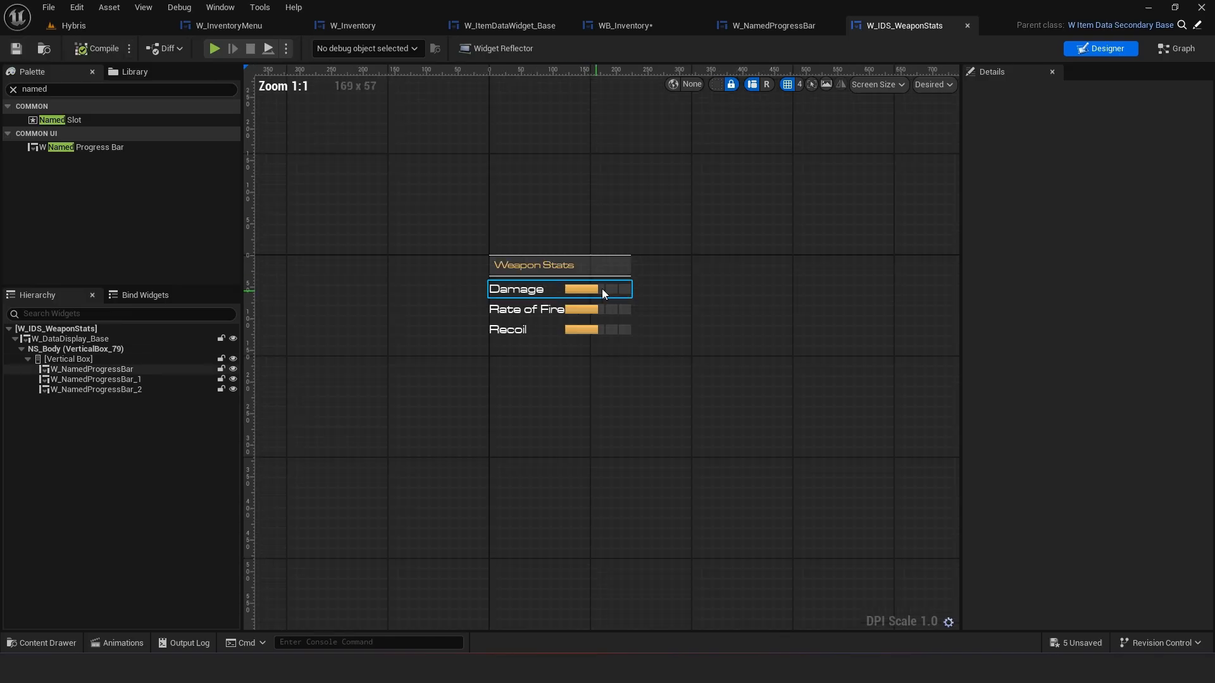
pyautogui.click(571, 306)
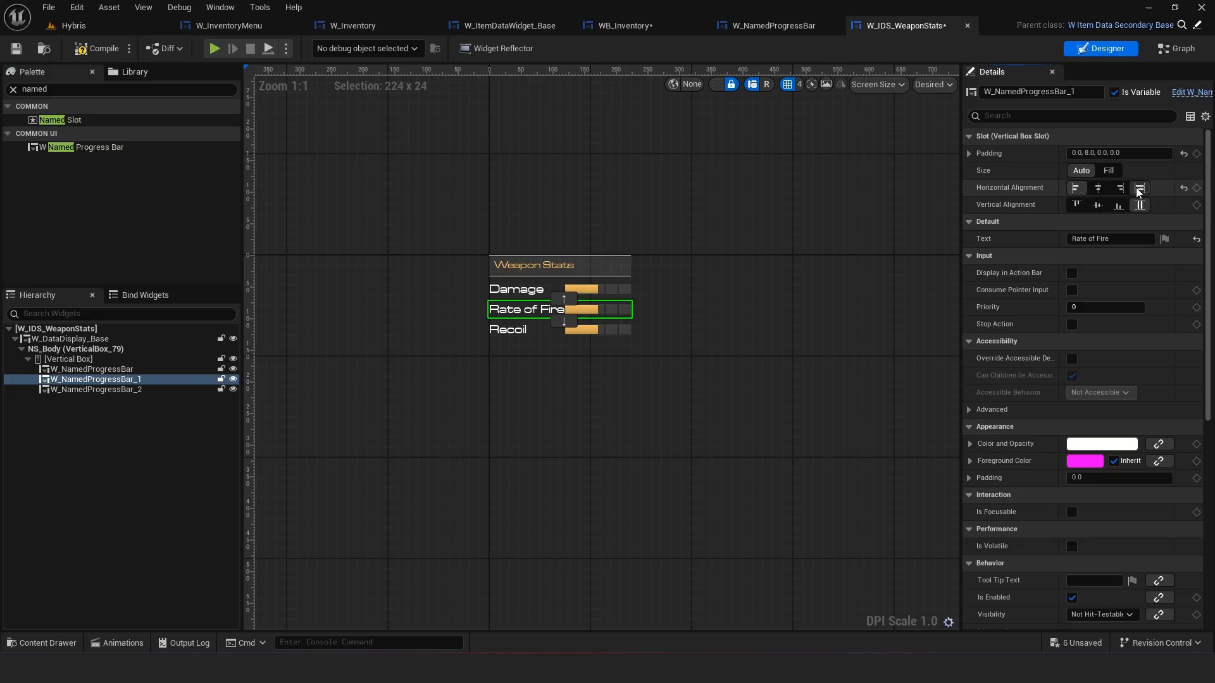
pyautogui.click(357, 303)
pyautogui.click(933, 84)
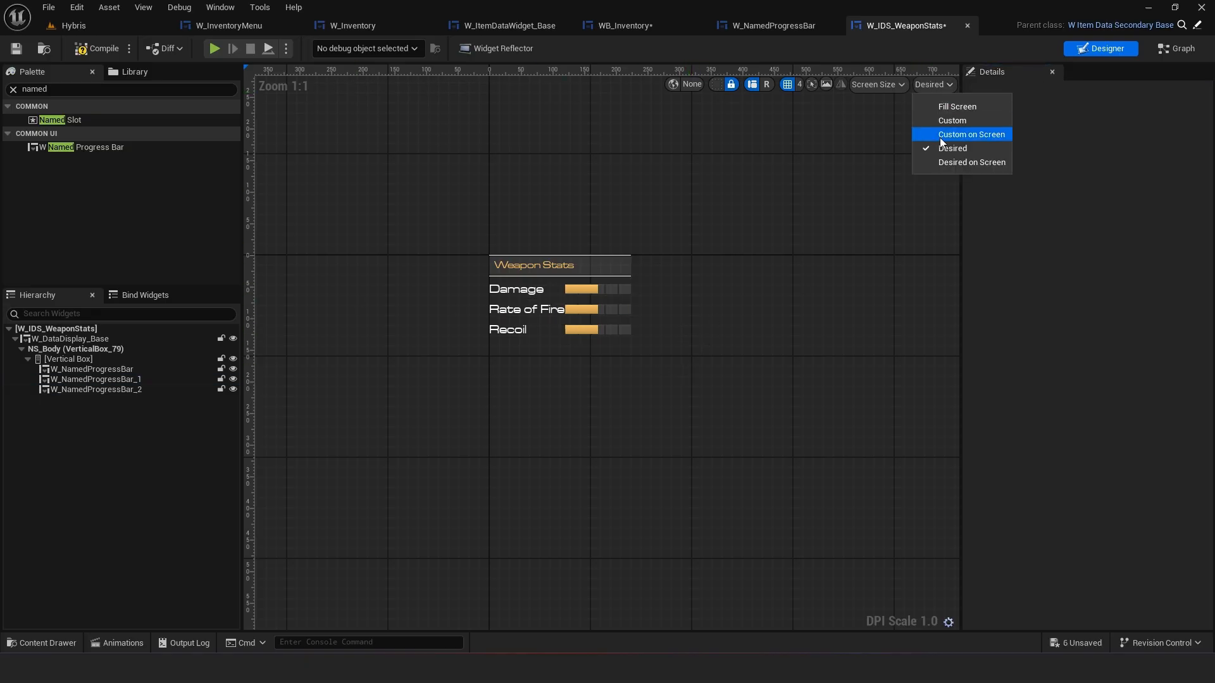
pyautogui.click(962, 121)
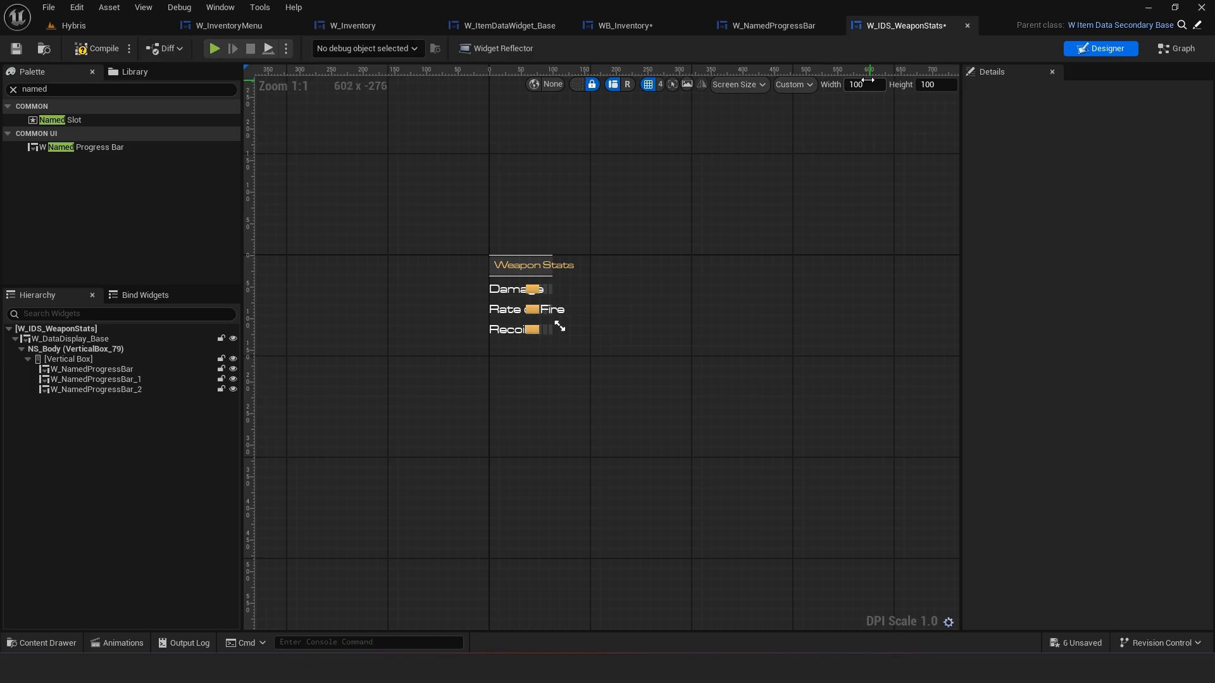
pyautogui.write('200')
pyautogui.press('Return')
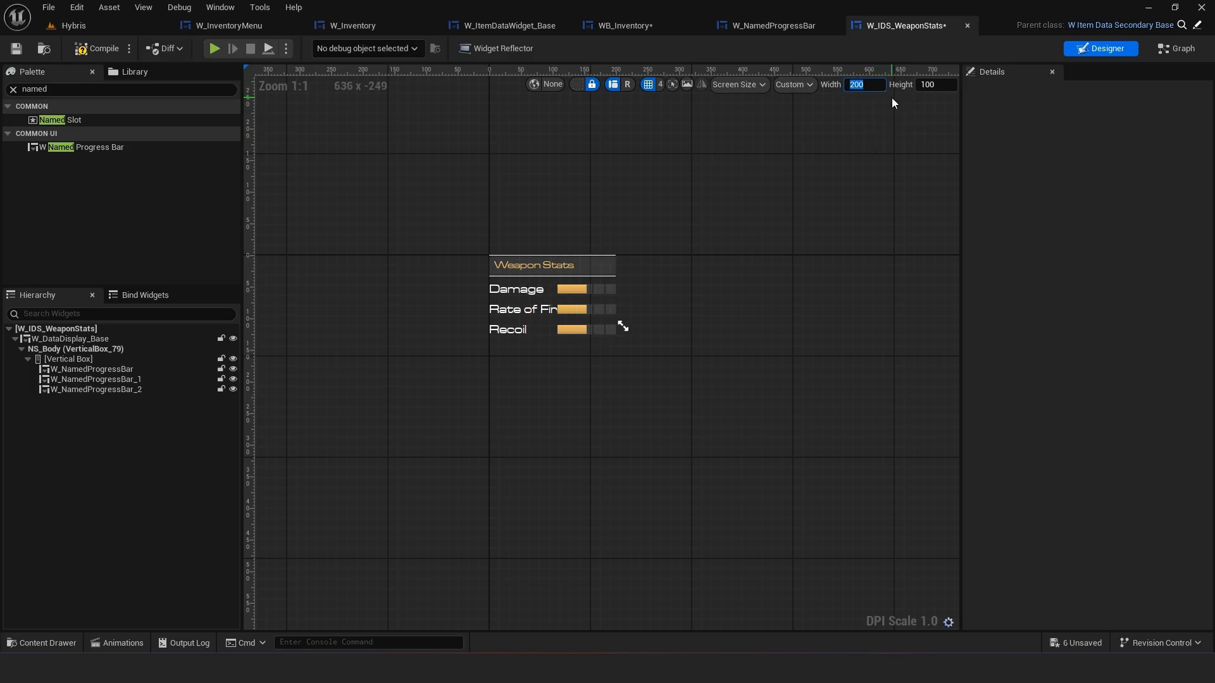
pyautogui.write('512')
pyautogui.press('Return')
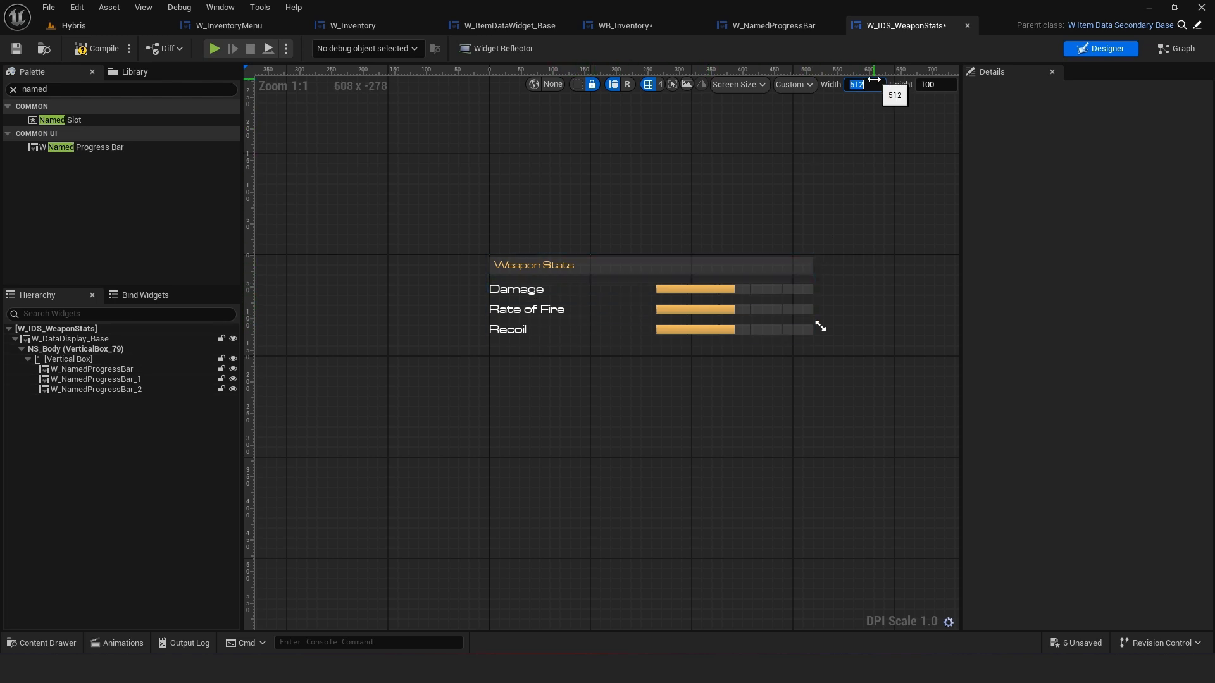
pyautogui.press('Return')
pyautogui.click(794, 84)
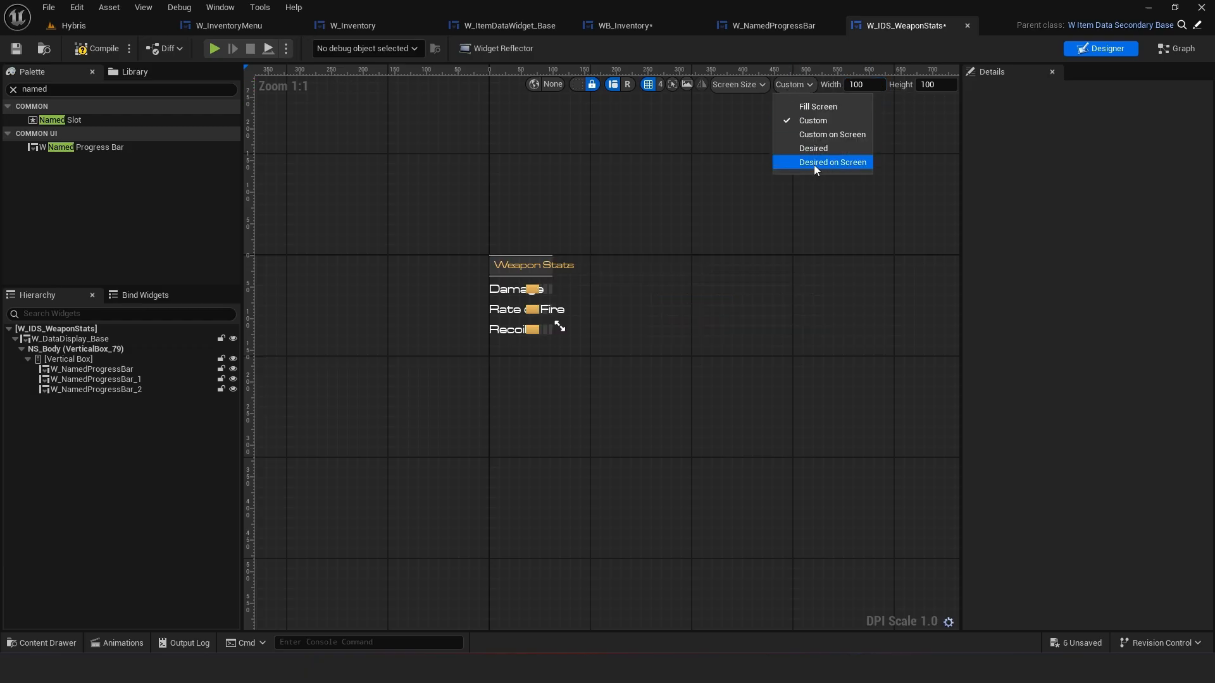
pyautogui.click(816, 146)
# Wrap the TextBox in a Size Box, enable its Width Override at 256, and save
pyautogui.click(762, 24)
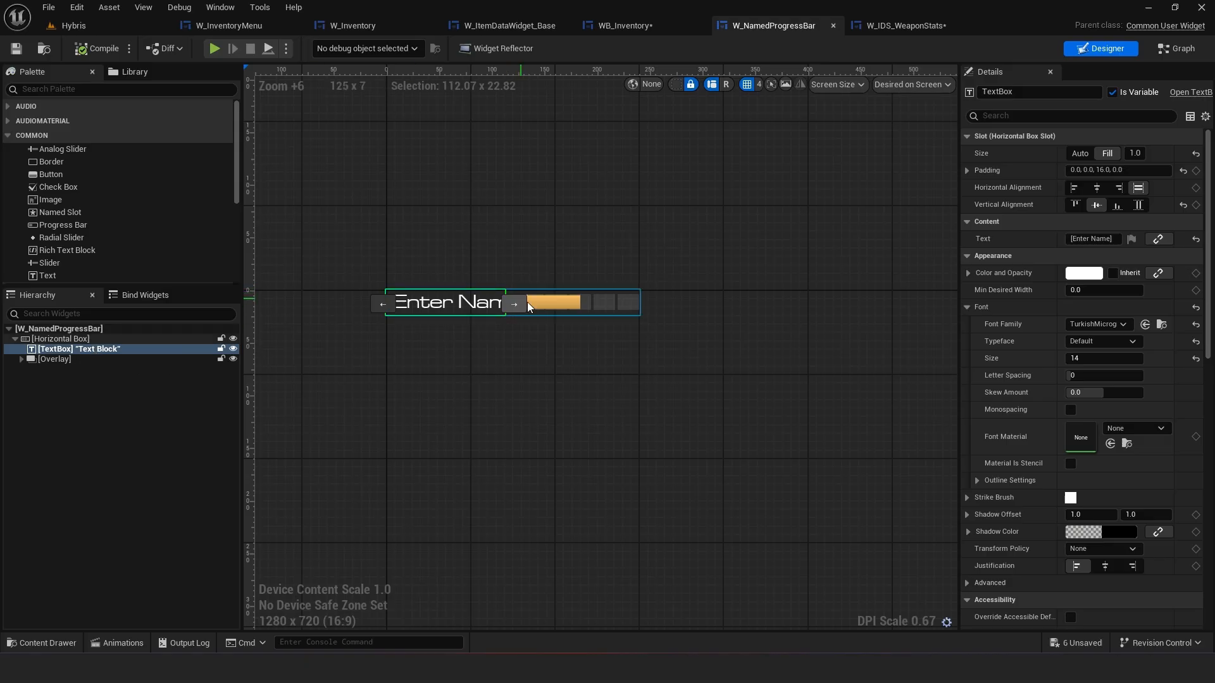
pyautogui.rightClick(116, 351)
pyautogui.moveTo(190, 485)
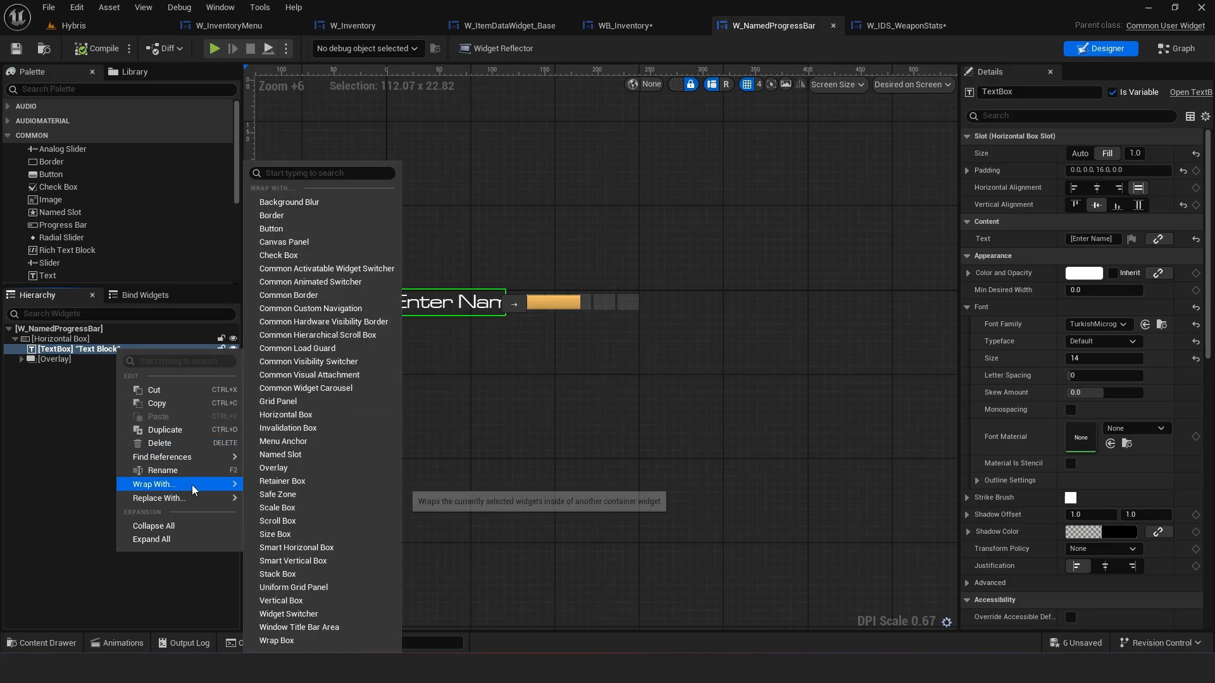
pyautogui.click(276, 535)
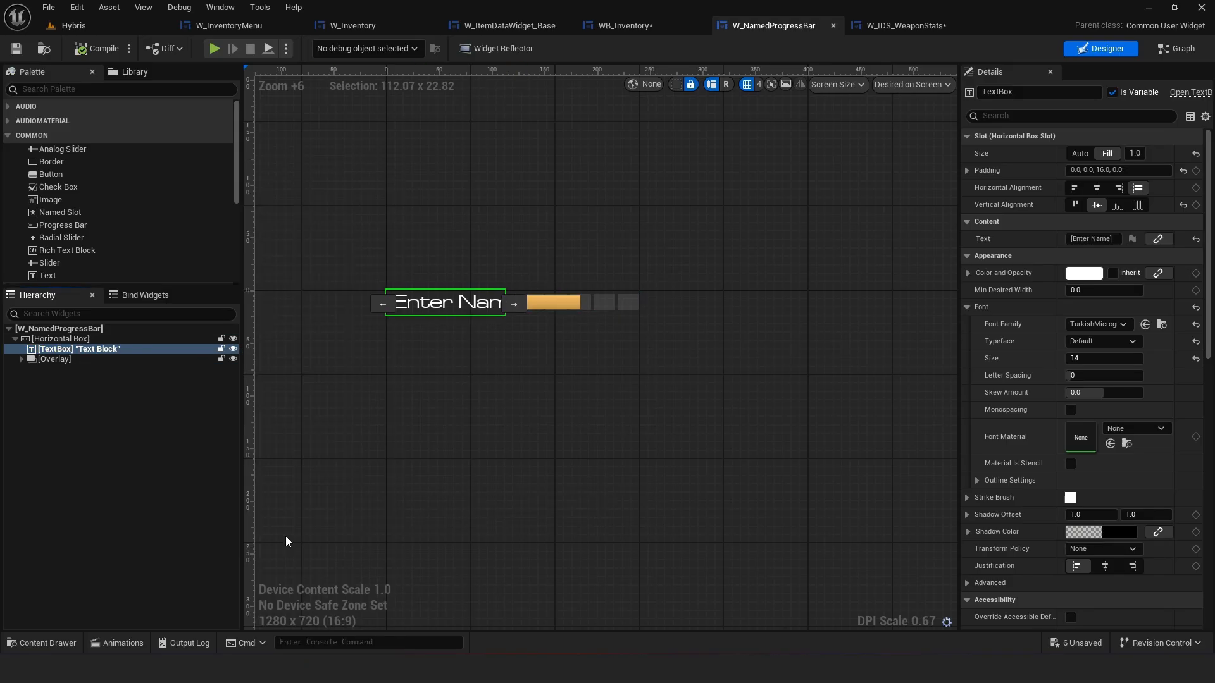
pyautogui.click(63, 349)
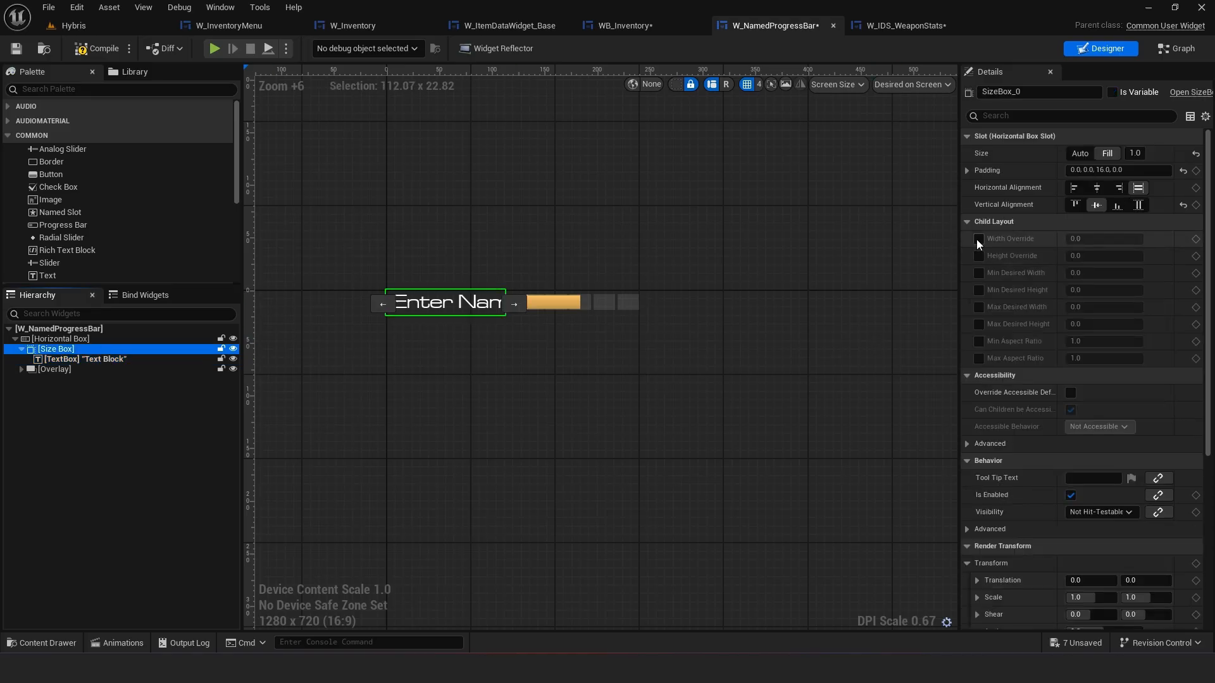
pyautogui.click(979, 240)
pyautogui.moveTo(1104, 239); pyautogui.dragTo(1155, 239)
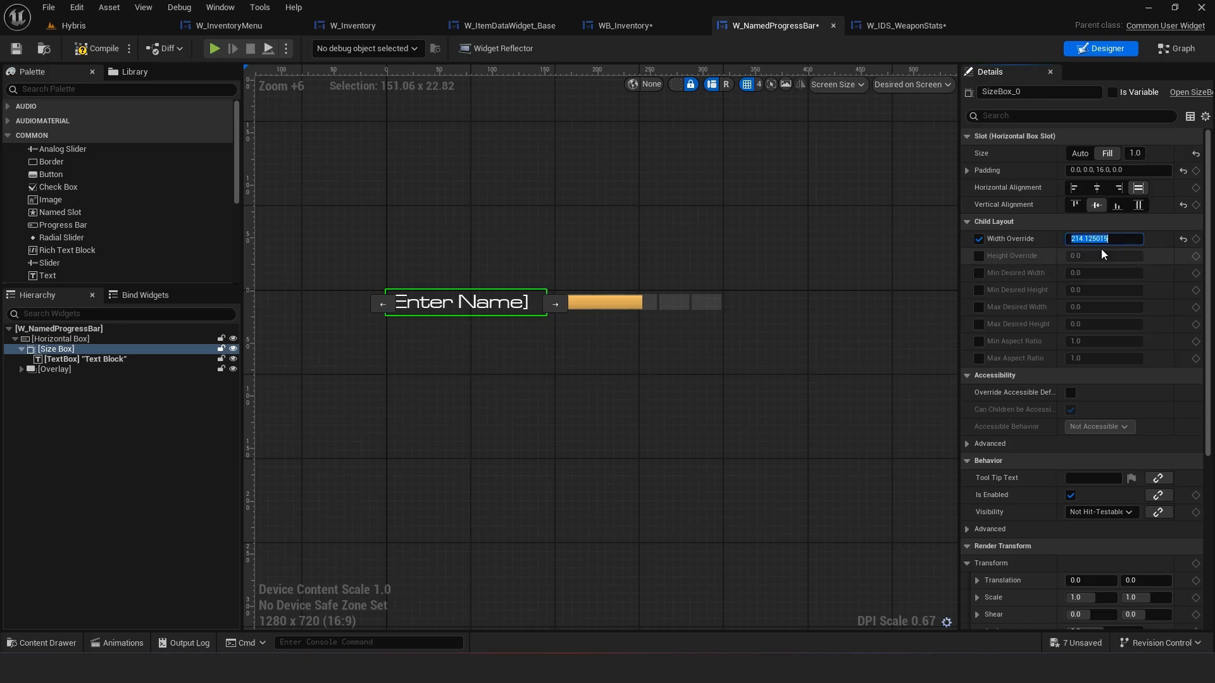
pyautogui.write('256')
pyautogui.press('Return')
pyautogui.click(572, 205)
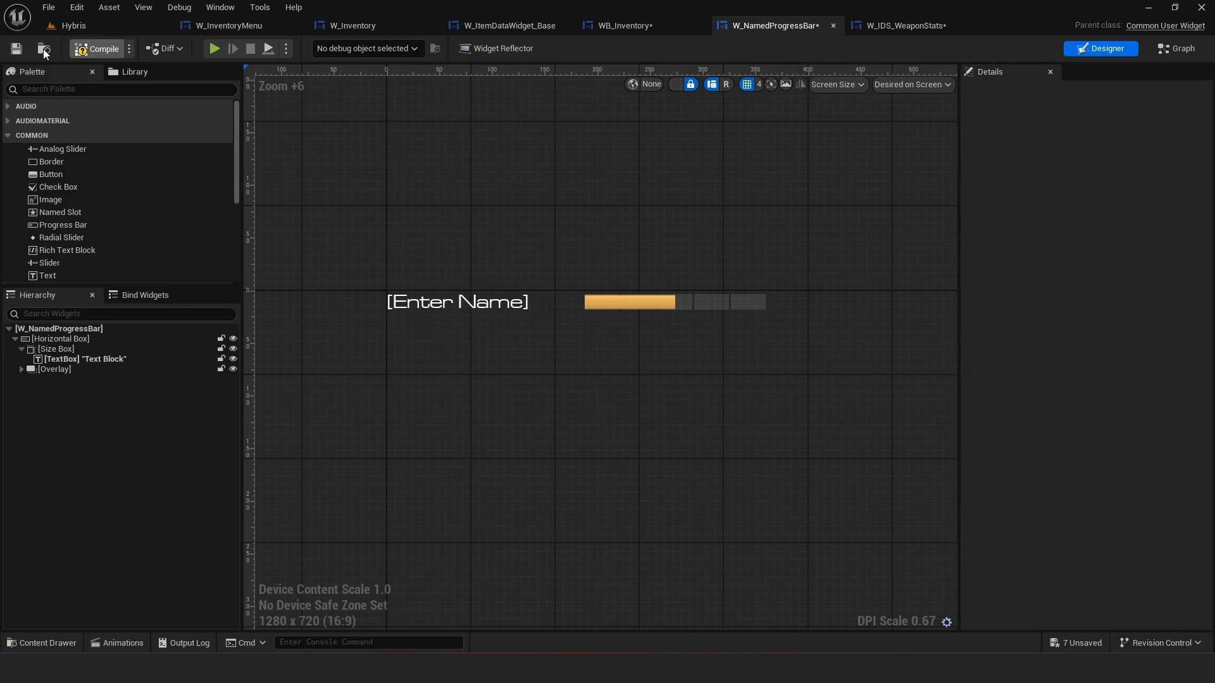
pyautogui.click(16, 48)
# Compare with W_IDS_WeaponStats, then set the Size Box's width override to 192 and save
pyautogui.click(883, 25)
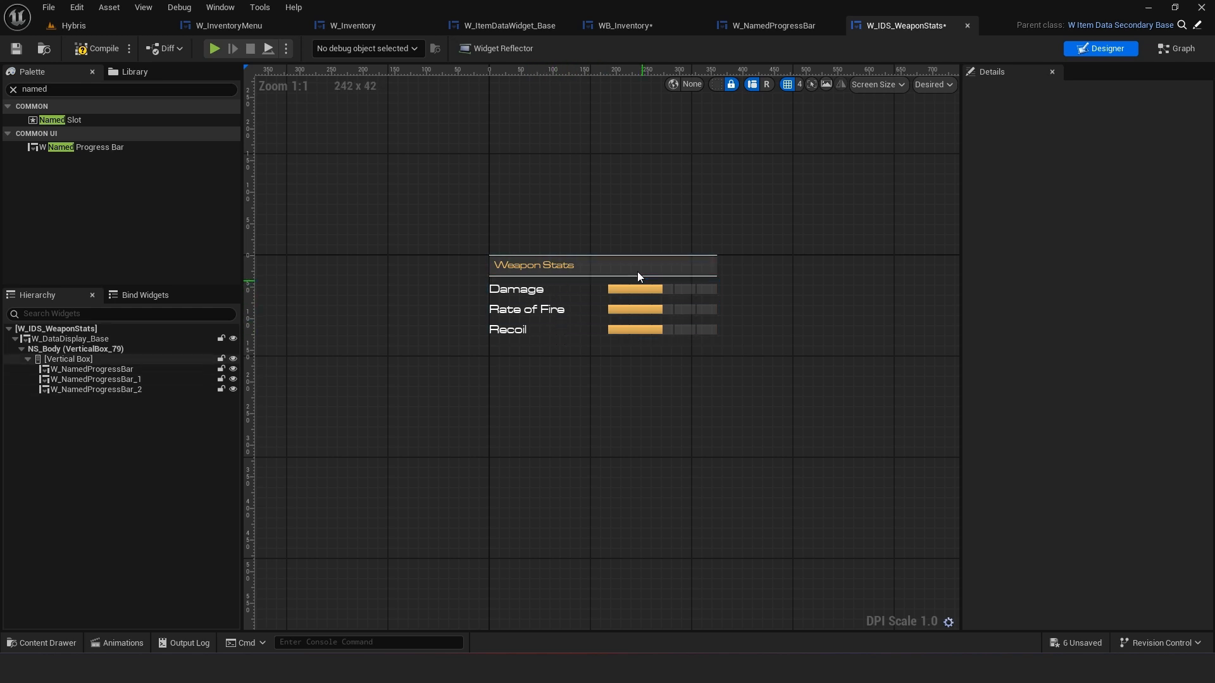
pyautogui.click(773, 27)
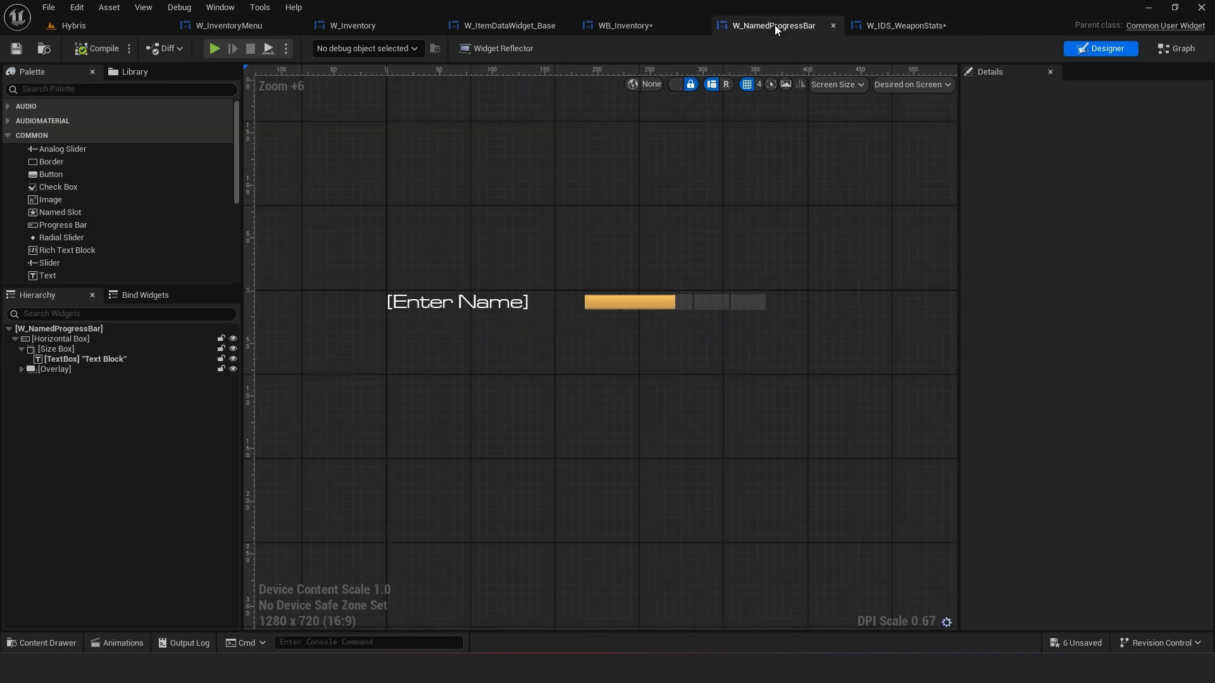
pyautogui.click(484, 308)
pyautogui.click(55, 349)
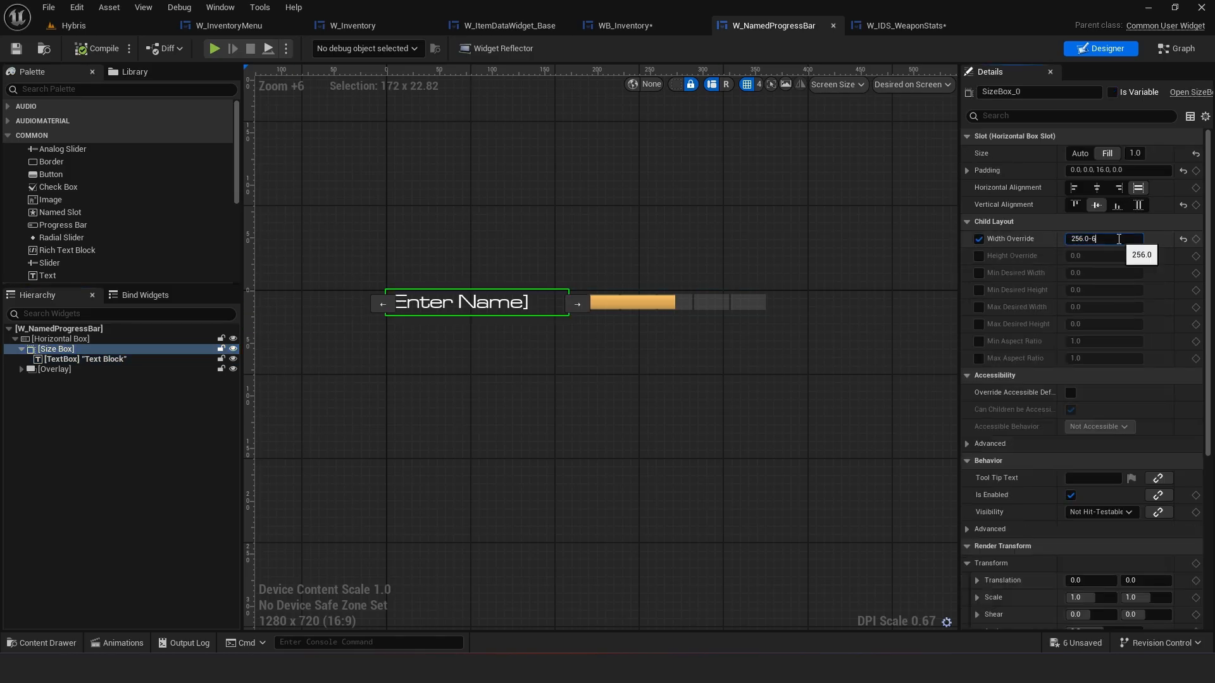
pyautogui.press('Return')
pyautogui.click(298, 136)
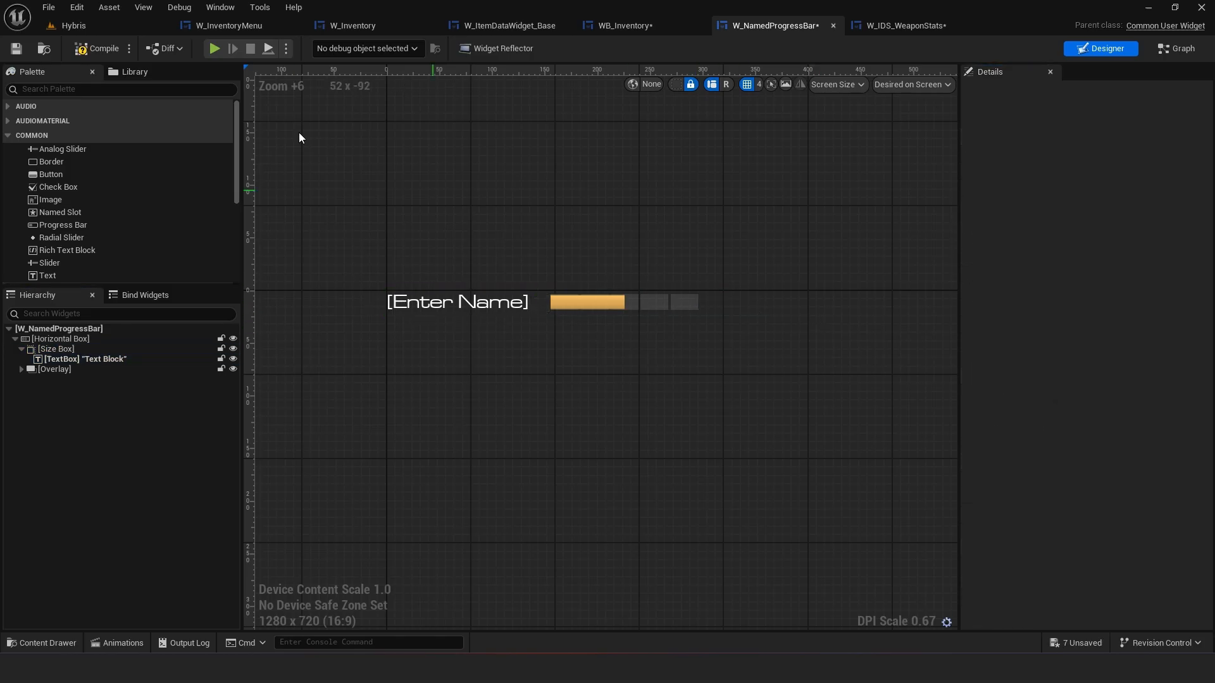
pyautogui.click(17, 50)
# Rename the Size Box to TextWidth
pyautogui.click(895, 32)
pyautogui.click(786, 32)
pyautogui.click(166, 349)
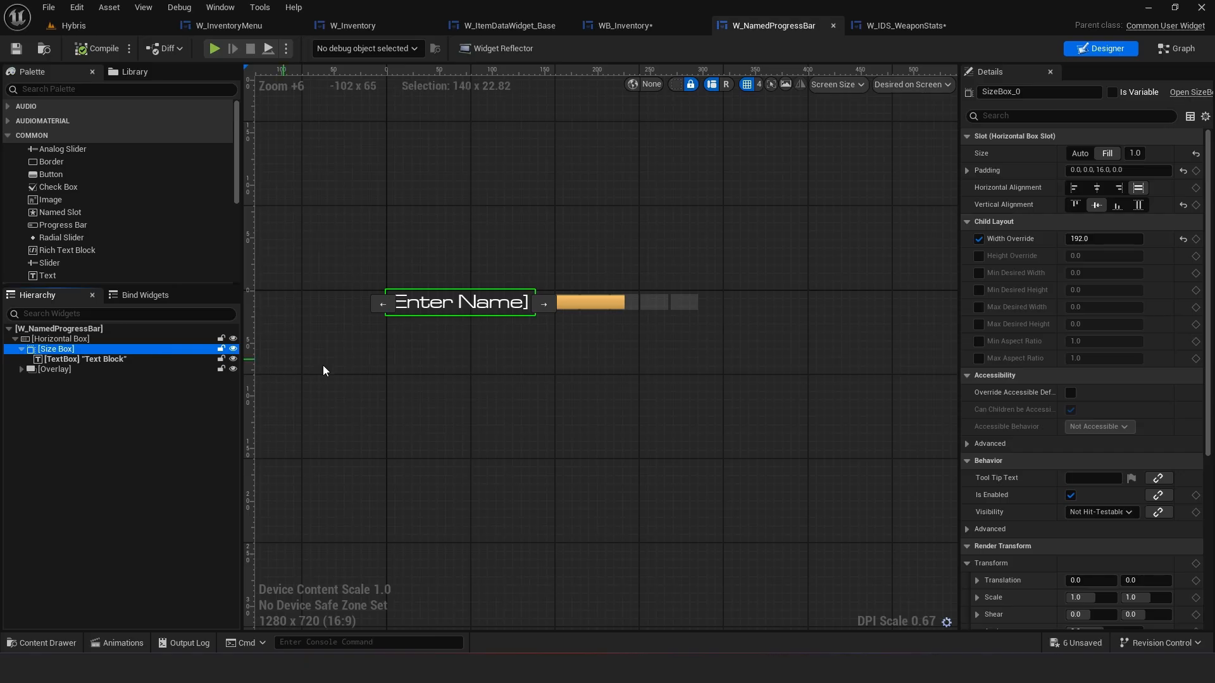
pyautogui.click(1175, 50)
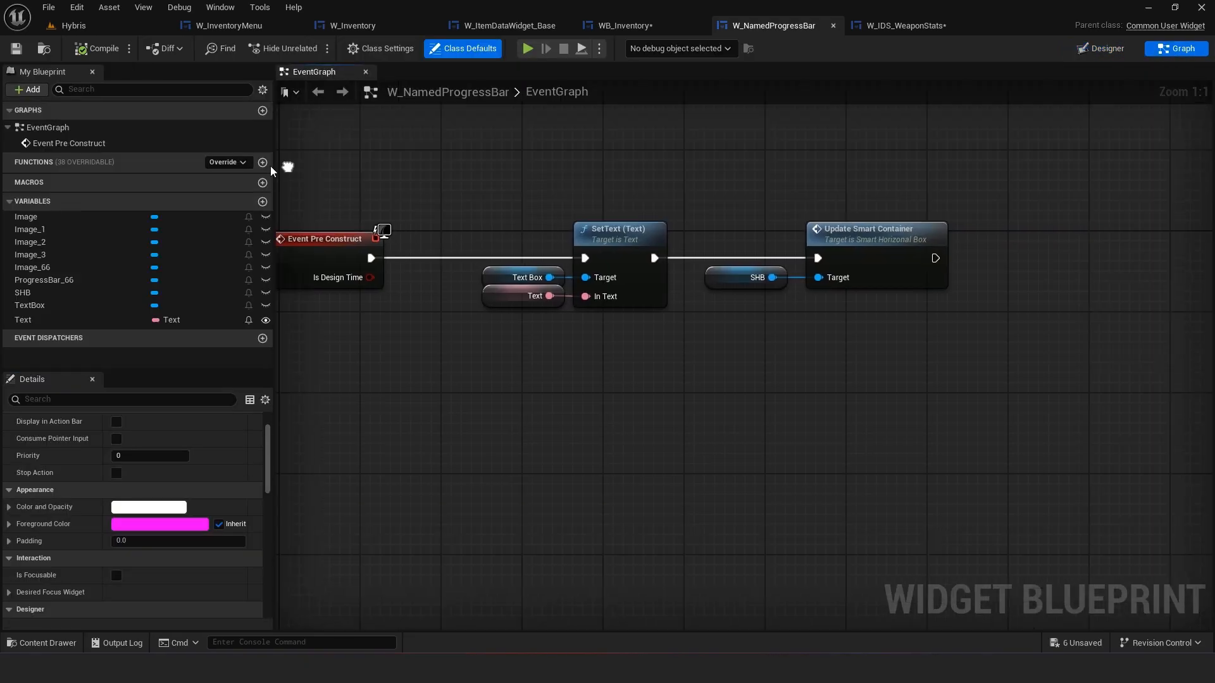
pyautogui.click(1104, 49)
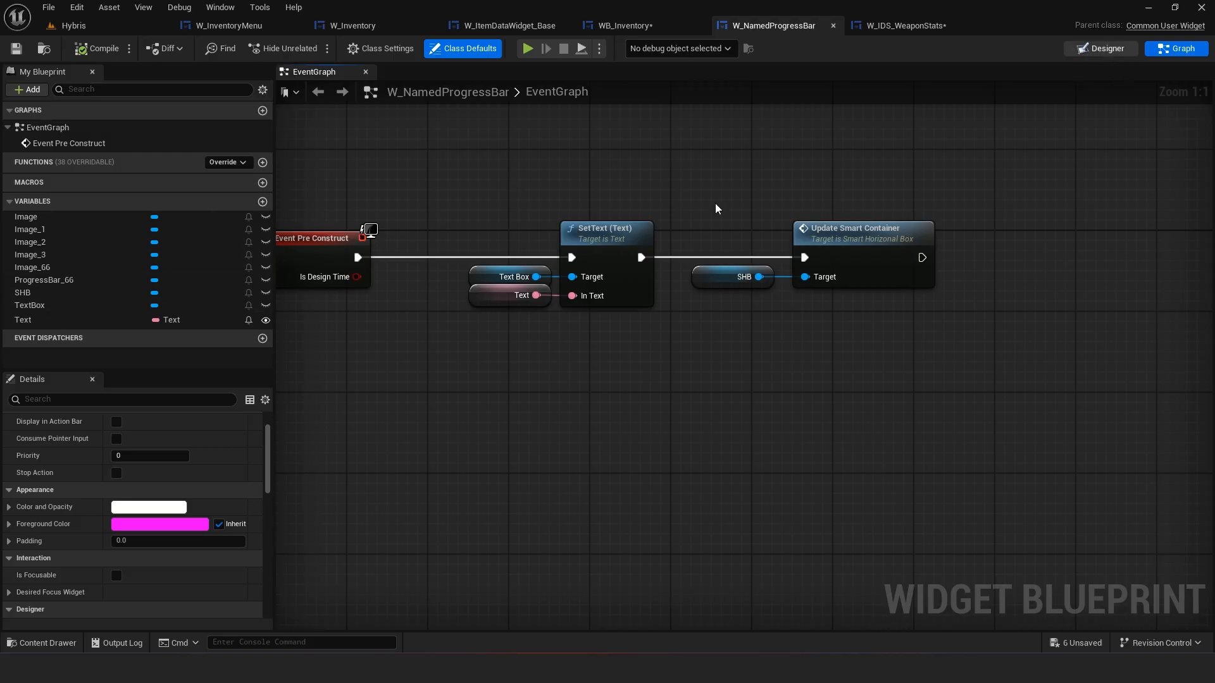
pyautogui.click(1112, 93)
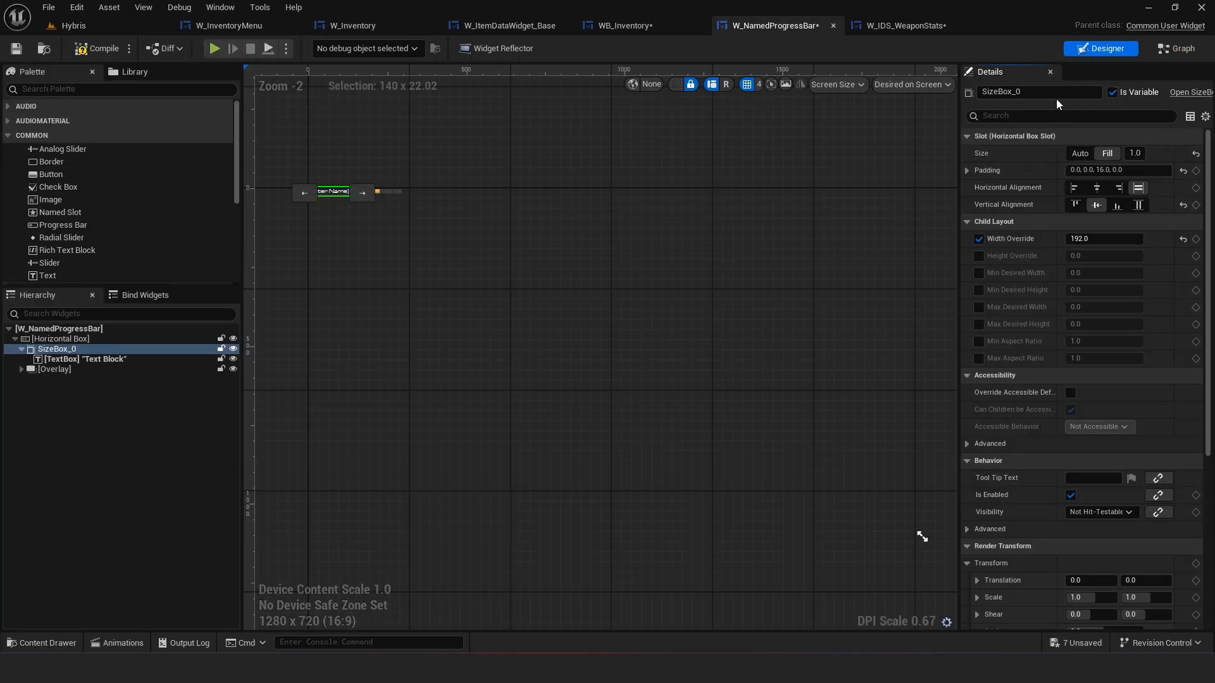
pyautogui.write('Text')
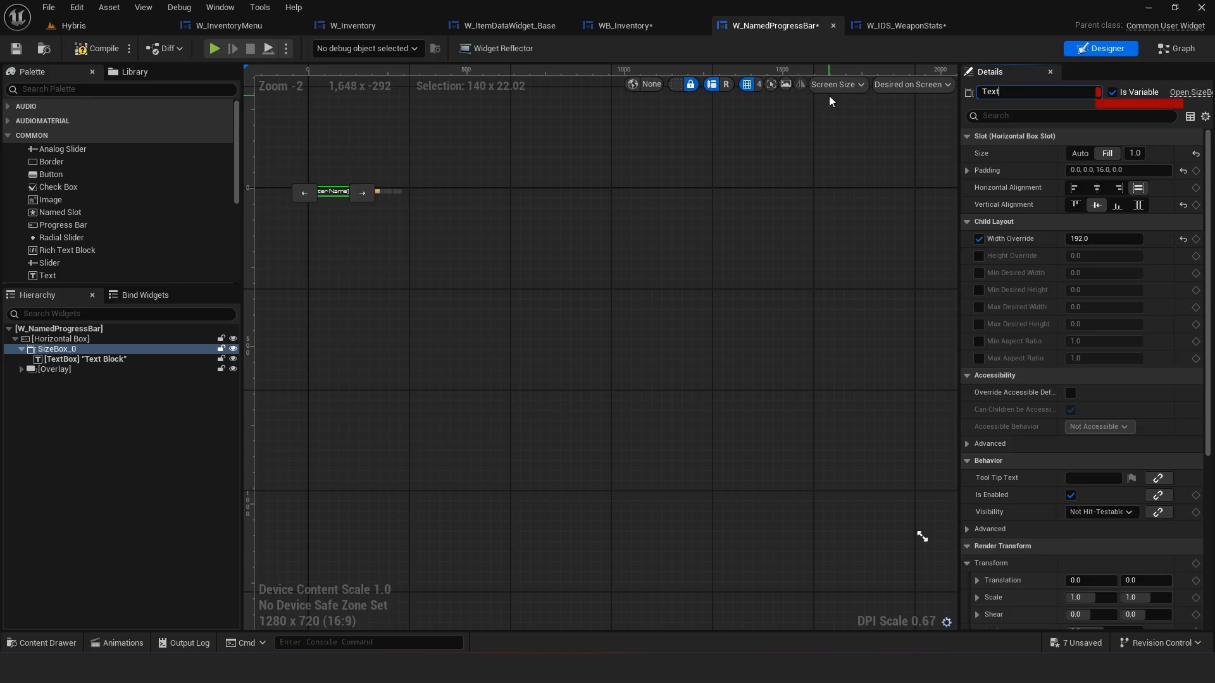
pyautogui.write('Widget')
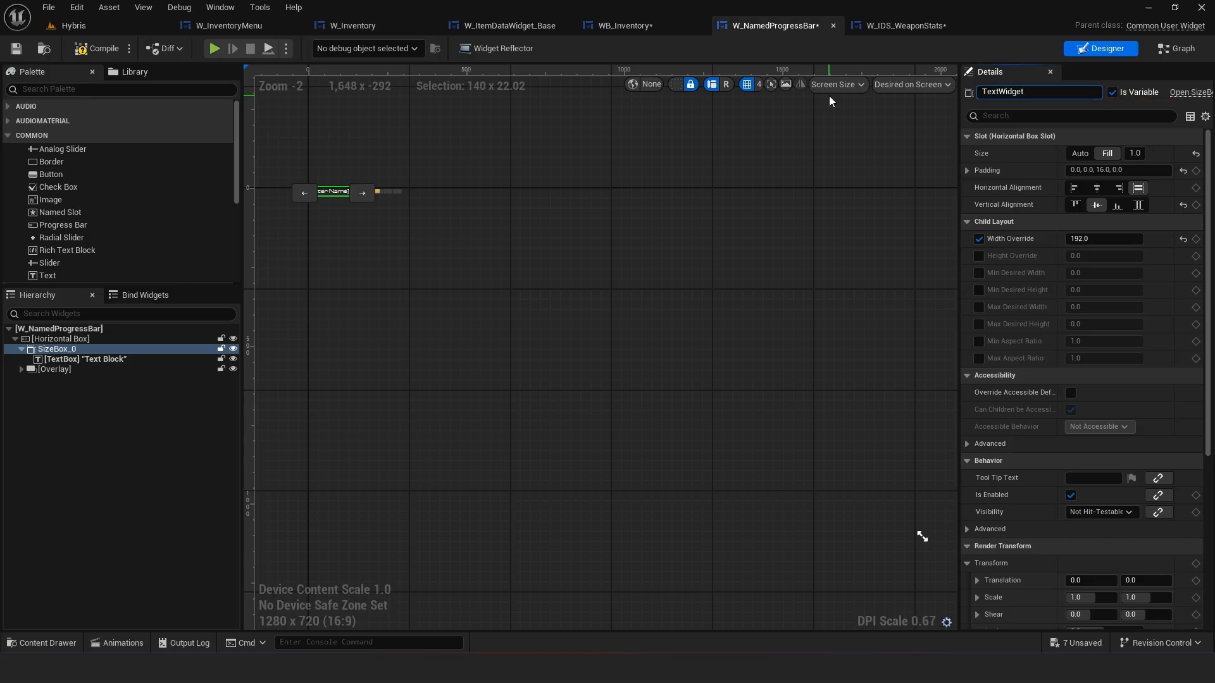
pyautogui.press('BackSpace')
pyautogui.press('BackSpace')
pyautogui.press('BackSpace')
pyautogui.write('th')
pyautogui.press('Return')
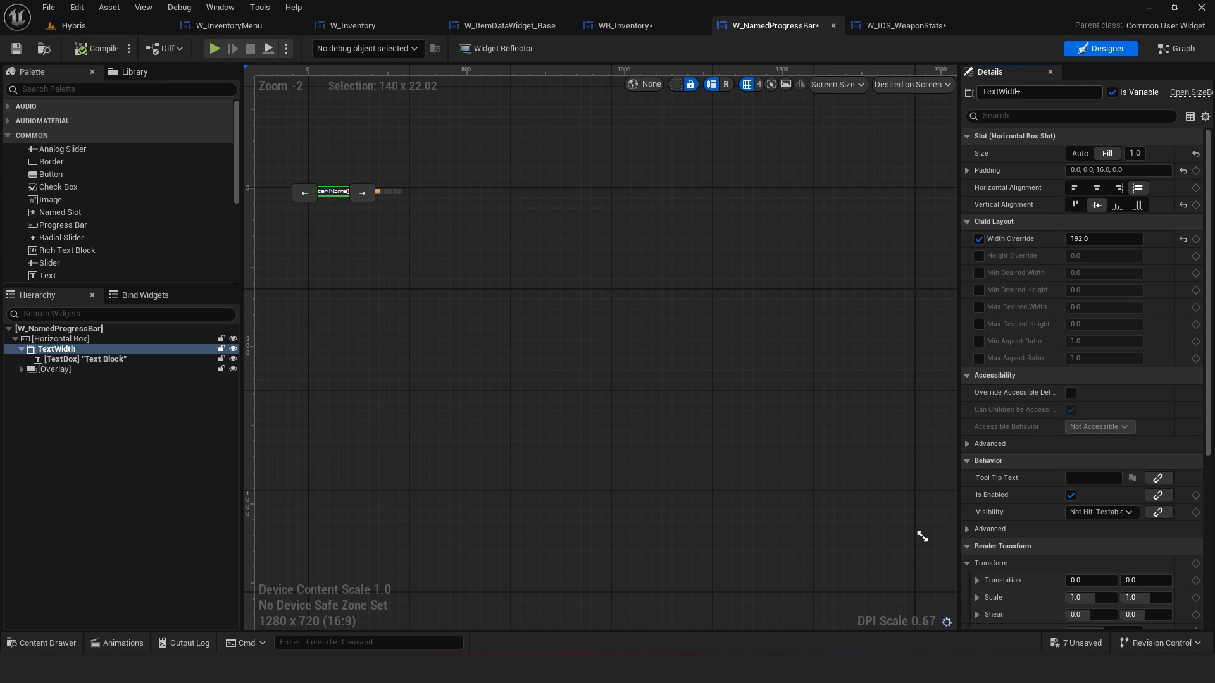
# In the event graph, add a TextWidth getter and connect a Set Width Override node to it
pyautogui.click(1170, 49)
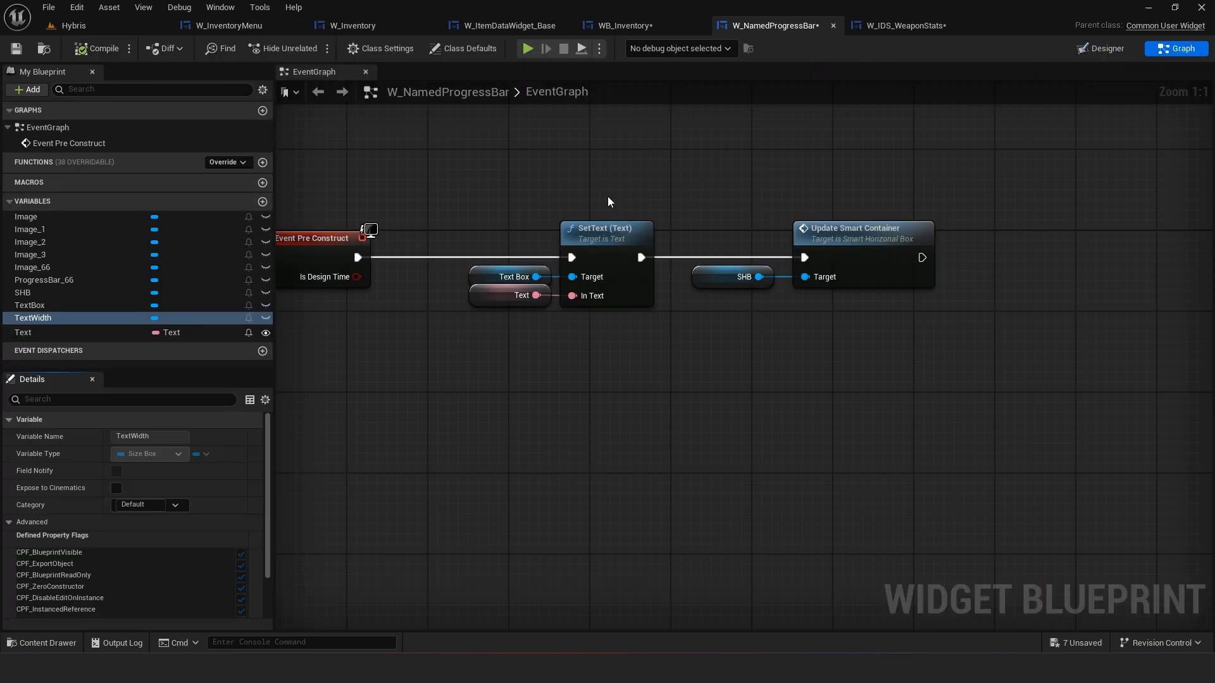
pyautogui.moveTo(67, 316); pyautogui.dragTo(638, 403)
pyautogui.click(548, 415)
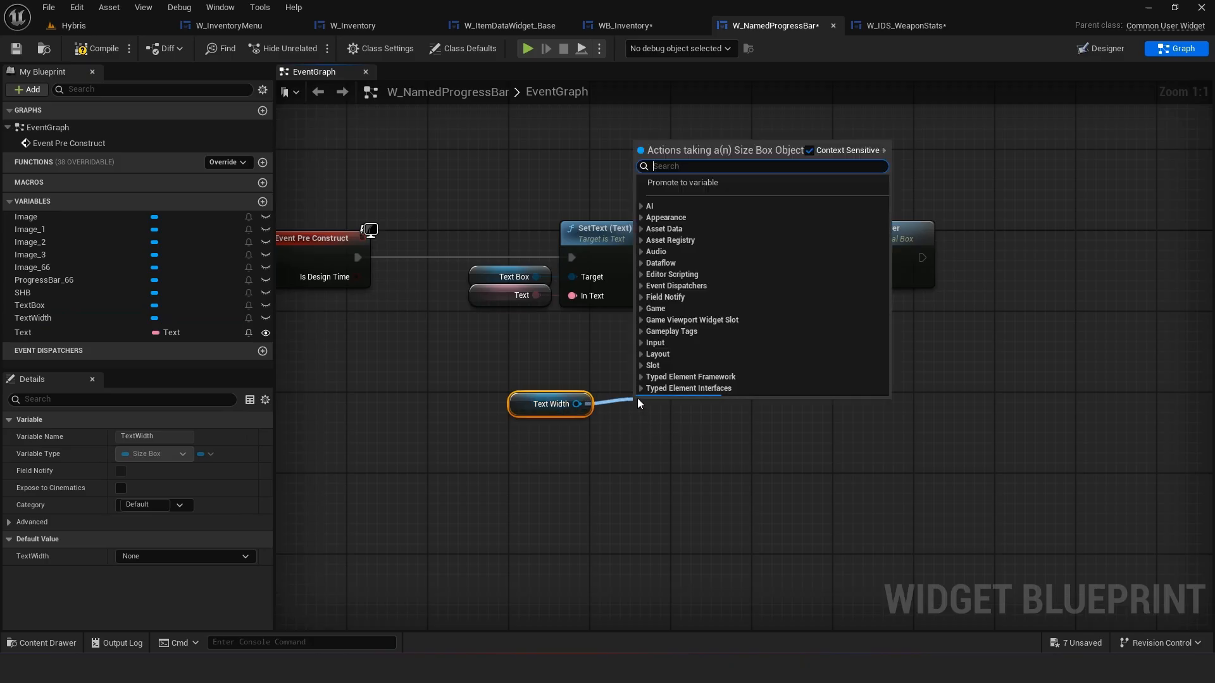
pyautogui.write('set wi')
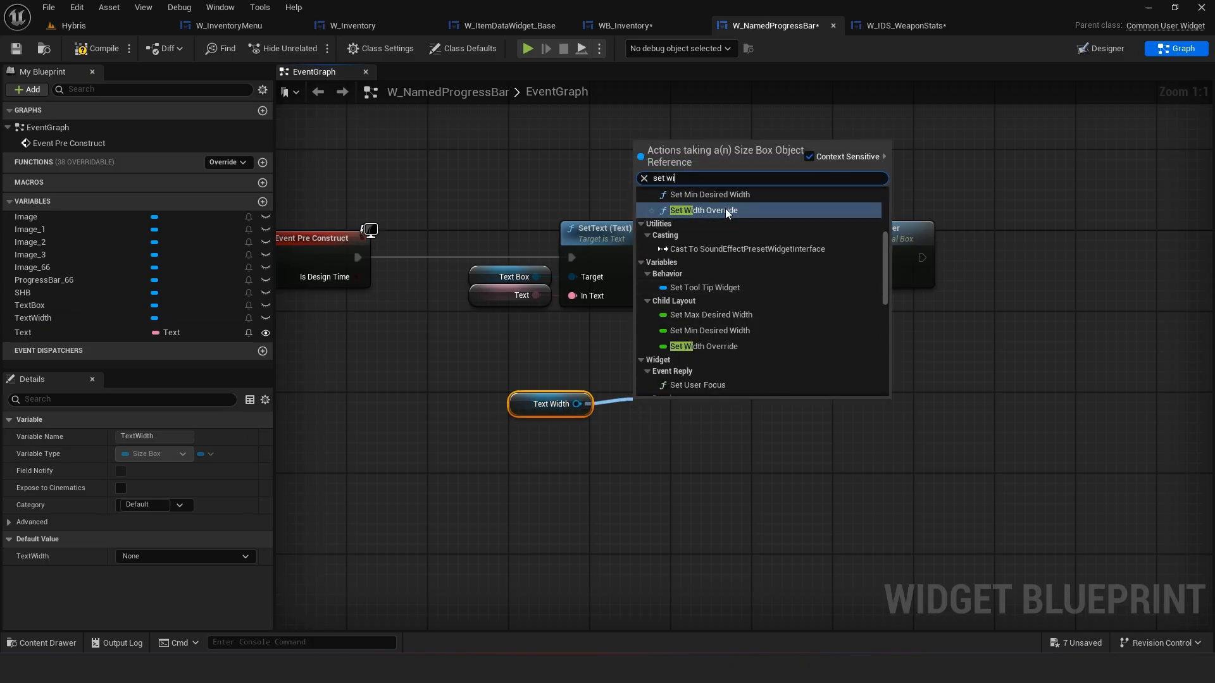
pyautogui.click(725, 212)
# Promote the Set Width Override node's In Width Override input to a float variable
pyautogui.click(582, 448)
pyautogui.moveTo(581, 448); pyautogui.dragTo(644, 389, button='right')
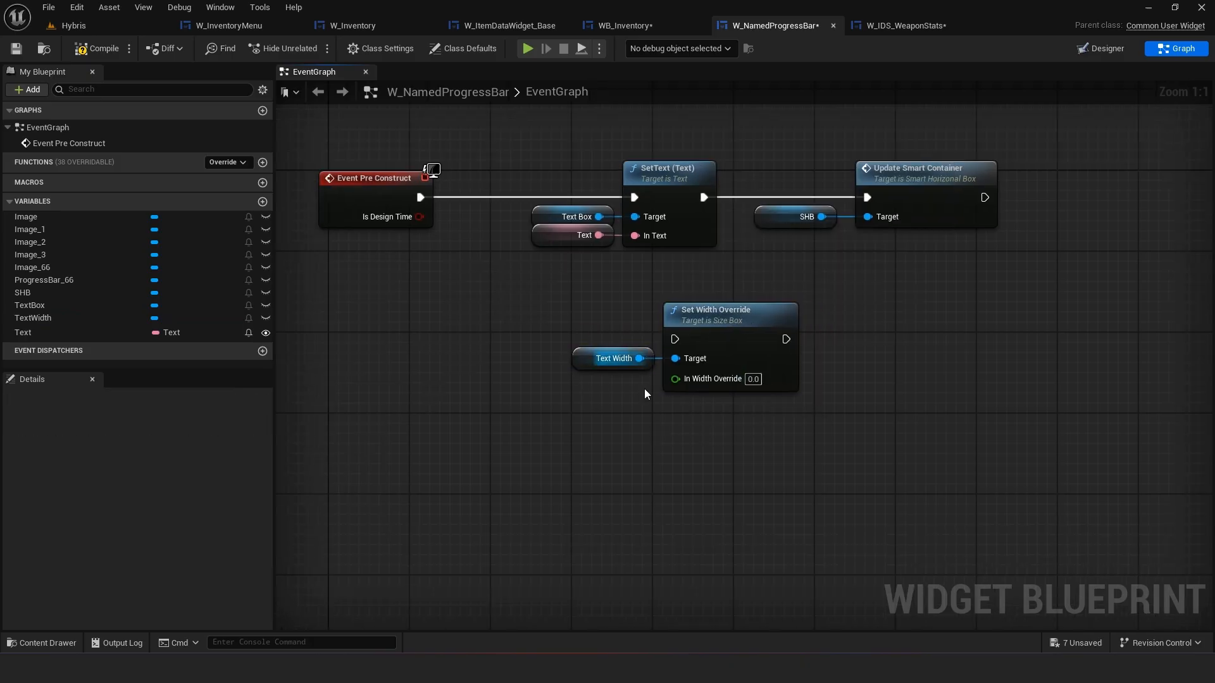
pyautogui.moveTo(675, 379); pyautogui.dragTo(631, 391)
pyautogui.click(681, 446)
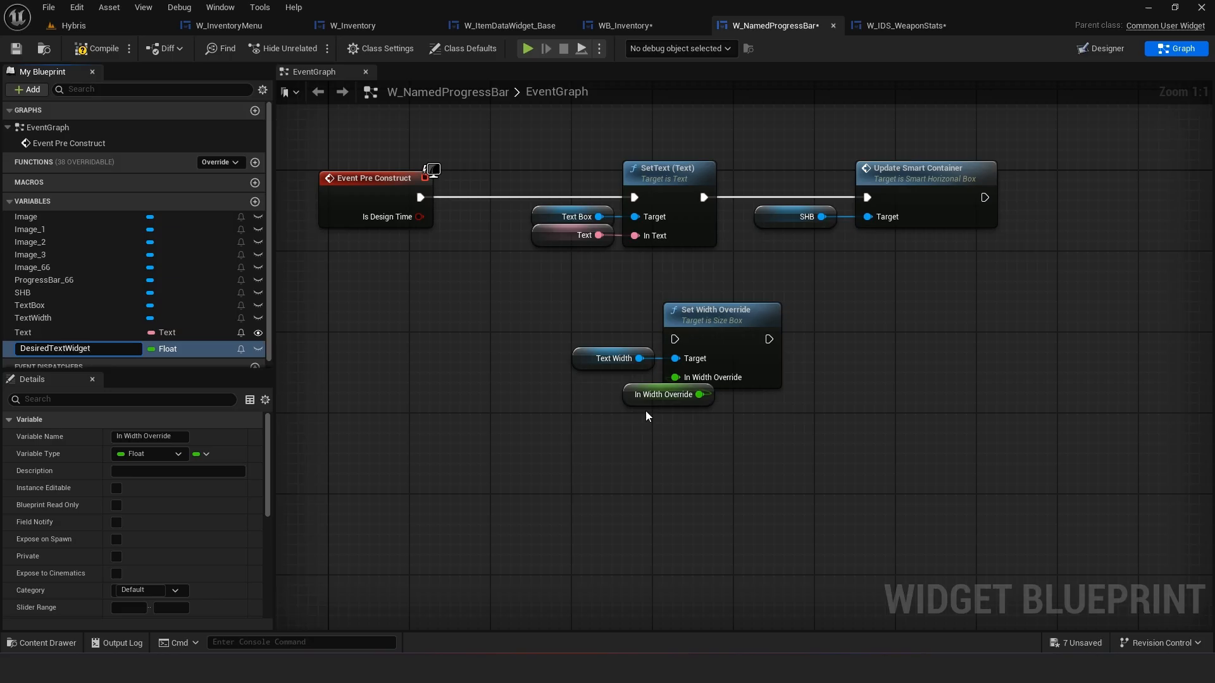
# Rename the promoted float variable to DesiredTextWidth and make it instance editable
pyautogui.write('DesiredTextWidth')
pyautogui.press('Return')
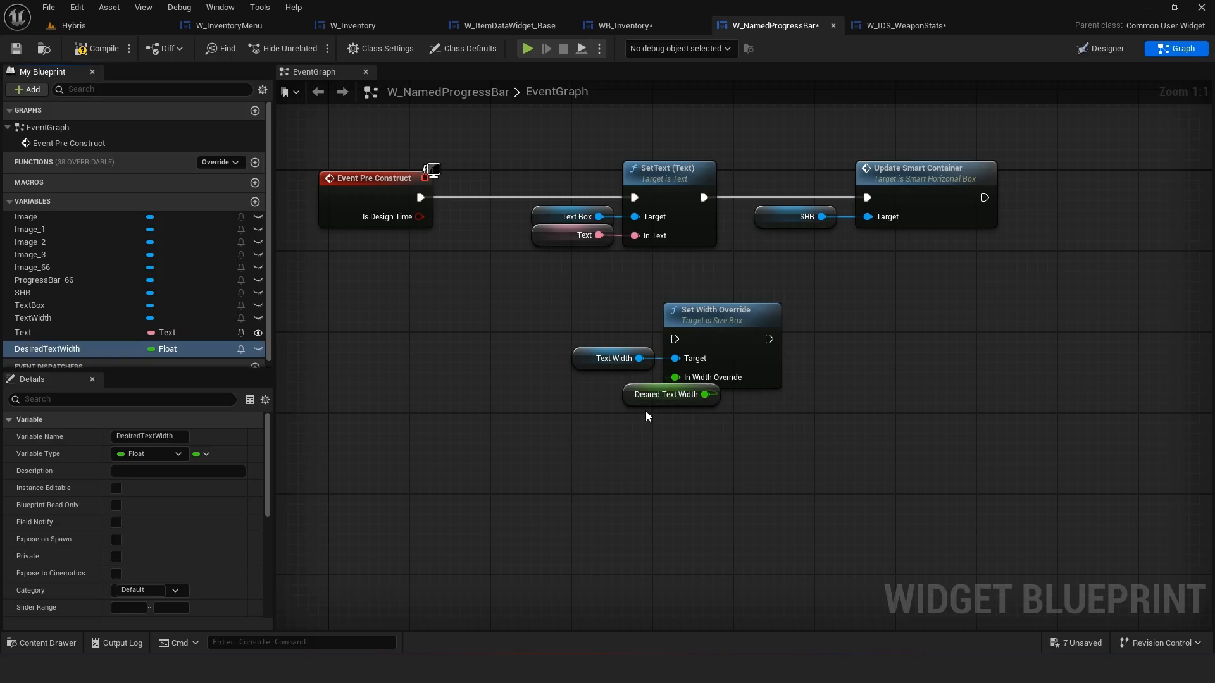
pyautogui.click(116, 488)
# Rewire the graph so Set Width Override runs between Event Pre Construct and SetText, straighten the connections, and compile
pyautogui.moveTo(643, 400); pyautogui.dragTo(583, 390)
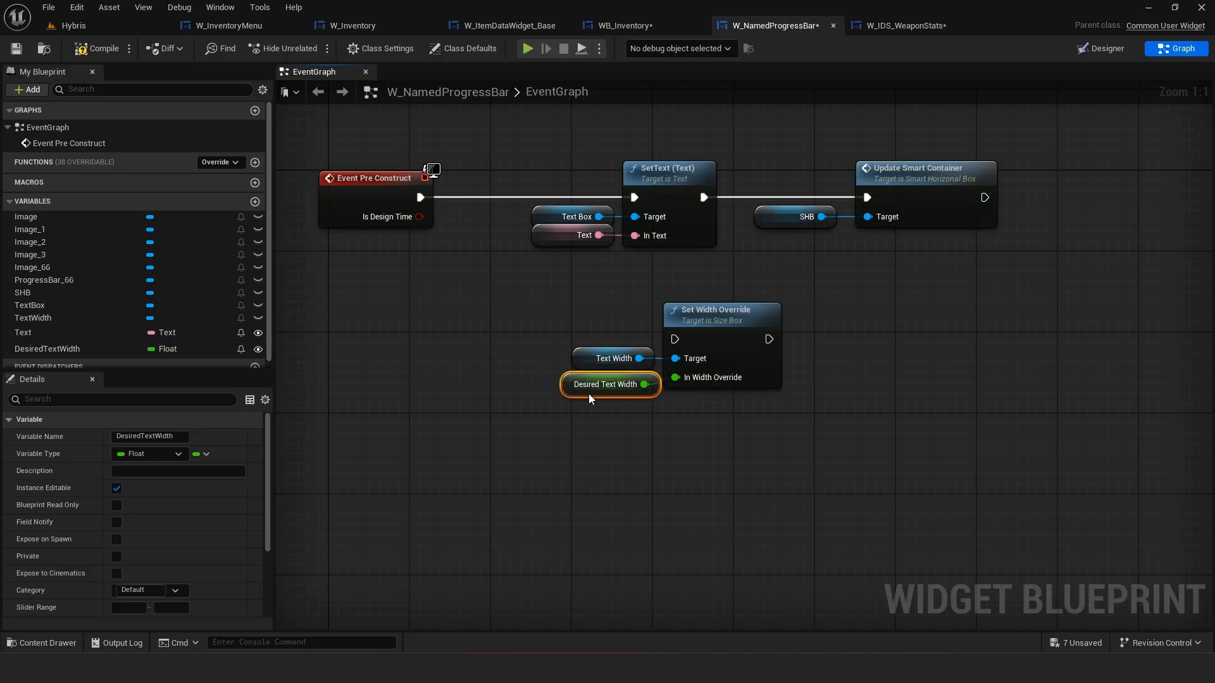
pyautogui.click(727, 401)
pyautogui.moveTo(721, 380); pyautogui.dragTo(742, 380)
pyautogui.moveTo(639, 359); pyautogui.dragTo(577, 365)
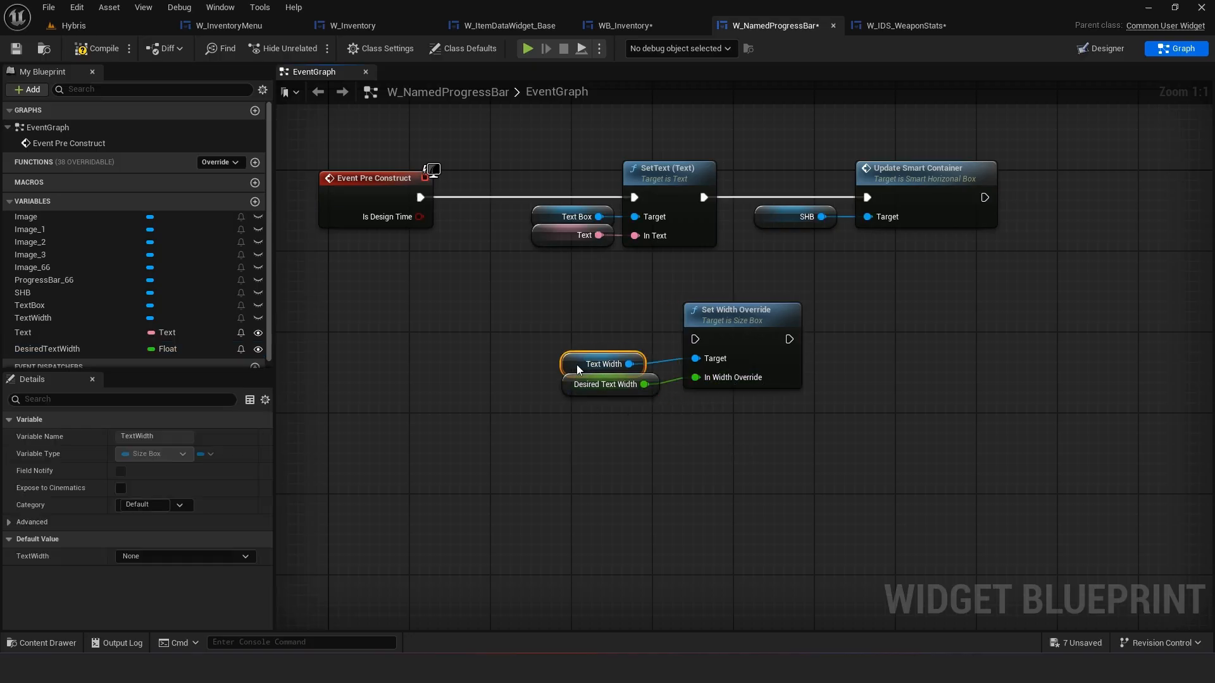
pyautogui.moveTo(703, 421); pyautogui.dragTo(547, 328)
pyautogui.press('q')
pyautogui.moveTo(420, 197); pyautogui.dragTo(696, 340)
pyautogui.moveTo(785, 339); pyautogui.dragTo(635, 197)
pyautogui.moveTo(884, 135); pyautogui.dragTo(526, 257)
pyautogui.moveTo(689, 218); pyautogui.dragTo(978, 357)
pyautogui.moveTo(1158, 423); pyautogui.dragTo(496, 278)
pyautogui.moveTo(733, 332); pyautogui.dragTo(630, 187)
pyautogui.click(494, 157)
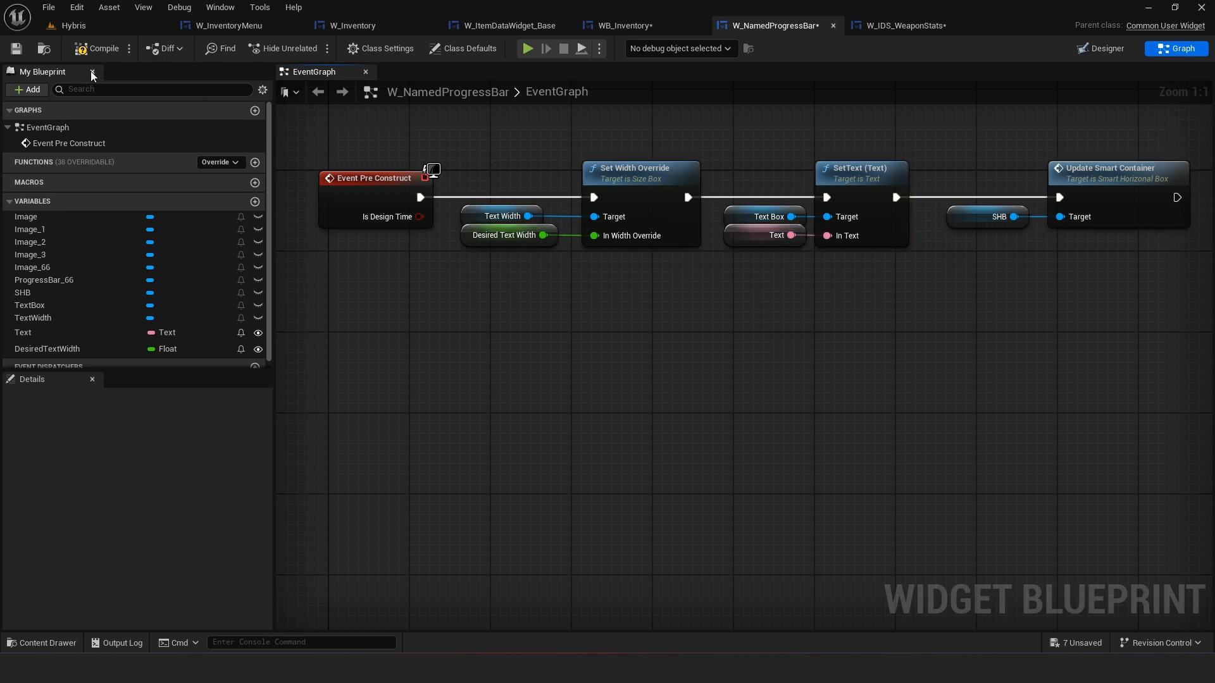
pyautogui.click(98, 49)
# Inspect the TextWidth size box and its text block in the Designer view
pyautogui.click(1102, 48)
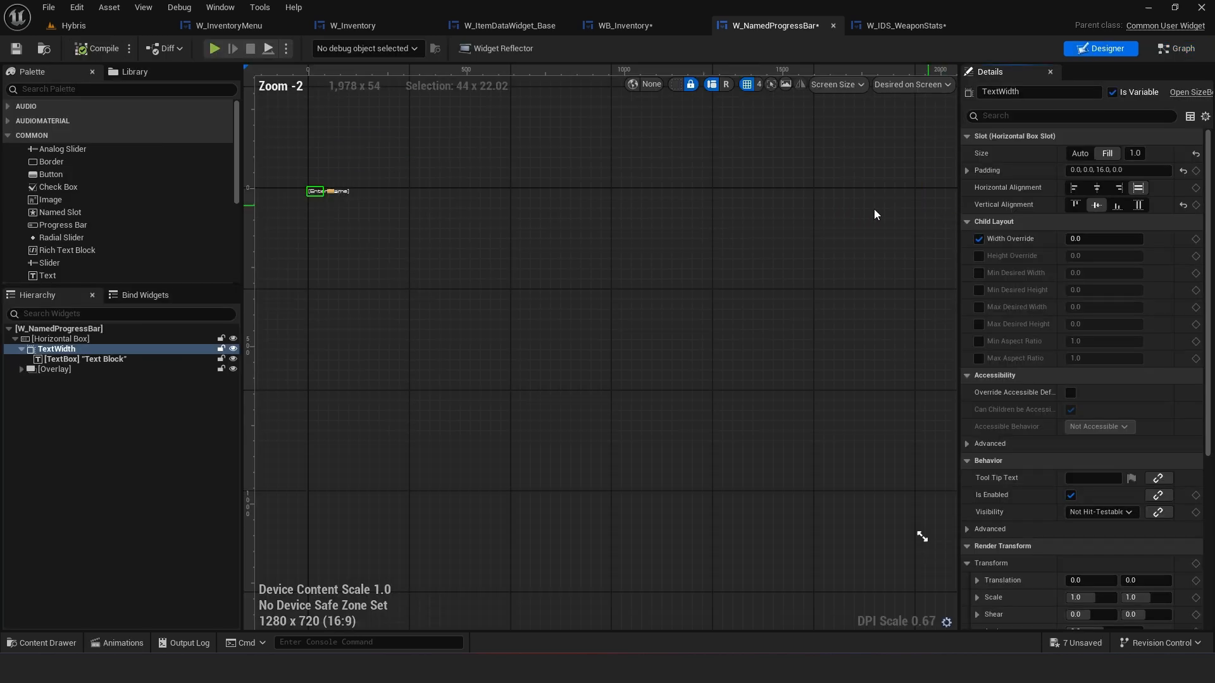
pyautogui.moveTo(394, 163); pyautogui.dragTo(642, 258, button='right')
pyautogui.scroll(6, 642, 258)
pyautogui.moveTo(556, 283); pyautogui.dragTo(709, 262, button='right')
pyautogui.scroll(2, 913, 307)
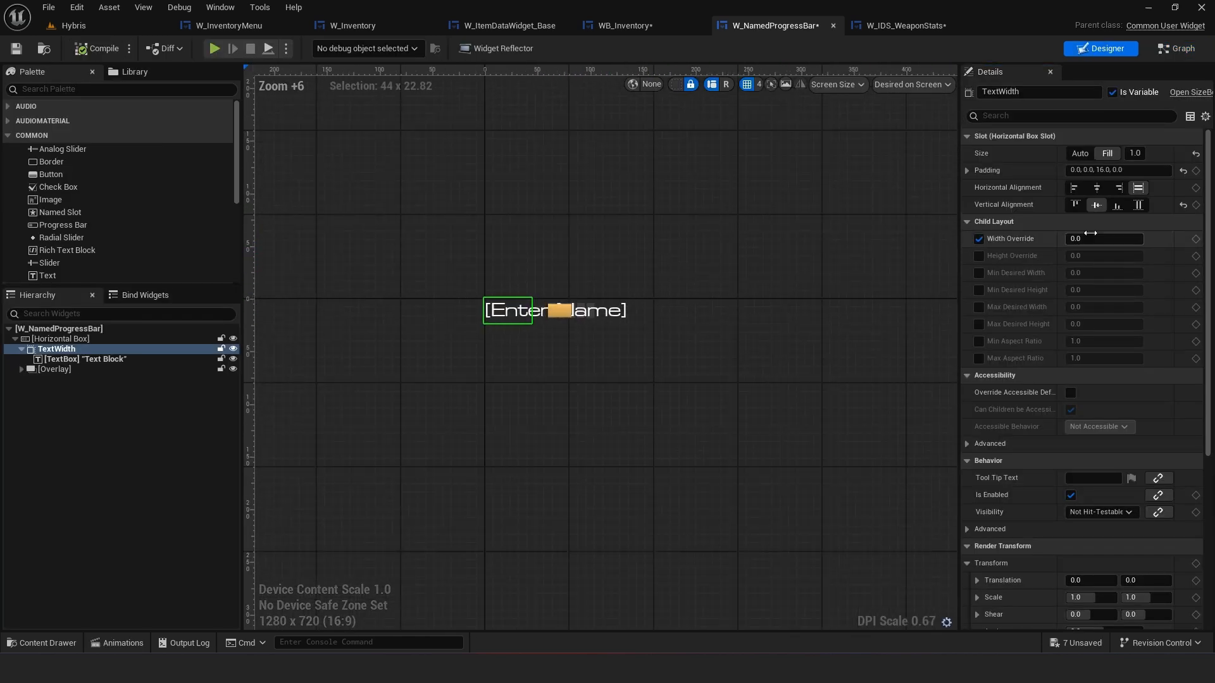
pyautogui.click(100, 396)
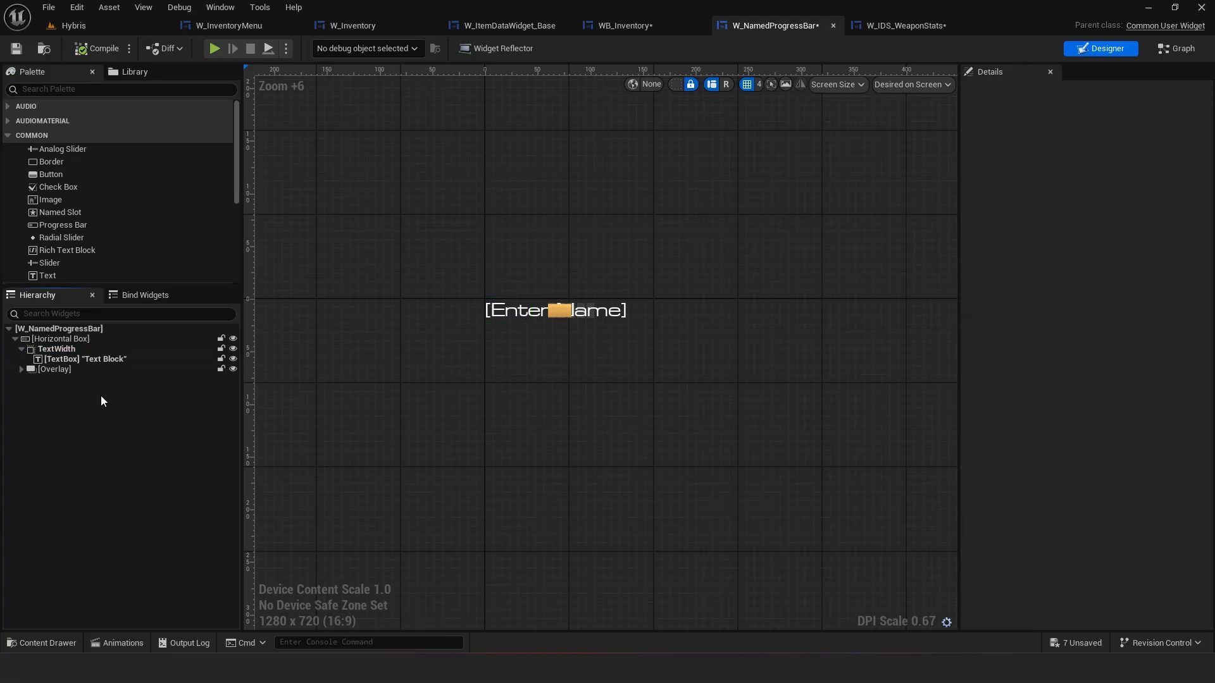
pyautogui.click(518, 312)
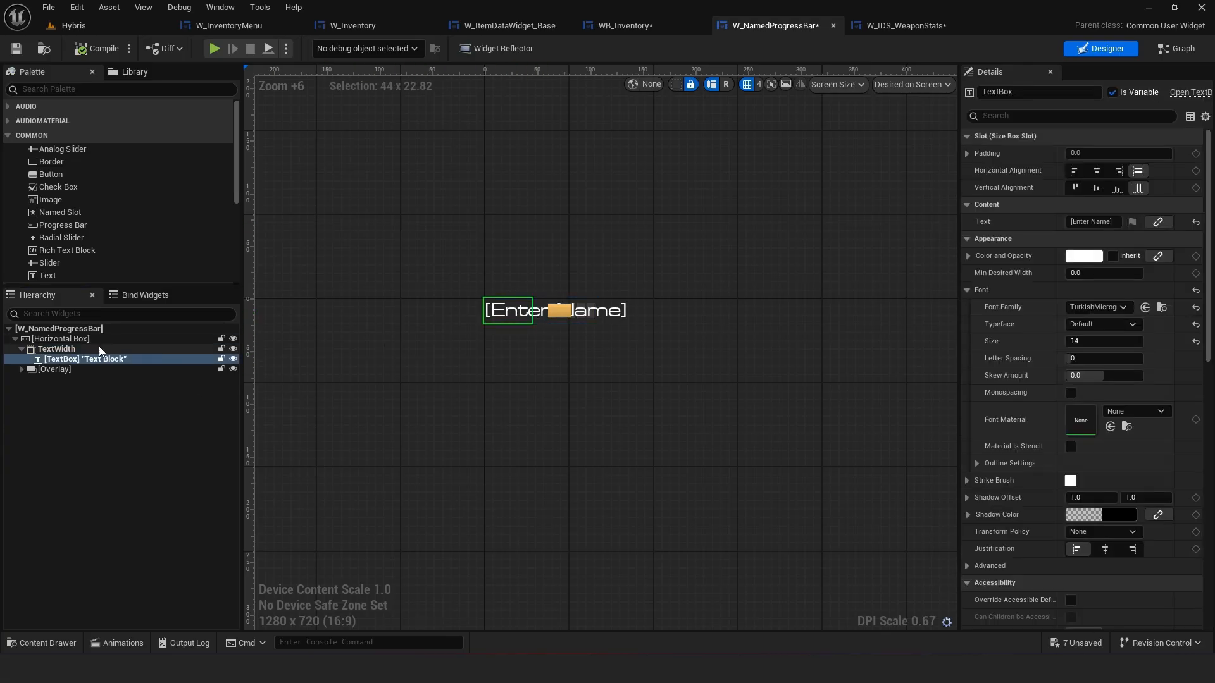
pyautogui.click(166, 348)
pyautogui.click(1175, 48)
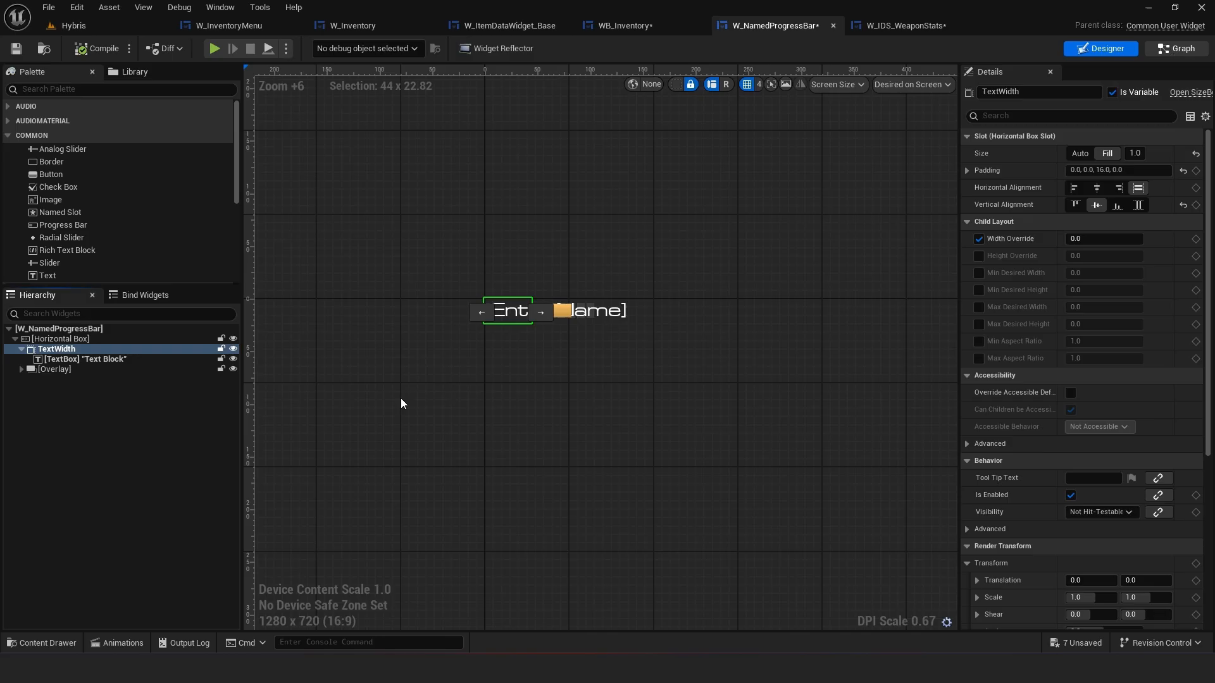
# Set DesiredTextWidth's default value to 192 and compile the blueprint
pyautogui.click(470, 238)
pyautogui.scroll(-5, 152, 614)
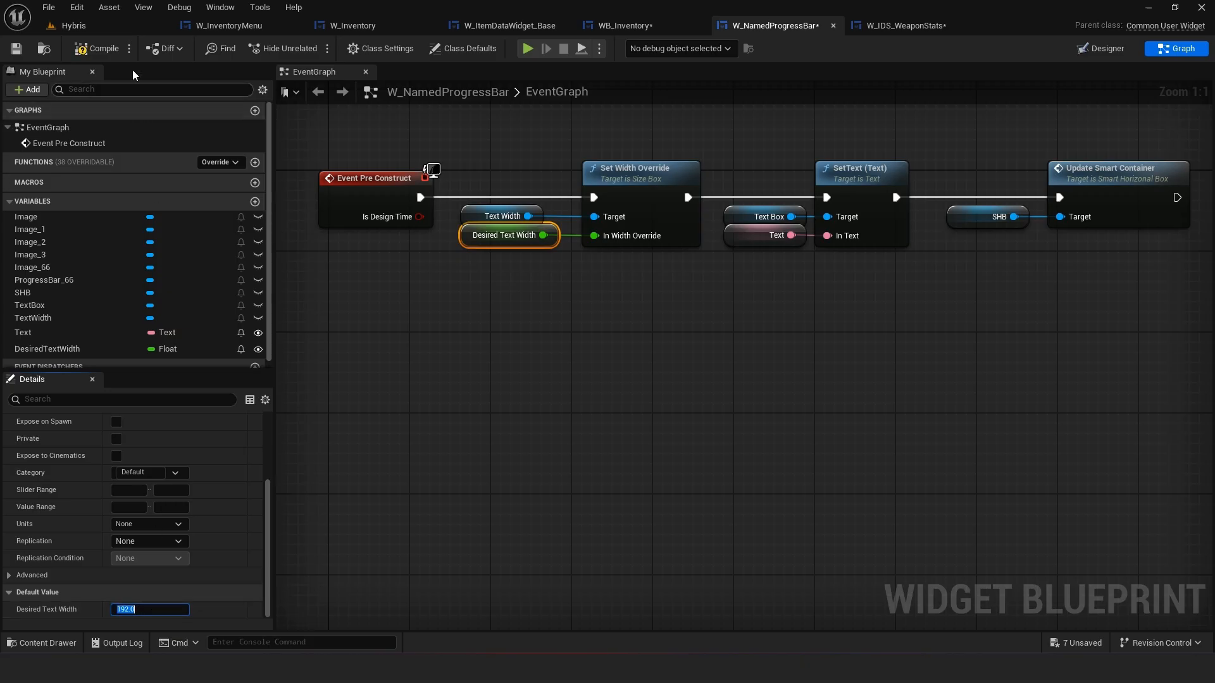
pyautogui.click(93, 47)
pyautogui.click(1102, 50)
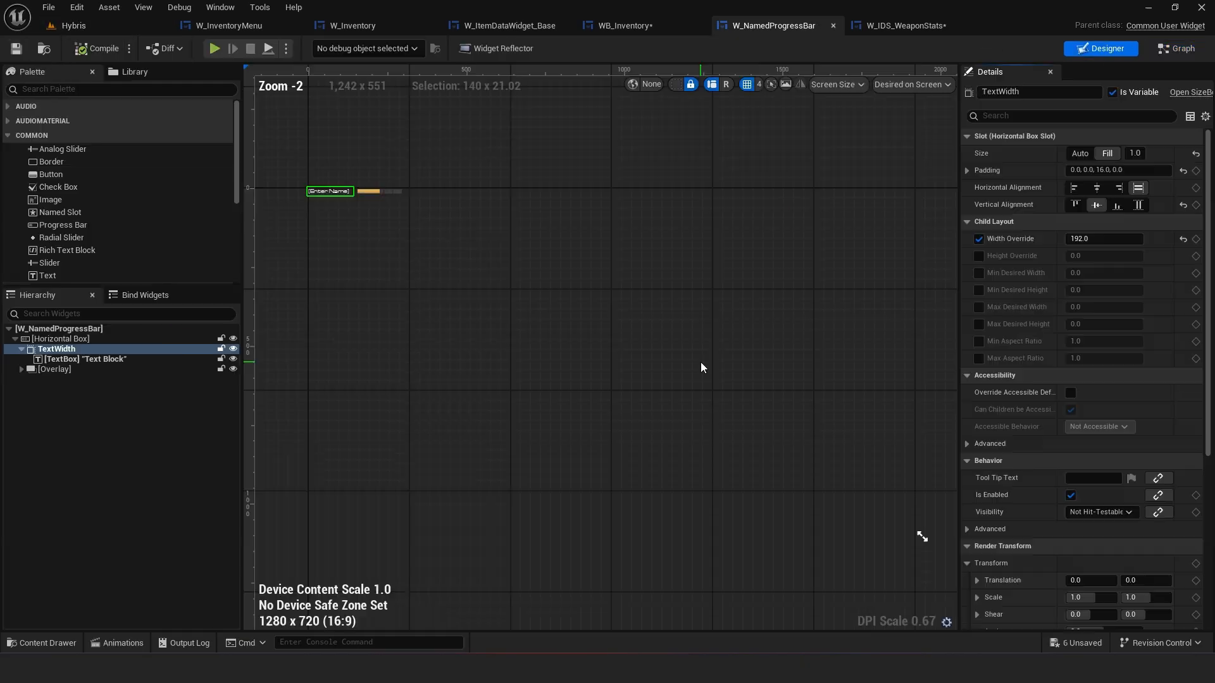
pyautogui.scroll(4, 597, 324)
# In W_IDS_WeaponStats, set the Damage bar's Desired Text Width to 128 and compare it with the Rate of Fire bar
pyautogui.click(889, 32)
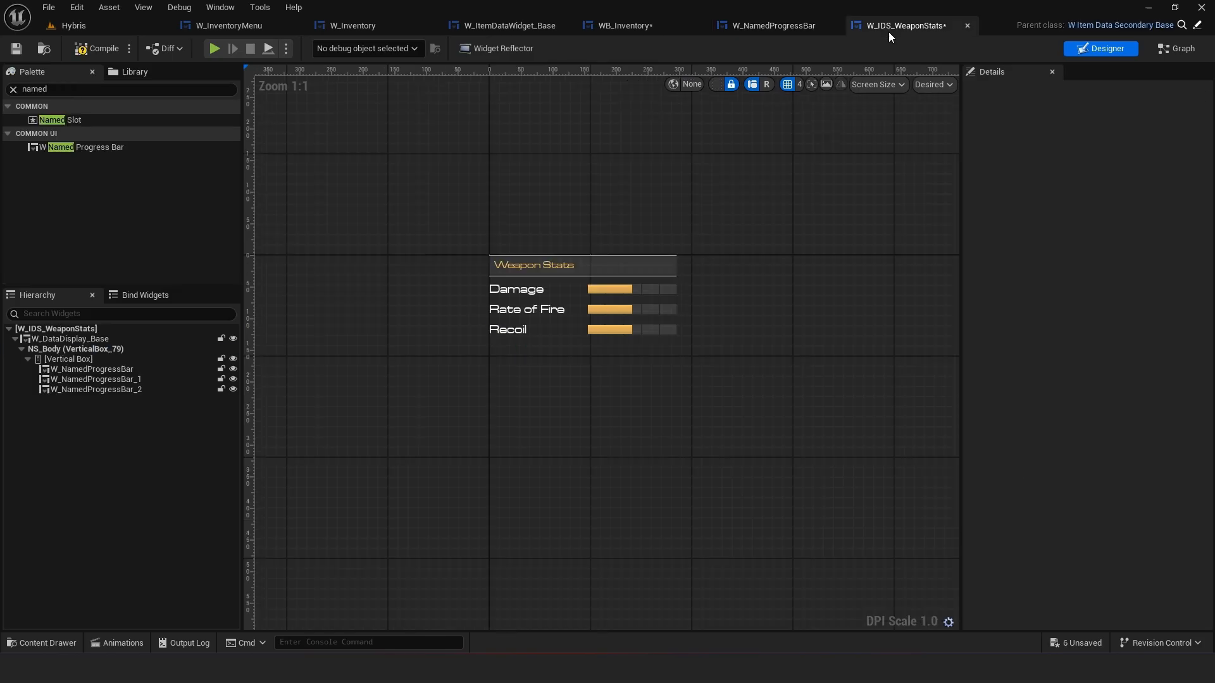
pyautogui.click(535, 288)
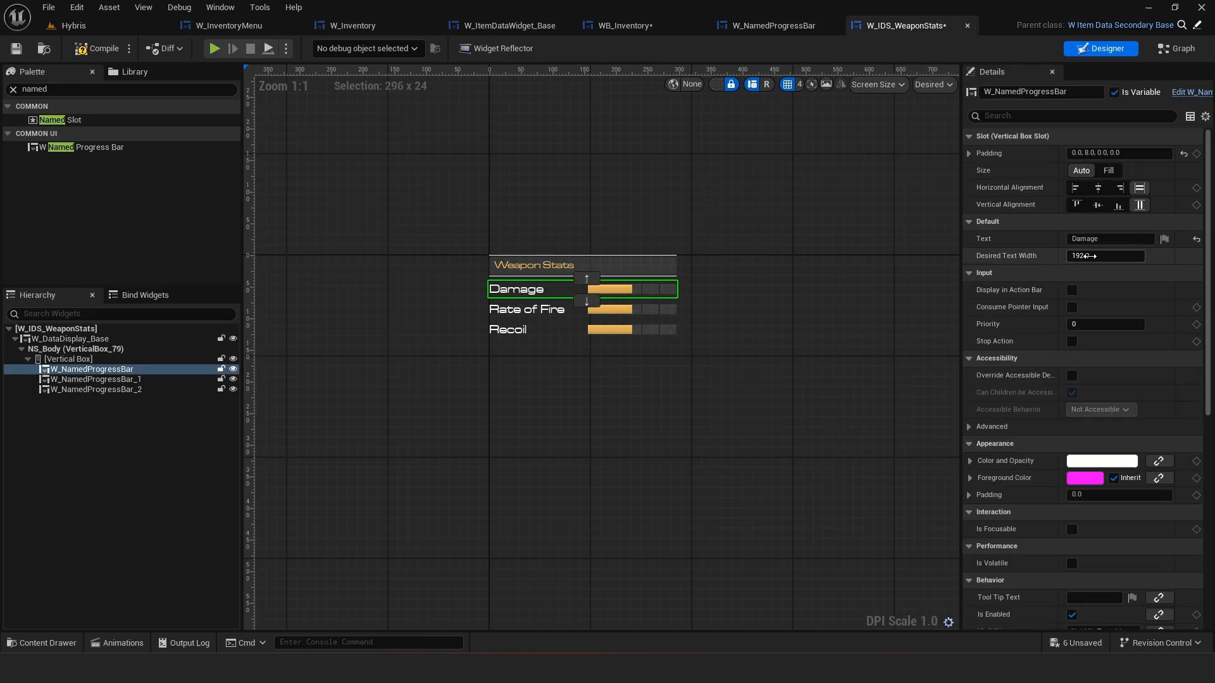
pyautogui.moveTo(1106, 256)
pyautogui.mouseDown()
pyautogui.moveTo(1076, 256)
pyautogui.moveTo(1100, 256)
pyautogui.mouseUp()
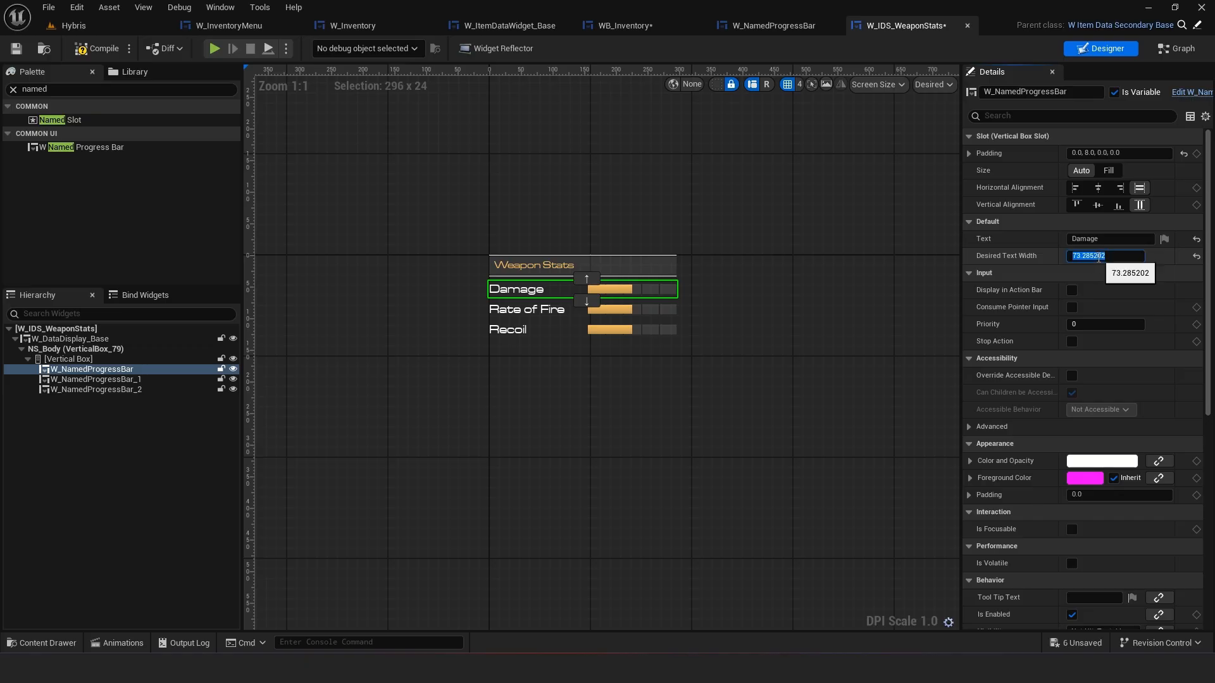
pyautogui.write('128')
pyautogui.press('Return')
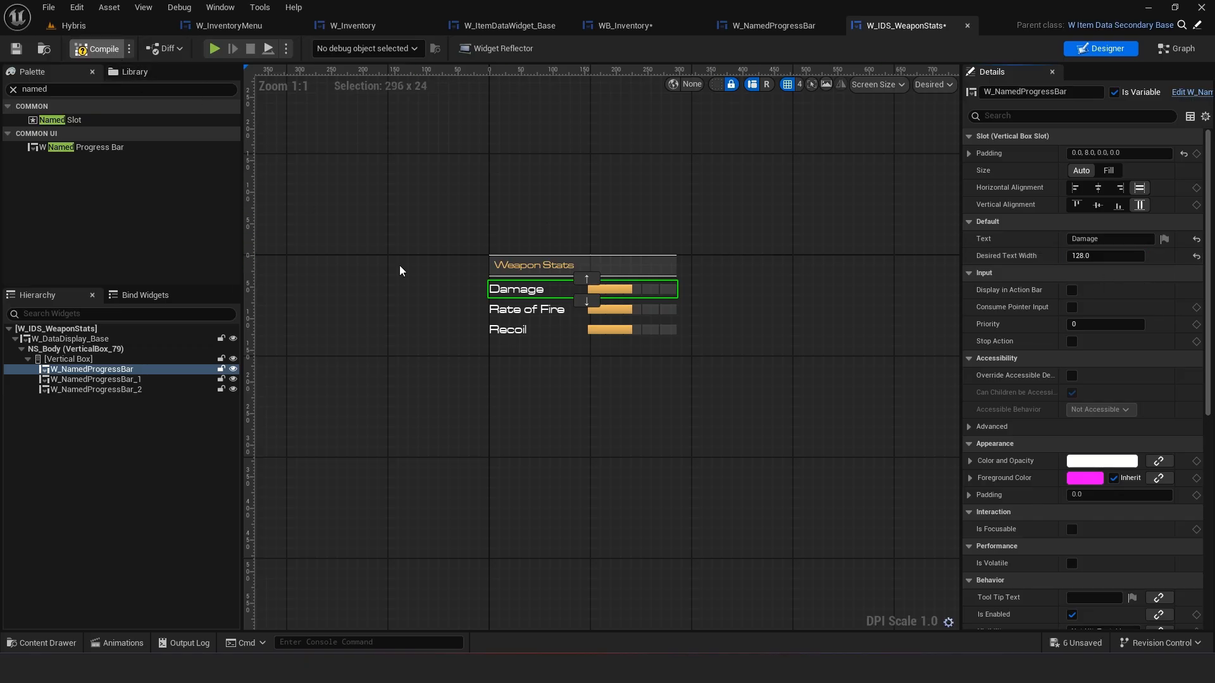
pyautogui.scroll(1, 613, 329)
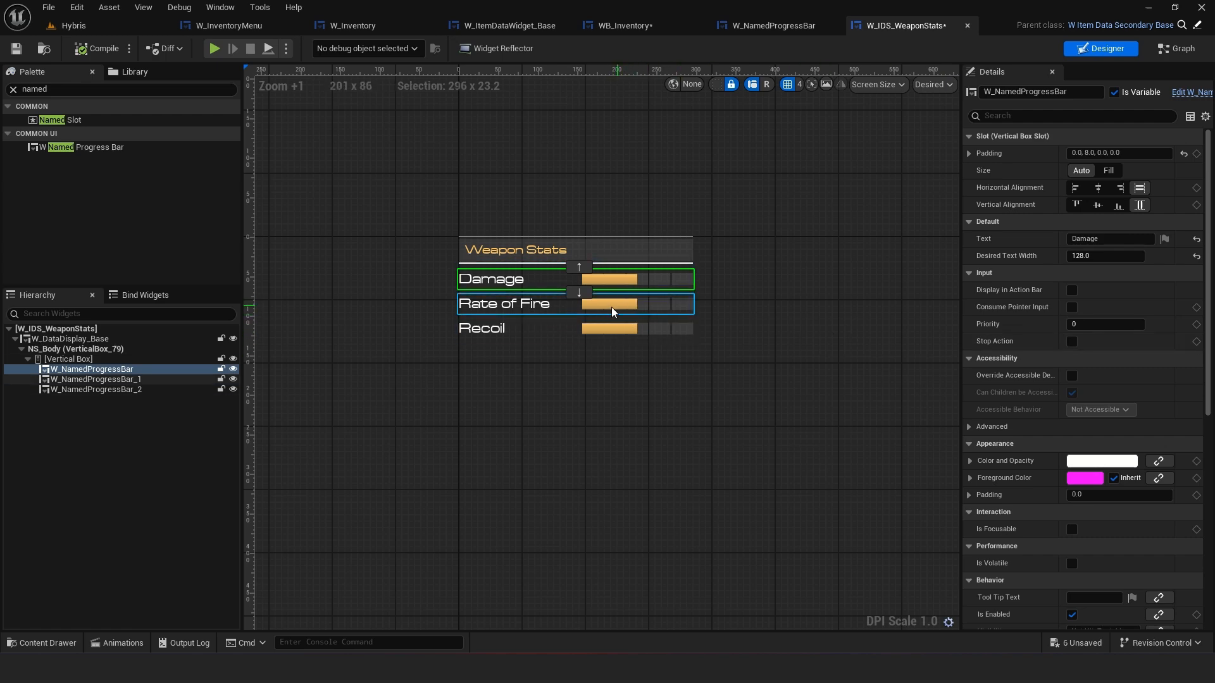
pyautogui.click(550, 303)
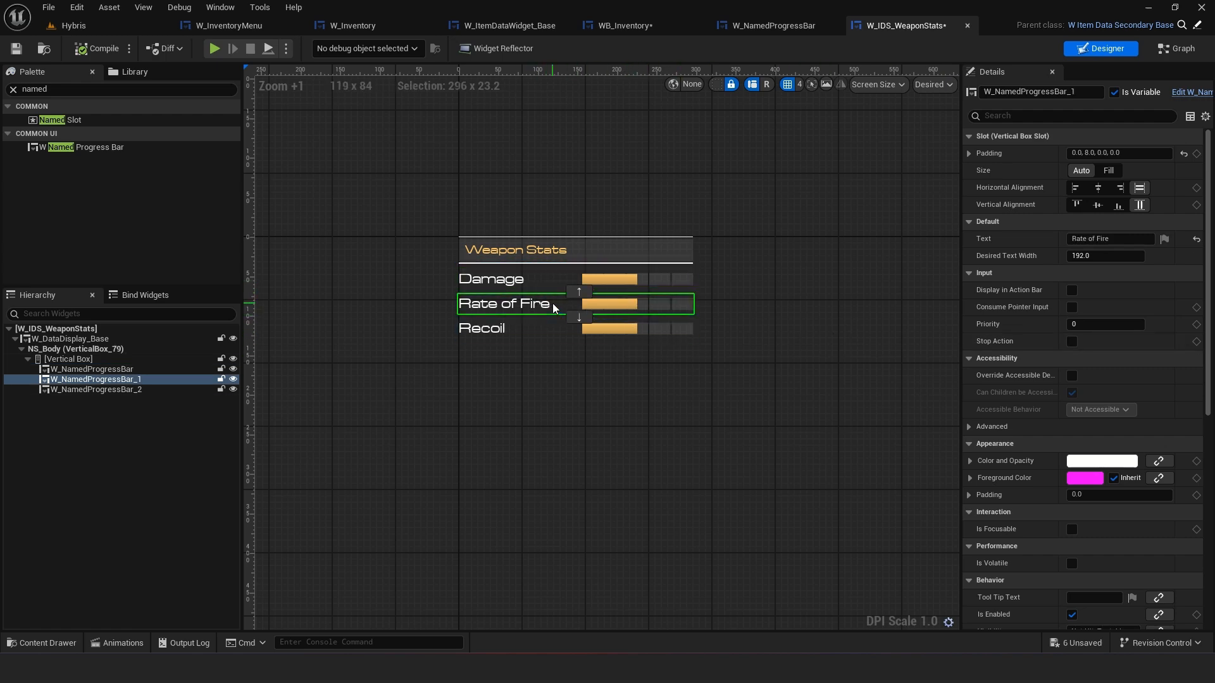
pyautogui.click(622, 284)
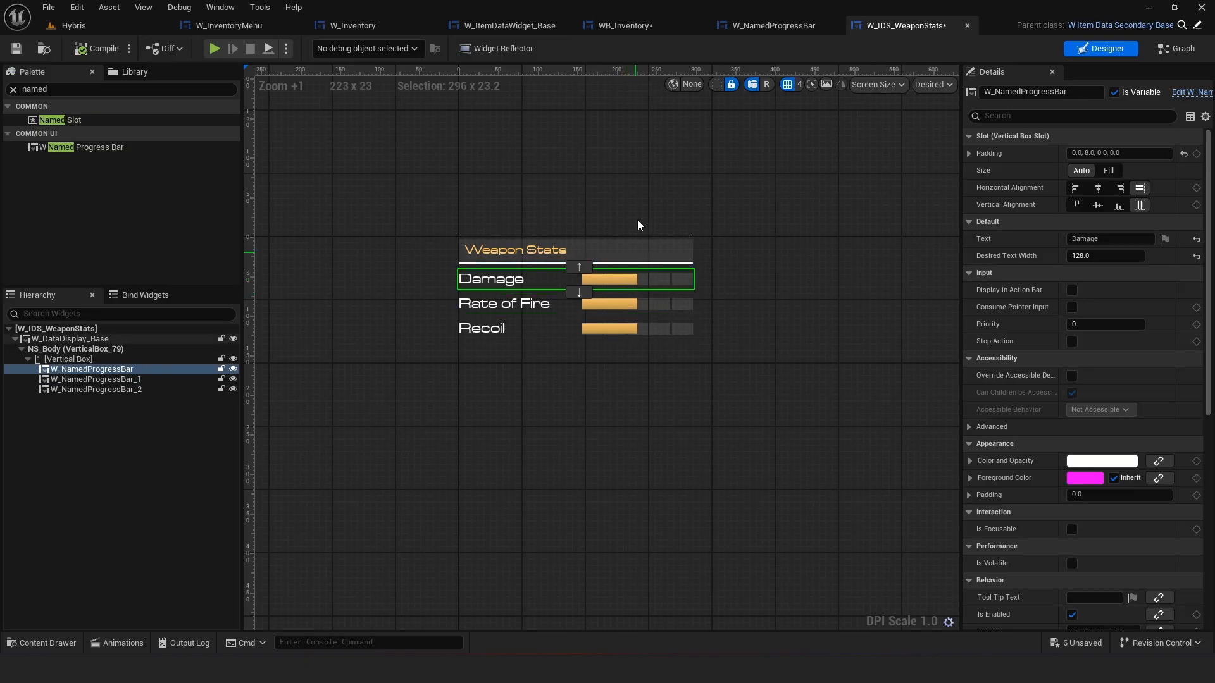
# Review the DesiredTextWidth variable and Text Width node in W_NamedProgressBar's graph and designer
pyautogui.click(757, 24)
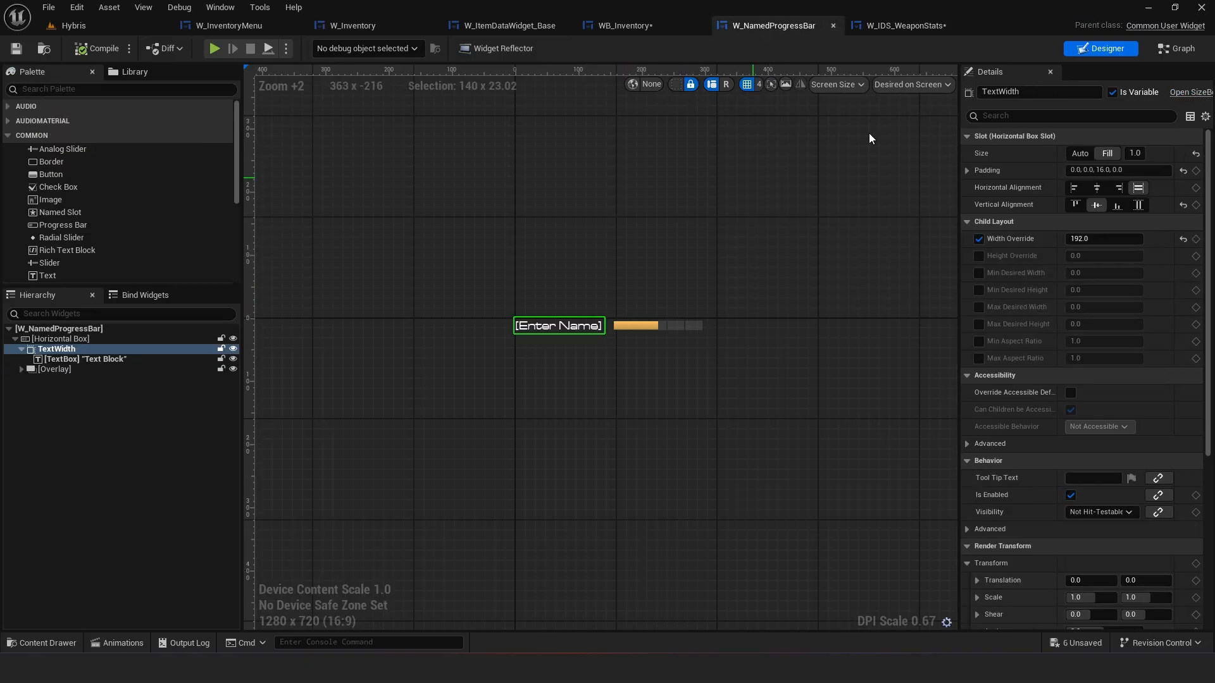
pyautogui.click(1176, 49)
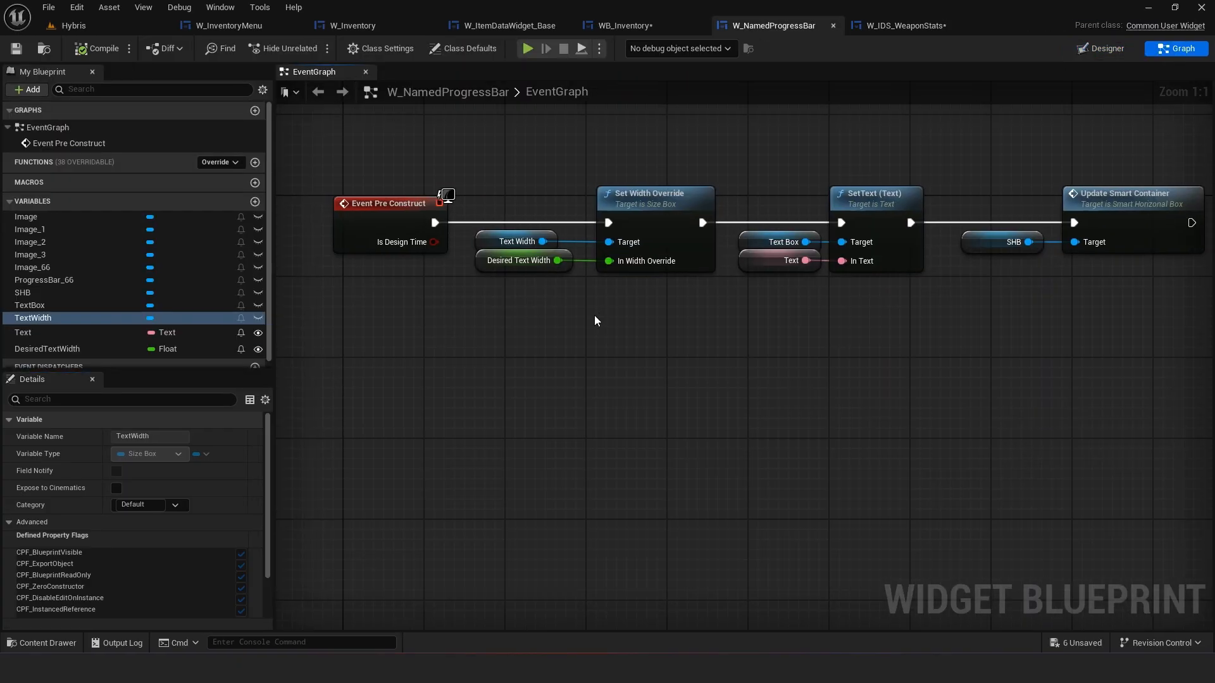
pyautogui.click(97, 349)
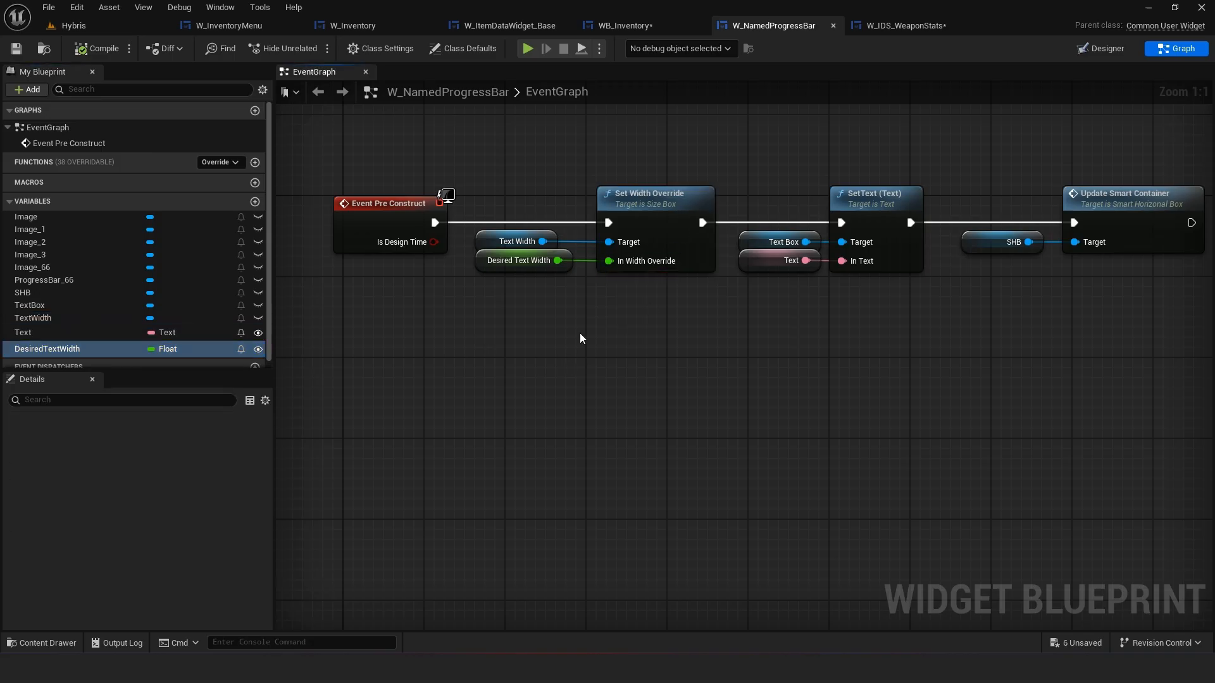
pyautogui.click(487, 238)
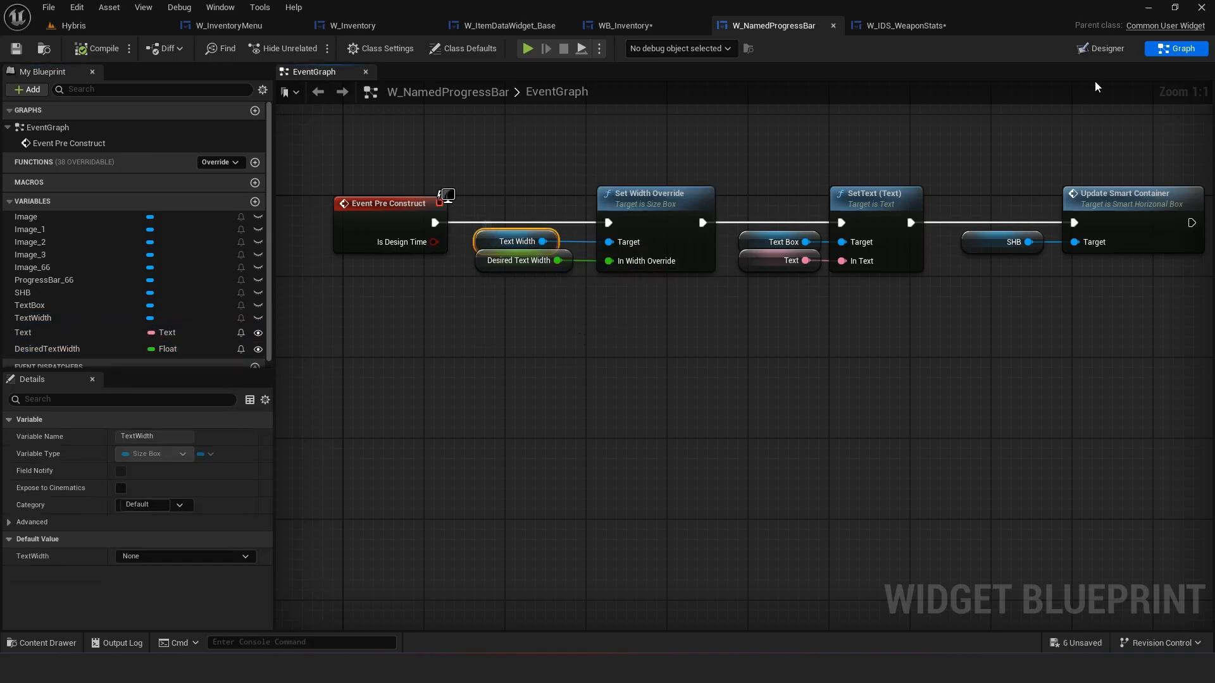
pyautogui.click(715, 299)
pyautogui.click(1101, 48)
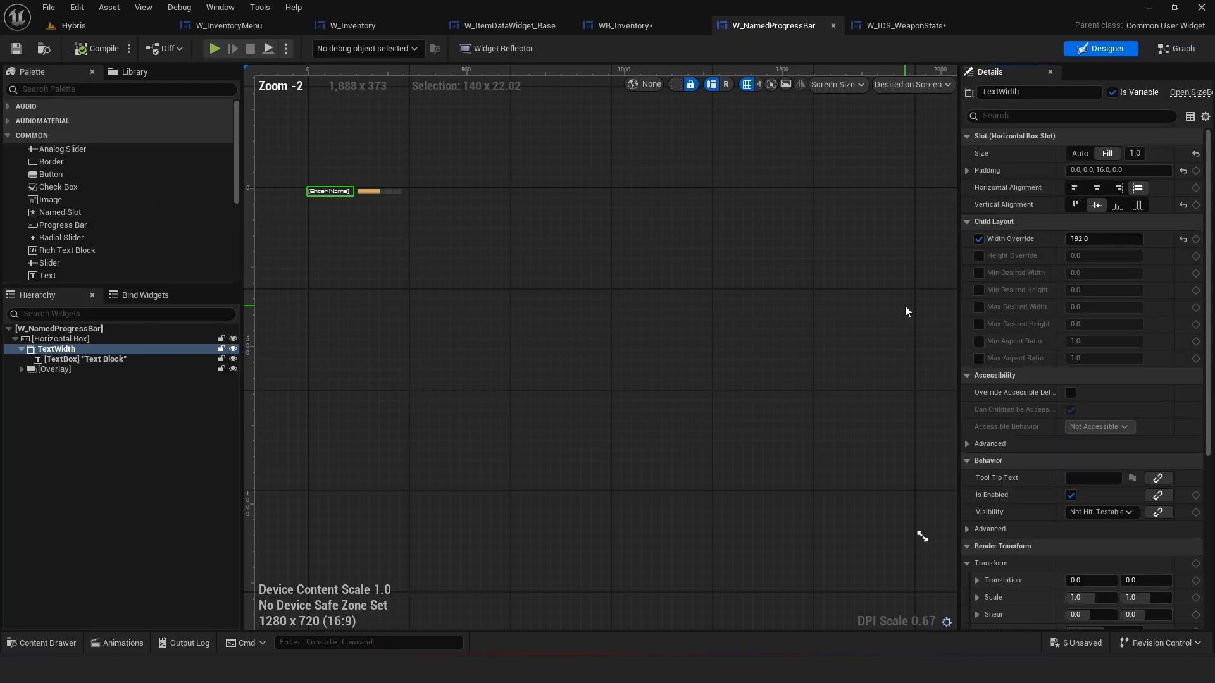
pyautogui.moveTo(618, 323); pyautogui.dragTo(674, 374, button='right')
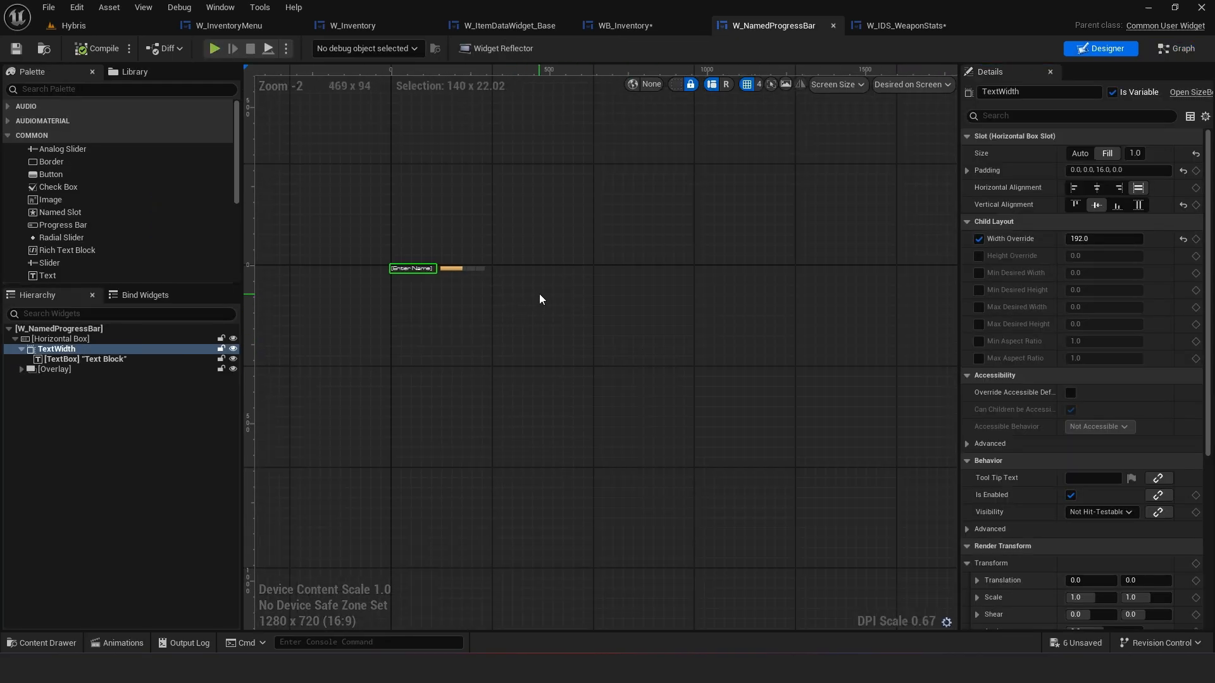
# Save both W_IDS_WeaponStats and W_NamedProgressBar
pyautogui.click(659, 29)
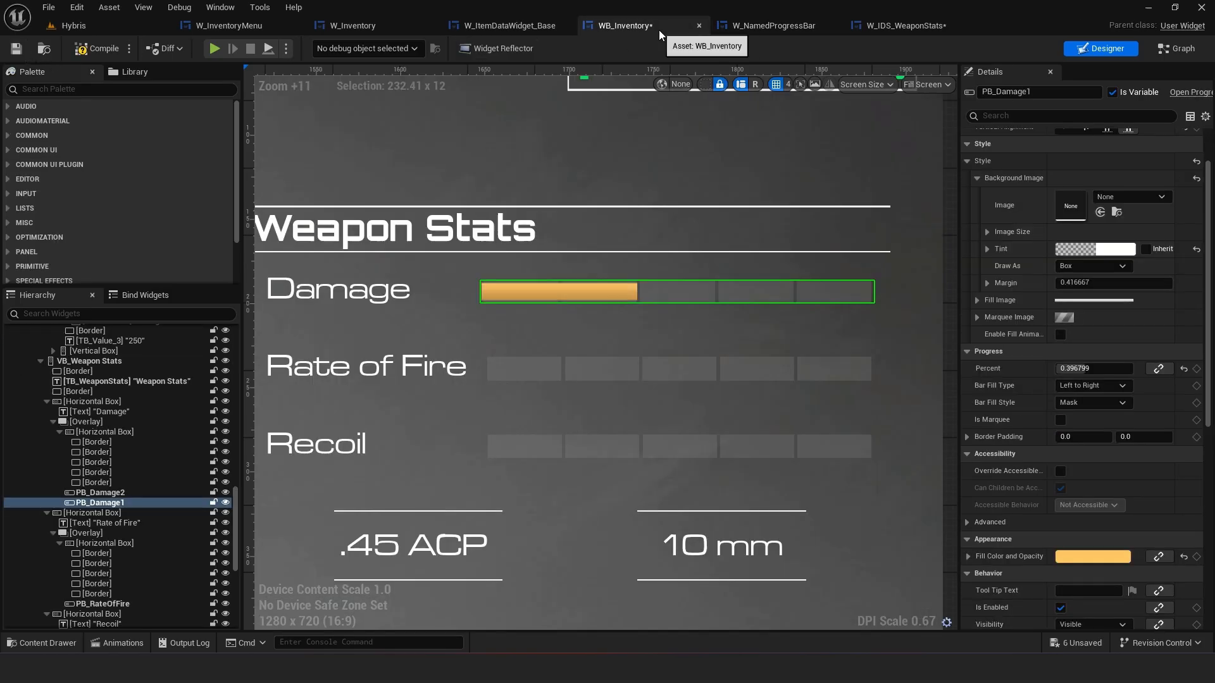
pyautogui.click(911, 27)
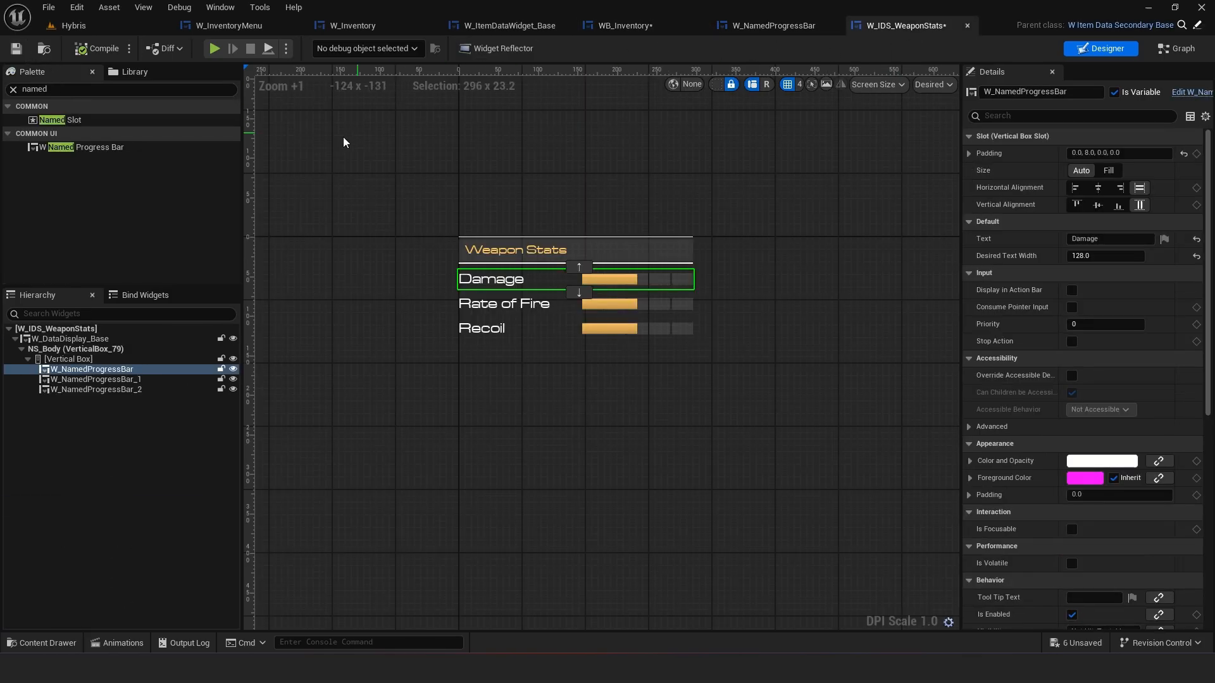
pyautogui.click(13, 49)
pyautogui.click(798, 29)
pyautogui.click(15, 48)
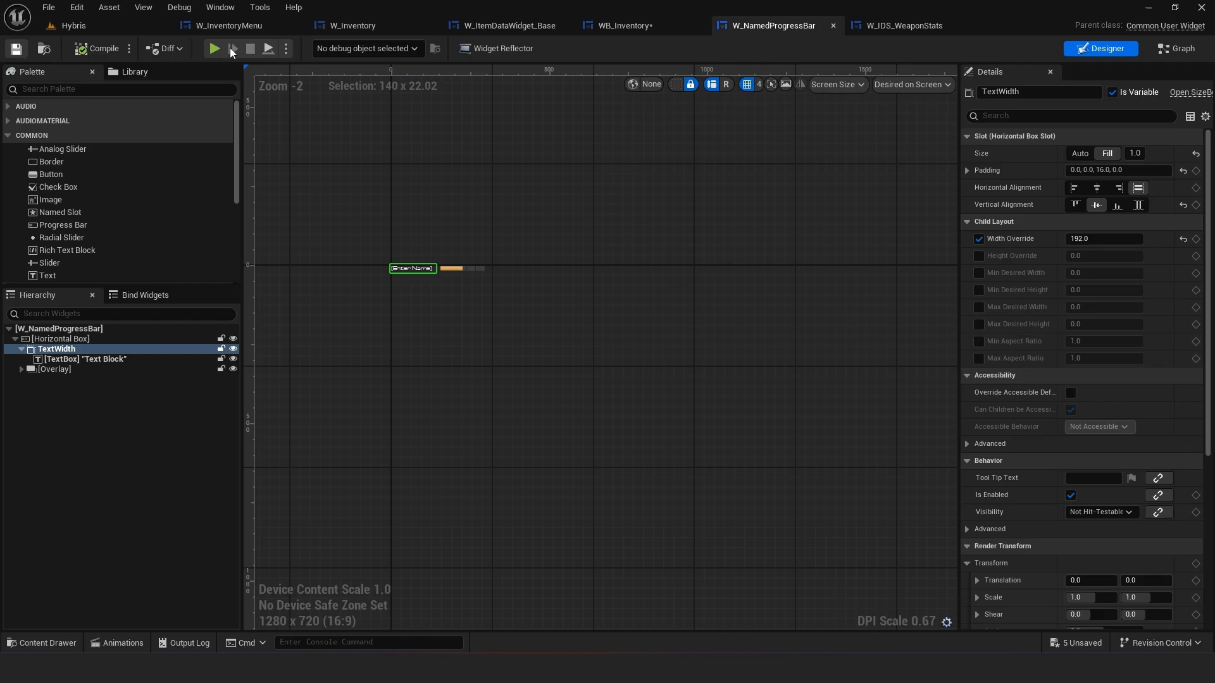
pyautogui.click(882, 29)
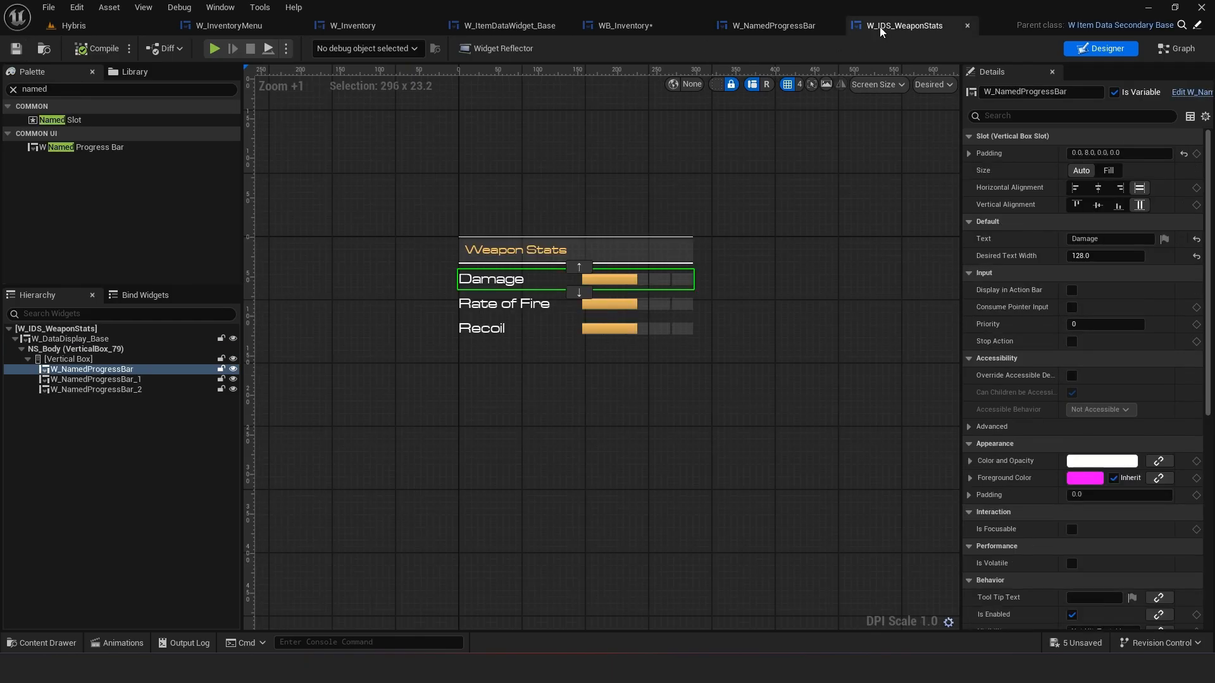
# Scrub the Damage bar's Desired Text Width down to about 22 and save the widget
pyautogui.click(510, 154)
pyautogui.click(597, 281)
pyautogui.moveTo(1109, 257); pyautogui.dragTo(1076, 256)
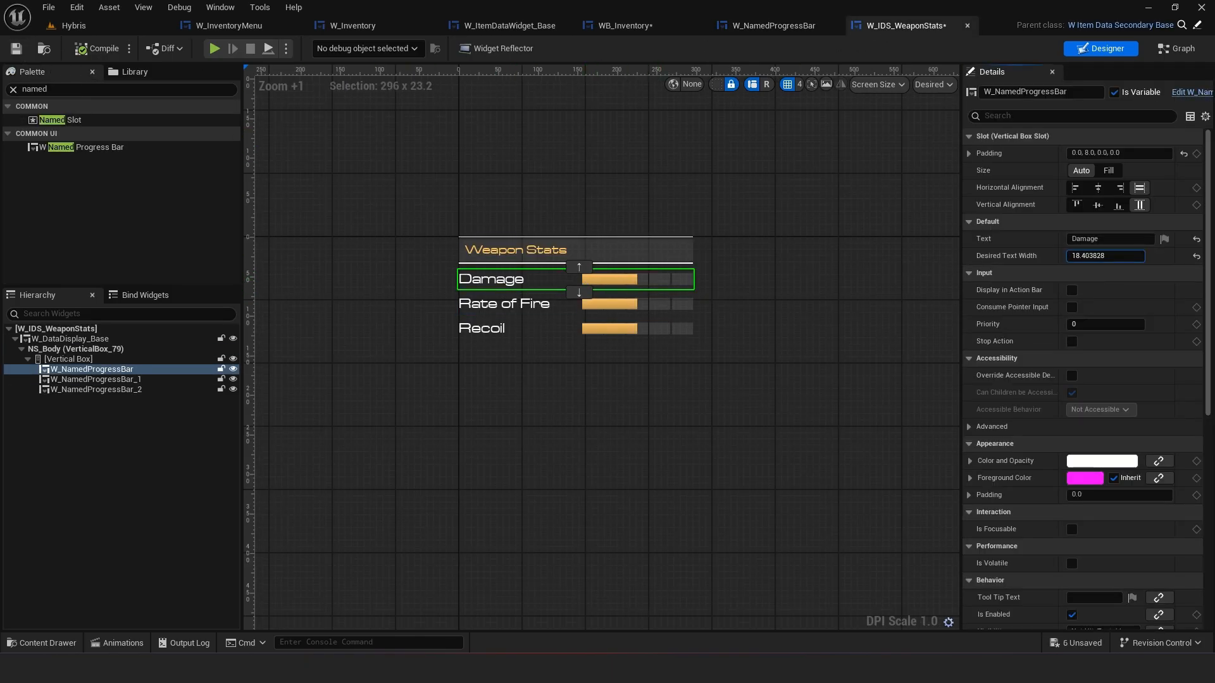
pyautogui.click(16, 49)
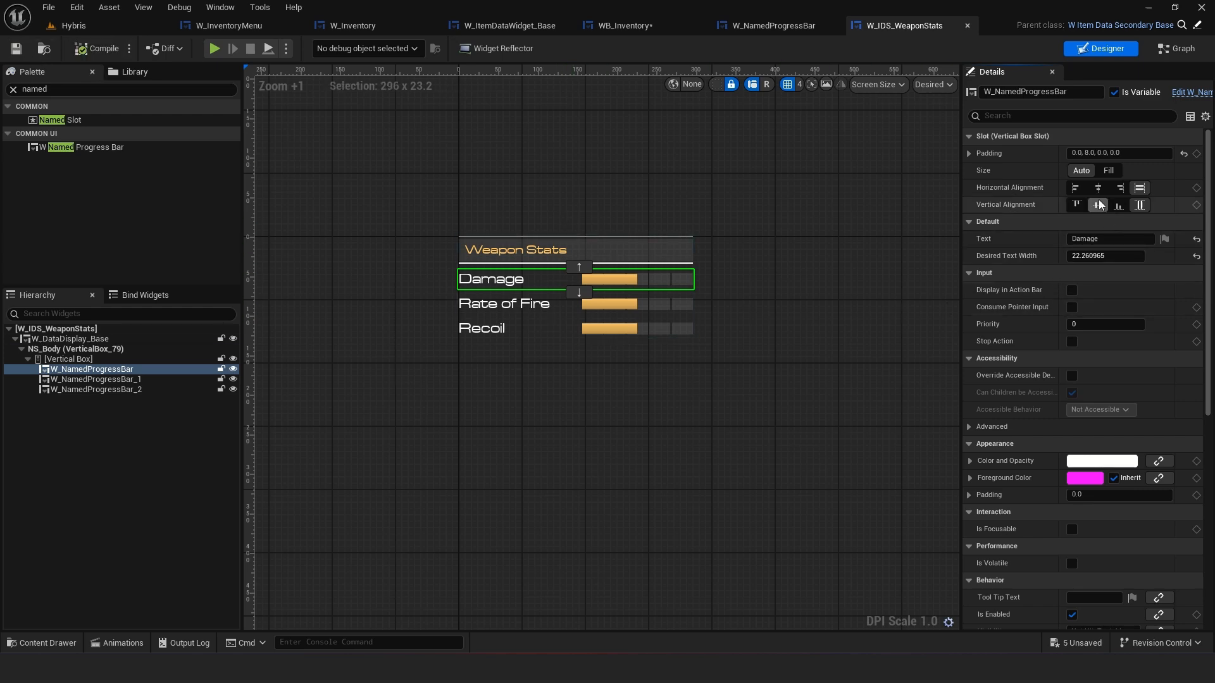
# Set the Damage bar's Desired Text Width to about 145 while trying left alignment and Fill versus Auto sizing
pyautogui.click(1076, 188)
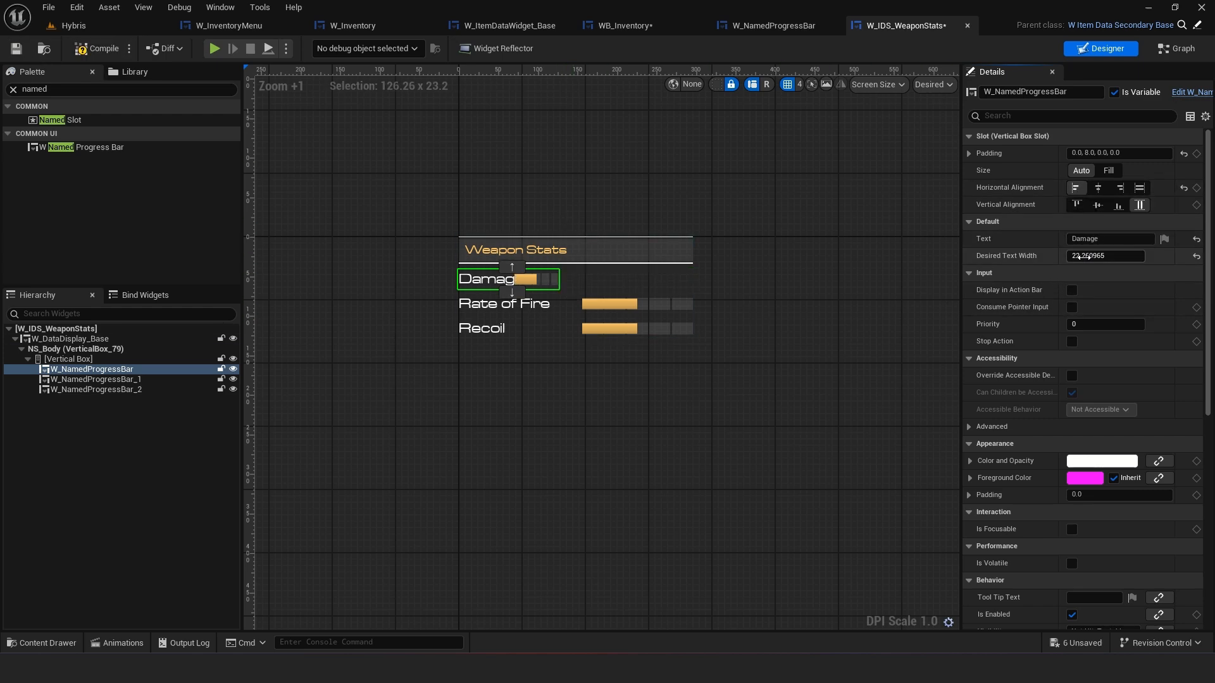
pyautogui.moveTo(1087, 256); pyautogui.dragTo(1092, 256)
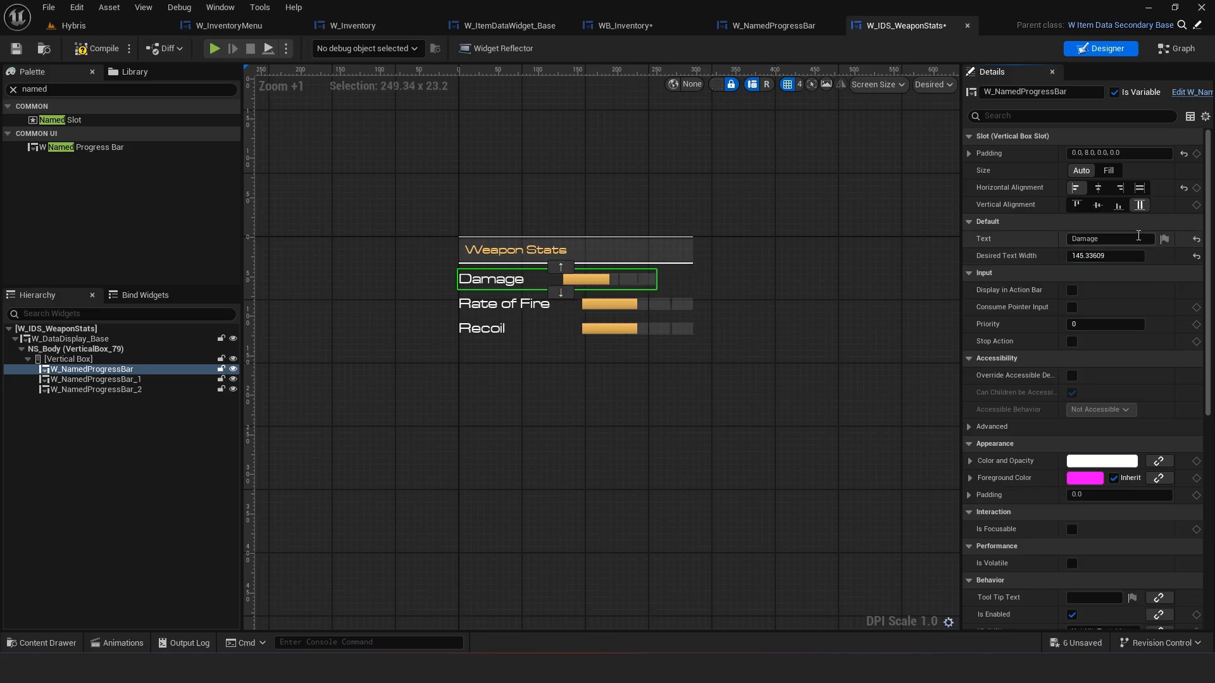
pyautogui.click(1108, 170)
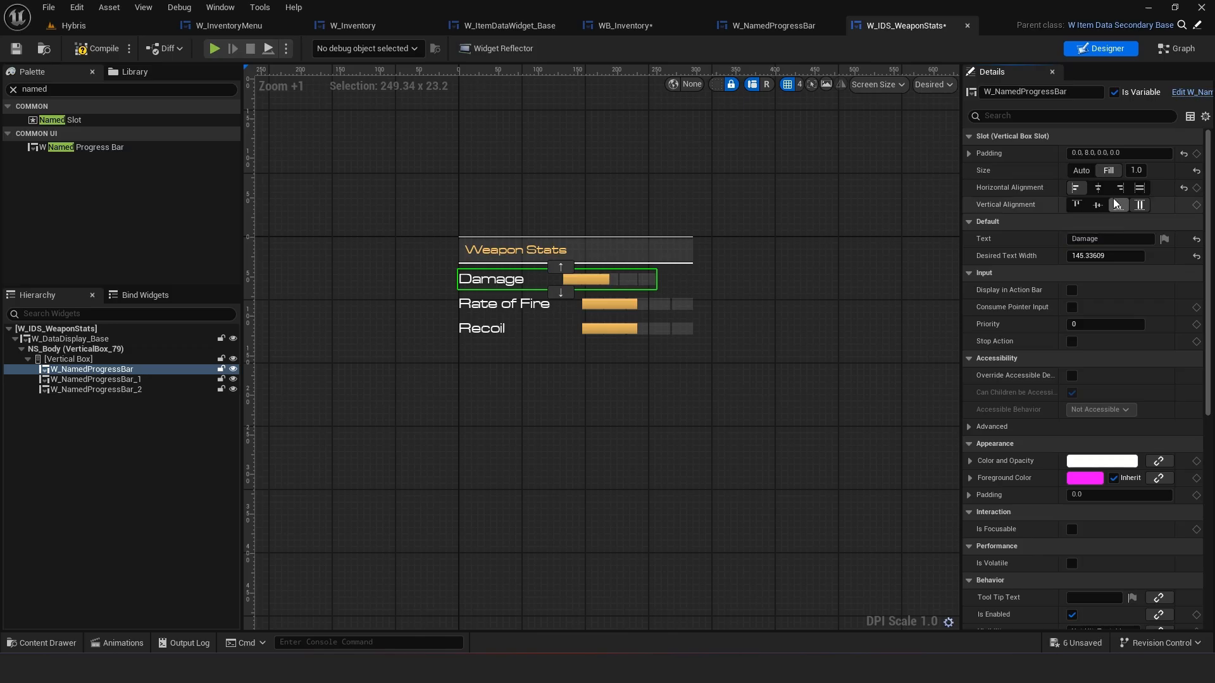
pyautogui.click(1081, 170)
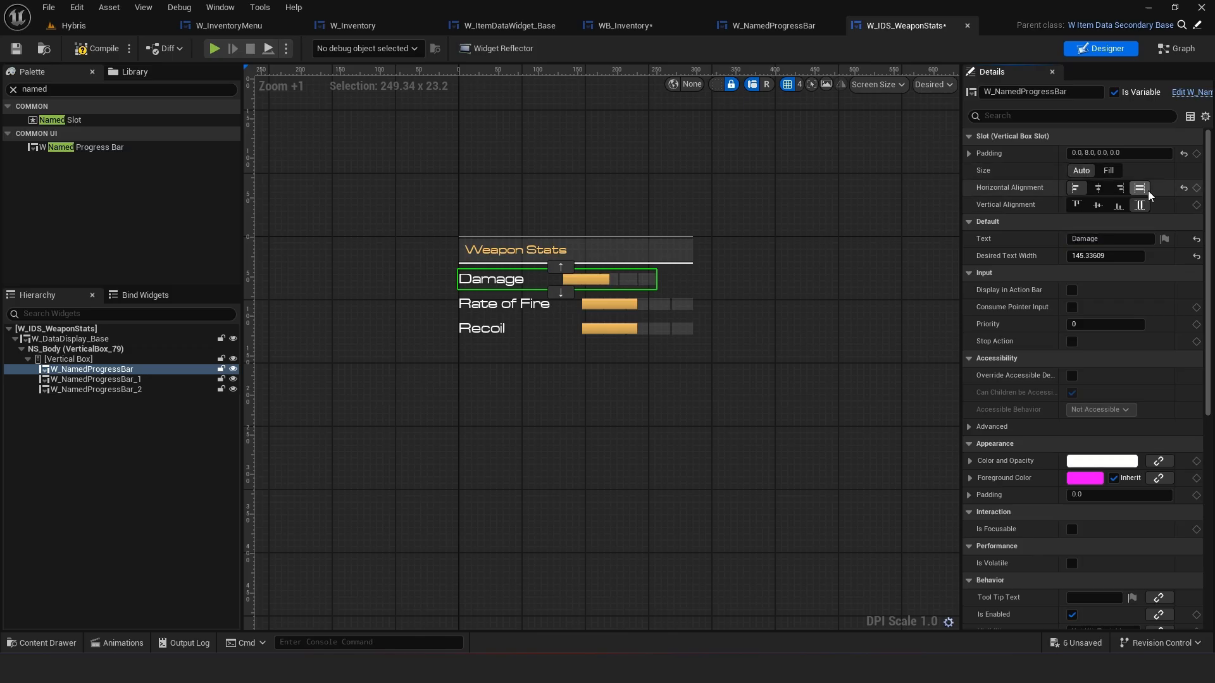
pyautogui.click(570, 304)
pyautogui.click(642, 282)
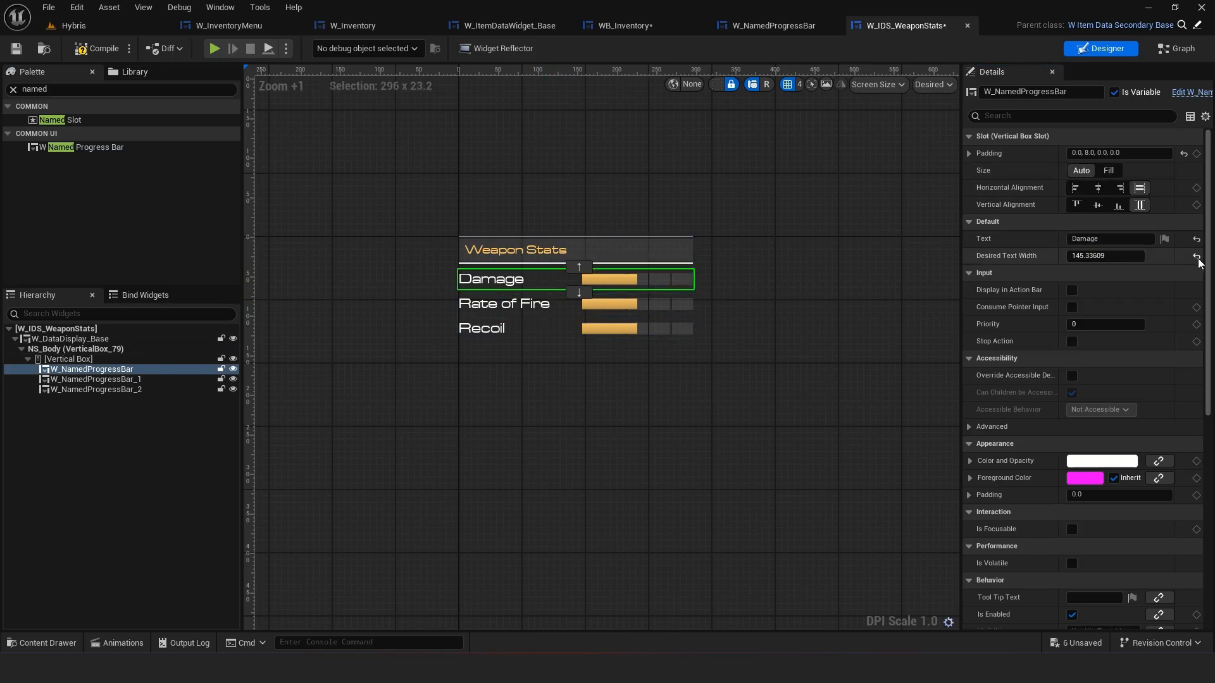
# Try Fill sizing, left alignment and scrubbed widths on the Rate of Fire bar, then reset its Desired Text Width to default
pyautogui.click(633, 305)
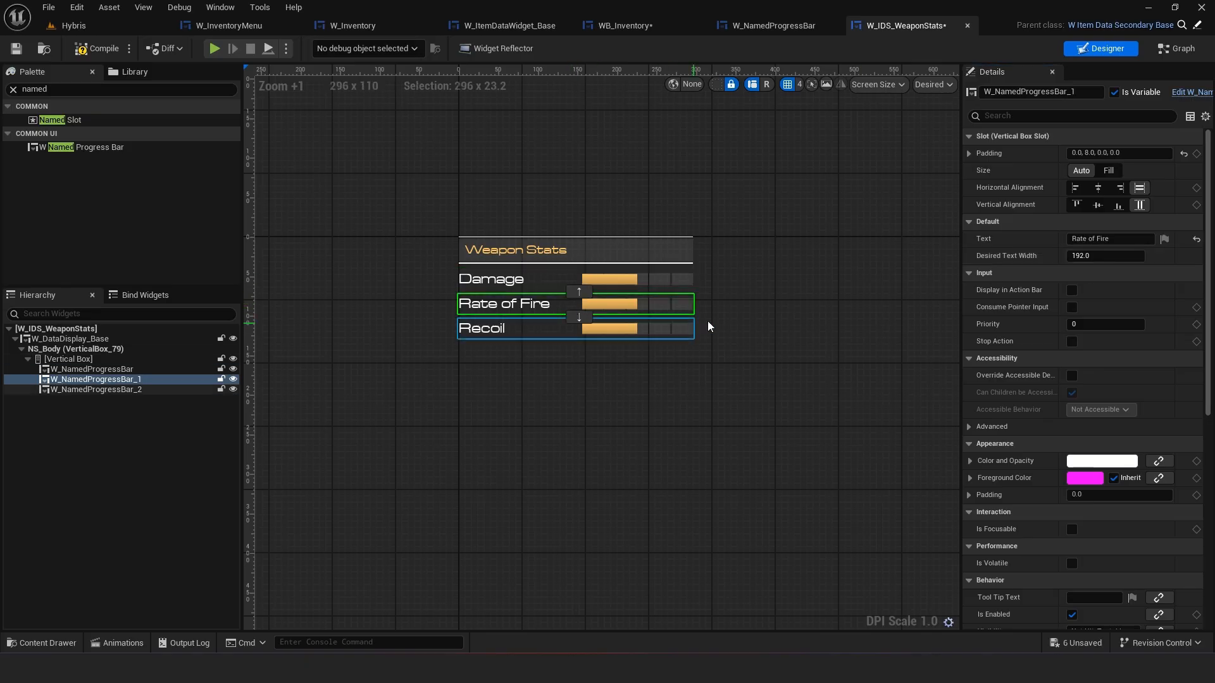
pyautogui.click(1106, 171)
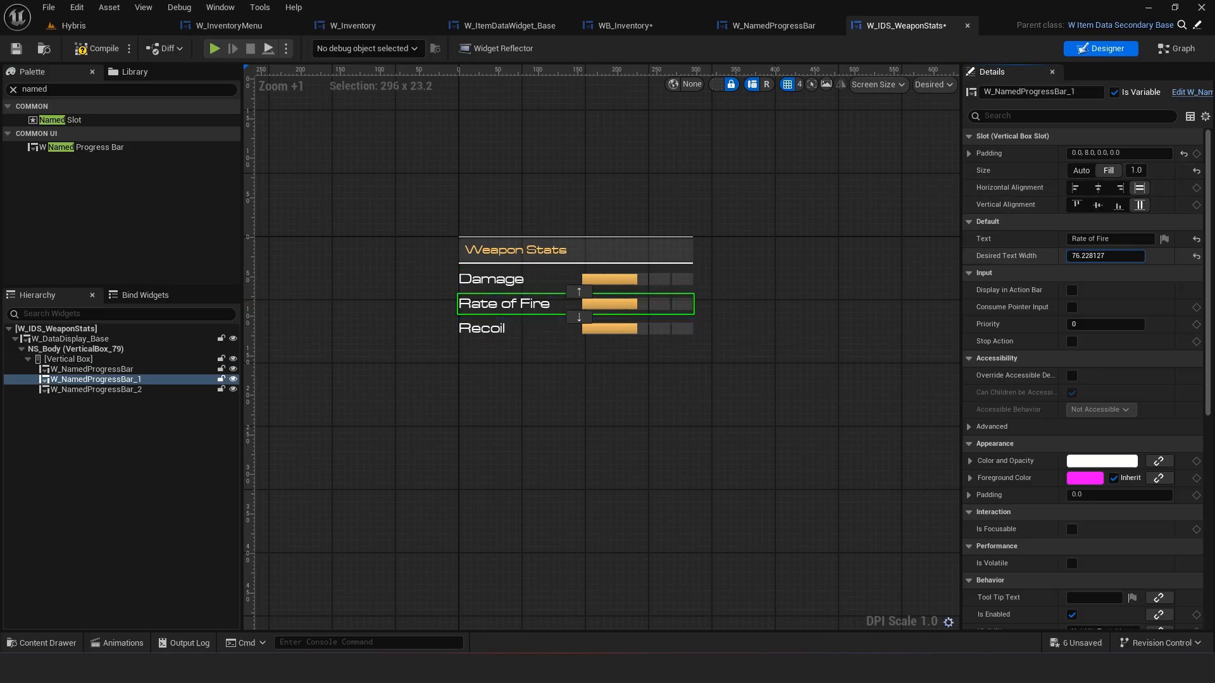
pyautogui.moveTo(1106, 257)
pyautogui.mouseDown()
pyautogui.moveTo(1084, 256)
pyautogui.moveTo(1164, 256)
pyautogui.moveTo(1101, 256)
pyautogui.moveTo(1117, 257)
pyautogui.mouseUp()
pyautogui.click(1079, 172)
pyautogui.click(1075, 188)
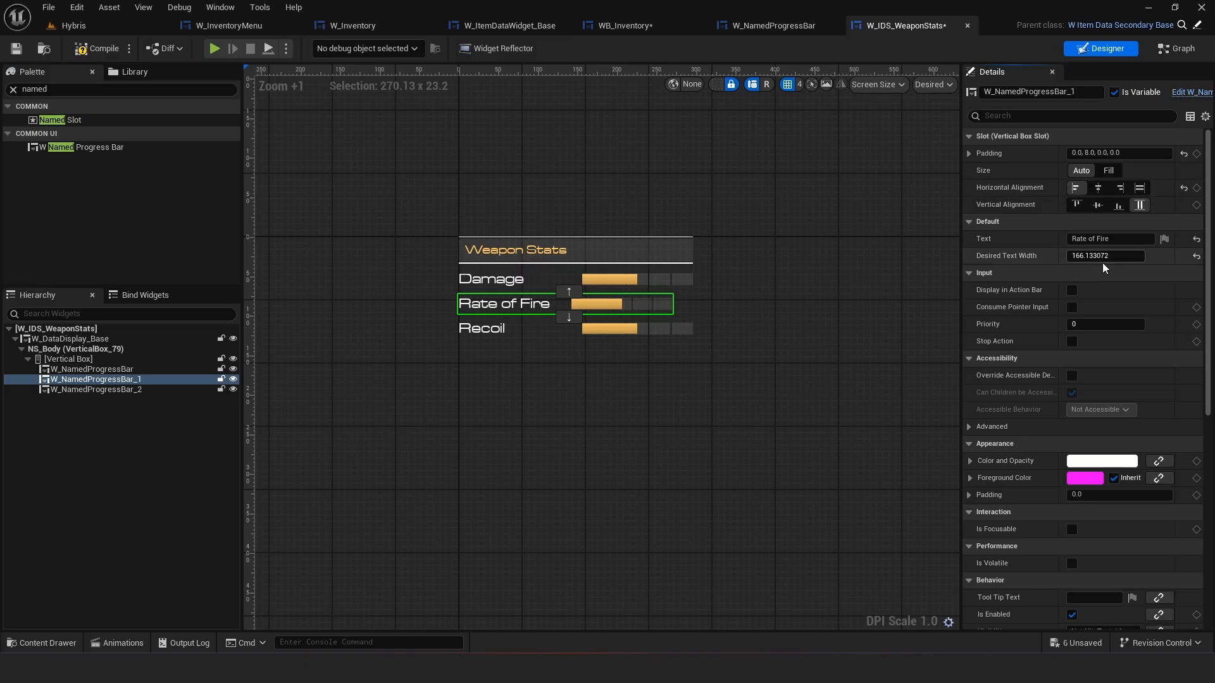
pyautogui.moveTo(1095, 256); pyautogui.dragTo(1087, 257)
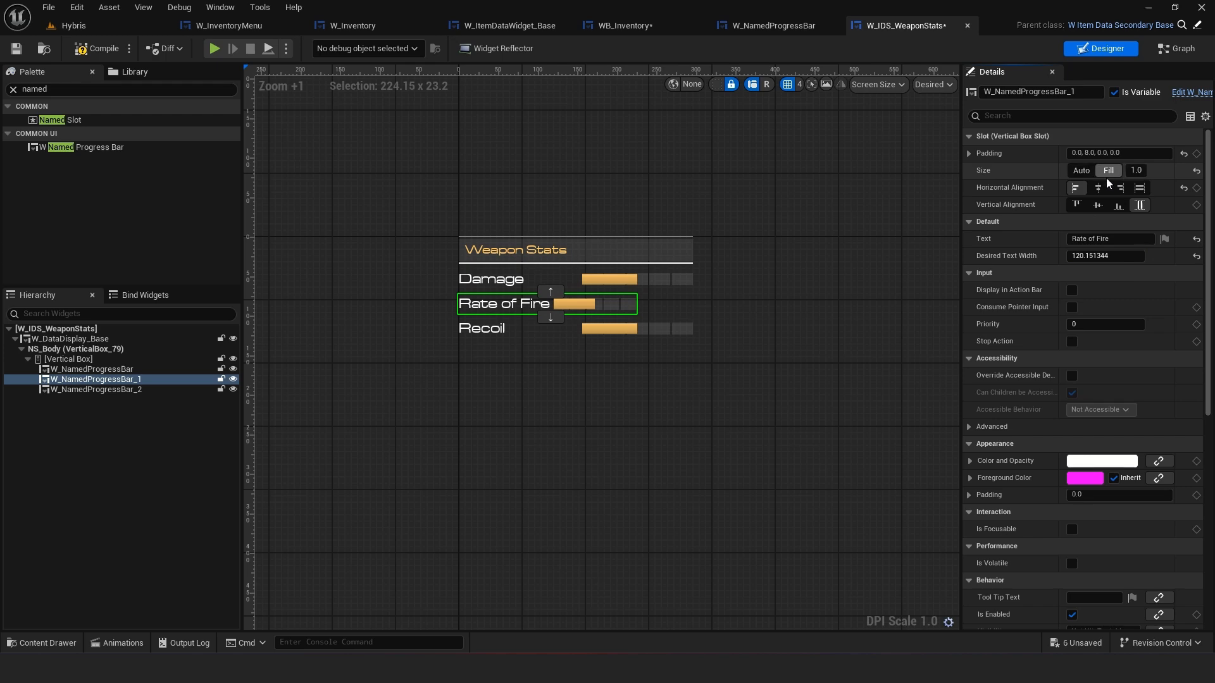
pyautogui.click(1139, 188)
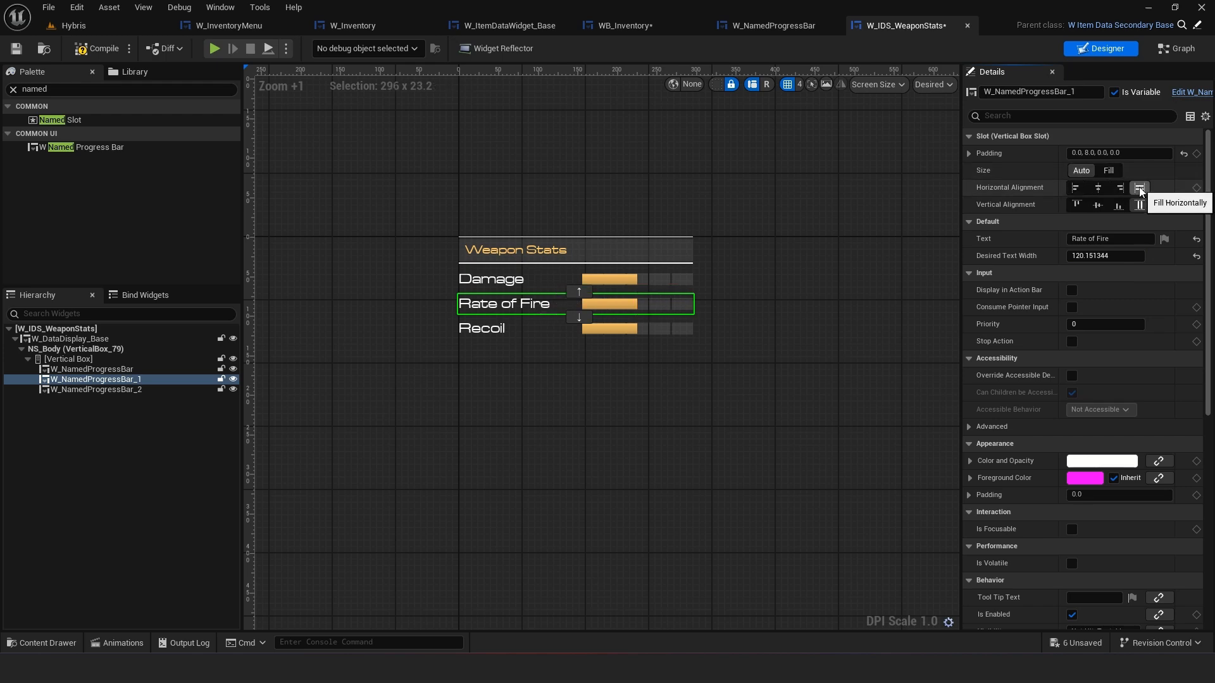
pyautogui.click(1196, 256)
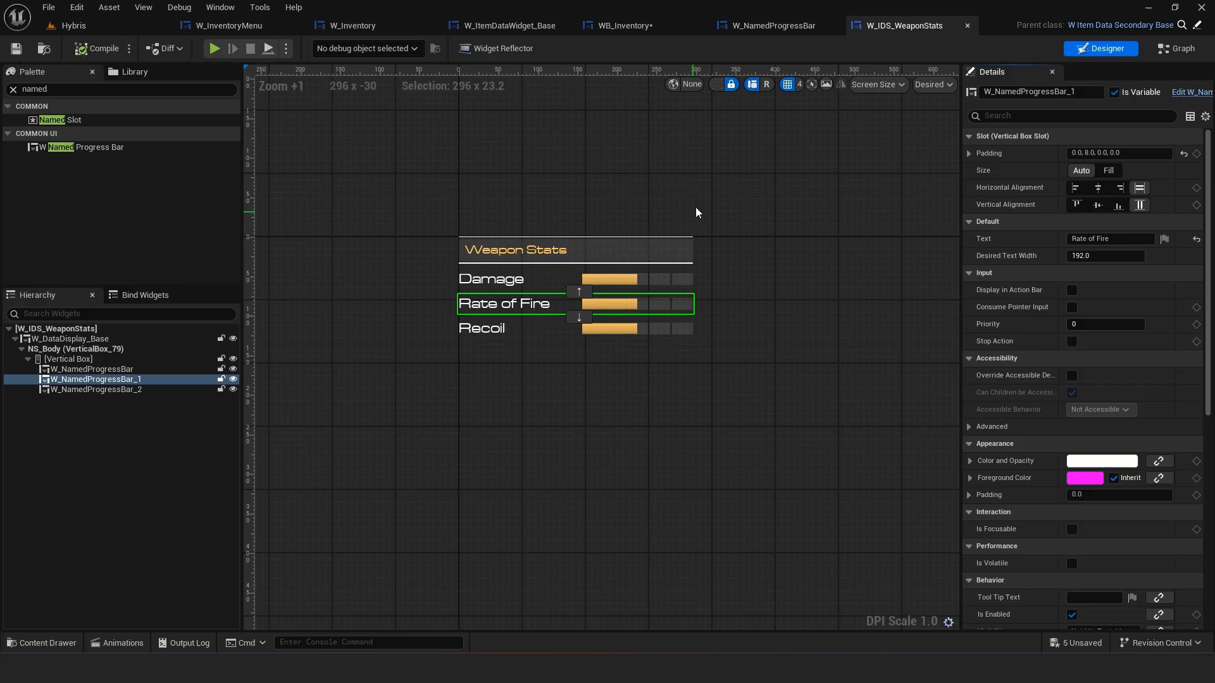
# In W_NamedProgressBar, set the TextWidth size box's slot size to Auto and save the widget
pyautogui.click(757, 25)
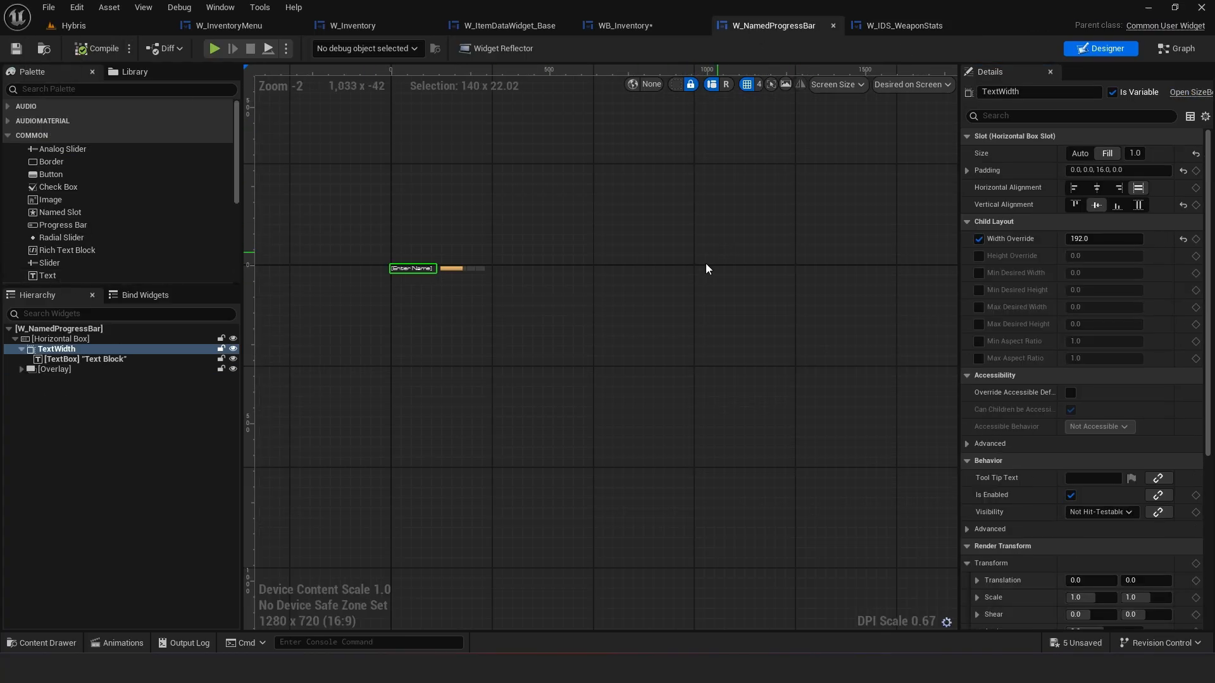
pyautogui.click(21, 350)
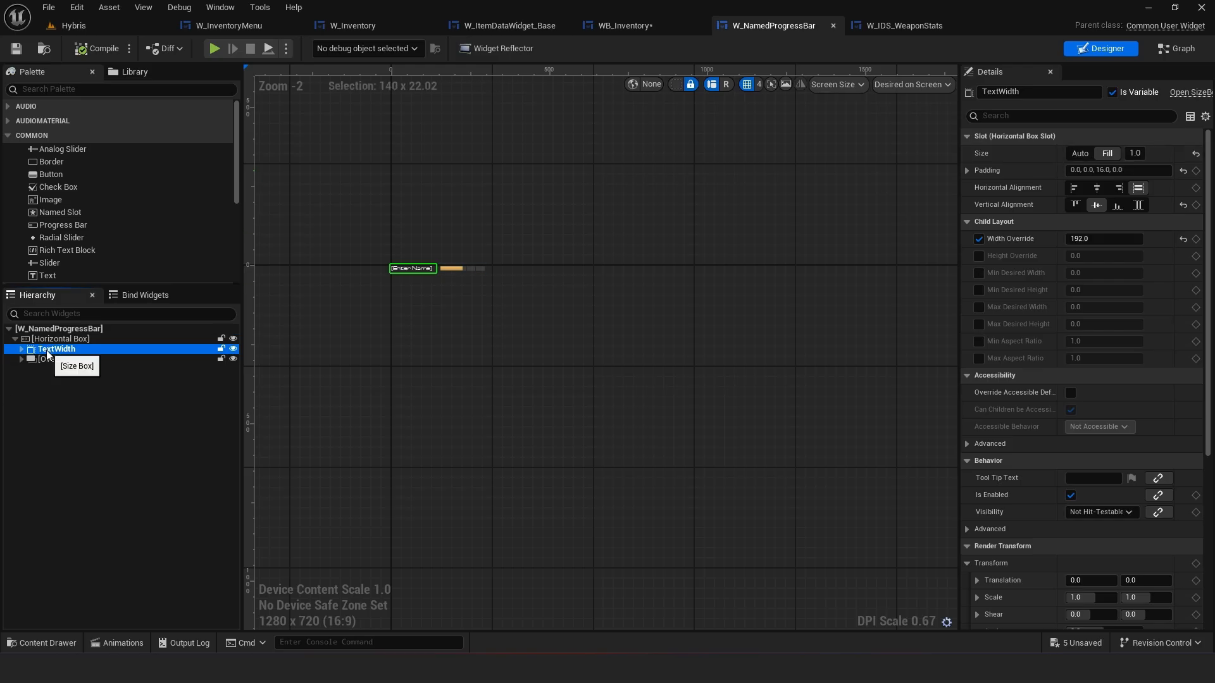
pyautogui.click(1080, 153)
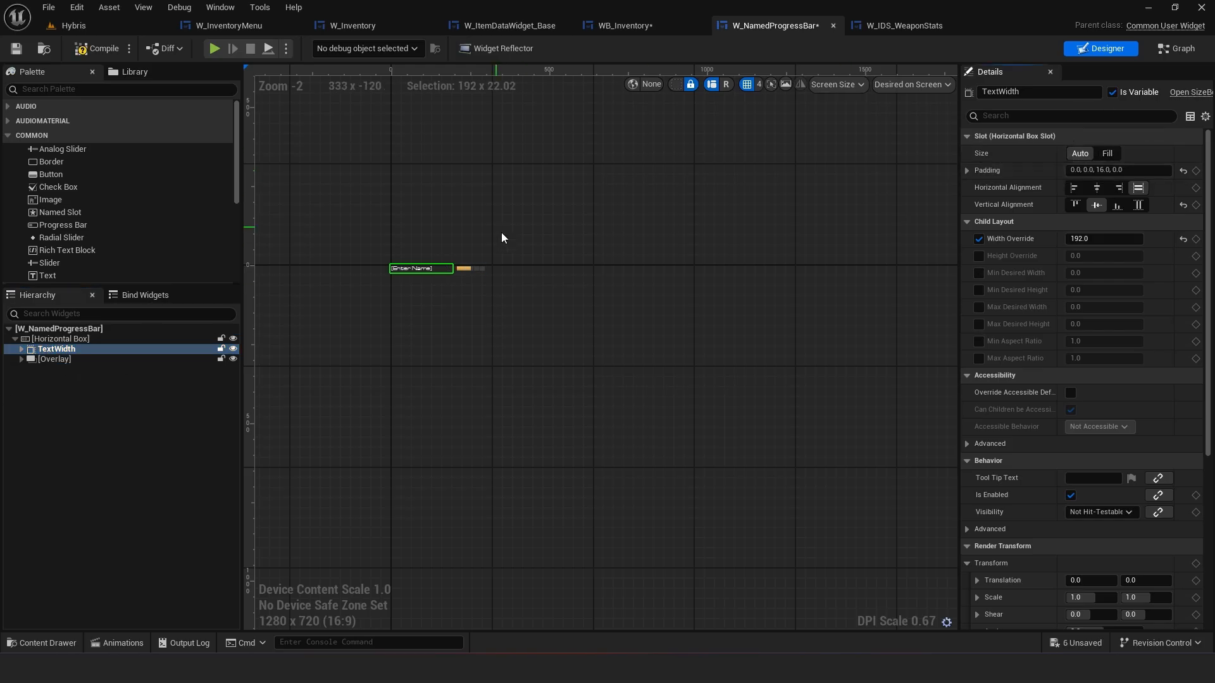
pyautogui.scroll(4, 502, 238)
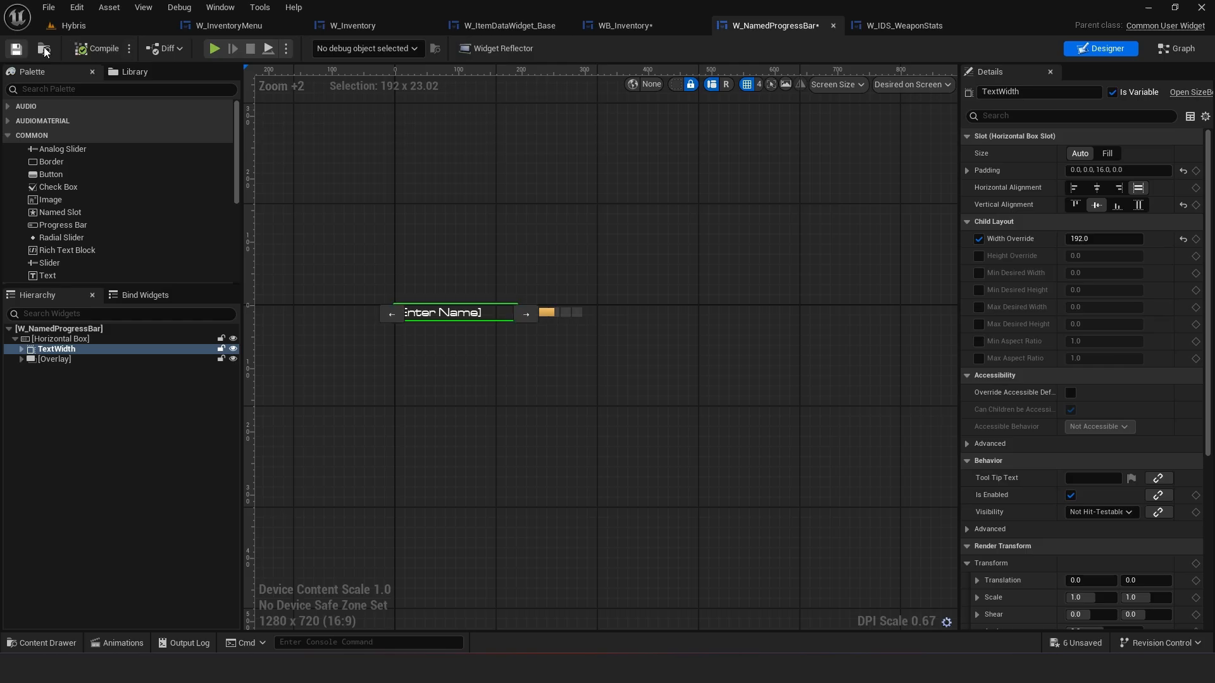
pyautogui.hotkey('ctrl', 's')
# Set the Desired Text Width of the Rate of Fire, Damage and Recoil bars to 128
pyautogui.click(904, 25)
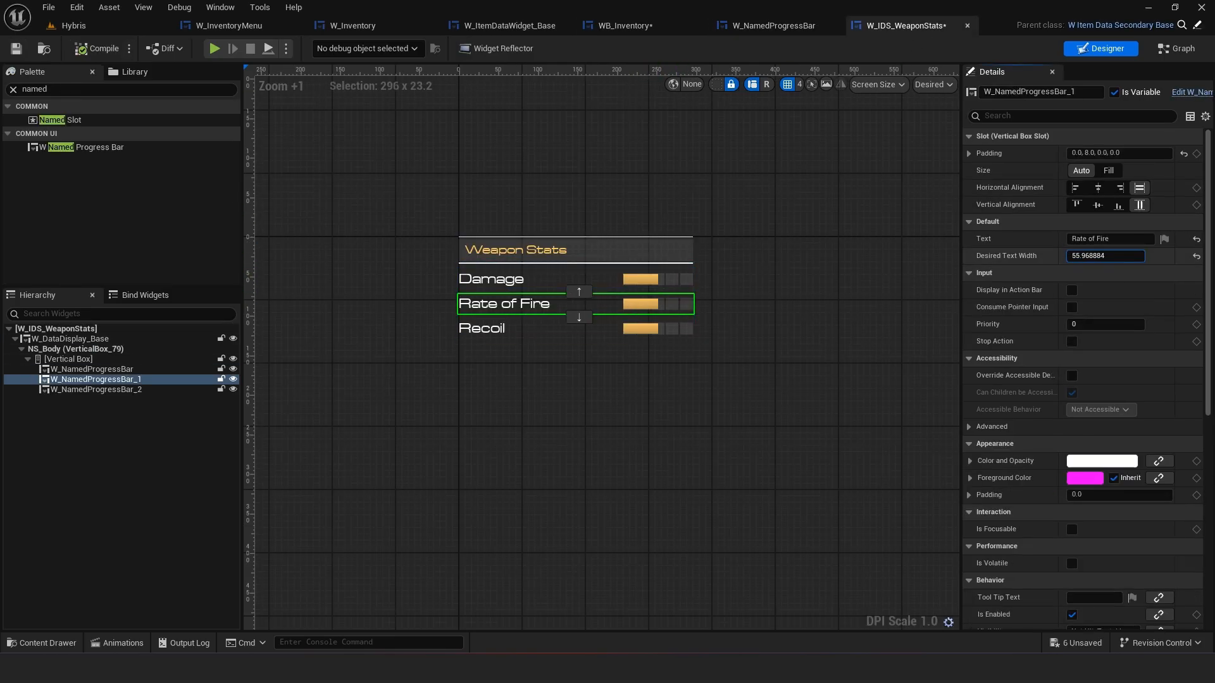
pyautogui.moveTo(1112, 257)
pyautogui.mouseDown()
pyautogui.moveTo(1132, 257)
pyautogui.moveTo(1095, 256)
pyautogui.mouseUp()
pyautogui.click(1098, 257)
pyautogui.write('128')
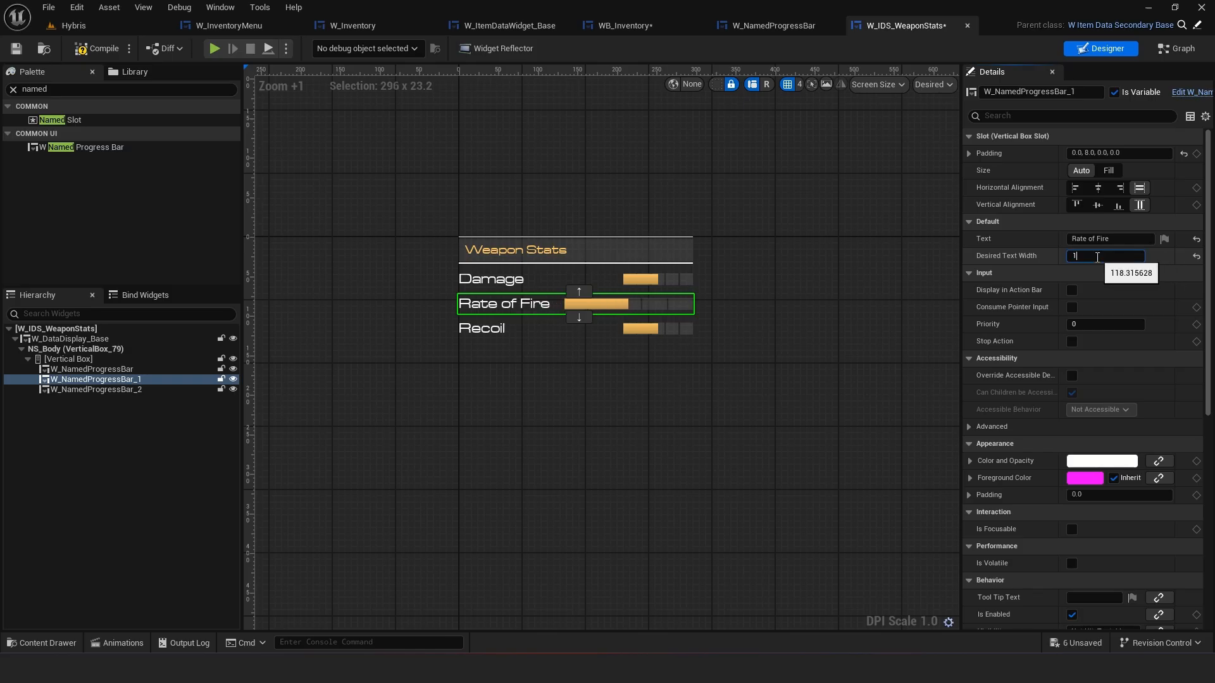
pyautogui.press('Return')
pyautogui.click(660, 279)
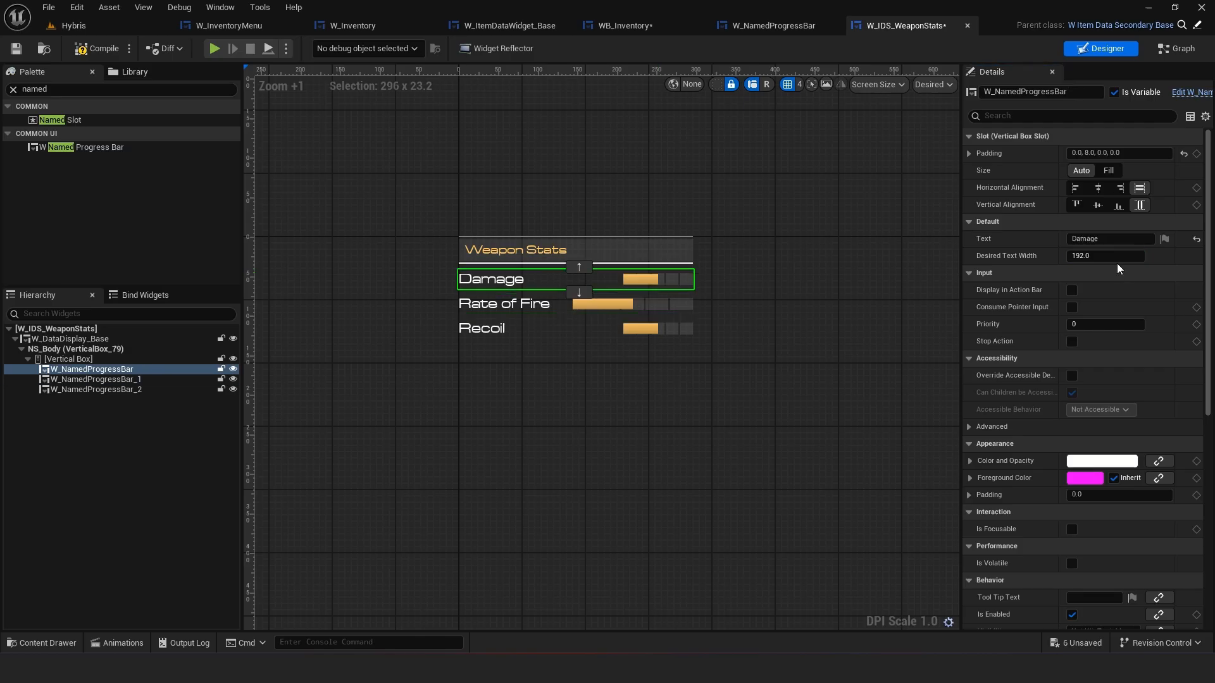
pyautogui.click(1117, 256)
pyautogui.write('1')
pyautogui.write('28')
pyautogui.press('Return')
pyautogui.click(652, 325)
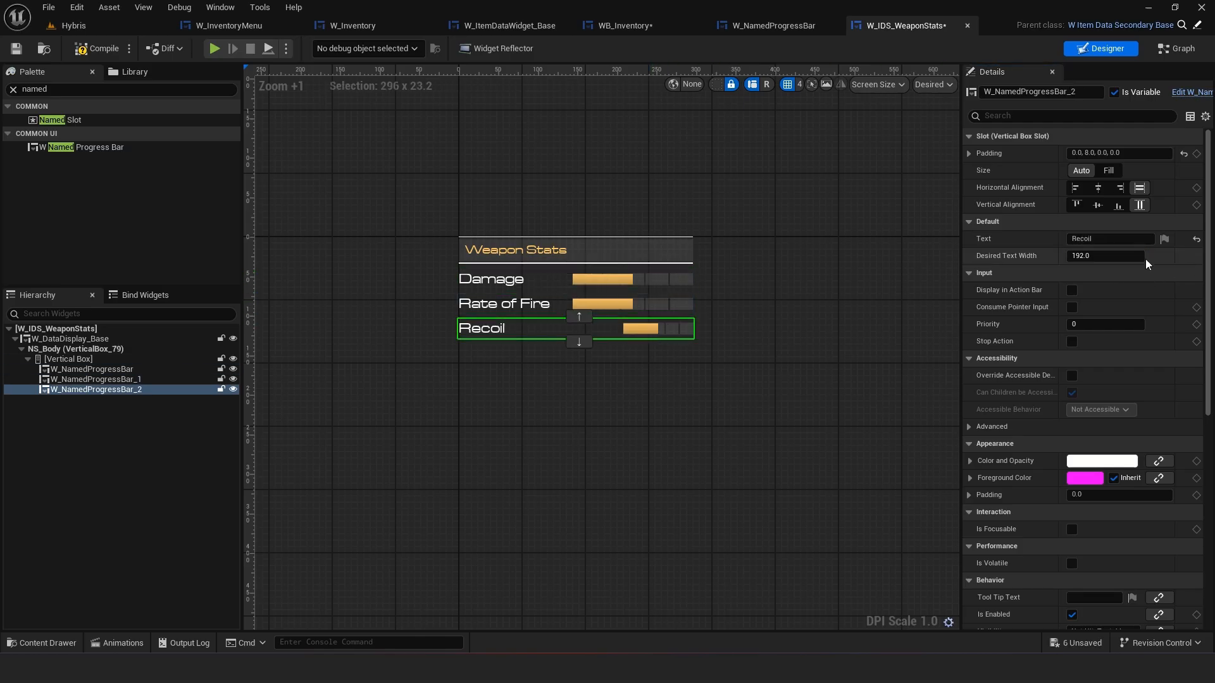
pyautogui.press('Return')
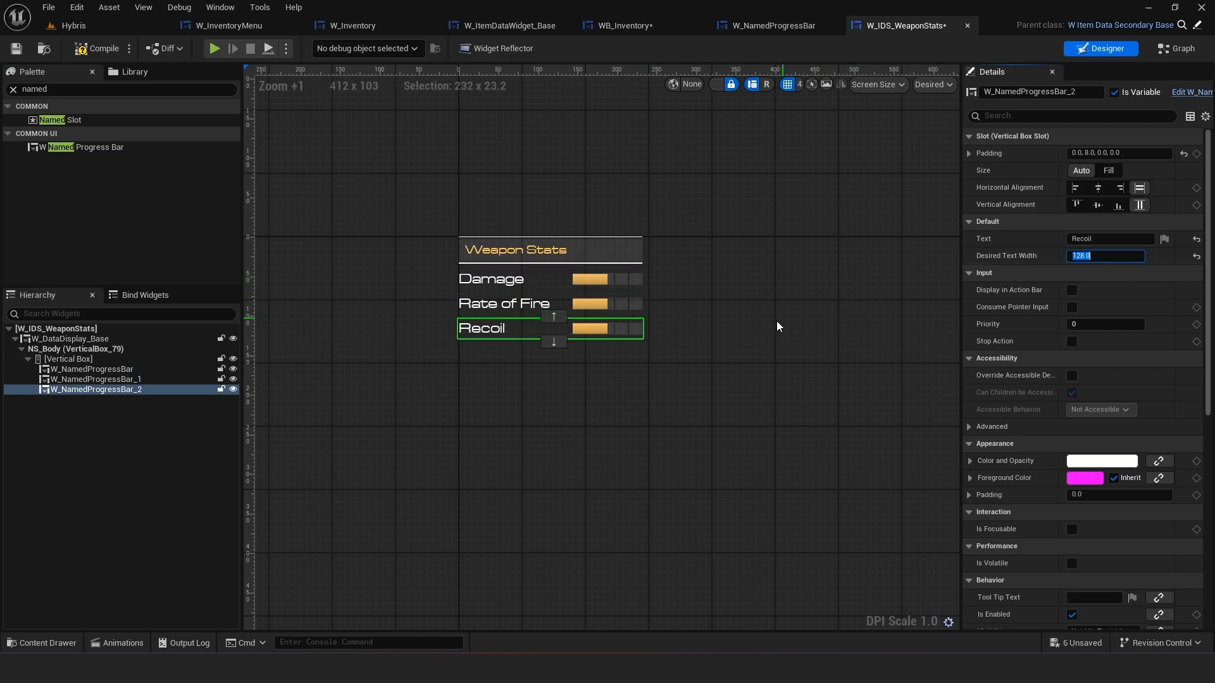
pyautogui.click(734, 327)
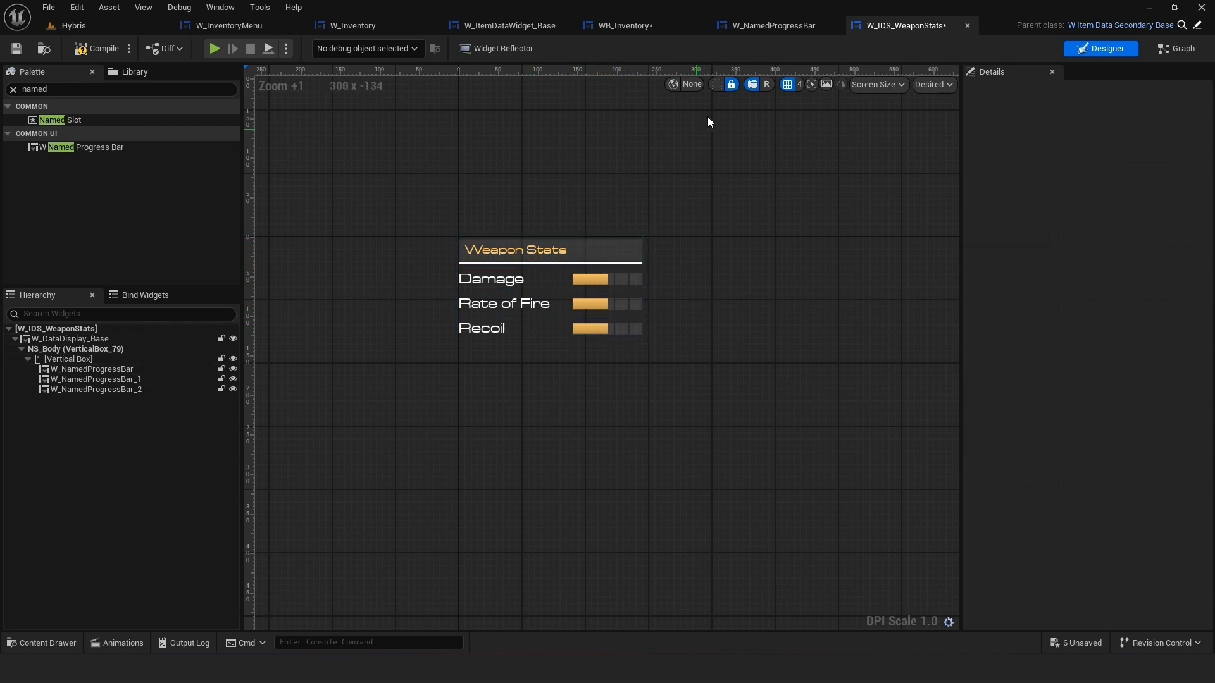
# Set Image Size X of the four segment images inside SHB to 32 in W_NamedProgressBar and save it
pyautogui.click(772, 25)
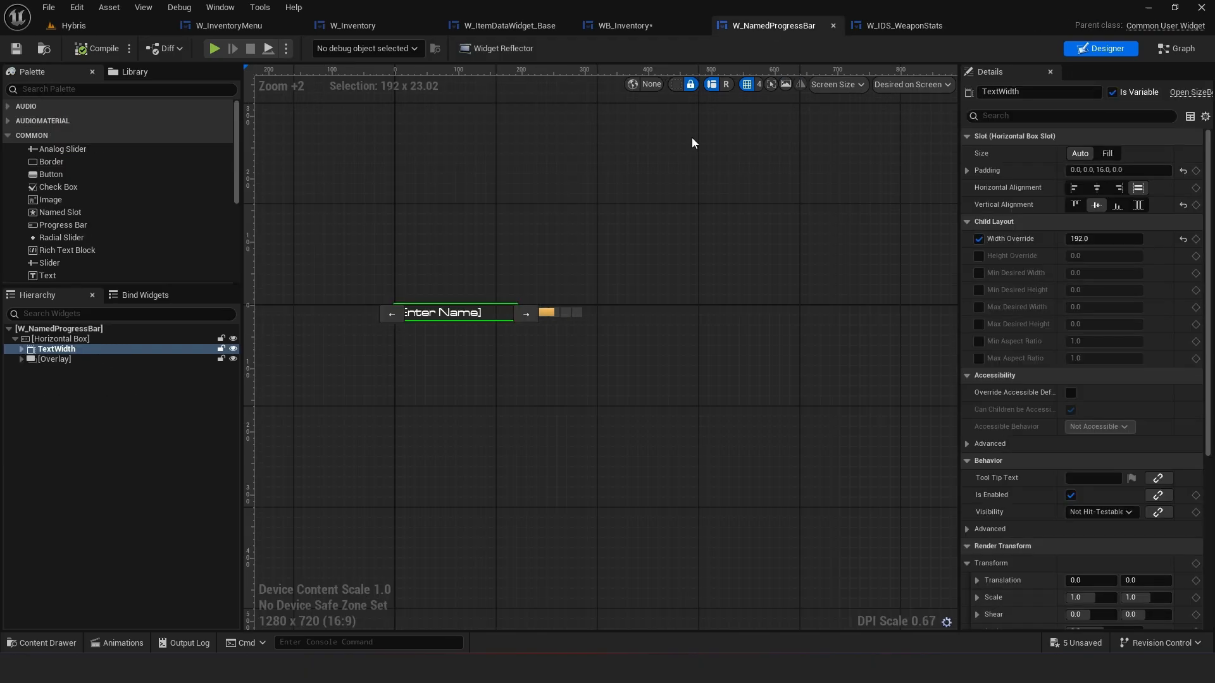
pyautogui.click(21, 359)
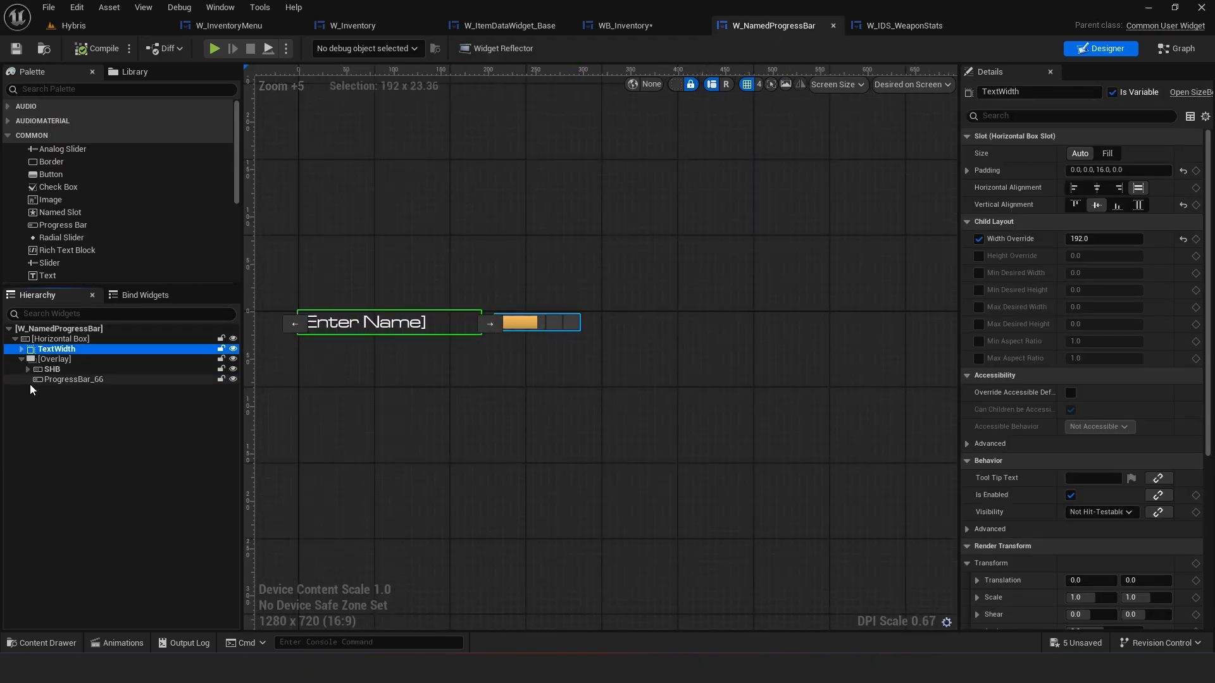
pyautogui.click(28, 369)
pyautogui.click(64, 379)
pyautogui.keyDown('shift'); pyautogui.click(74, 418); pyautogui.keyUp('shift')
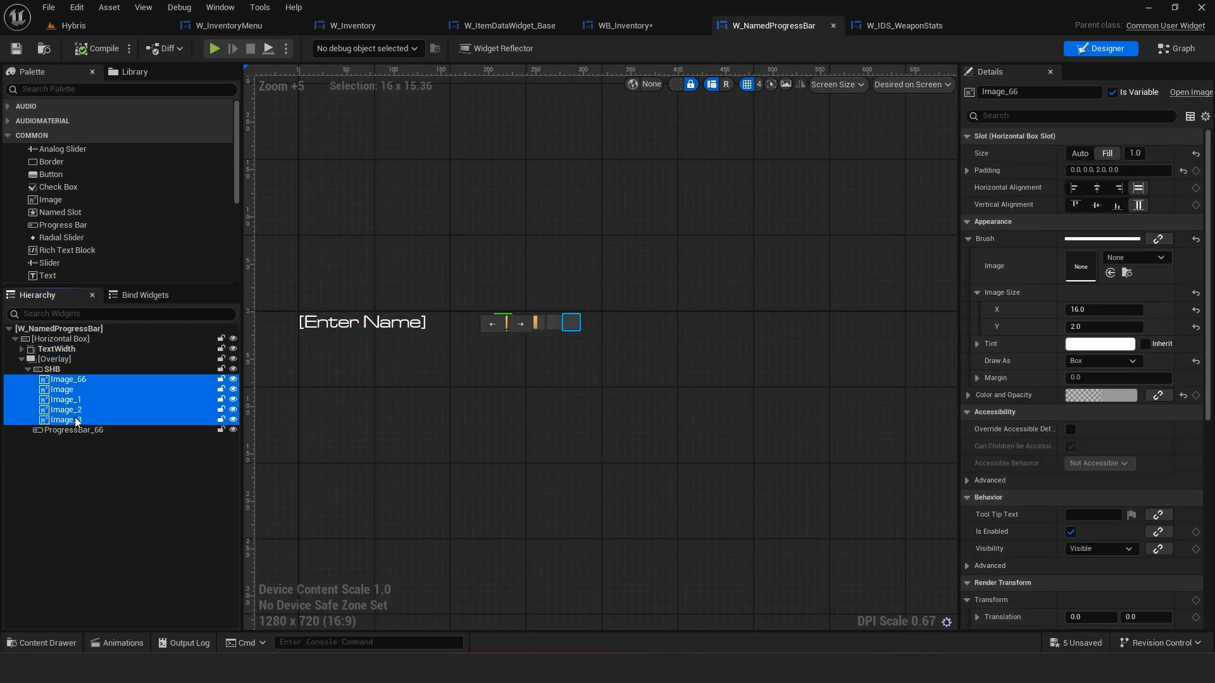
pyautogui.click(1097, 310)
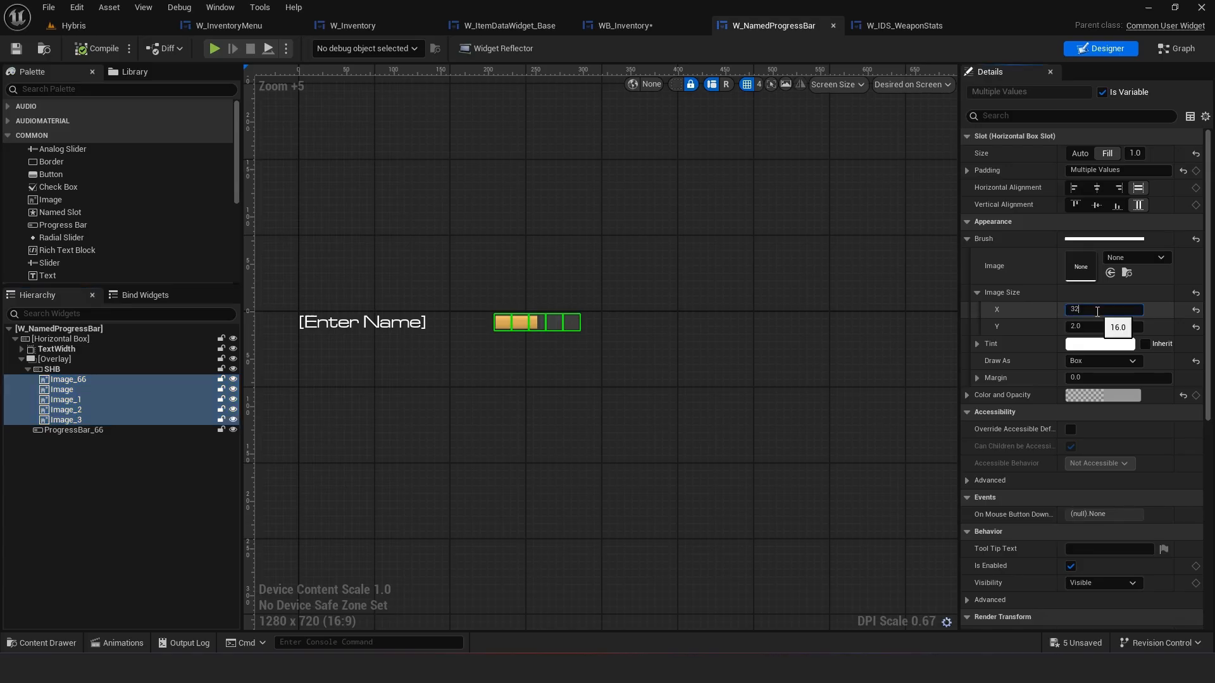
pyautogui.write('32')
pyautogui.press('Return')
pyautogui.click(612, 347)
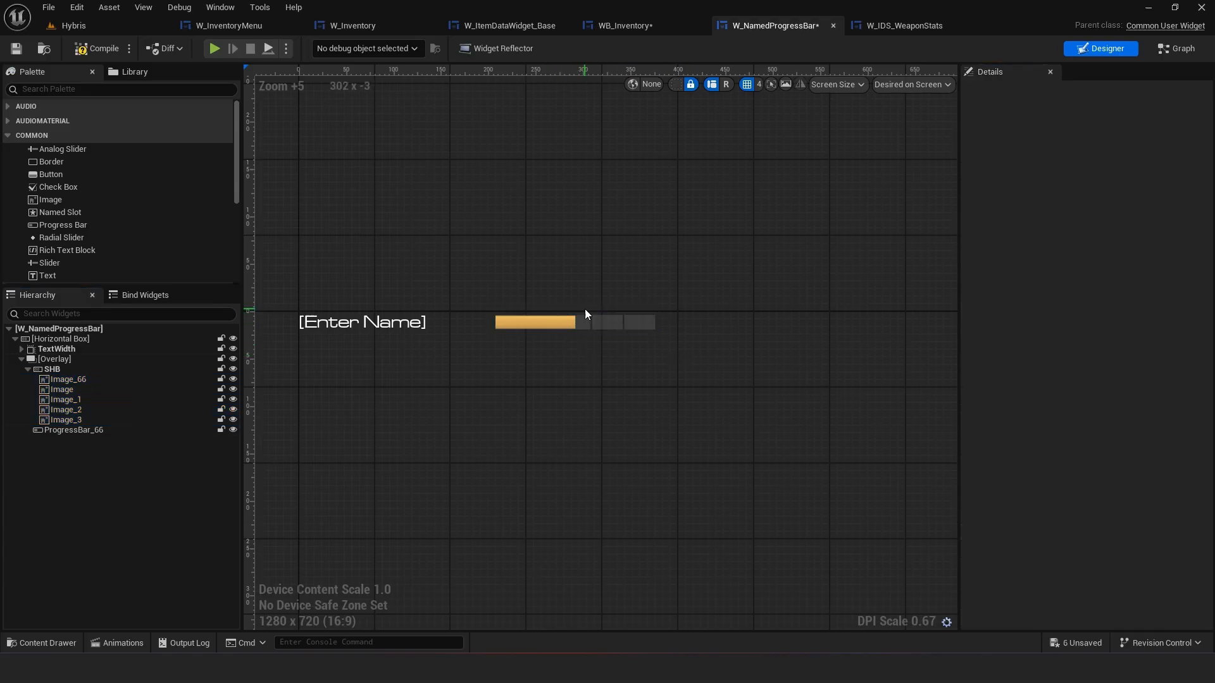
pyautogui.click(9, 52)
# Rename the Damage progress bar widget in W_IDS_WeaponStats to NPB_Damage
pyautogui.click(907, 28)
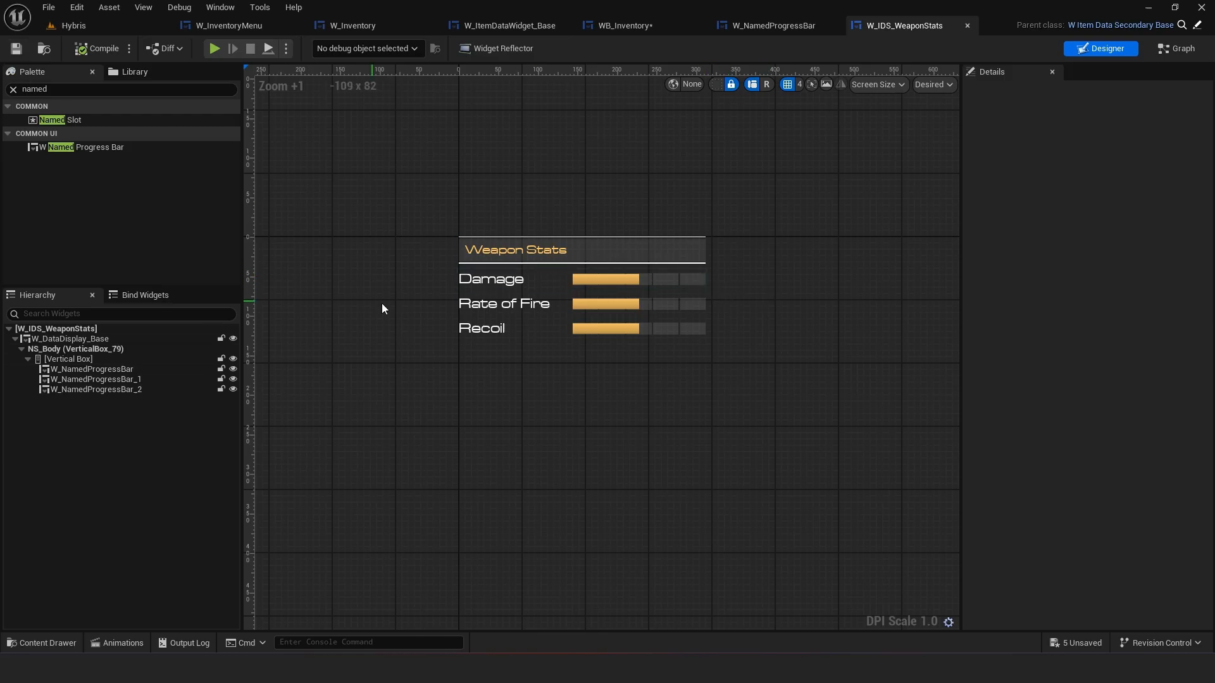
pyautogui.scroll(-1, 457, 362)
pyautogui.moveTo(408, 365); pyautogui.dragTo(529, 372, button='right')
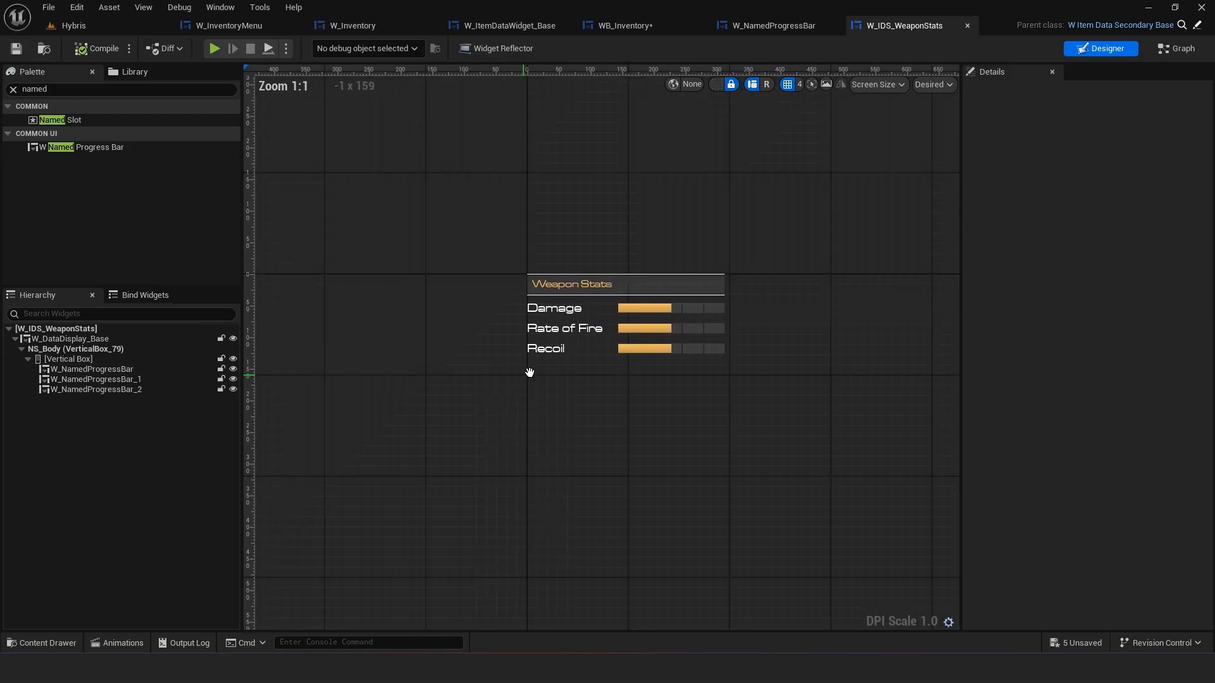
pyautogui.click(135, 369)
pyautogui.click(1080, 95)
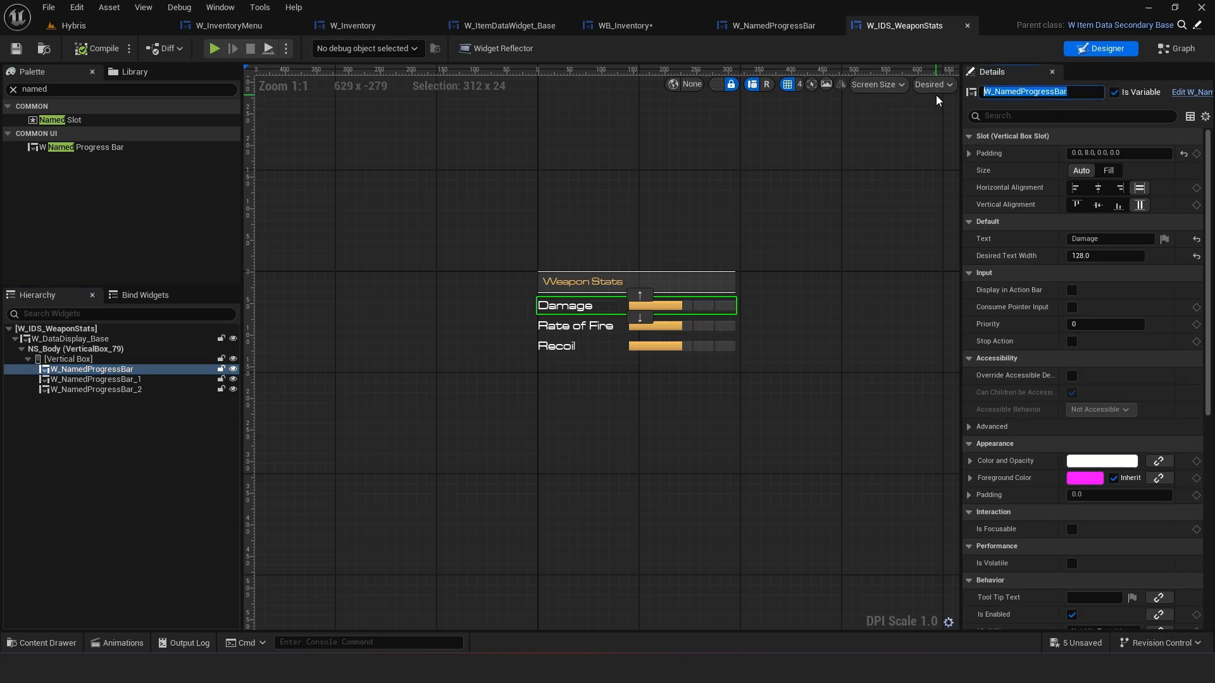
pyautogui.write('NP')
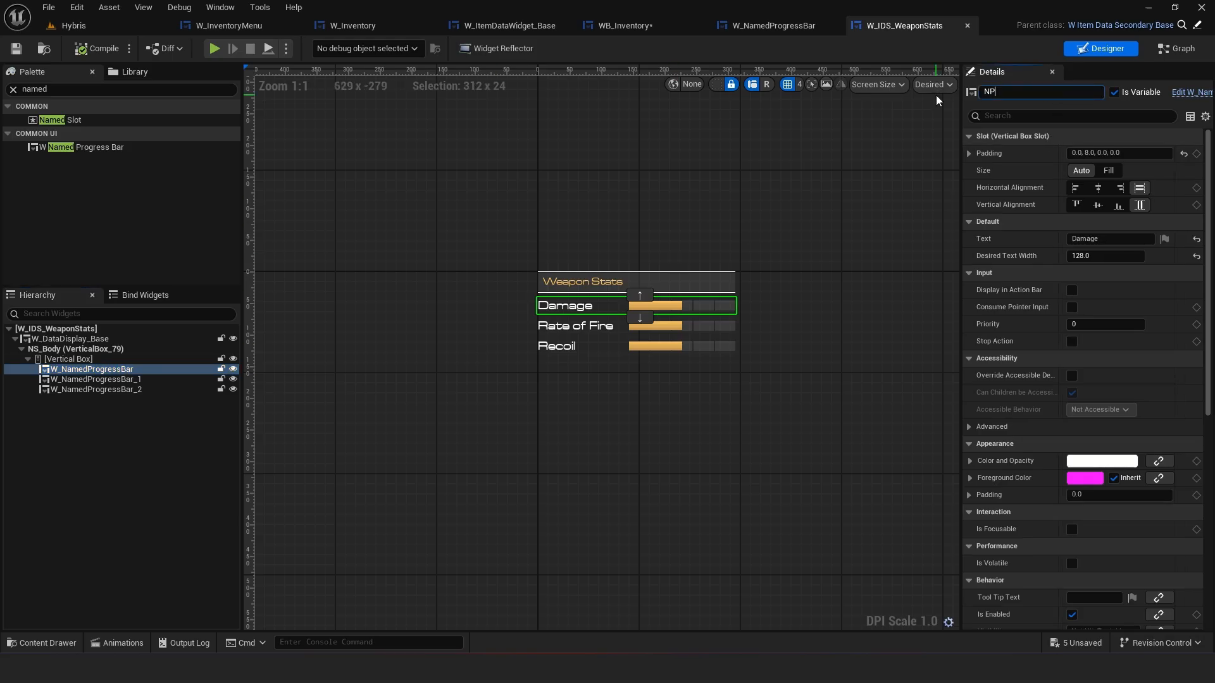
pyautogui.write('B_Namage')
pyautogui.press('Return')
# Rename the Rate of Fire progress bar widget to NPB_FireRate
pyautogui.click(152, 379)
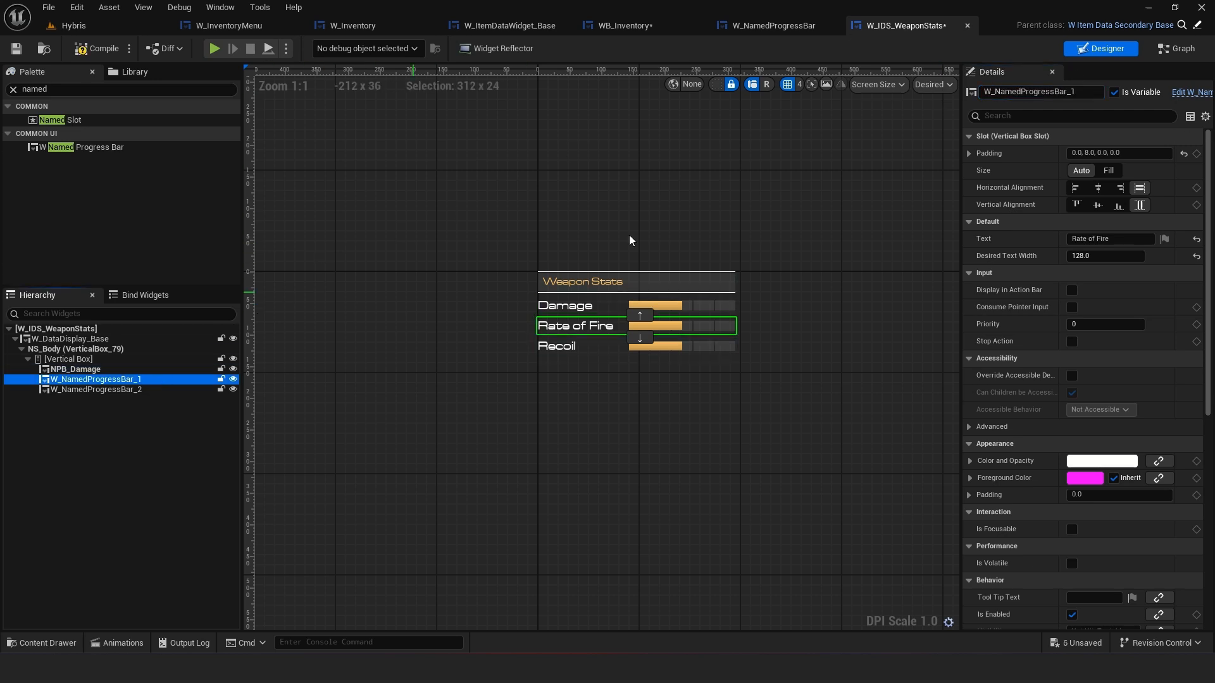
pyautogui.click(1038, 94)
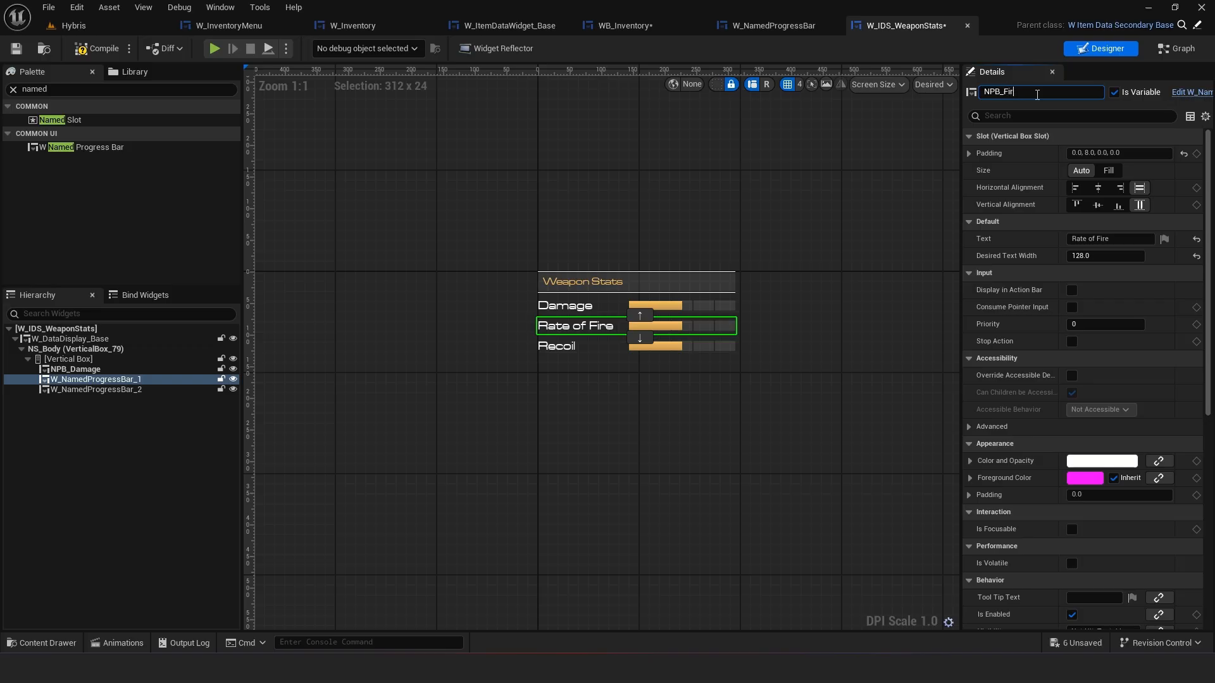
pyautogui.press('Return')
# Rename the Recoil progress bar widget to NPD_Recoil and save the widget
pyautogui.click(699, 340)
pyautogui.click(1044, 89)
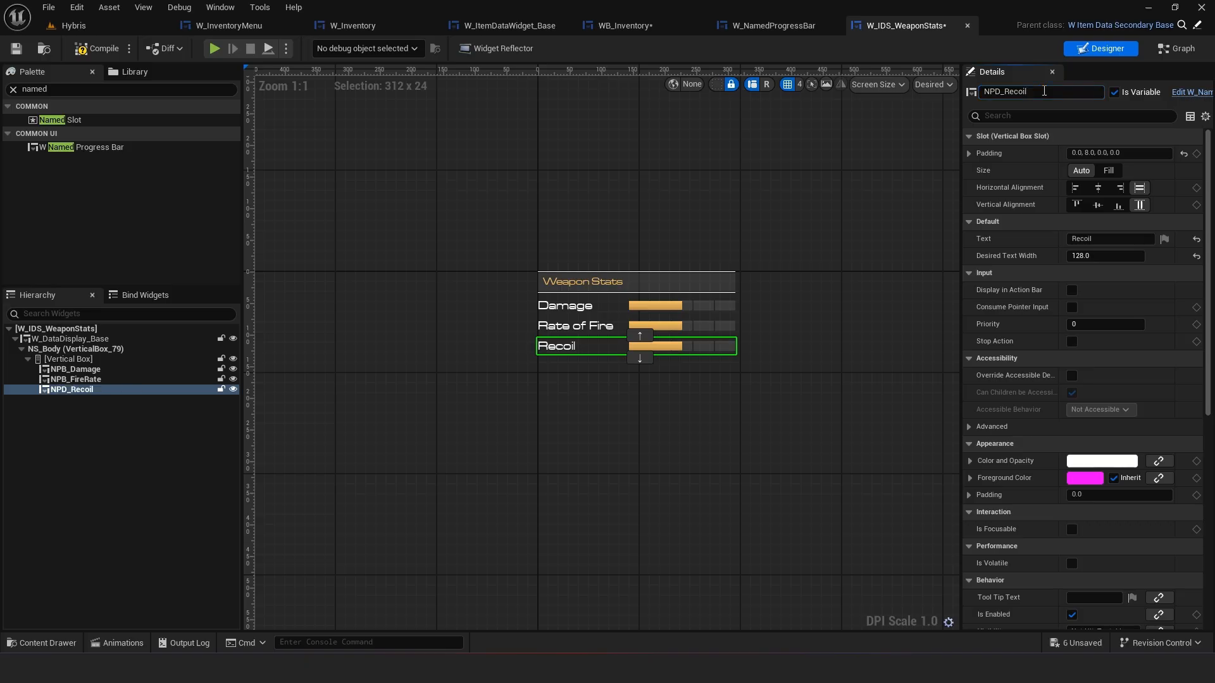
pyautogui.click(17, 51)
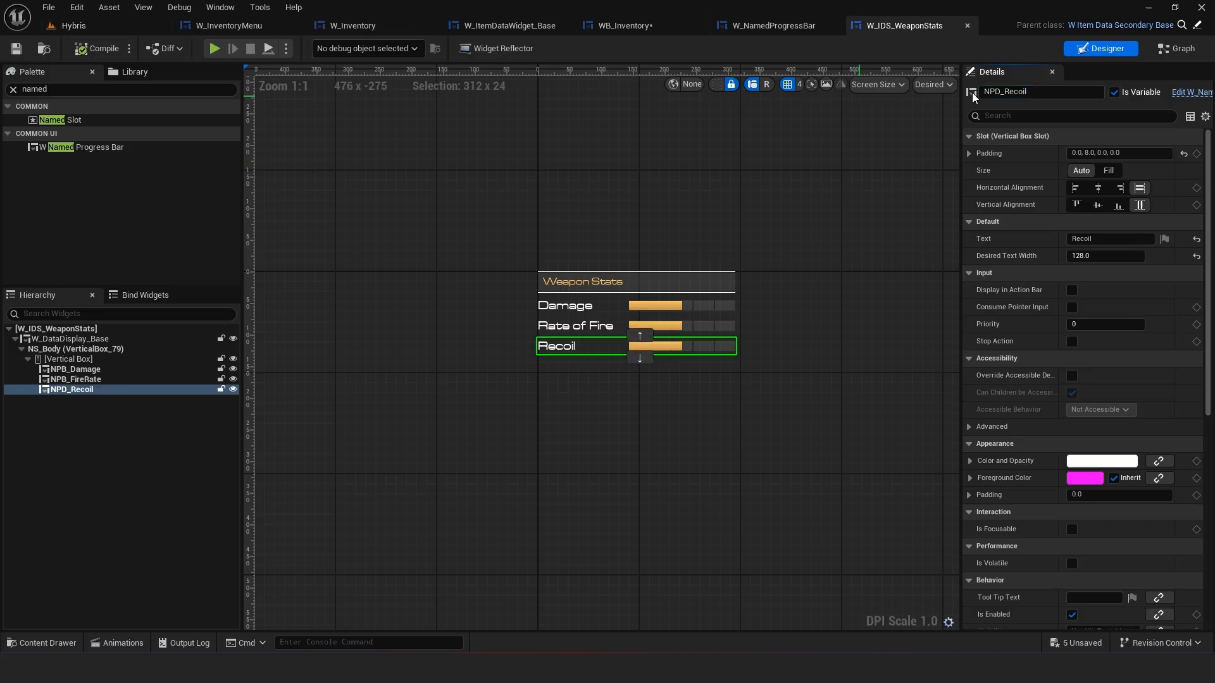
# Open the widget's graph and delete the default event nodes in the EventGraph
pyautogui.click(485, 433)
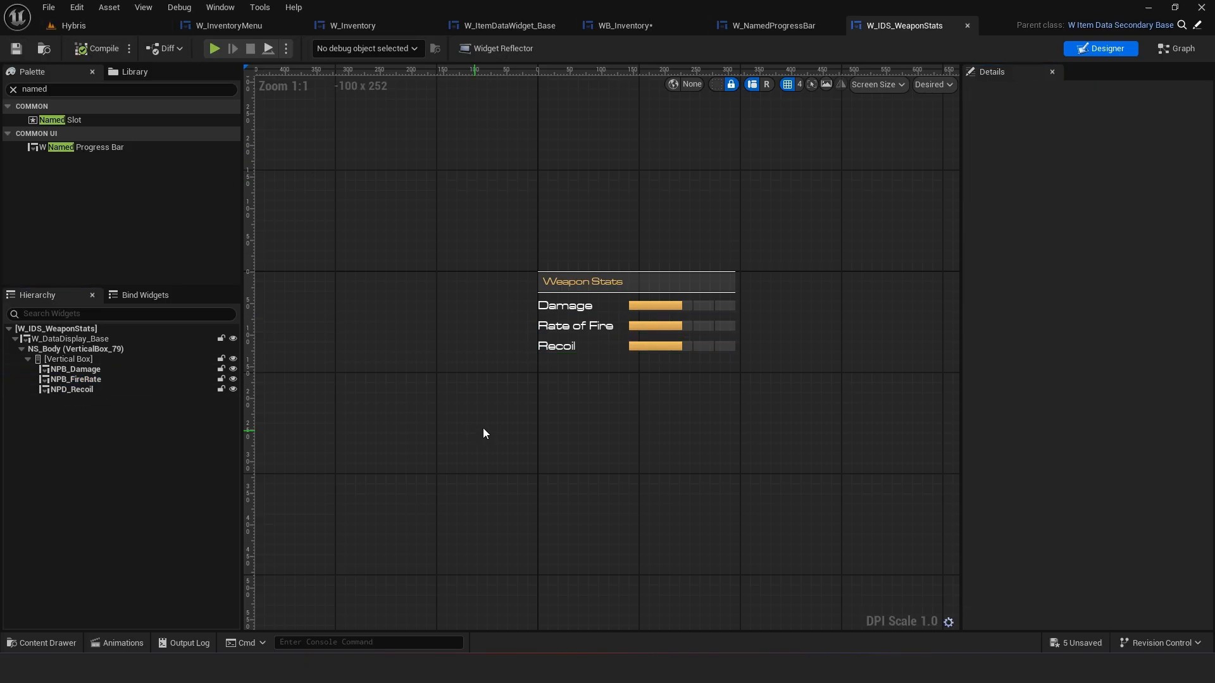
pyautogui.click(1198, 54)
pyautogui.moveTo(700, 219); pyautogui.dragTo(507, 260, button='right')
pyautogui.moveTo(532, 450); pyautogui.dragTo(354, 188)
pyautogui.press('Delete')
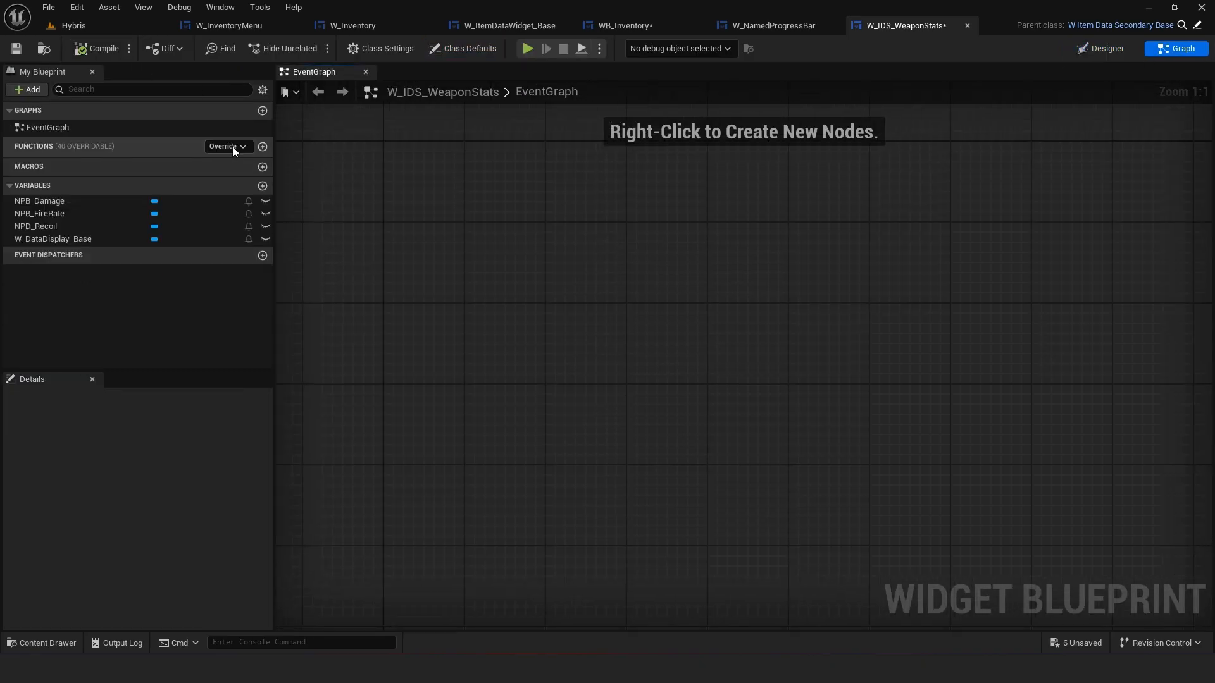
# Override the UpdateData function, delete its default parent-call node and save the widget
pyautogui.click(228, 146)
pyautogui.scroll(-3, 370, 508)
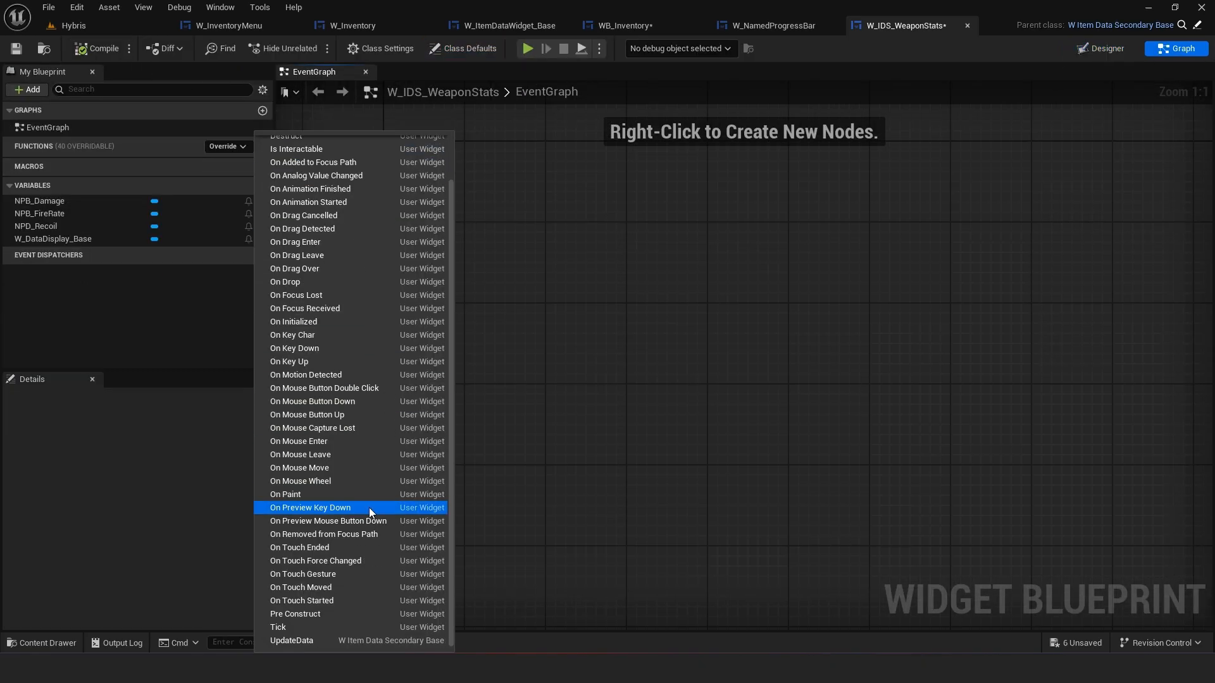
pyautogui.click(335, 637)
pyautogui.click(648, 336)
pyautogui.press('Delete')
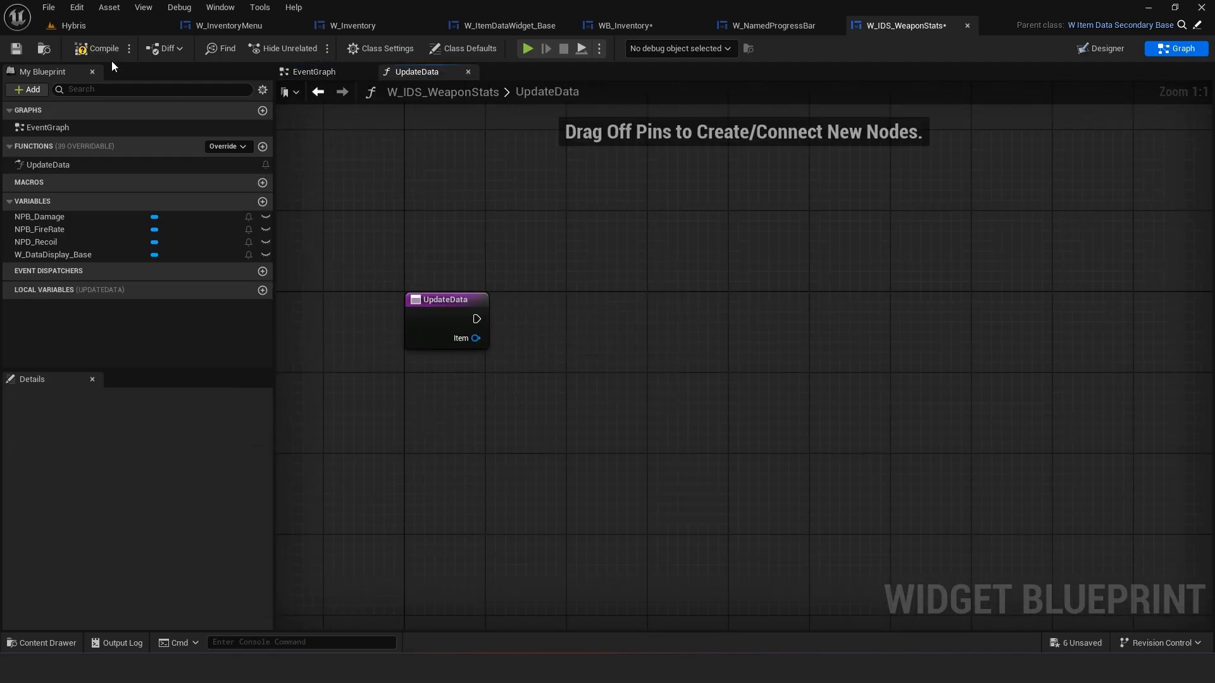
pyautogui.click(14, 48)
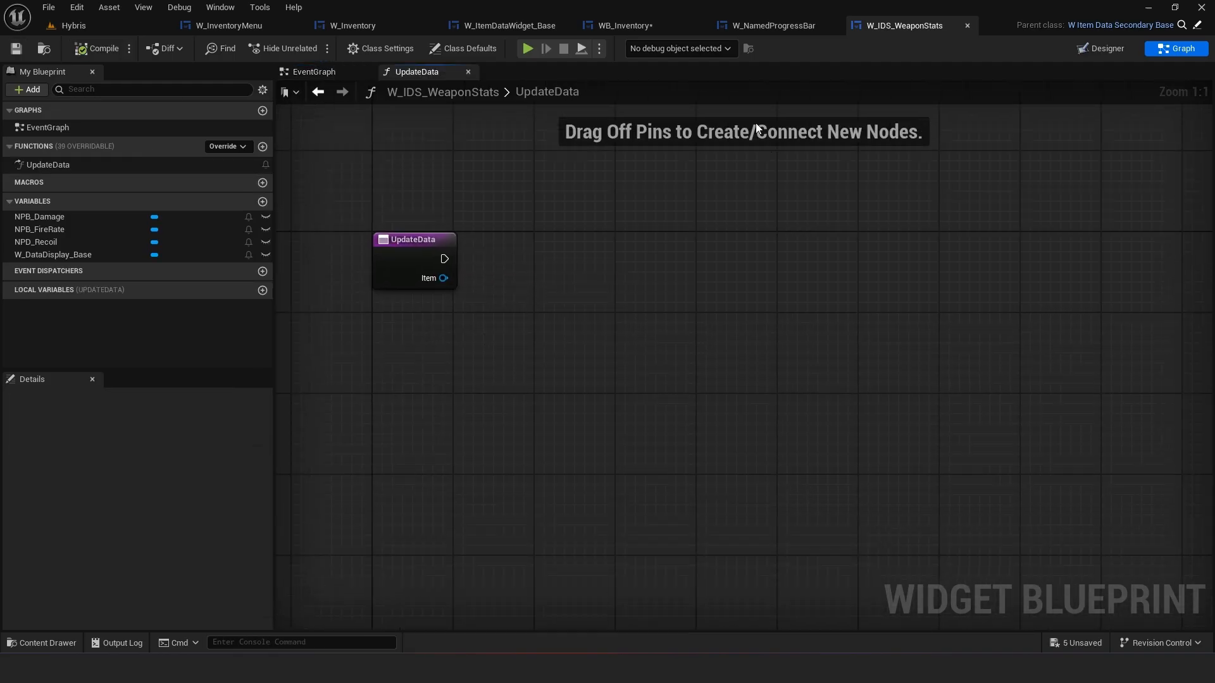
# Compare against WB_Inventory, then cast the UpdateData Item input to Item_Weapon in W_IDS_WeaponStats
pyautogui.click(624, 26)
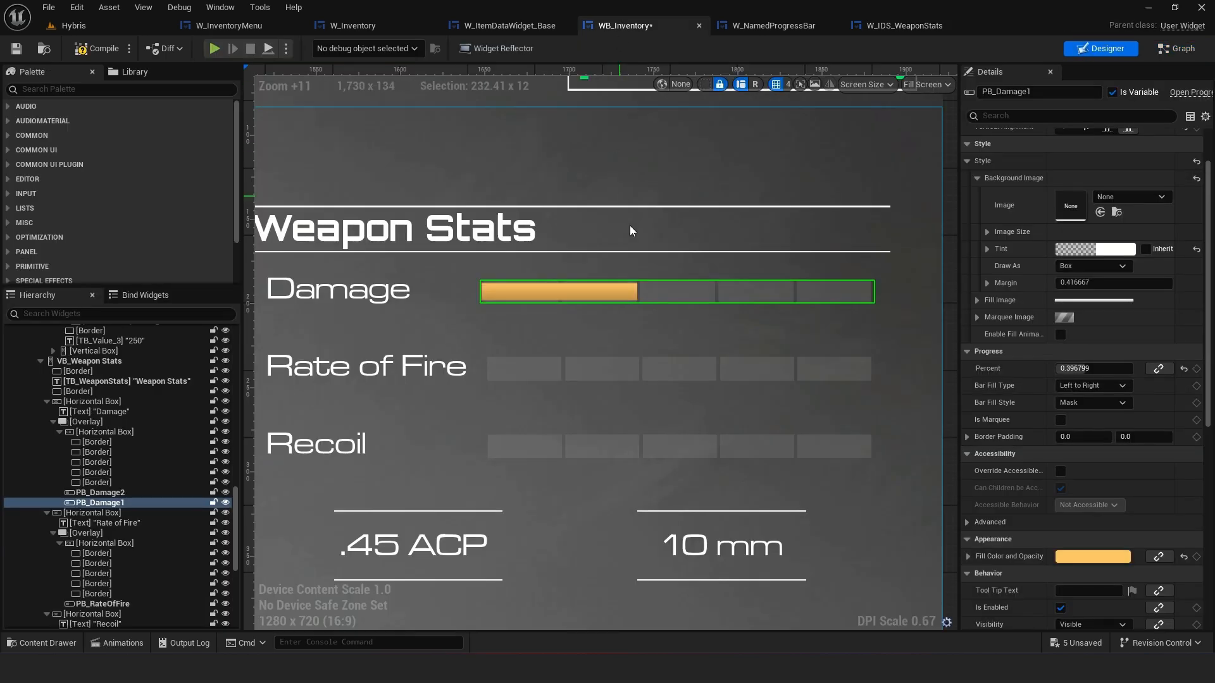
pyautogui.click(902, 25)
pyautogui.moveTo(724, 258); pyautogui.dragTo(651, 268, button='right')
pyautogui.moveTo(369, 287); pyautogui.dragTo(439, 281)
pyautogui.write('cas')
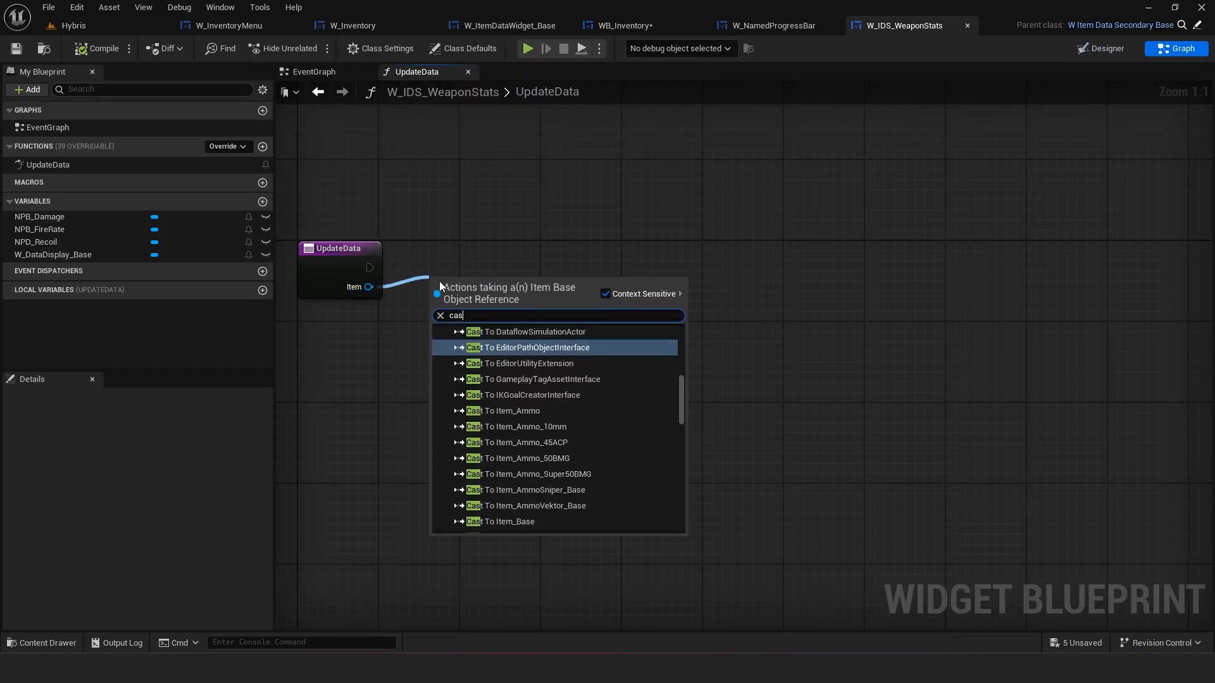
pyautogui.write('t to weap')
pyautogui.press('Return')
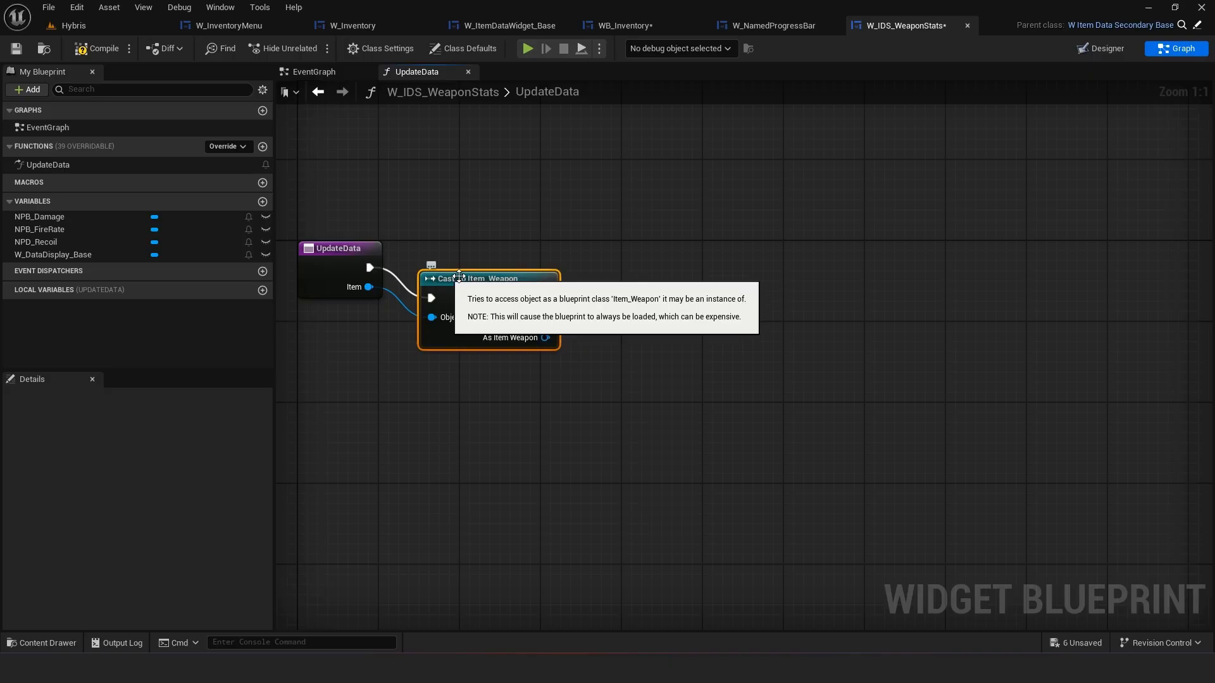
# Add a Get Power node driven by the cast's As Item Weapon output
pyautogui.moveTo(489, 256); pyautogui.dragTo(407, 257, button='right')
pyautogui.moveTo(464, 308); pyautogui.dragTo(560, 302)
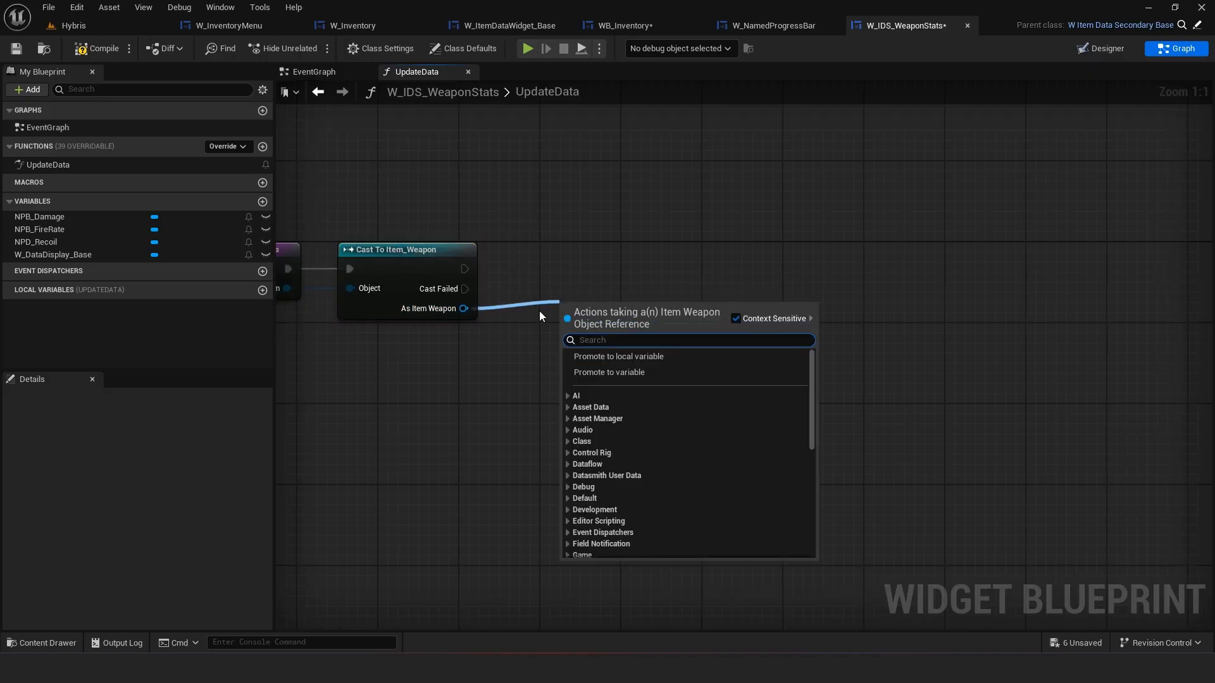
pyautogui.write('get')
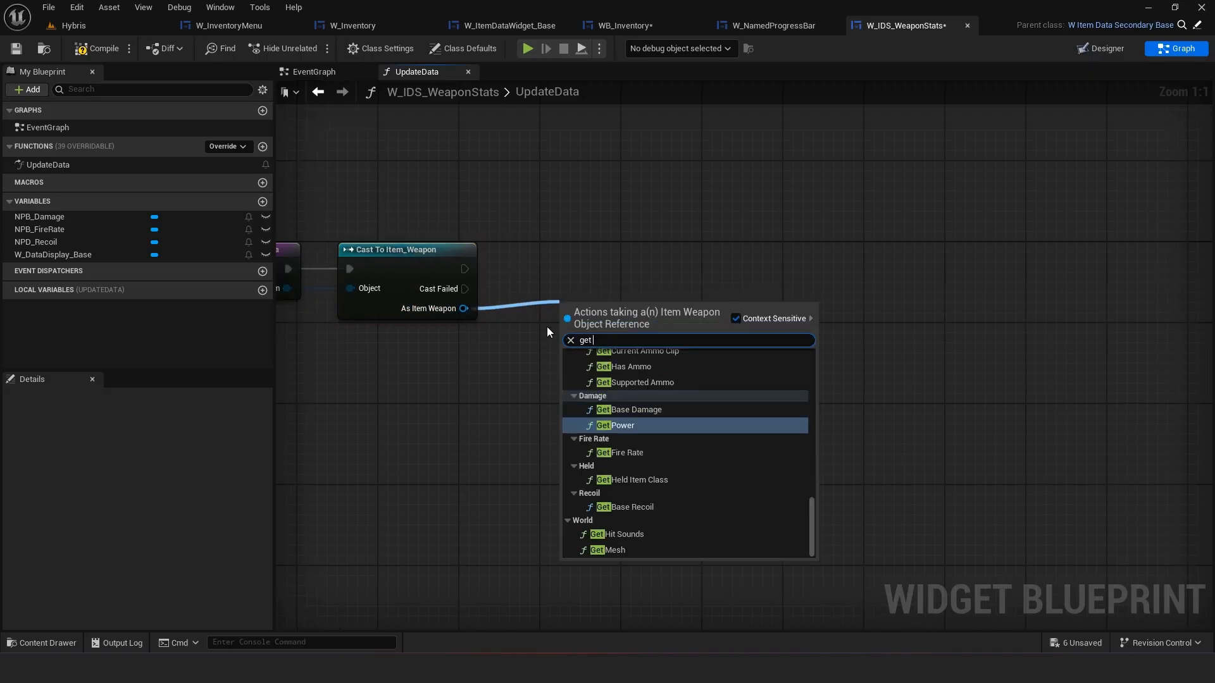
pyautogui.click(638, 424)
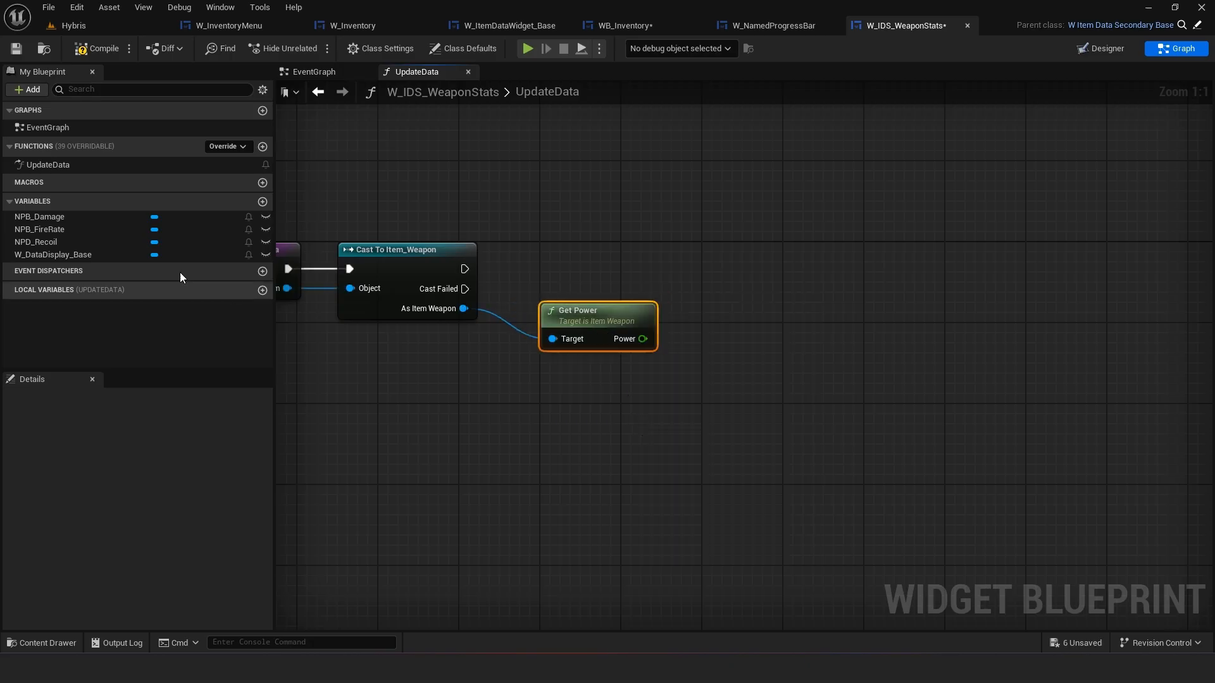
# Add a Get Base Recoil node from the cast's As Item Weapon output, chained after the cast
pyautogui.moveTo(397, 356); pyautogui.dragTo(415, 300, button='right')
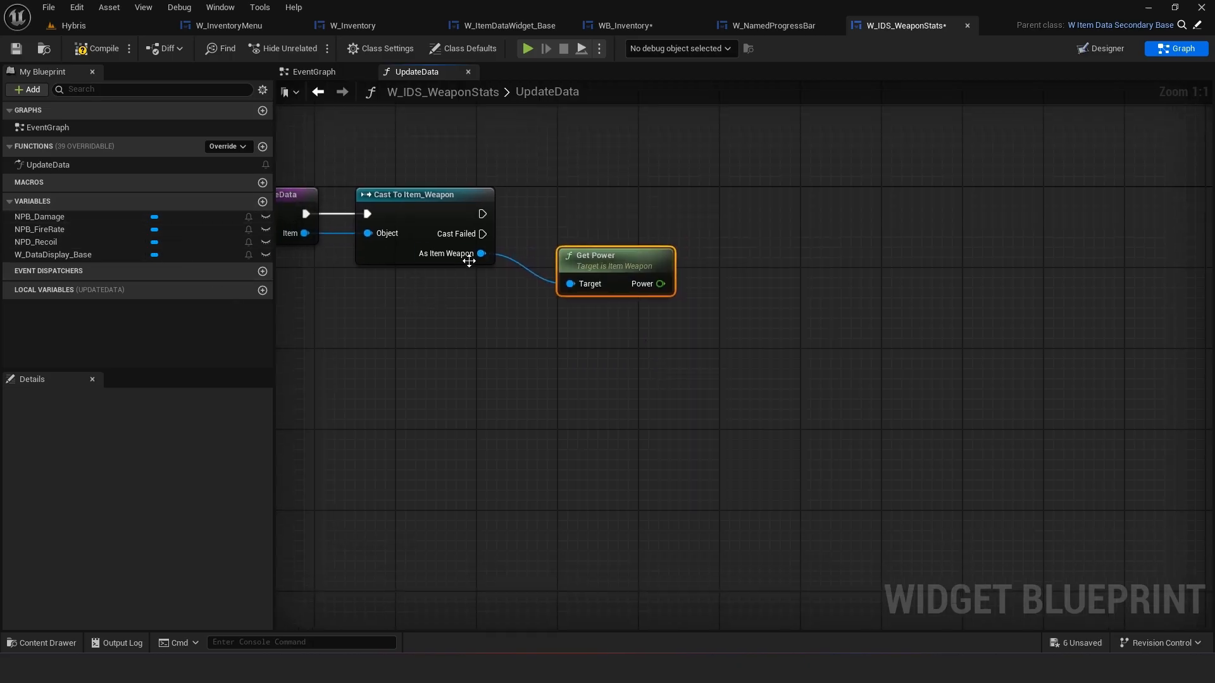
pyautogui.moveTo(481, 254); pyautogui.dragTo(520, 347)
pyautogui.write('get rec')
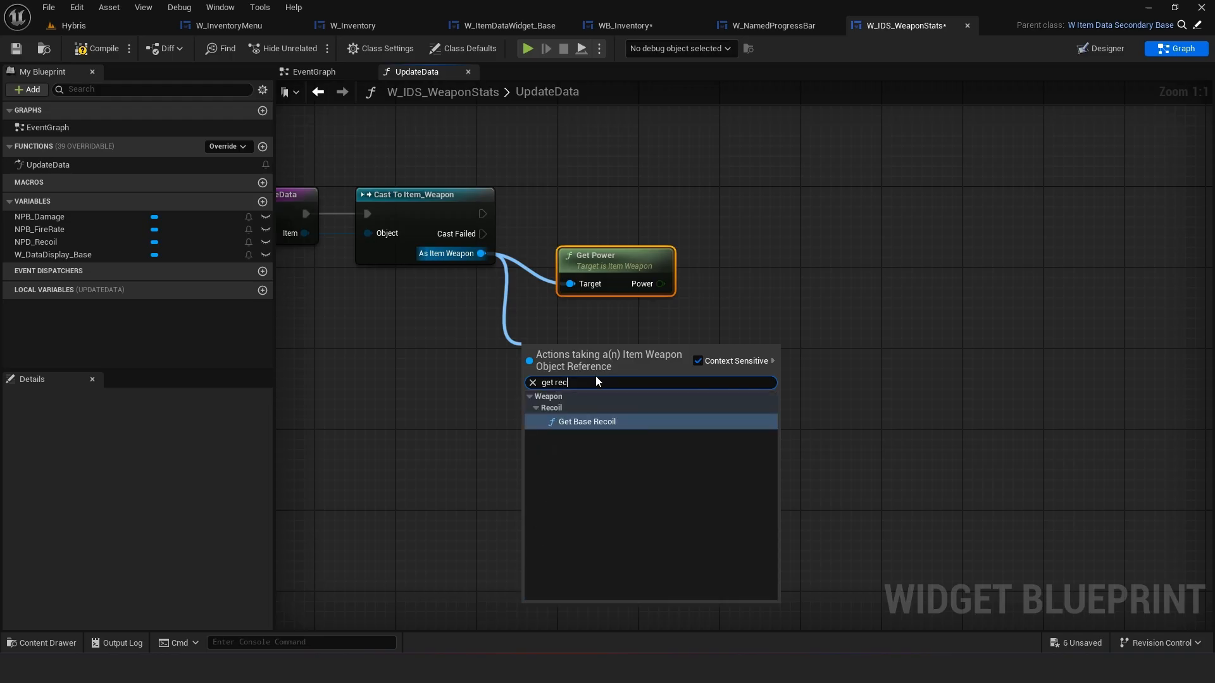
pyautogui.click(595, 422)
pyautogui.moveTo(481, 254); pyautogui.dragTo(497, 466)
pyautogui.click(413, 410)
pyautogui.moveTo(577, 365); pyautogui.dragTo(617, 344)
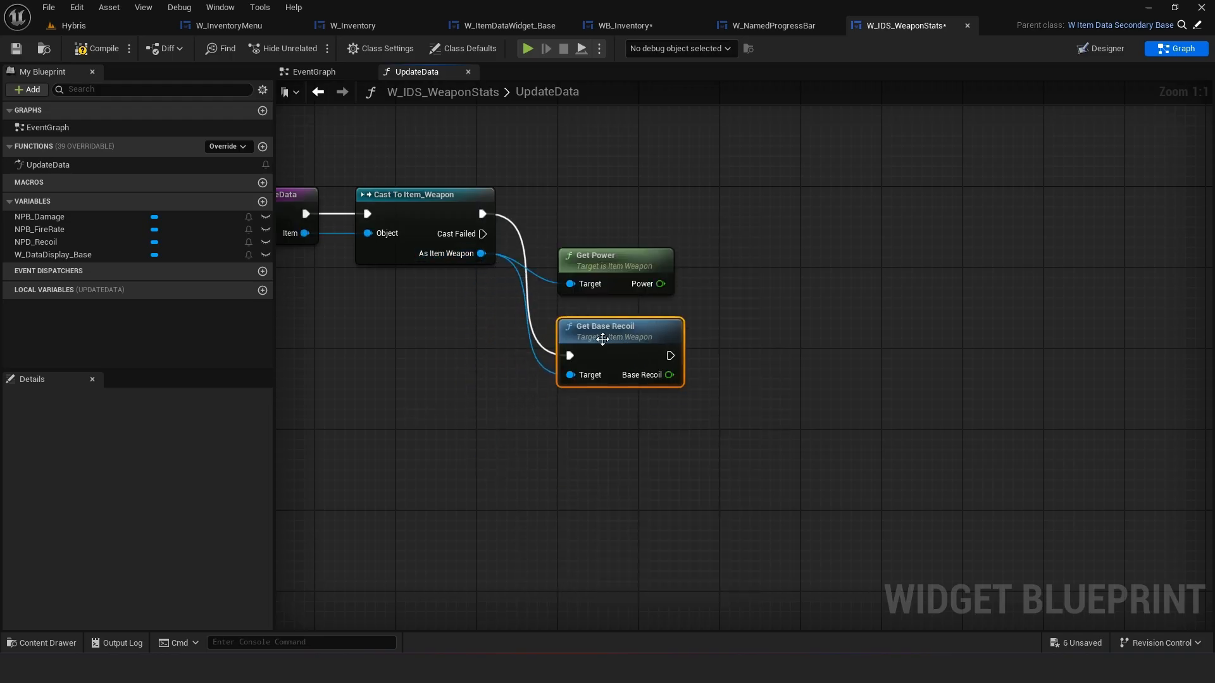
# Open Get Base Recoil's definition in Item_Weapon and examine the Damage, Recoil and Fire Rate functions
pyautogui.doubleClick(602, 339)
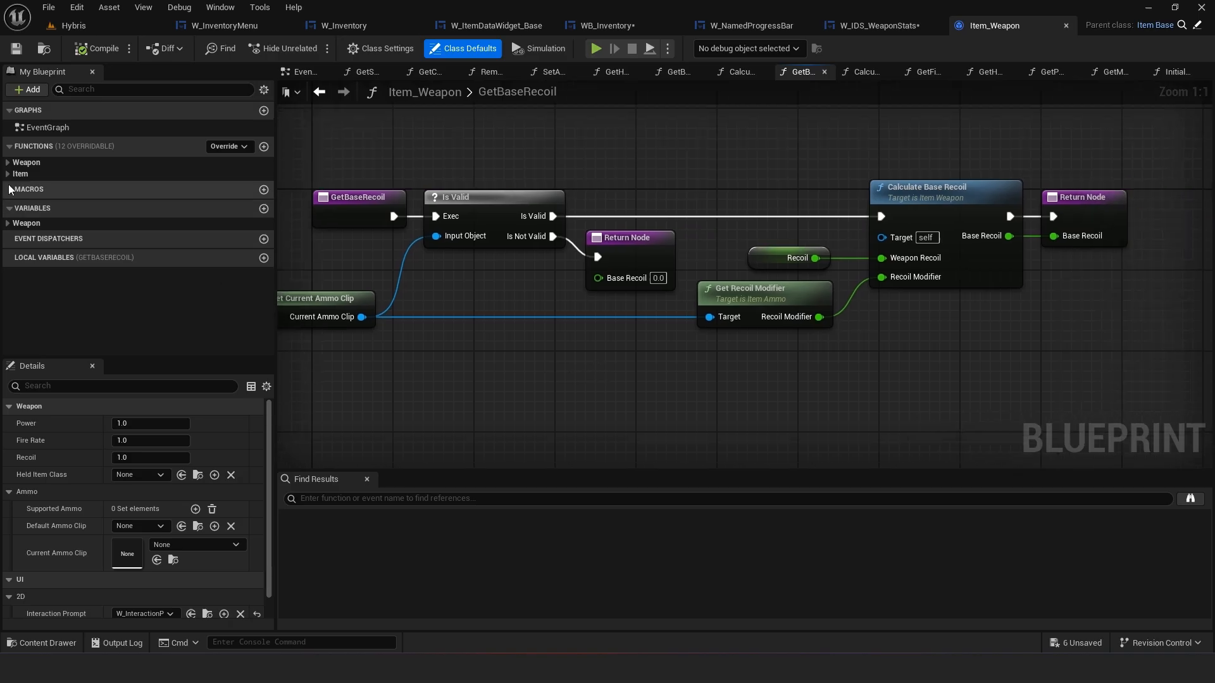
pyautogui.click(7, 163)
pyautogui.click(15, 197)
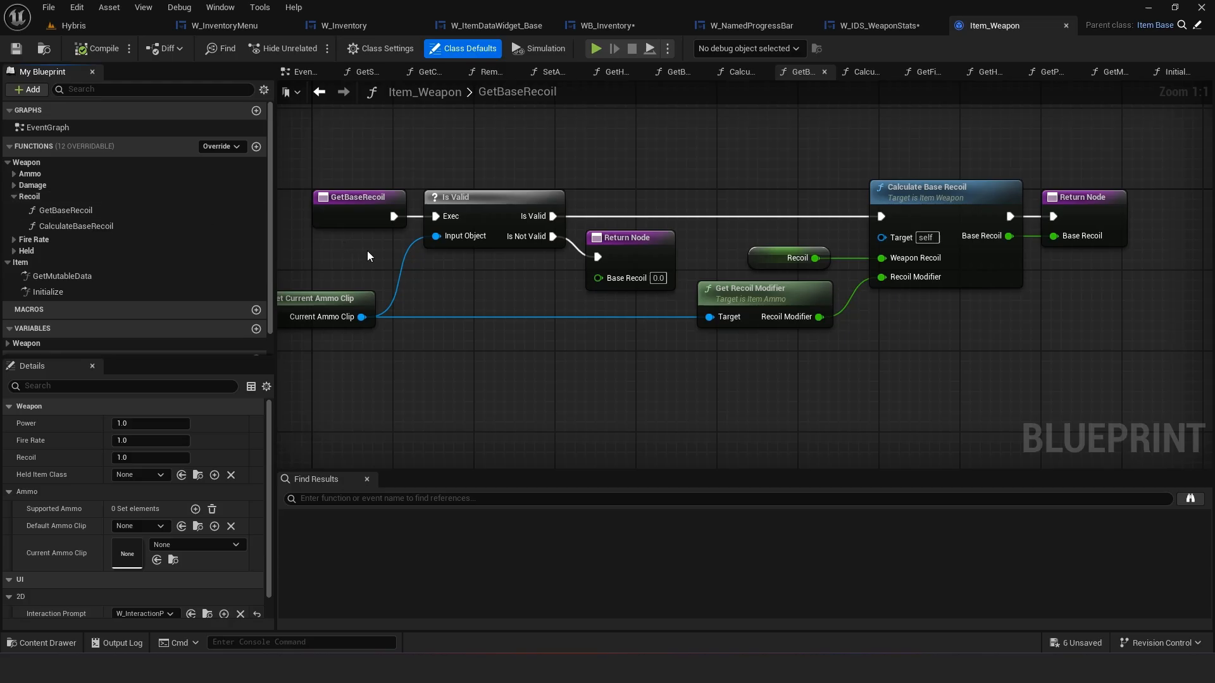
pyautogui.moveTo(374, 253); pyautogui.dragTo(466, 253, button='right')
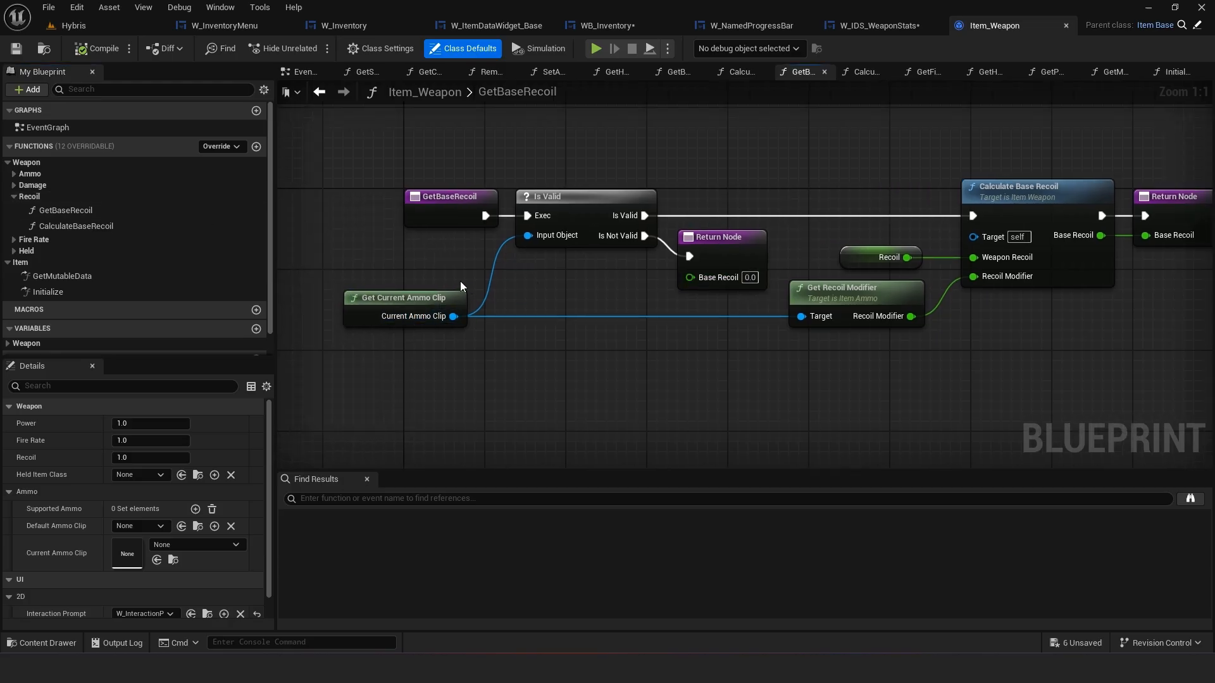
pyautogui.moveTo(781, 341); pyautogui.dragTo(457, 320)
pyautogui.click(727, 394)
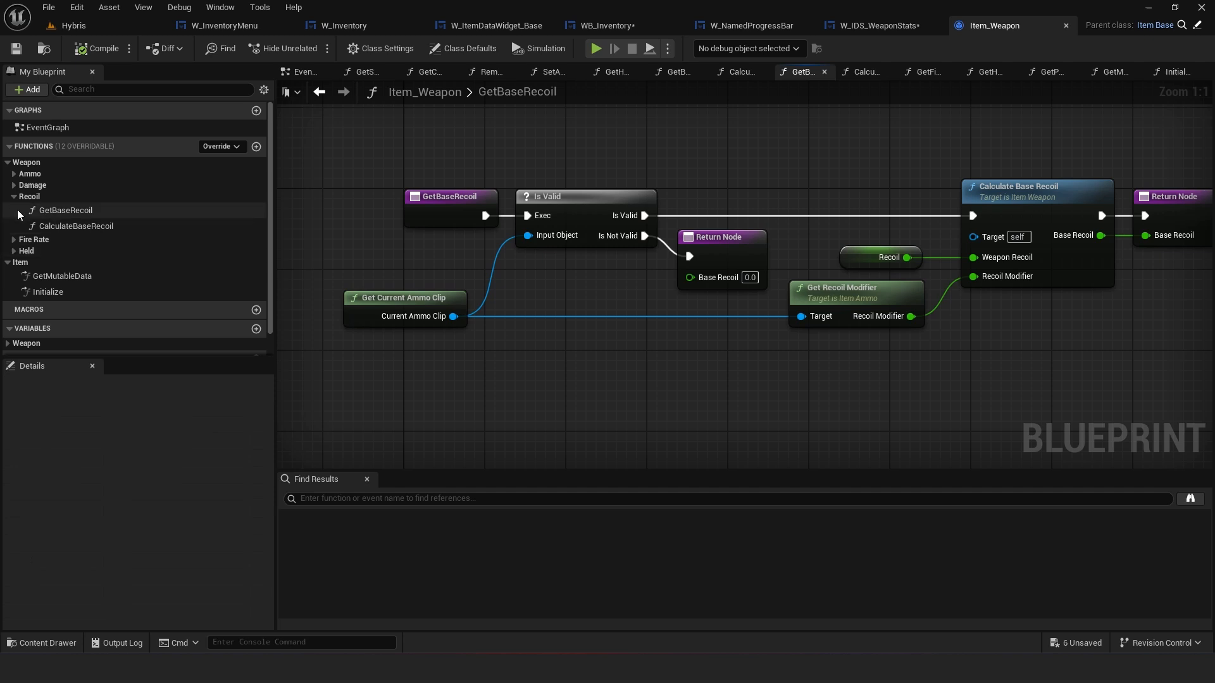
pyautogui.click(13, 251)
pyautogui.click(14, 240)
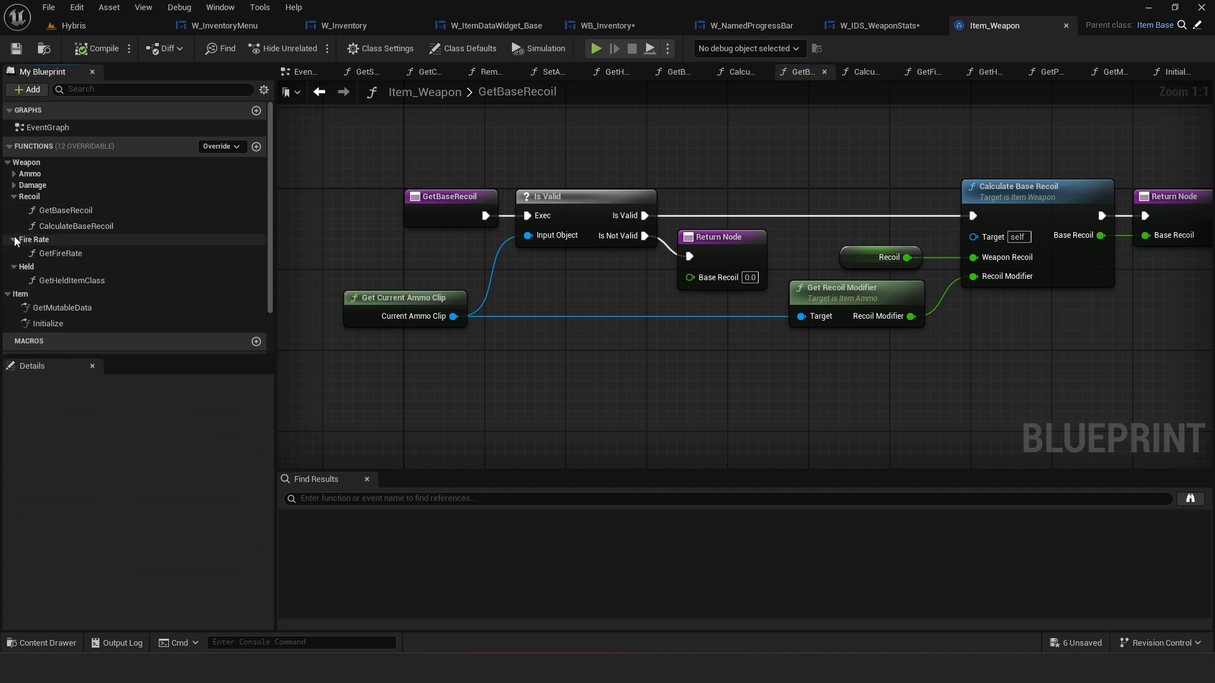
pyautogui.doubleClick(58, 253)
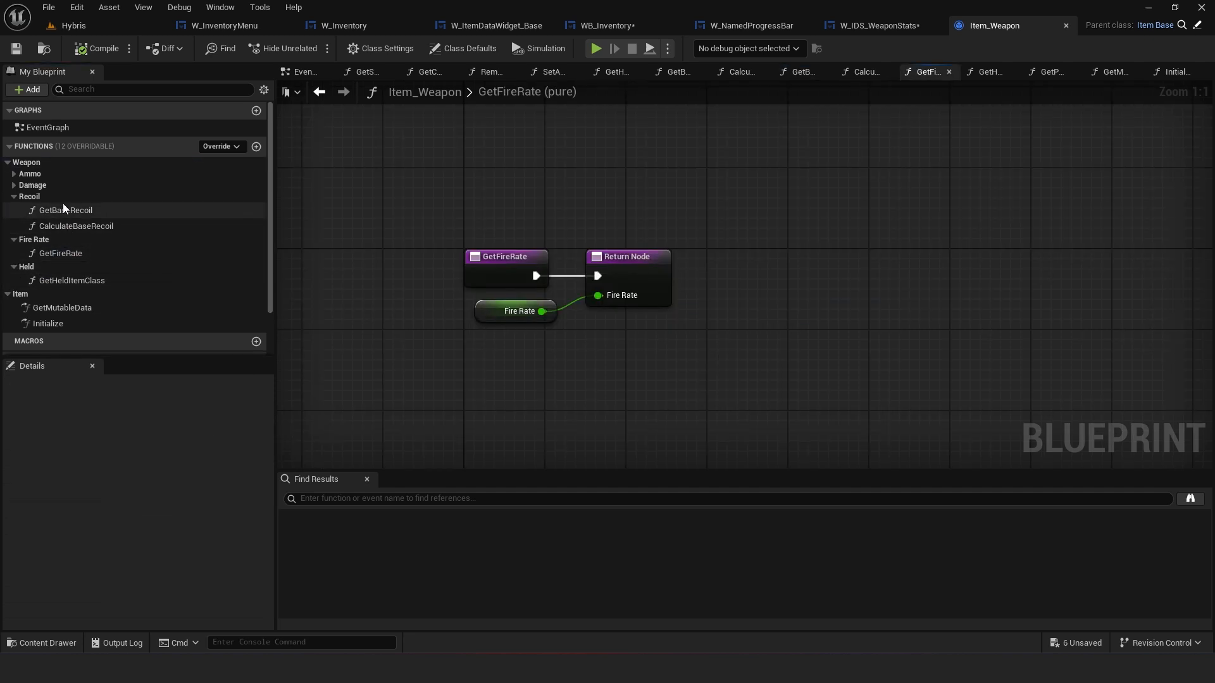
pyautogui.doubleClick(14, 185)
pyautogui.doubleClick(51, 199)
pyautogui.doubleClick(55, 215)
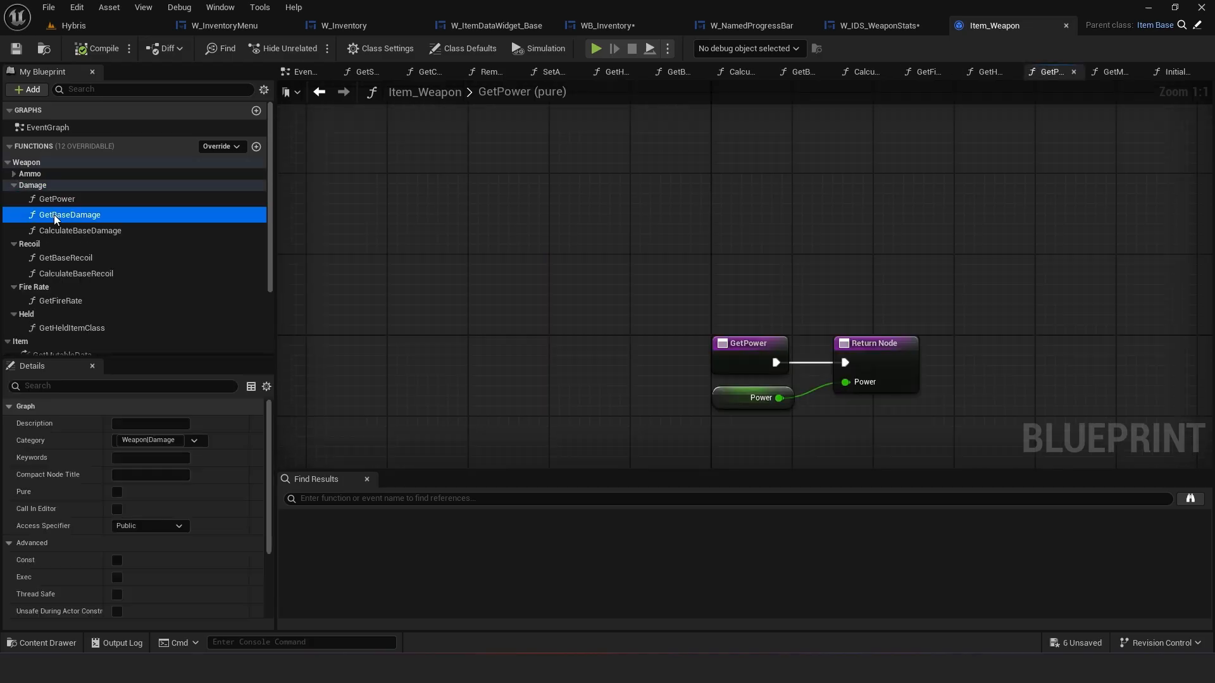
pyautogui.click(64, 258)
pyautogui.doubleClick(65, 258)
pyautogui.click(66, 244)
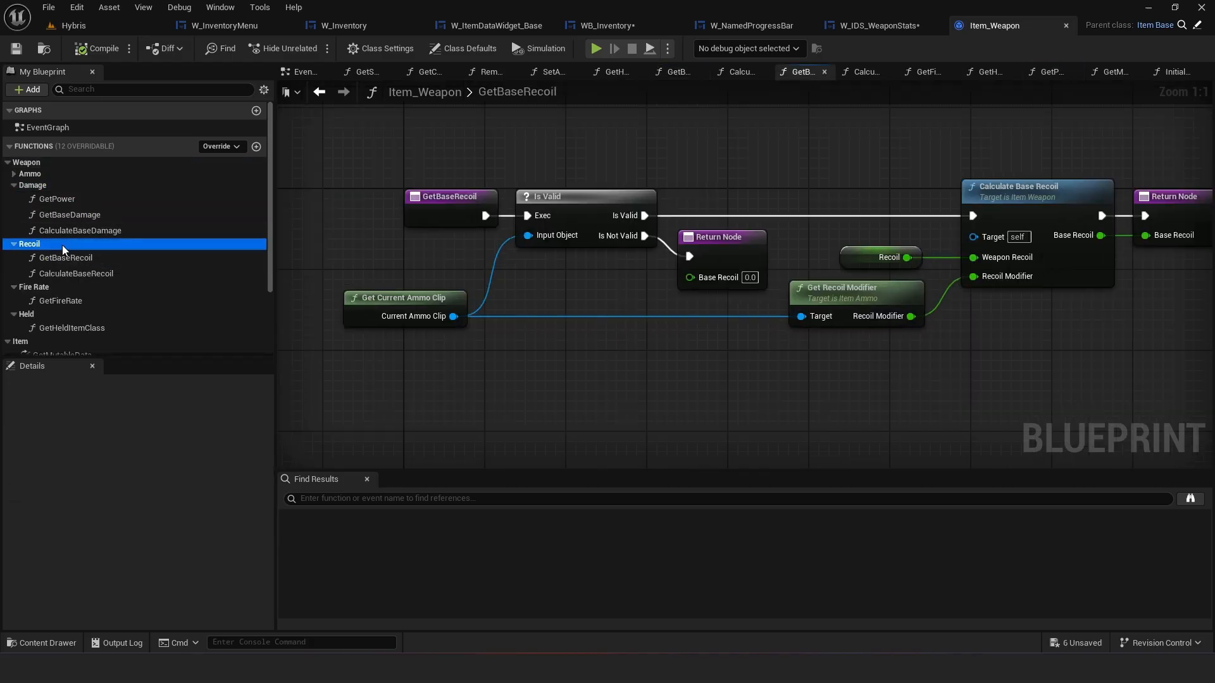
pyautogui.scroll(-4, 190, 244)
pyautogui.scroll(3, 238, 162)
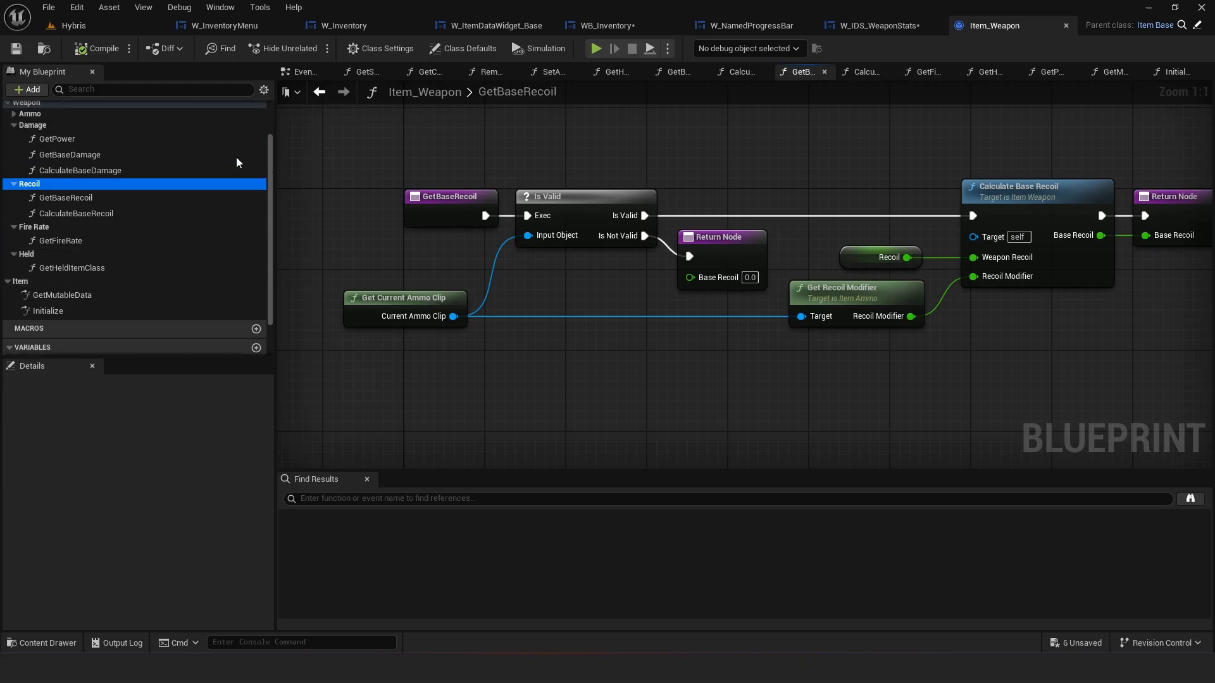
# Create a new function named GetRecoil in Item_Weapon and place it first in the Recoil category
pyautogui.click(256, 128)
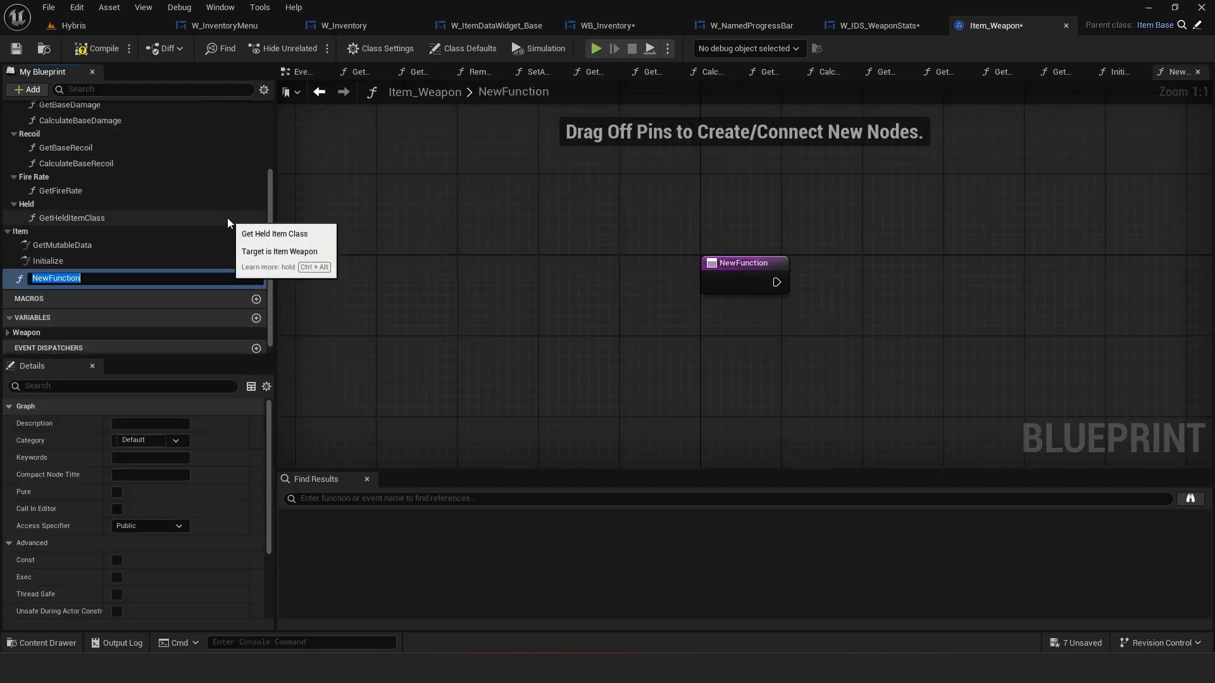
pyautogui.write('GetRecoil')
pyautogui.press('Return')
pyautogui.scroll(2, 38, 279)
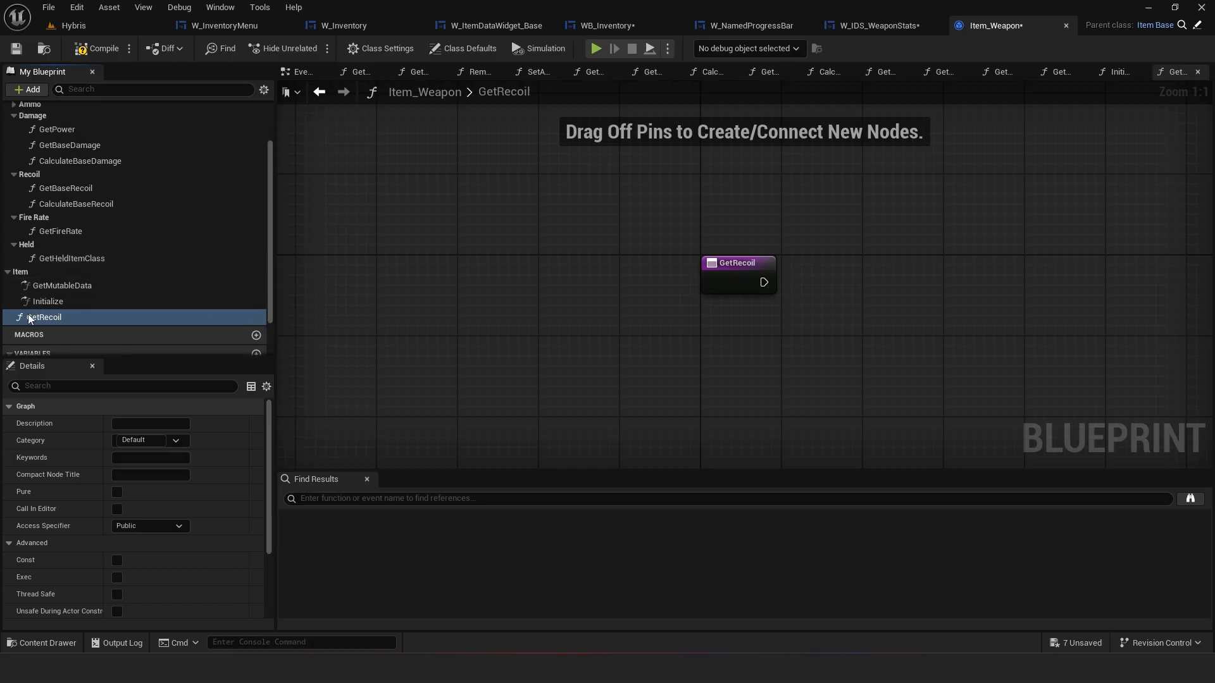
pyautogui.moveTo(28, 314); pyautogui.dragTo(36, 185)
pyautogui.scroll(-2, 141, 273)
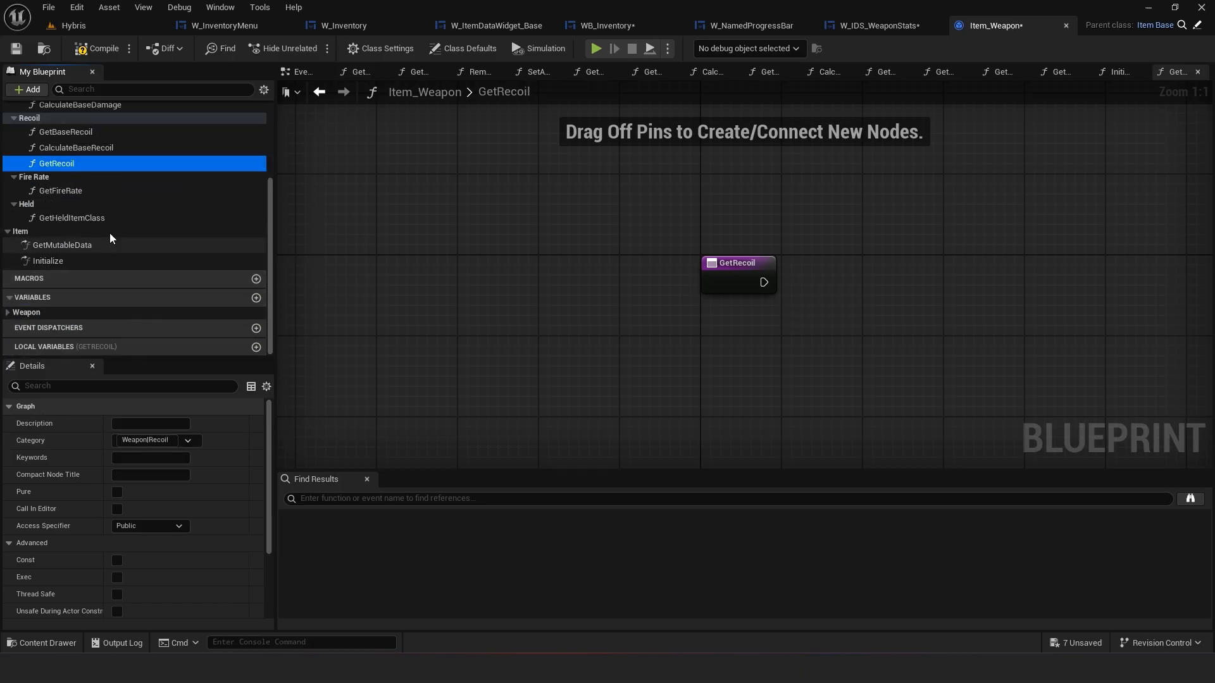
pyautogui.moveTo(58, 164); pyautogui.dragTo(64, 131)
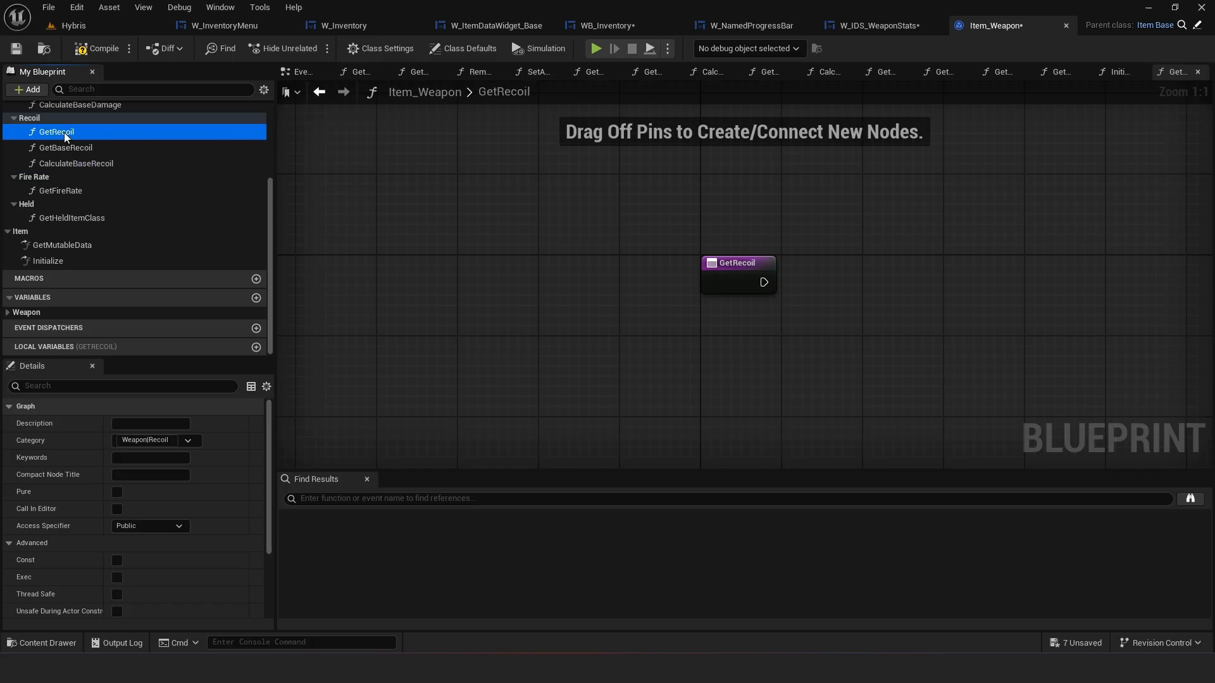
# Make GetRecoil return the Recoil variable through a Return Node and mark the function pure
pyautogui.click(24, 312)
pyautogui.scroll(-3, 23, 317)
pyautogui.keyDown('ctrl'); pyautogui.moveTo(52, 294); pyautogui.dragTo(705, 313); pyautogui.keyUp('ctrl')
pyautogui.moveTo(764, 281); pyautogui.dragTo(864, 278)
pyautogui.write('ret')
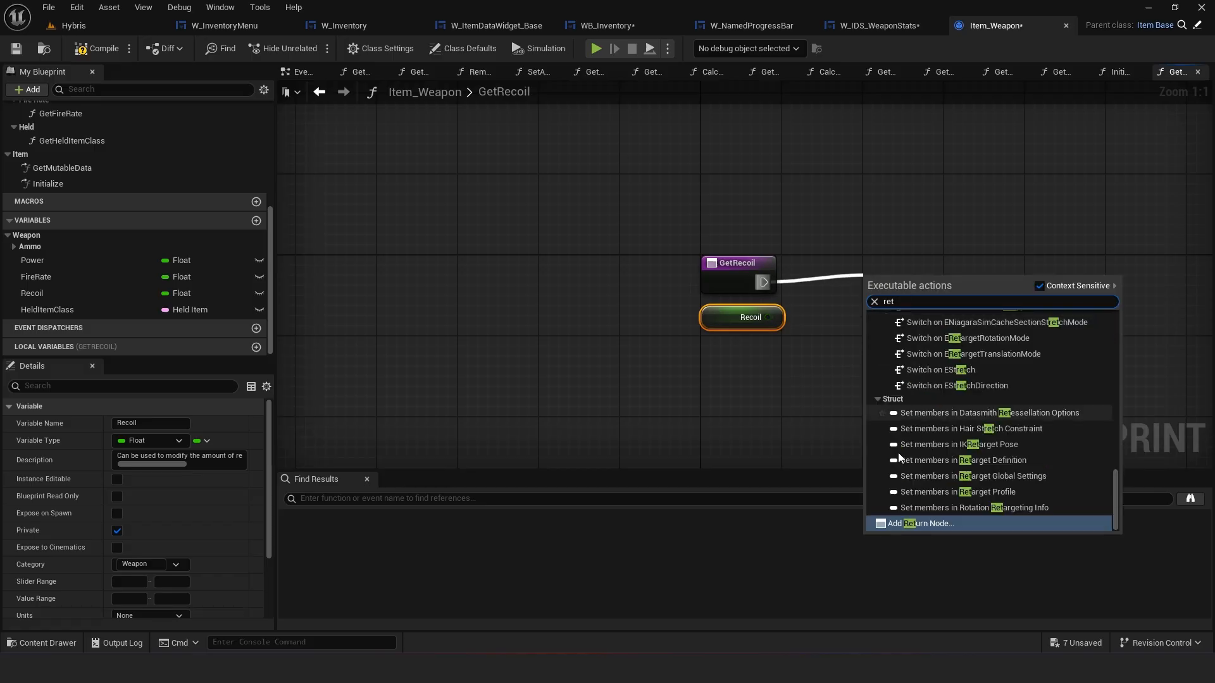
pyautogui.press('Return')
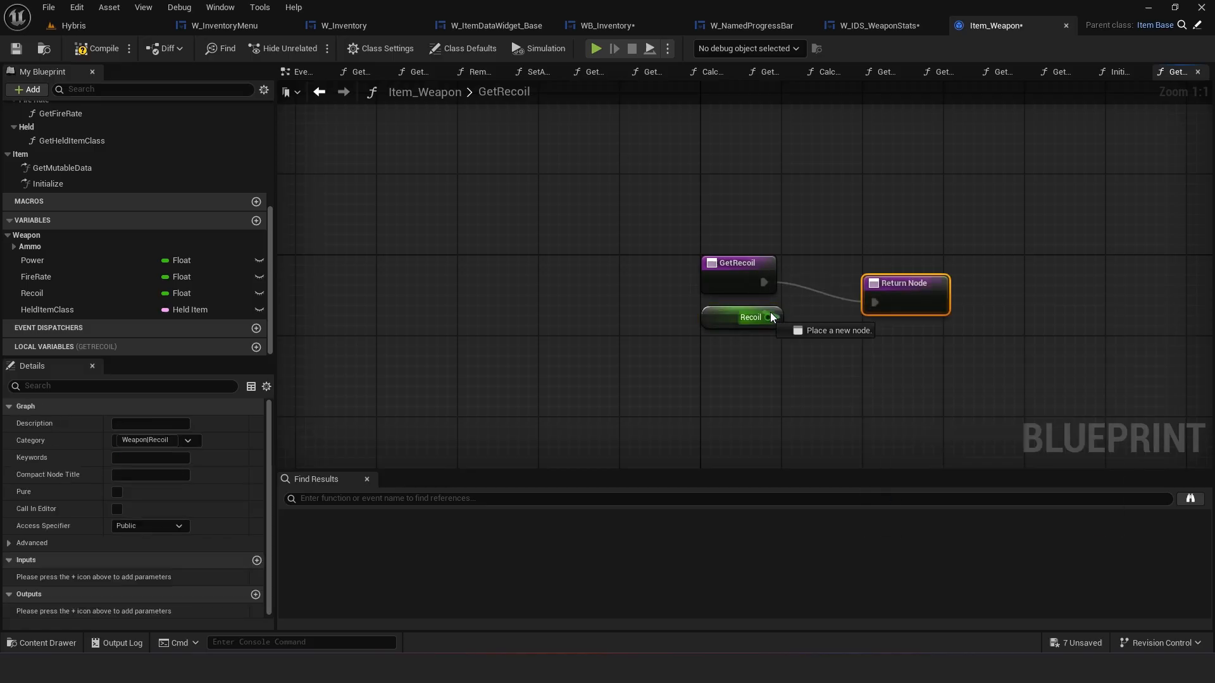
pyautogui.moveTo(770, 315); pyautogui.dragTo(908, 303)
pyautogui.moveTo(907, 304); pyautogui.dragTo(871, 284)
pyautogui.click(713, 261)
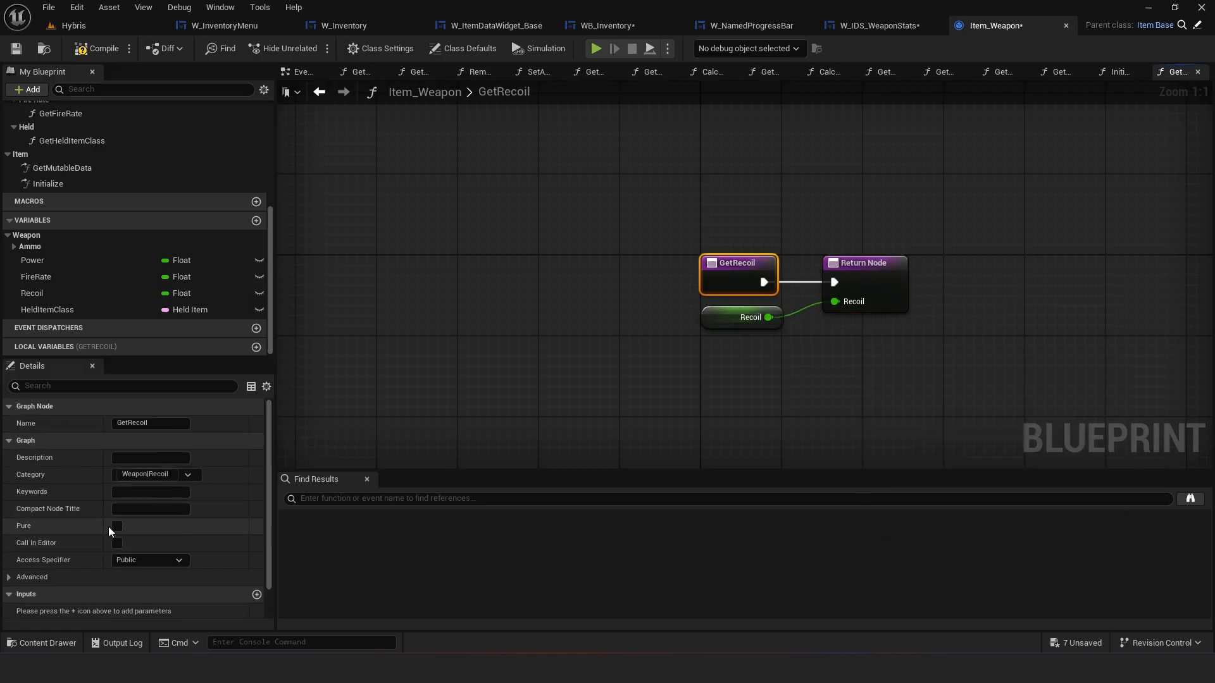
pyautogui.scroll(5, 50, 228)
# In GetBaseRecoil, replace the Recoil variable with a Get Recoil call feeding Weapon Recoil, straighten the wires and save
pyautogui.doubleClick(71, 191)
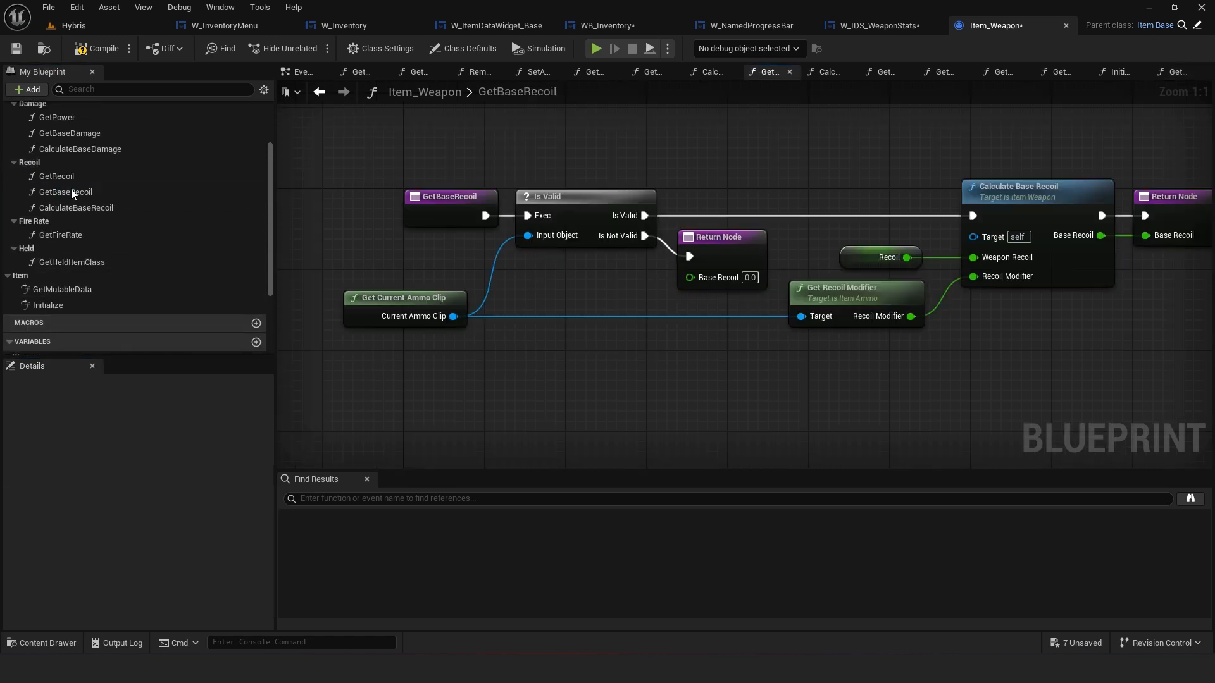
pyautogui.moveTo(787, 334); pyautogui.dragTo(603, 332, button='right')
pyautogui.moveTo(43, 175); pyautogui.dragTo(789, 256)
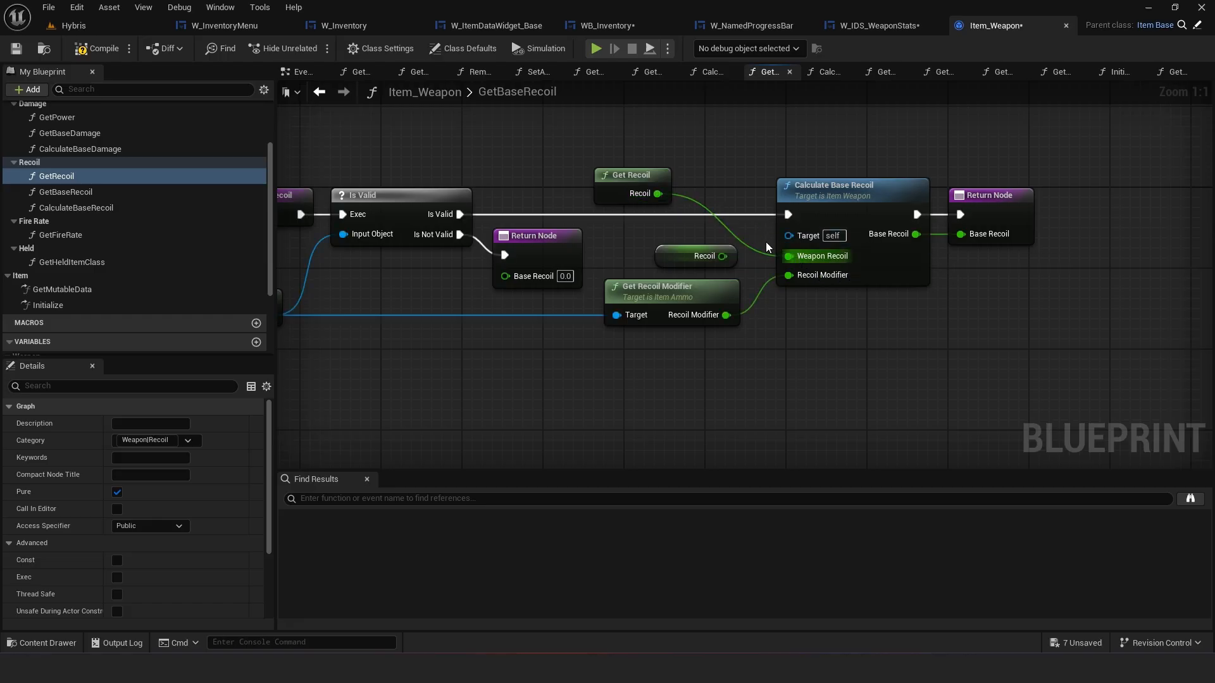
pyautogui.click(686, 255)
pyautogui.press('Delete')
pyautogui.moveTo(628, 175); pyautogui.dragTo(697, 236)
pyautogui.click(834, 193)
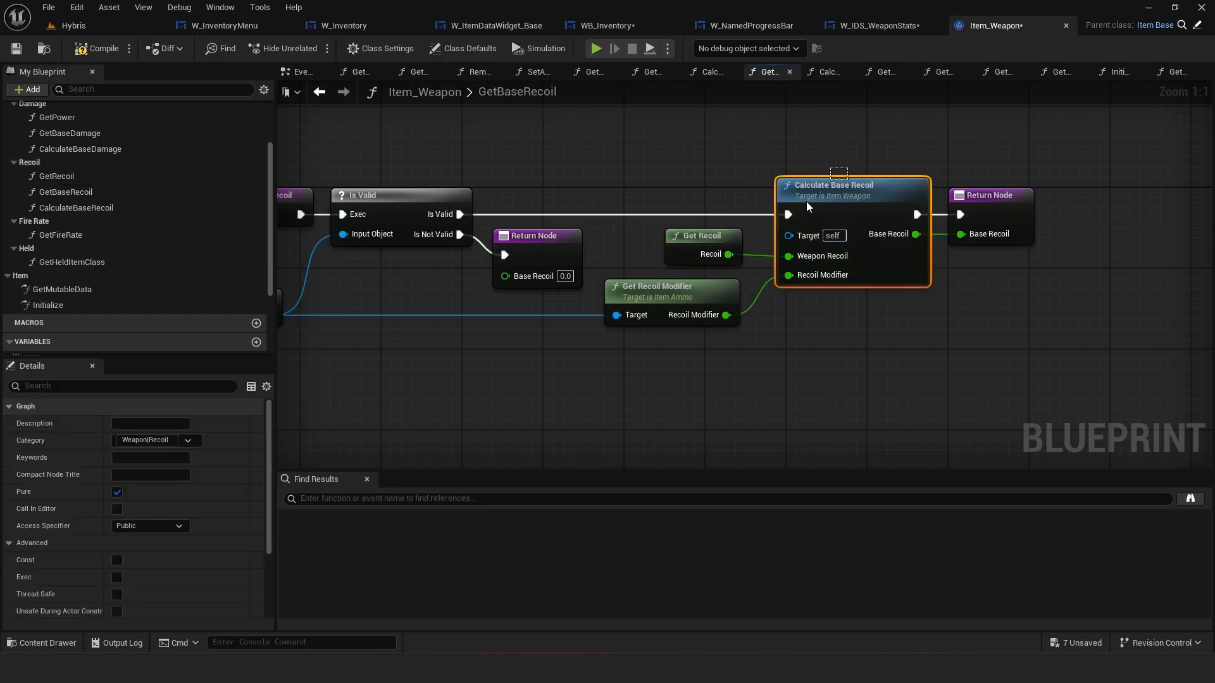
pyautogui.keyDown('ctrl'); pyautogui.click(717, 238); pyautogui.keyUp('ctrl')
pyautogui.keyDown('ctrl'); pyautogui.click(991, 193); pyautogui.keyUp('ctrl')
pyautogui.press('q')
pyautogui.click(801, 320)
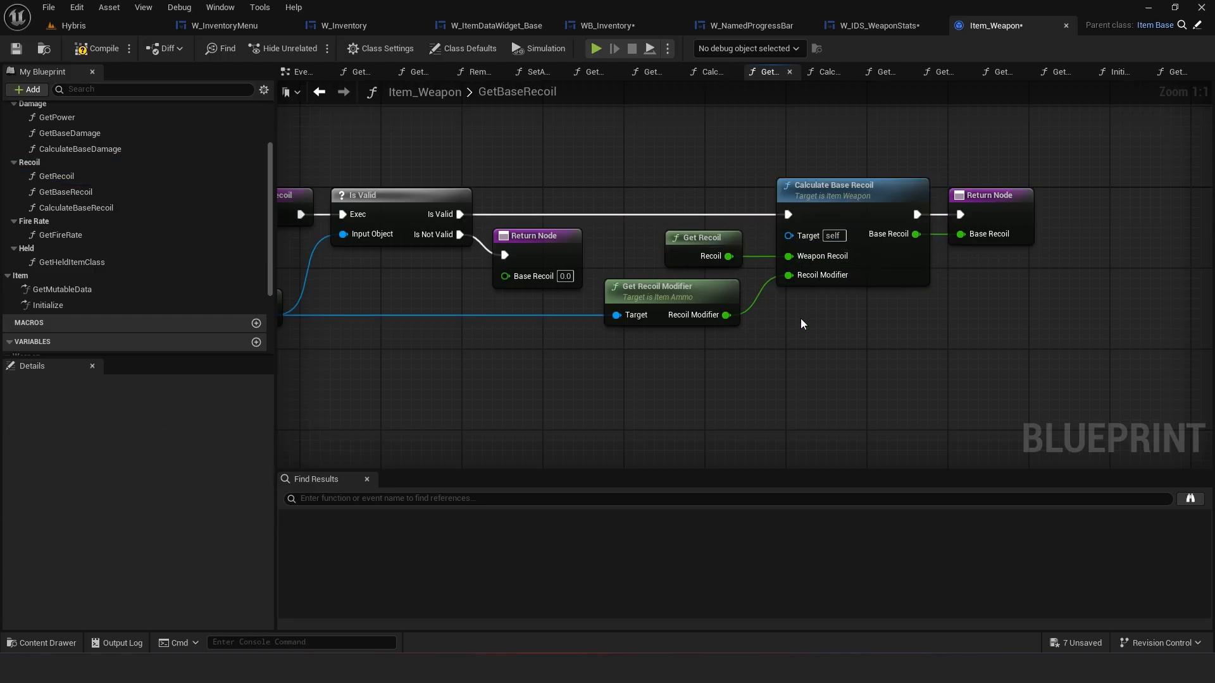
pyautogui.moveTo(539, 323); pyautogui.dragTo(699, 302, button='right')
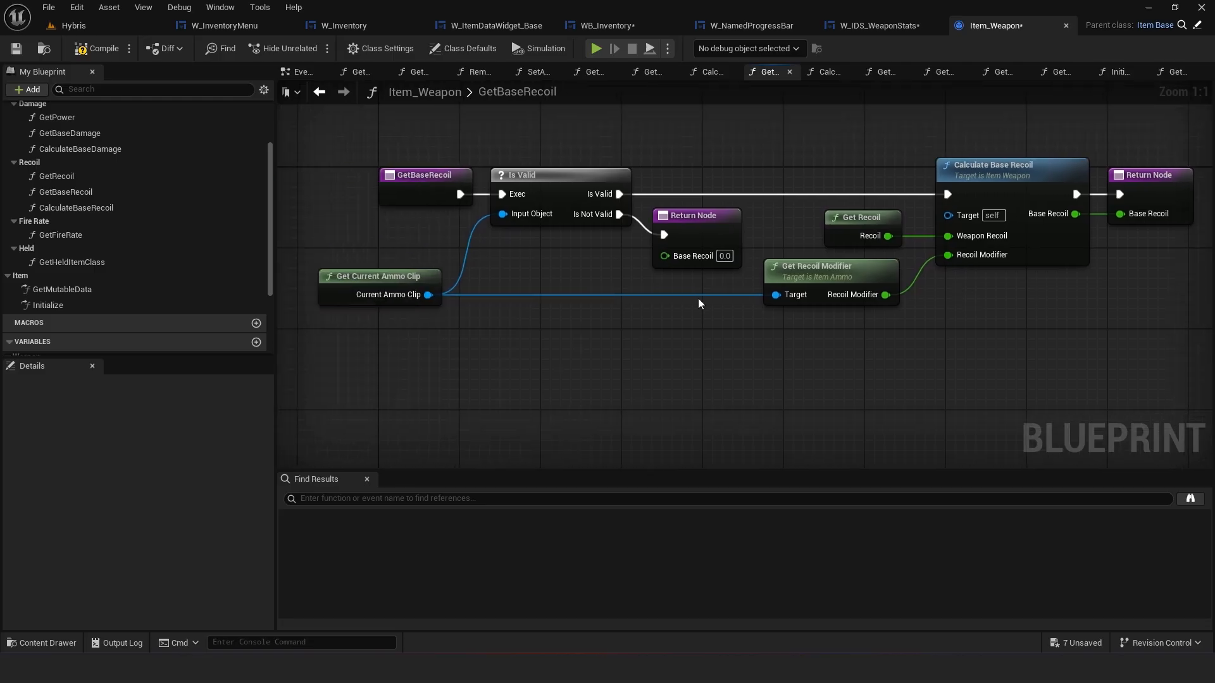
pyautogui.click(16, 50)
pyautogui.moveTo(740, 164); pyautogui.dragTo(644, 195, button='right')
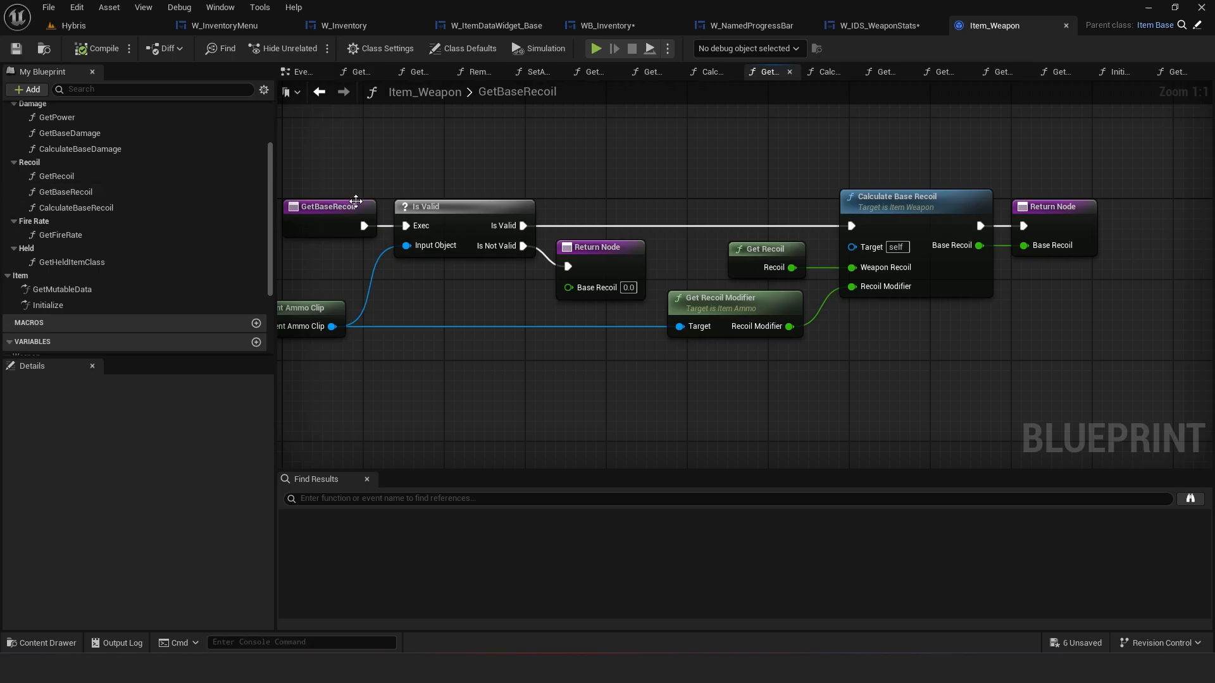
pyautogui.moveTo(528, 171); pyautogui.dragTo(594, 163, button='right')
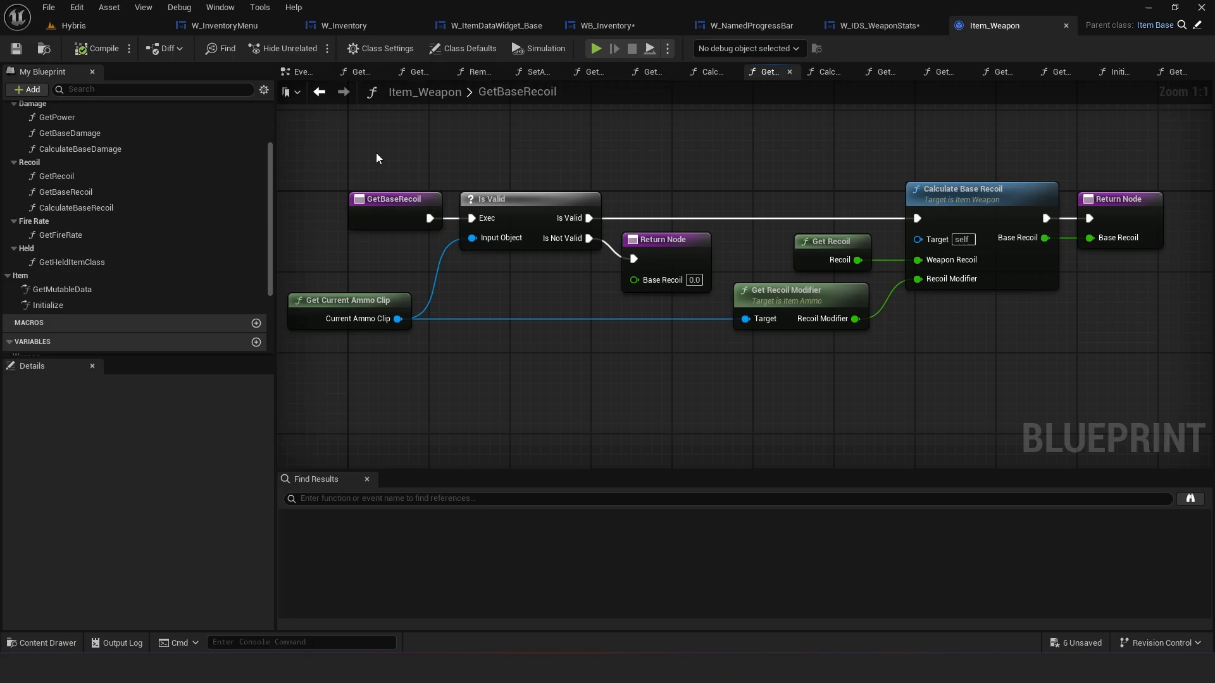
pyautogui.scroll(-3, 144, 168)
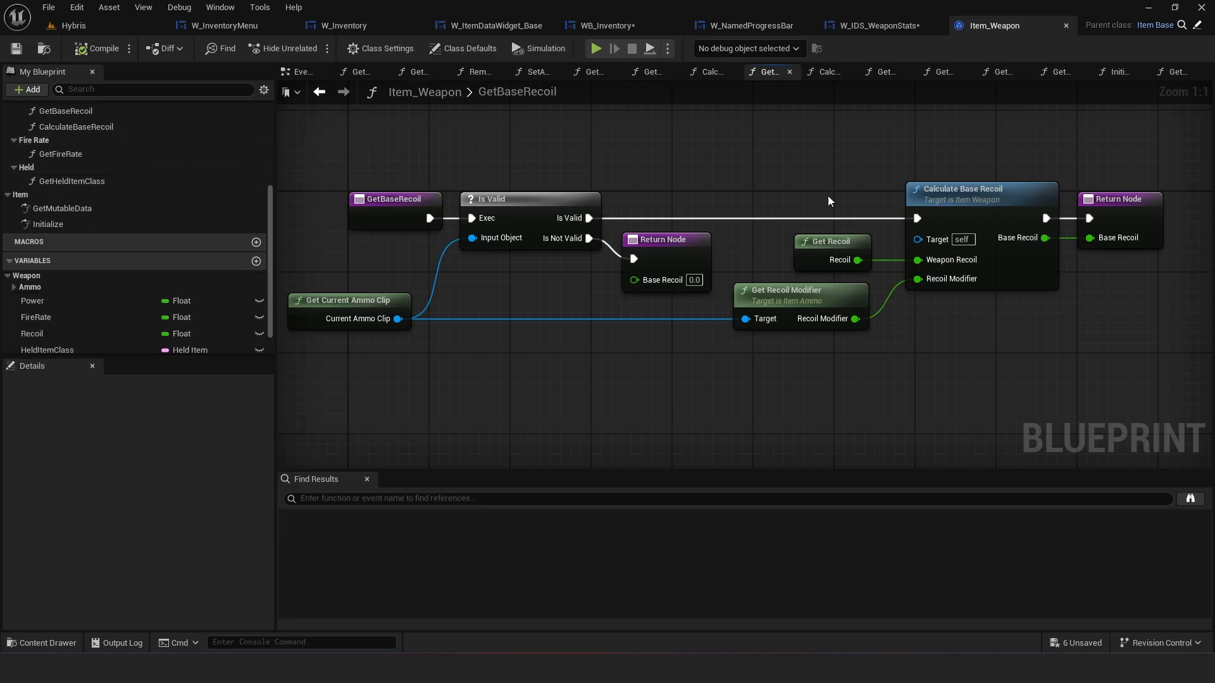
pyautogui.click(823, 243)
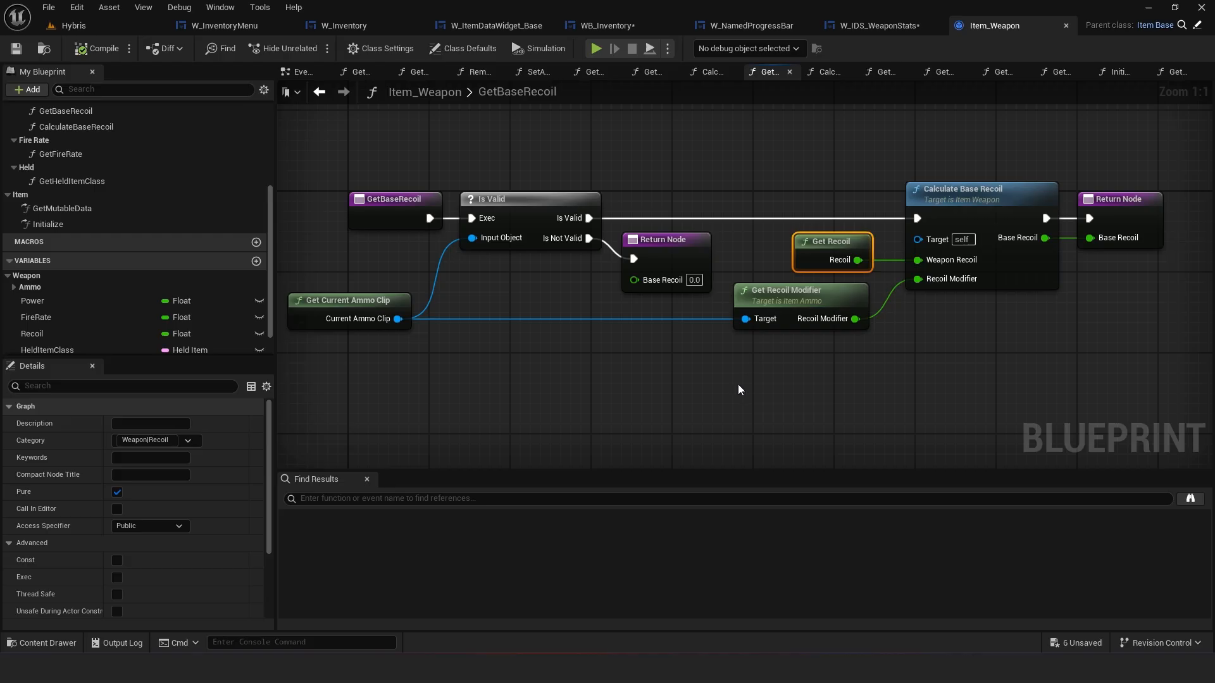
pyautogui.click(495, 408)
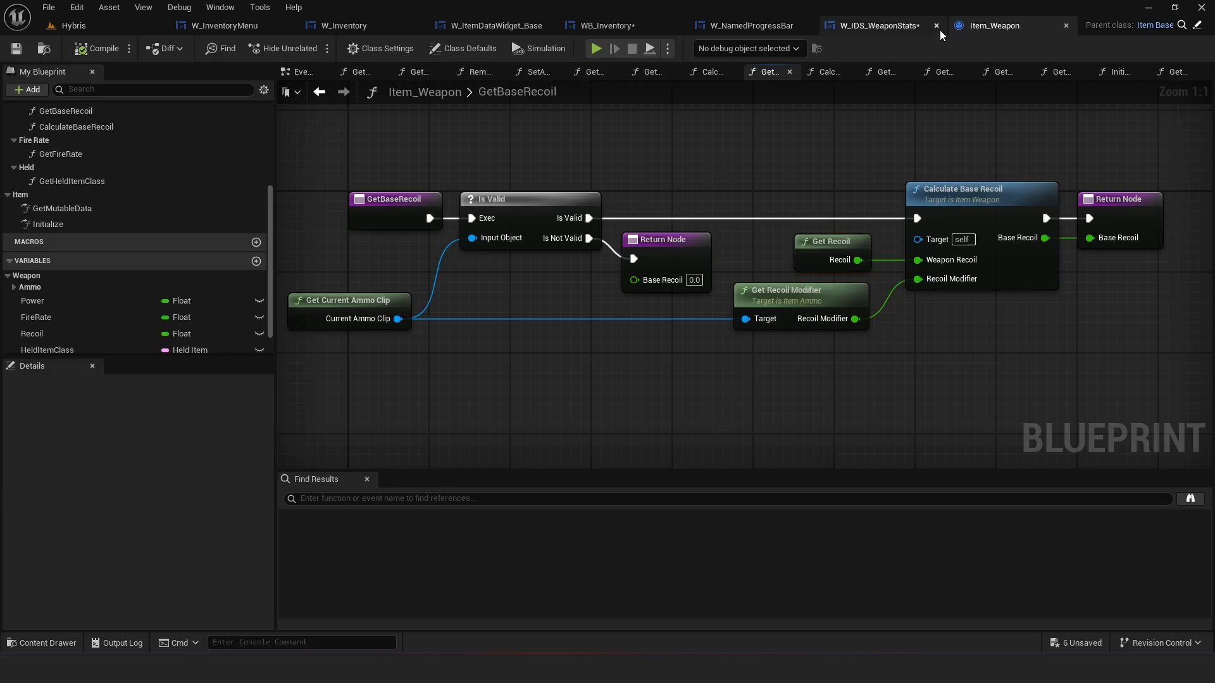
# Close Item_Weapon and, in UpdateData, replace the Get Base Recoil node with a Get Recoil call from the cast's Item Weapon output
pyautogui.click(1066, 25)
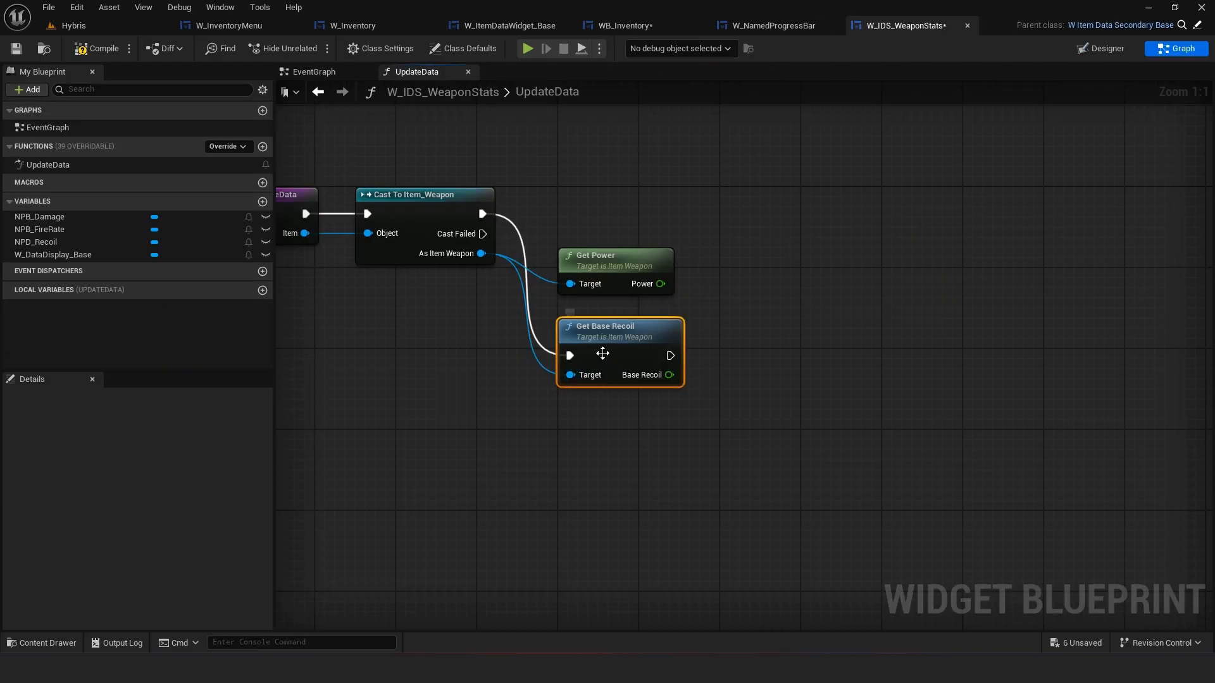
pyautogui.press('Delete')
pyautogui.moveTo(499, 311); pyautogui.dragTo(515, 341)
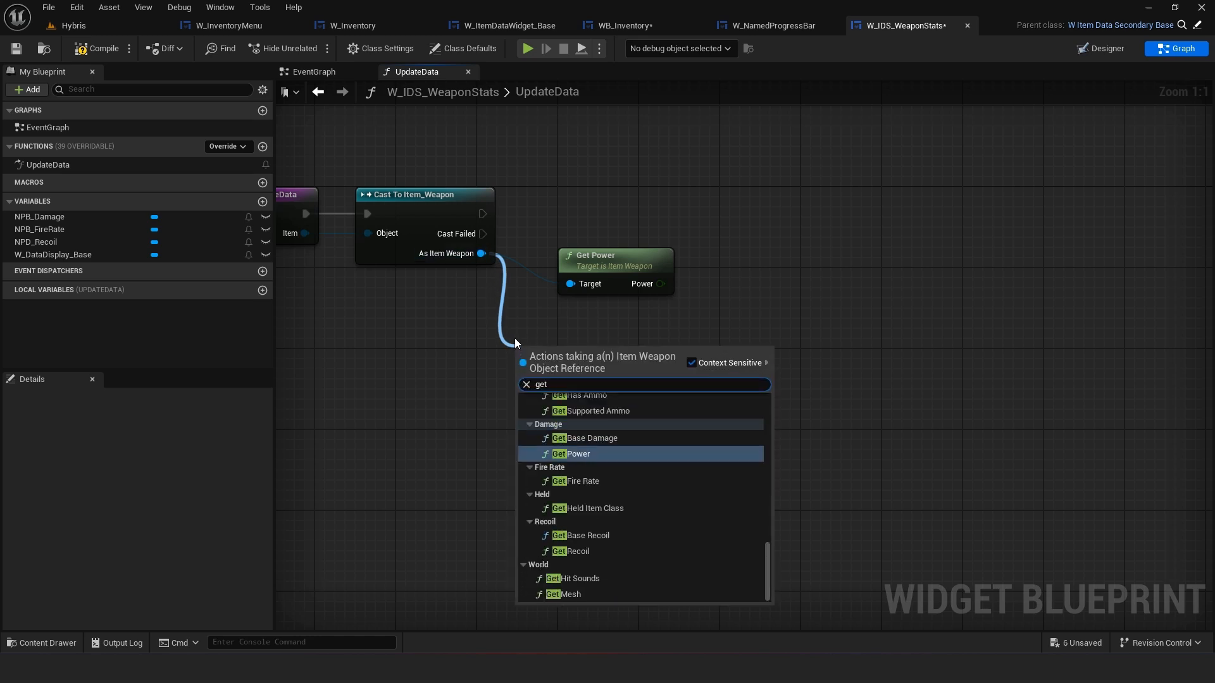
pyautogui.write('get rec')
pyautogui.click(605, 435)
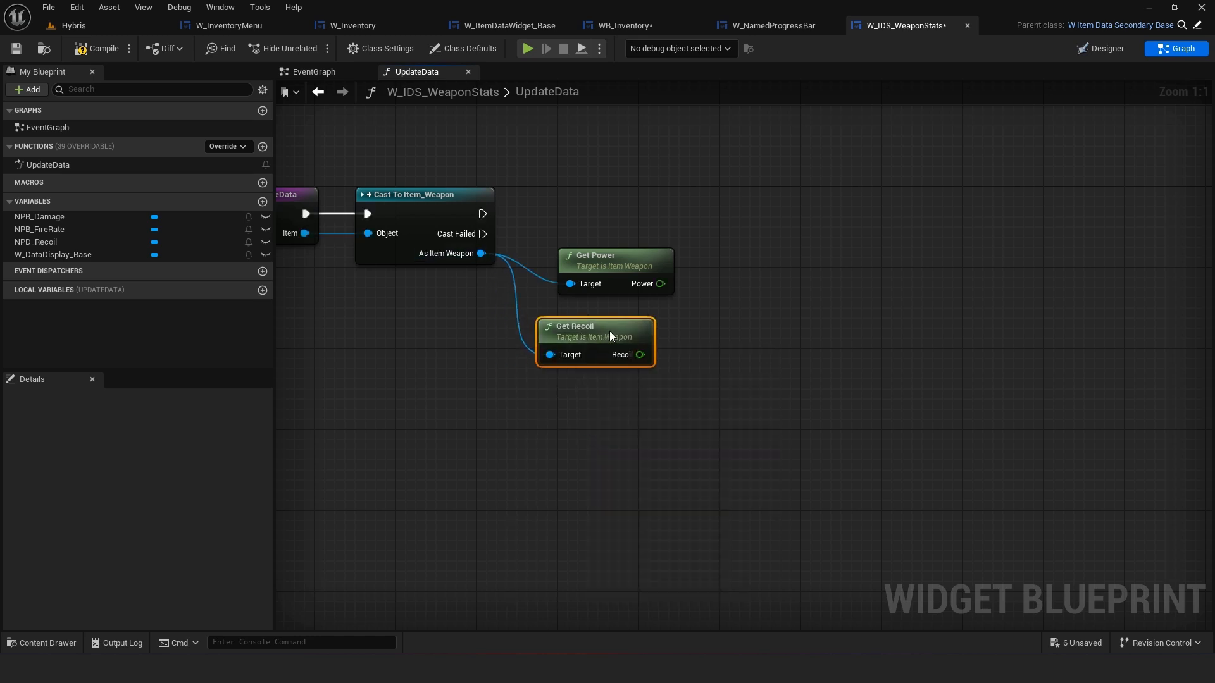
# Add a Get Fire Rate call connected to the cast's As Item Weapon output
pyautogui.moveTo(476, 260); pyautogui.dragTo(627, 390)
pyautogui.write('get fire')
pyautogui.click(564, 233)
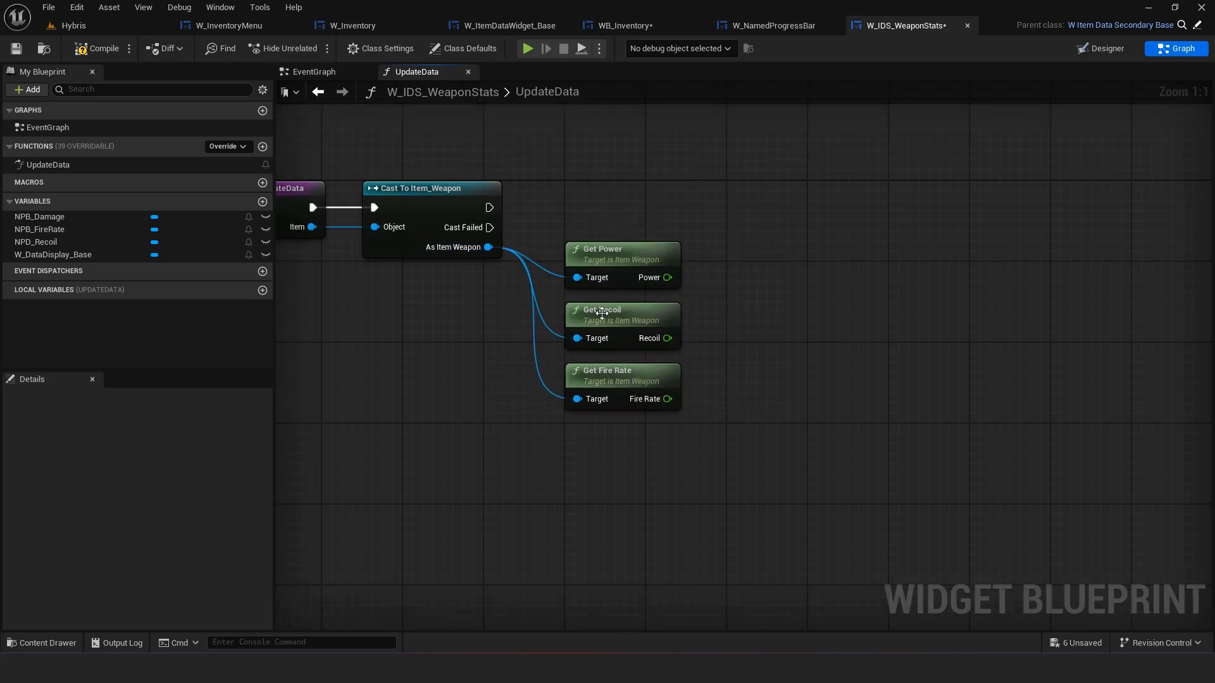
# Reorder the getter nodes so Get Fire Rate sits between Get Power and Get Recoil
pyautogui.moveTo(613, 318); pyautogui.dragTo(613, 436)
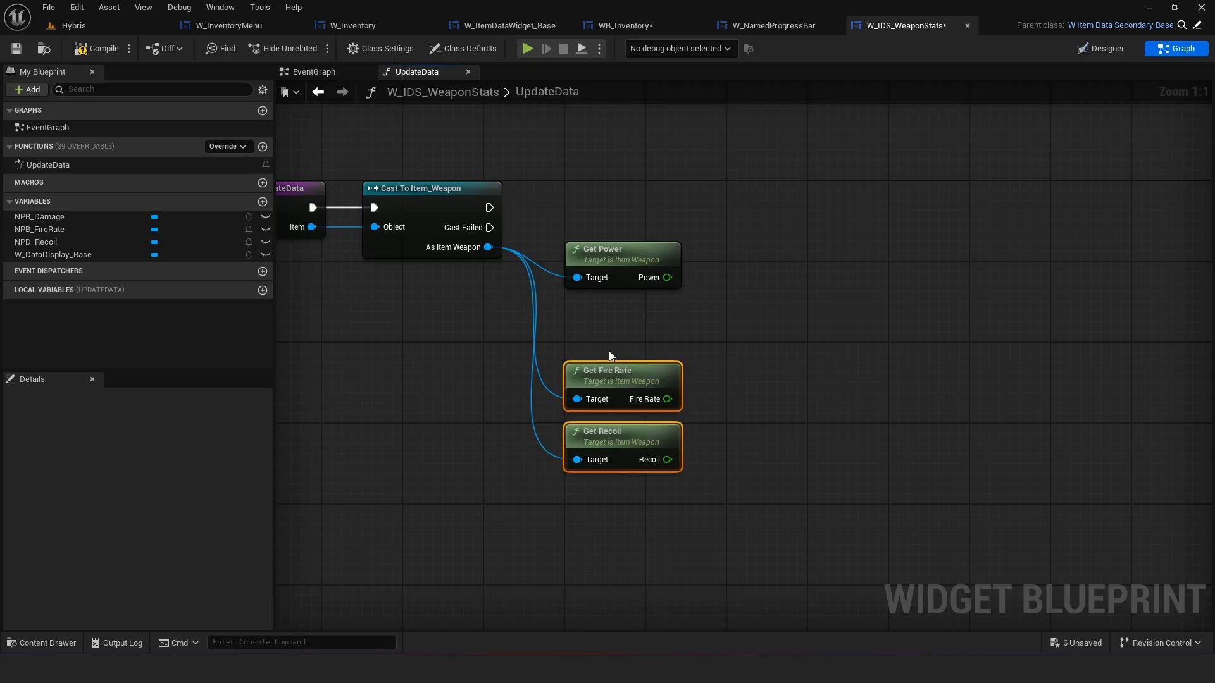
pyautogui.moveTo(612, 369); pyautogui.dragTo(613, 307)
pyautogui.click(467, 352)
pyautogui.moveTo(466, 351); pyautogui.dragTo(573, 382, button='right')
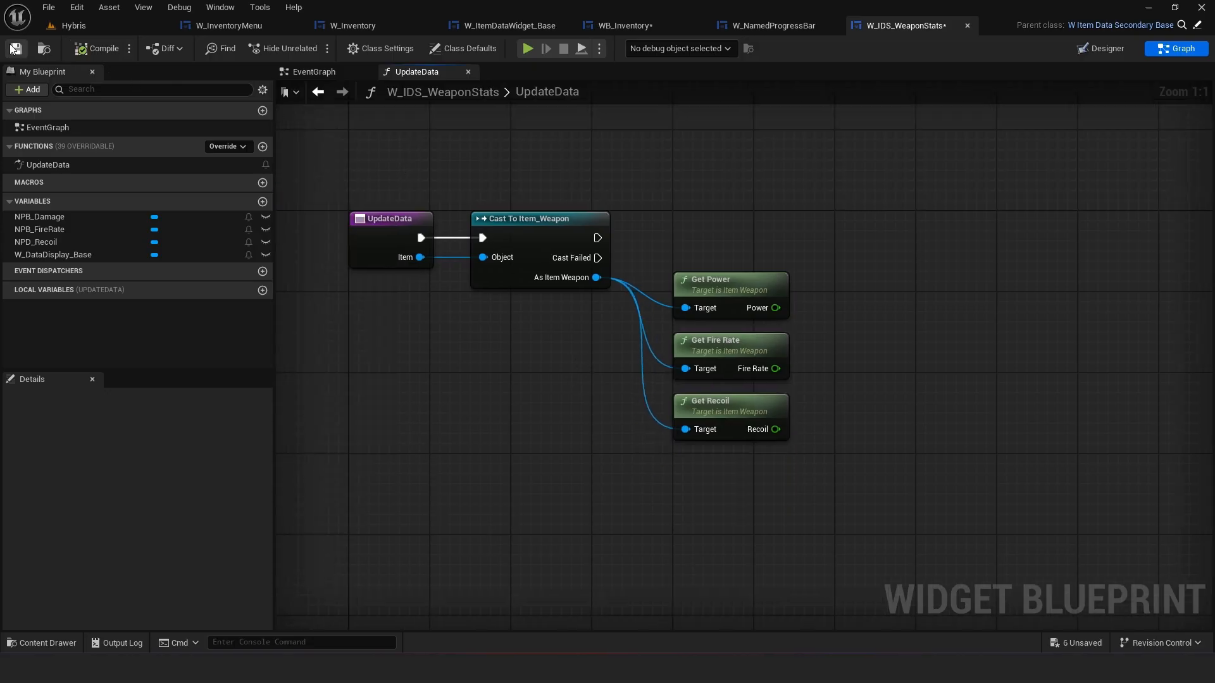